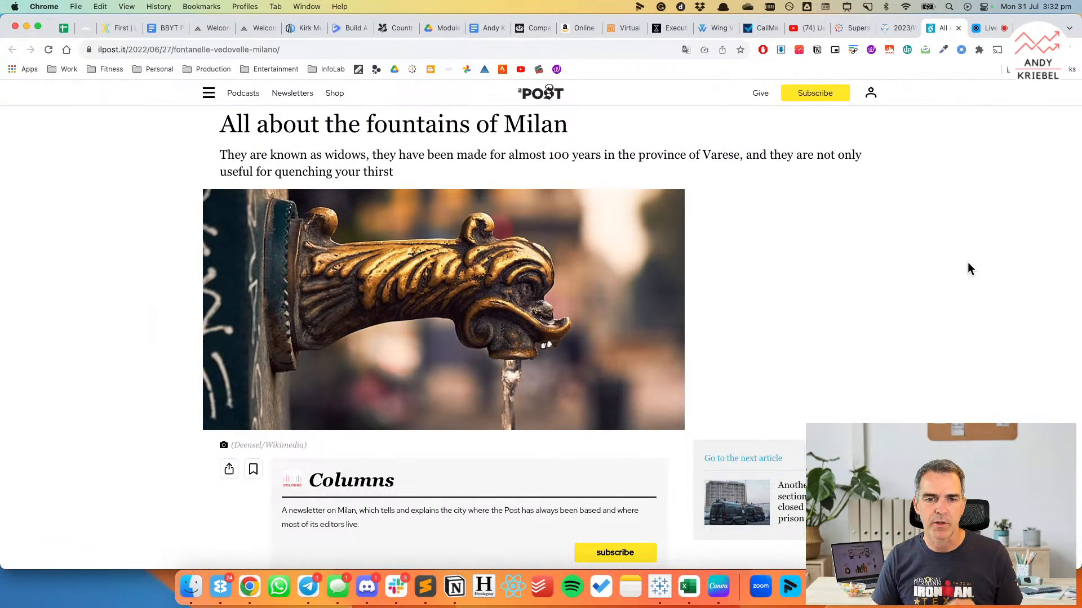
Read the article about Milan's fountains down to the "Le vedovelle a Milano" map.
scroll(968, 265, down, 3)
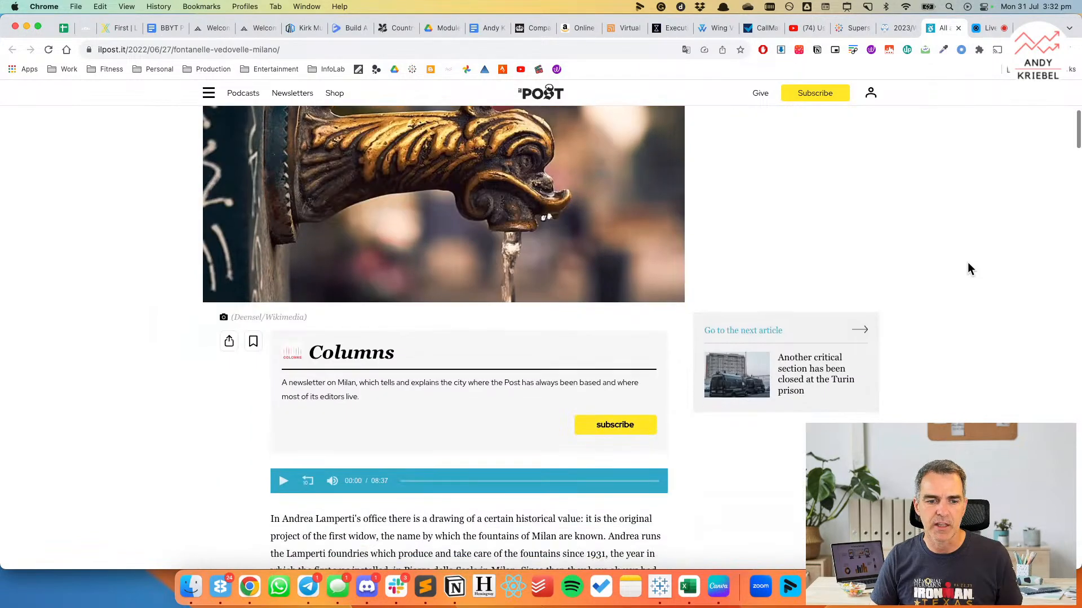
scroll(968, 264, down, 6)
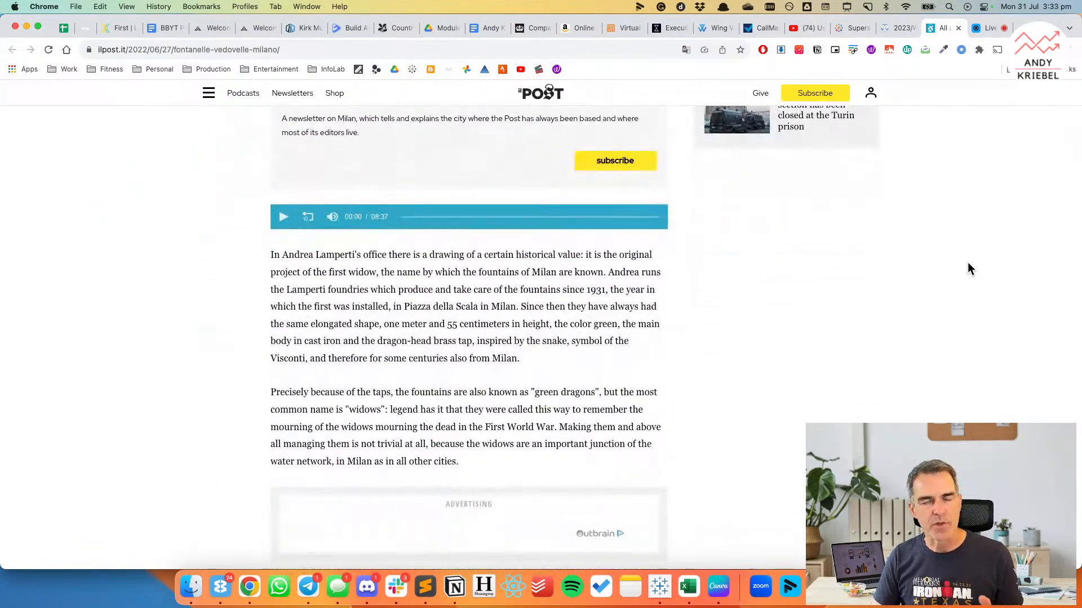
scroll(968, 264, down, 1)
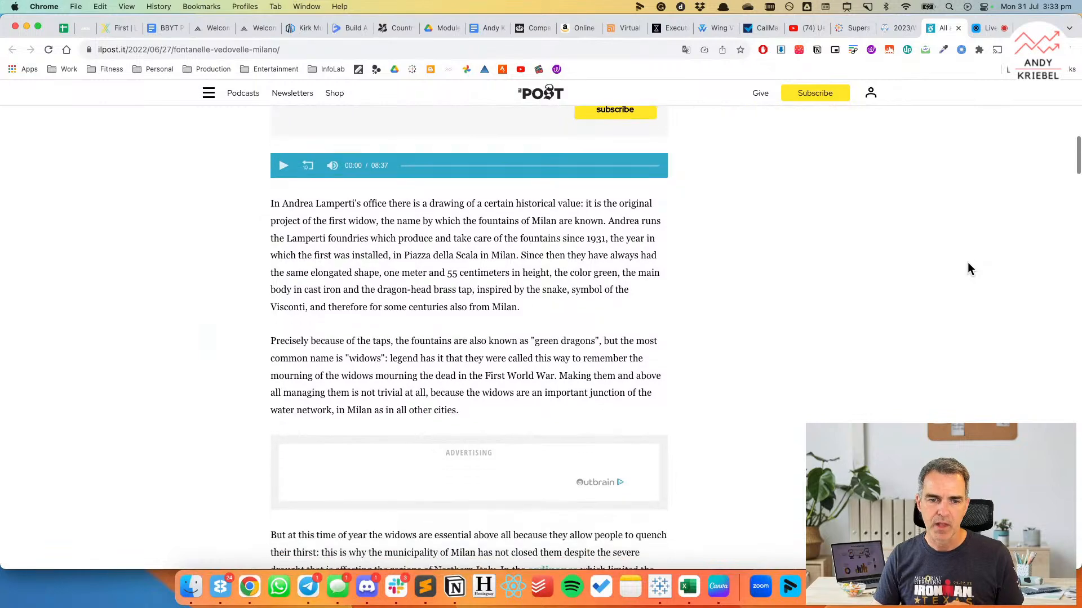
scroll(967, 264, down, 5)
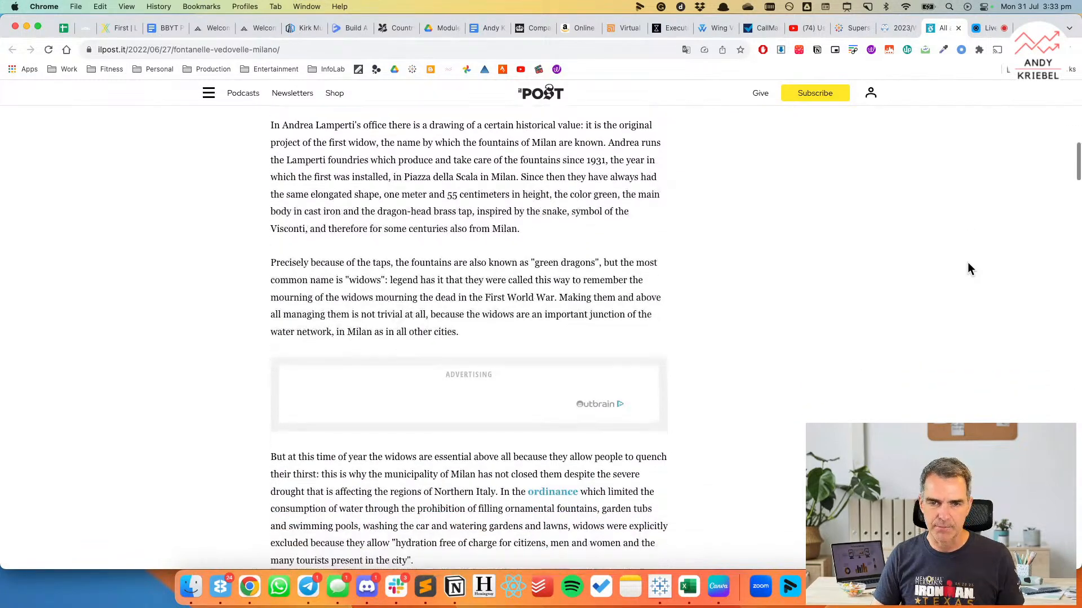
scroll(968, 263, down, 8)
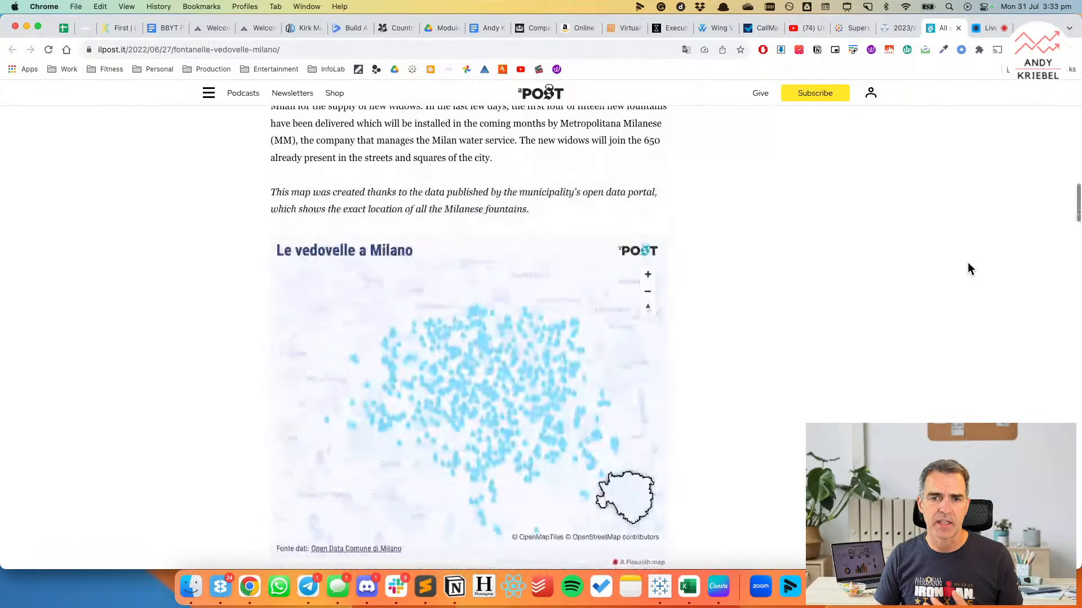
scroll(968, 269, down, 2)
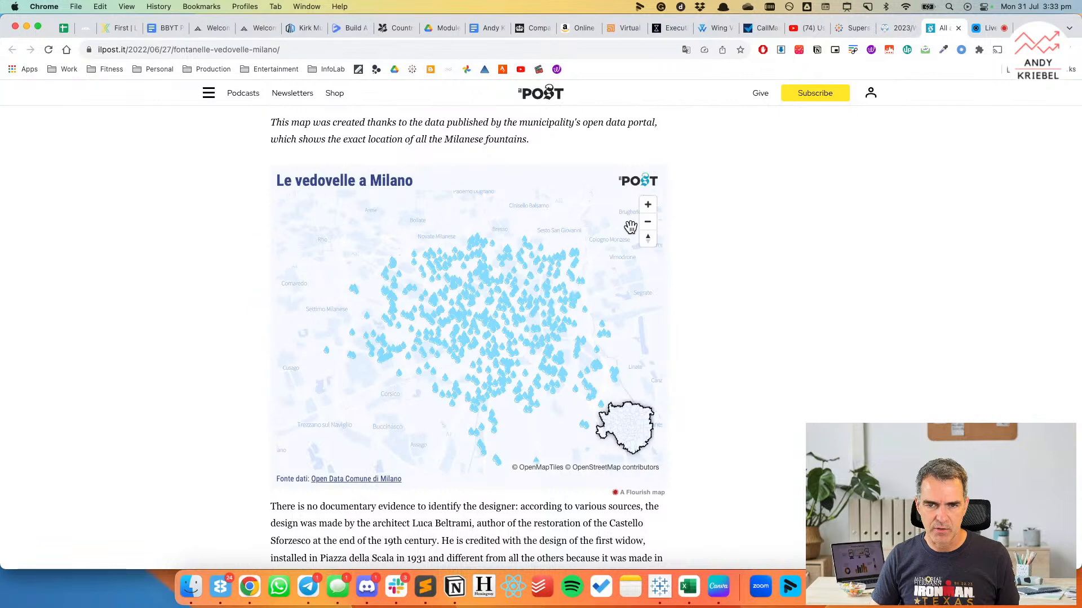
Examine the fountain locations on the "Le vedovelle a Milano" map at closer and wider scales, and read the text beneath it.
click(648, 205)
click(648, 207)
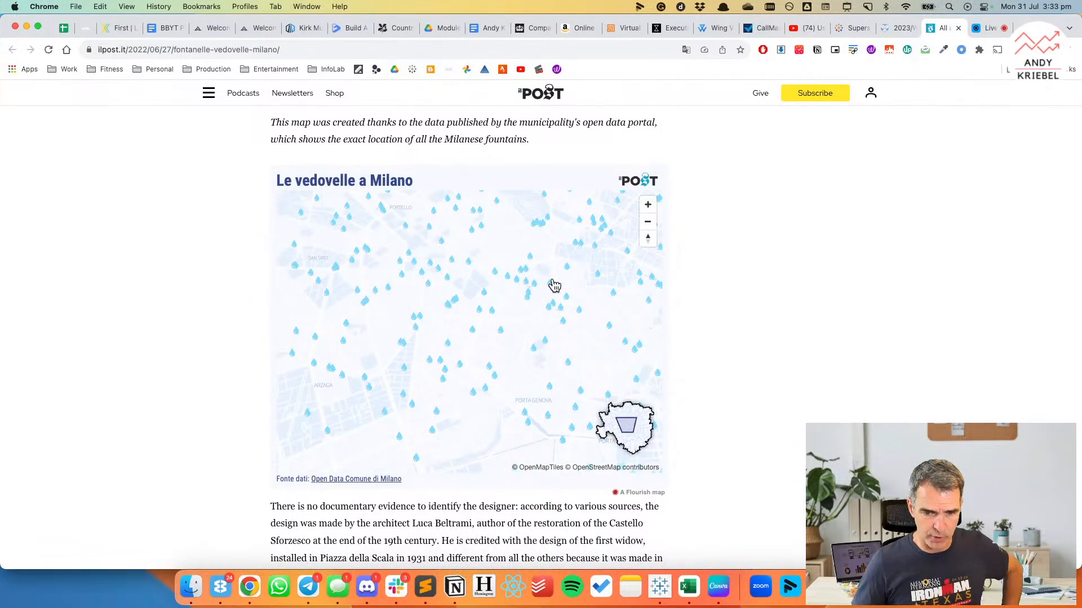
click(648, 223)
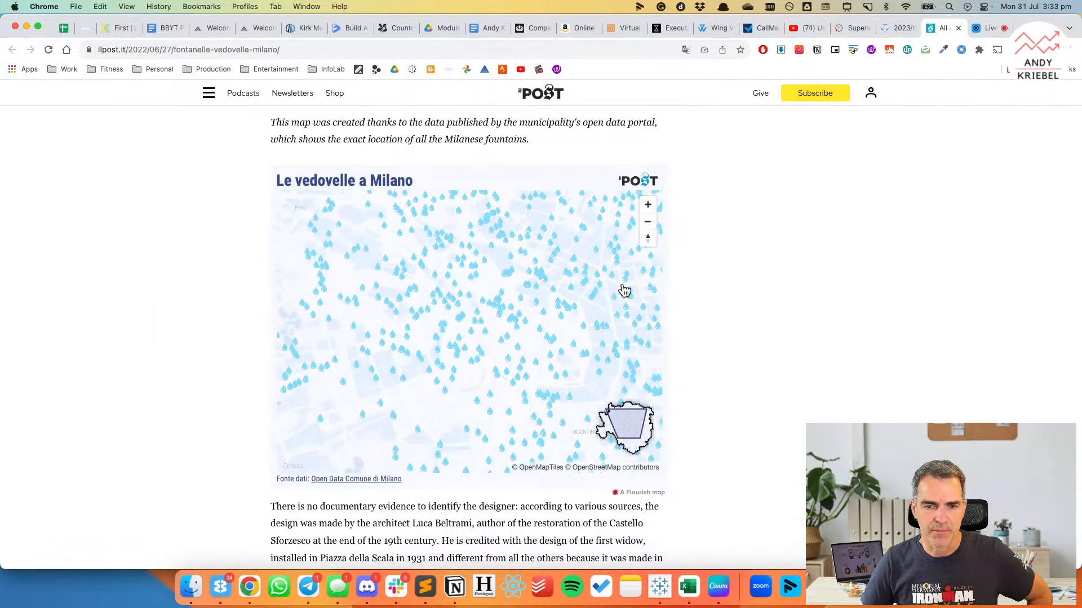
click(648, 222)
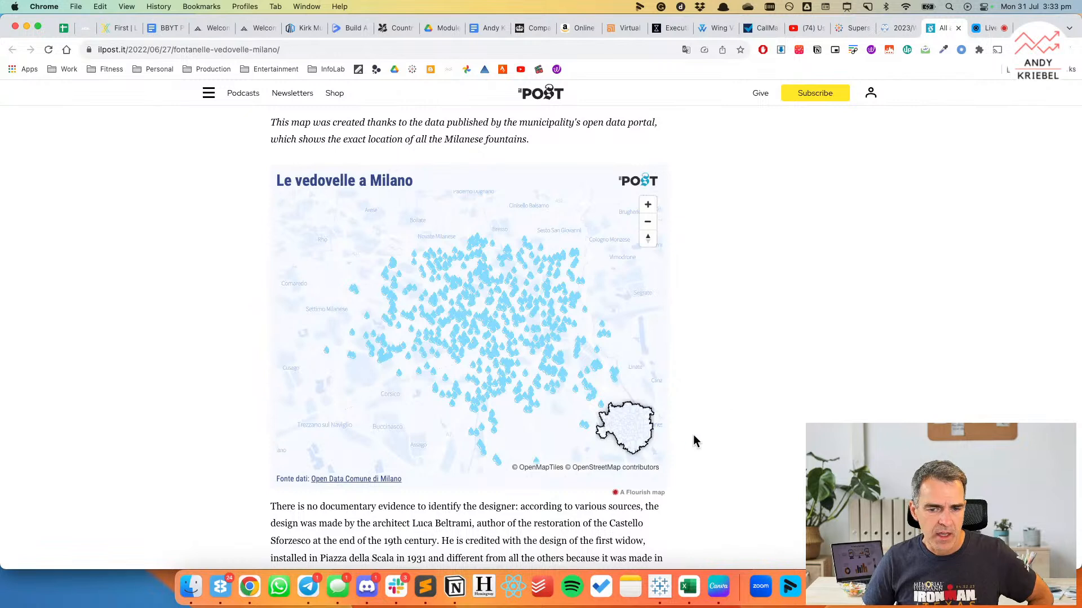
mouse_move(623, 430)
mouse_down()
mouse_move(564, 413)
mouse_move(633, 432)
mouse_up()
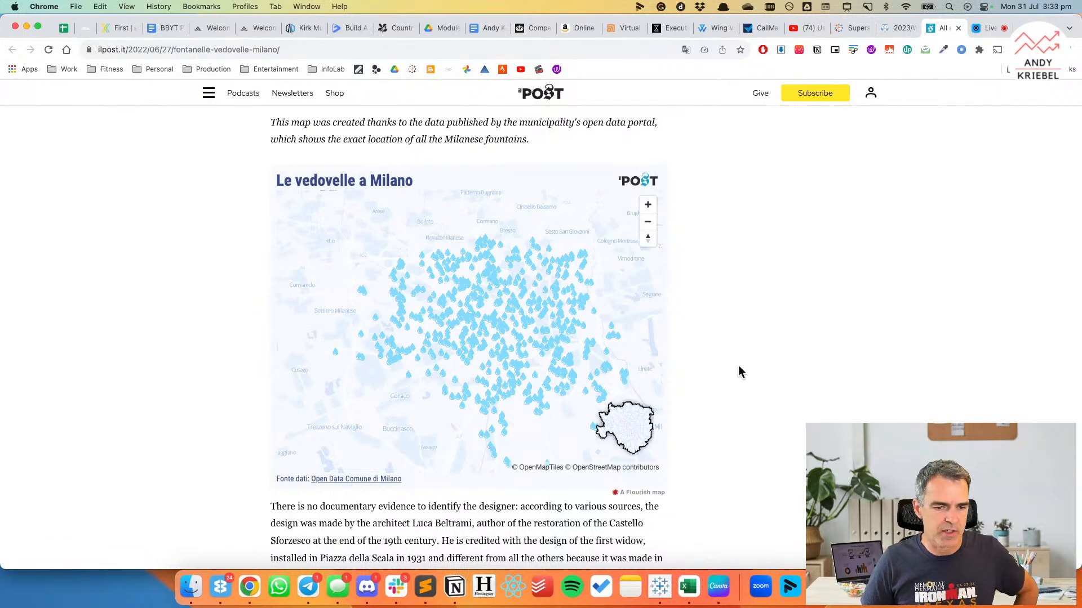
scroll(739, 369, down, 3)
scroll(739, 372, down, 2)
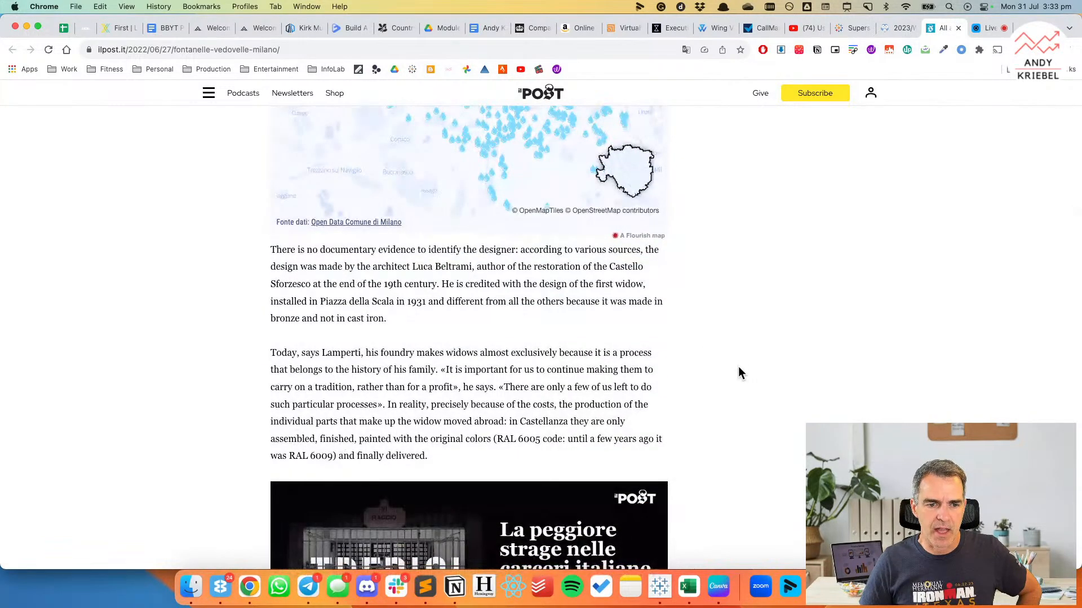
scroll(739, 371, down, 7)
scroll(740, 372, up, 4)
scroll(738, 367, up, 12)
scroll(738, 366, down, 5)
Switch to Excel and import the recent Milan Drinking Fountains file as comma-delimited text.
click(689, 587)
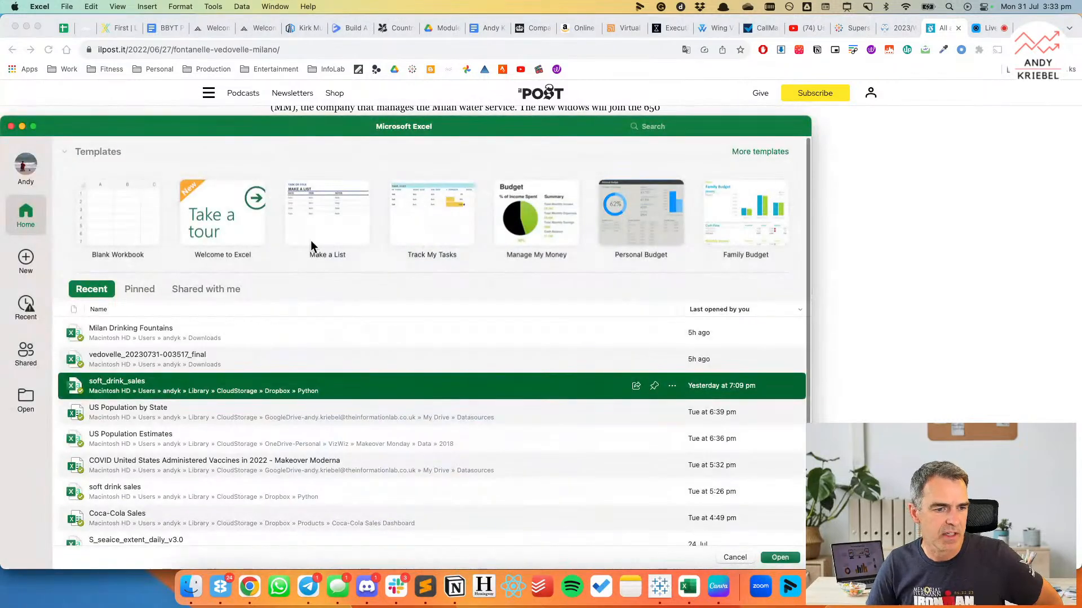
click(129, 329)
double_click(129, 328)
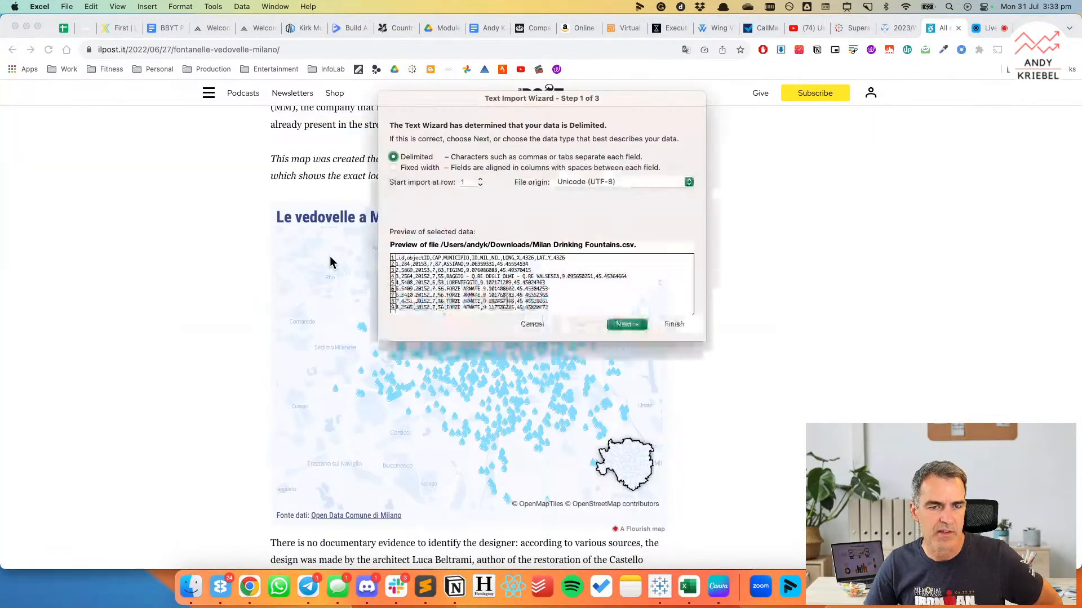
click(627, 324)
click(394, 157)
click(393, 183)
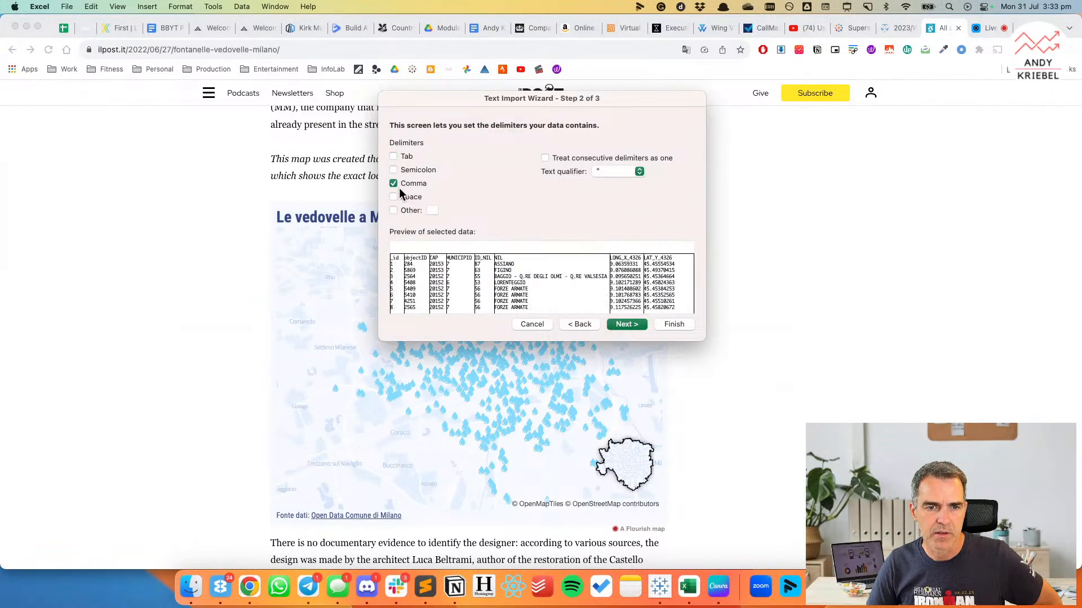
click(674, 324)
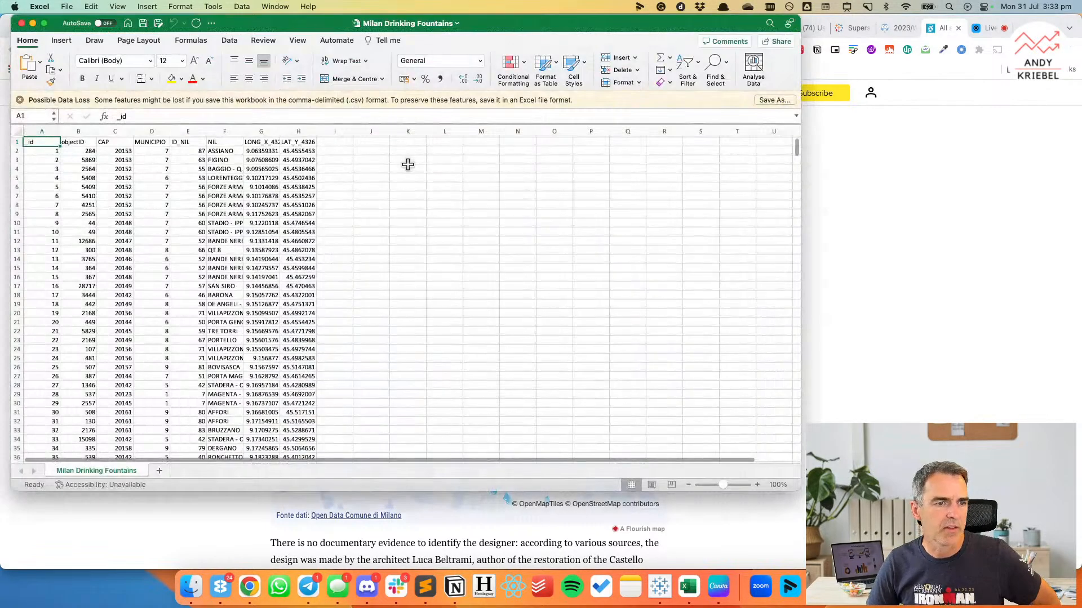
Fit all column widths to their contents and inspect the CAP, NIL and MUNICIPIO columns.
click(18, 131)
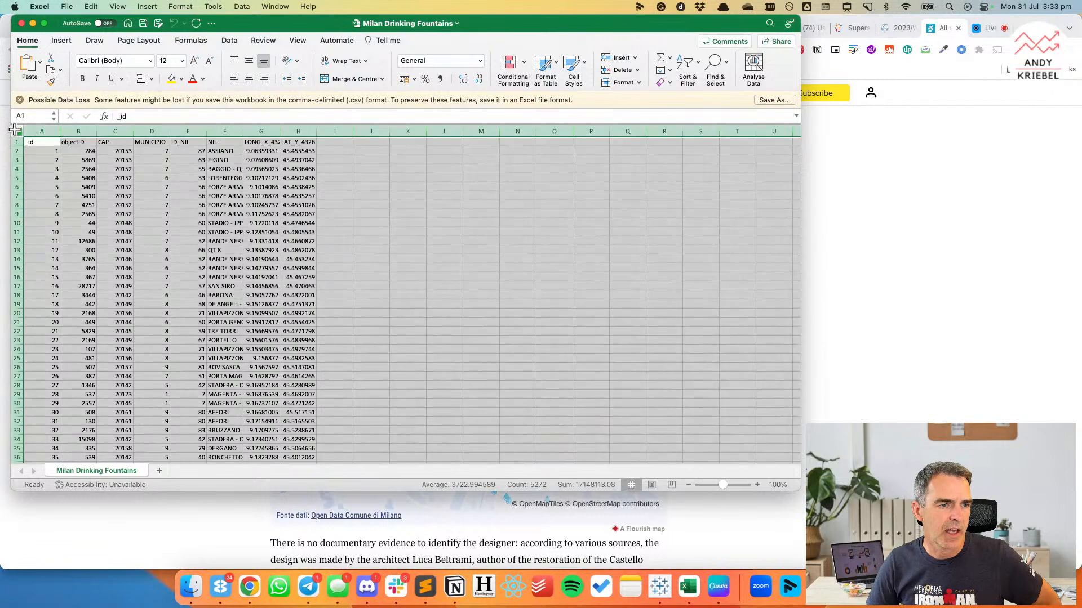
double_click(57, 131)
click(74, 151)
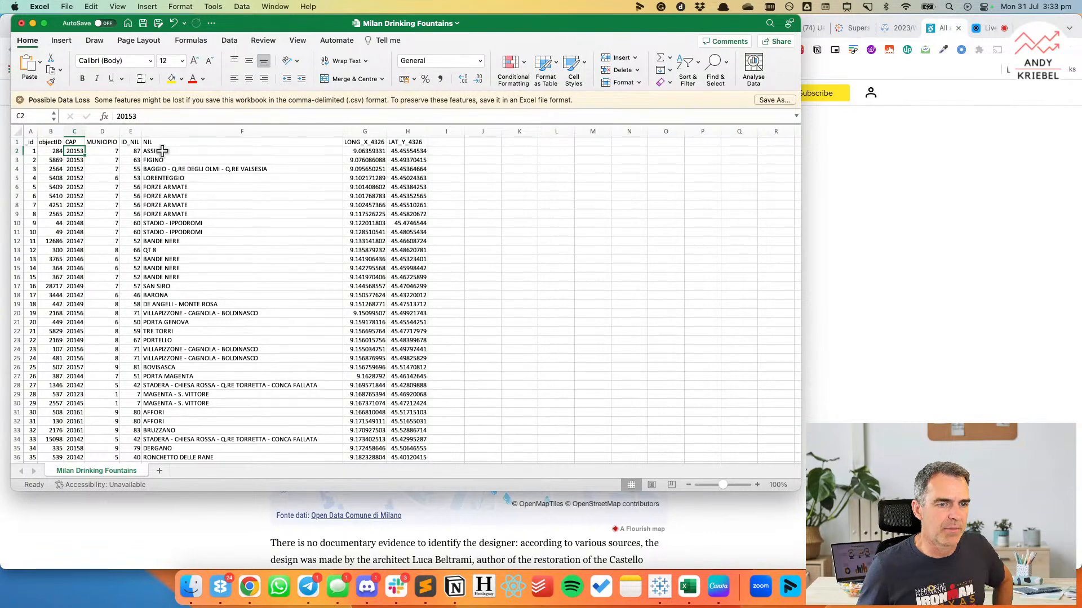
click(159, 143)
click(107, 142)
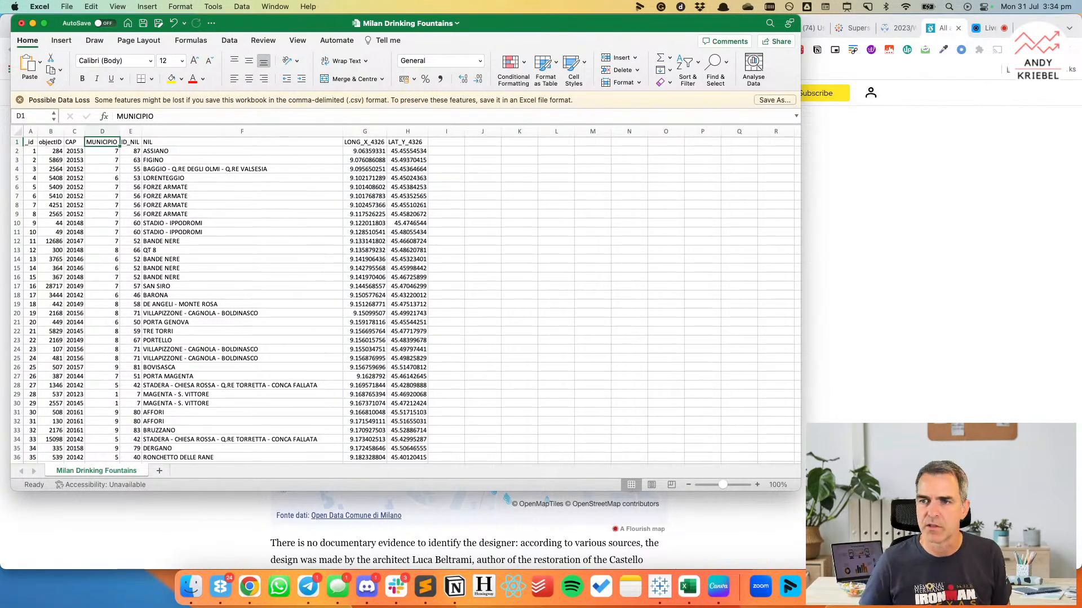
Switch to Chrome and open a new browser tab.
click(946, 75)
key(super+t)
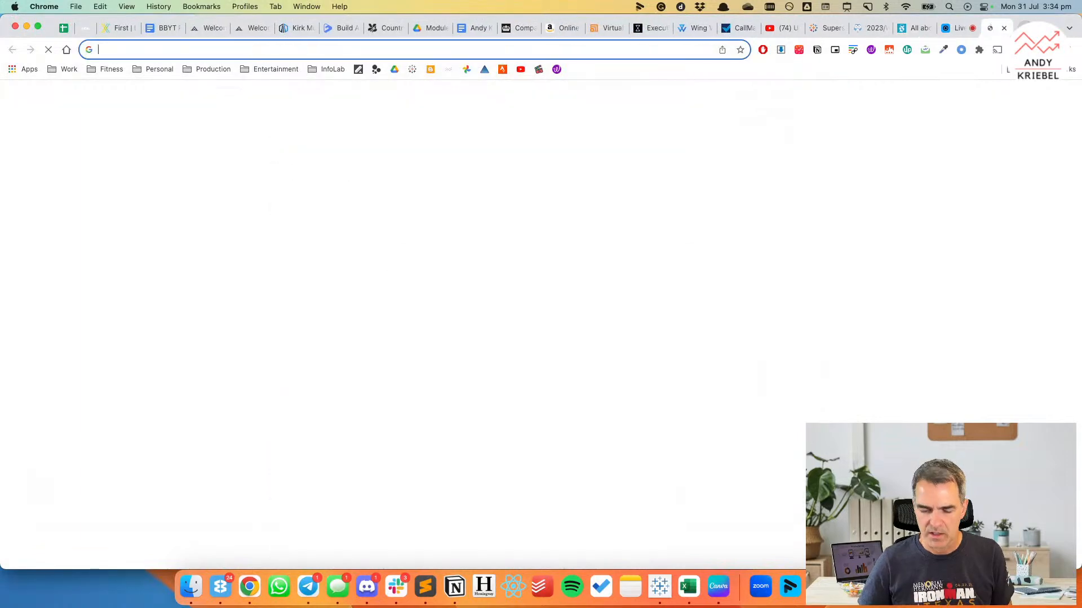
text(itlni)
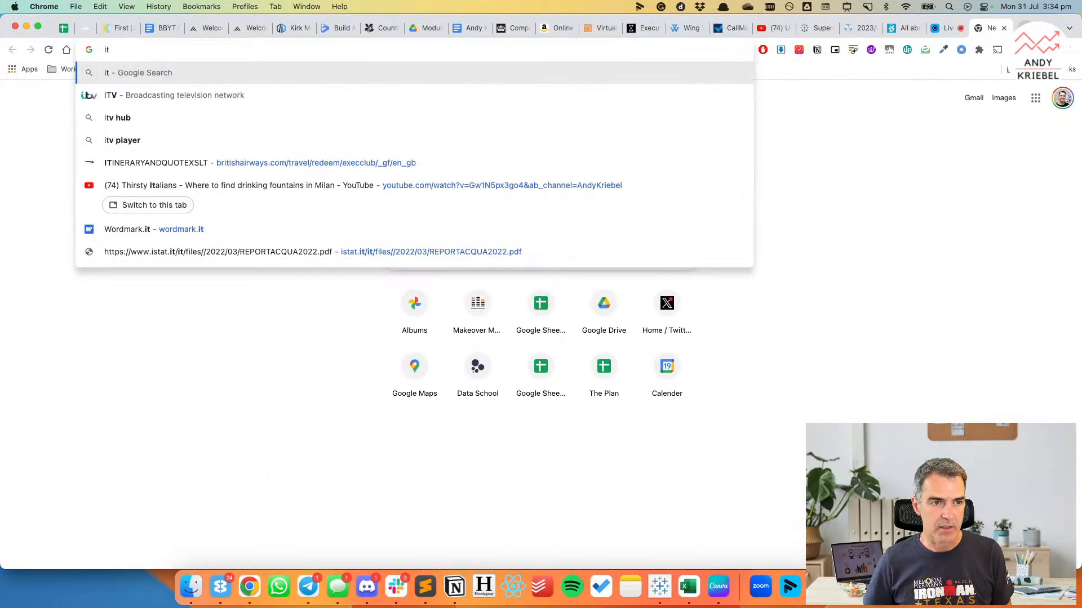
key(BackSpace)
key(BackSpace)
key(BackSpace)
key(BackSpace)
key(BackSpace)
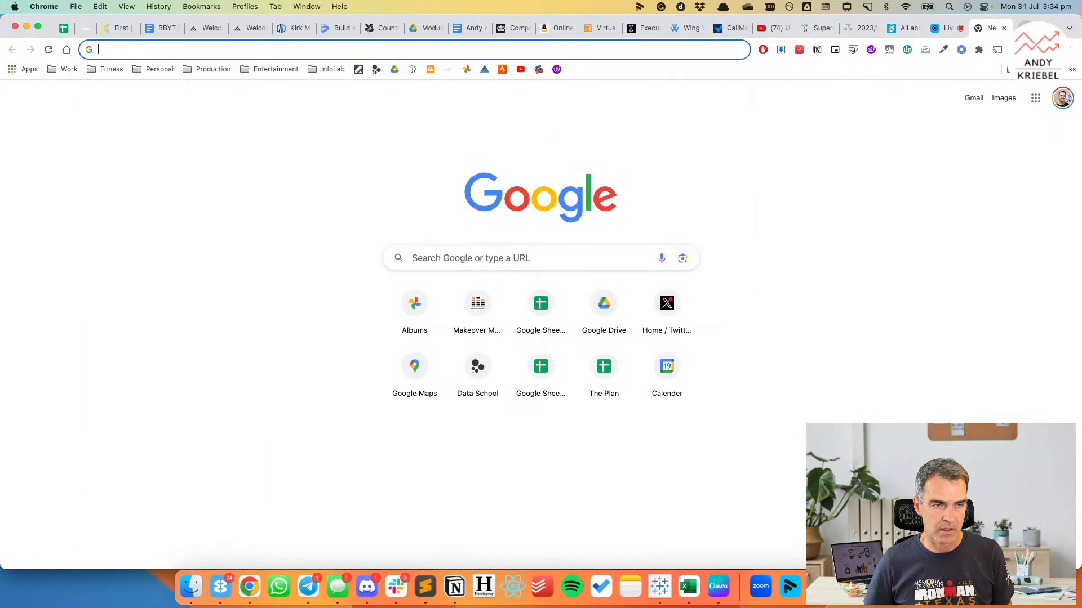
Search Google for "english to italian".
text(english to)
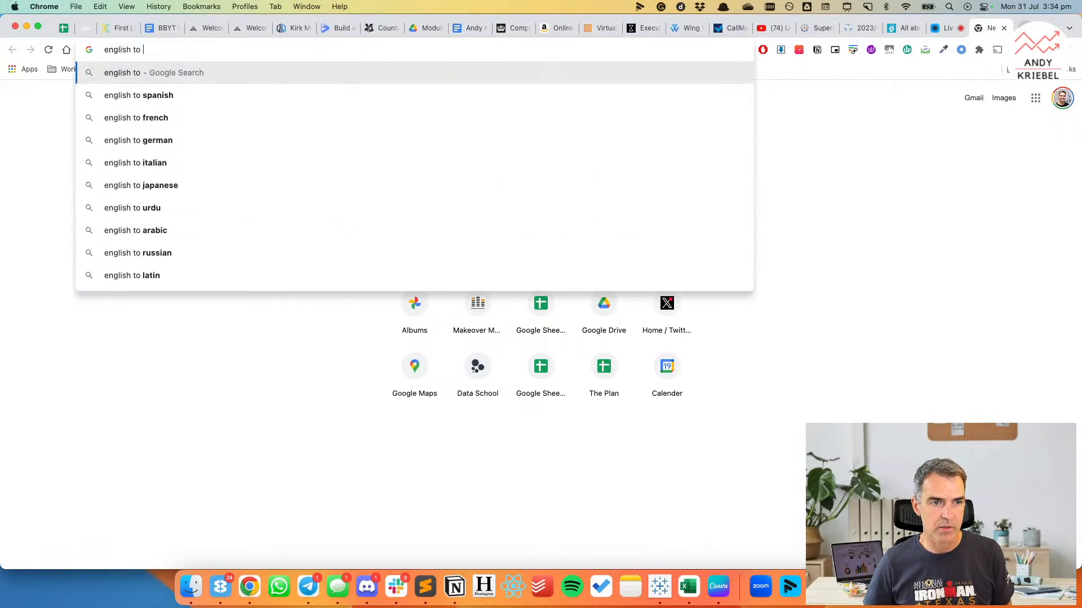
text( italian)
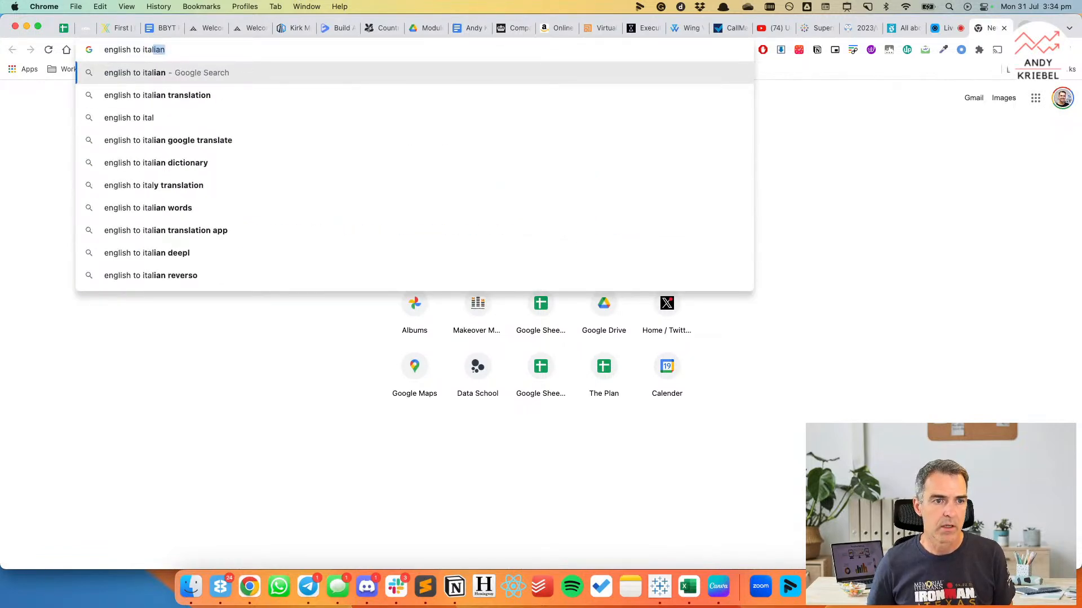
key(Return)
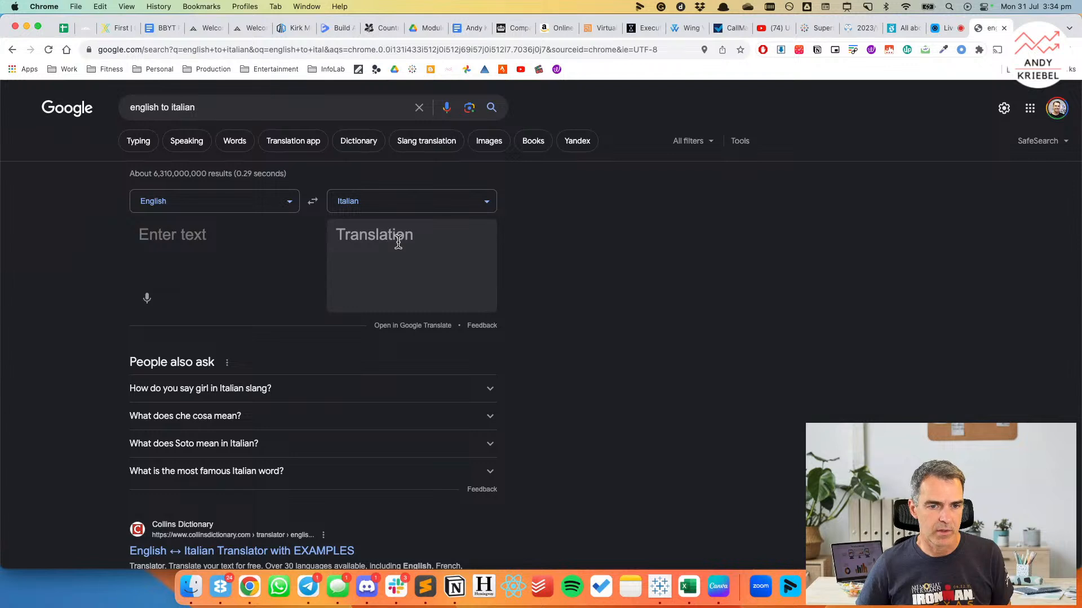
Reverse the translator's direction to Italian to English and look up the word "nil".
click(312, 202)
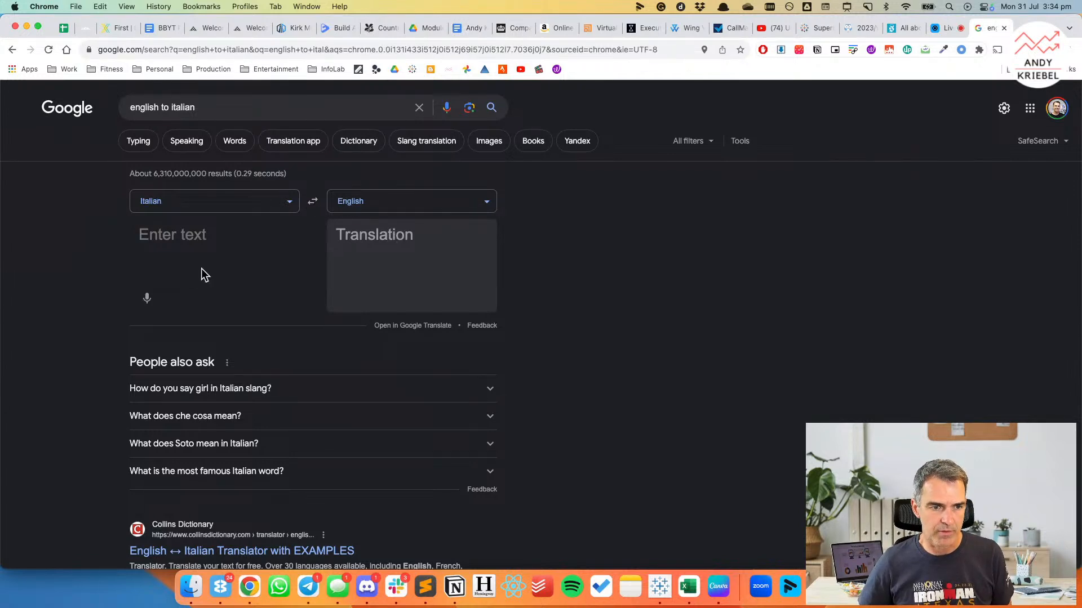
click(188, 256)
text(nil)
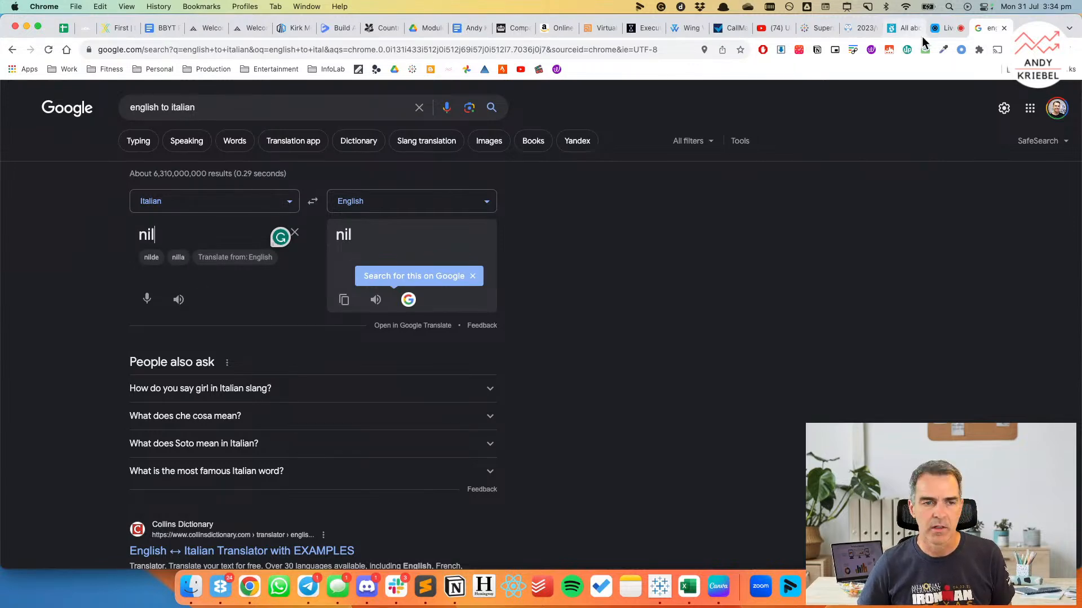
key(super+Tab)
key(super+Tab)
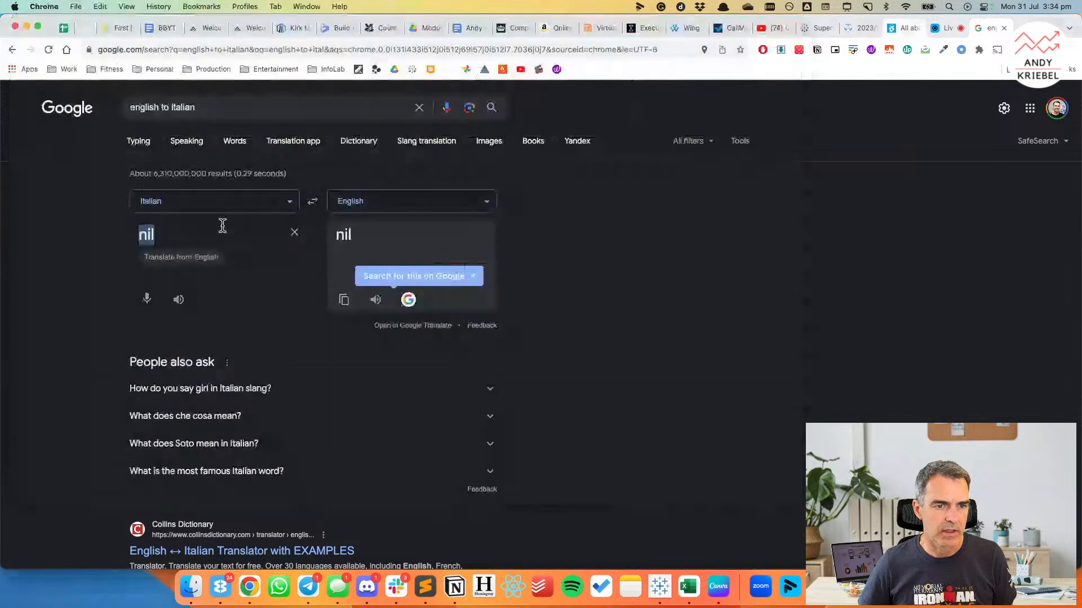
Swap the languages back to English to Italian and translate "name".
click(307, 203)
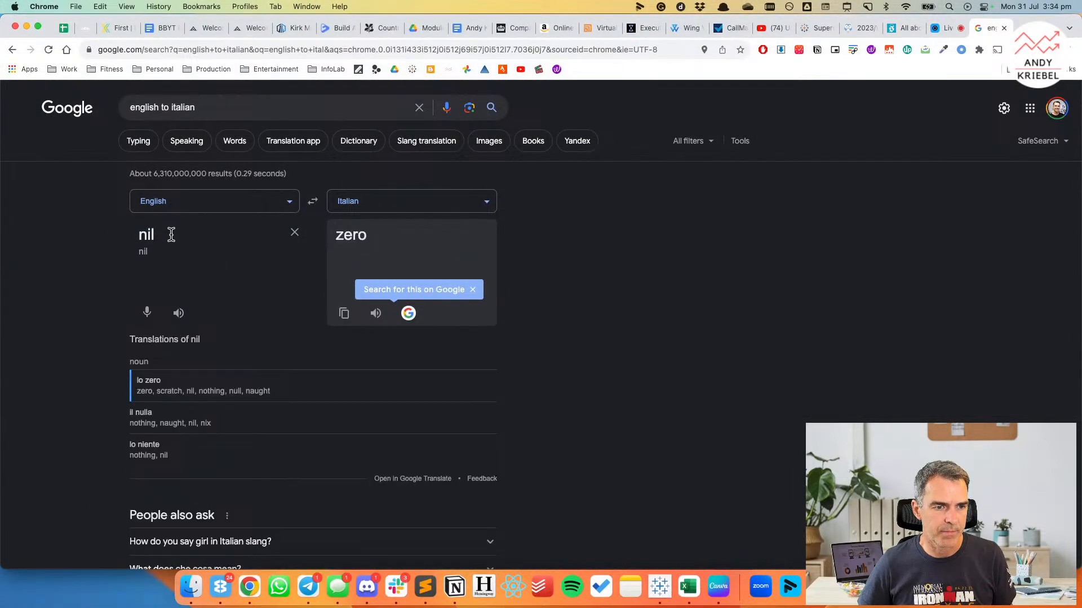
double_click(143, 235)
text(name)
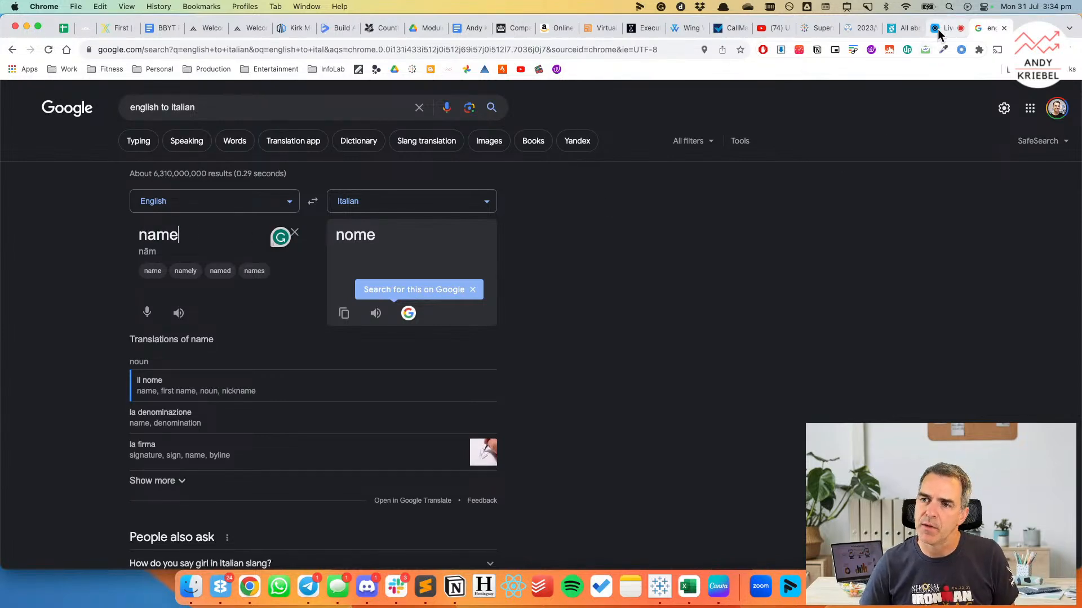
Review the overview of the 2023/W31: Milan Drinking Fountains dataset on data.world, including its full summary, resource links, CSV and GeoJSON files.
click(861, 28)
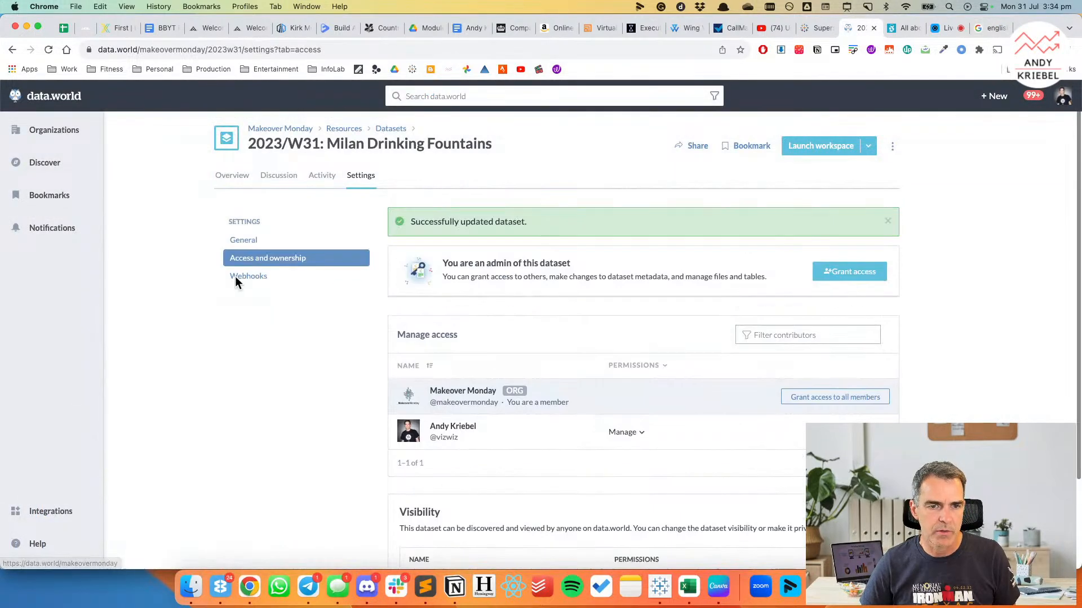
click(231, 177)
scroll(545, 383, down, 5)
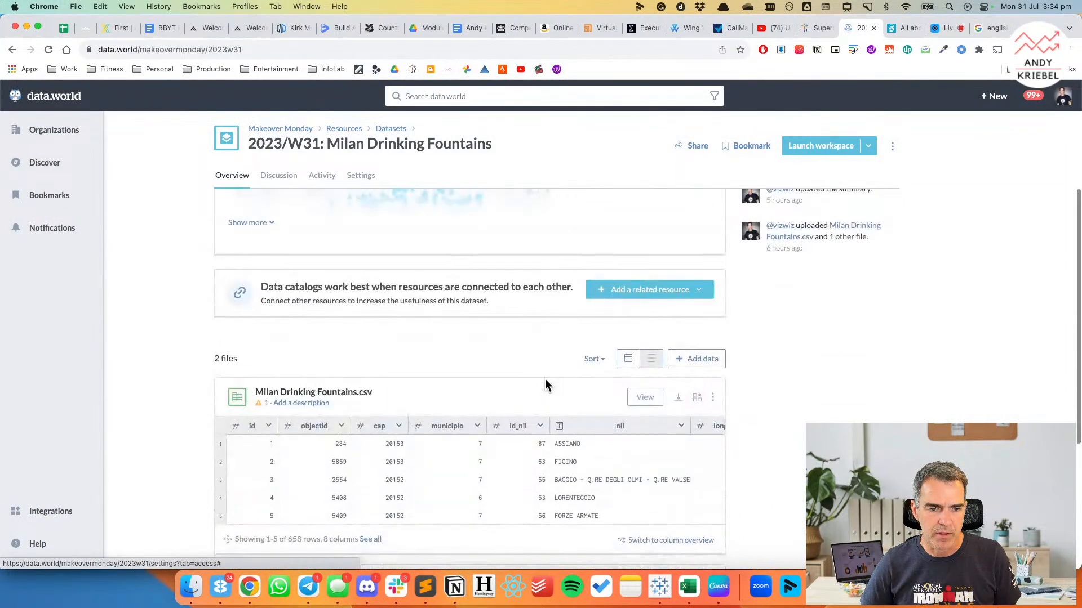
scroll(542, 382, up, 3)
click(242, 364)
scroll(164, 366, down, 3)
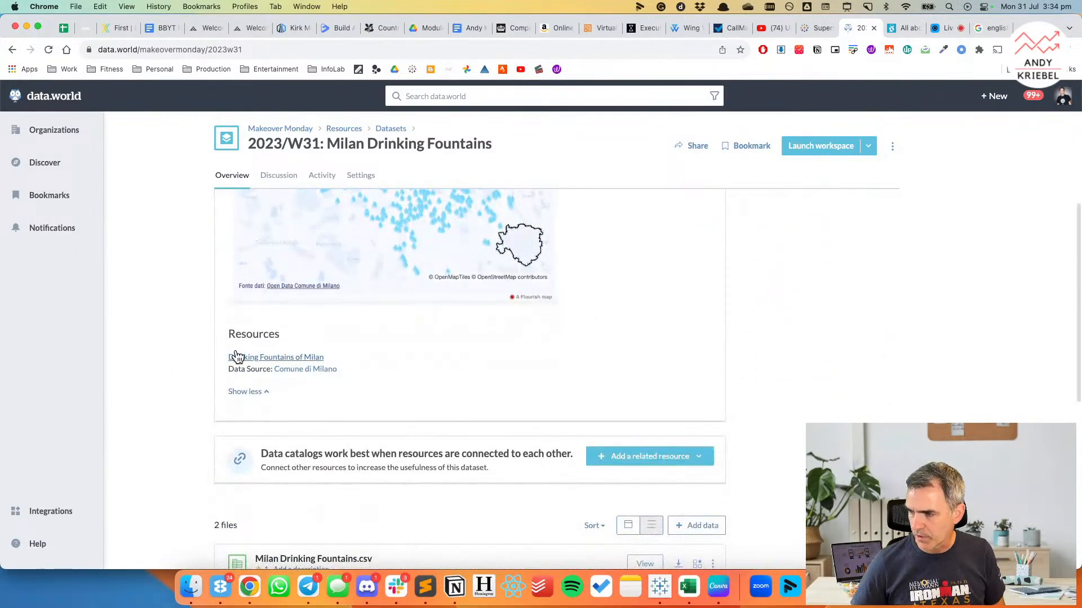
scroll(235, 356, down, 3)
scroll(237, 355, down, 3)
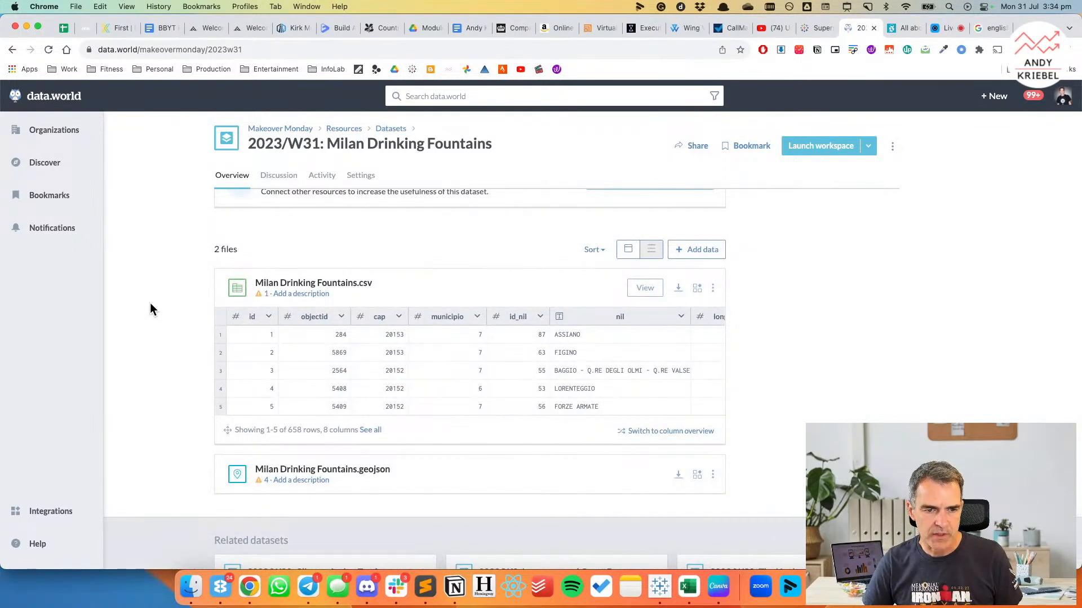
scroll(838, 371, down, 3)
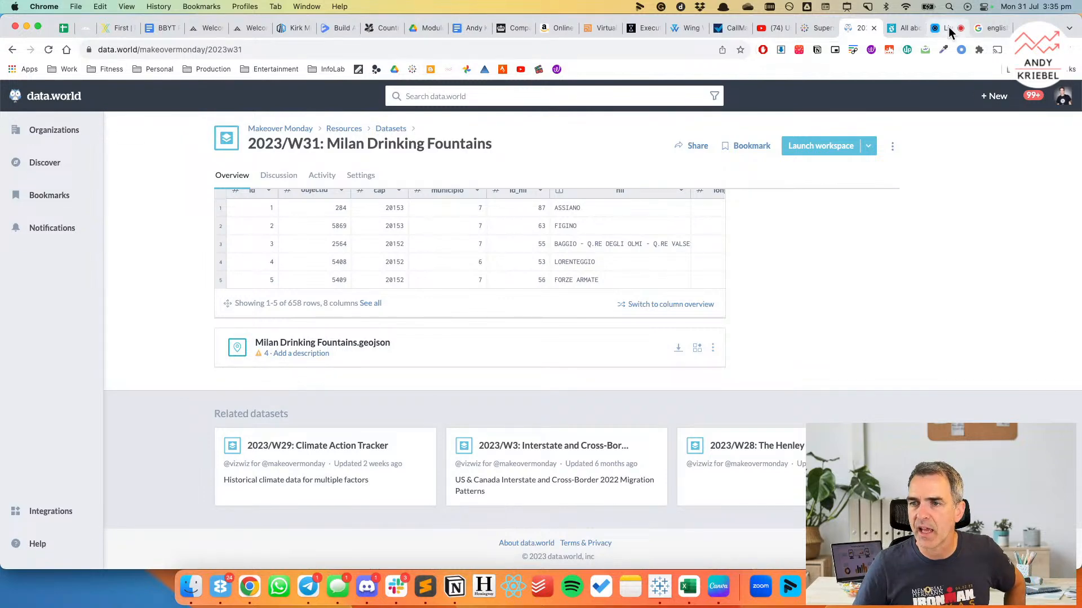
Return to the Il Post article showing the "Le vedovelle a Milano" map.
click(904, 29)
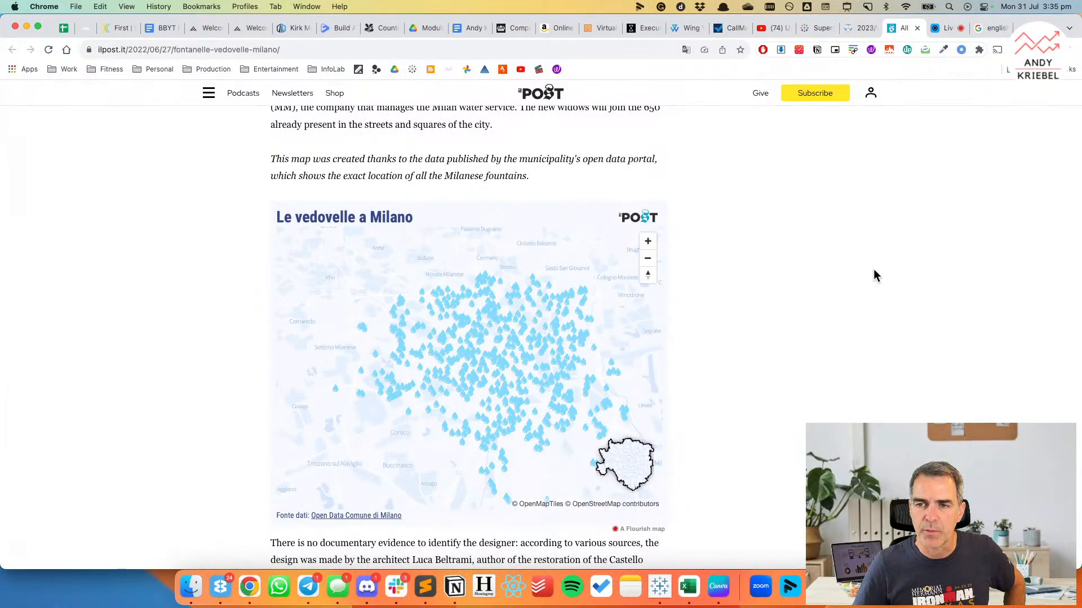
Open the Comune di Milano data source linked from the data.world dataset page and dismiss the translation notice.
click(855, 27)
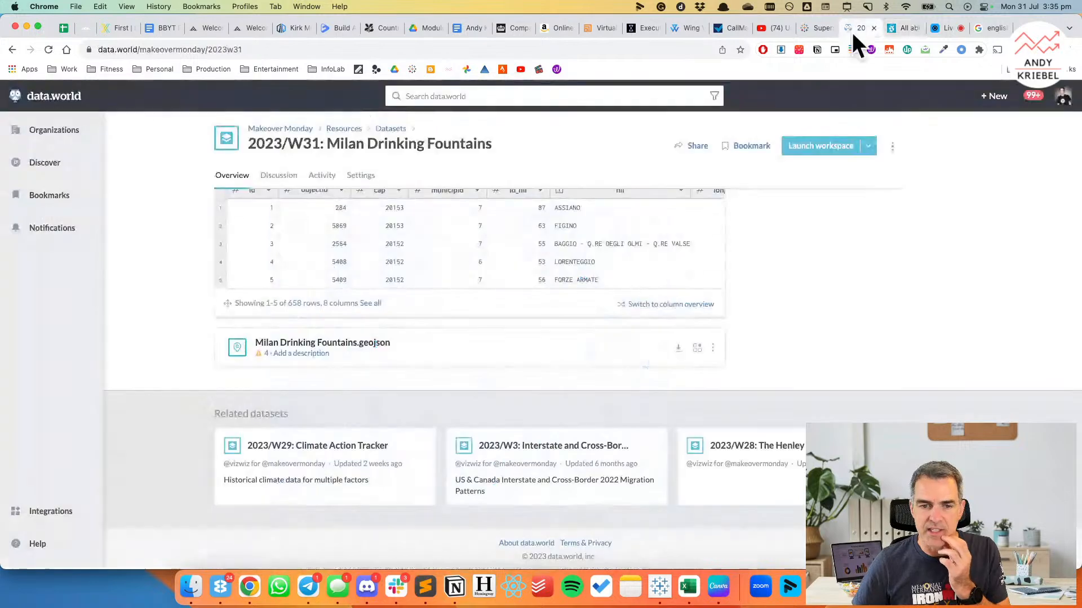
scroll(570, 315, up, 8)
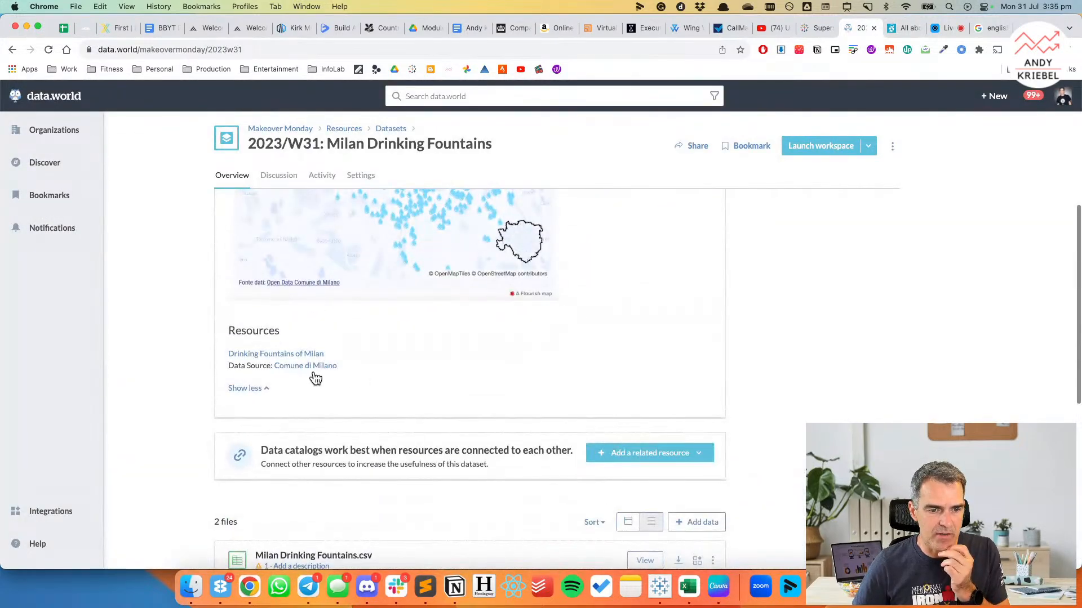
click(311, 368)
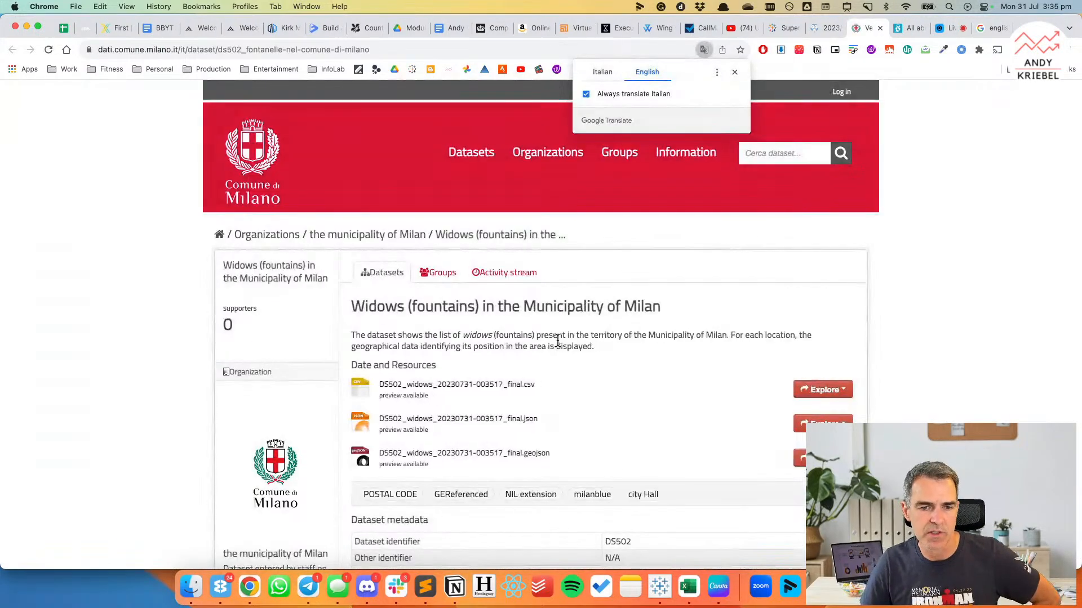
click(735, 72)
Review the description, resource files and metadata of the "Widows (fountains) in the Municipality of Milan" dataset.
scroll(898, 341, down, 1)
scroll(896, 345, down, 1)
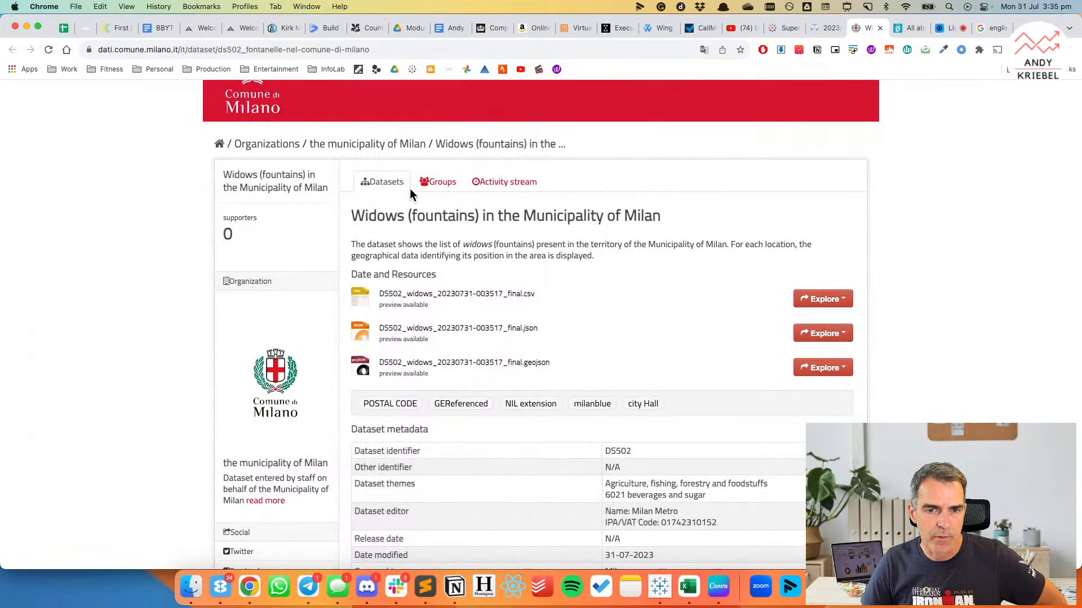
scroll(570, 417, down, 3)
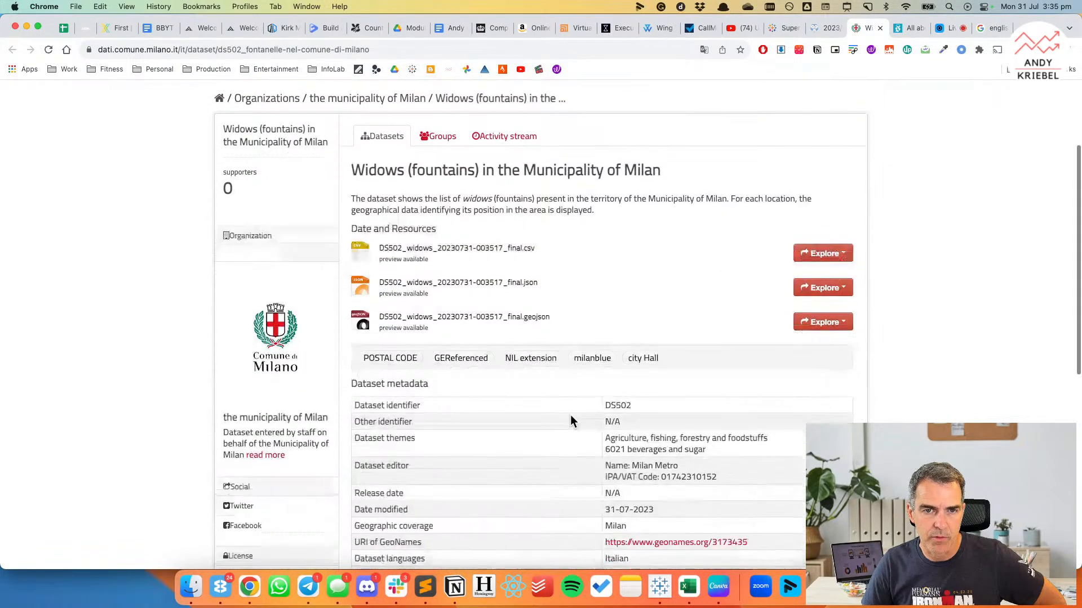
scroll(571, 416, down, 10)
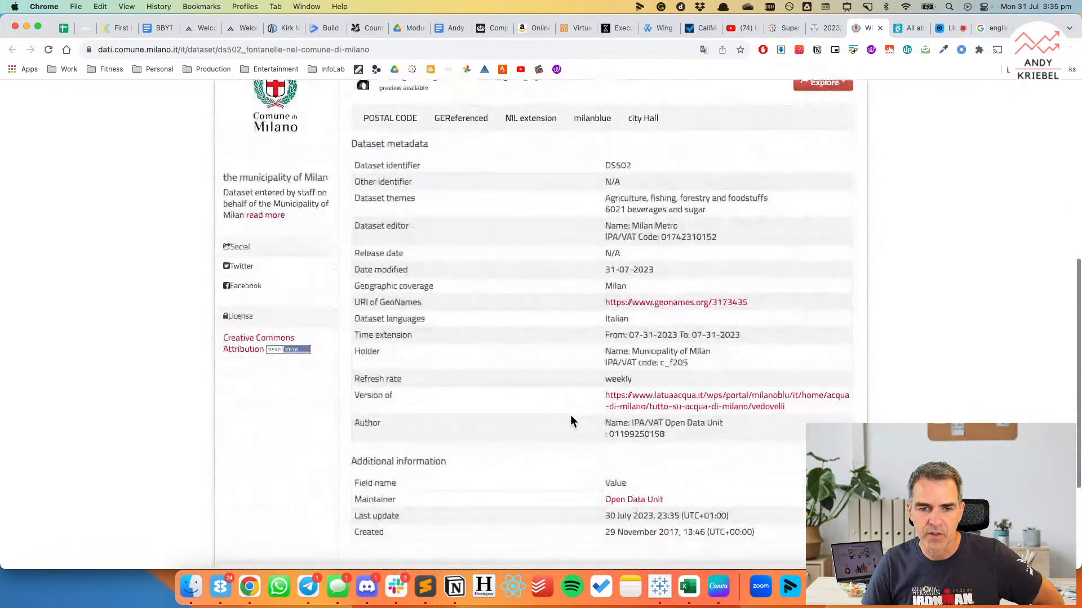
scroll(571, 417, down, 2)
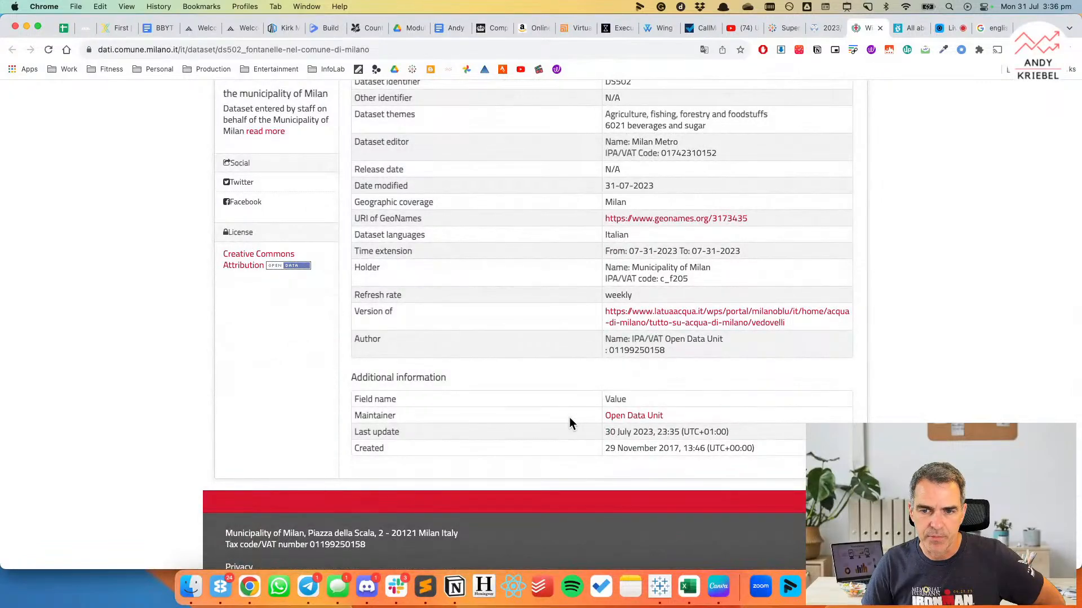
View the GeoNames page linked in the dataset metadata, close it and return to the fountains dataset's resource list.
click(674, 219)
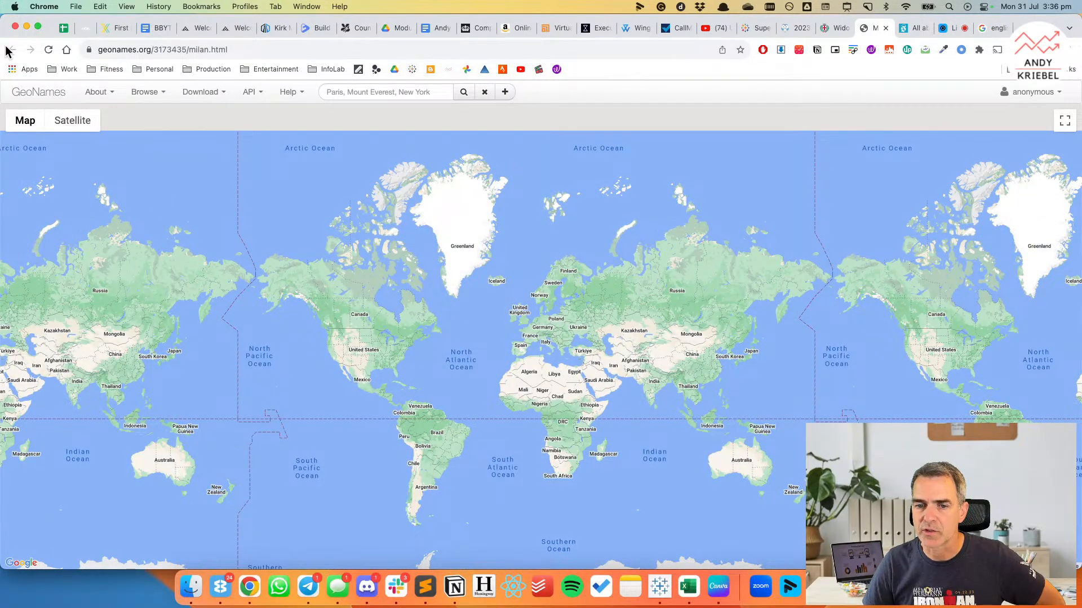
key(super+w)
scroll(456, 364, up, 5)
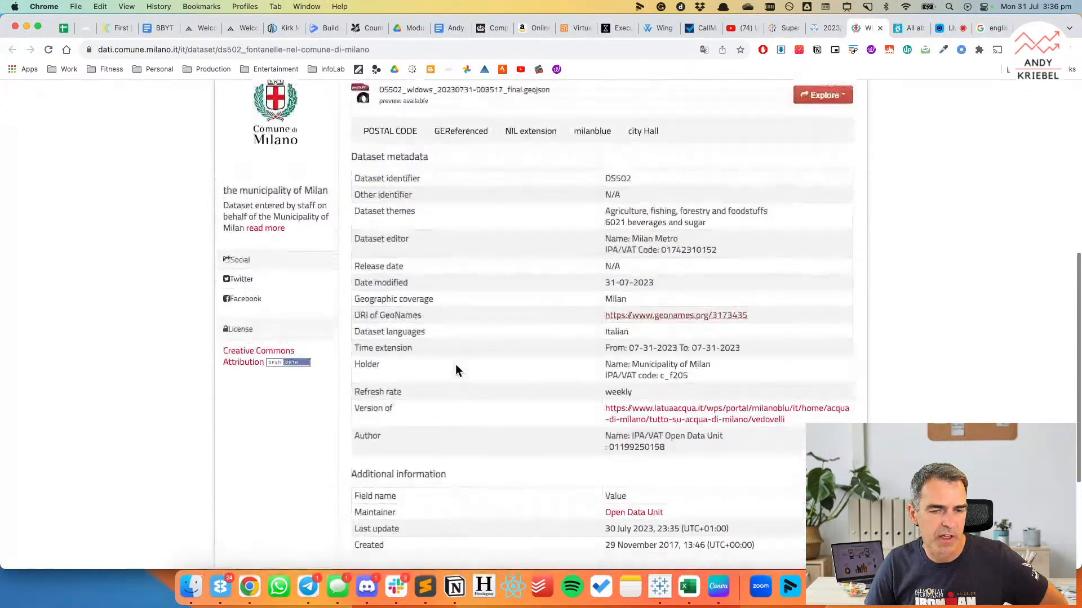
scroll(455, 370, up, 2)
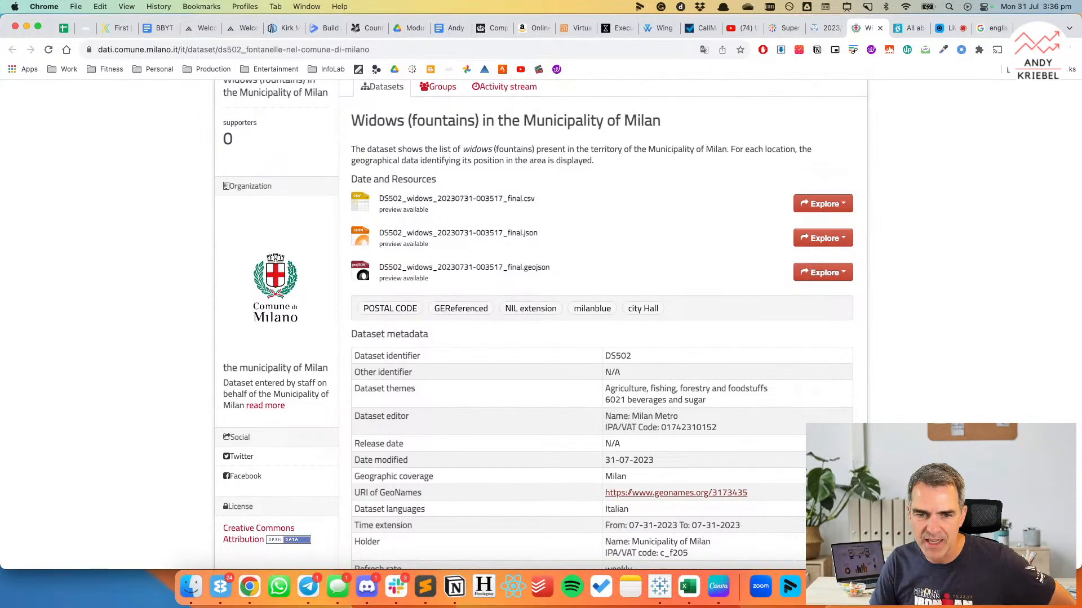
Browse the datasets tagged "NIL extension", then return to the fountains dataset page and look over its files and tags.
click(535, 311)
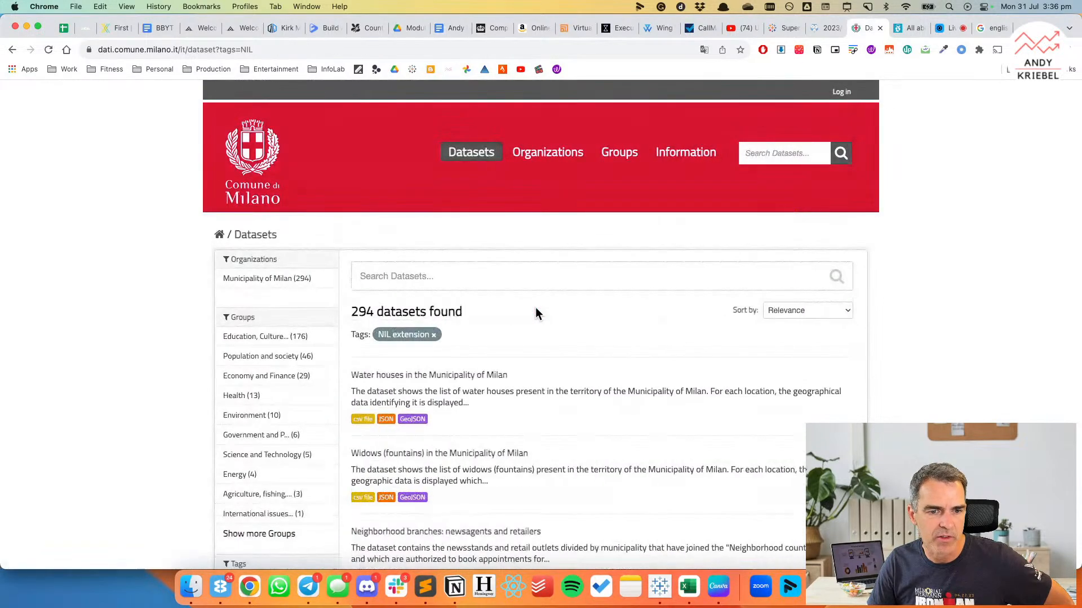
scroll(546, 315, down, 3)
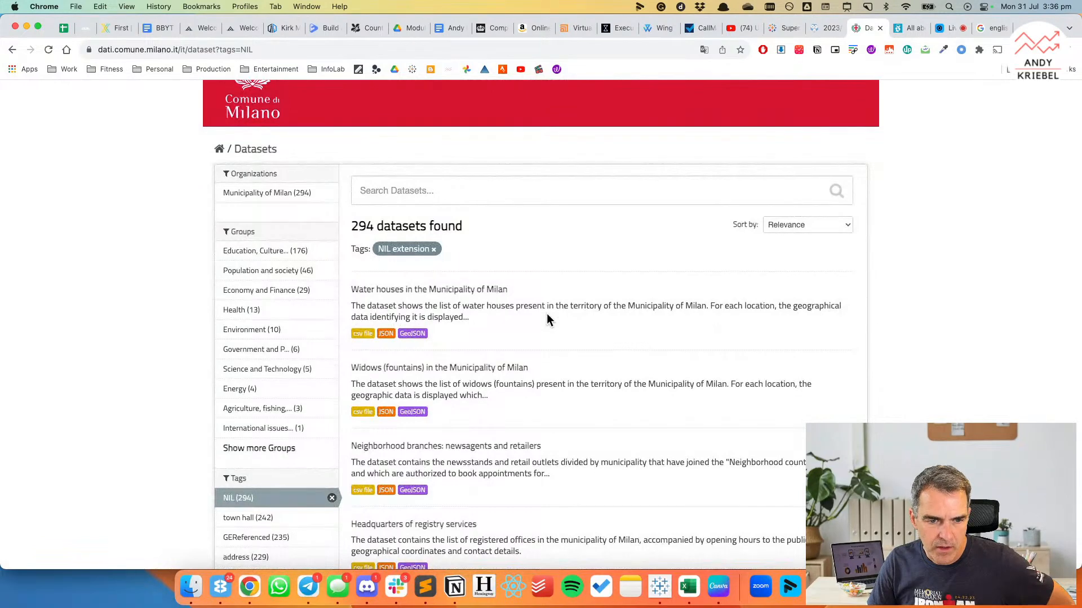
scroll(547, 316, down, 4)
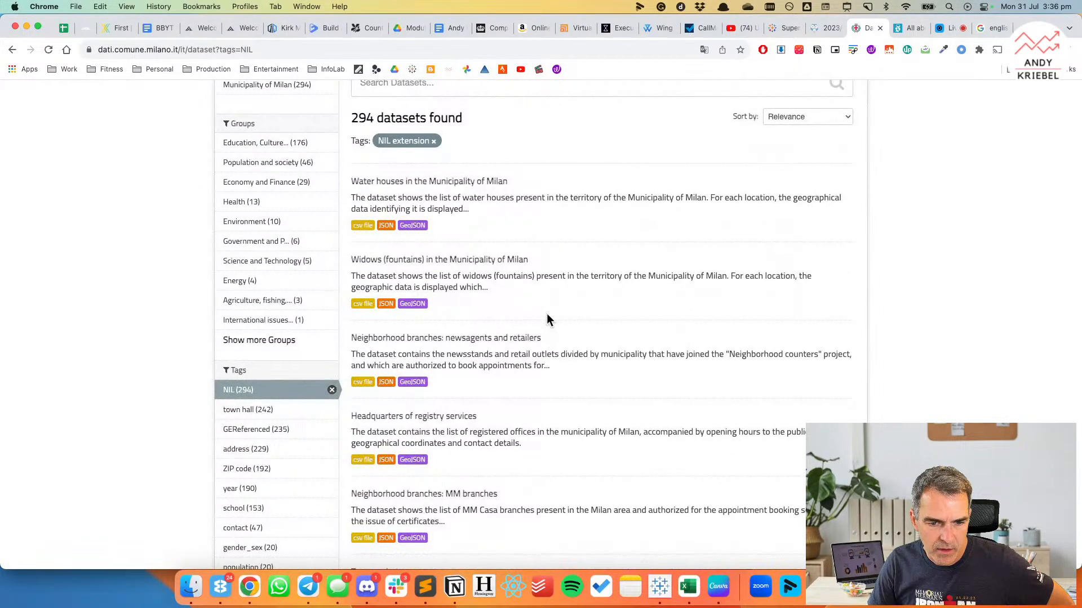
scroll(546, 319, up, 3)
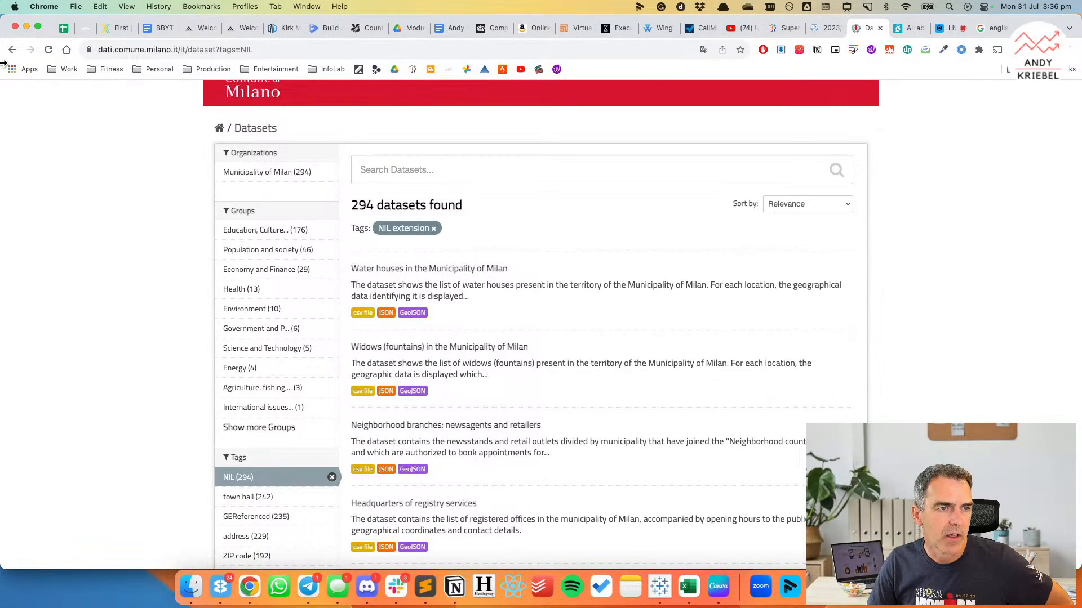
click(12, 50)
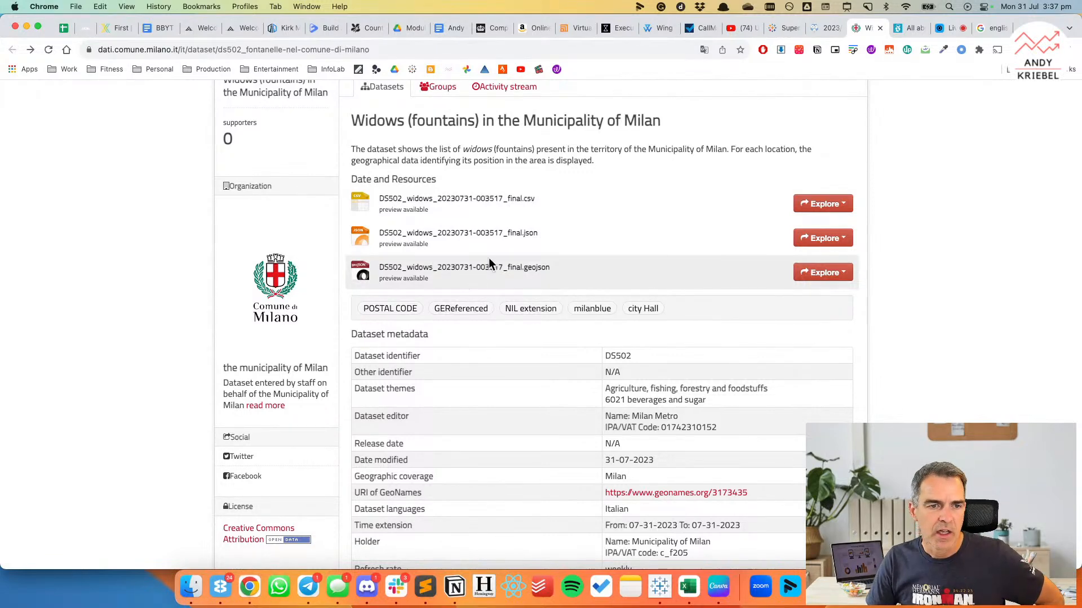
scroll(459, 251, up, 1)
scroll(459, 254, down, 1)
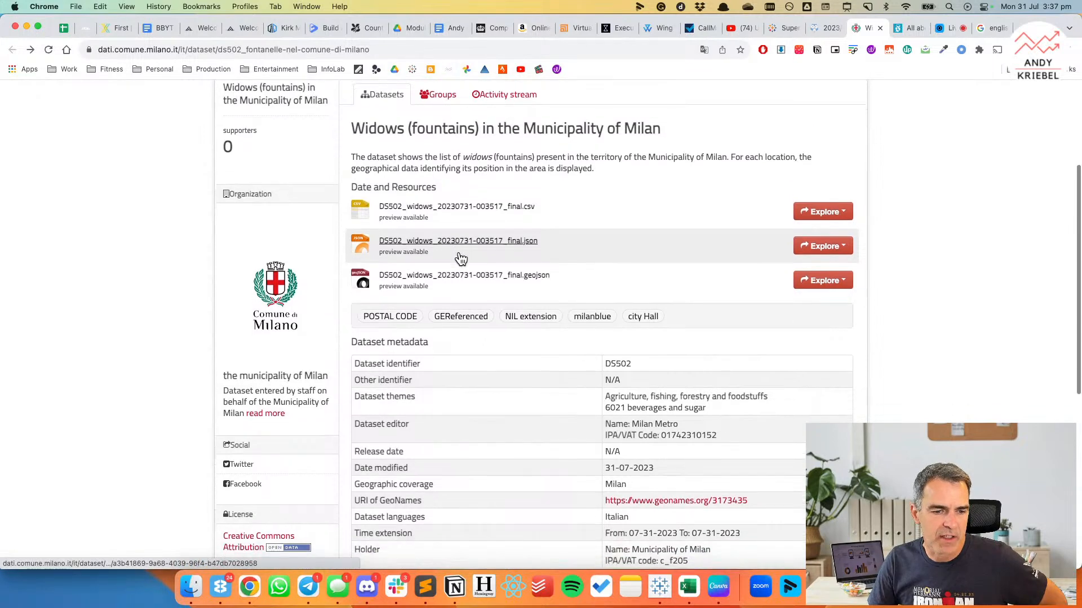
scroll(460, 258, down, 3)
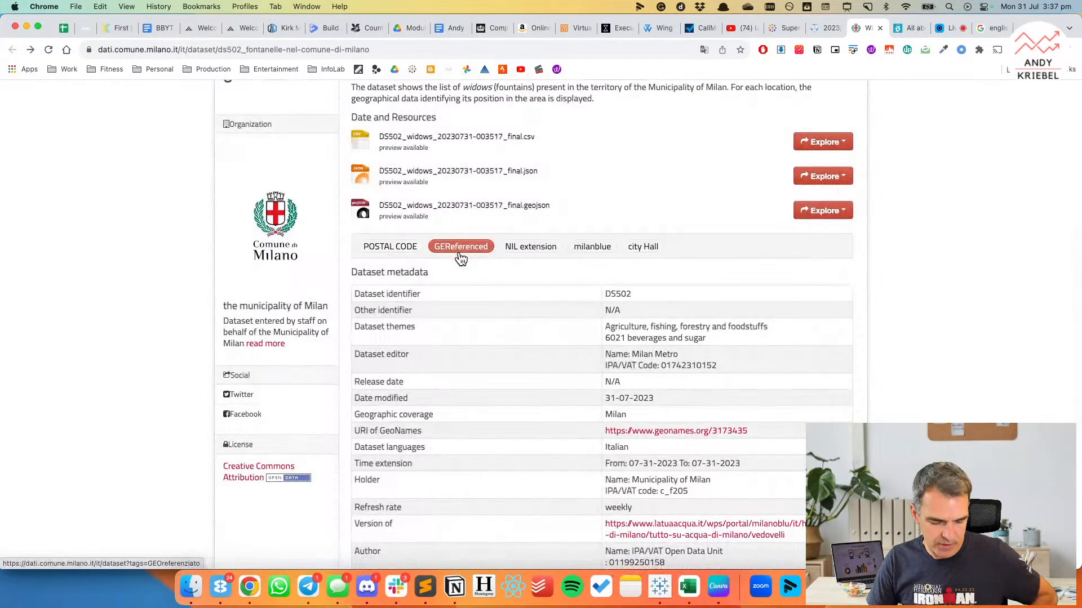
Switch to the Milan Drinking Fountains file in Excel and copy the MUNICIPIO column header.
key(super+Tab)
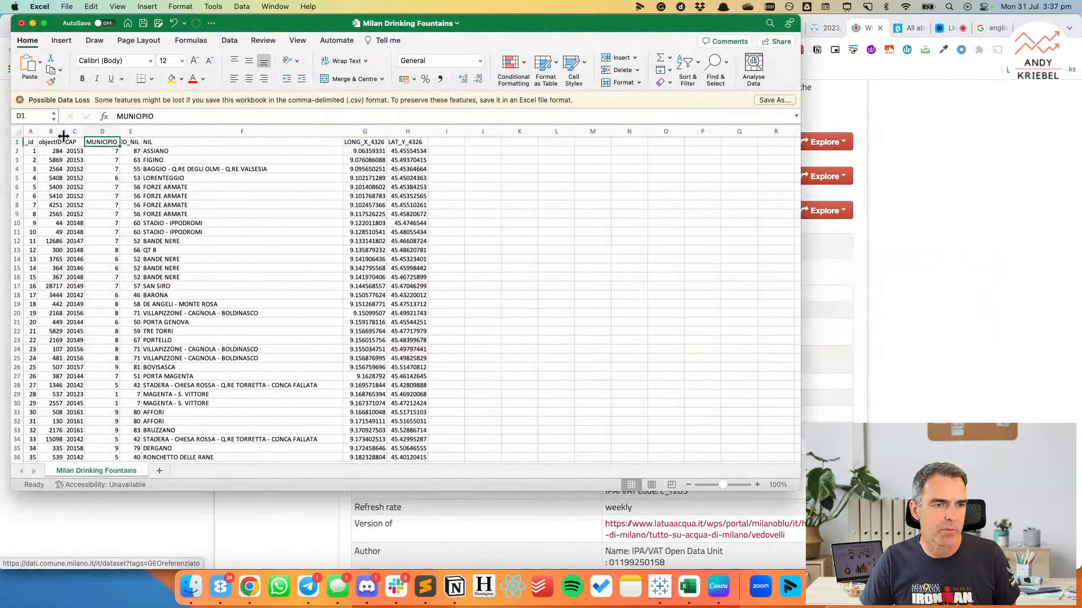
click(102, 131)
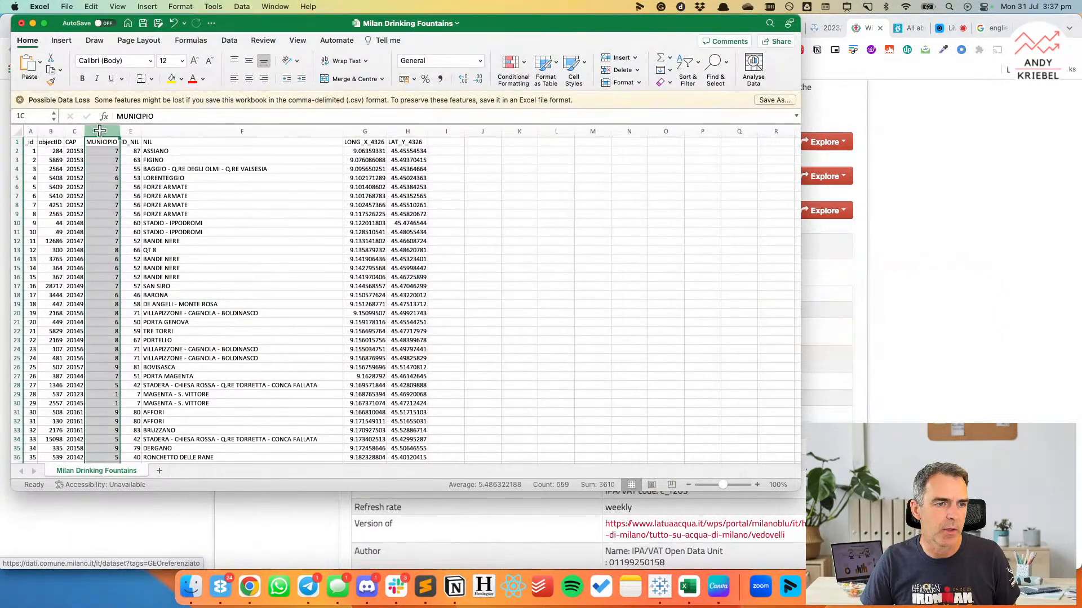
click(103, 143)
key(super+c)
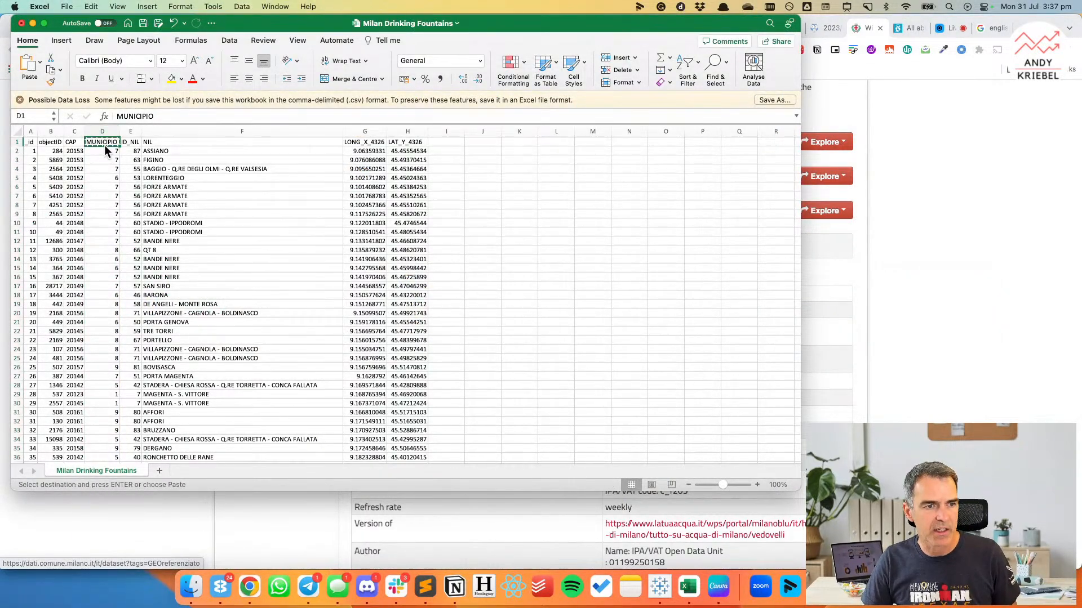
Return to the Comune di Milano portal in Chrome and search its datasets for "MUNICIPIO".
key(super+Tab)
scroll(428, 196, up, 5)
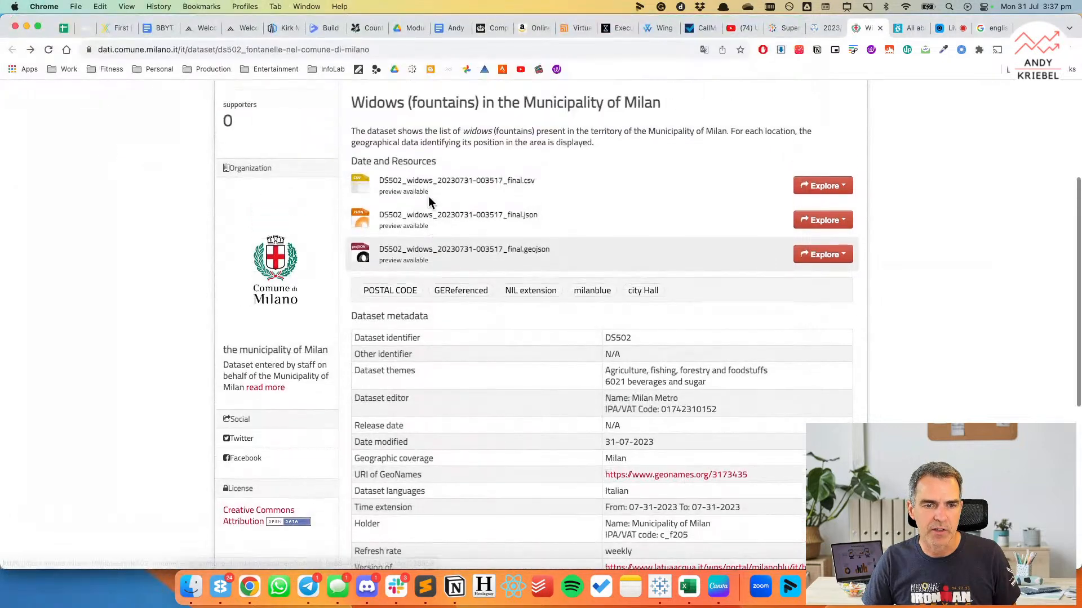
scroll(428, 197, up, 2)
click(769, 141)
key(super+v)
key(Return)
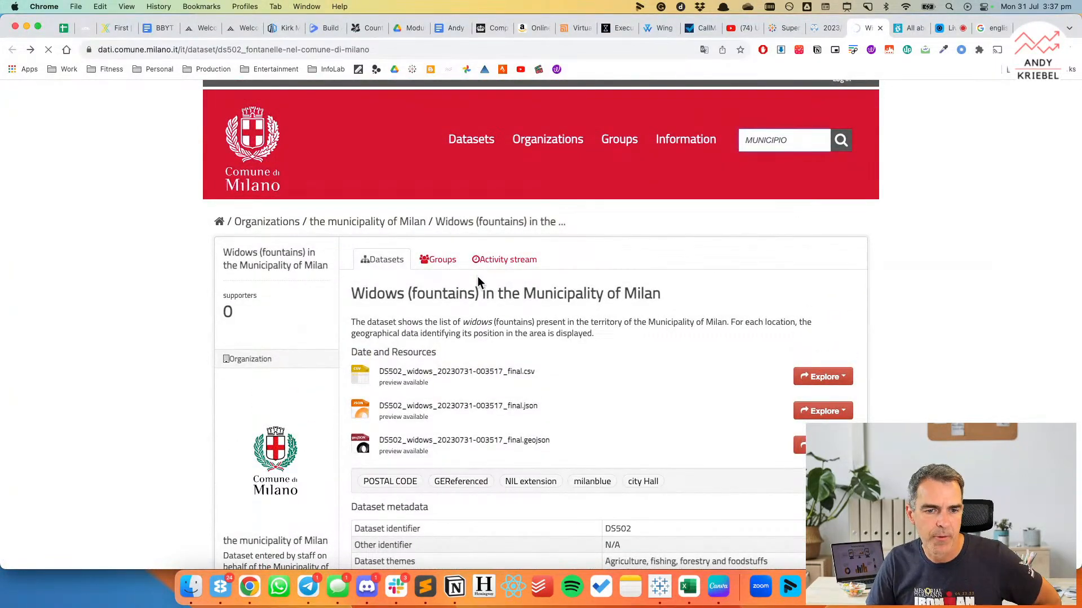
Open the "Territory: area of the municipalities" dataset from the search results and review its files and metadata.
scroll(482, 324, down, 2)
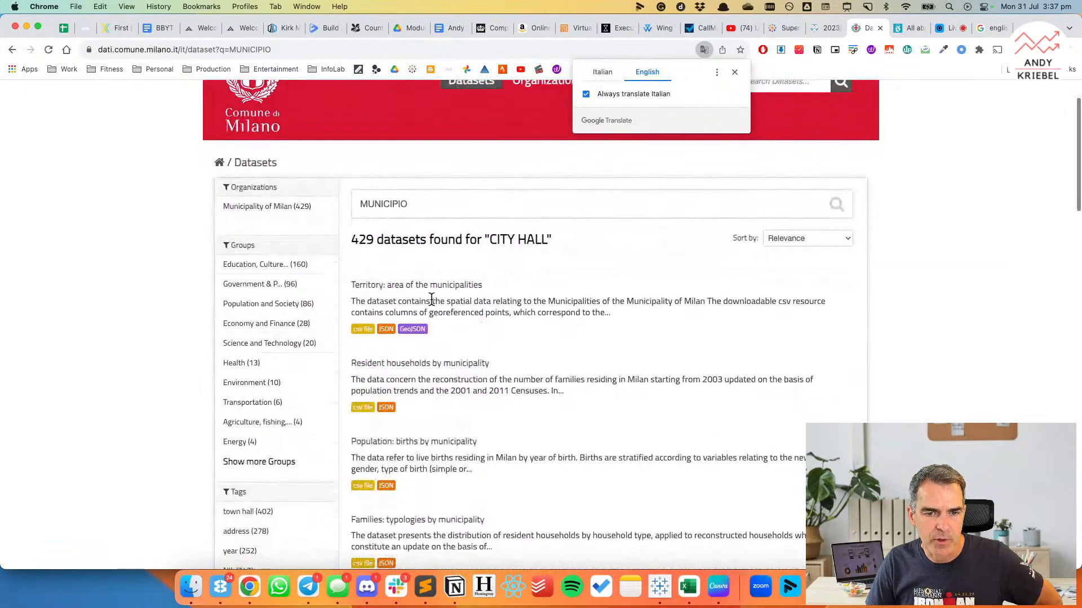
click(393, 288)
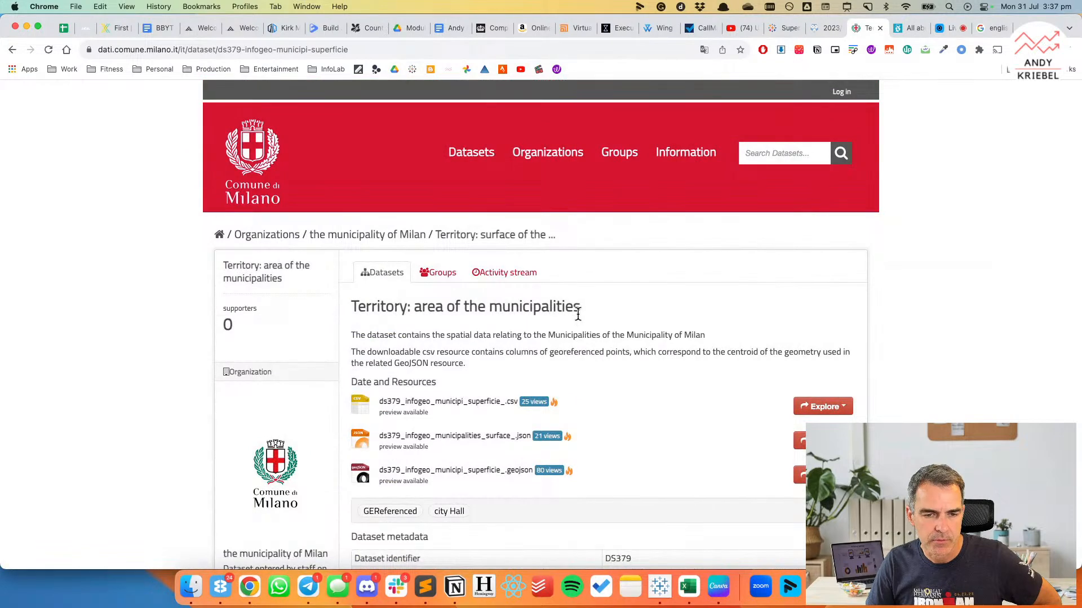
scroll(578, 314, down, 4)
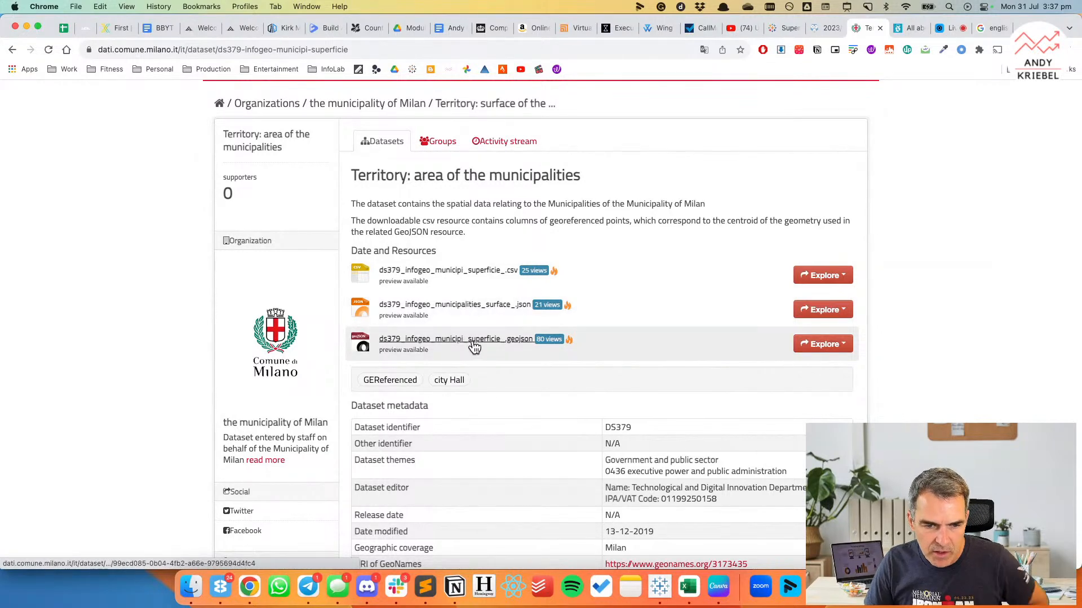
scroll(473, 346, down, 3)
scroll(473, 346, up, 1)
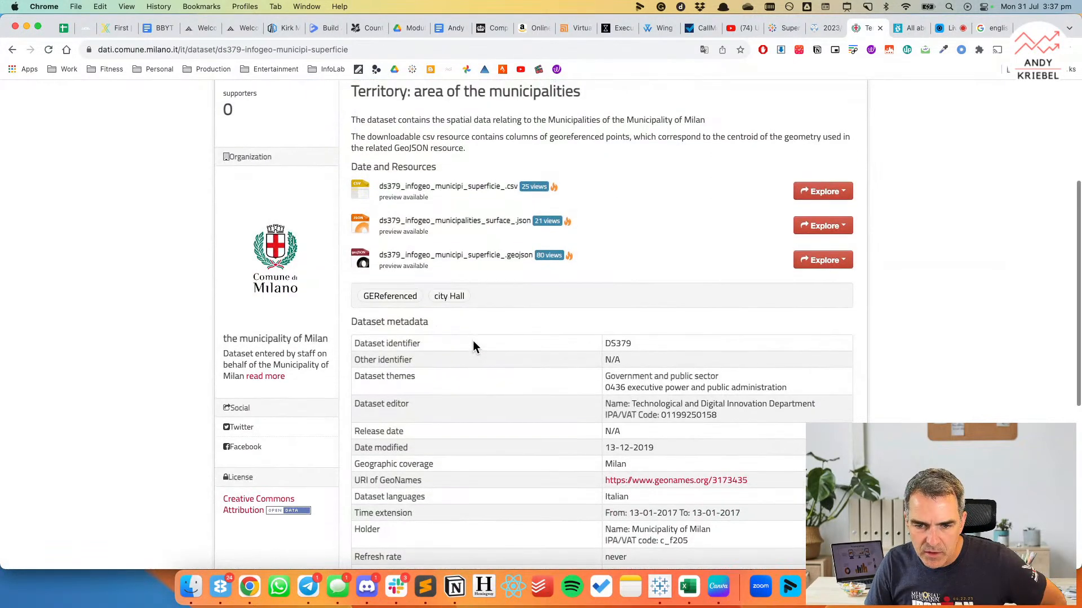
Open the ds379_infogeo_municipi_superficie_.geojson resource and inspect the municipality boundaries and attributes in its map preview.
click(427, 257)
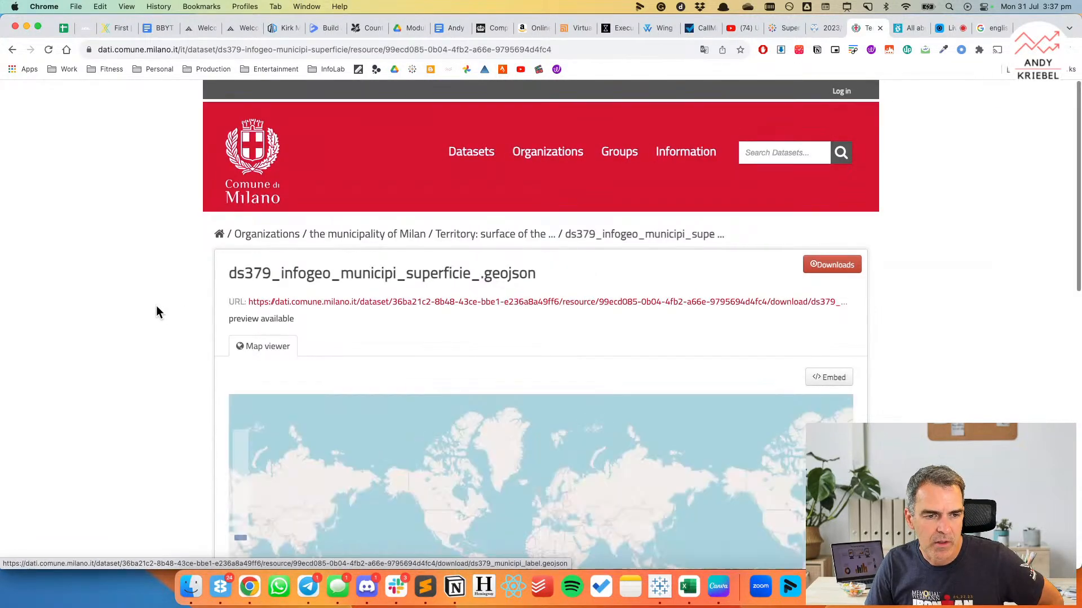
scroll(157, 310, down, 3)
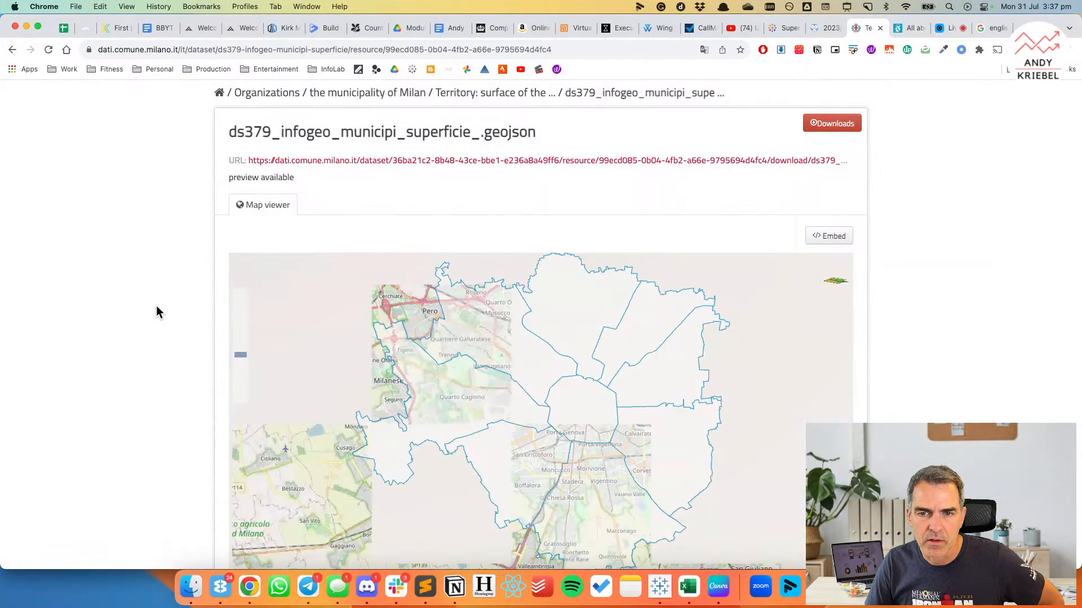
scroll(157, 305, down, 2)
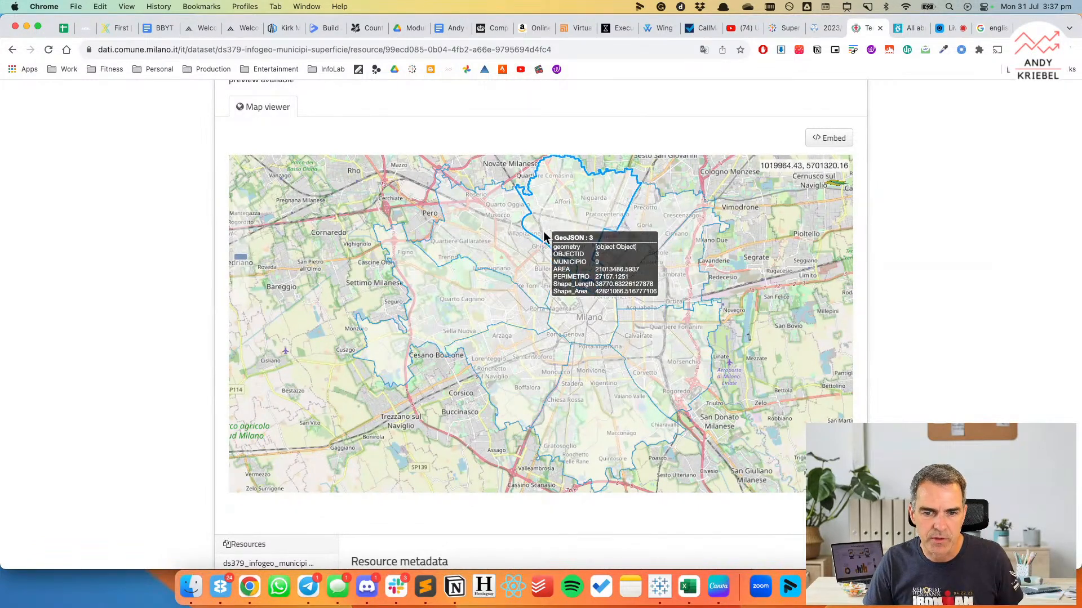
scroll(137, 154, up, 3)
scroll(137, 149, up, 2)
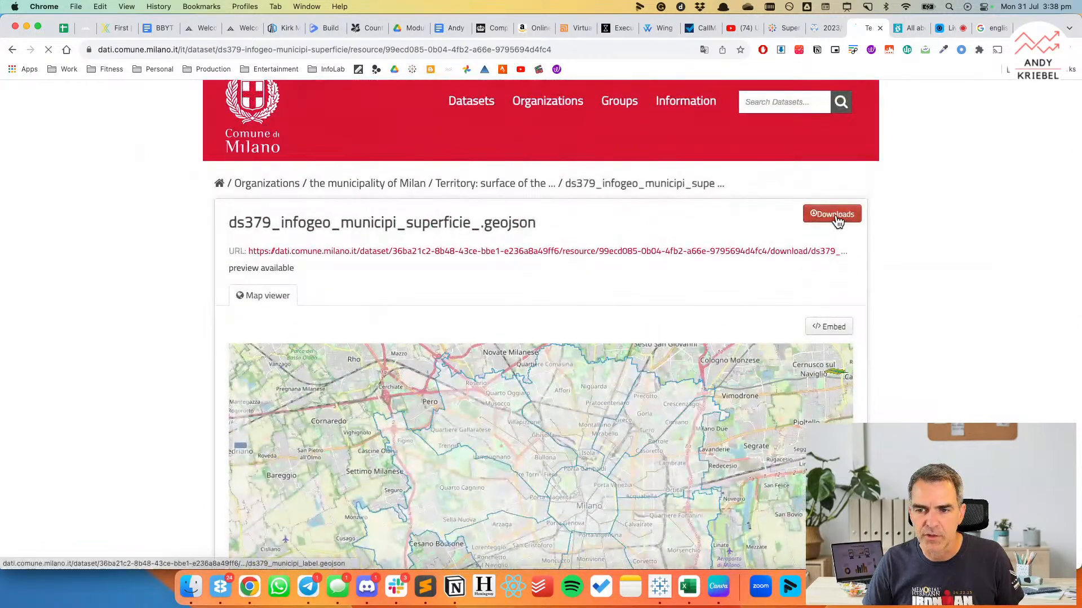
Start saving the municipality boundaries GeoJSON from its download link and choose the Makeover Monday Data/2023 folder as the destination.
click(833, 217)
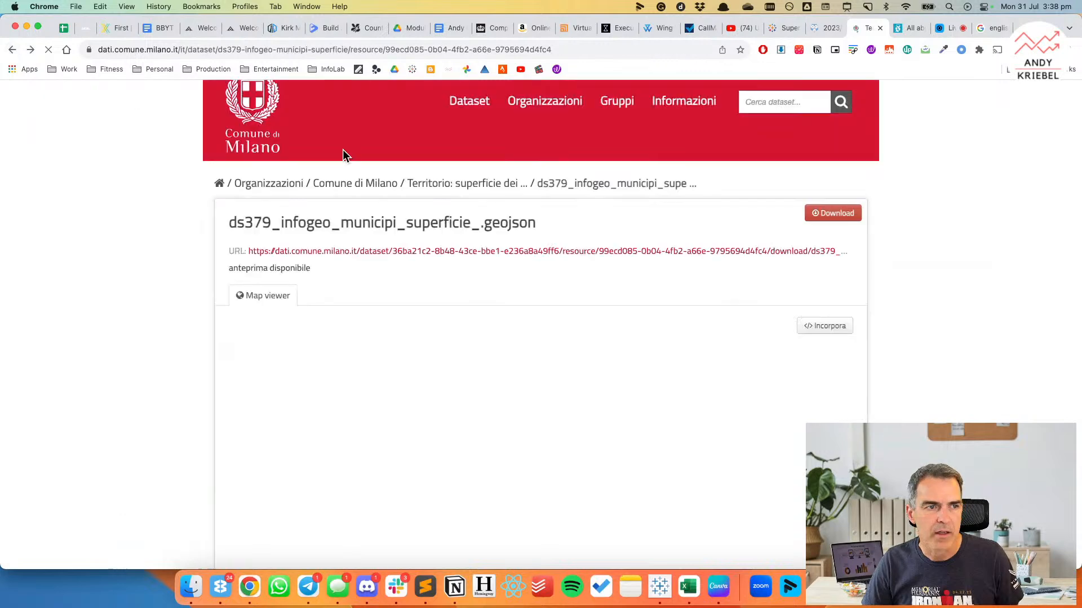
right_click(827, 216)
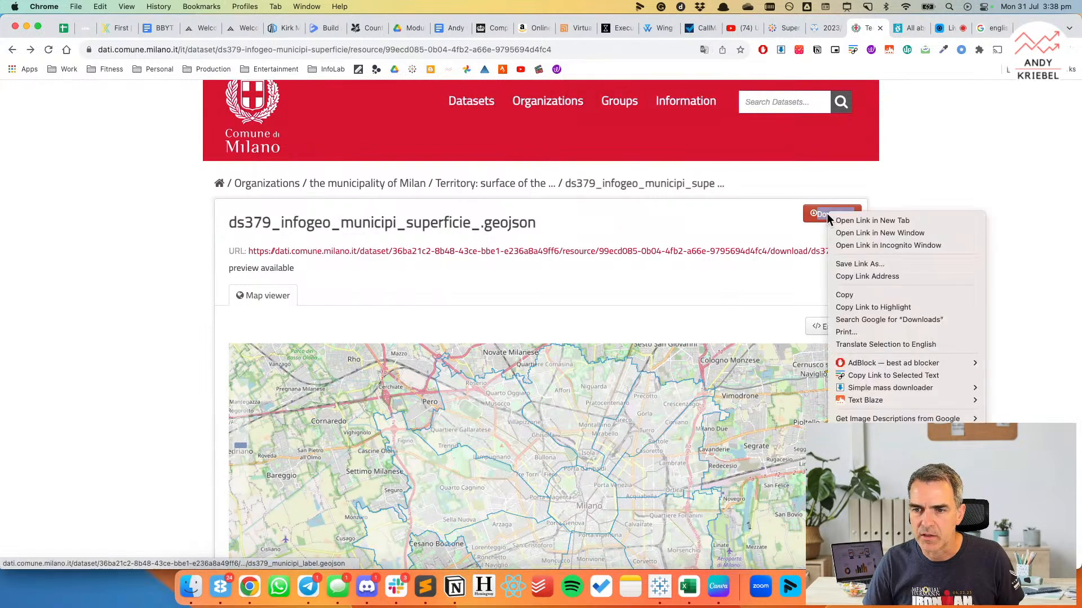
click(861, 279)
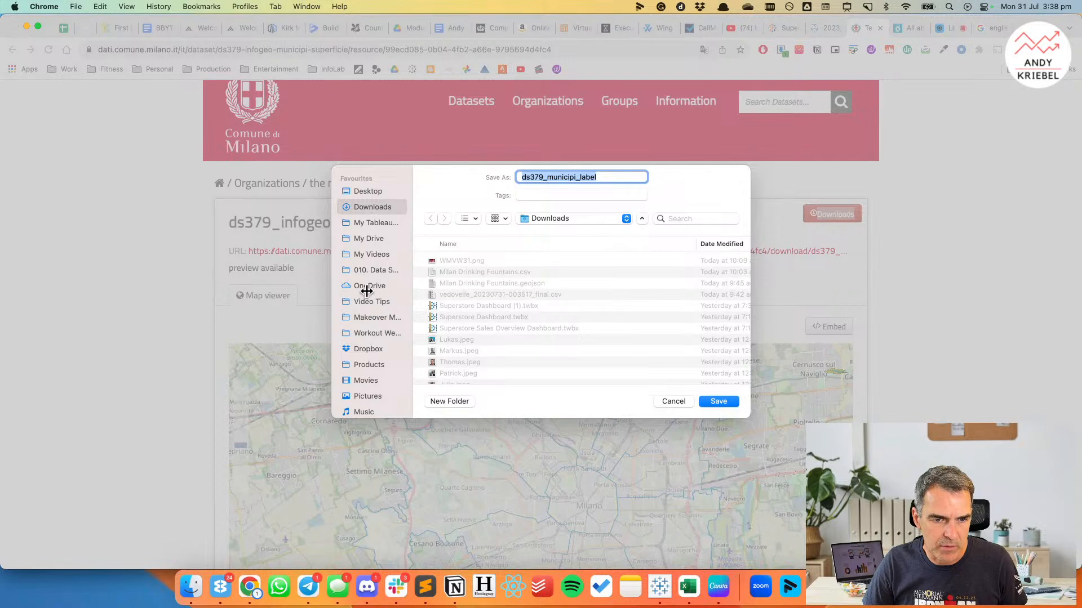
click(368, 317)
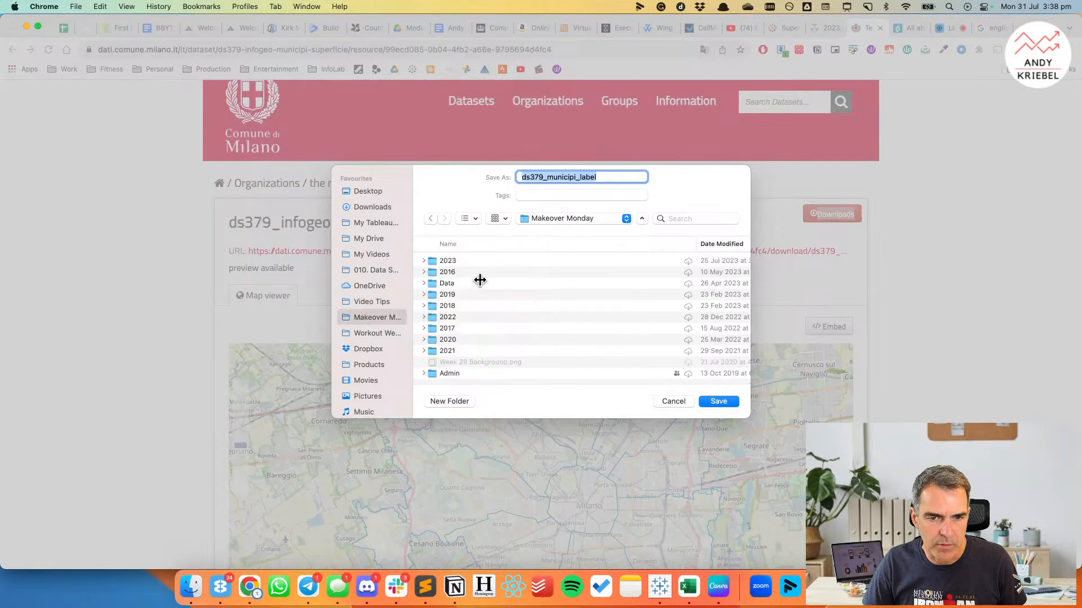
double_click(436, 260)
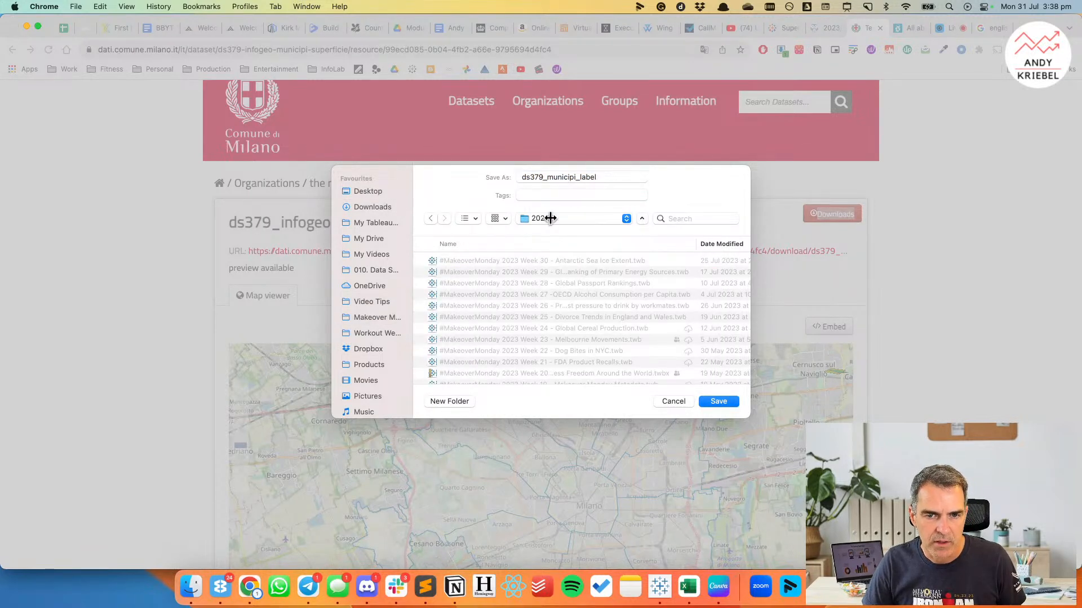
click(430, 218)
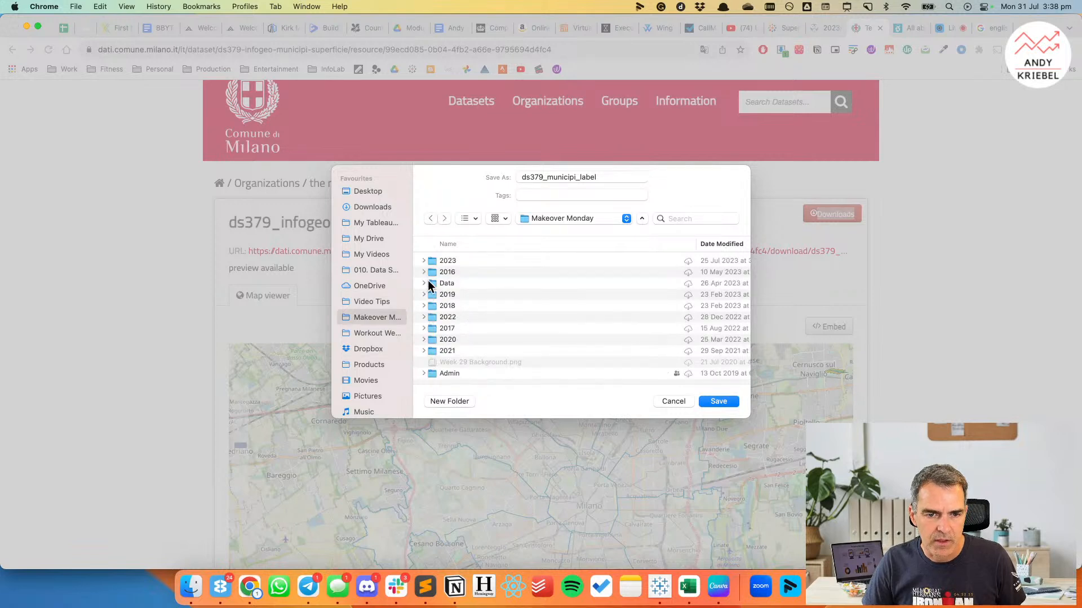
click(428, 282)
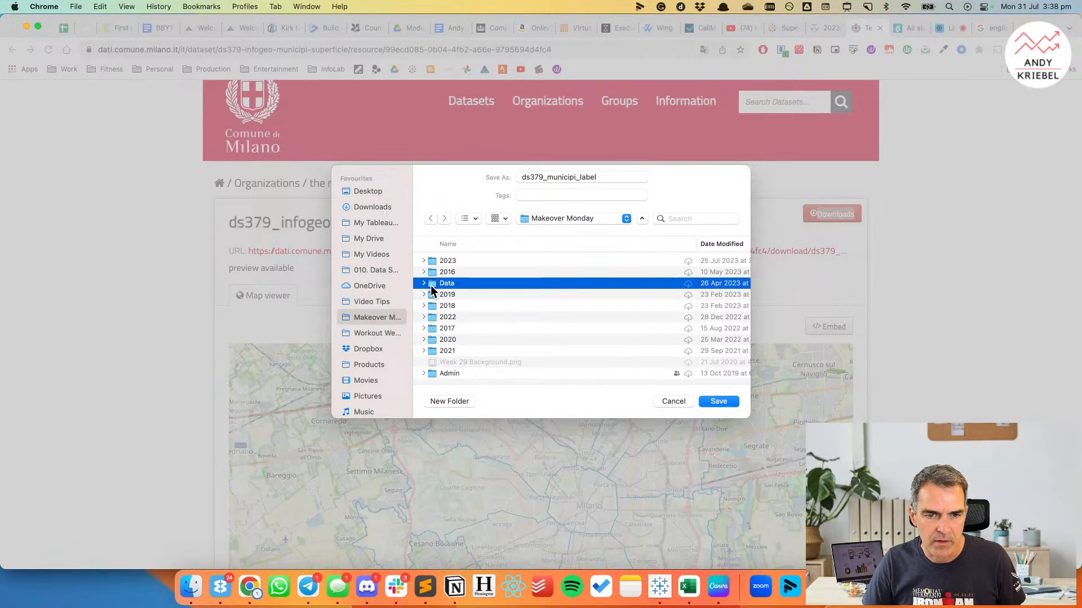
double_click(431, 286)
double_click(432, 261)
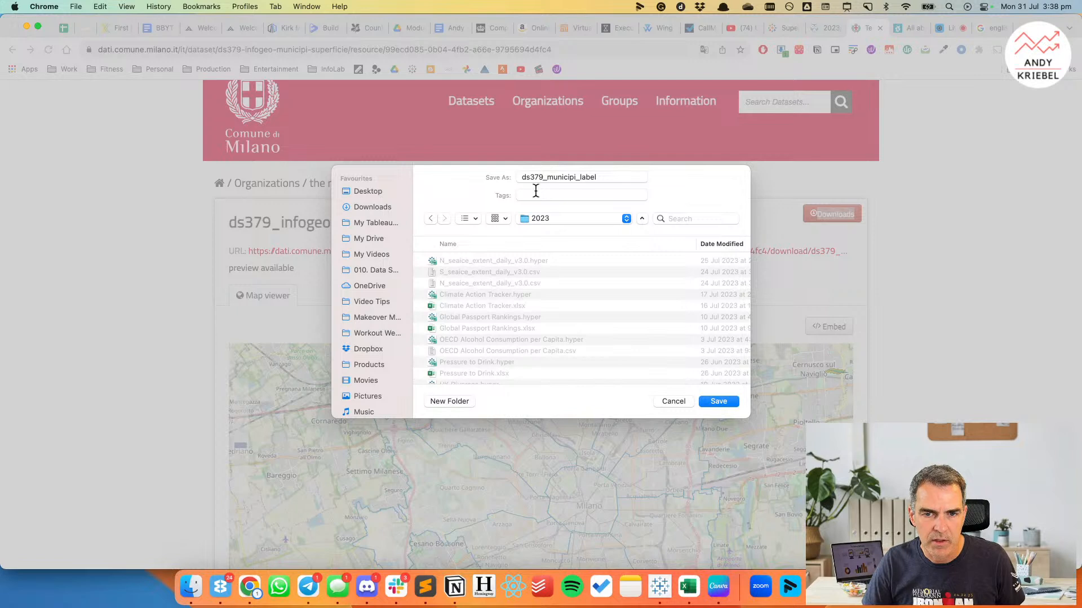
Name the file milan_municipi_label and save it.
drag(543, 175, 514, 174)
text(mu)
key(BackSpace)
text(ilan)
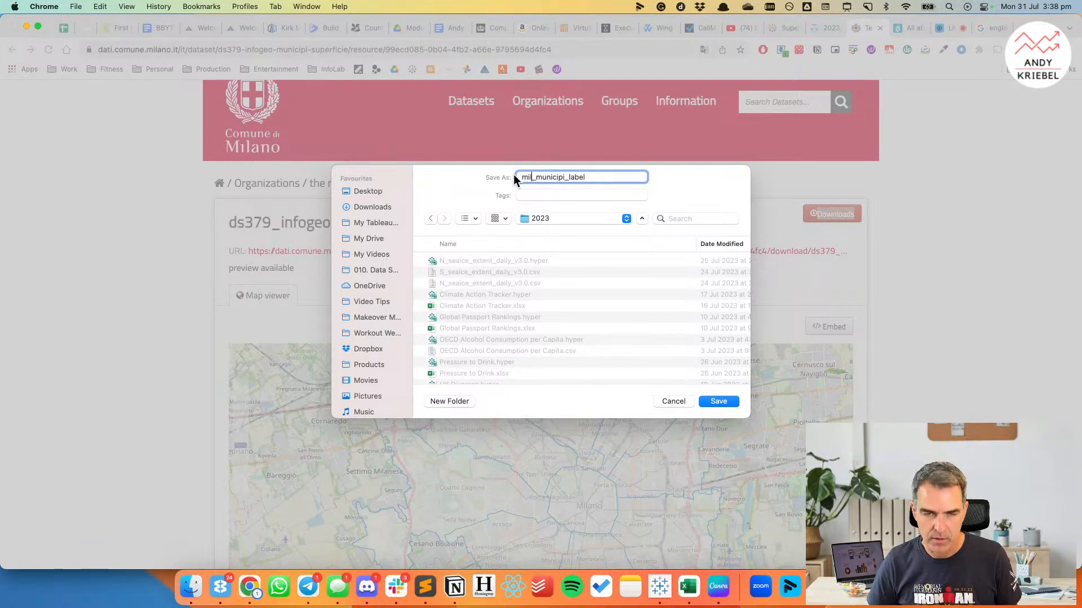
key(Return)
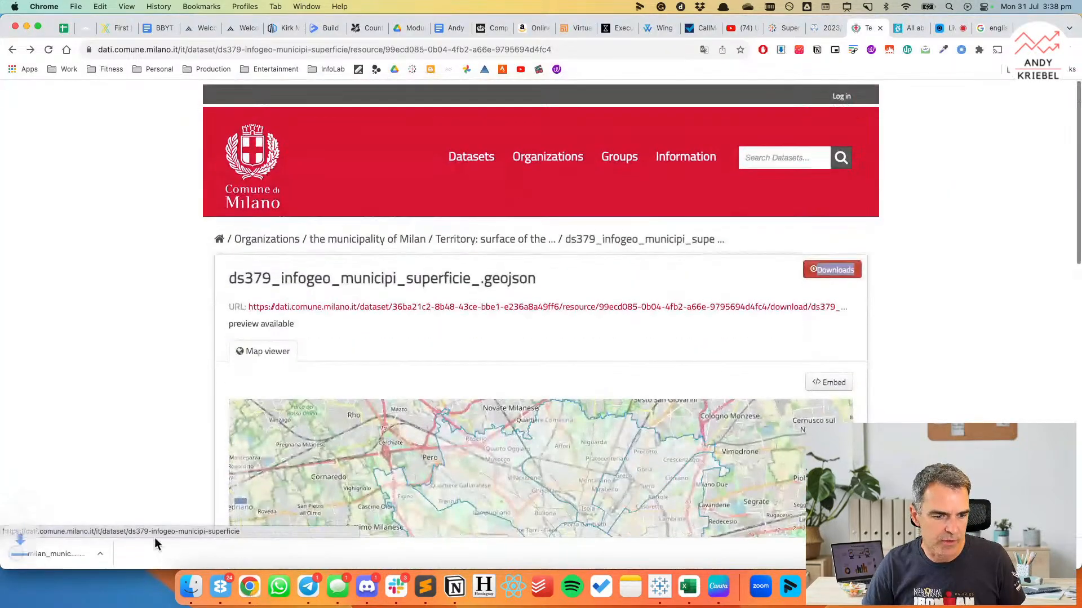
Switch to Finder and copy Milan Drinking Fountains.csv and Milan Drinking Fountains.geojson from Downloads into the Makeover Monday Data/2023 folder.
click(195, 589)
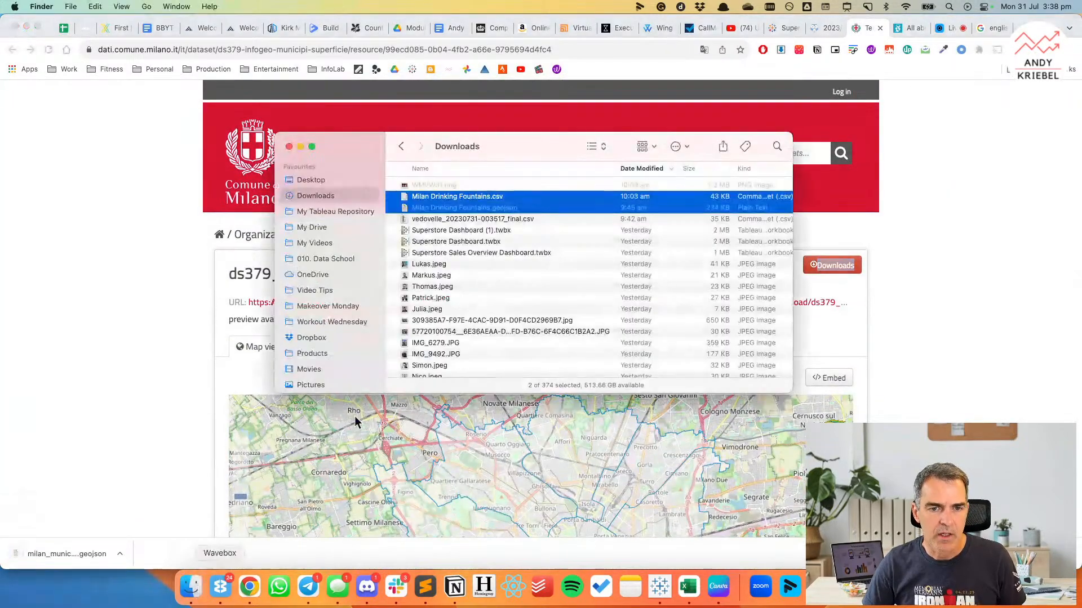
click(434, 196)
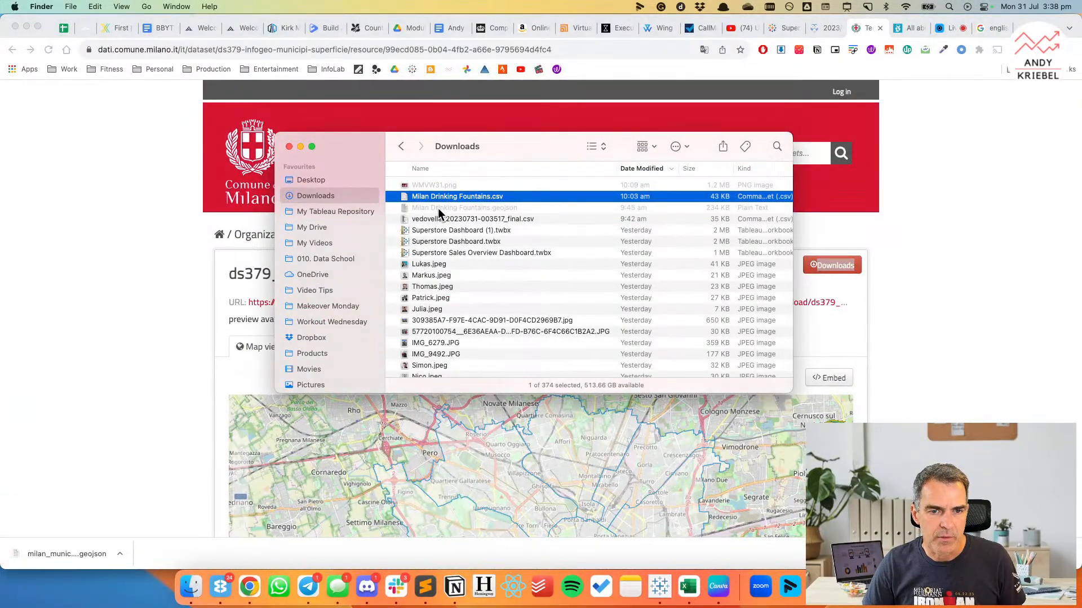
super+click(437, 208)
key(super+c)
click(326, 307)
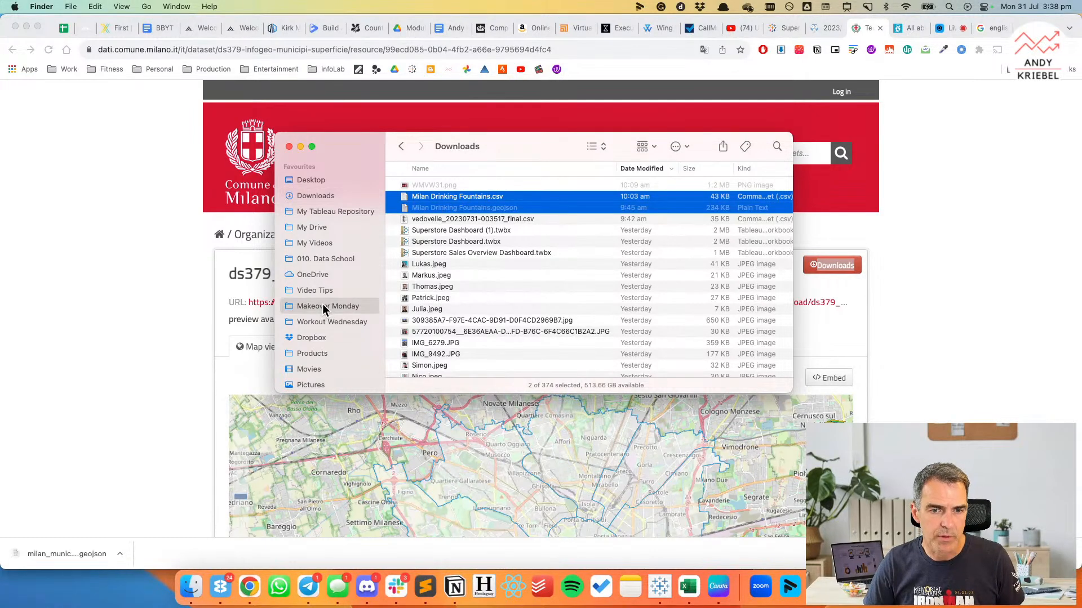
double_click(406, 286)
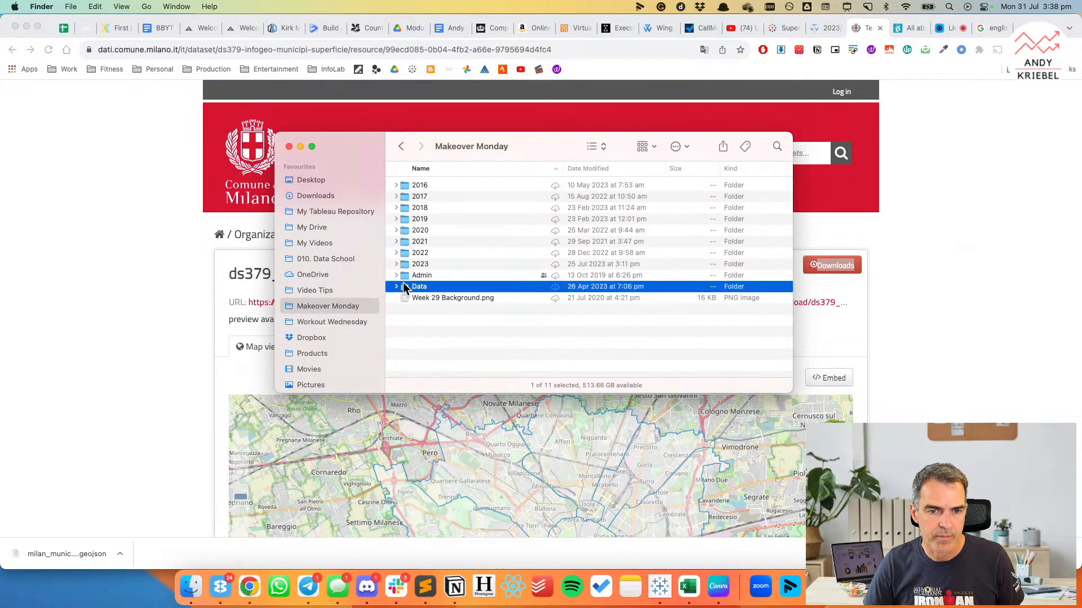
click(406, 268)
double_click(404, 265)
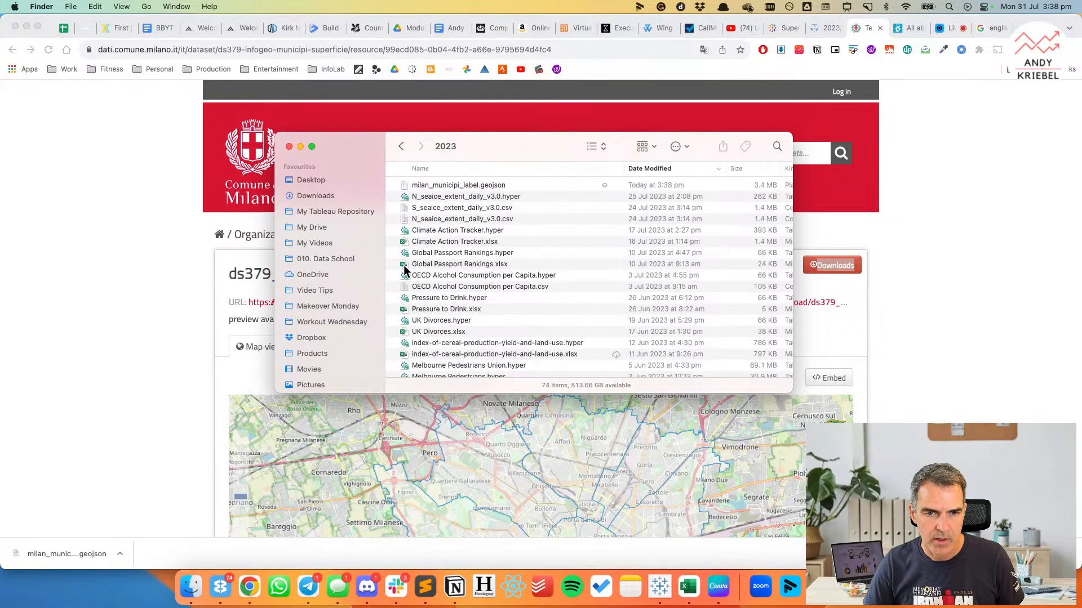
Return to the "MUNICIPIO" search results in Chrome and look through the listed datasets for other useful municipality data.
click(156, 283)
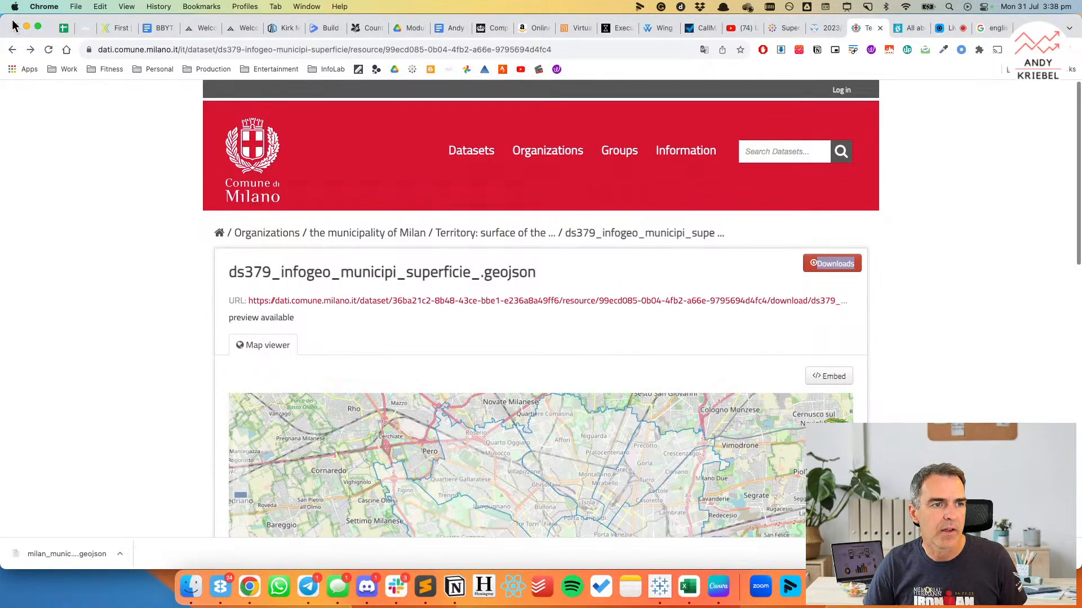
click(12, 50)
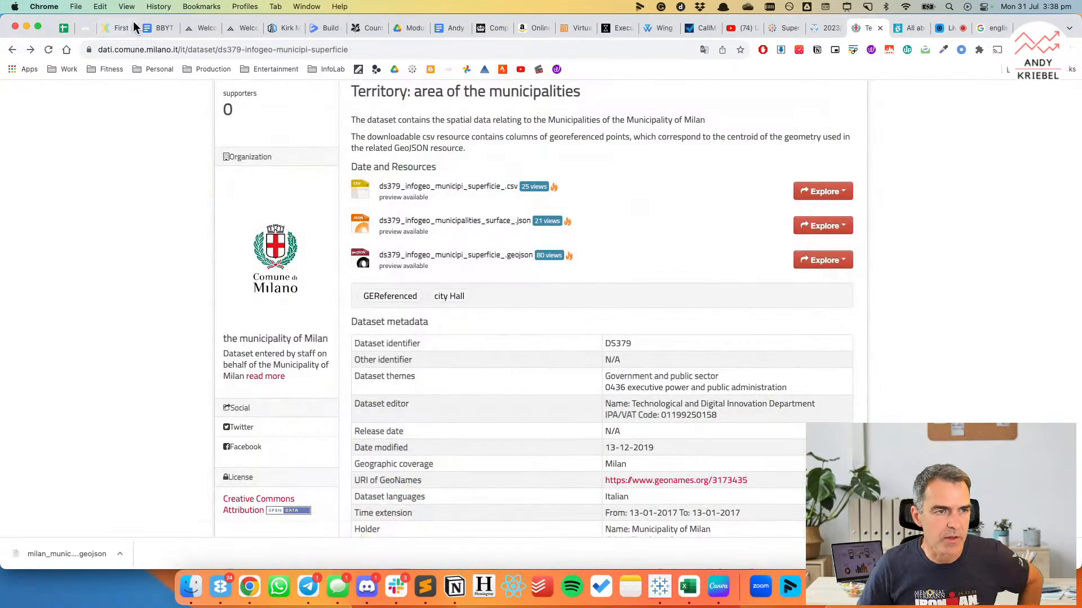
click(12, 50)
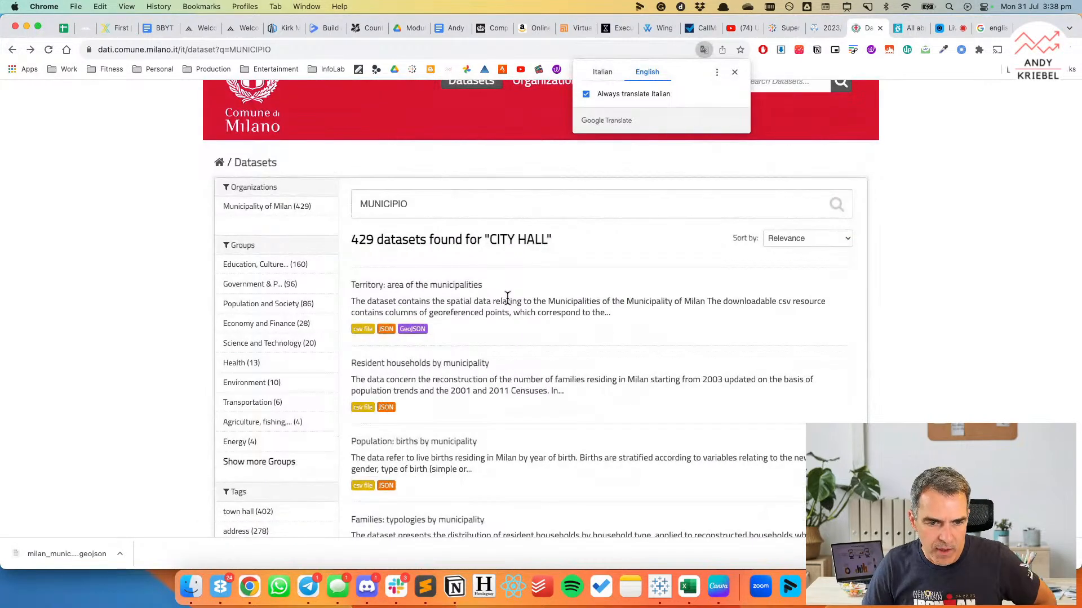
scroll(507, 302, down, 1)
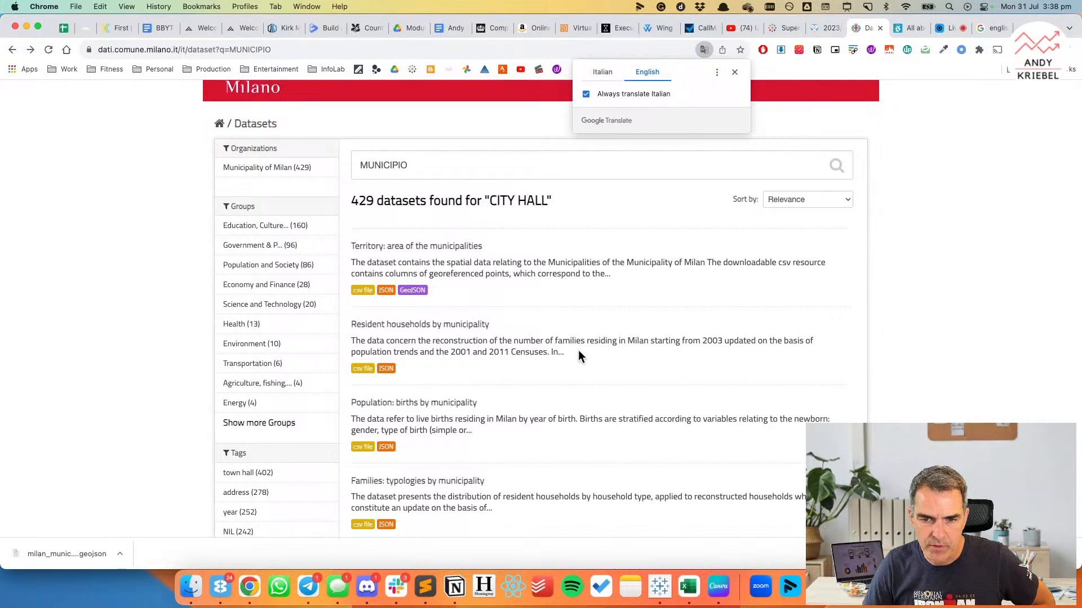
scroll(579, 352, down, 3)
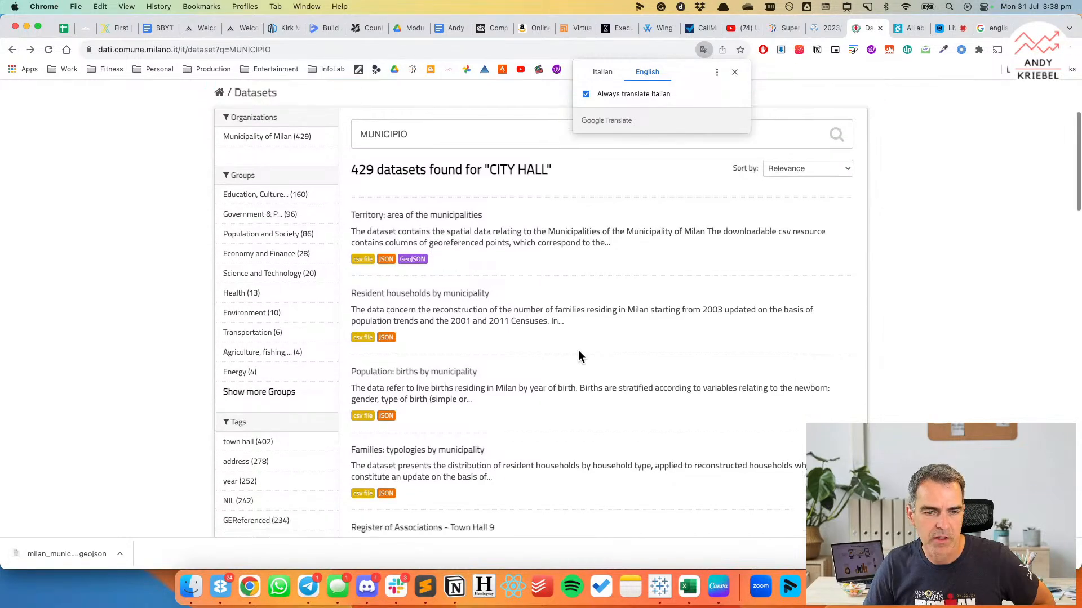
scroll(579, 352, down, 6)
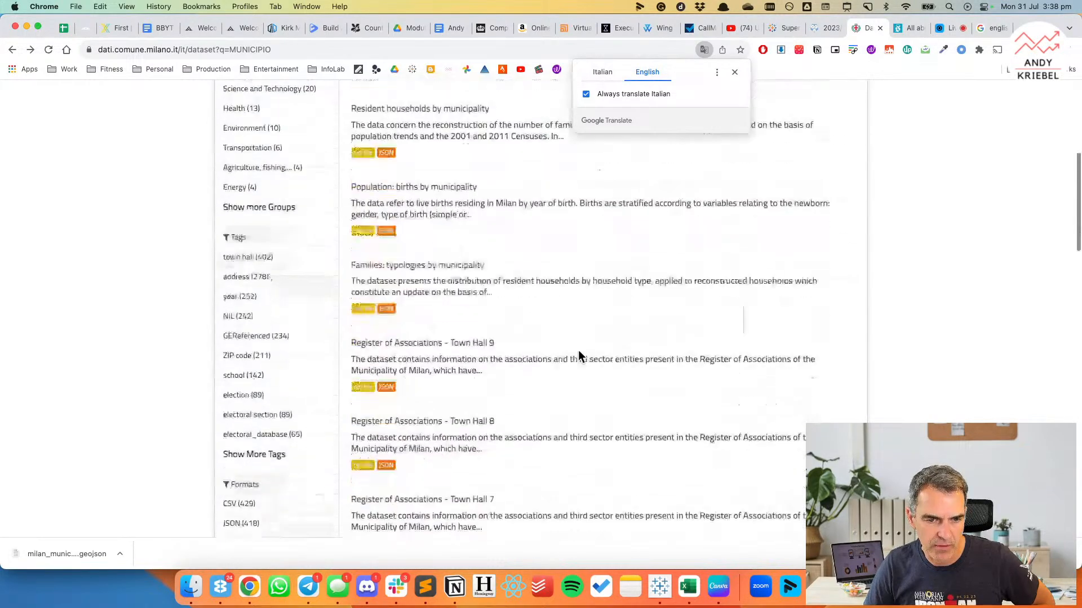
scroll(581, 356, down, 10)
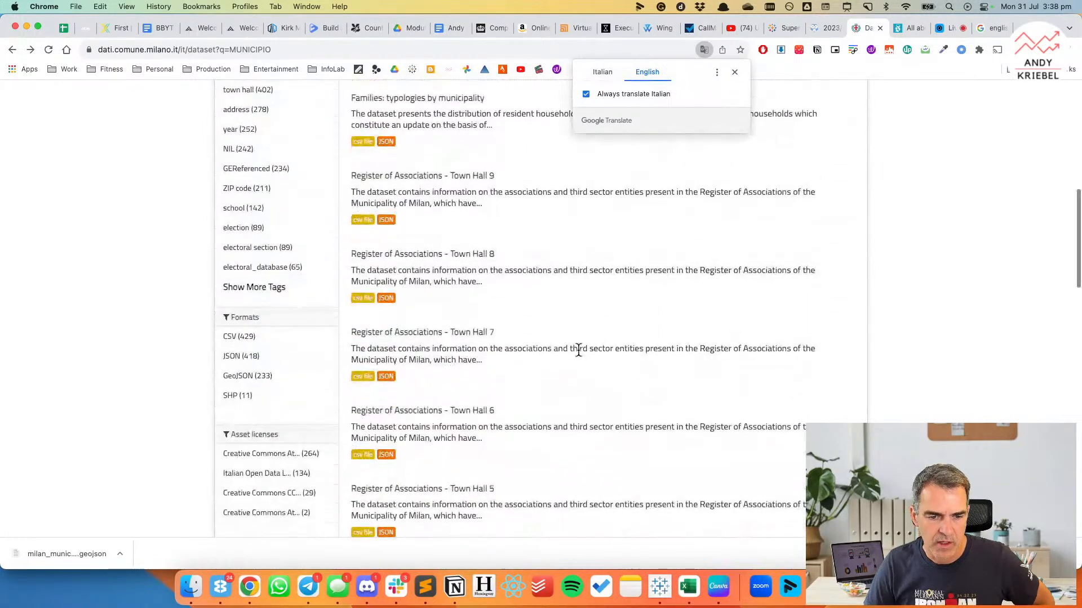
scroll(581, 356, up, 15)
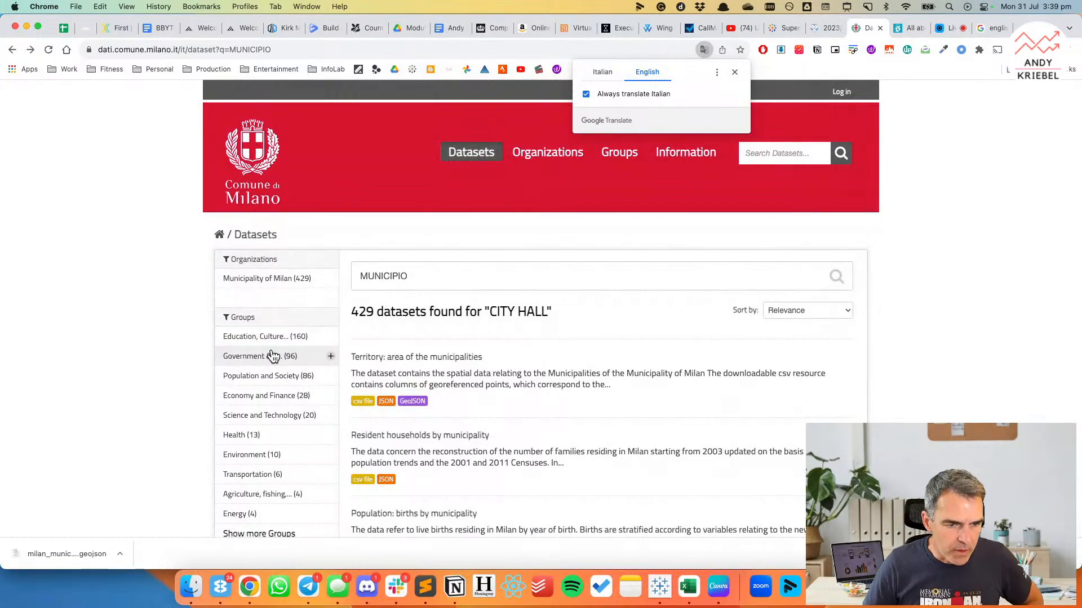
Filter the results to the Population and Society group and examine ds133_population_residents_families_zone.csv in the "Resident households by municipality" dataset.
click(264, 378)
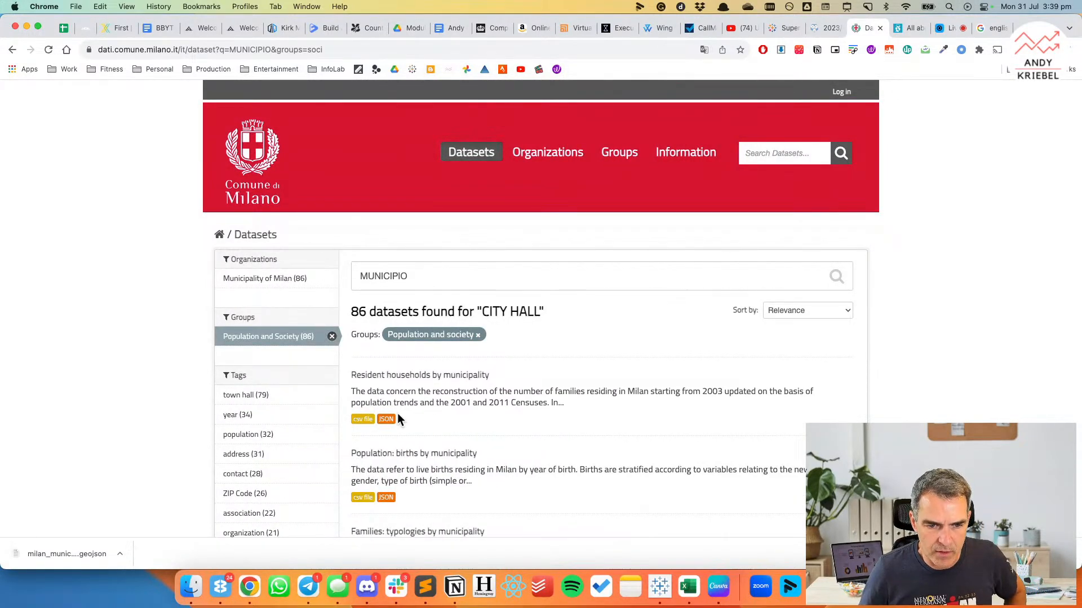
click(411, 376)
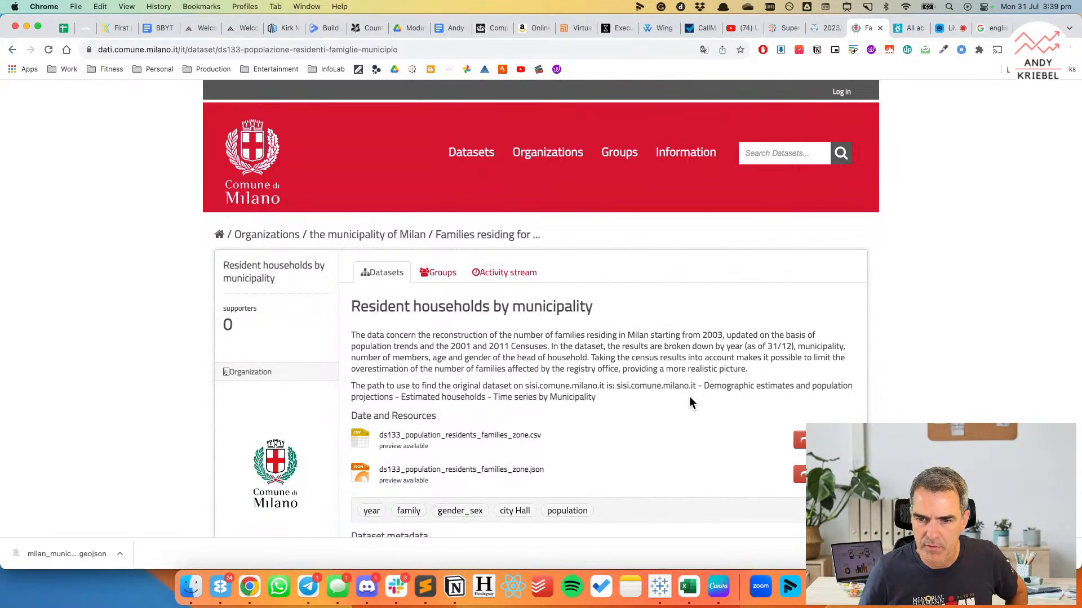
click(465, 437)
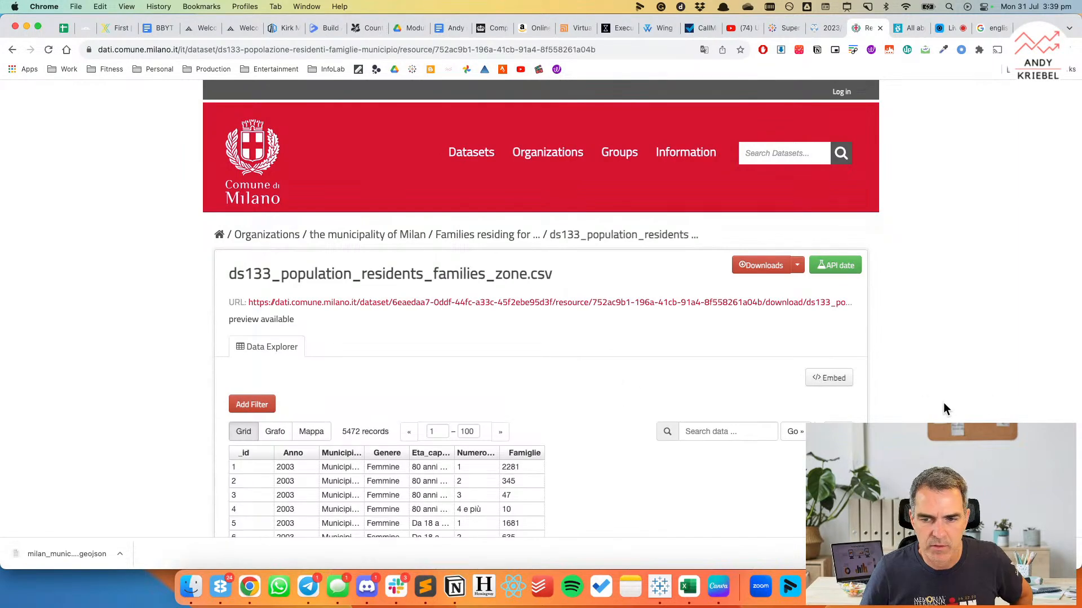
scroll(928, 404, down, 3)
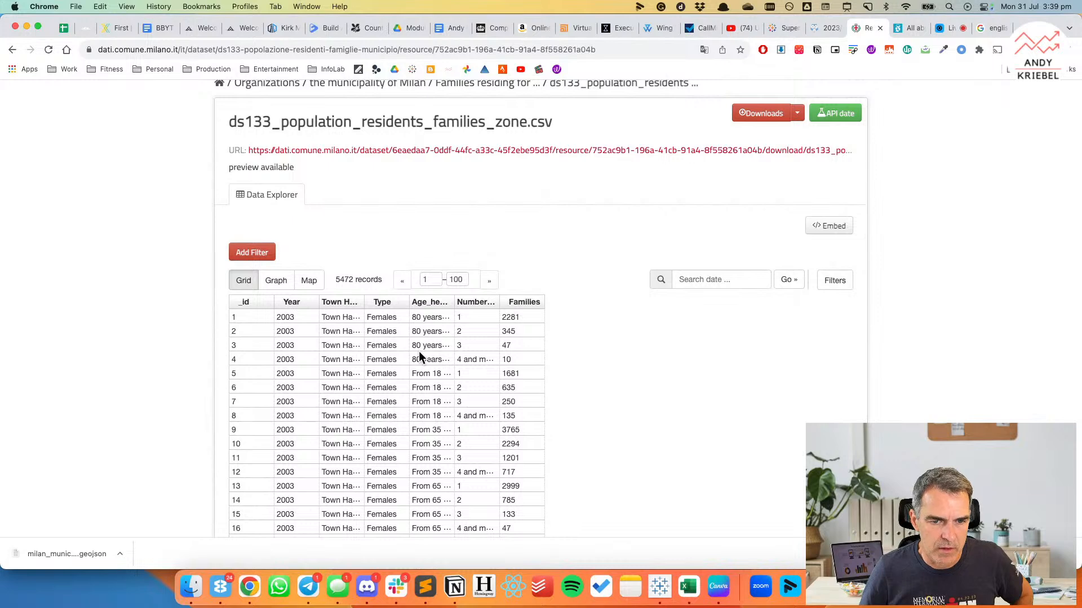
scroll(418, 355, down, 8)
scroll(420, 352, down, 15)
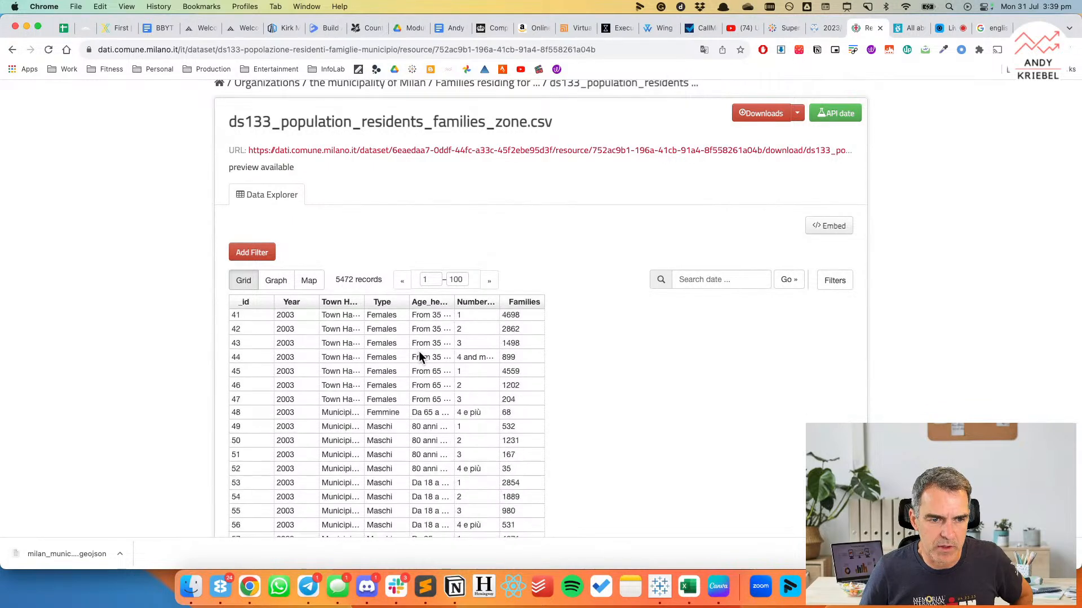
scroll(418, 356, up, 20)
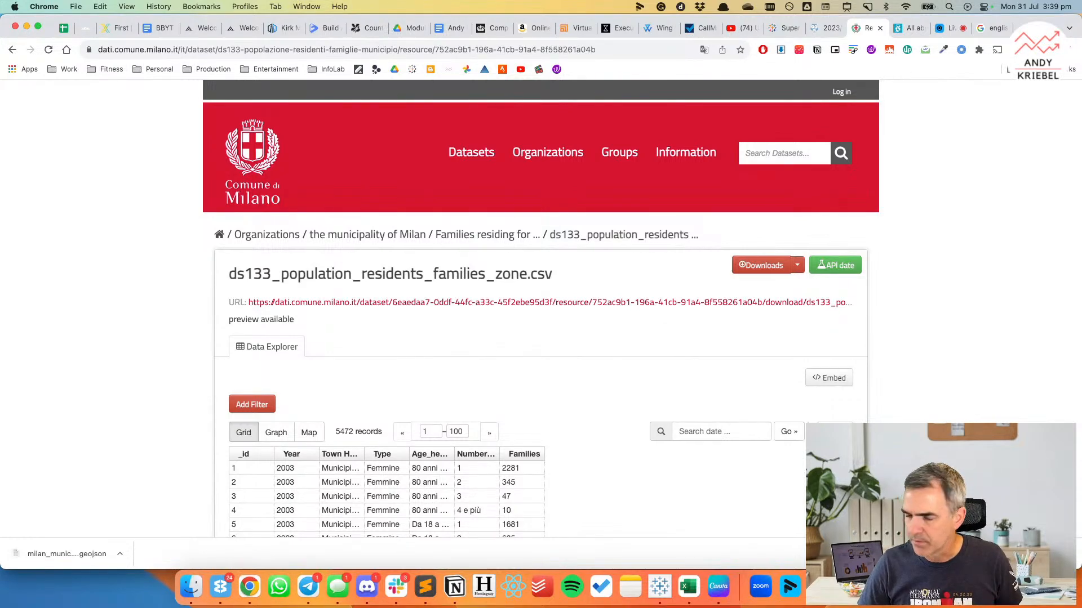
Switch to Tableau, connect to Milan Drinking Fountains.geojson in the Makeover Monday Data/2023 folder, and return to the data source's relationship canvas.
click(659, 586)
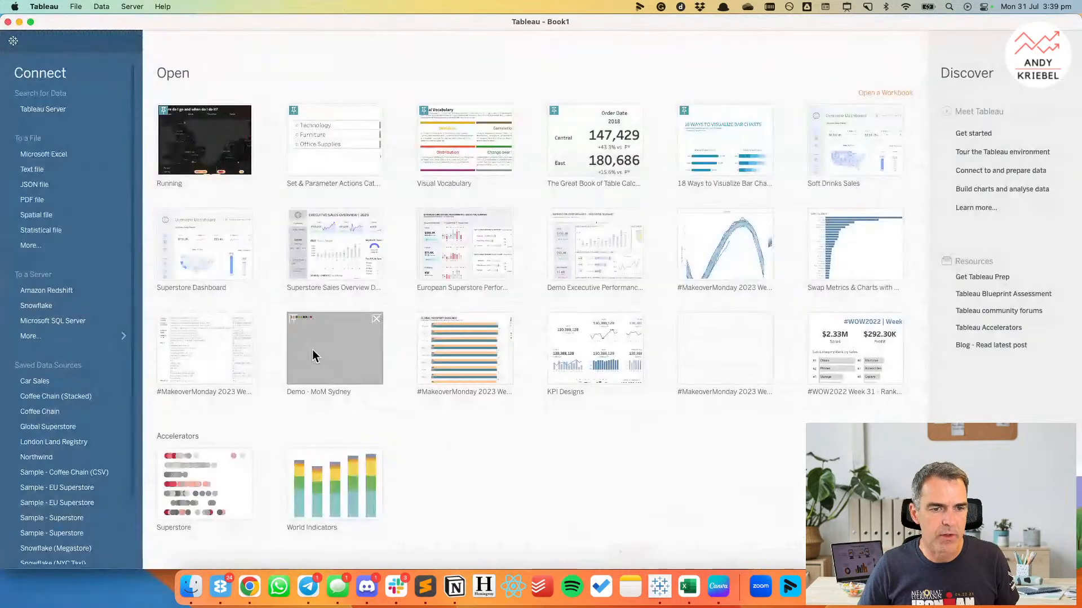
click(33, 245)
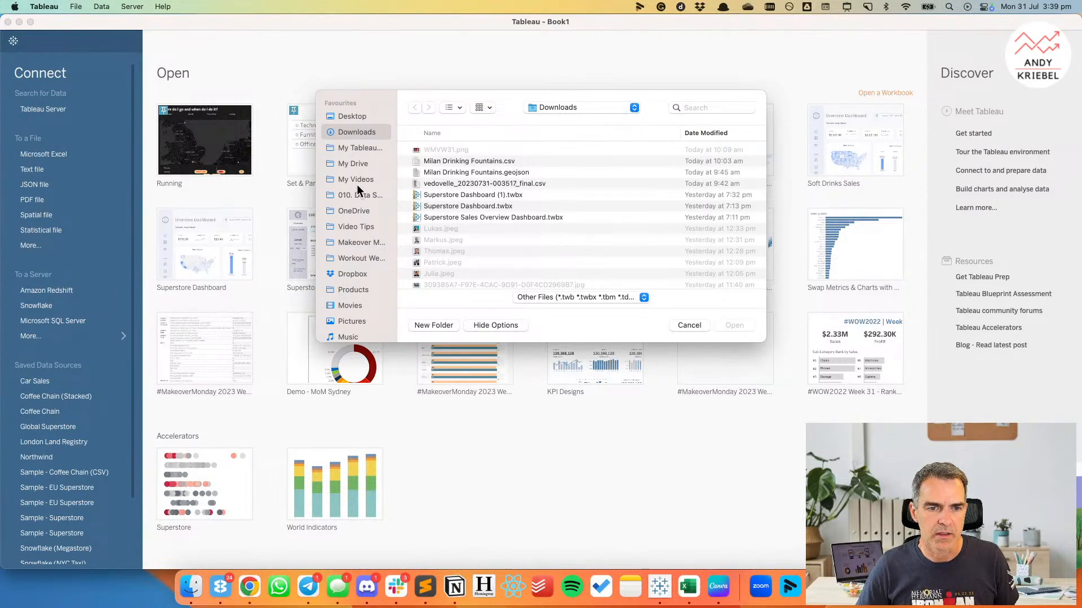
click(355, 245)
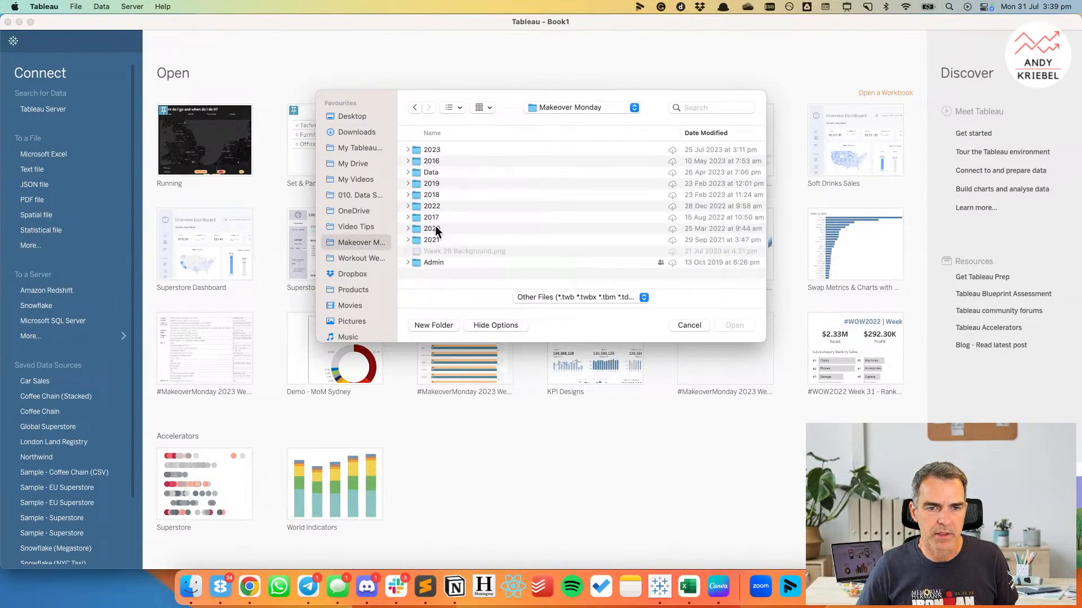
double_click(416, 172)
double_click(416, 151)
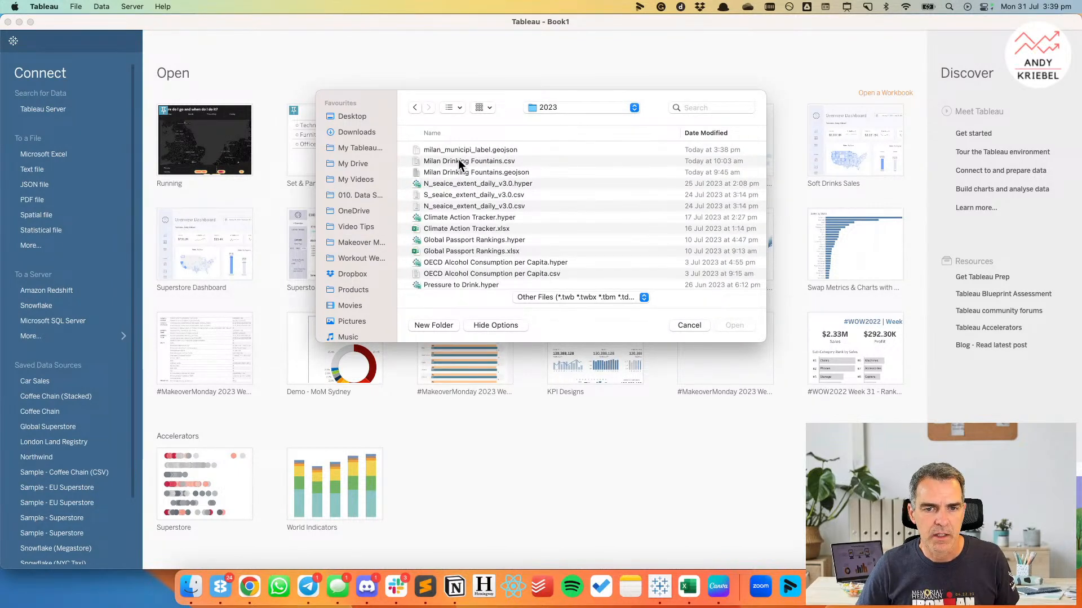
double_click(466, 172)
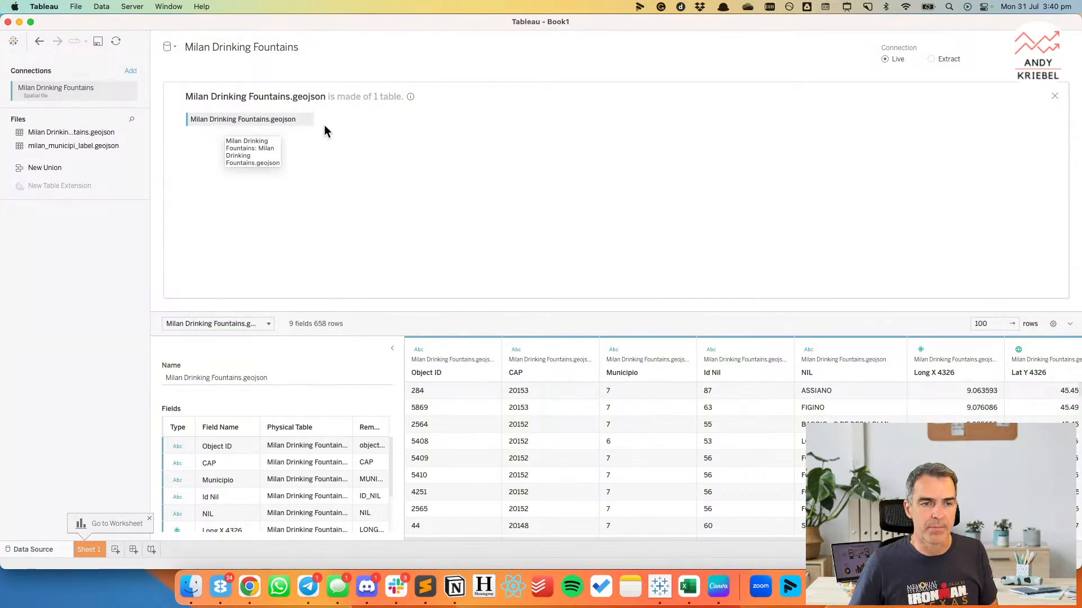
click(1054, 96)
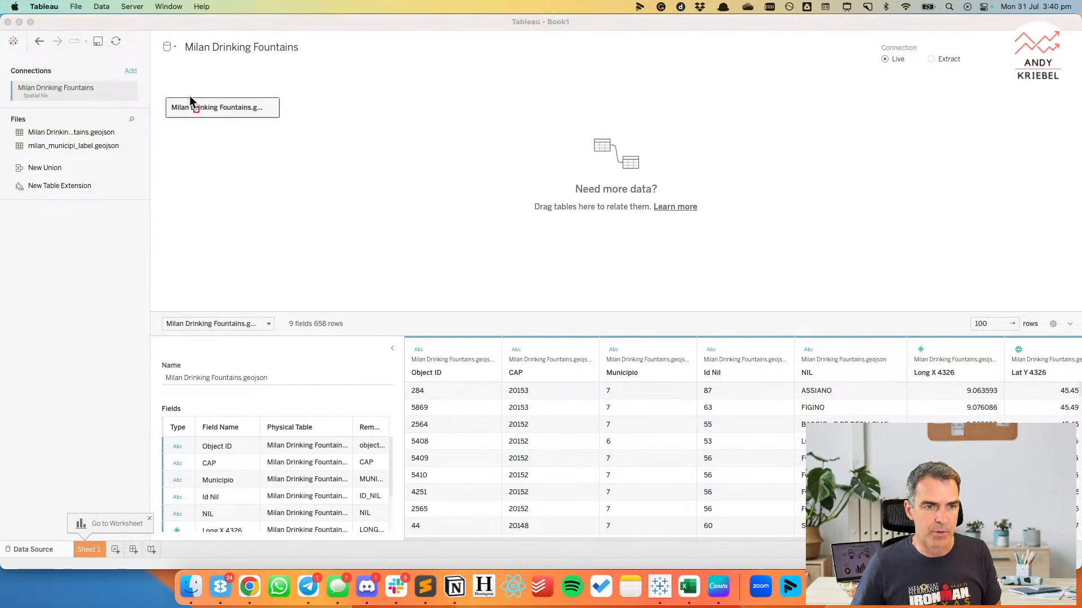
Open the physical table view of Milan Drinking Fountains.geojson and add milan_municipi_label.geojson as a join to it.
drag(148, 82, 318, 125)
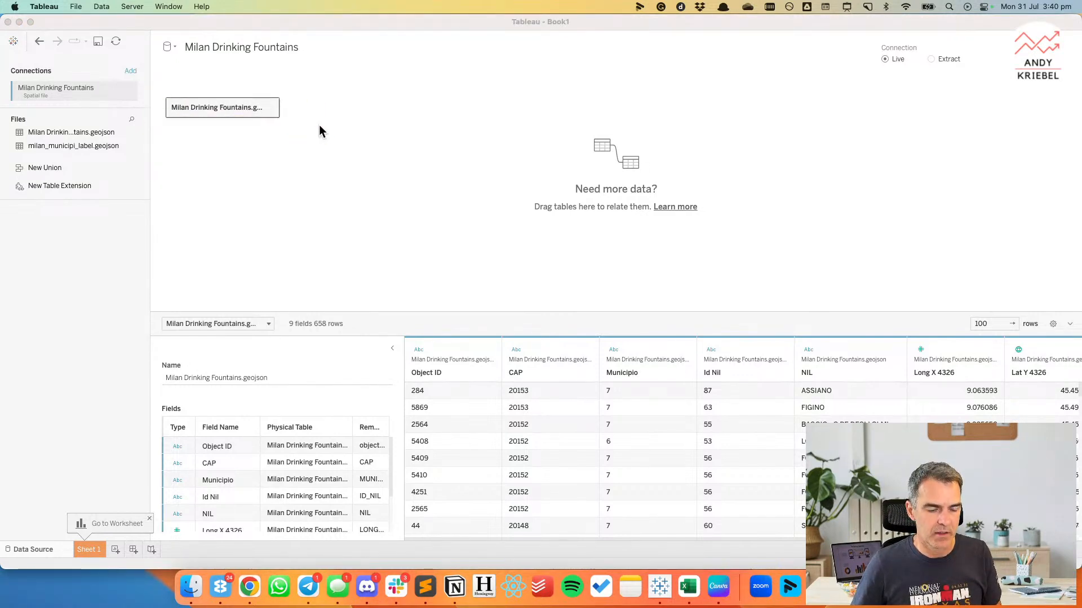
click(207, 108)
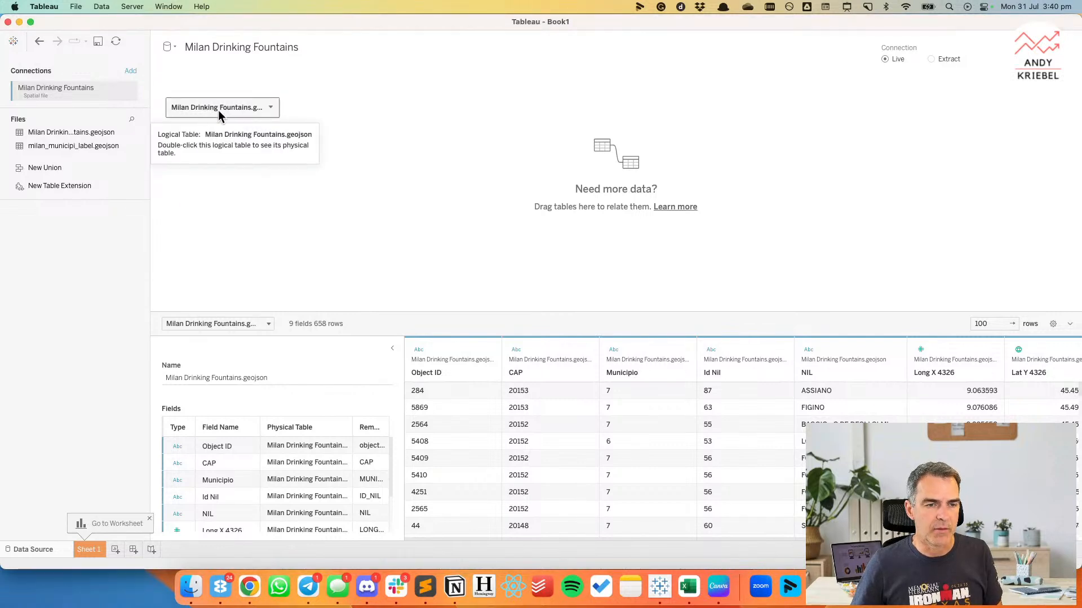
double_click(242, 113)
drag(89, 145, 350, 122)
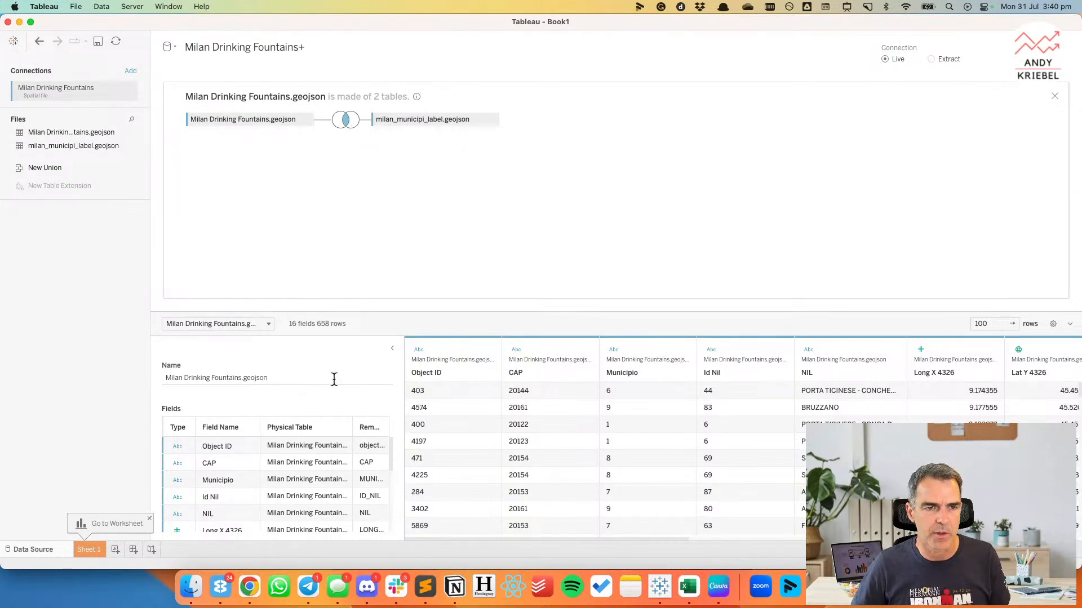
Change the inner join clause to Municipio = MUNICIPIO (milan municipi label.geojson) and close the join settings.
click(342, 121)
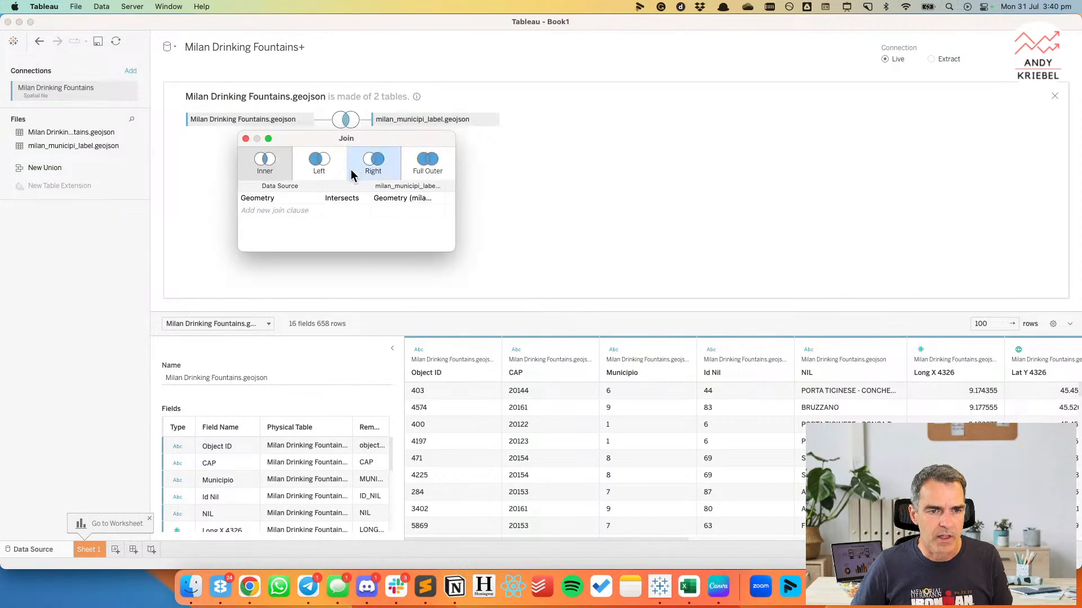
click(275, 200)
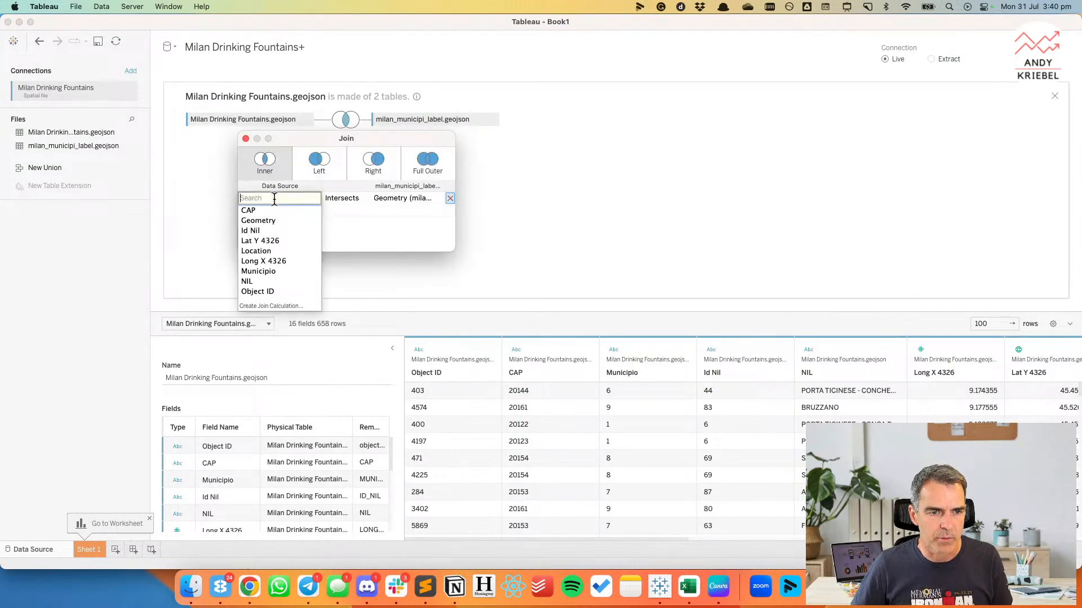
click(273, 270)
click(387, 195)
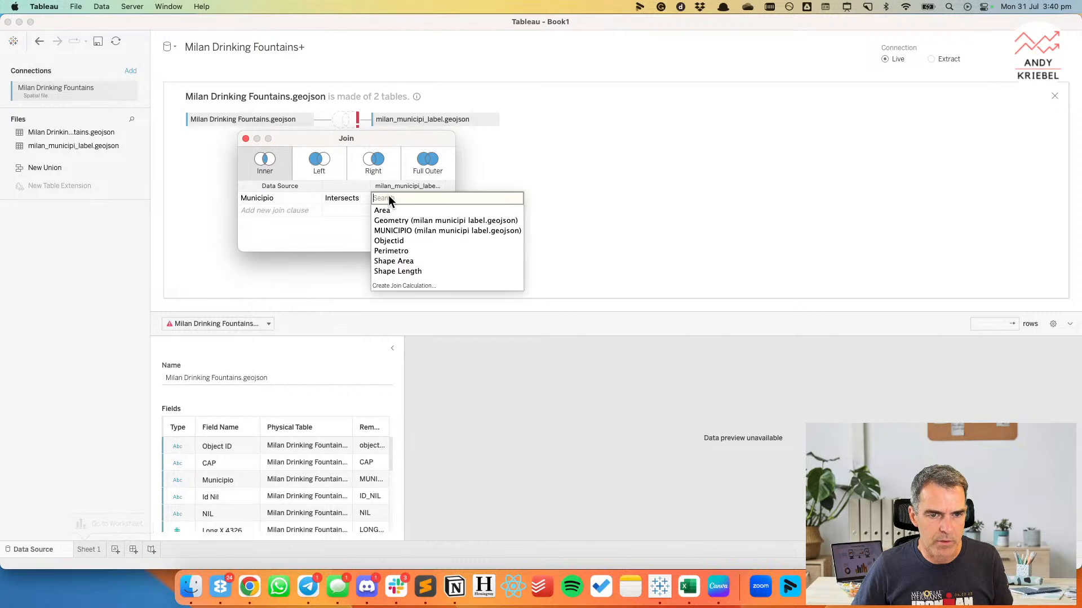
click(395, 231)
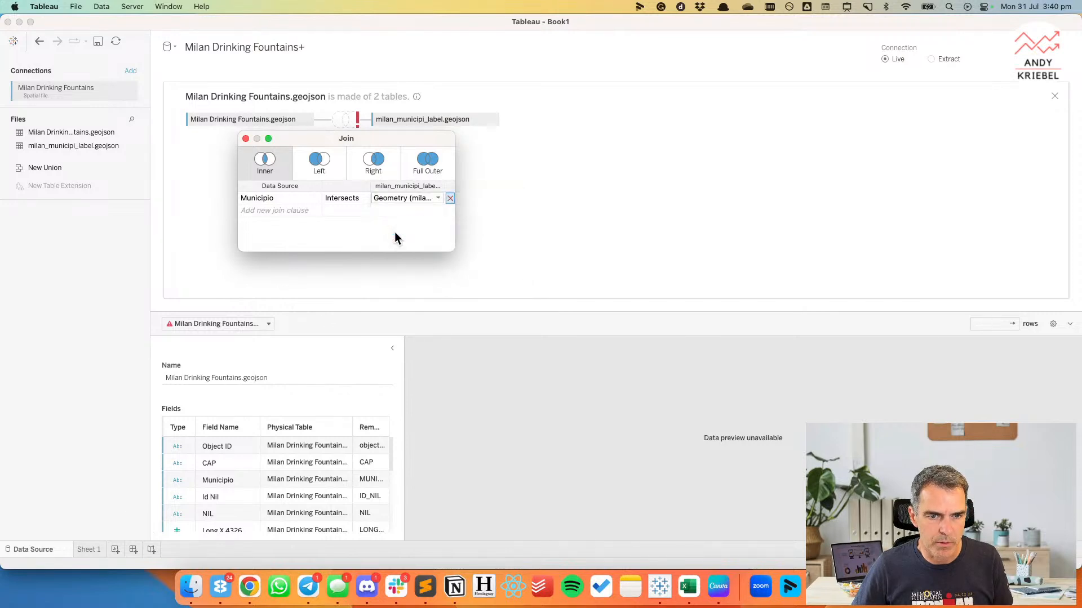
click(344, 200)
click(344, 197)
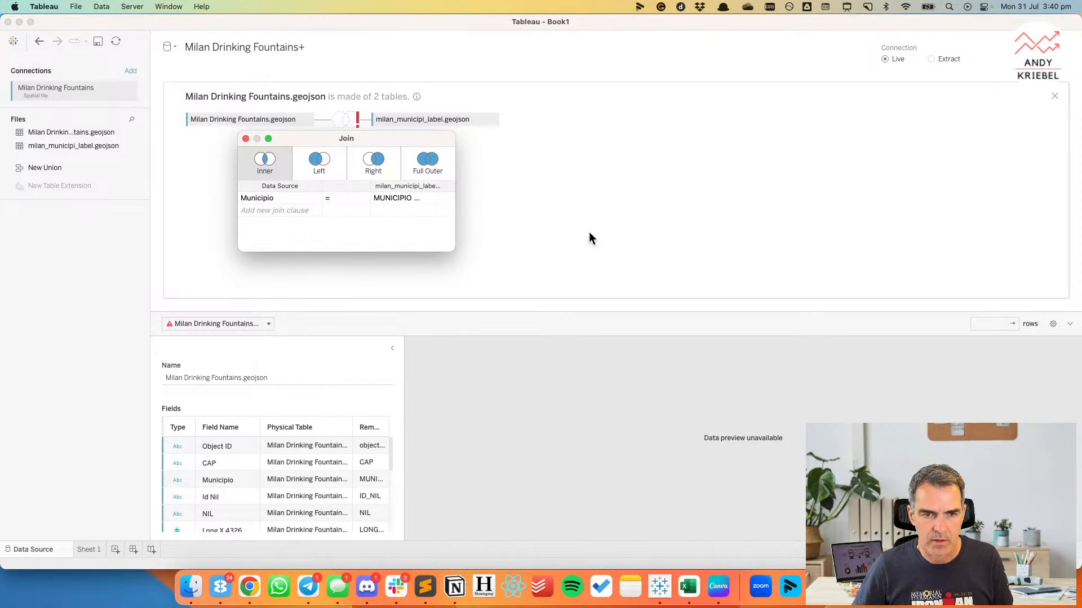
click(245, 138)
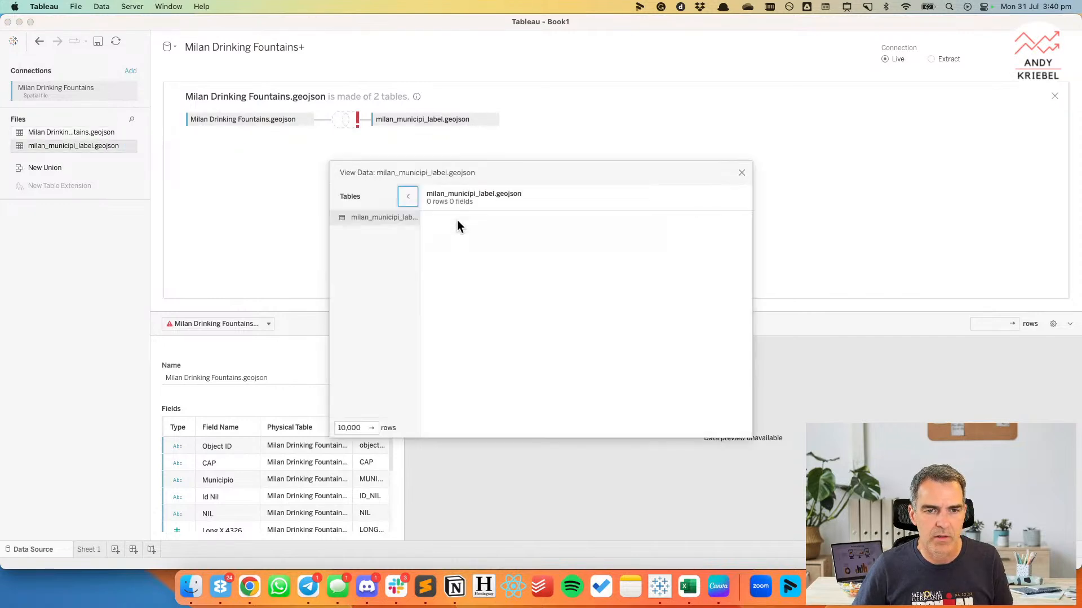
View the data of milan_municipi_label.geojson and Milan Drinking Fountains.geojson to compare the data types of their MUNICIPIO fields.
scroll(597, 313, right, 3)
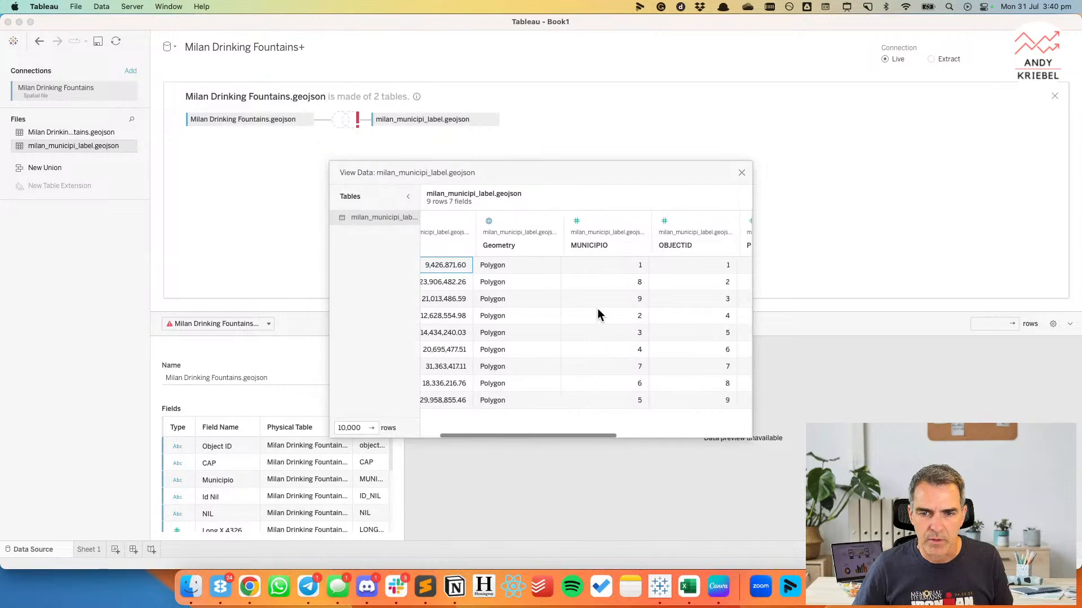
click(742, 172)
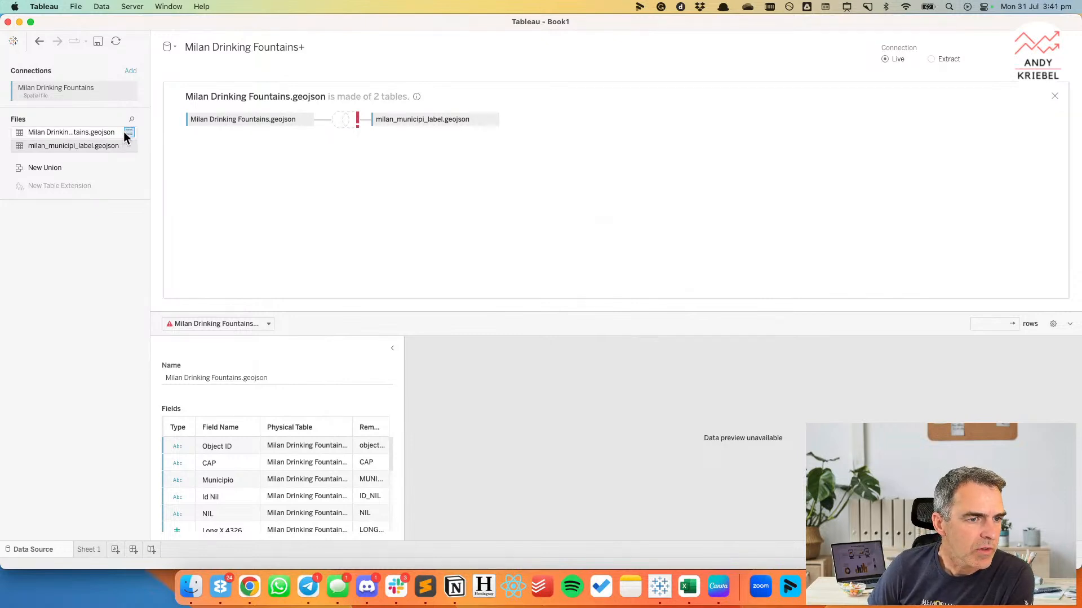
click(129, 133)
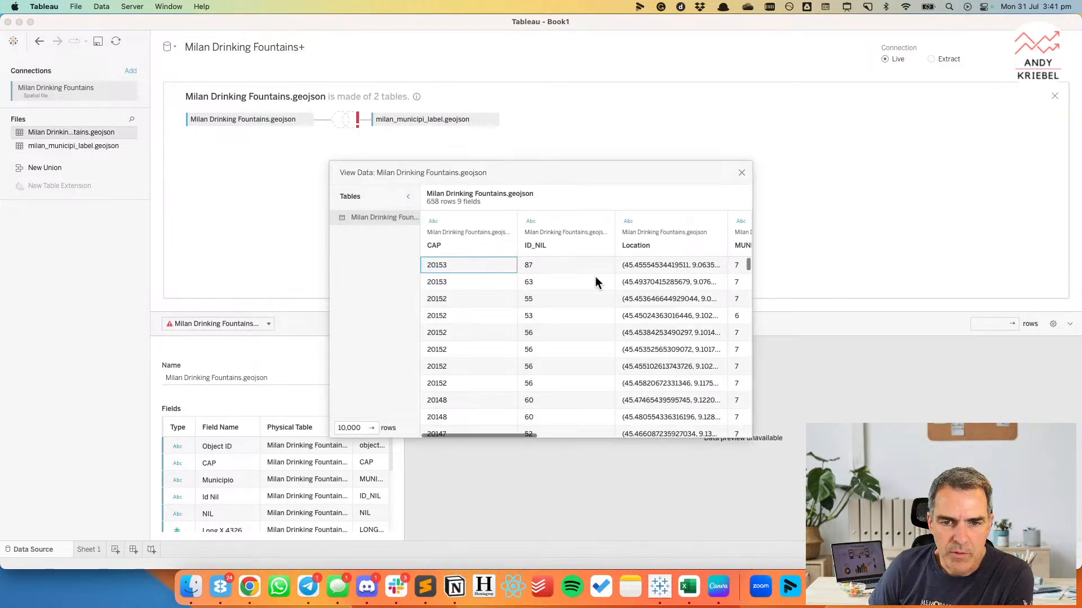
scroll(598, 282, right, 5)
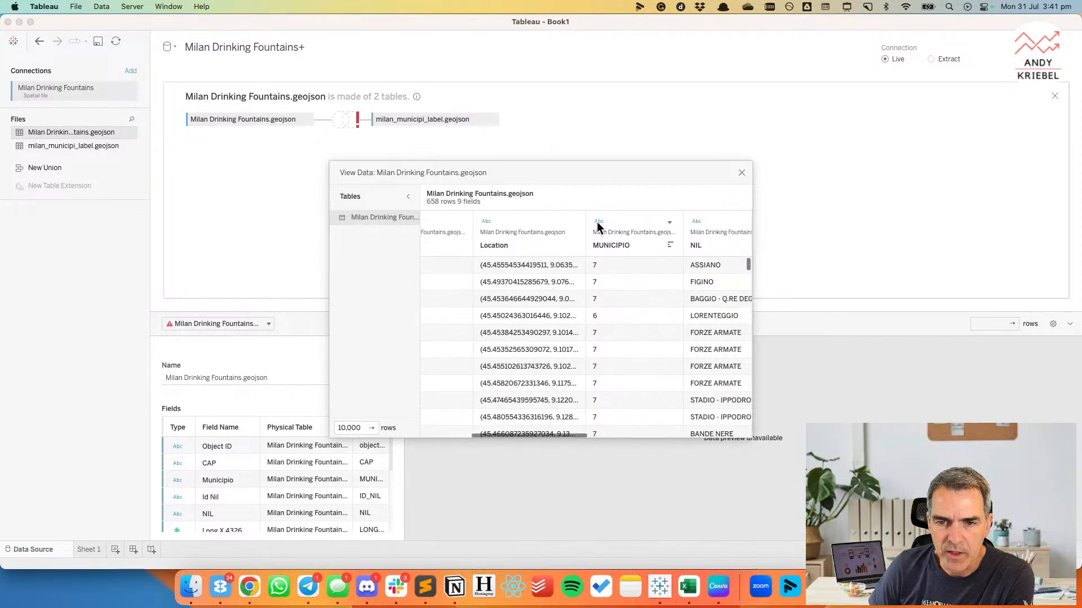
click(599, 234)
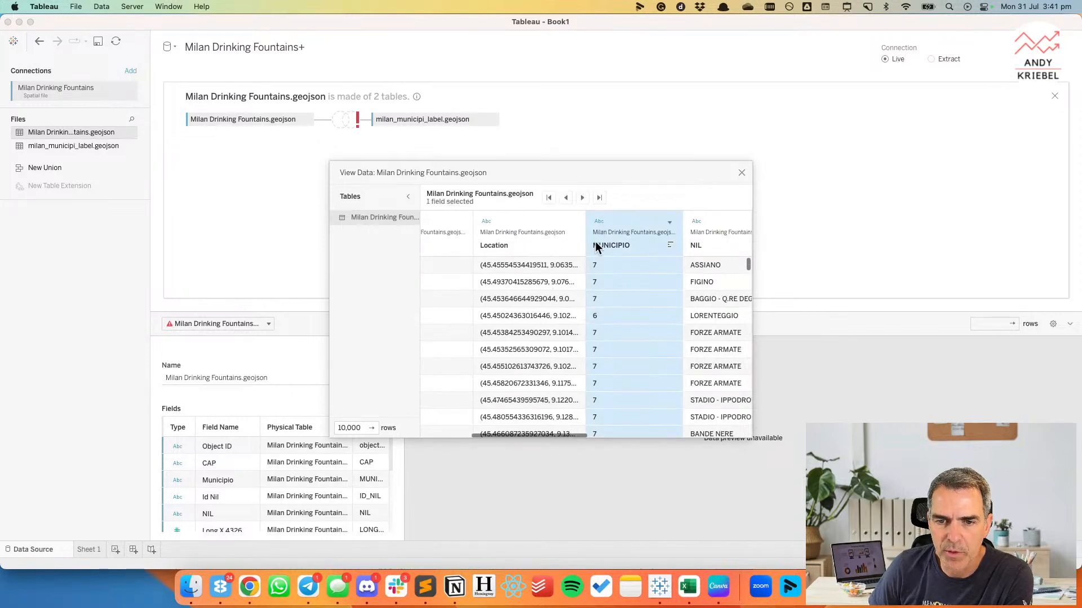
click(742, 173)
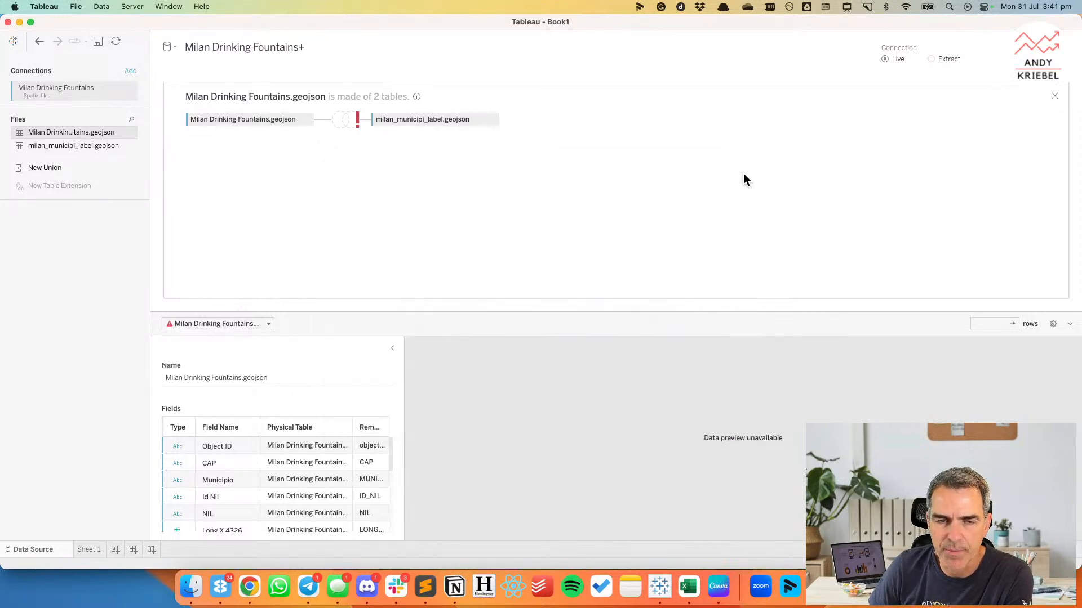
Replace Municipio on the fountains side of the join clause with the join calculation int([Municipio]).
click(343, 120)
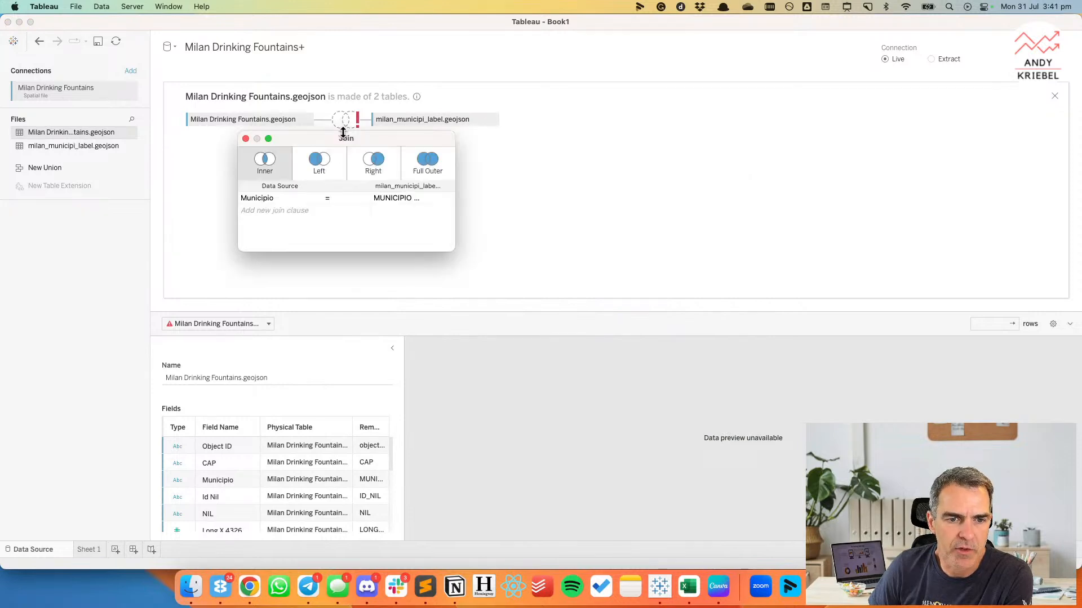
click(296, 198)
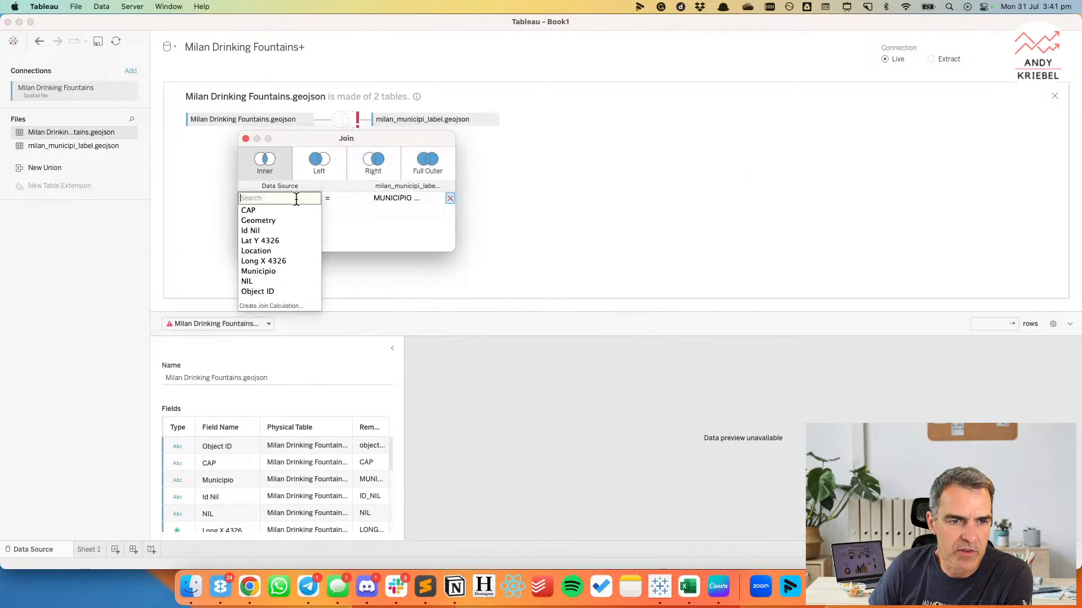
click(281, 305)
text(int()
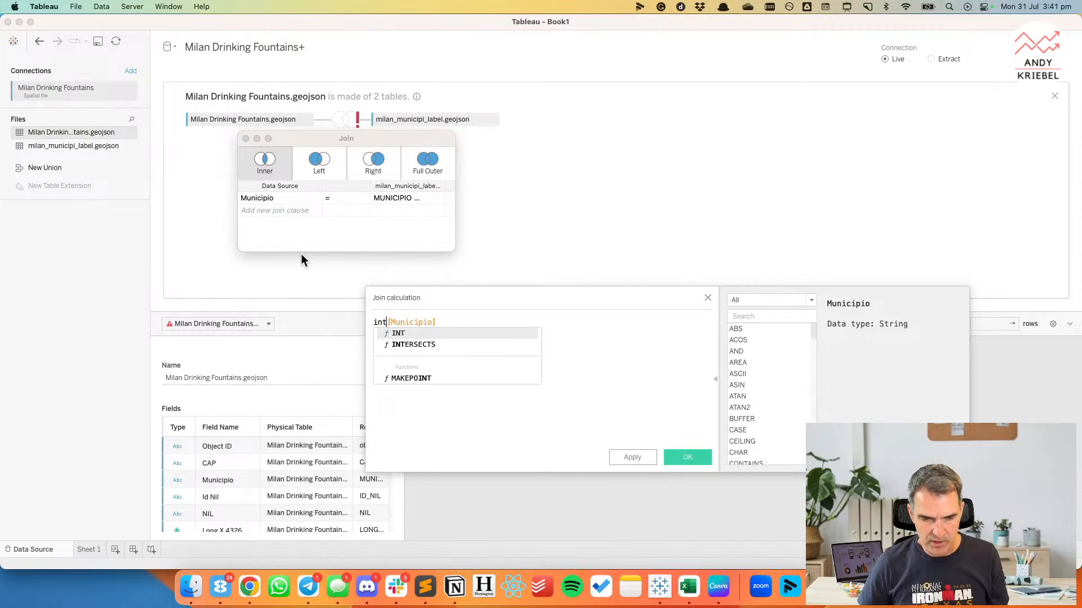
text())
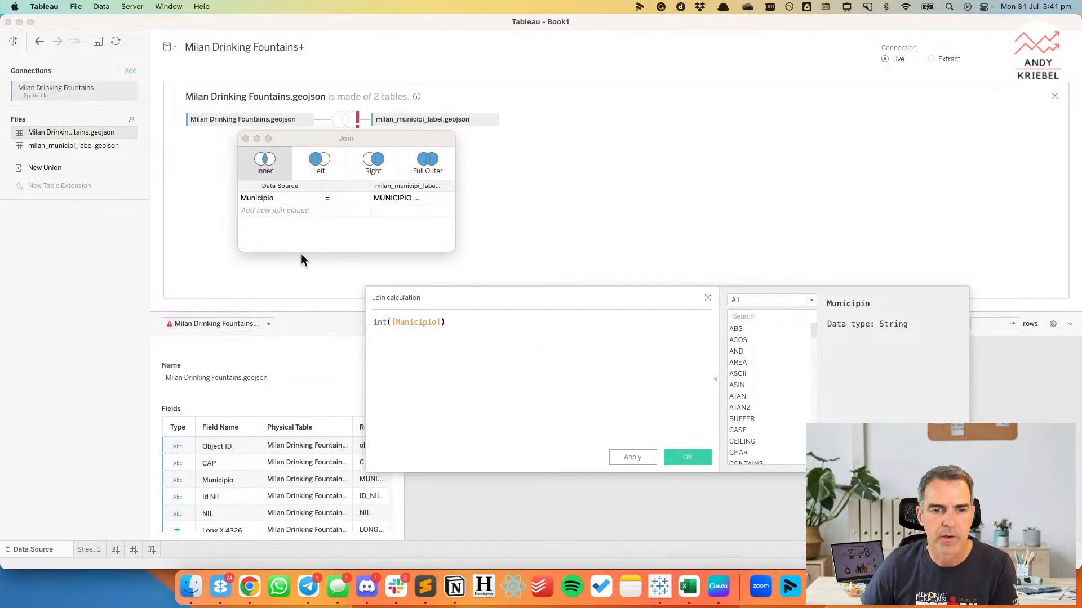
click(693, 459)
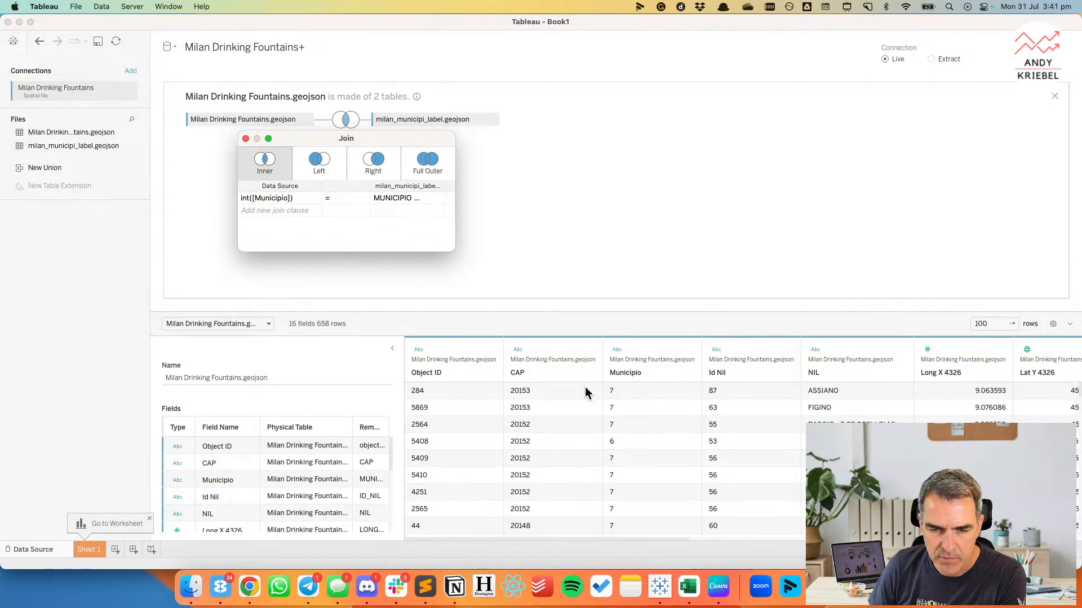
Rename the Long X 4326 field to Longitude and assign it the Longitude geographic role.
scroll(653, 410, right, 5)
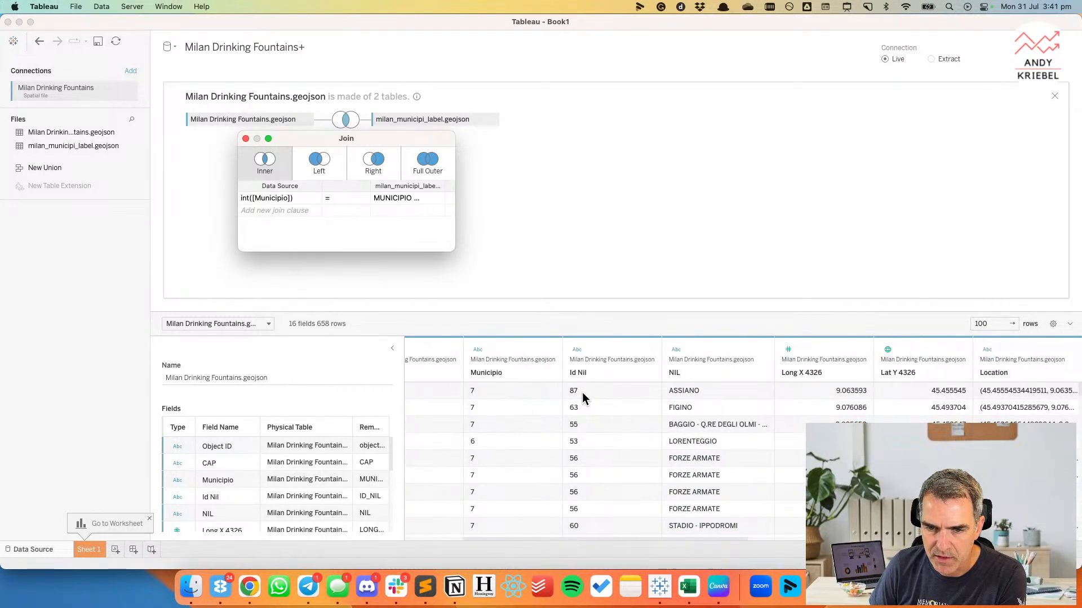
scroll(678, 391, right, 5)
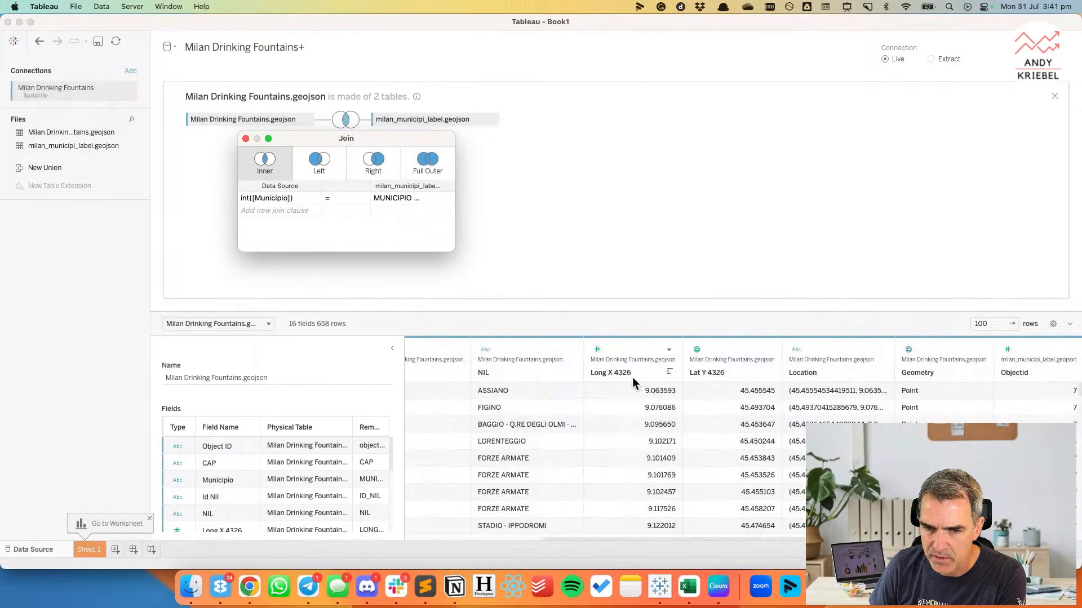
double_click(622, 373)
text(Longitude)
key(Return)
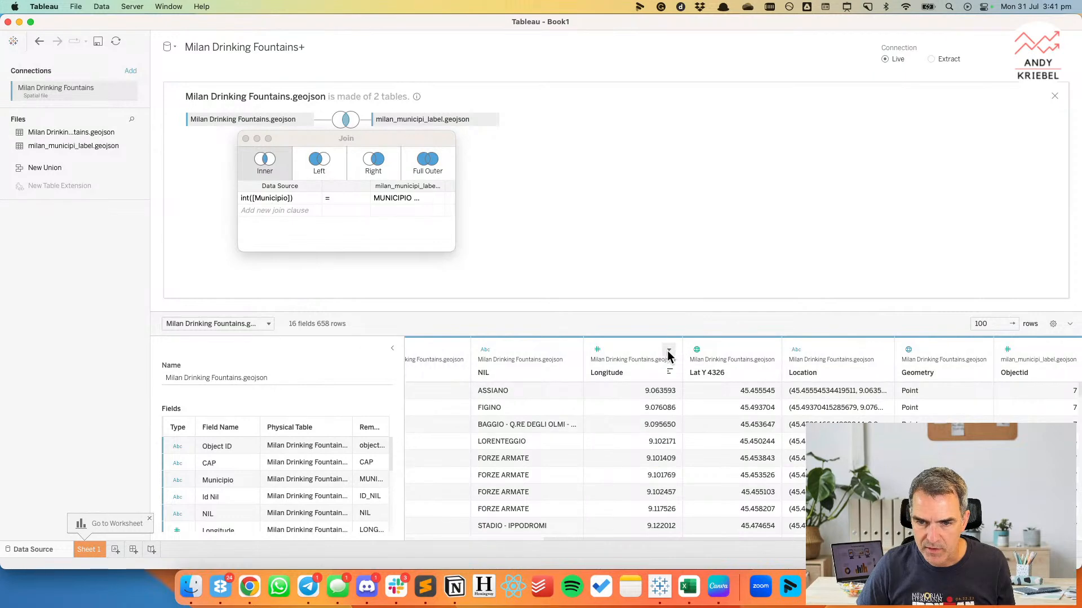
click(669, 351)
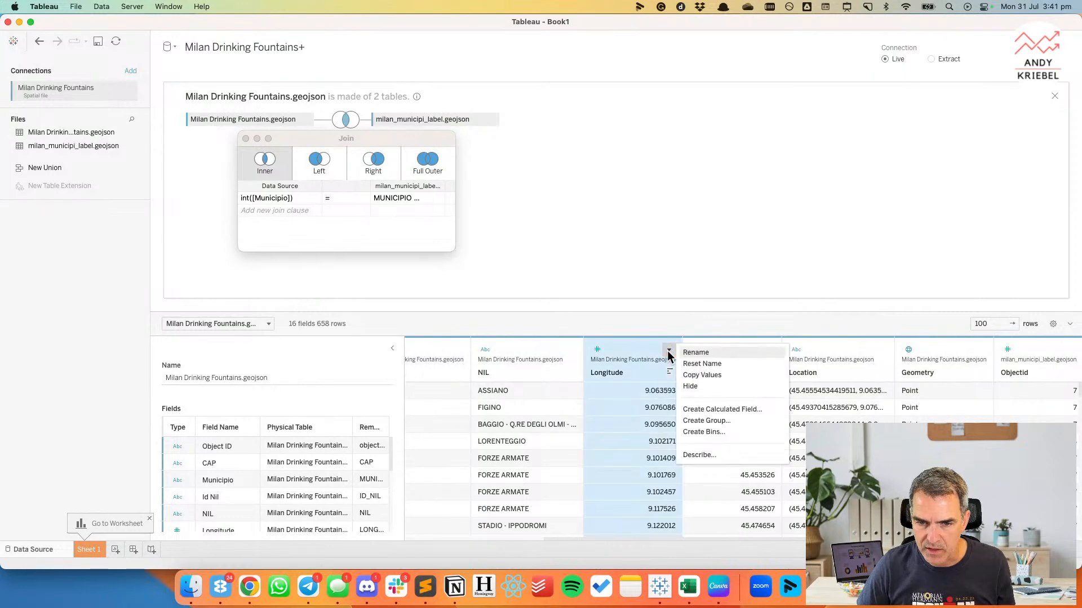
click(596, 351)
mouse_move(701, 445)
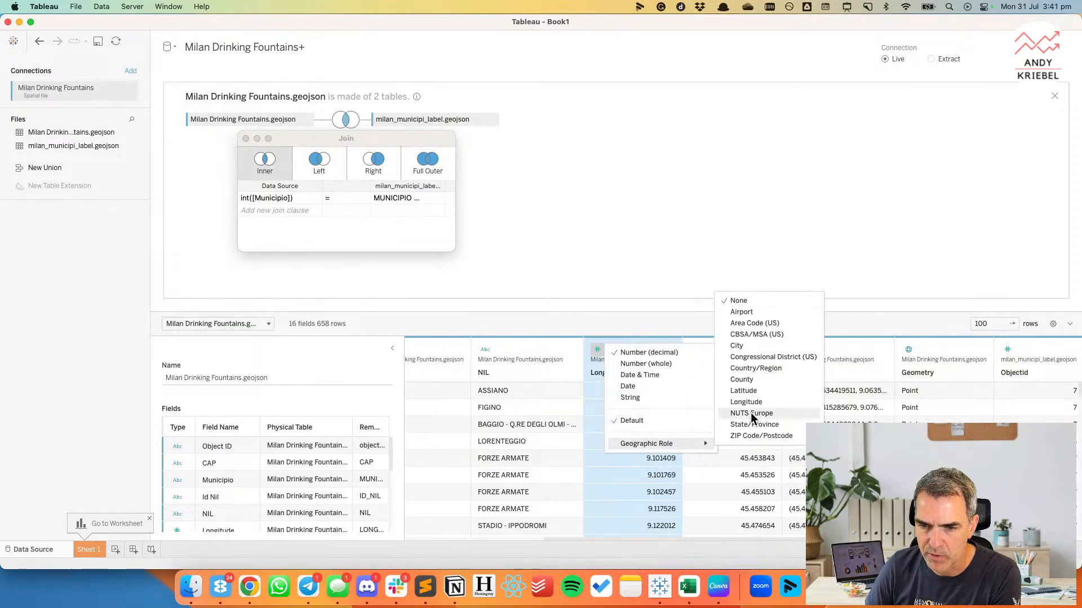
click(740, 402)
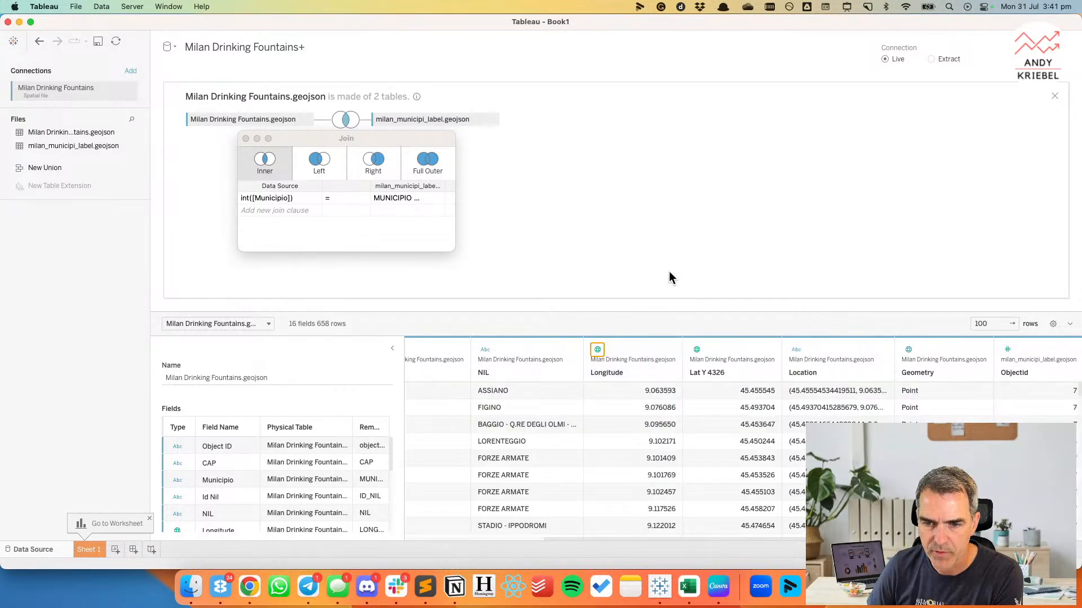
Rename the Lat Y 4326 field to Latitude.
double_click(701, 371)
text(Latitude)
key(Return)
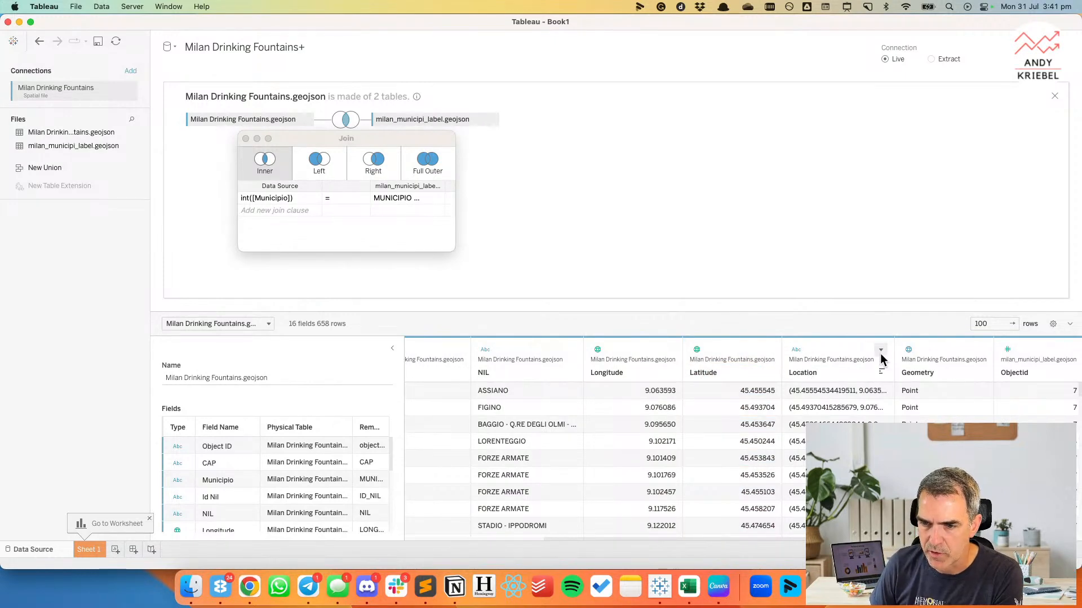
Hide the Location field and the Objectid and MUNICIPIO fields of milan_municipi_label.geojson.
click(880, 350)
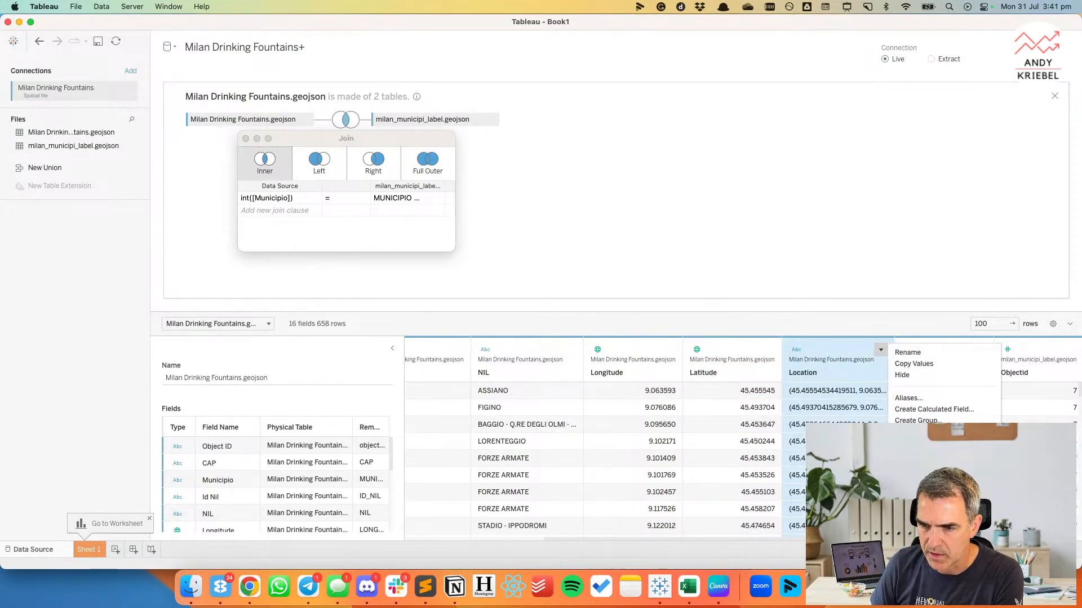
click(901, 374)
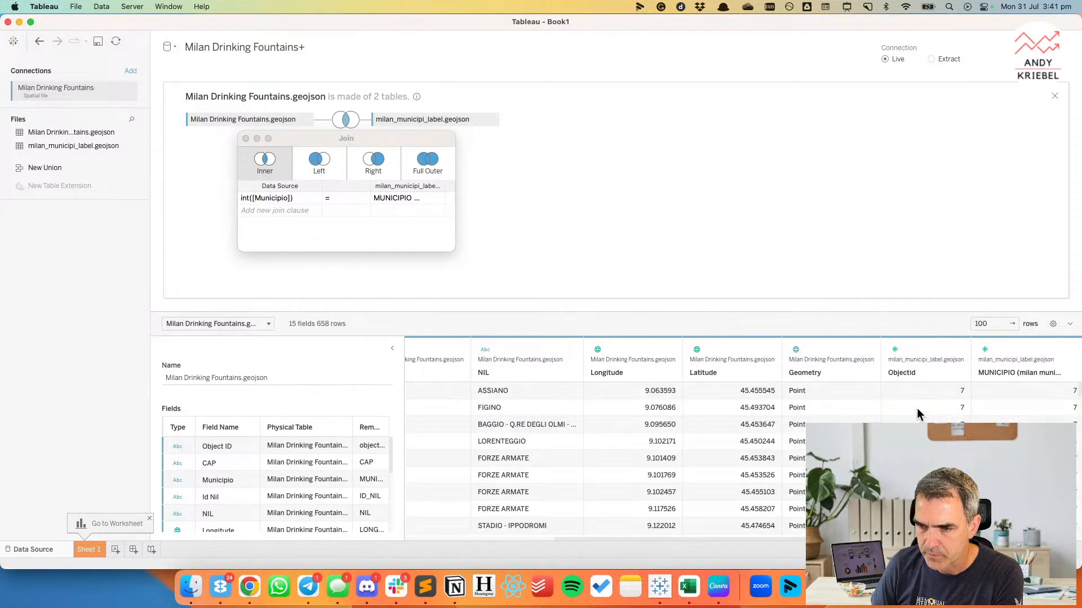
click(958, 350)
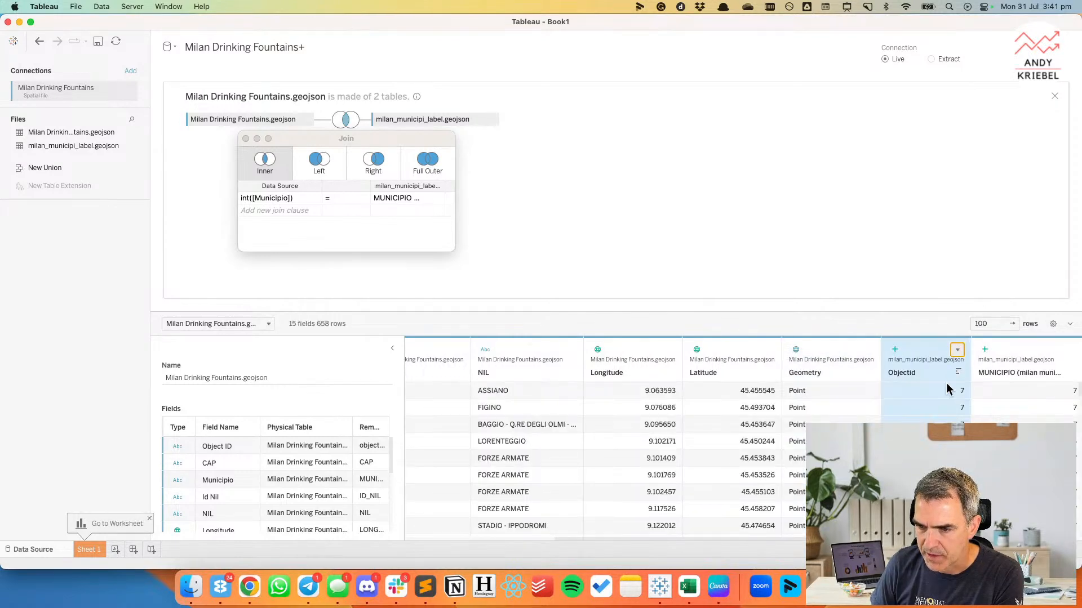
click(982, 384)
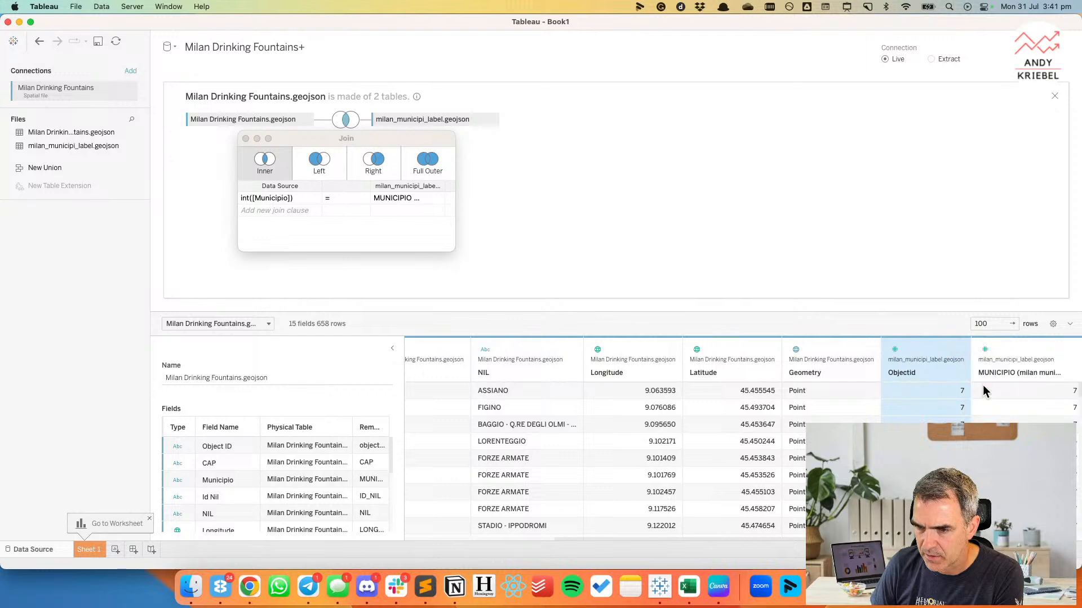
click(979, 350)
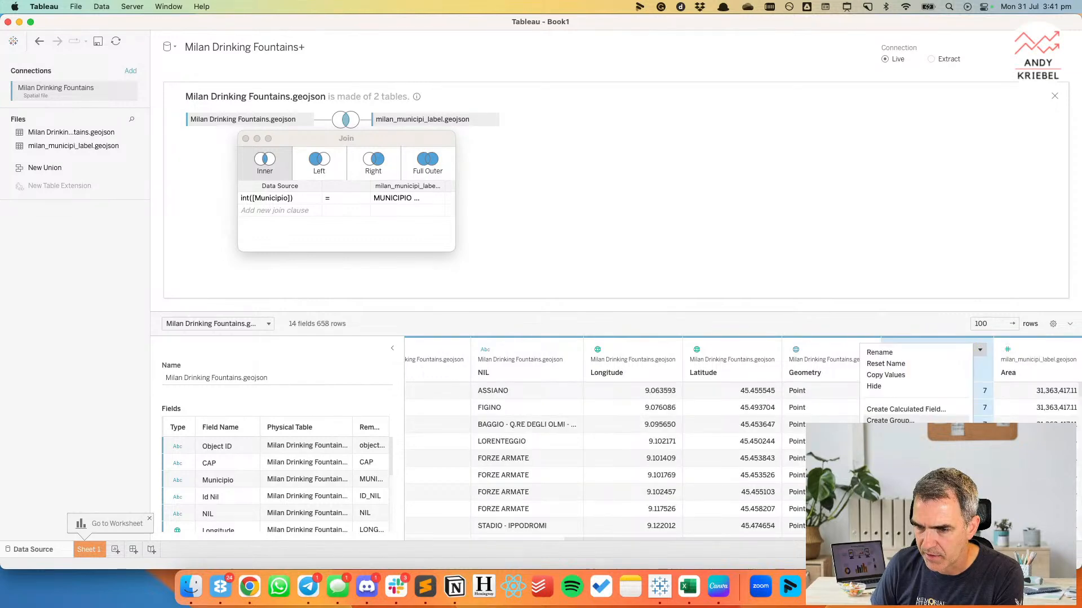
click(900, 388)
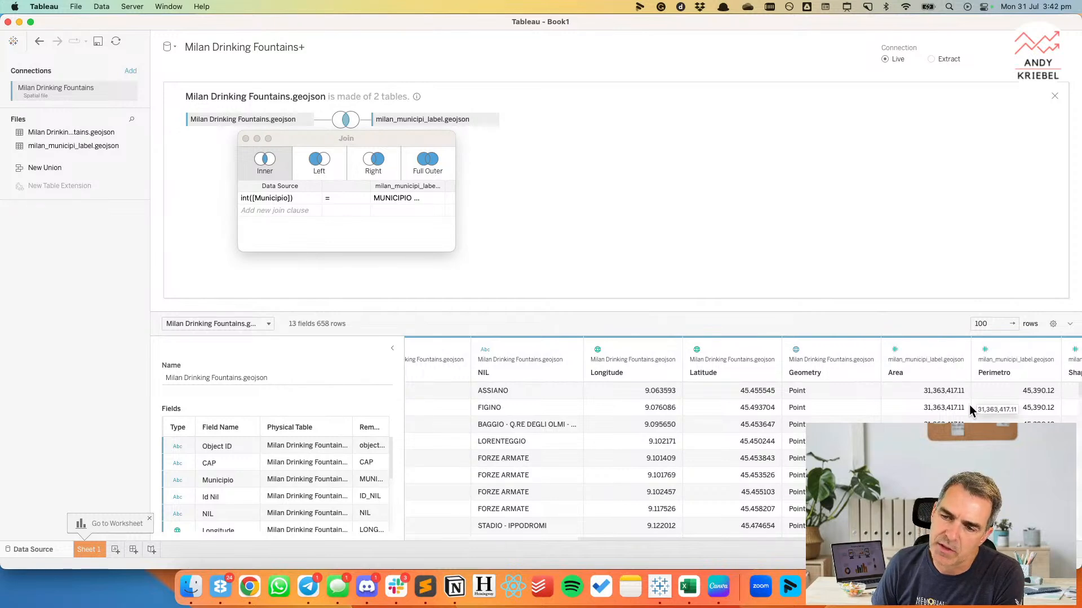
Hide the Perimetro, Shape Length and Shape Area fields of milan_municipi_label.geojson.
scroll(969, 404, right, 5)
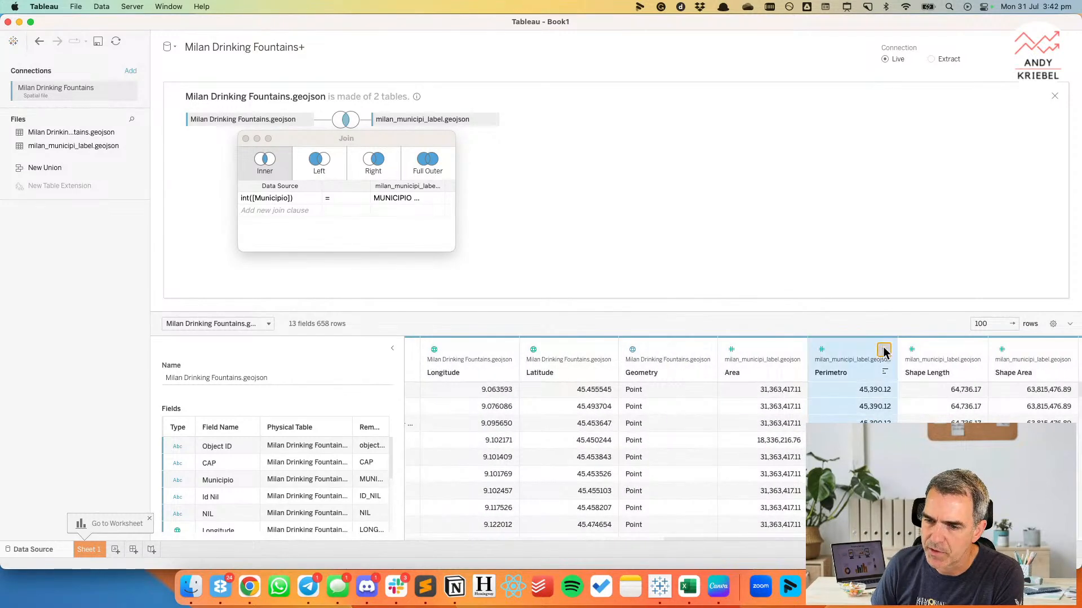
click(884, 350)
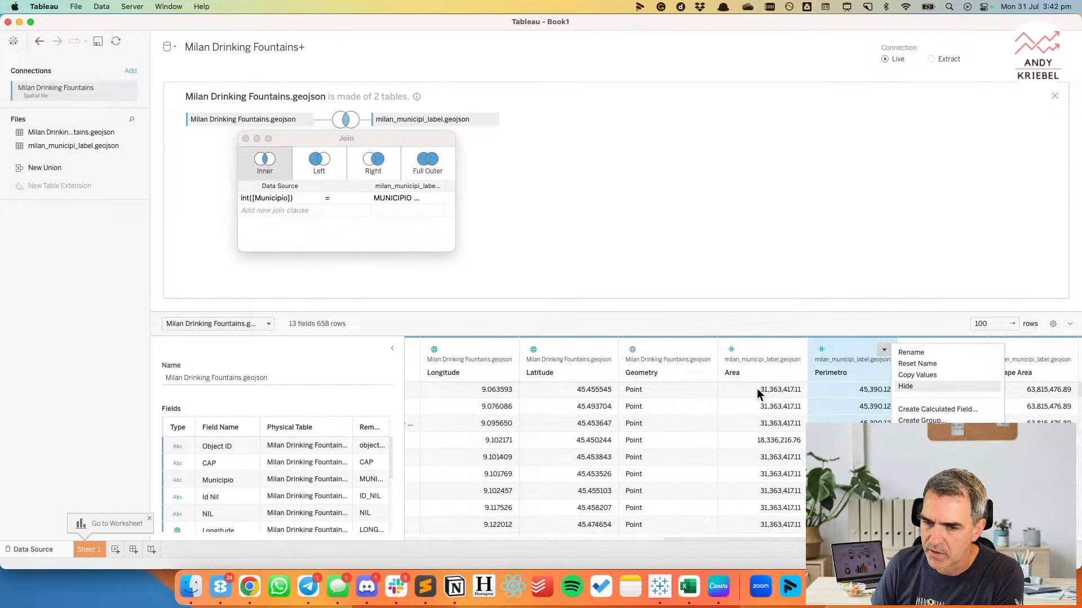
key(Return)
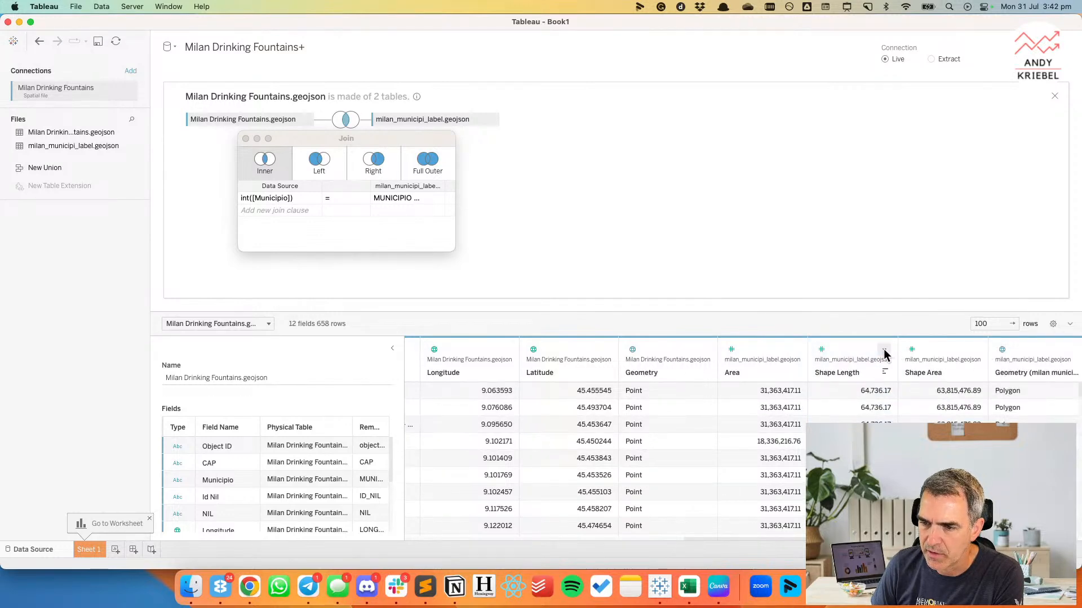
click(884, 351)
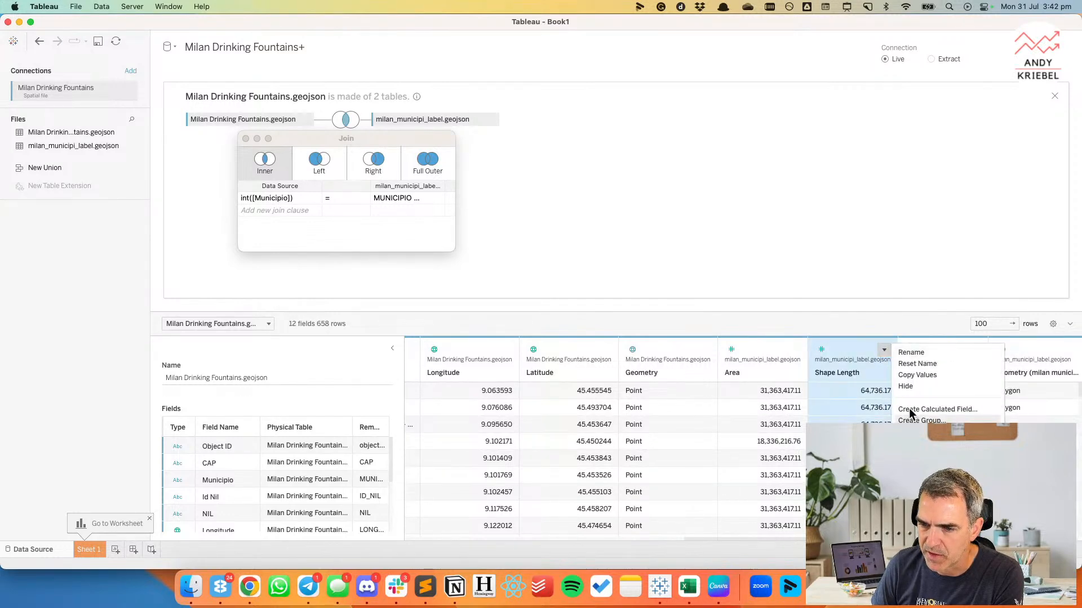
click(907, 386)
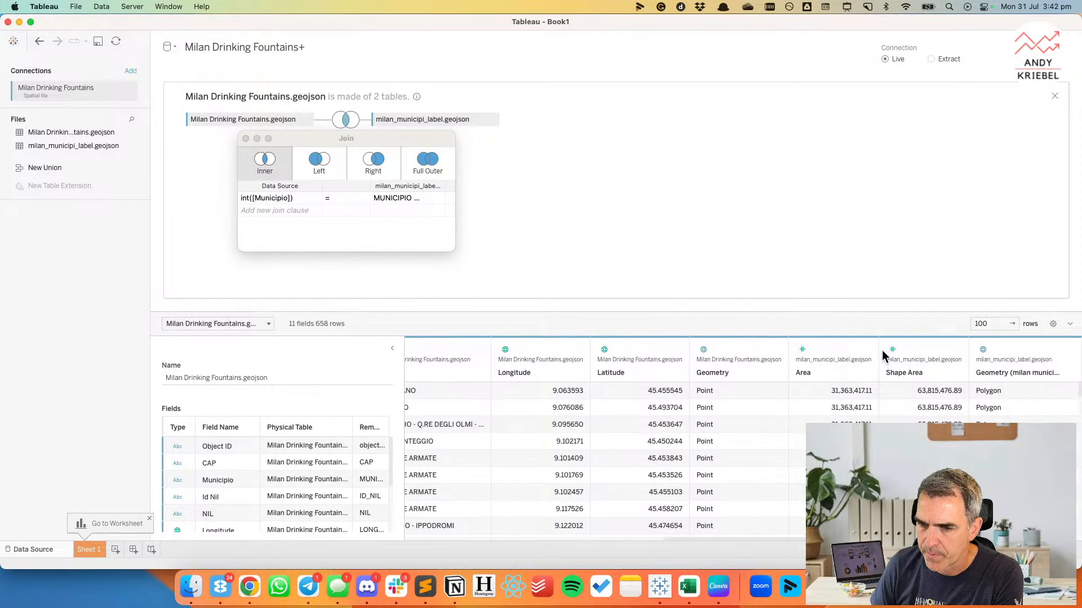
click(955, 350)
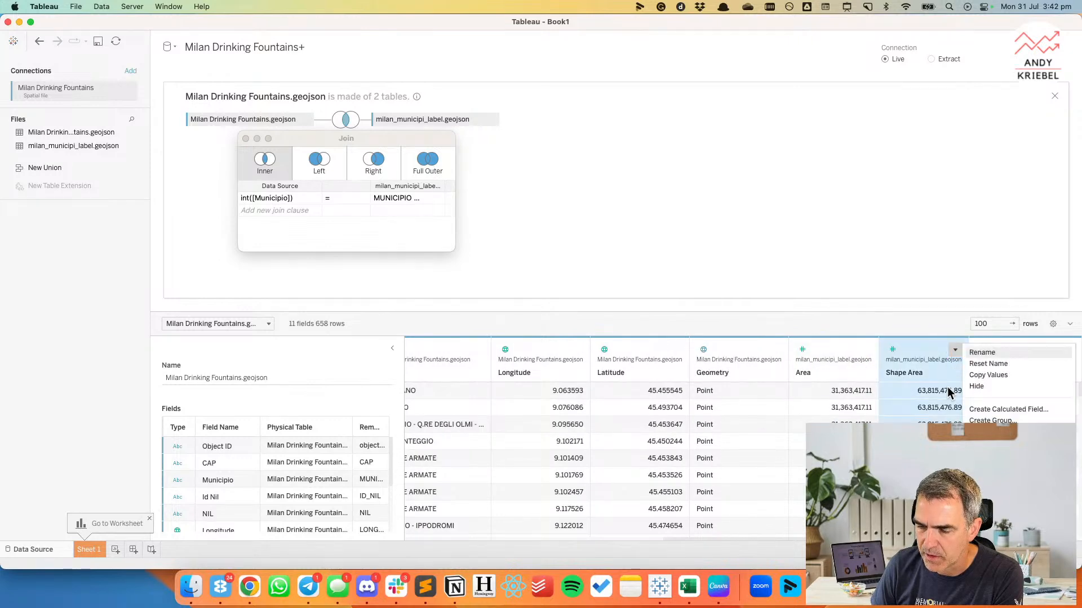
click(978, 387)
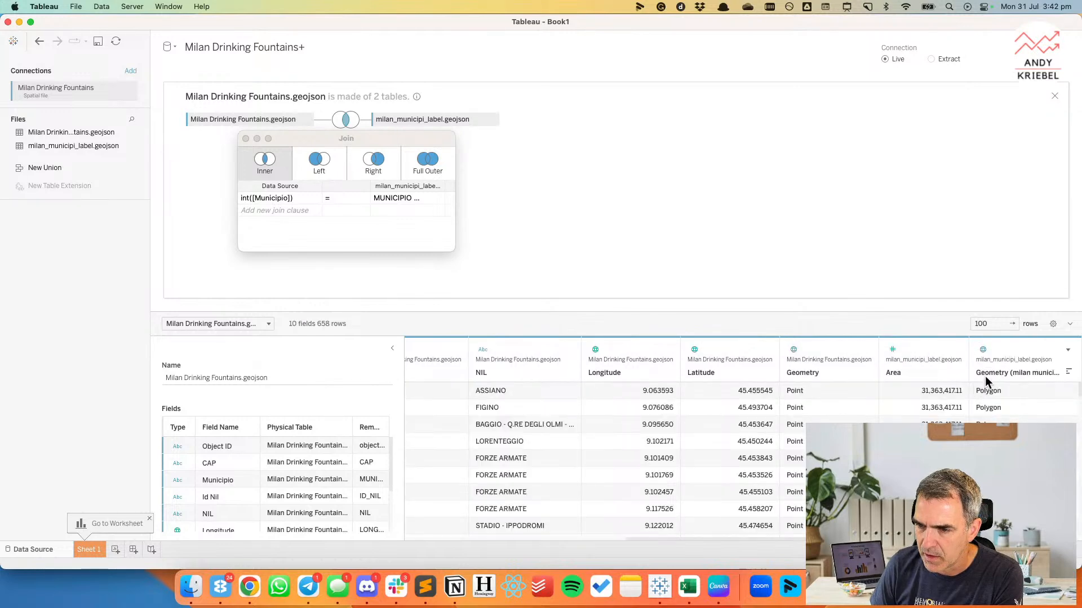
Rename the Geometry field of milan_municipi_label.geojson to Municipality.
double_click(986, 373)
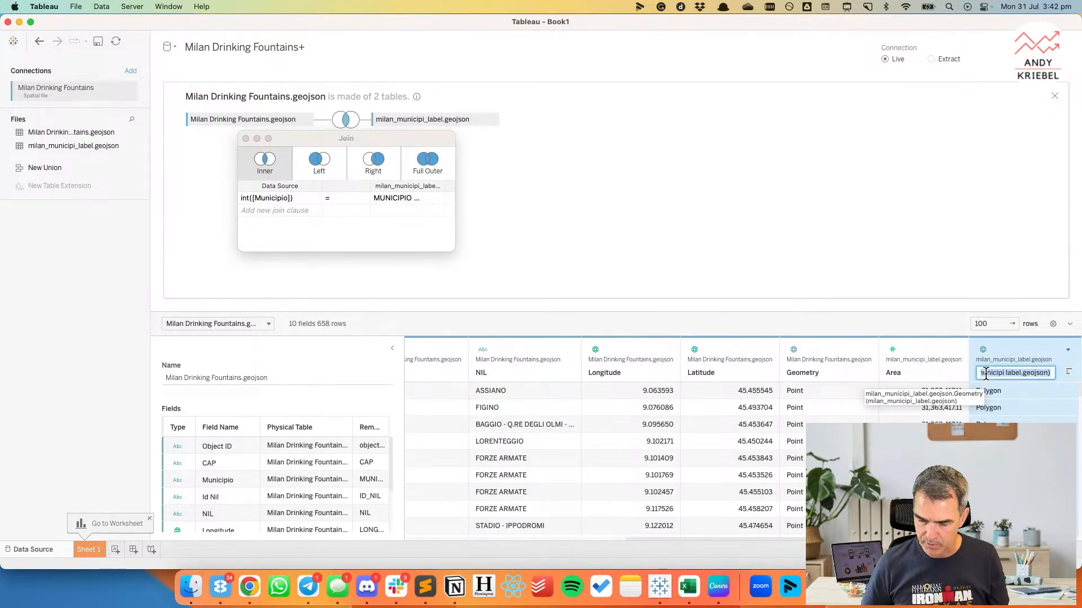
text(Municipality)
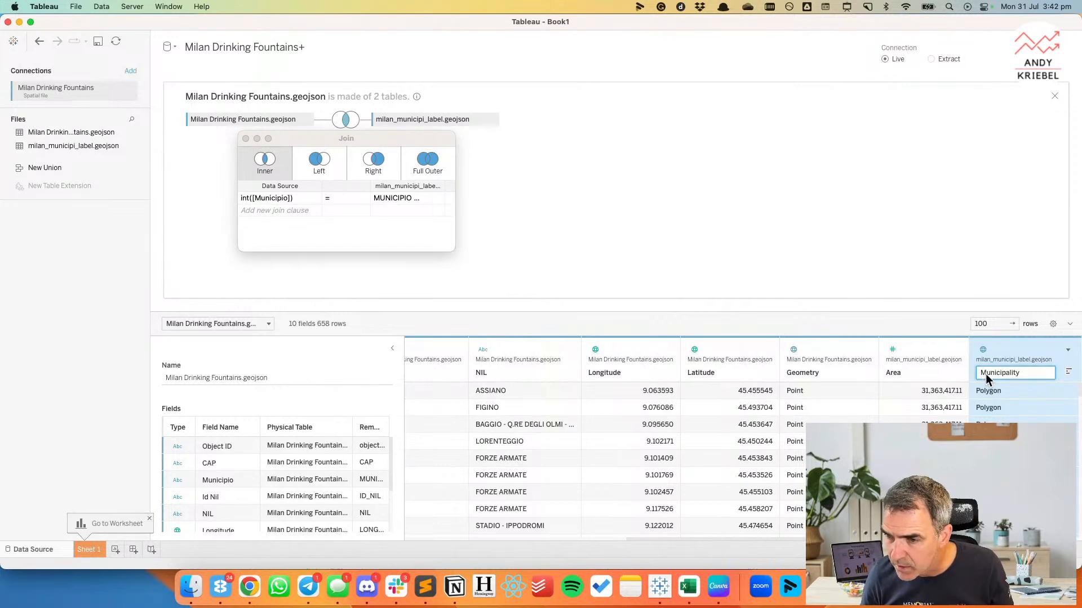
key(Return)
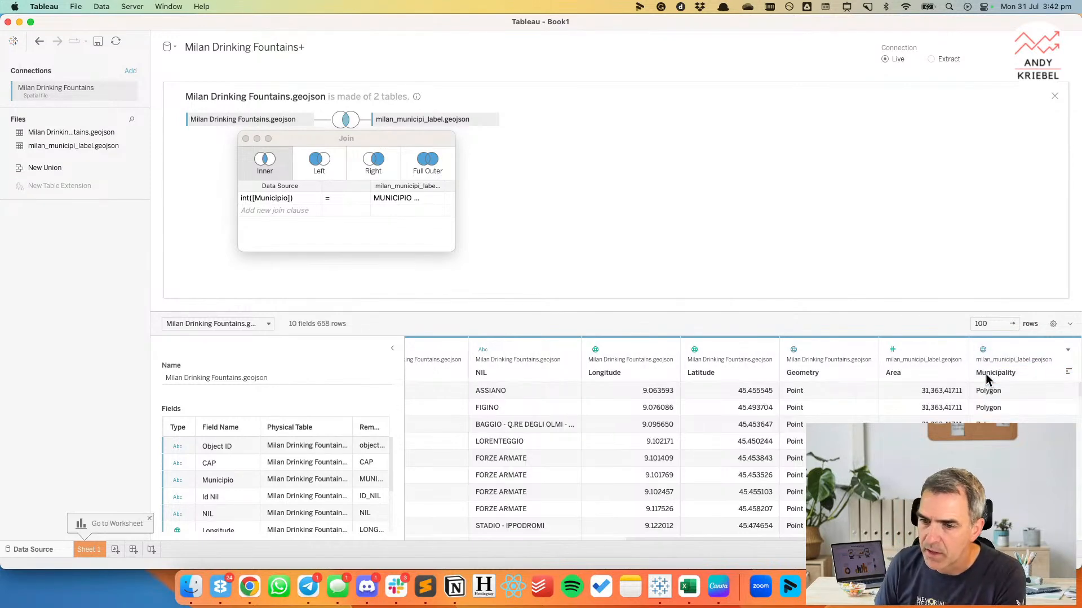
Rename the Geometry field of Milan Drinking Fountains.geojson to Widow Location.
double_click(797, 372)
text(Fountain Lo)
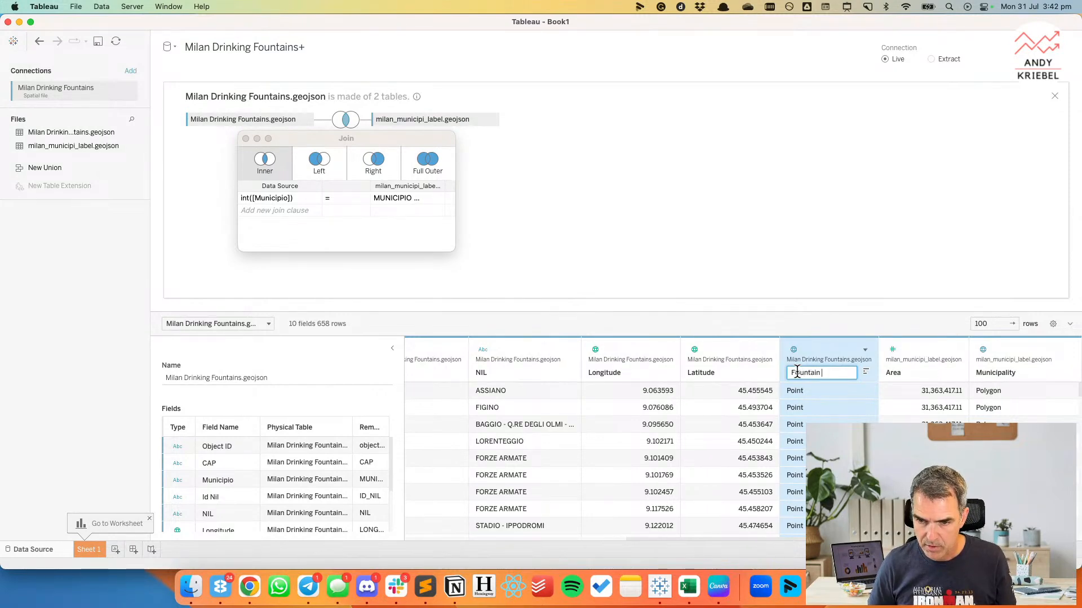
text(Location)
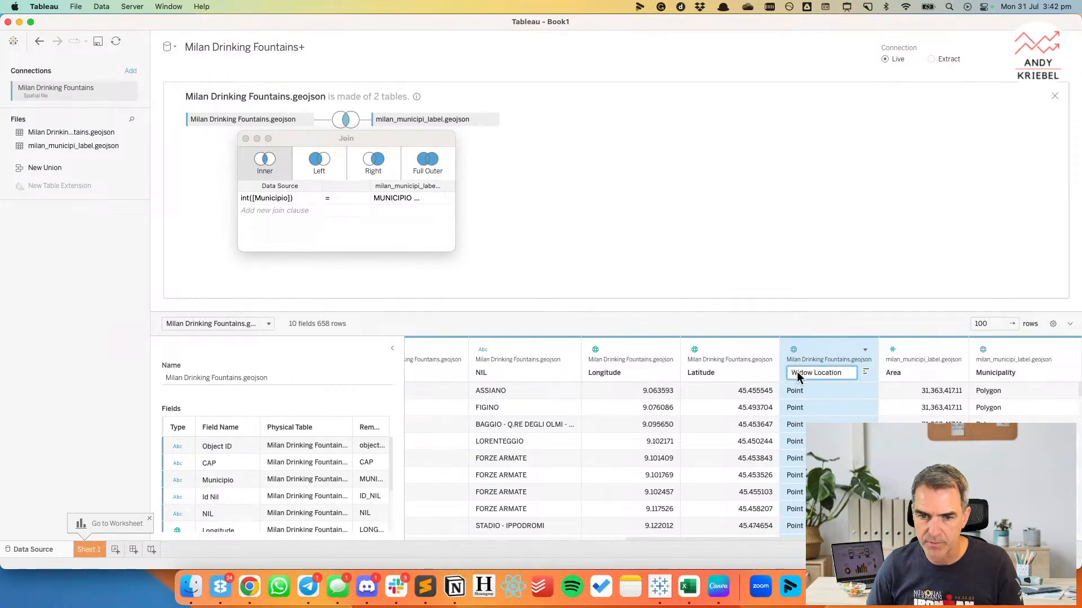
key(Return)
Hide the Municipio field of Milan Drinking Fountains.geojson and look over the remaining columns.
scroll(680, 405, left, 10)
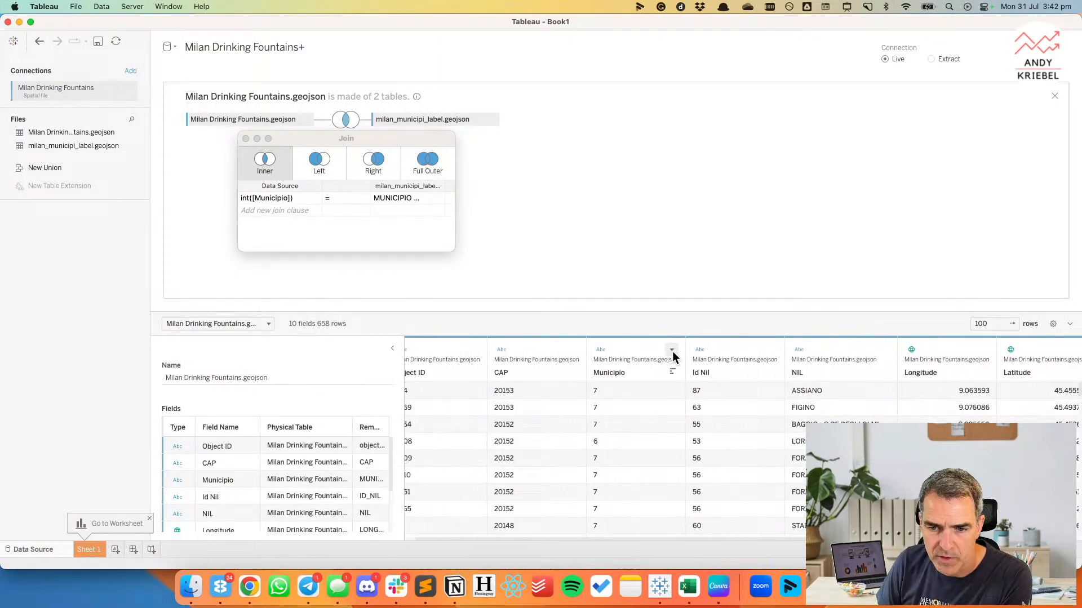
click(673, 350)
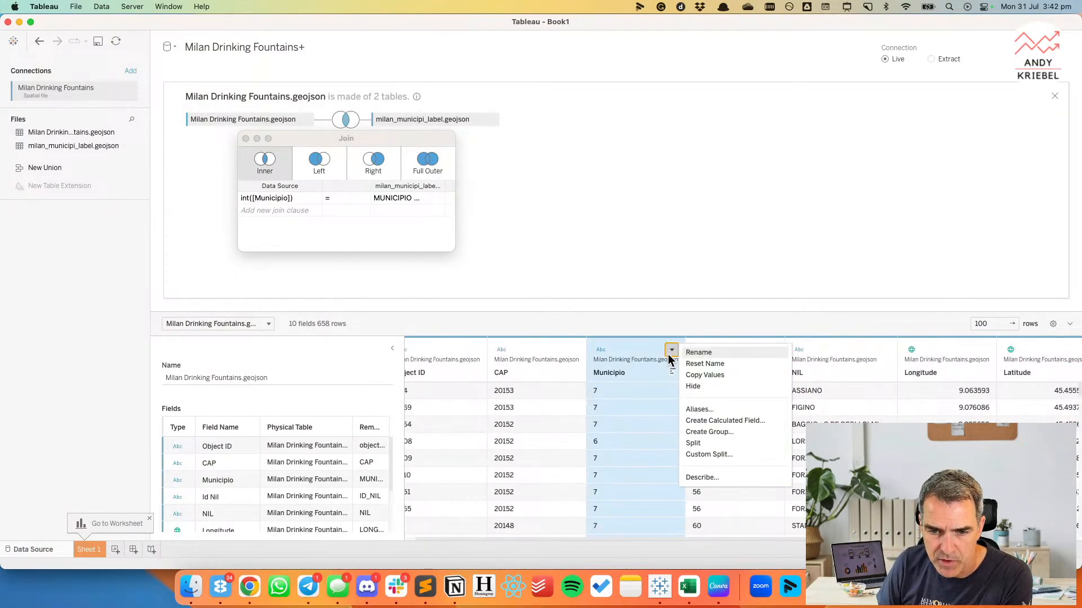
click(699, 387)
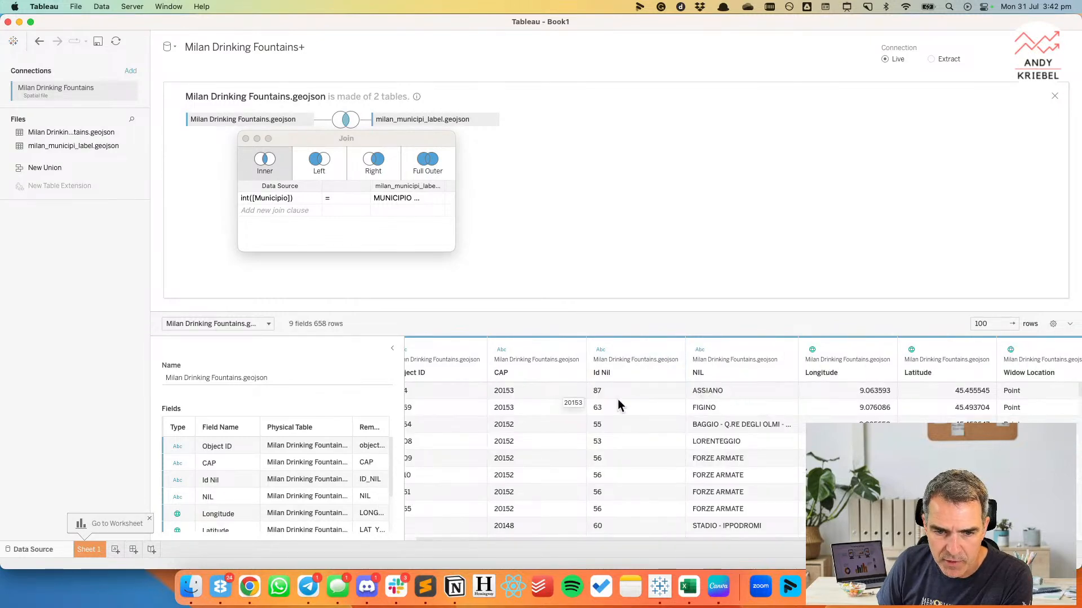
scroll(627, 422, left, 2)
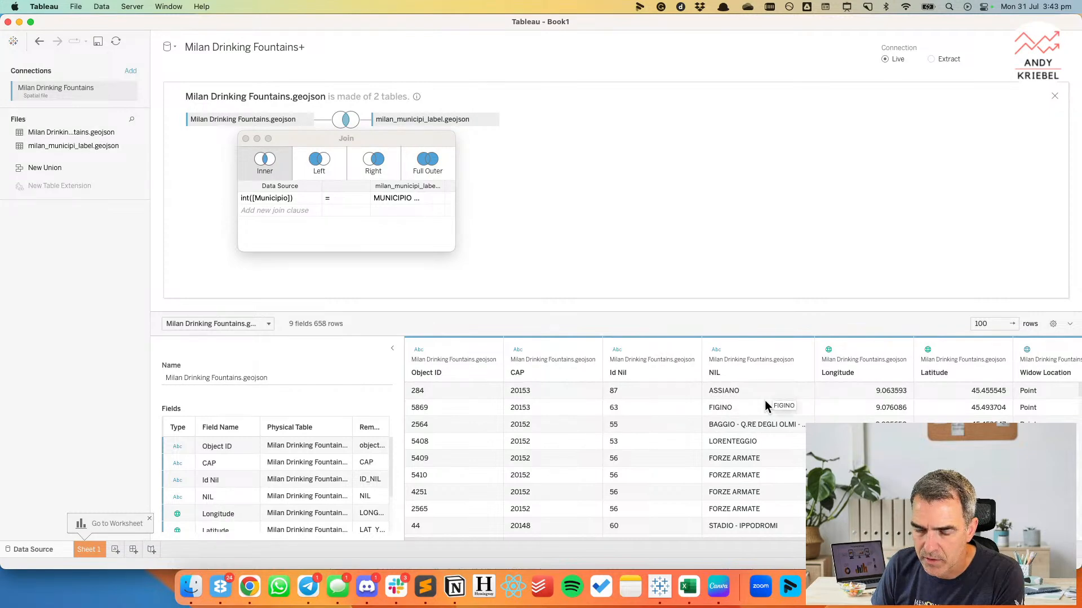
scroll(765, 437, down, 5)
scroll(765, 438, up, 5)
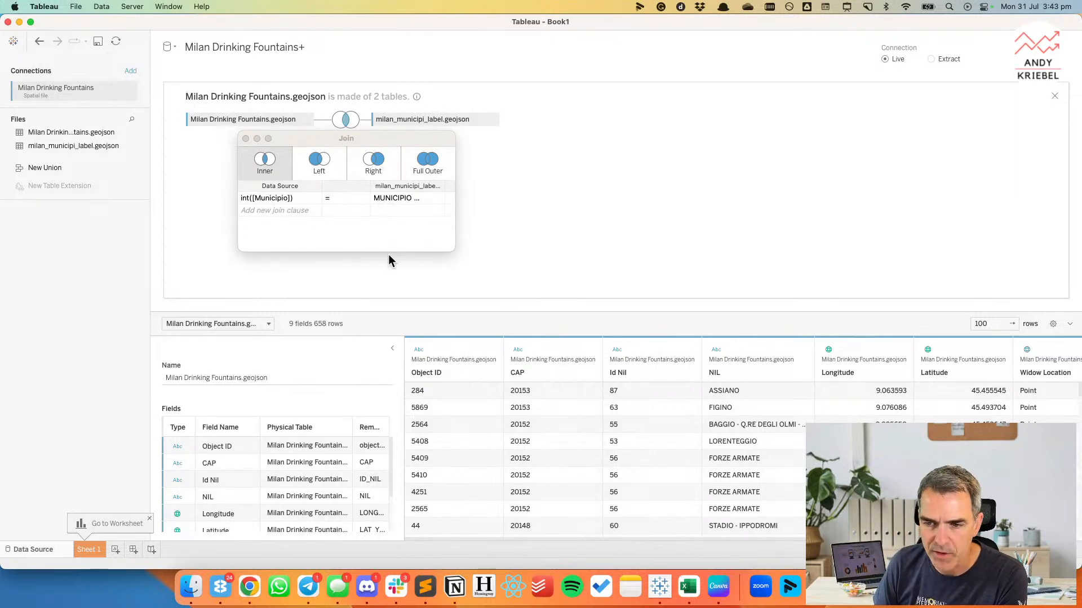
Close the join settings and plot the Municipality geometry as a map on Sheet 1.
click(246, 138)
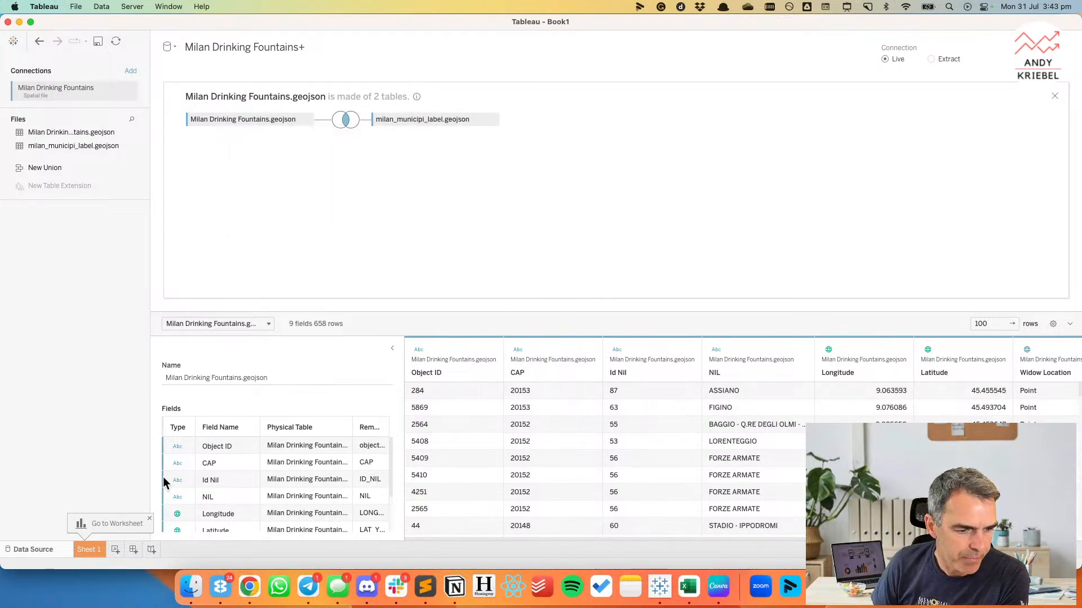
click(90, 550)
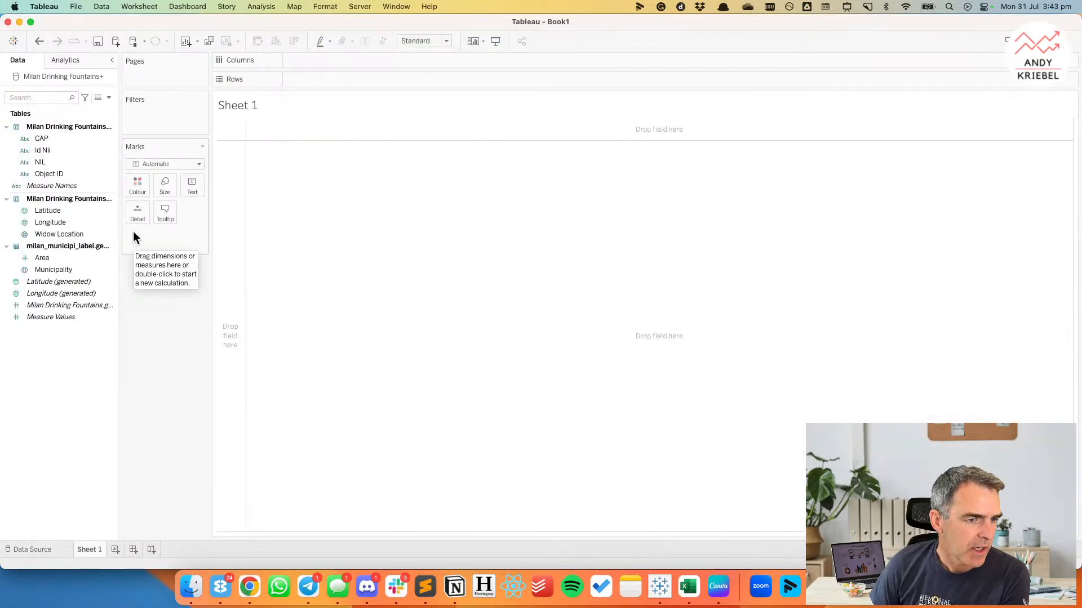
click(65, 271)
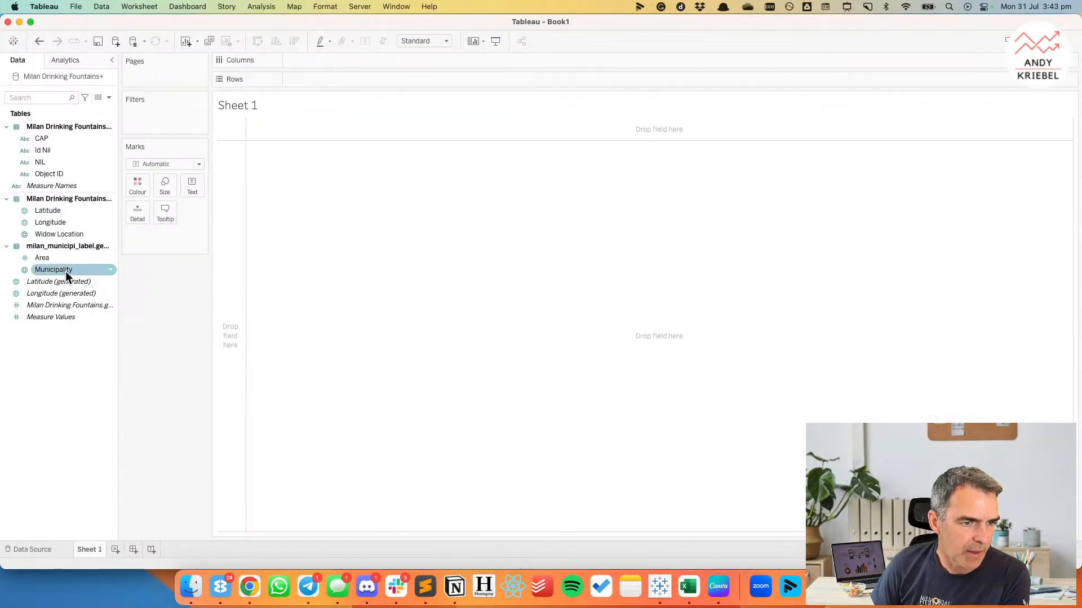
click(65, 271)
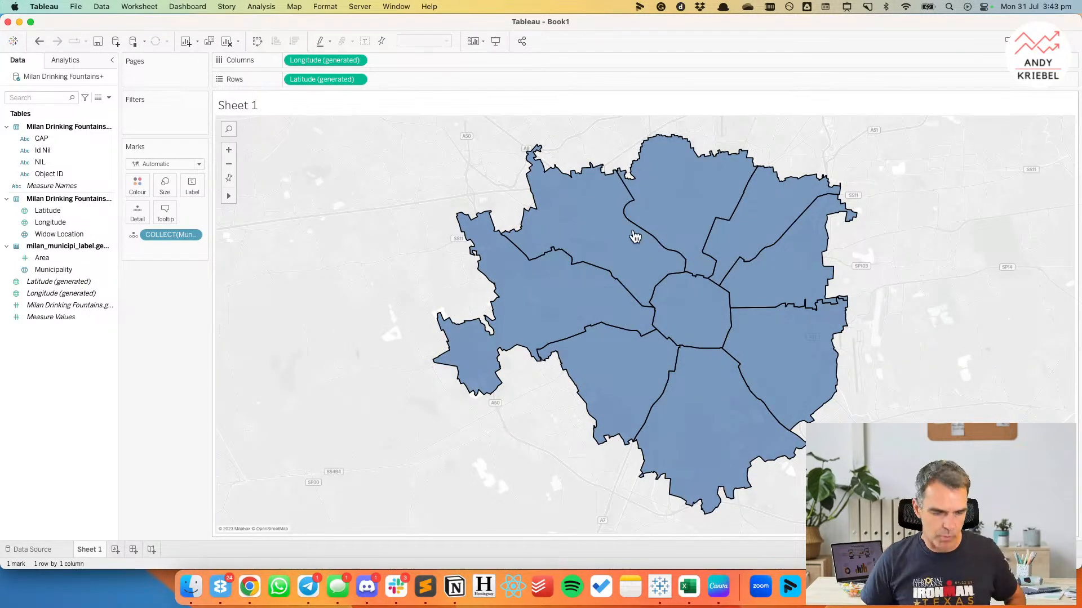
drag(51, 530, 2, 582)
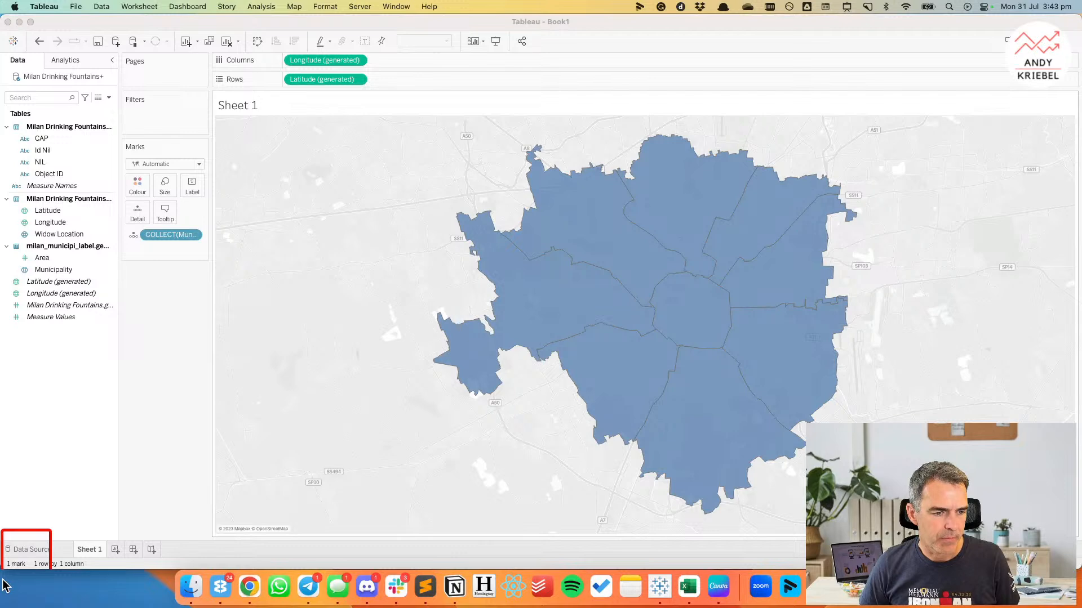
key(Escape)
scroll(601, 280, down, 1)
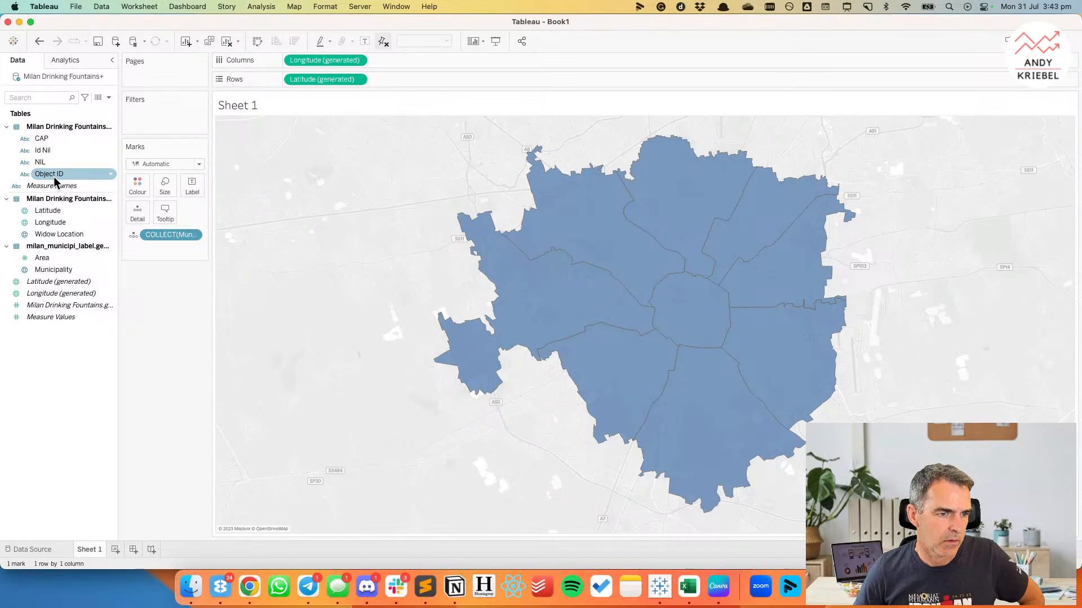
Show the hidden fields, unhide Municipio of the fountains table, and stop showing the other hidden fields.
click(109, 98)
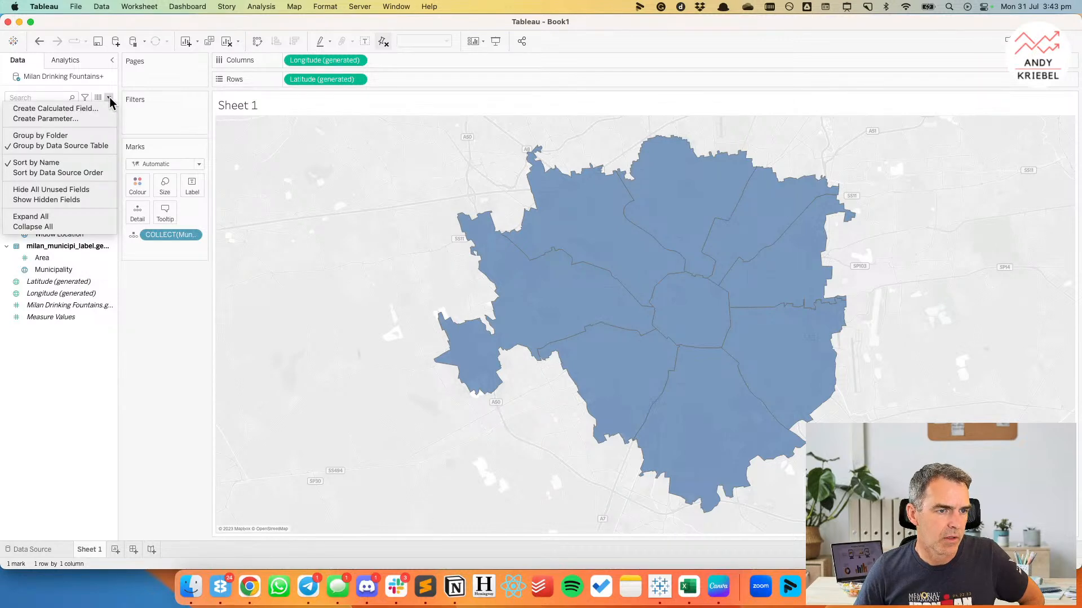
click(76, 200)
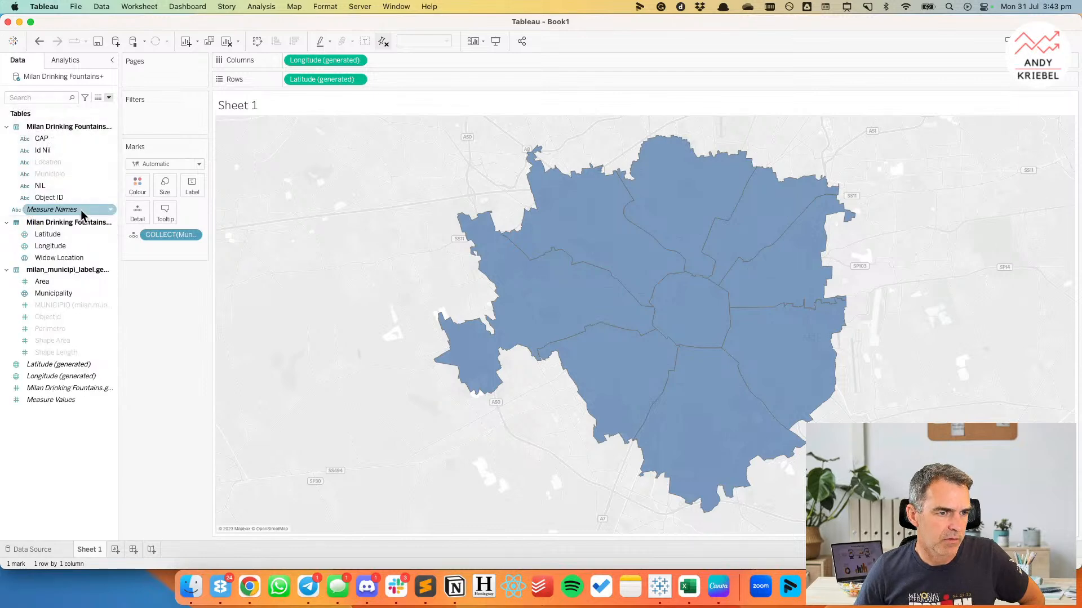
right_click(67, 181)
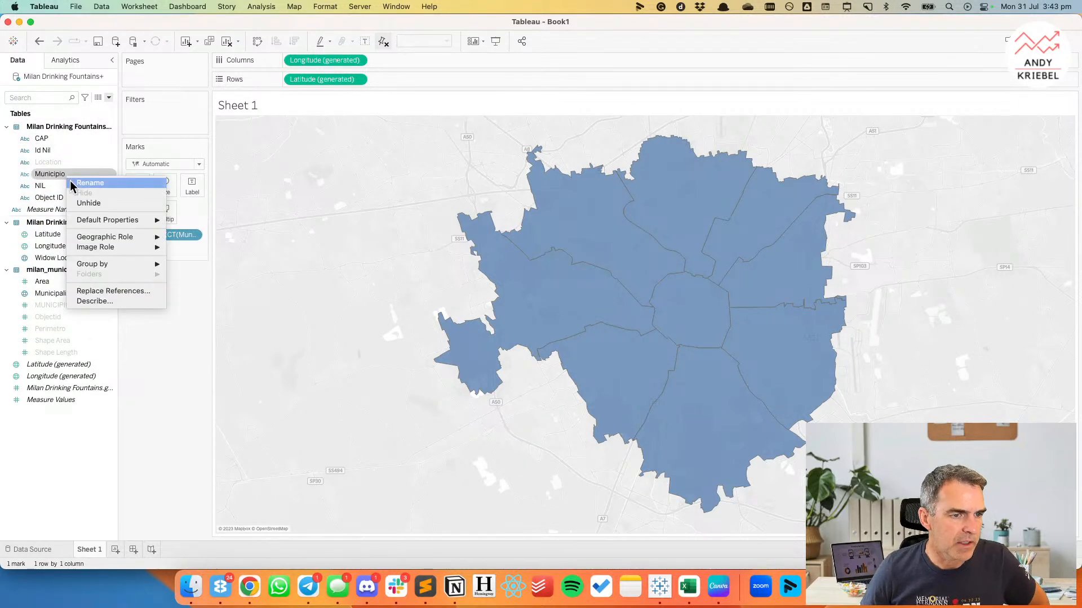
click(83, 206)
click(108, 97)
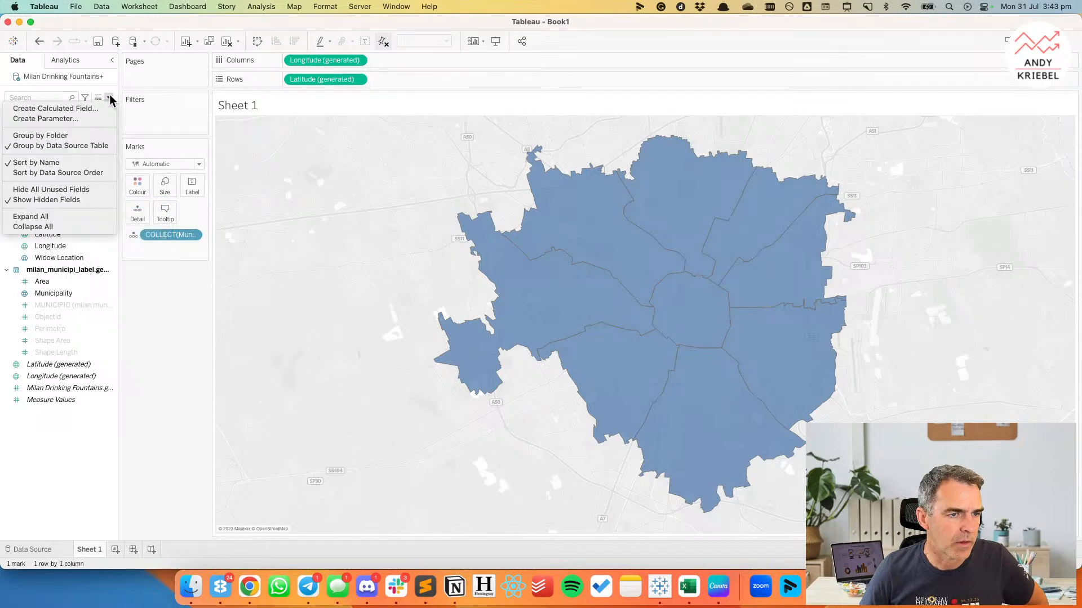
click(57, 199)
Split the map by Municipio as a detail and colour the municipalities by the count of Milan Drinking Fountains.geojson.
drag(50, 162, 138, 191)
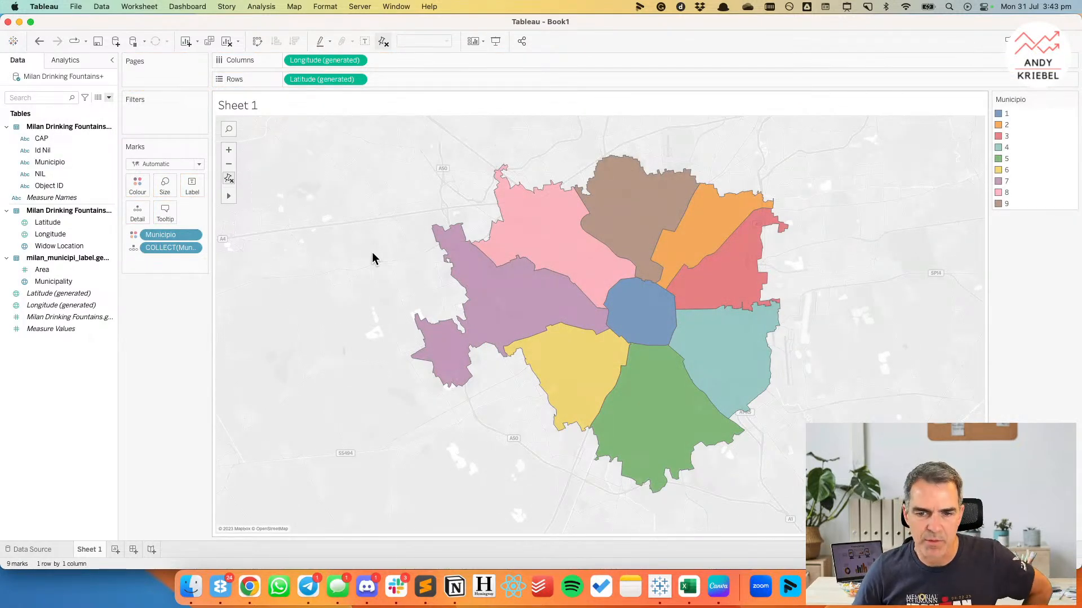
drag(164, 235, 138, 219)
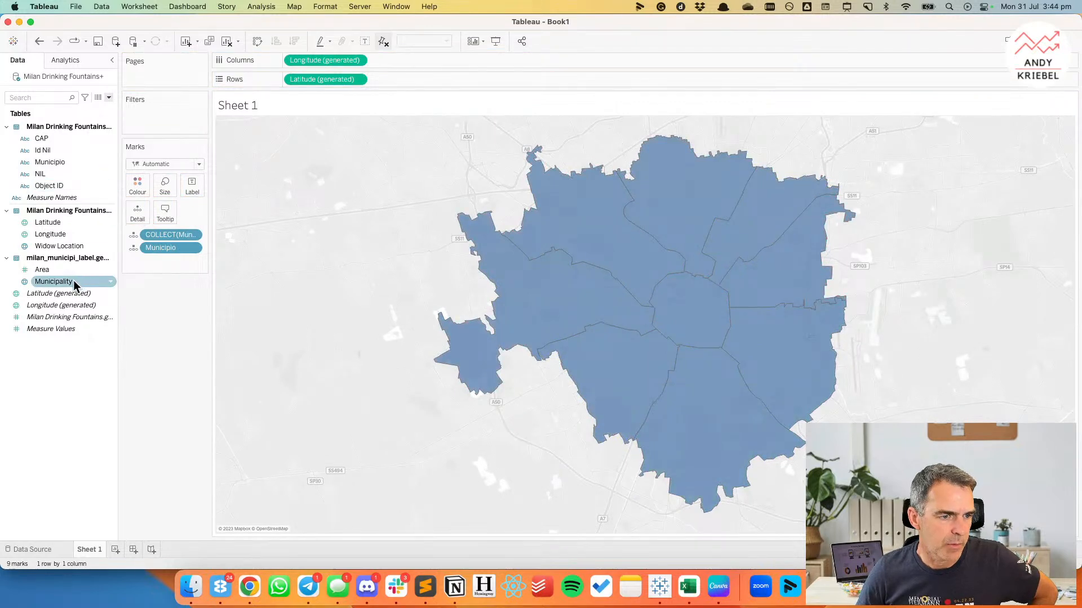
drag(53, 318, 147, 192)
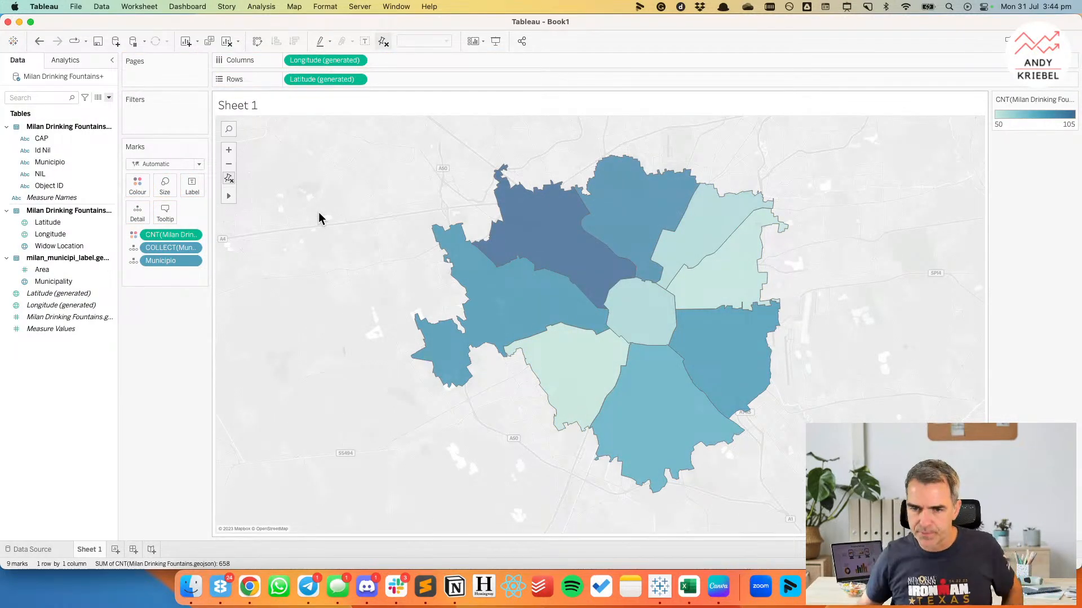
Rename Sheet 1 as Widows by Municipality.
double_click(87, 550)
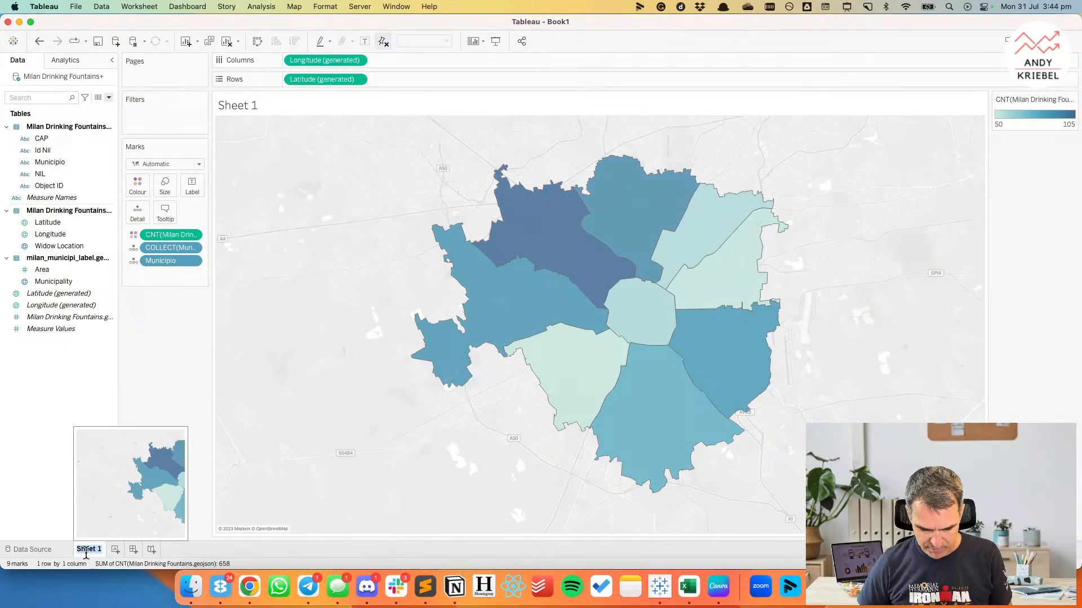
text(Widows )
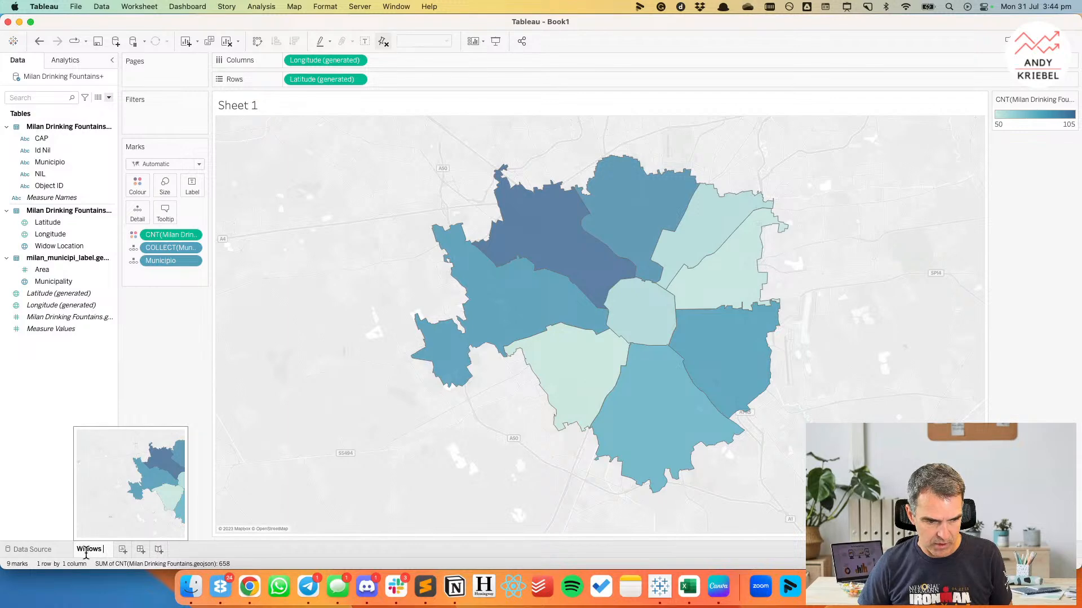
text(by M)
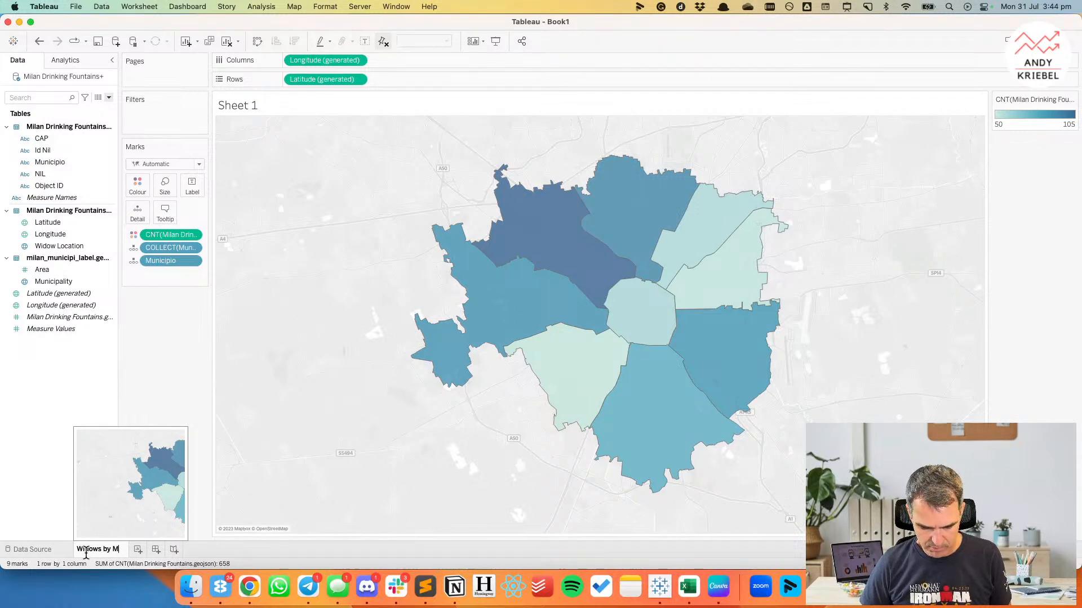
text(unicipaloity)
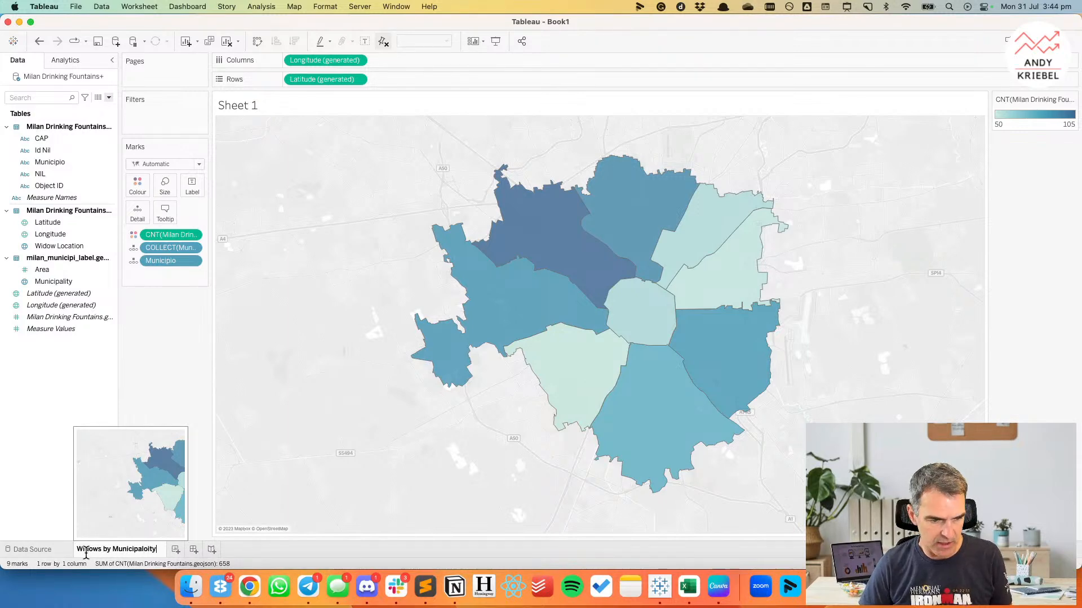
key(BackSpace)
key(BackSpace)
key(BackSpace)
key(BackSpace)
text(ity)
key(Return)
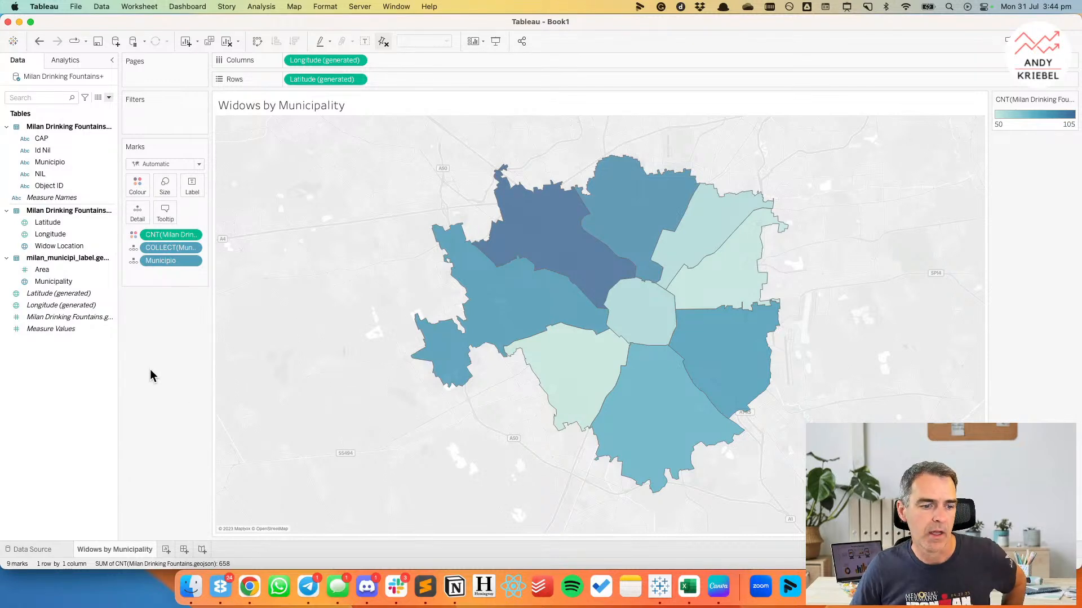
Duplicate the Widows by Municipality sheet and turn the copy into a vertical bar chart of fountain count by Municipio.
right_click(136, 553)
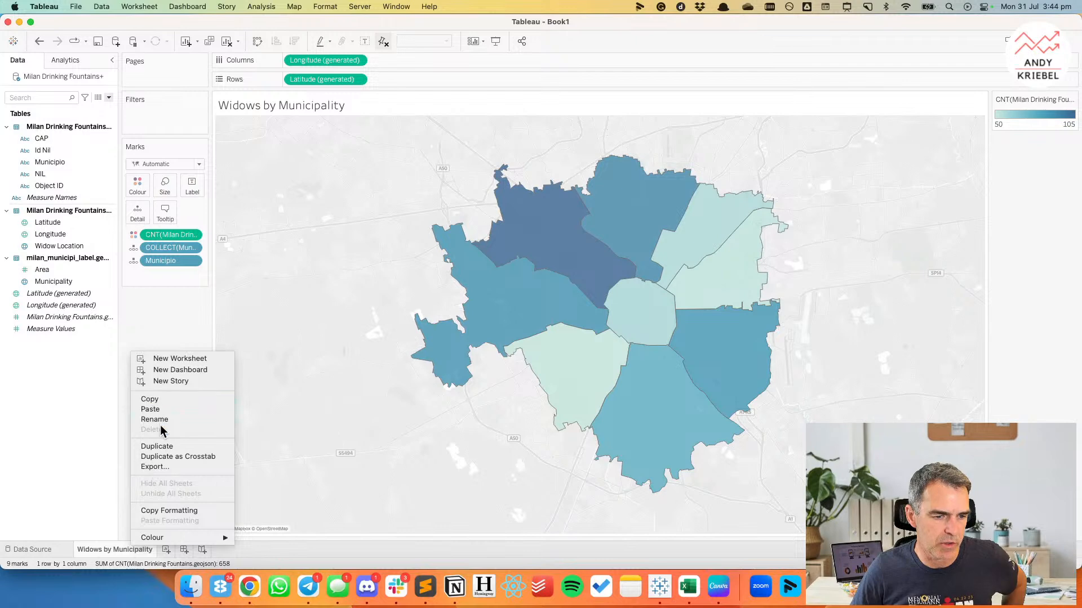
click(161, 447)
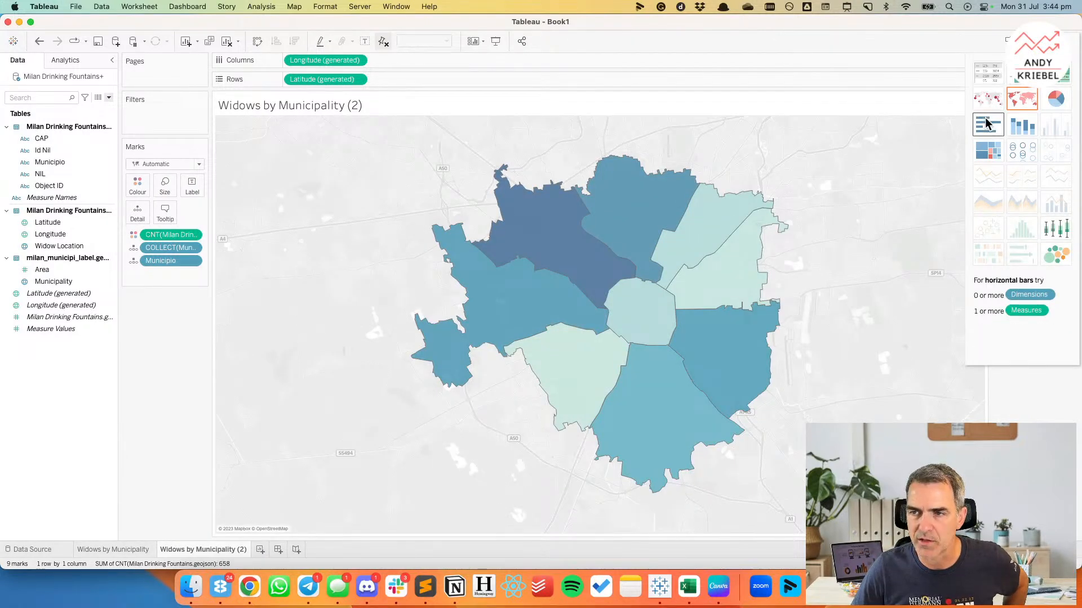
click(987, 124)
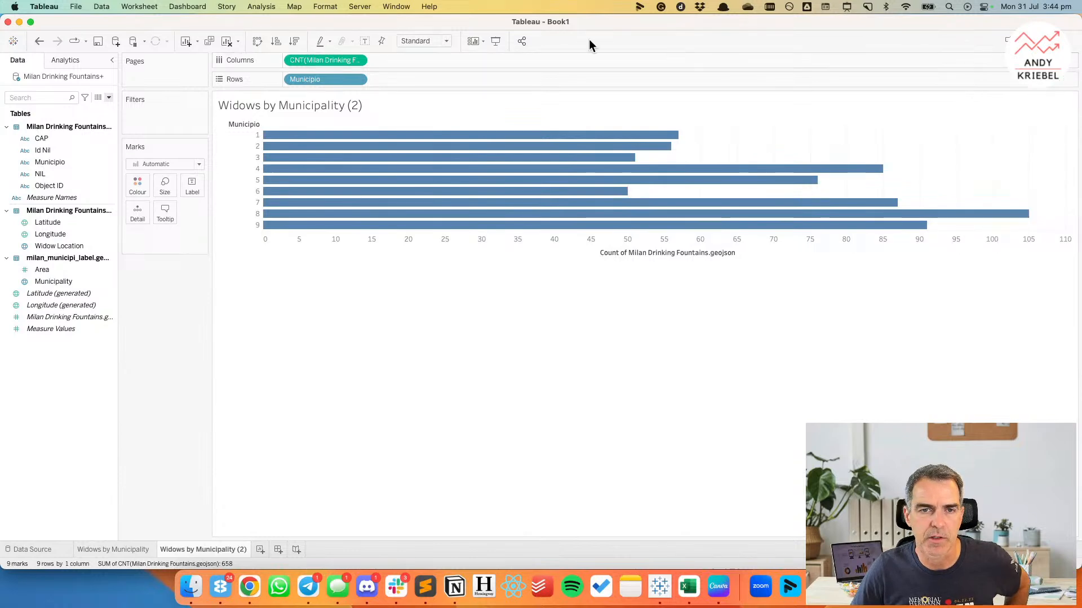
click(259, 42)
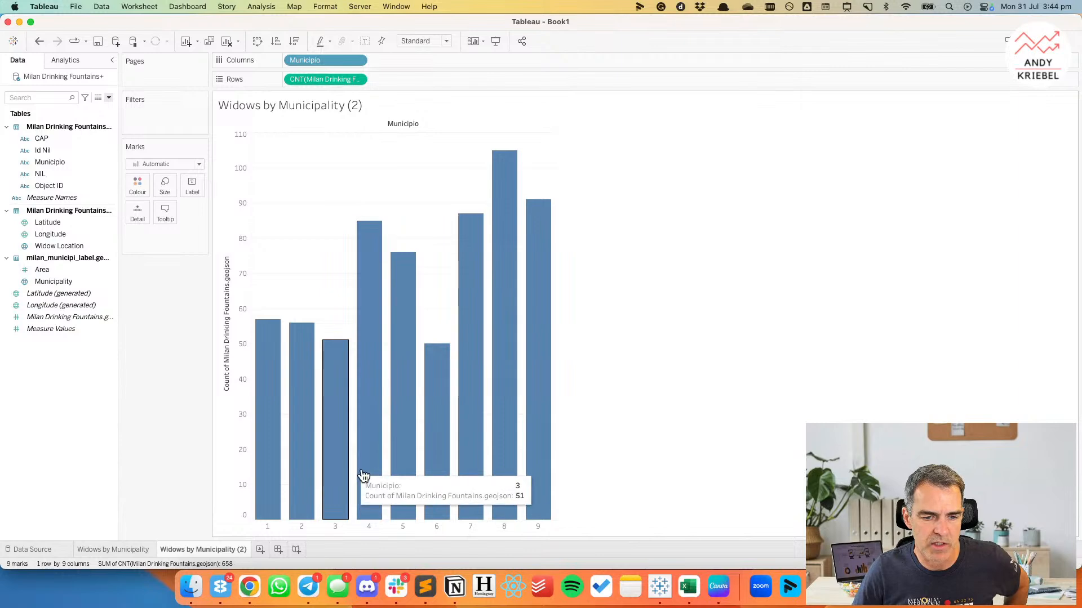
Try sorting the Municipio bars in descending order of fountain count, compare with the original order, and undo the sort.
click(292, 45)
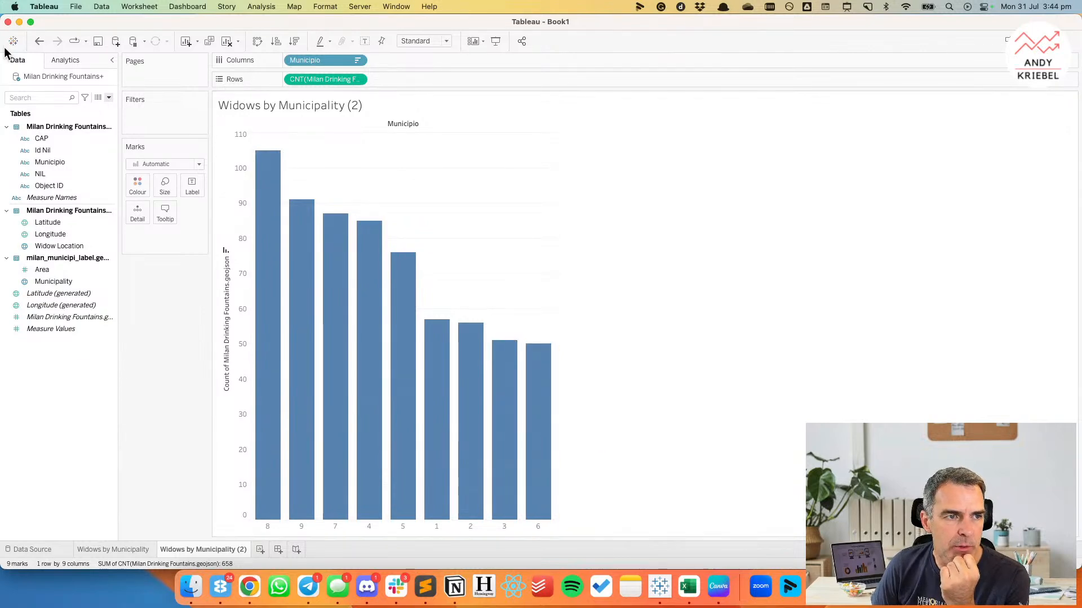
click(39, 41)
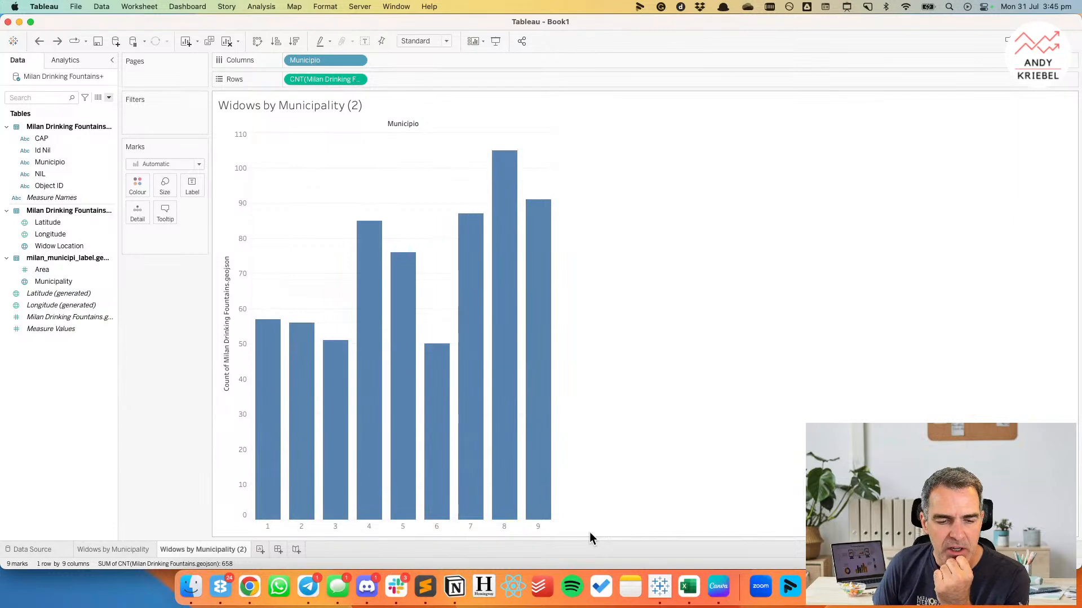
mouse_move(405, 525)
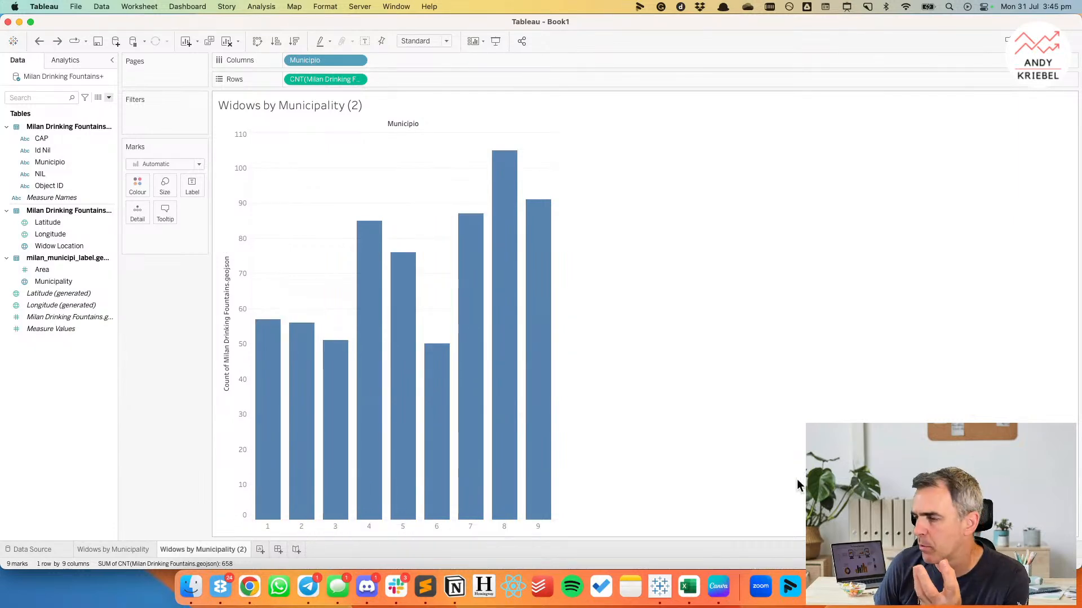
click(53, 44)
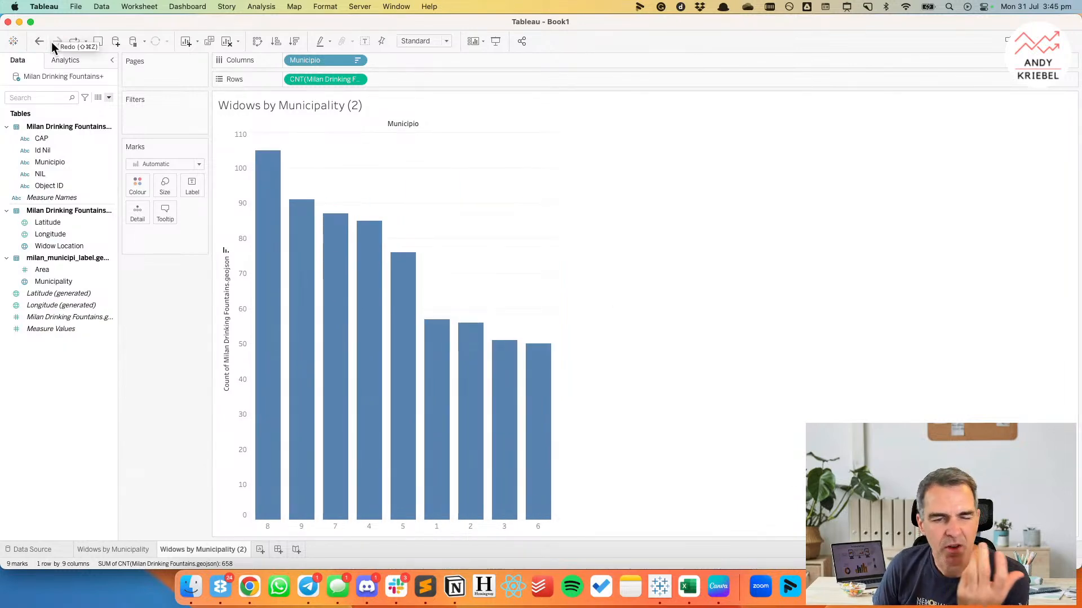
mouse_move(312, 475)
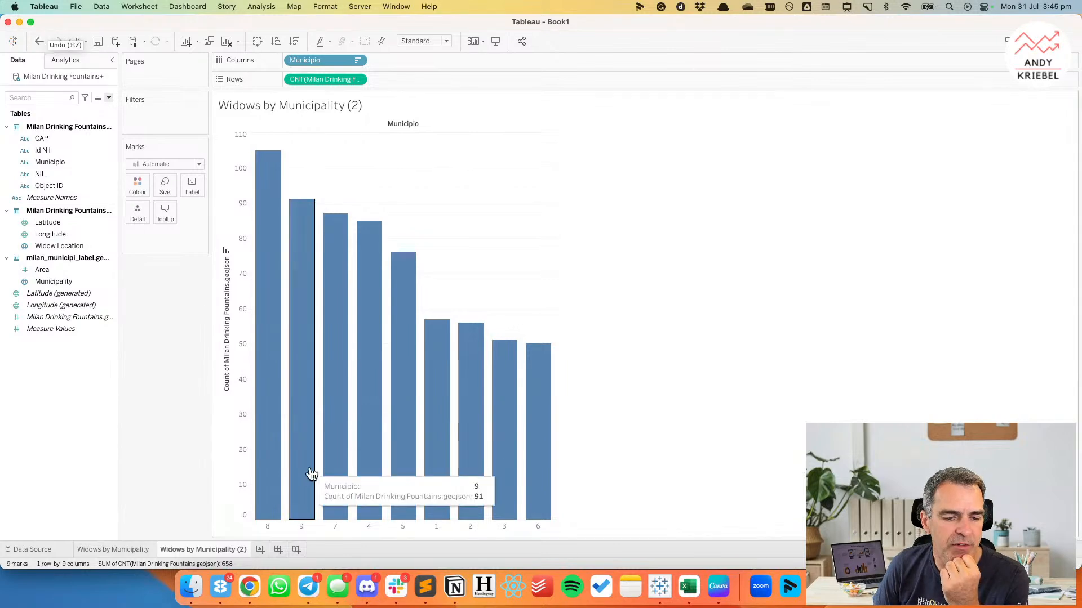
click(29, 41)
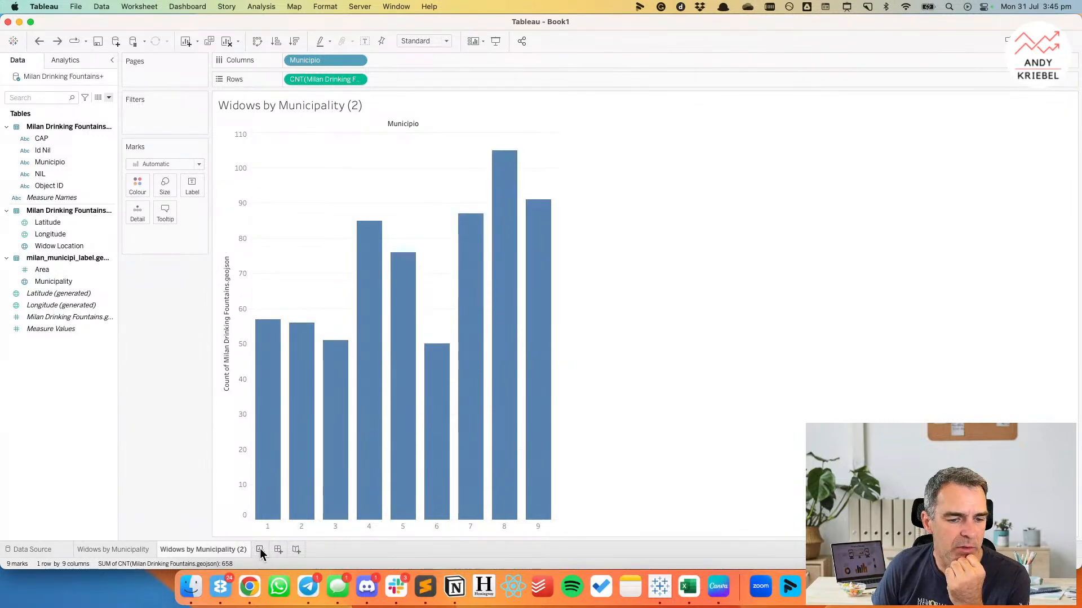
On a new worksheet, build a horizontal bar chart of the fountain count by NIL, sorted in descending order.
click(259, 550)
drag(57, 176, 228, 195)
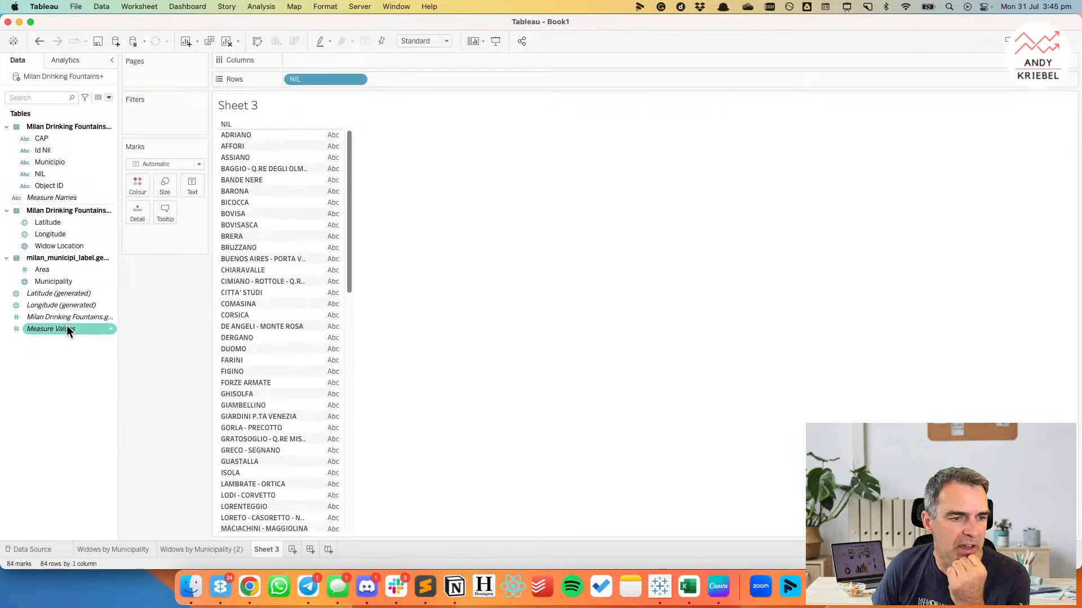
drag(65, 320, 302, 43)
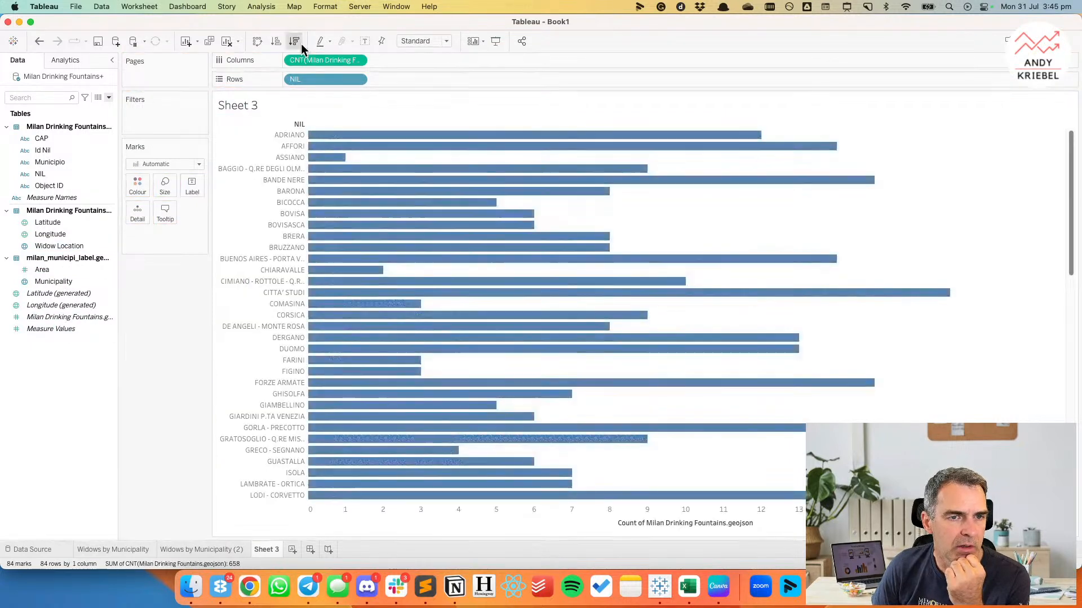
click(302, 43)
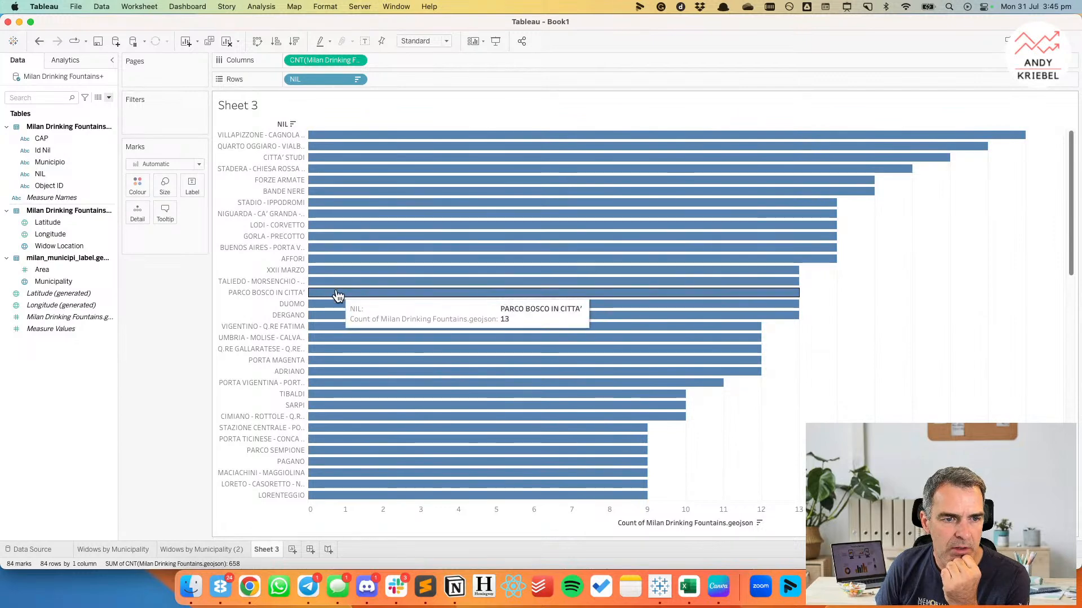
scroll(363, 330, down, 1)
scroll(364, 327, down, 15)
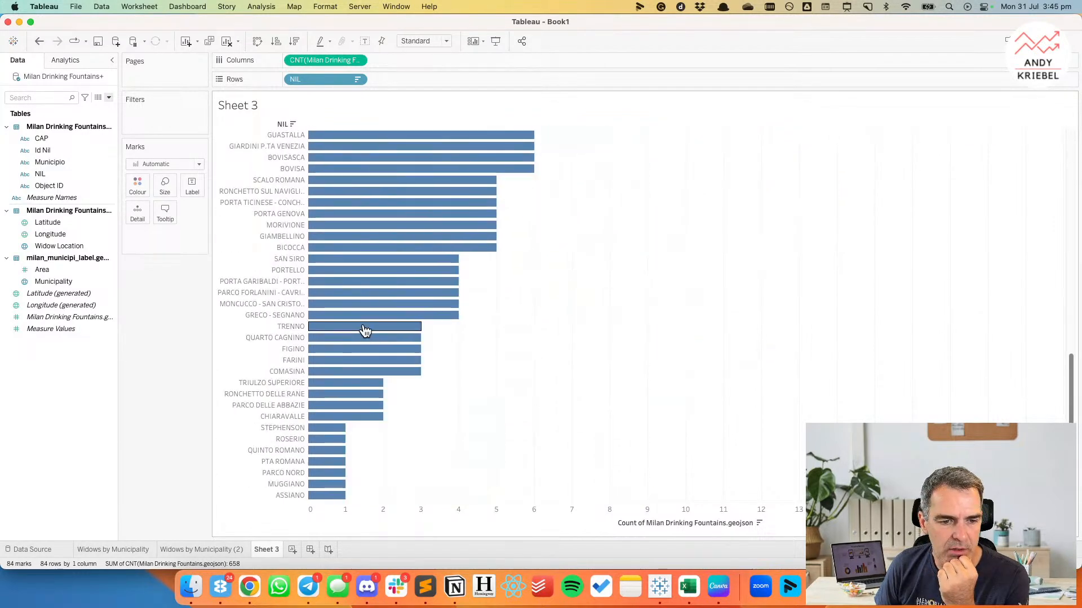
scroll(364, 330, up, 15)
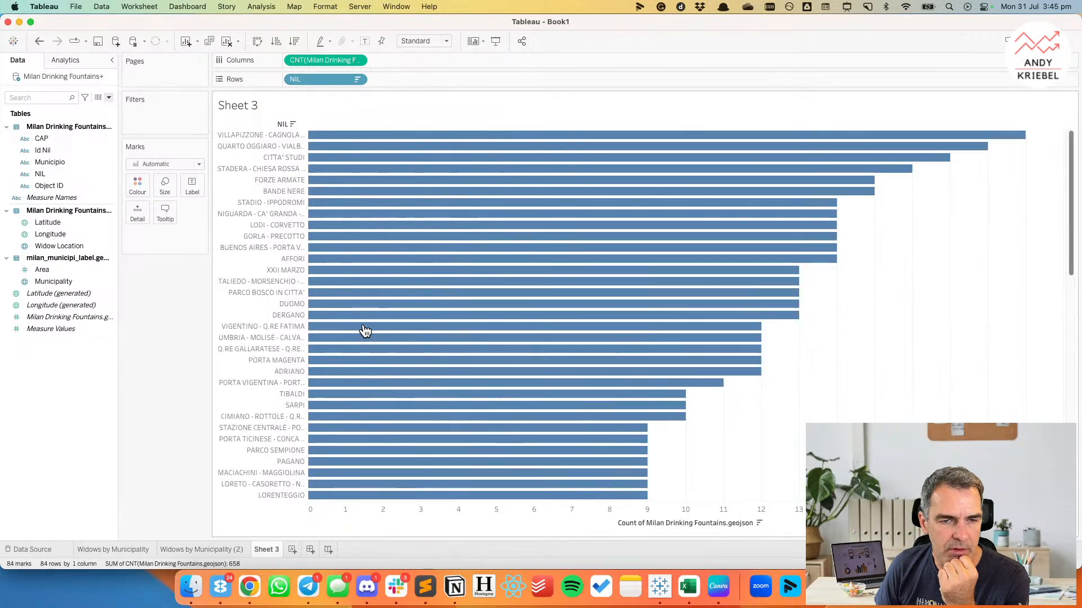
Rename Sheet 3 as Fountains by Name.
double_click(268, 550)
text(Fountains by Name)
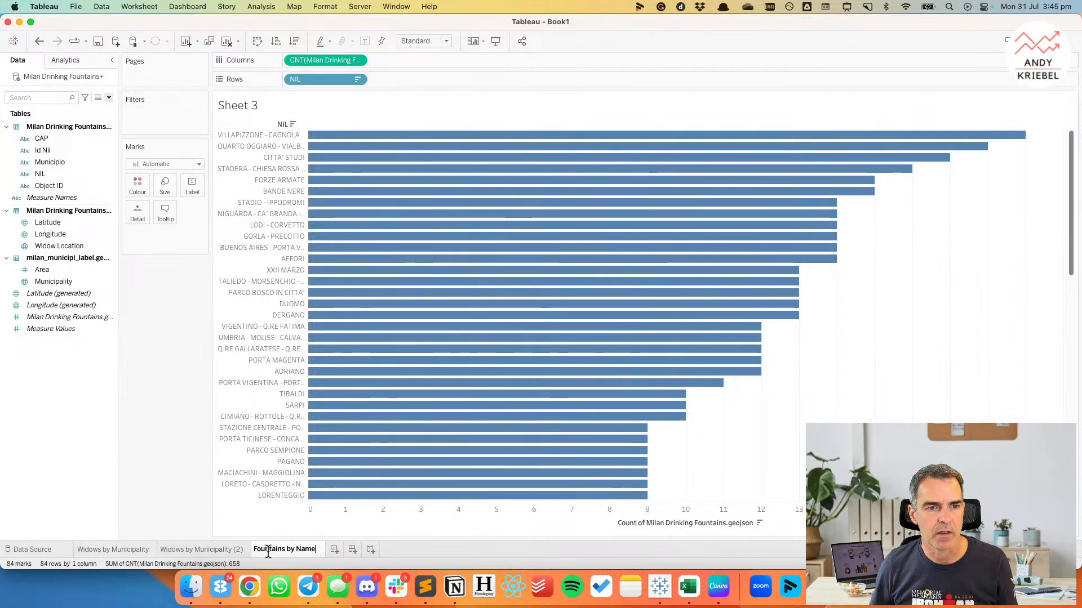
key(Return)
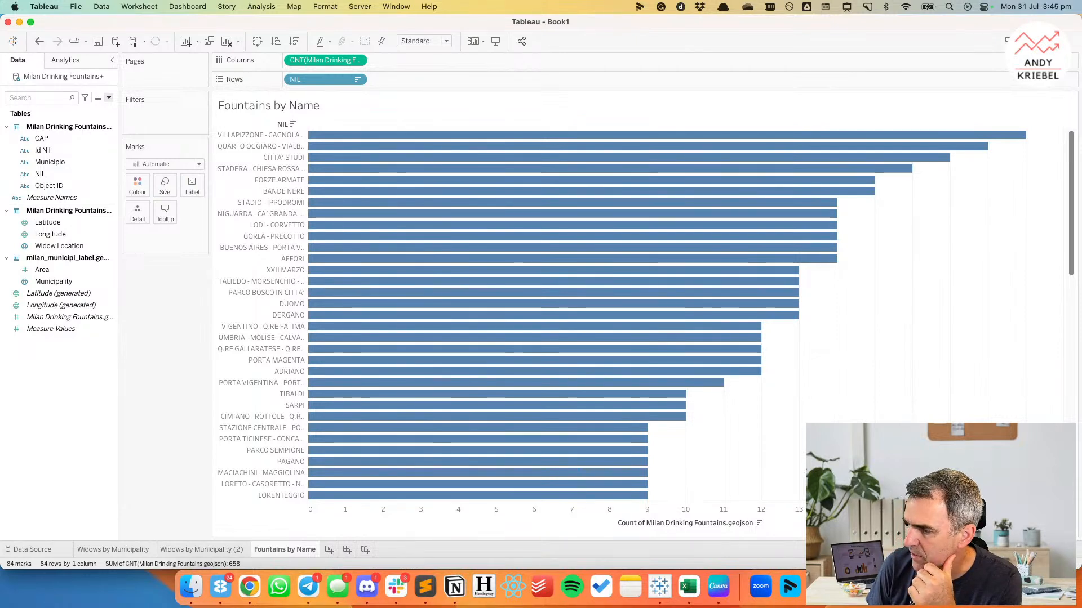
On a new worksheet, plot Widow Location as a point map with Object ID as a detail.
mouse_move(539, 435)
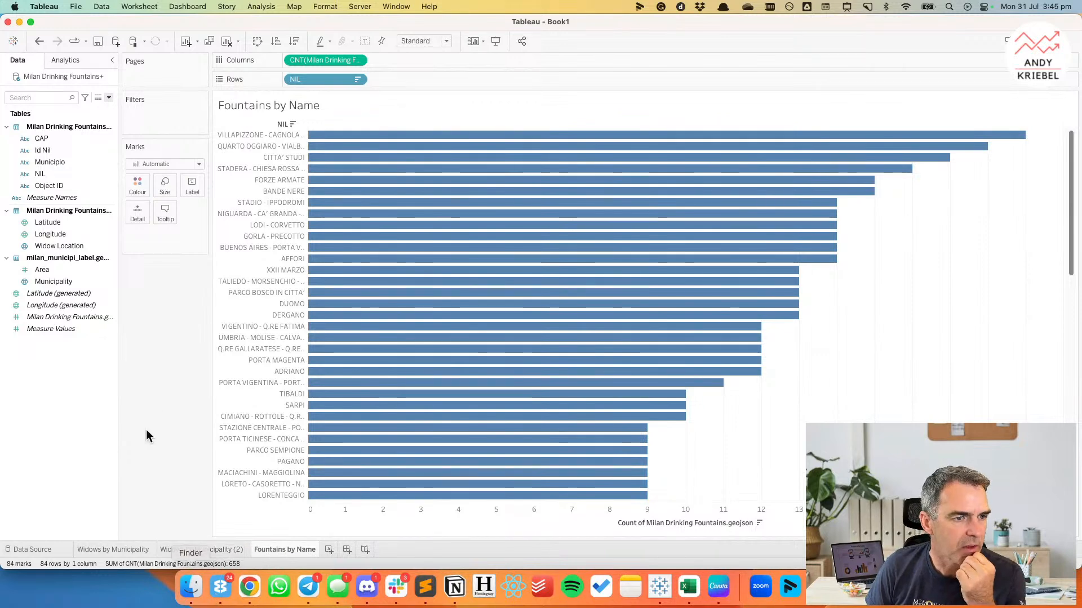
click(329, 550)
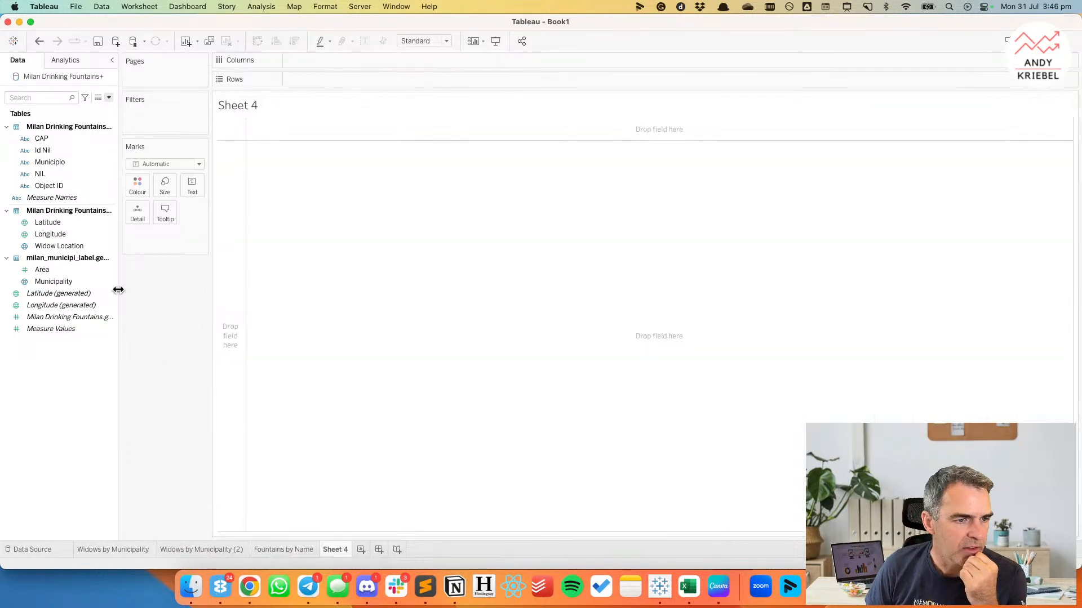
double_click(67, 245)
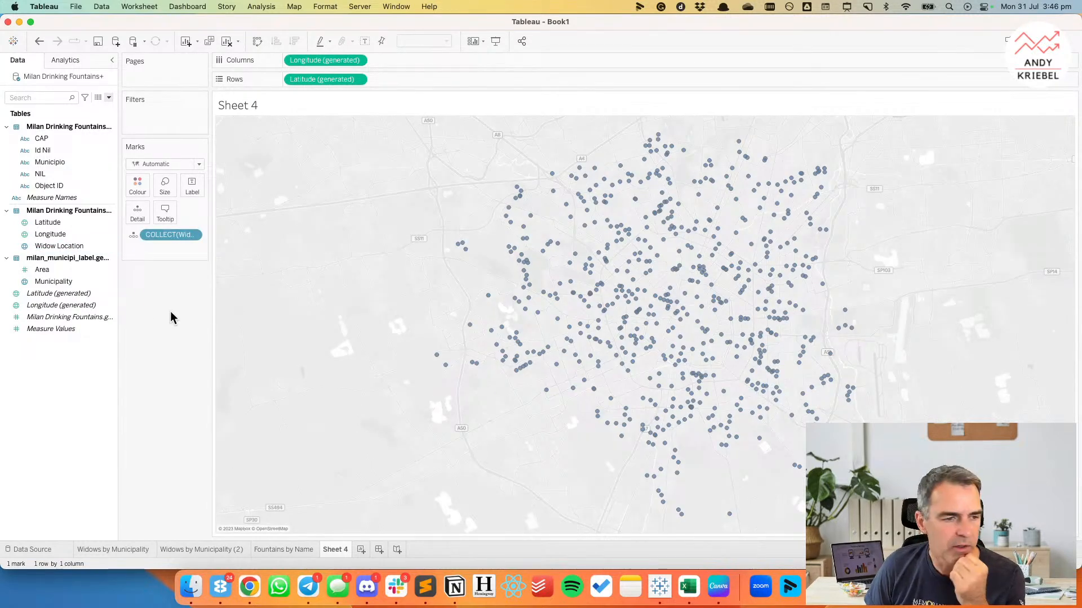
drag(49, 188, 134, 213)
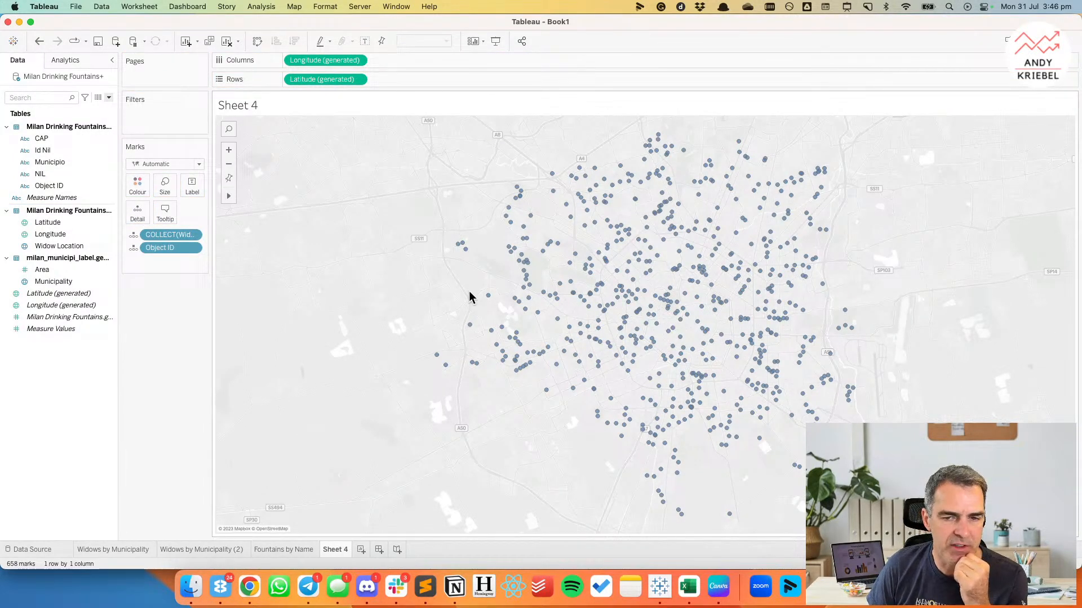
Try sizing the map points by the count of Milan Drinking Fountains.geojson, and take that field off again.
drag(56, 317, 167, 184)
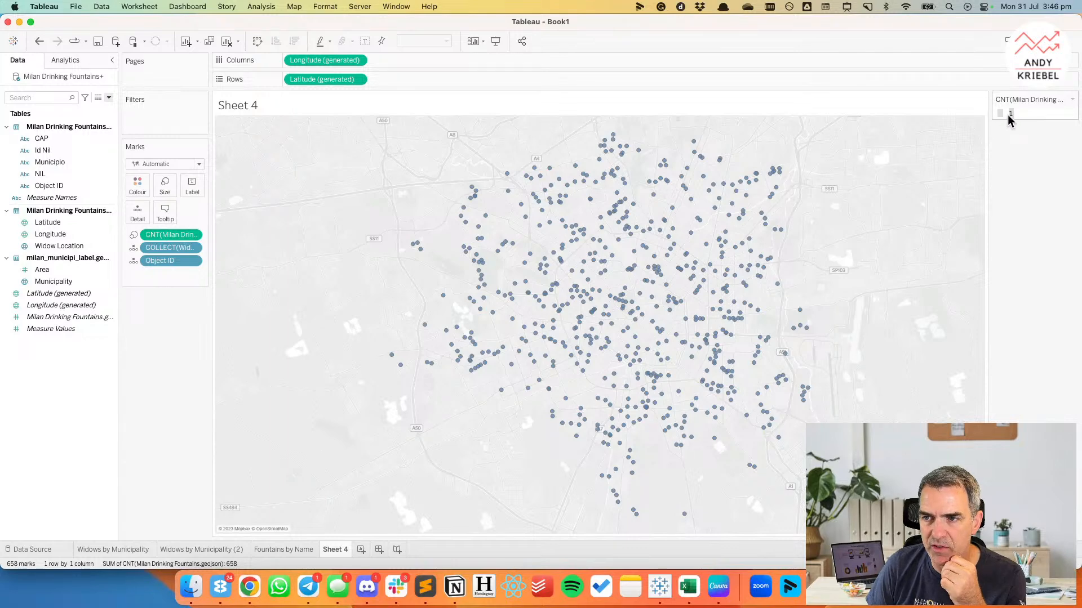
drag(164, 235, 159, 332)
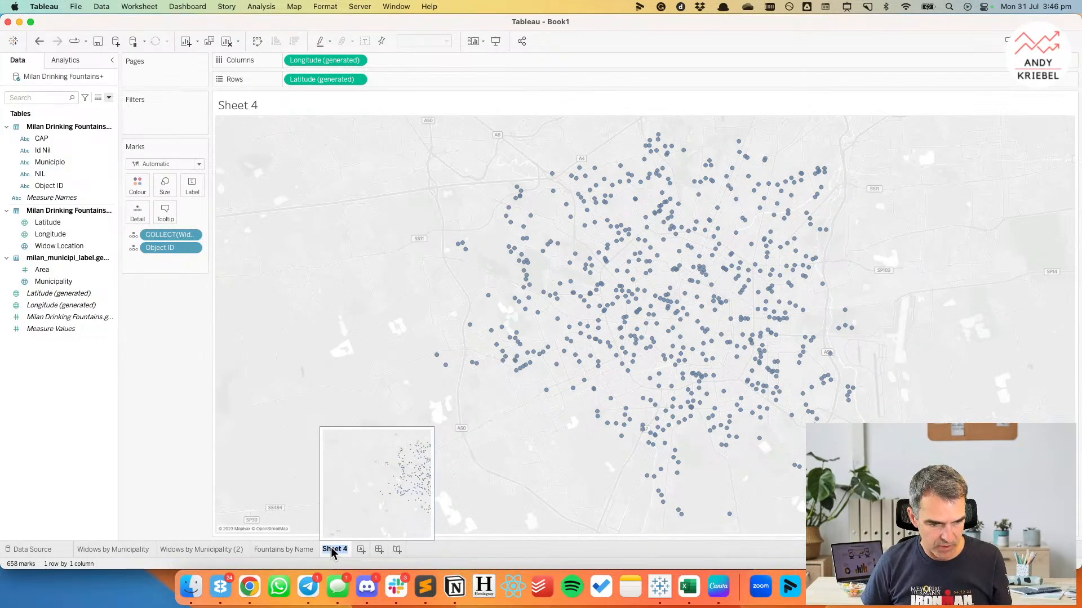
Rename Sheet 4 as Widow Locations.
text(Widow )
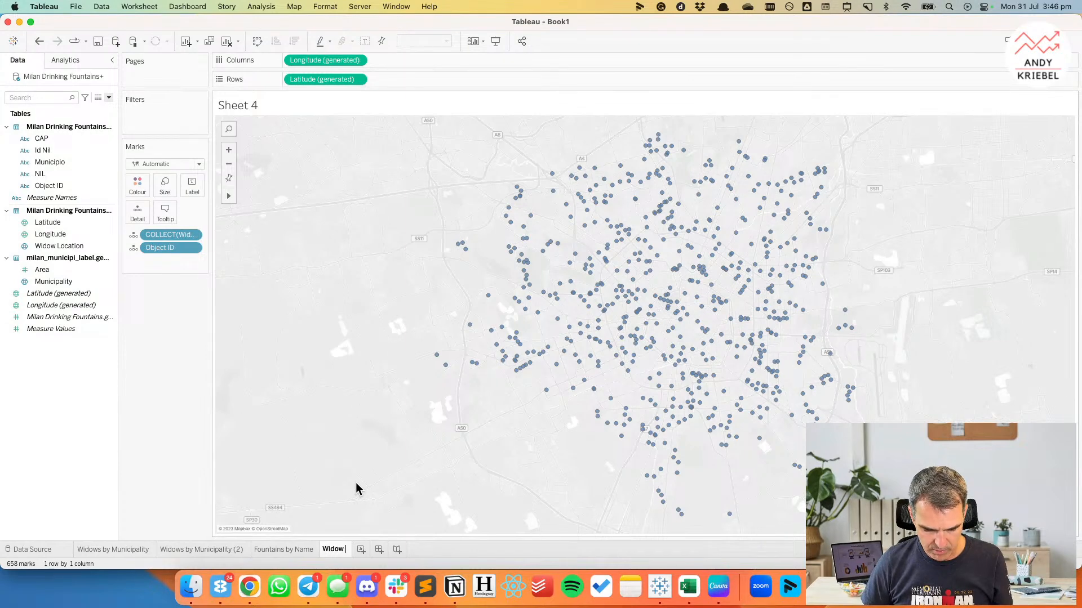
text(Locations)
key(Return)
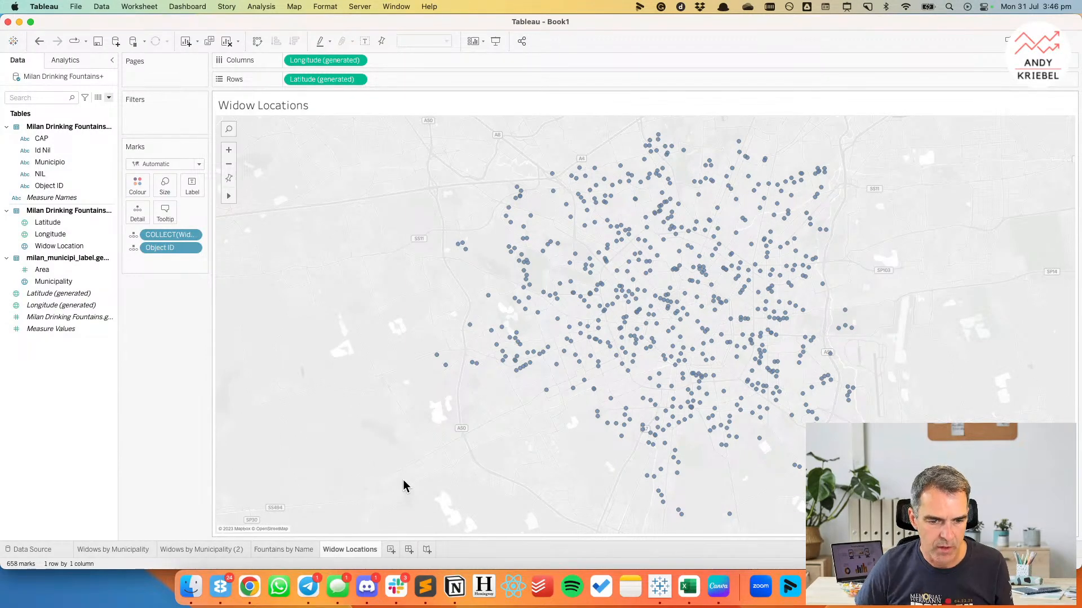
Add a new worksheet, and quit the background apps with notifications, including Discord, Slack, Messages and Telegram.
click(390, 550)
right_click(366, 586)
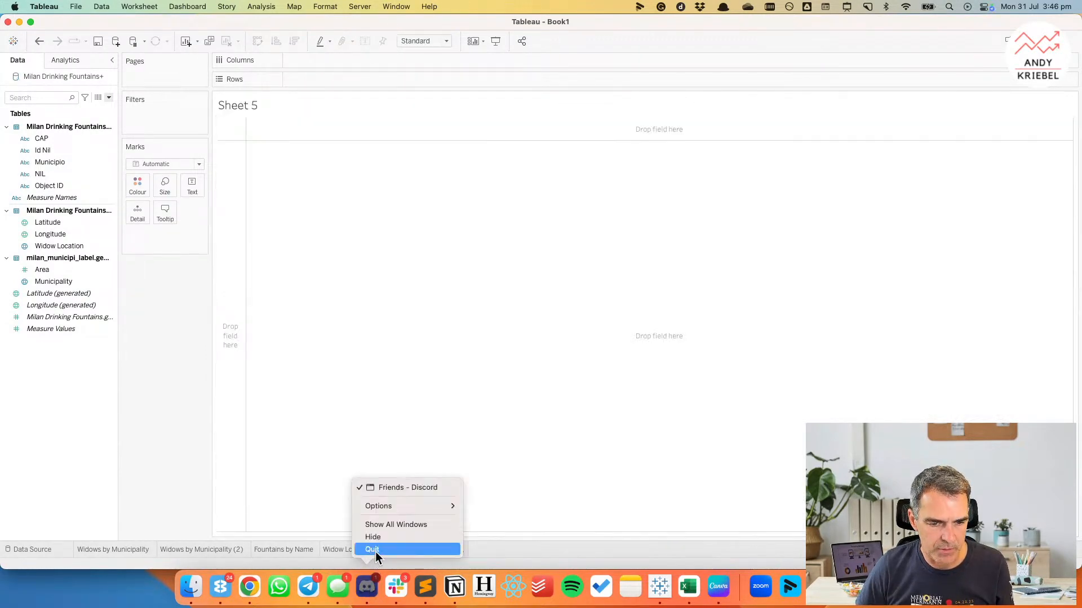
right_click(395, 586)
click(398, 551)
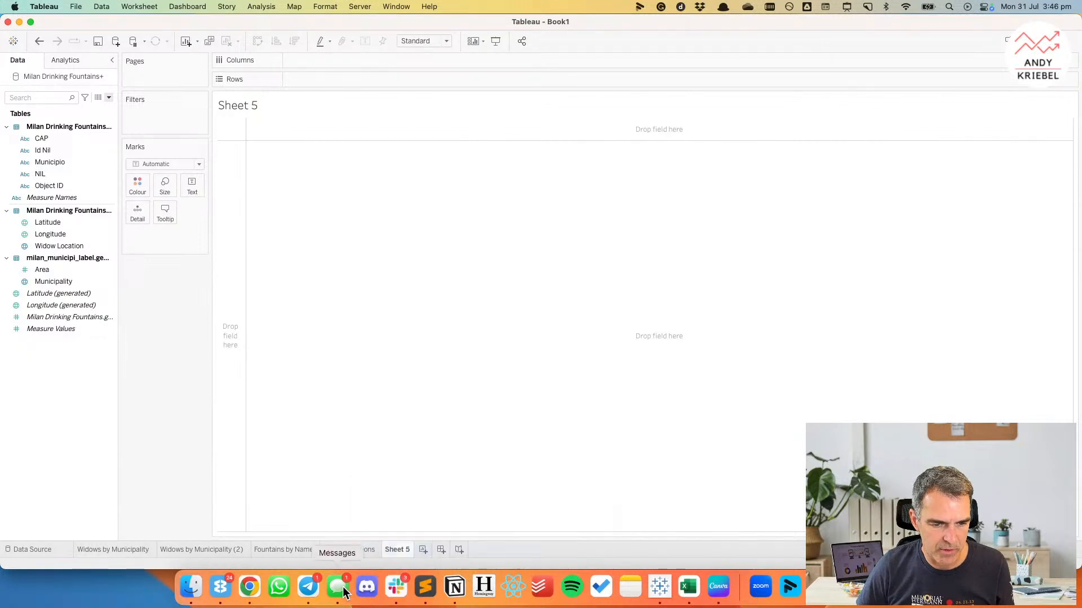
right_click(341, 586)
click(349, 550)
right_click(308, 586)
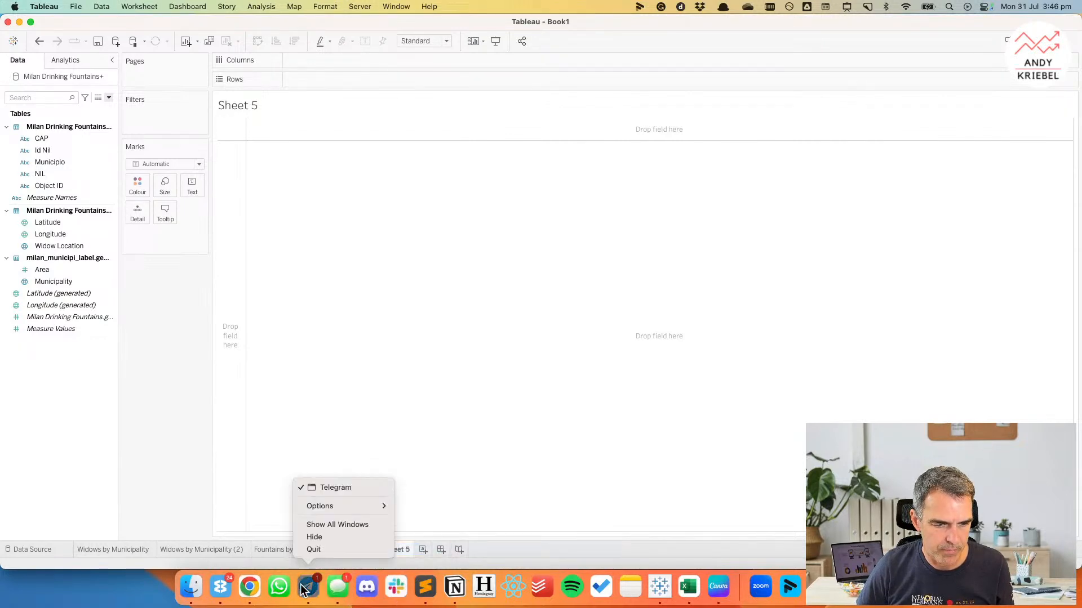
click(313, 549)
right_click(248, 587)
click(232, 549)
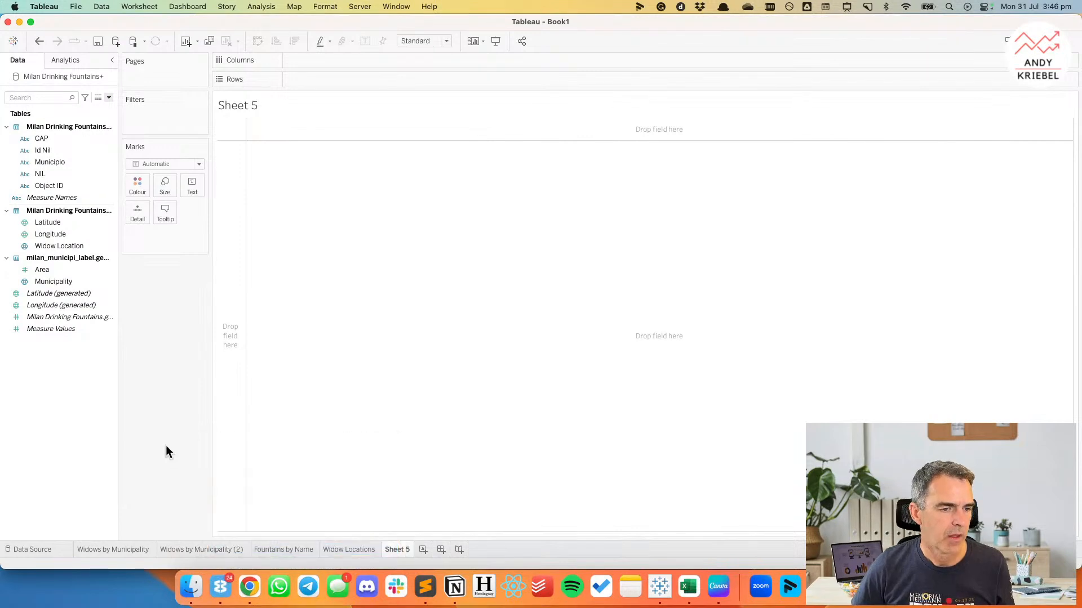
Create a float parameter named Hex Adjuster with the default value 1 and all values allowed, and show its control on Sheet 5.
right_click(78, 397)
click(119, 404)
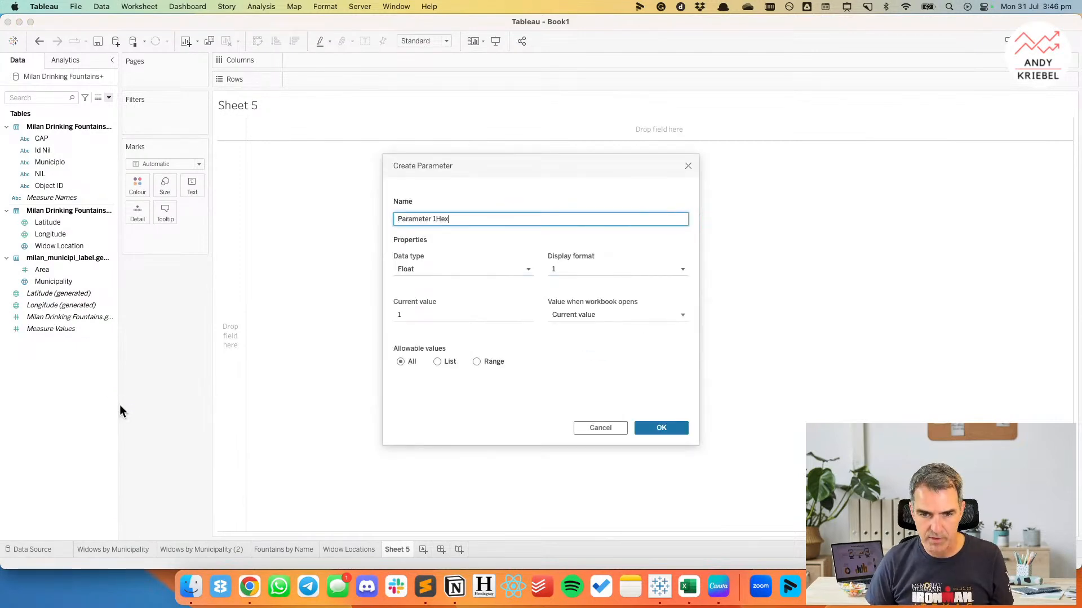
key(super+a)
text(H)
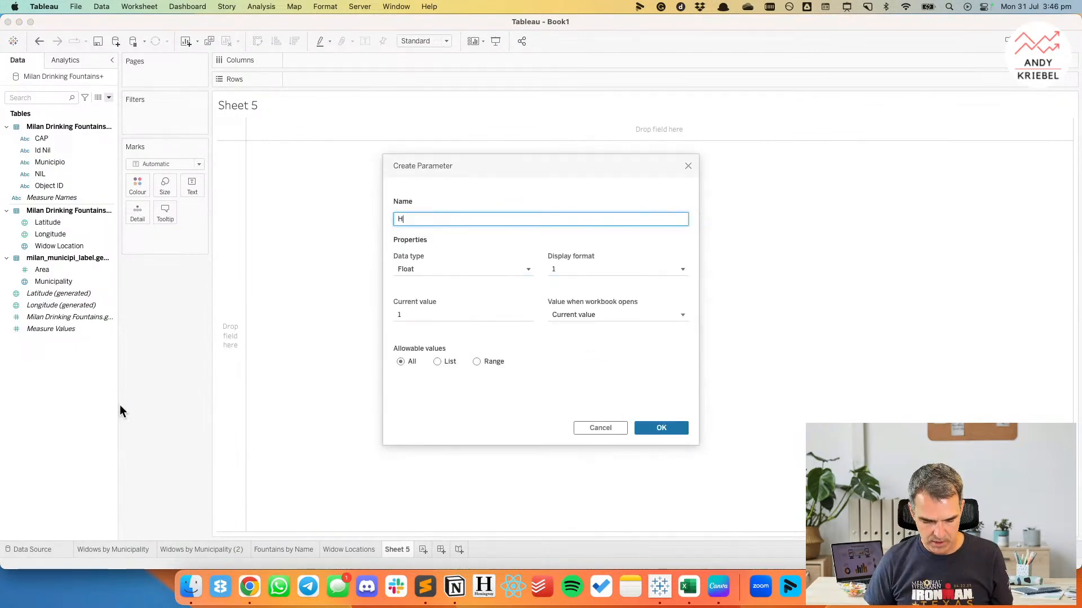
text(ex )
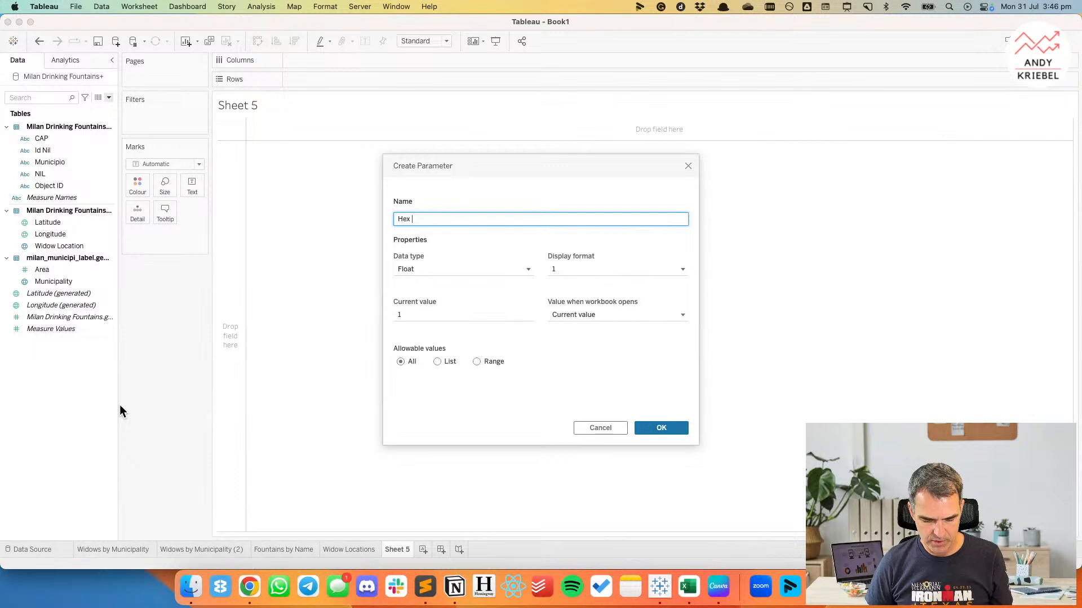
text(Adjuster)
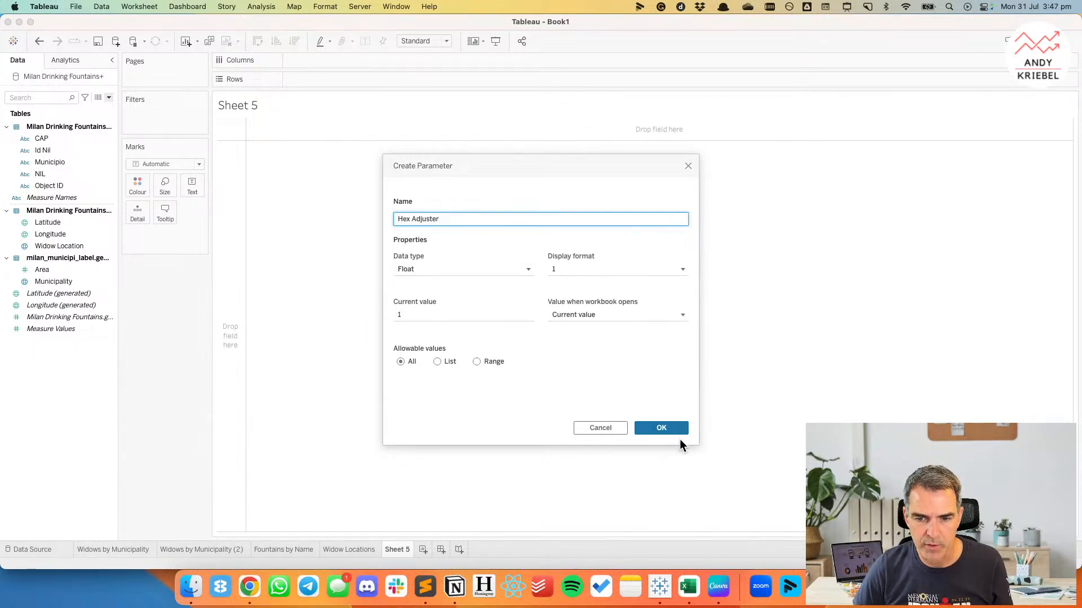
click(663, 428)
right_click(51, 535)
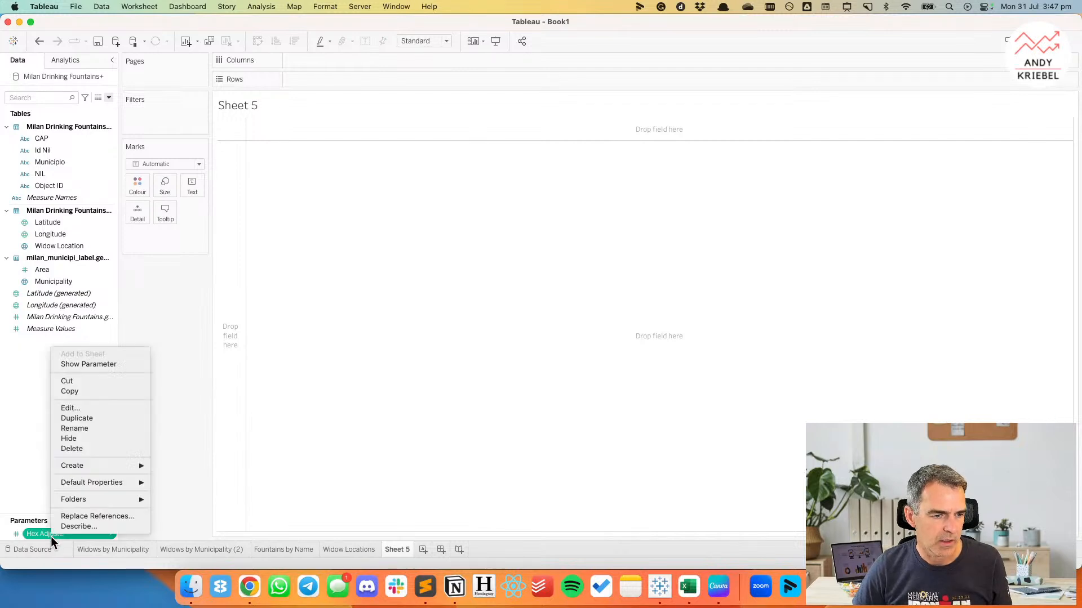
click(95, 362)
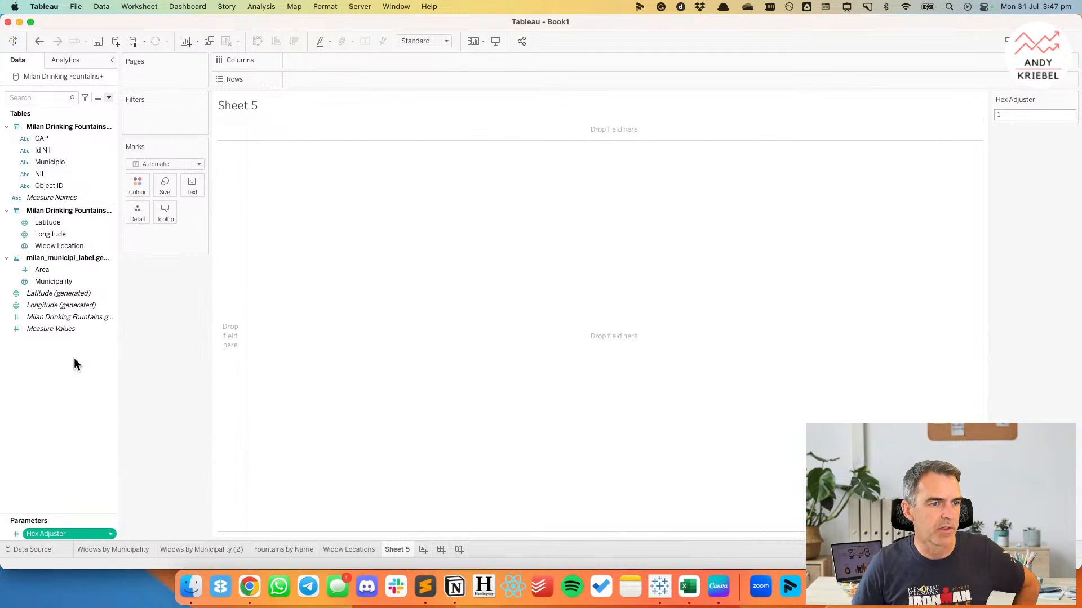
Create a calculated field named Hex X with the formula HEXBINX([Longitude],[Latitude]).
right_click(73, 358)
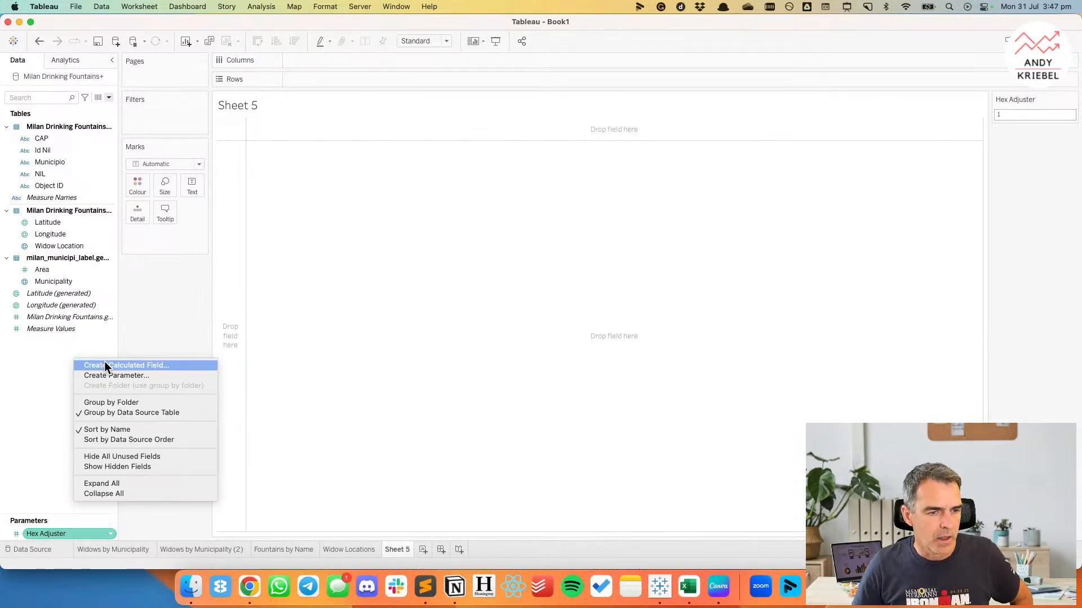
click(104, 366)
text(Hex X)
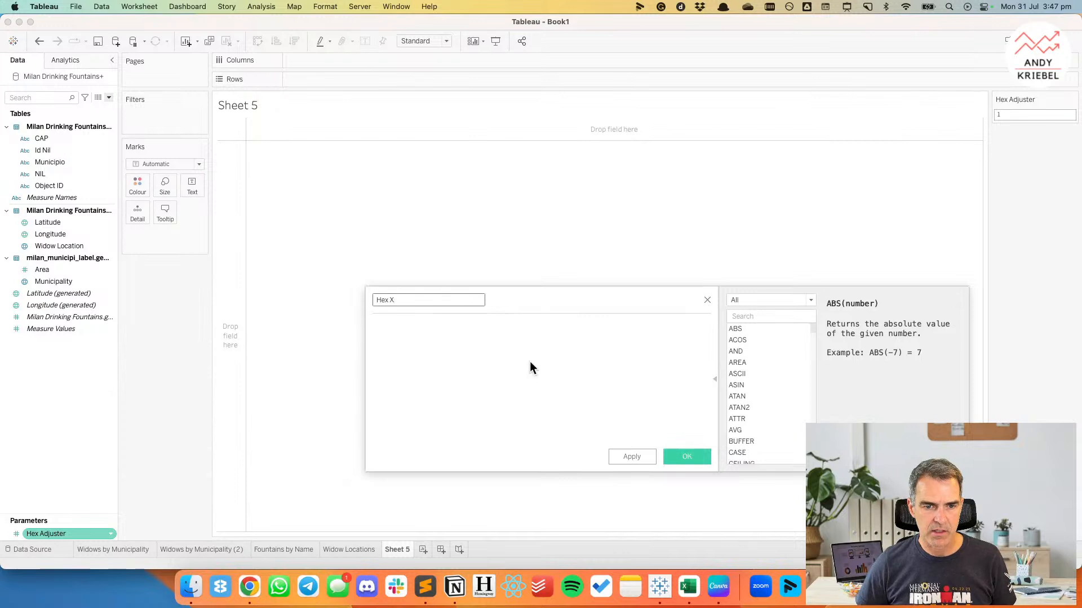
click(468, 356)
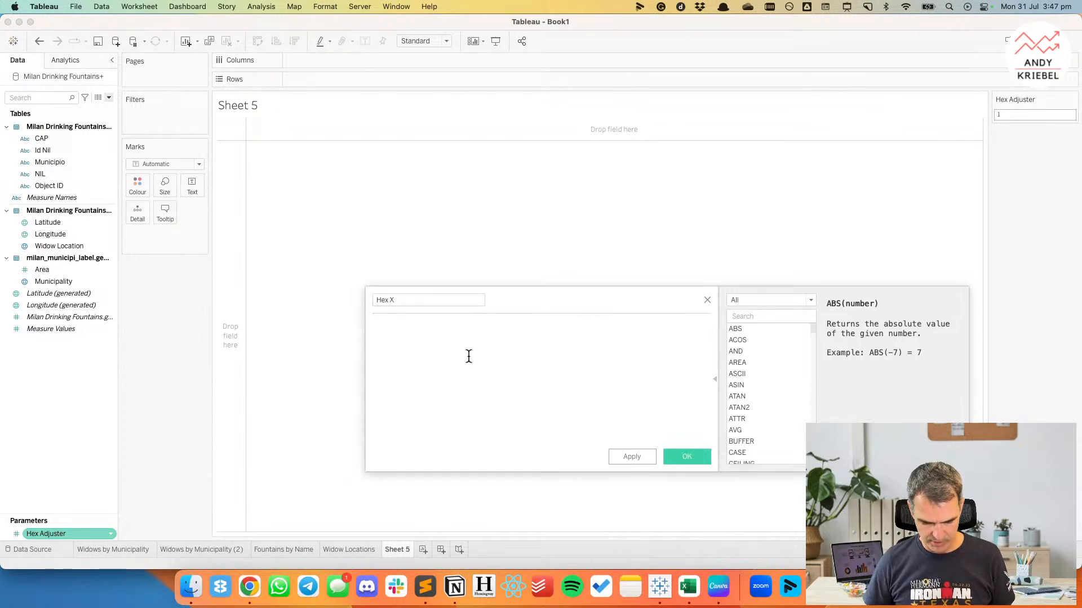
text(hex)
key(Down)
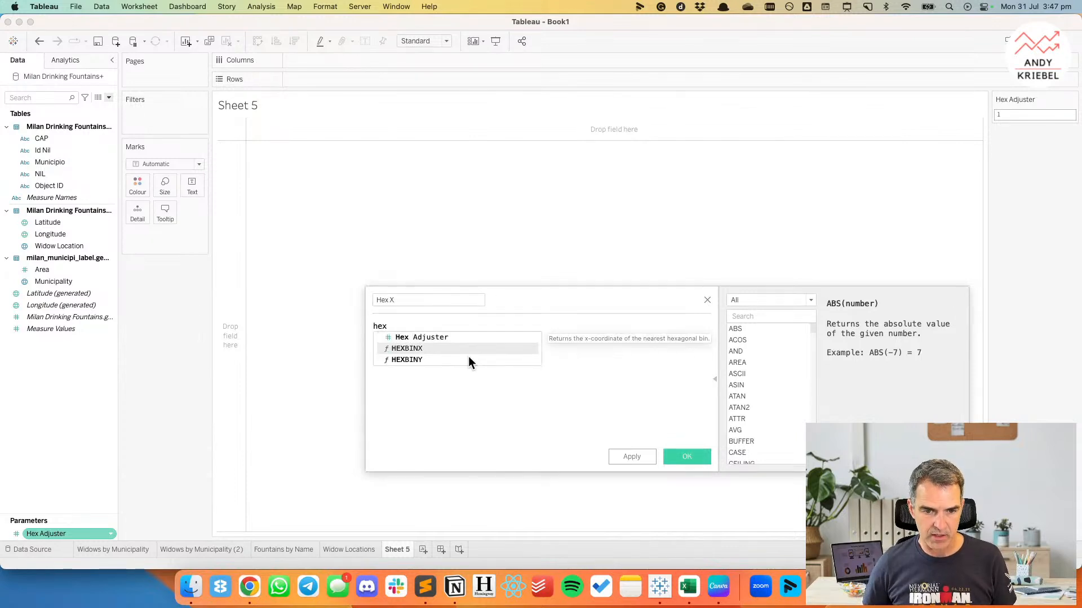
key(Return)
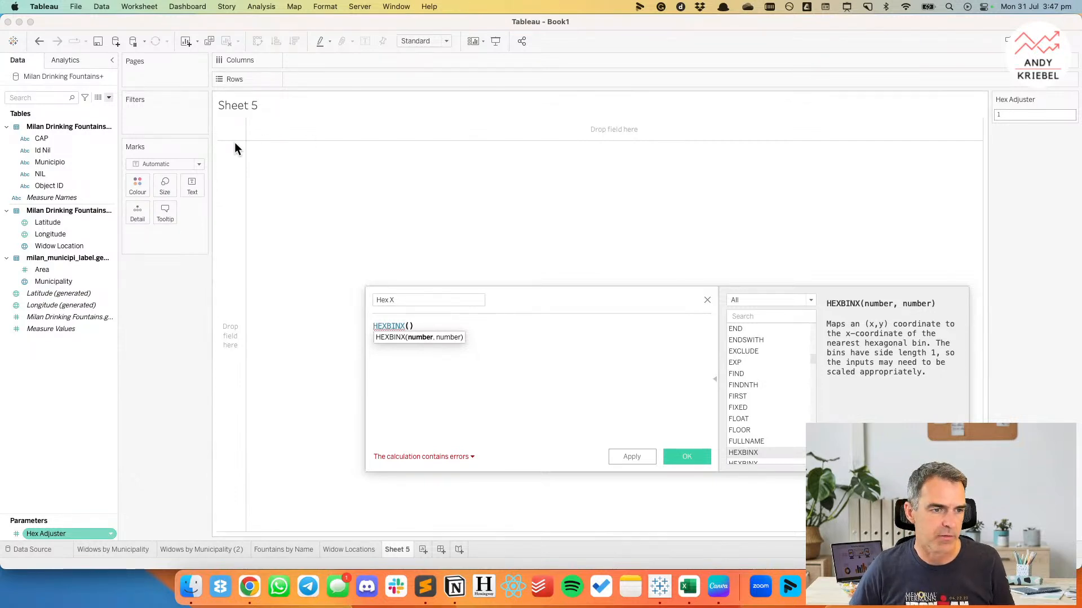
drag(42, 234, 407, 340)
text(,)
drag(48, 222, 462, 338)
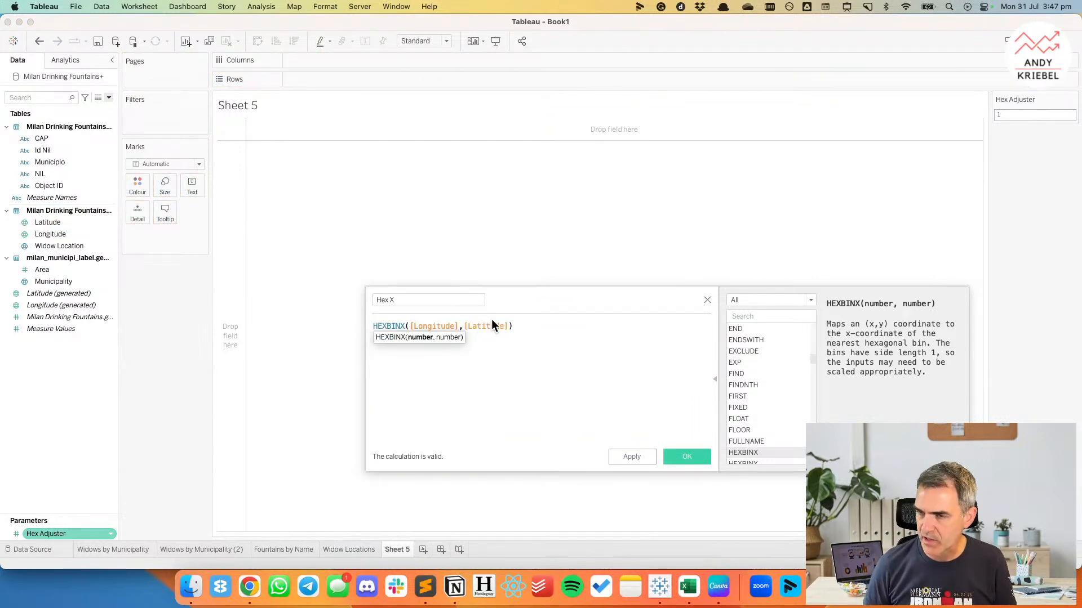
Multiply both coordinates in the Hex X formula by [Hex Adjuster], divide the function's result by [Hex Adjuster], and save the calculation.
text(*hex)
key(Return)
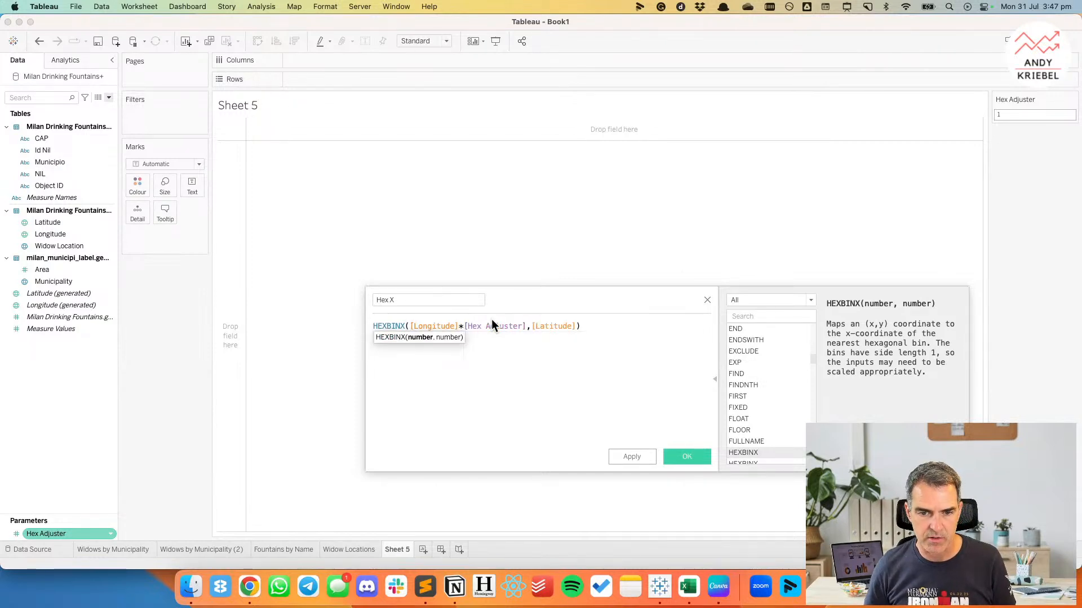
key(End)
key(Left)
text(*hex)
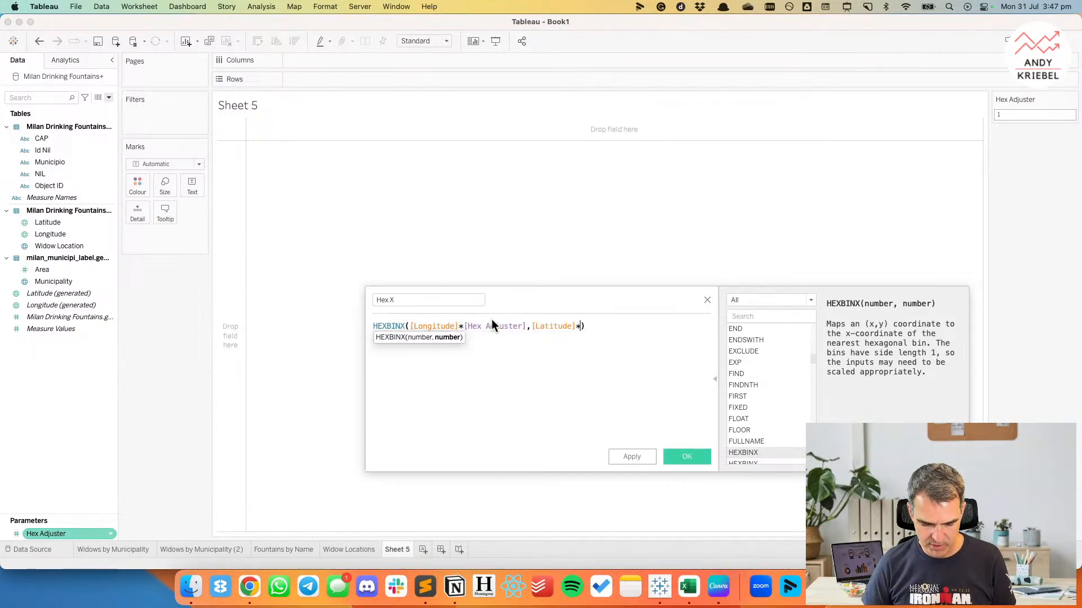
key(Return)
key(Return)
text(/)
key(Return)
text(hex)
key(Return)
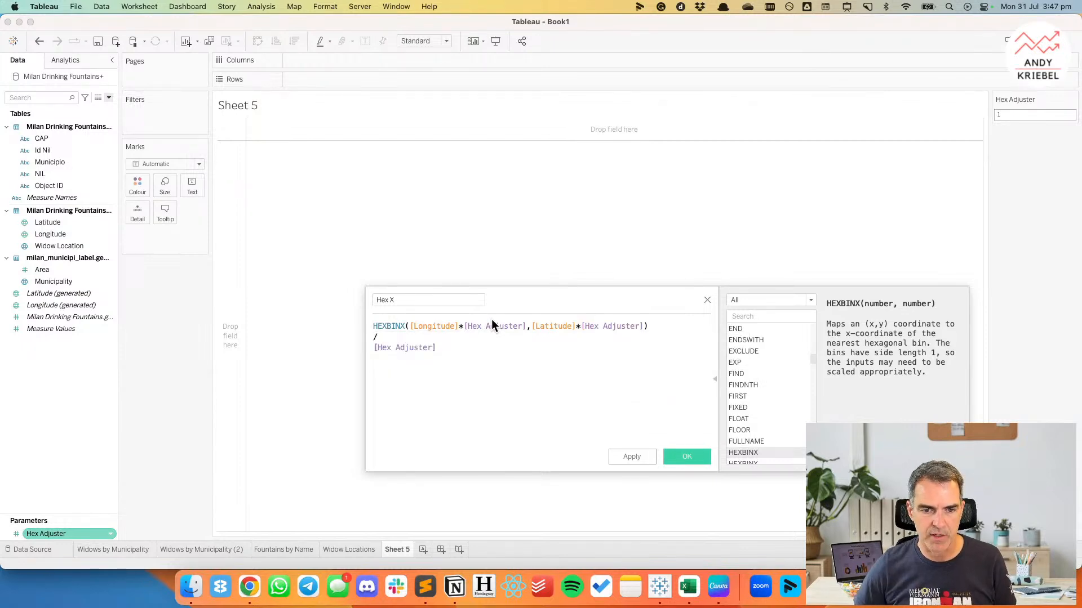
click(680, 456)
Assign the Longitude geographic role to the Hex X field.
click(17, 295)
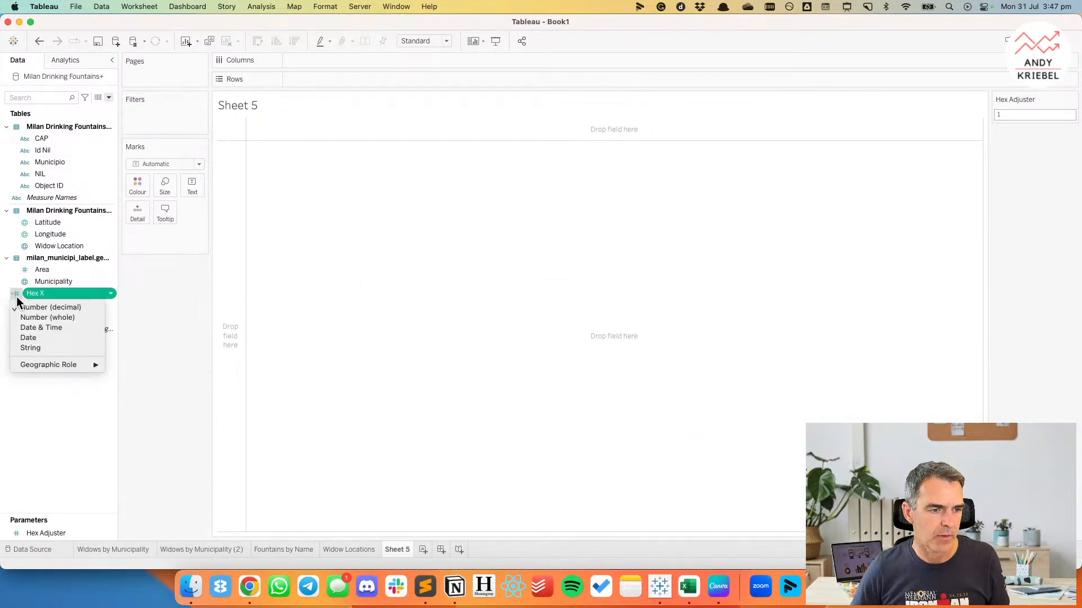
click(190, 390)
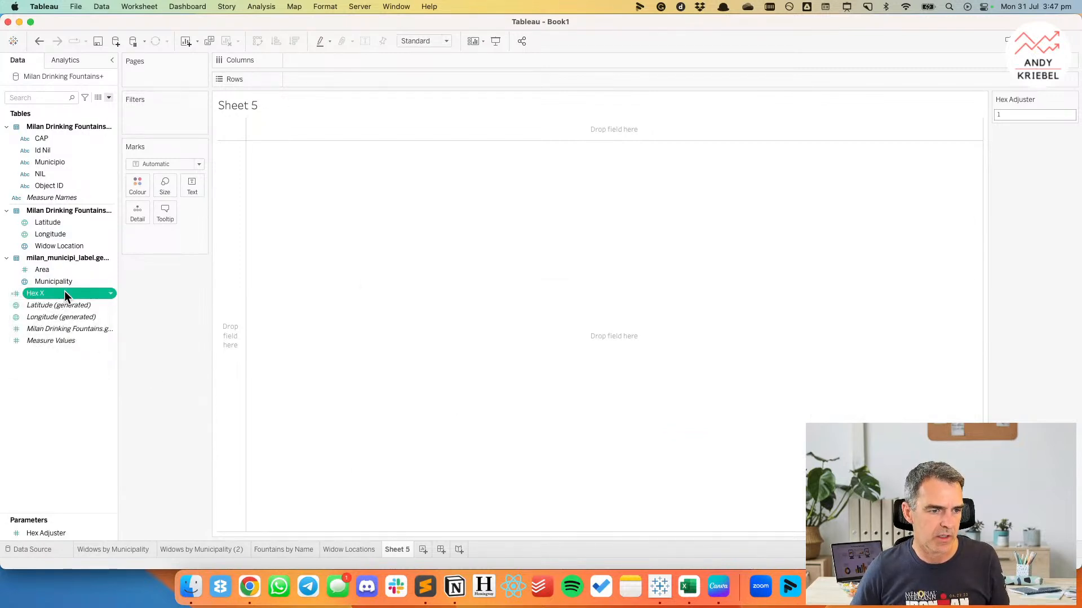
click(16, 294)
mouse_move(50, 366)
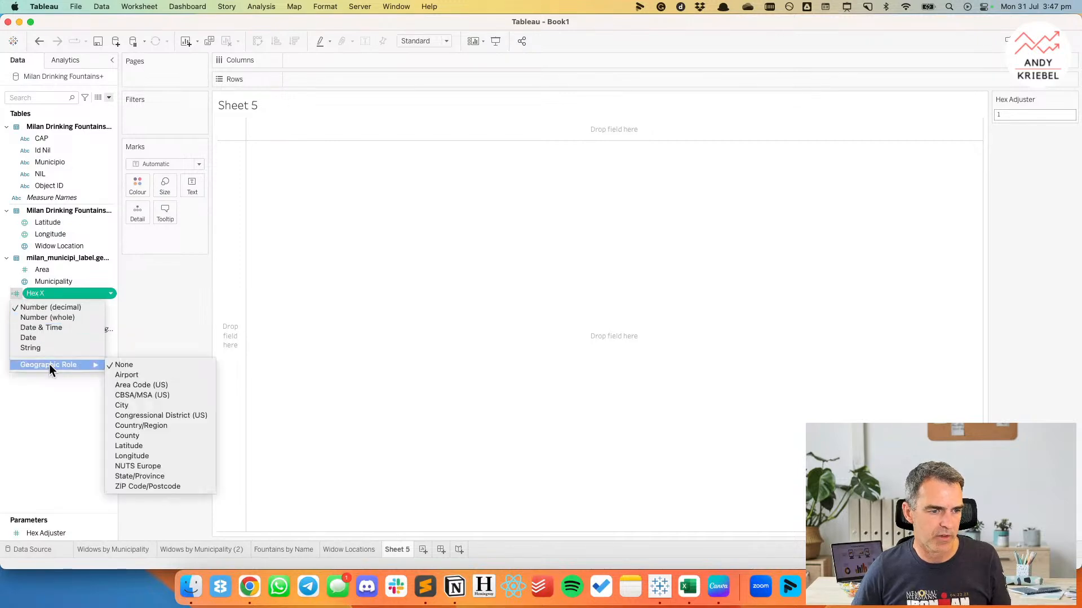
click(170, 456)
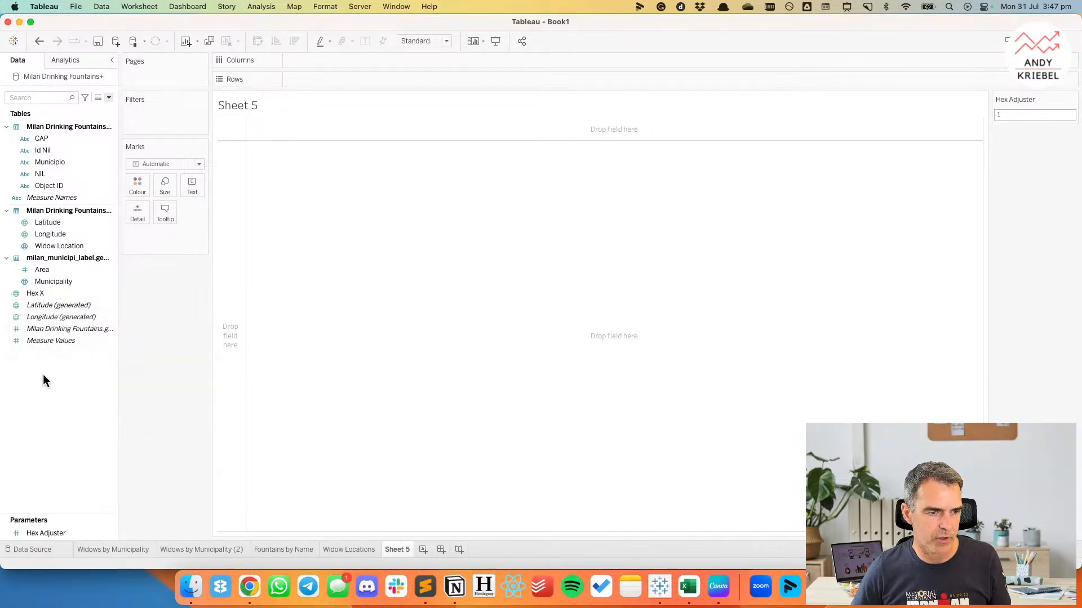
Duplicate the Hex X field and assign the copy the Latitude geographic role.
click(36, 294)
right_click(36, 295)
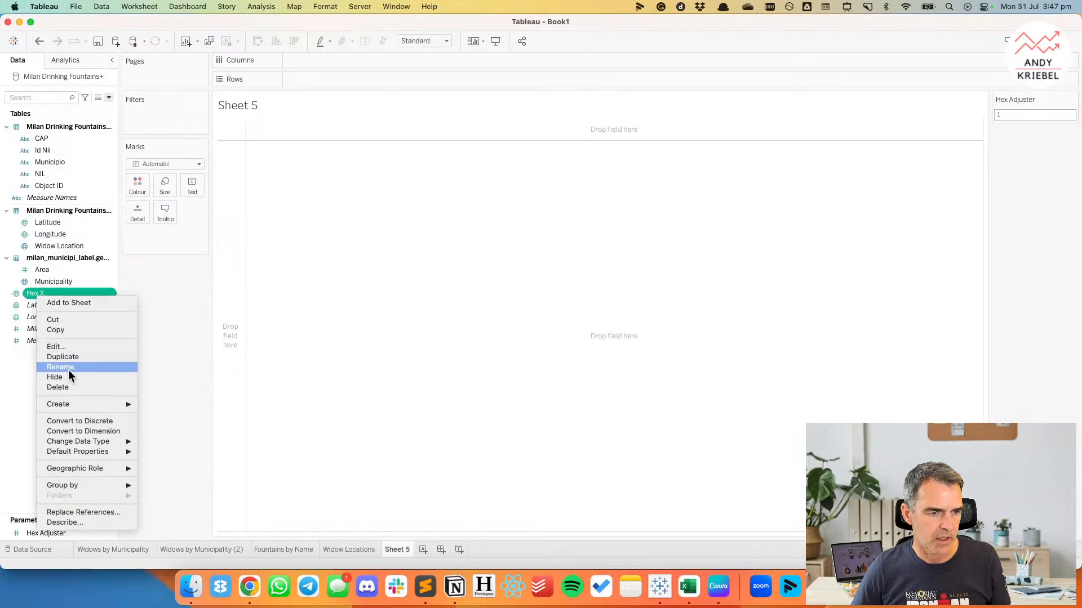
click(68, 360)
click(16, 306)
mouse_move(55, 378)
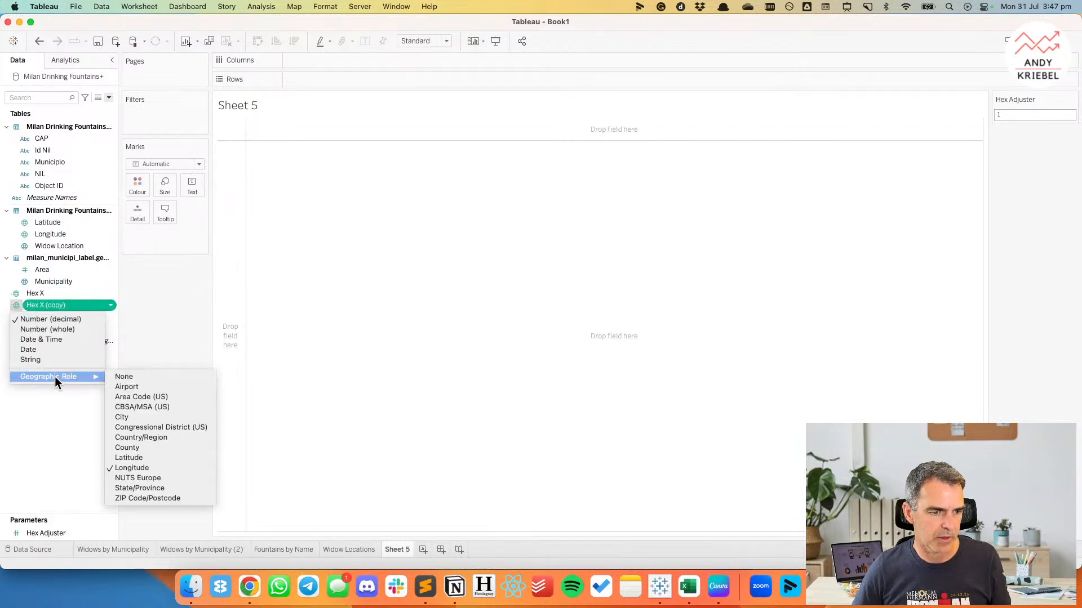
click(138, 457)
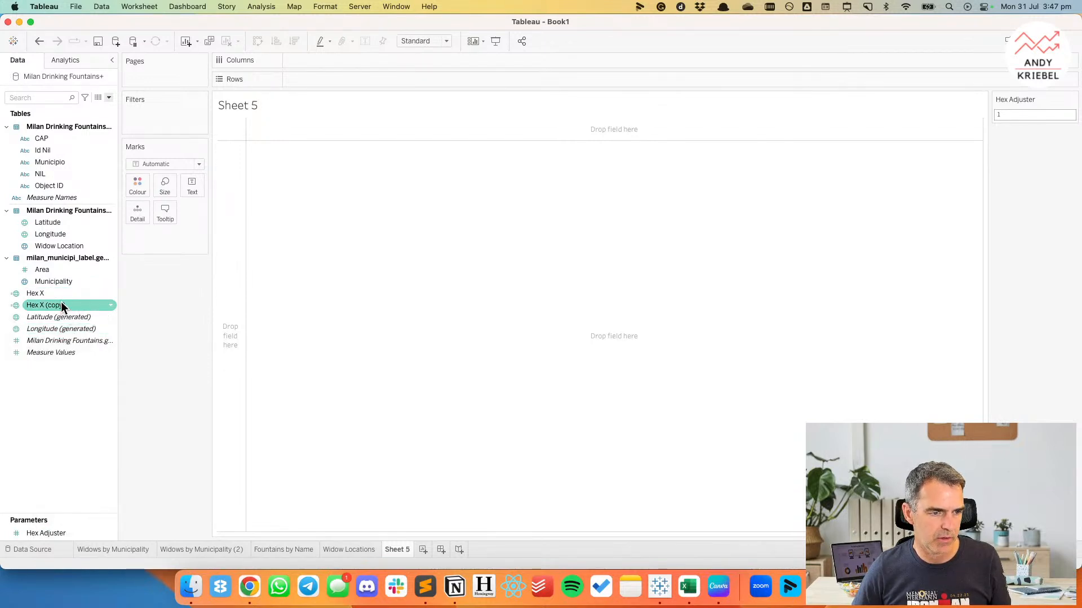
Rename the Hex X copy as Hex Y and change its function to HEXBINY.
right_click(62, 304)
click(79, 354)
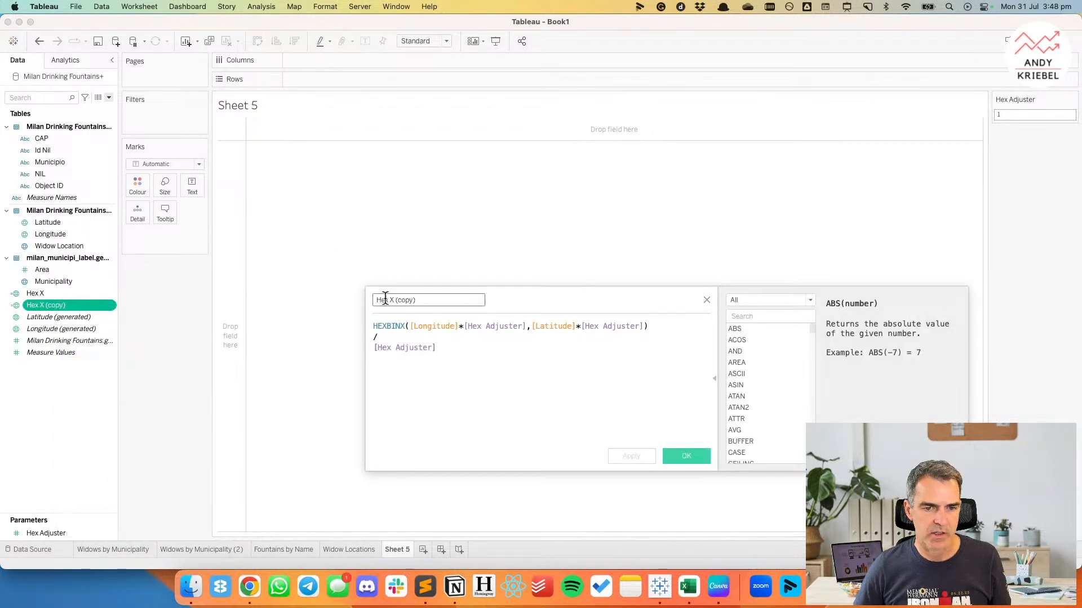
drag(389, 299, 467, 300)
text(Y)
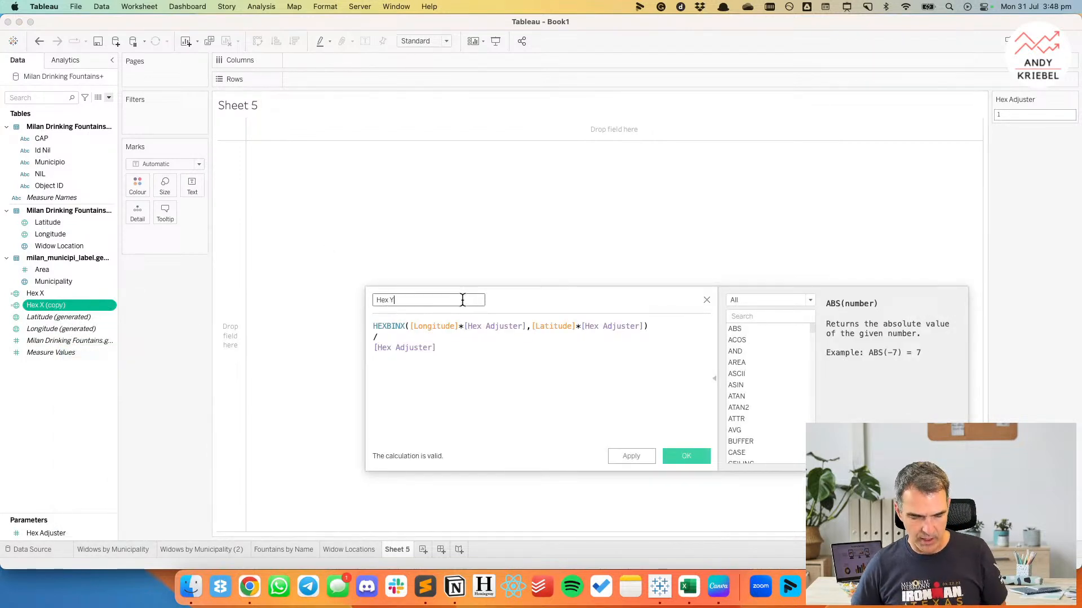
click(404, 326)
key(BackSpace)
text(Y)
click(432, 379)
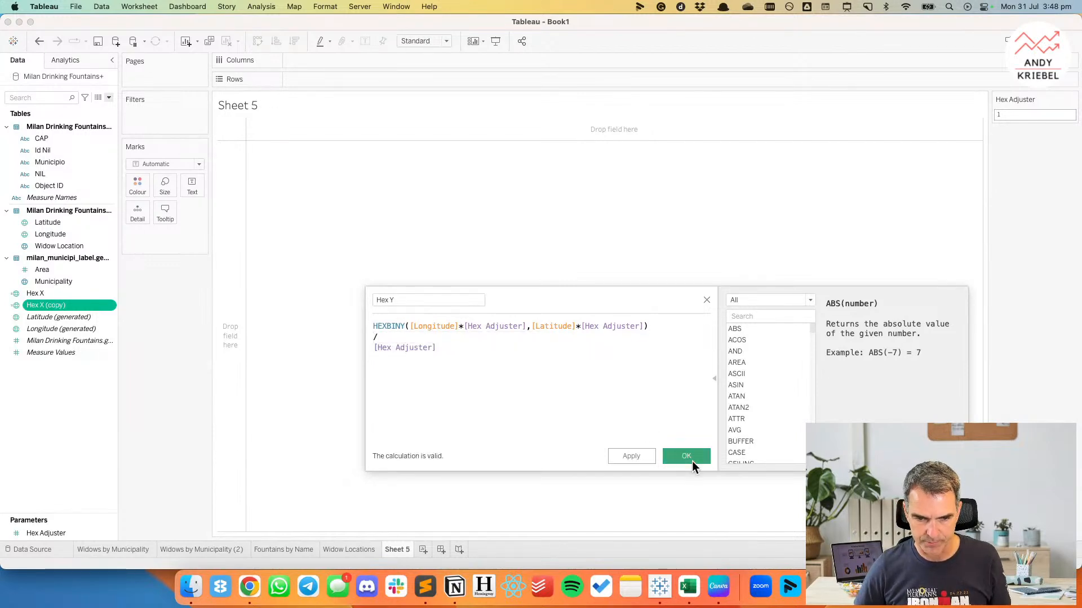
click(686, 456)
Map the average Hex X against the average Hex Y, and colour the marks by the Milan Drinking Fountains count.
double_click(59, 294)
double_click(53, 304)
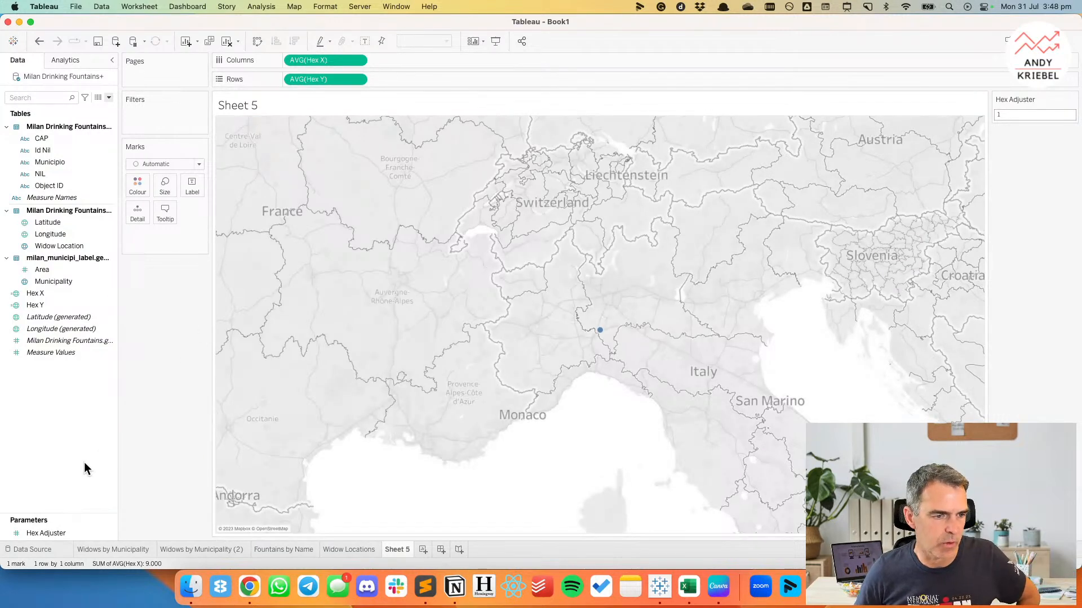
drag(50, 341, 137, 185)
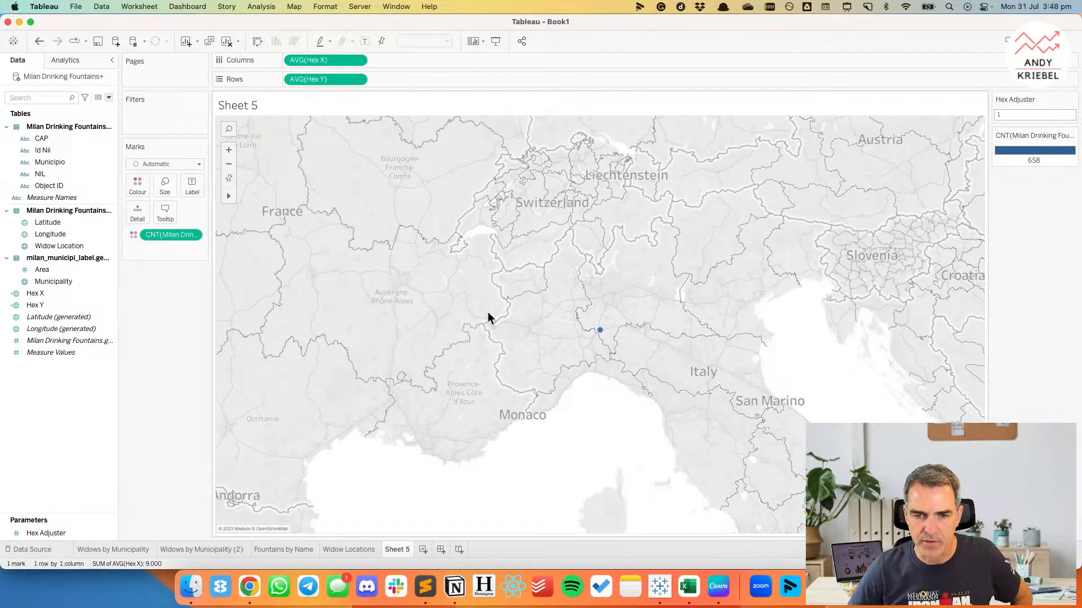
Try Hex Adjuster values of 100 and 10,000 on the averaged map, and clear the sheet.
click(1028, 115)
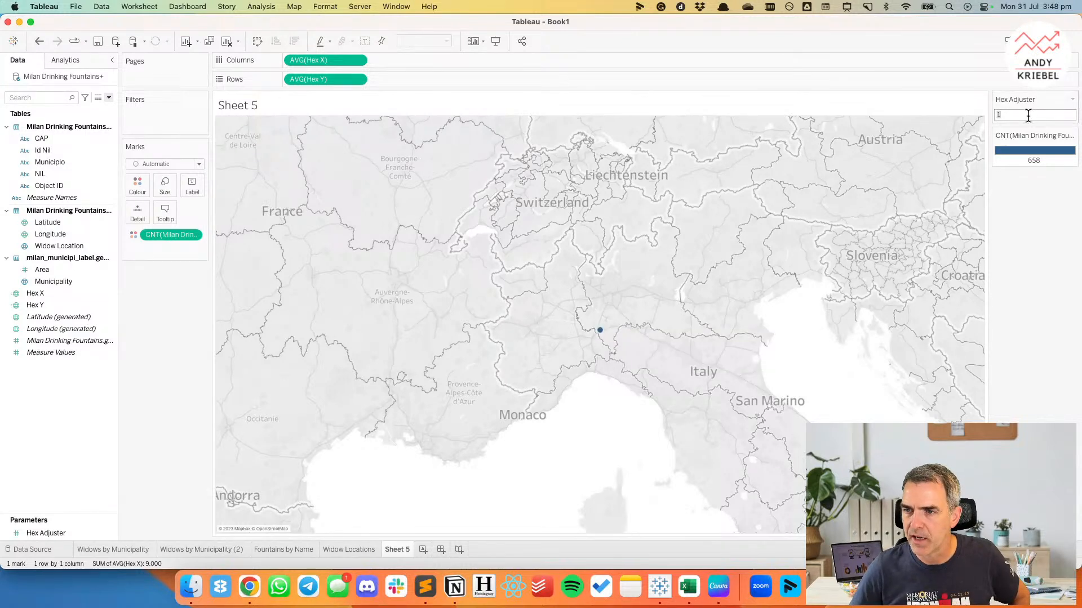
text(100)
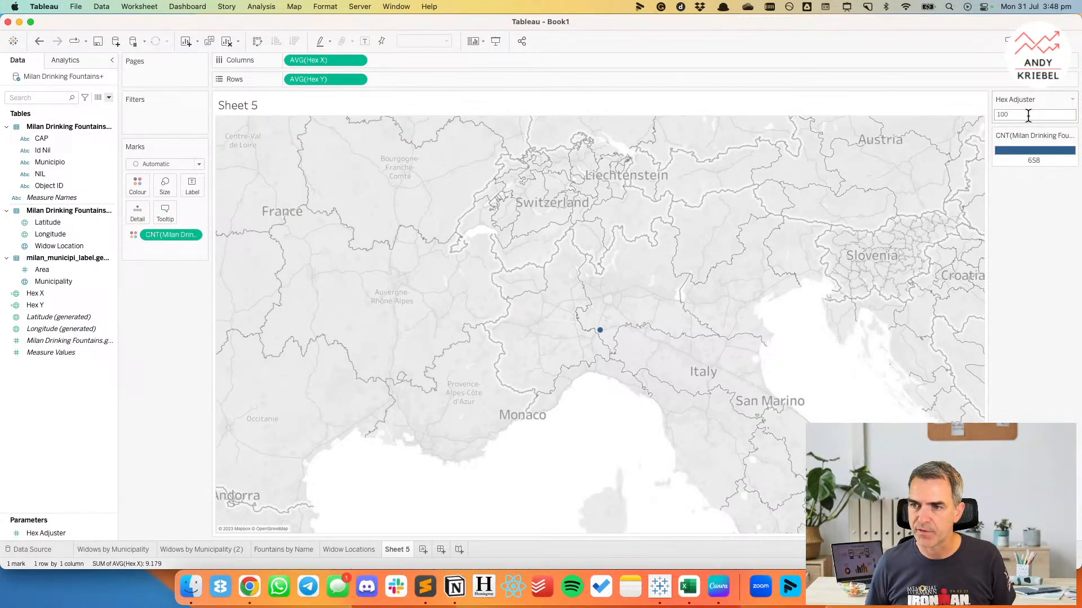
key(Return)
double_click(1028, 116)
text(10.000)
key(Return)
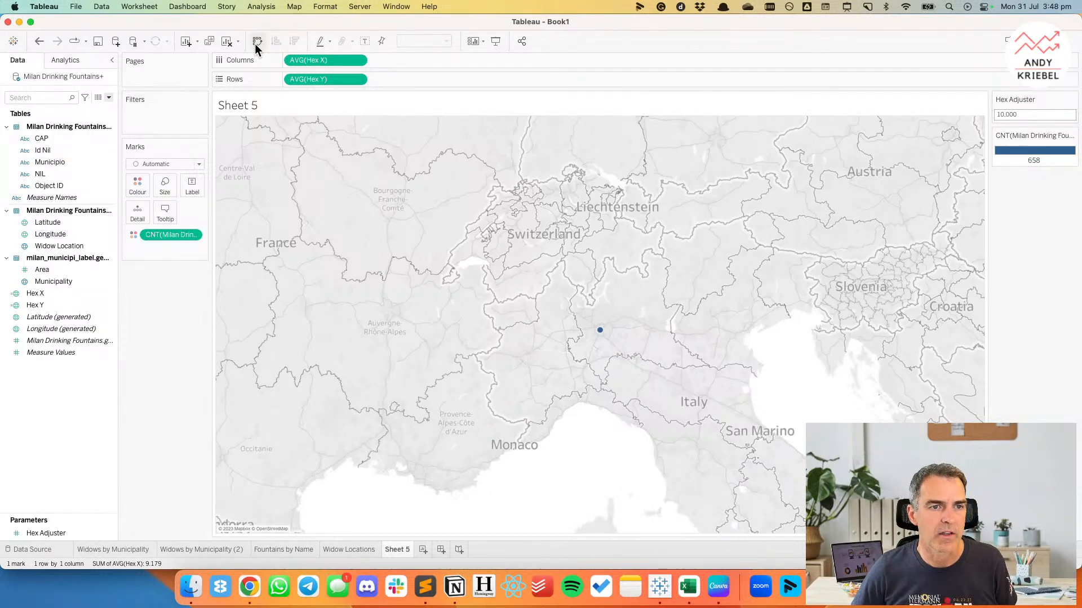
click(227, 43)
Convert Hex X and Hex Y to dimensions, and plot Hex X on columns and Hex Y on rows.
drag(27, 295, 40, 174)
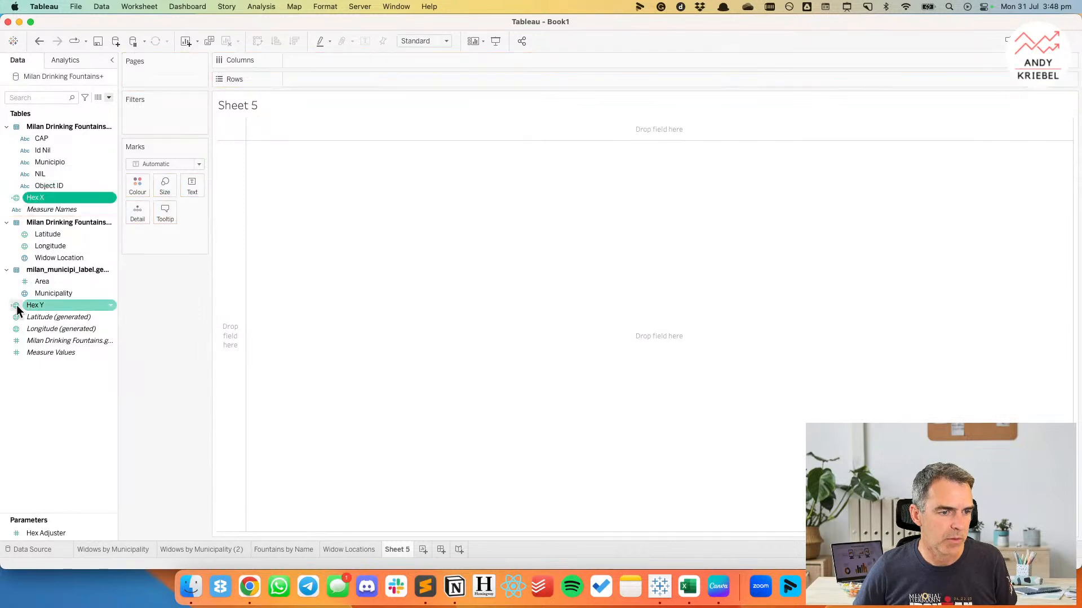
drag(28, 305, 312, 60)
click(52, 209)
drag(52, 209, 314, 75)
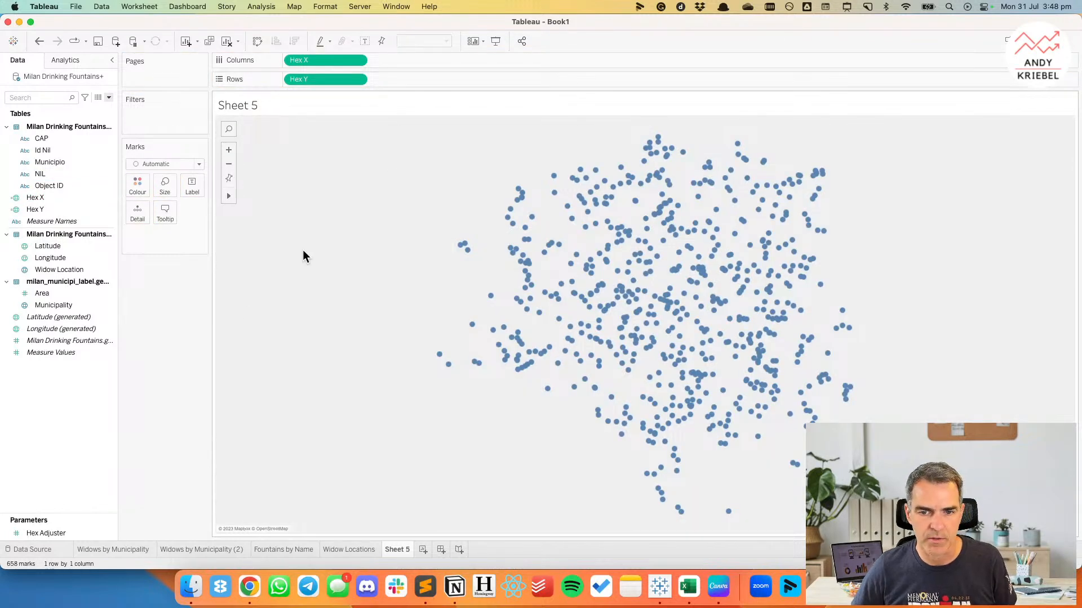
click(50, 532)
right_click(49, 533)
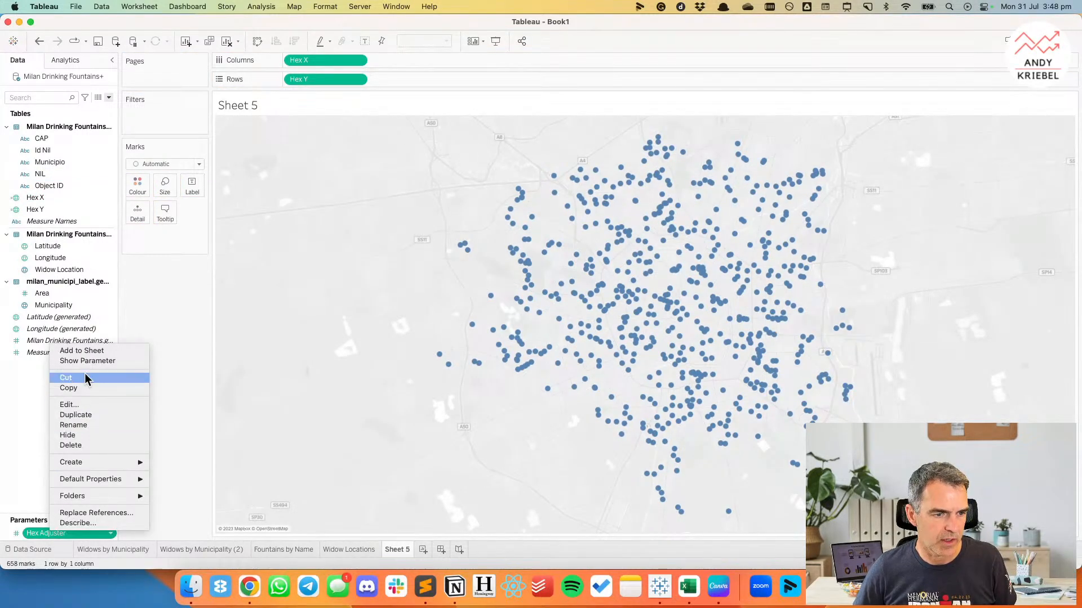
click(87, 404)
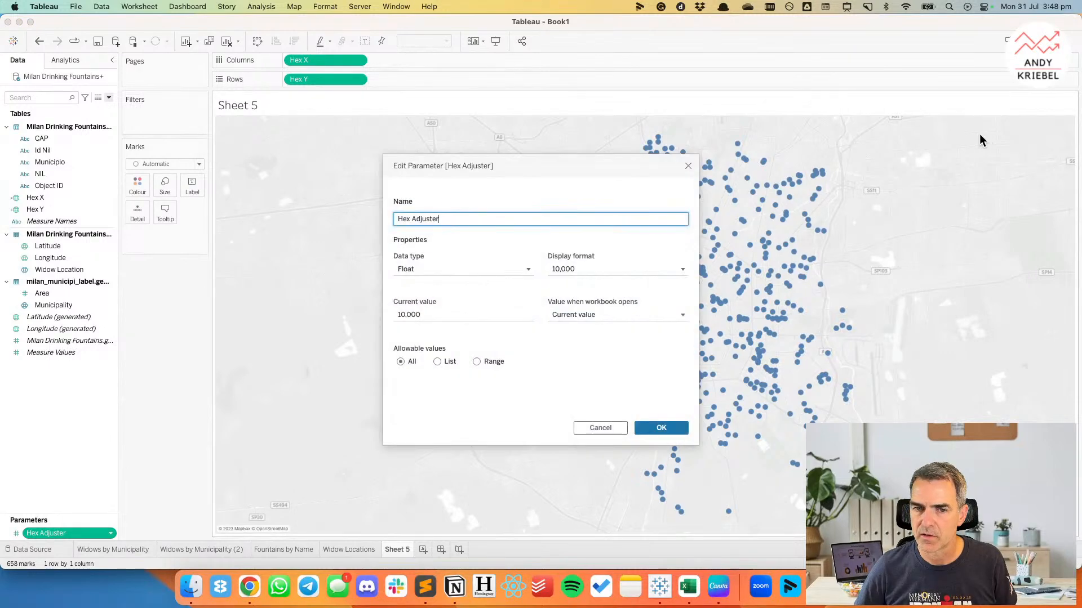
click(591, 427)
Show the Hex Adjuster parameter control and try the values 1, 10, 50 and 100 on the map.
right_click(83, 541)
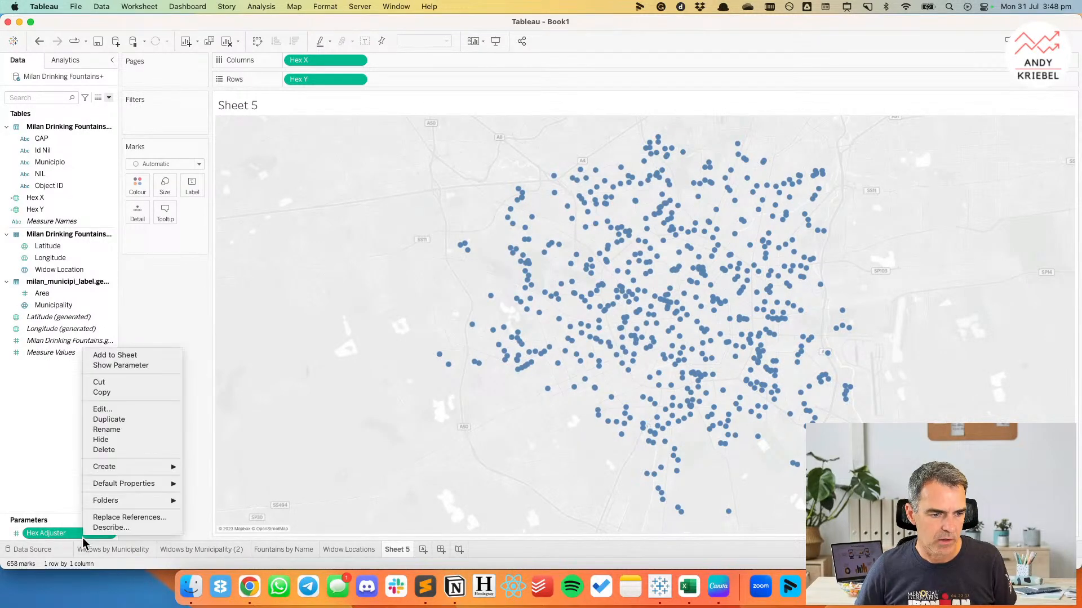
click(180, 365)
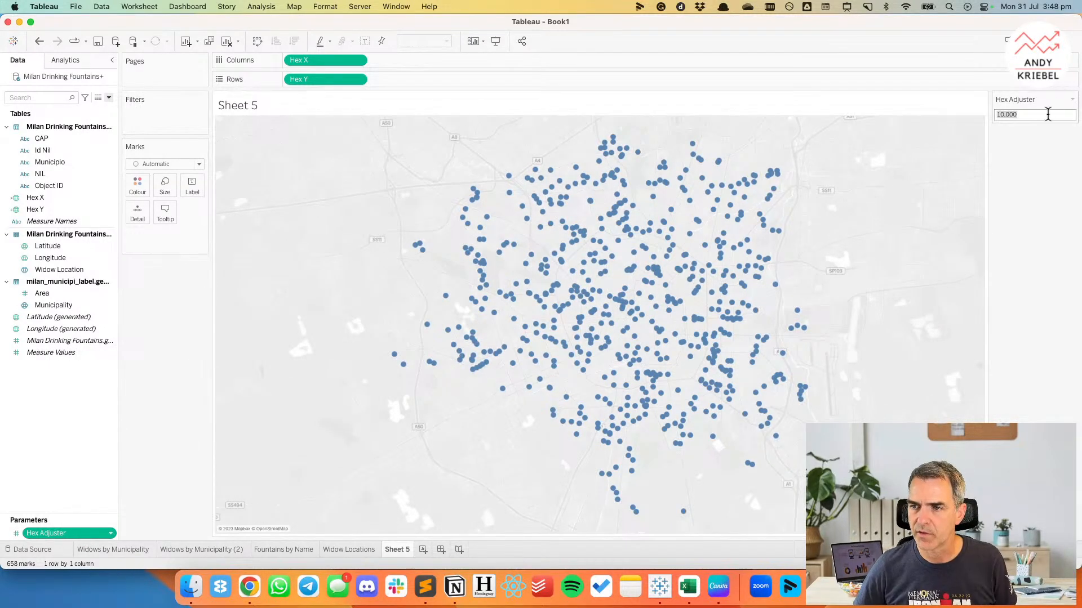
text(1)
key(Return)
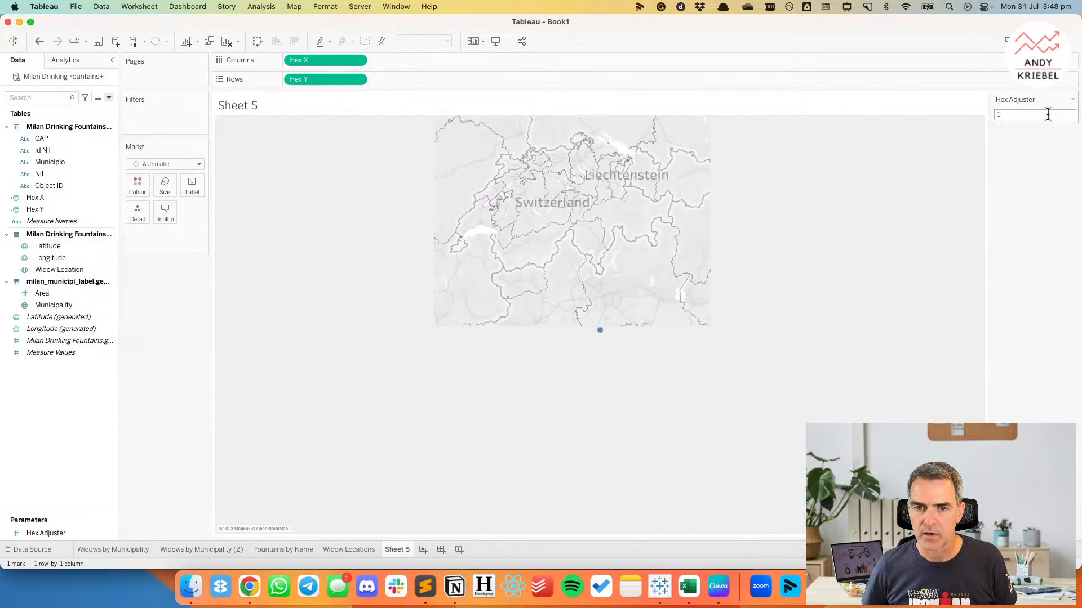
text(10)
key(Return)
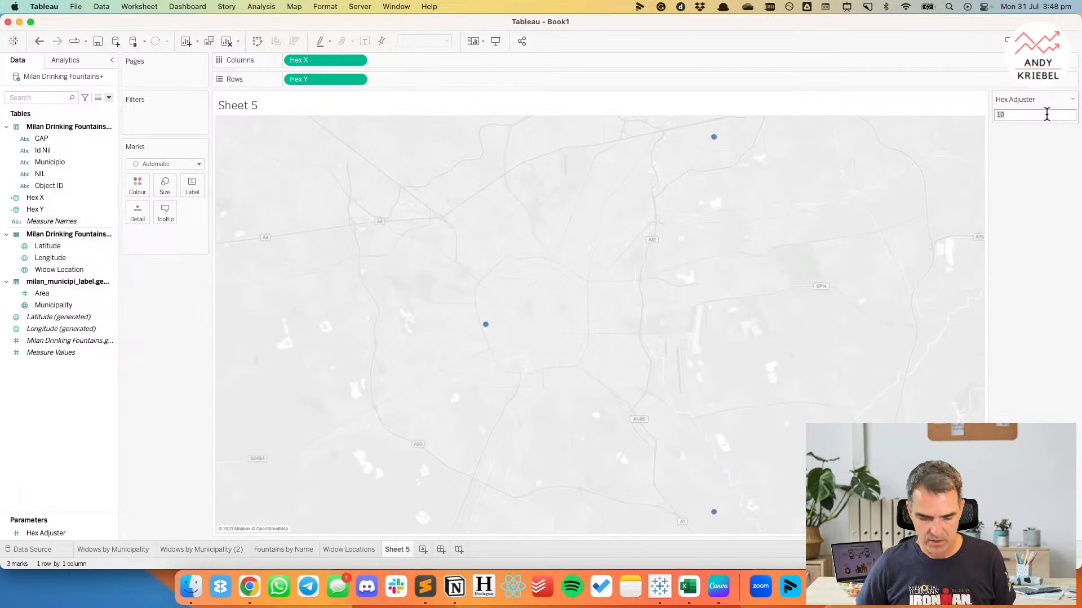
text(50)
key(Return)
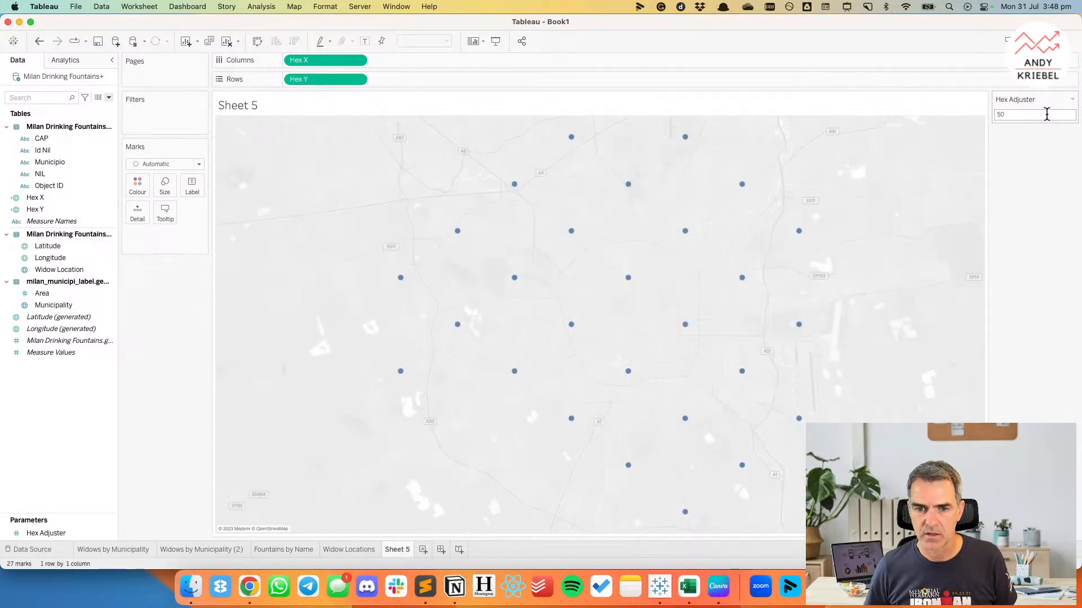
text(100)
key(Return)
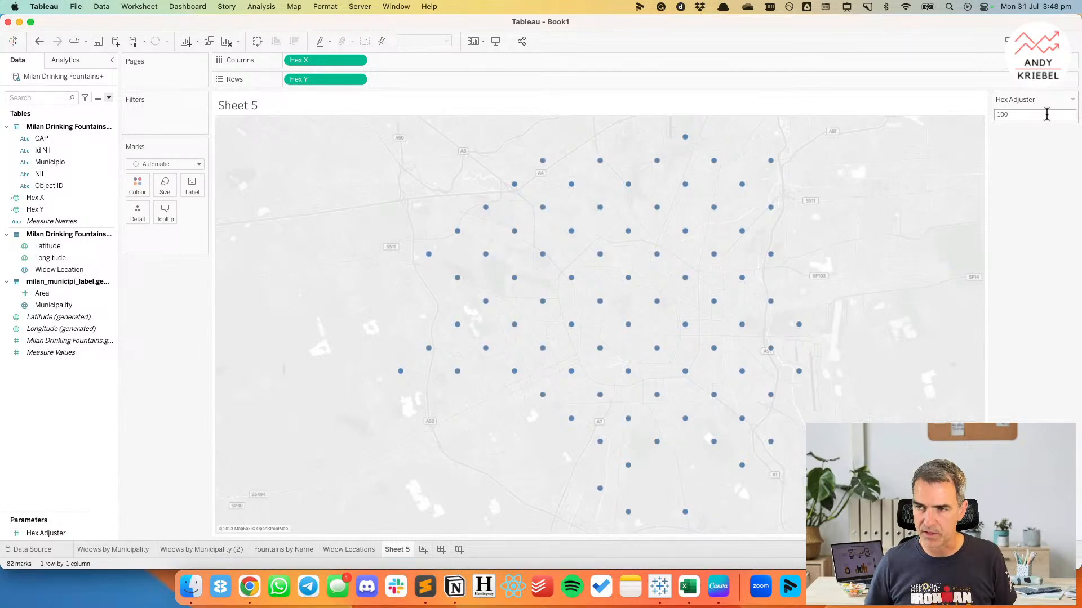
Set the Hex Adjuster parameter to 200.
click(1046, 114)
text(200)
key(Return)
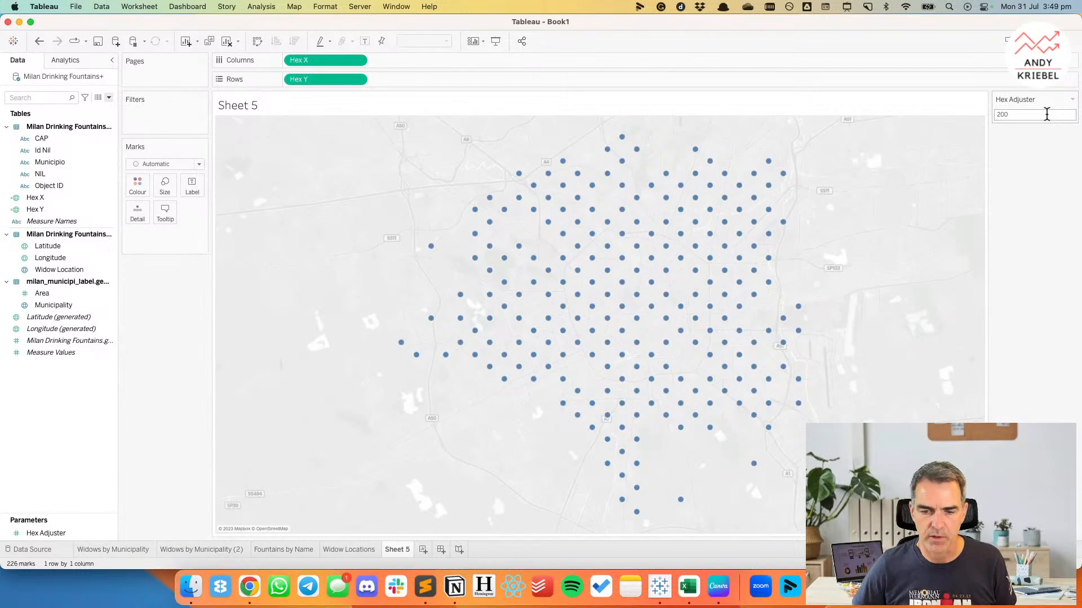
Colour the map marks by the count of Milan drinking fountains, and try the Square and Shape mark types.
mouse_move(67, 341)
mouse_down()
mouse_move(141, 169)
mouse_move(139, 184)
mouse_up()
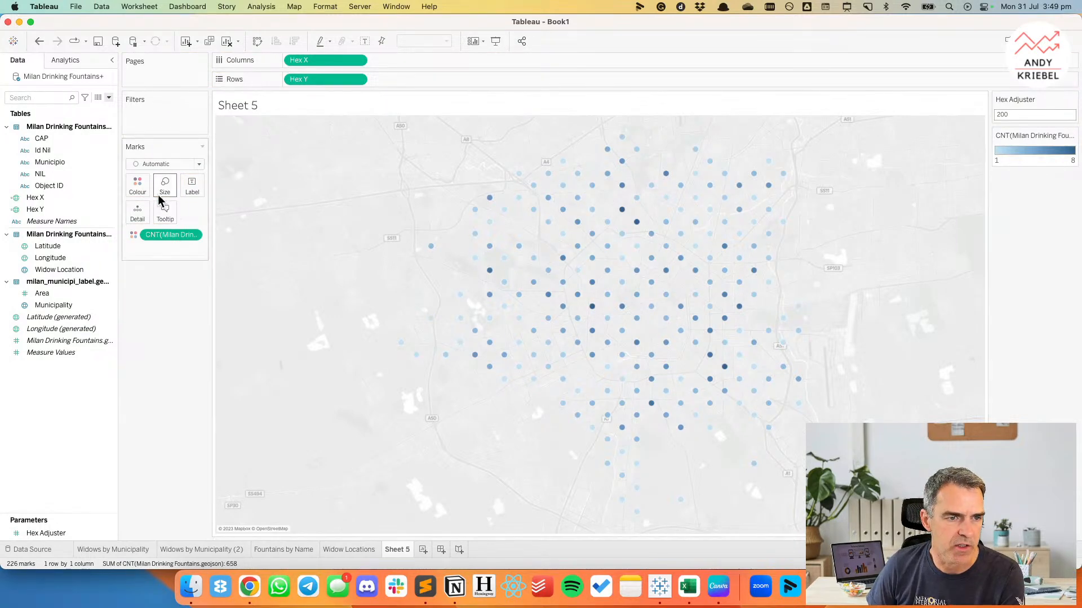
click(160, 166)
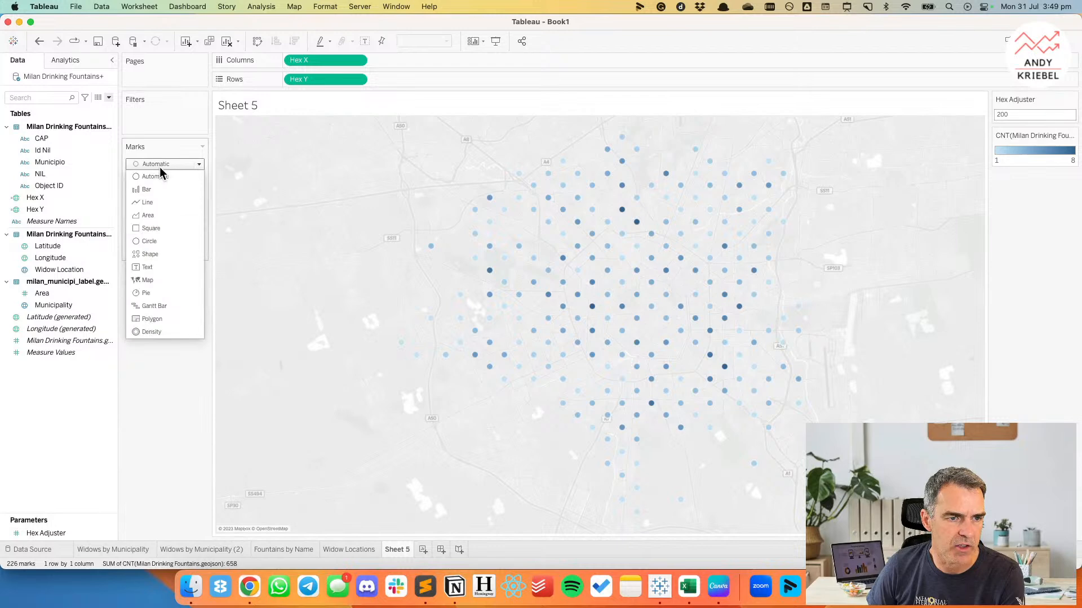
click(157, 228)
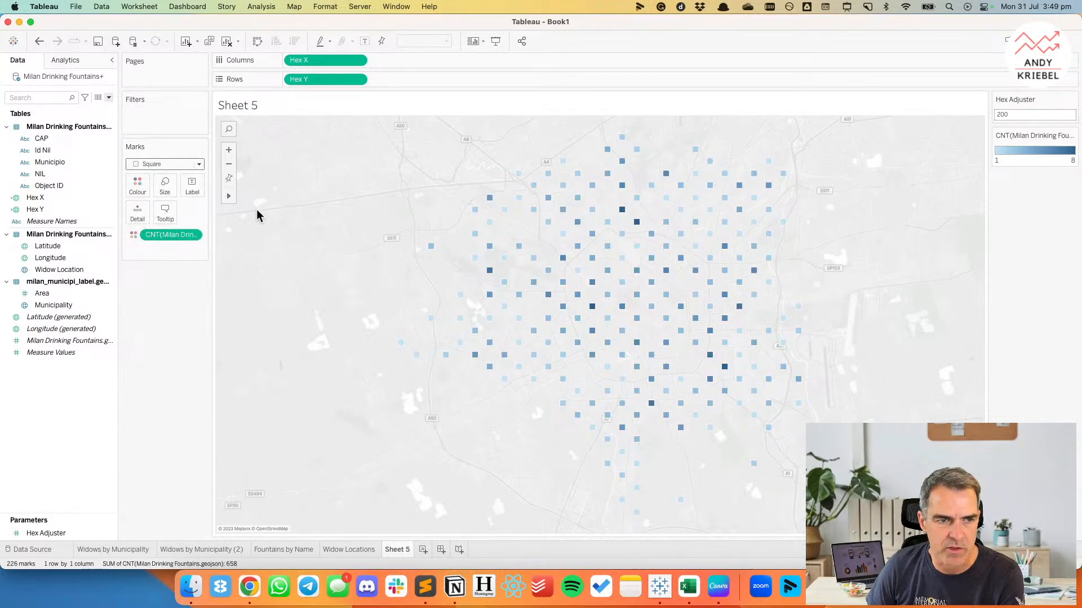
click(165, 167)
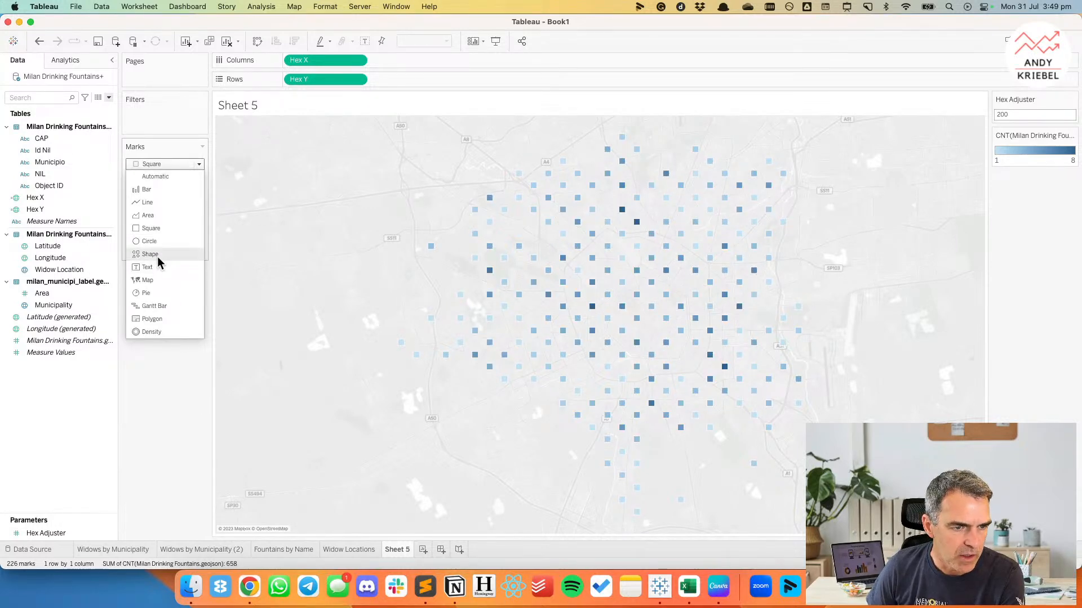
click(156, 254)
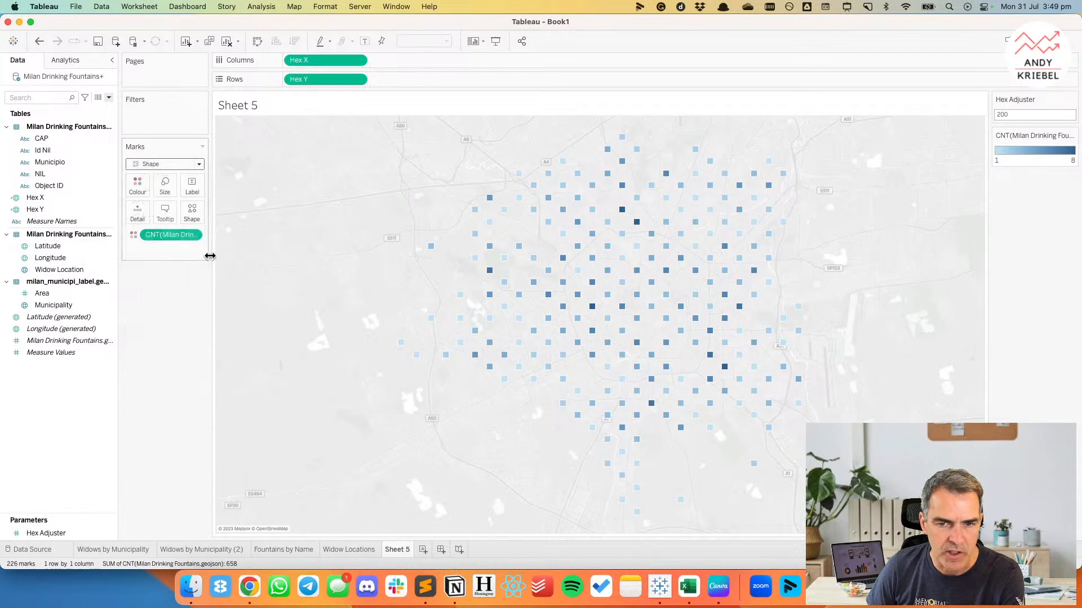
Enlarge the marks until neighbouring ones nearly touch, and set the mark type to Circle.
click(164, 187)
drag(204, 218, 220, 217)
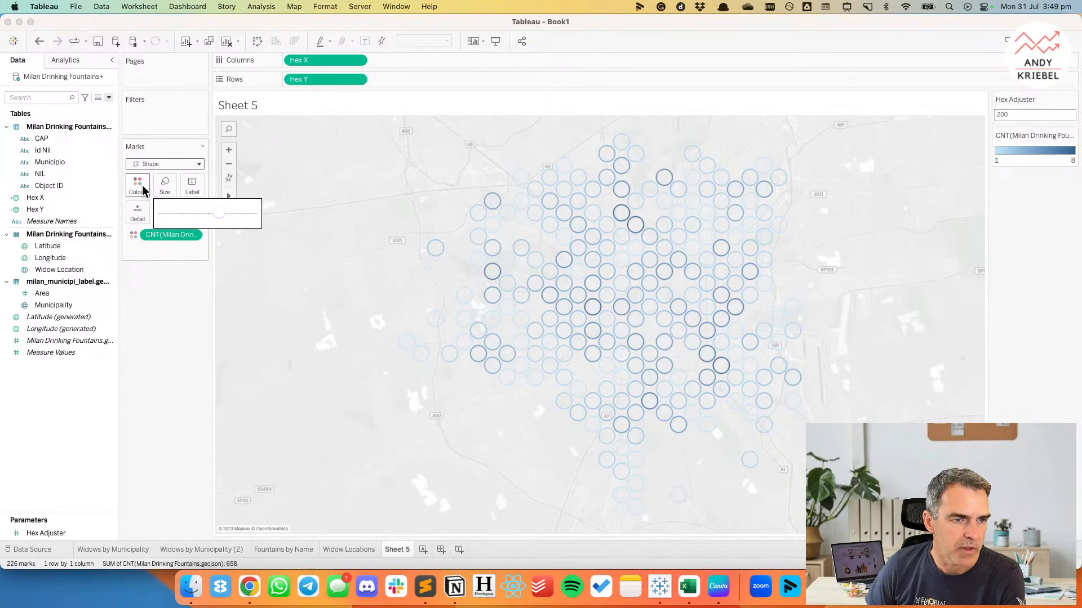
click(148, 164)
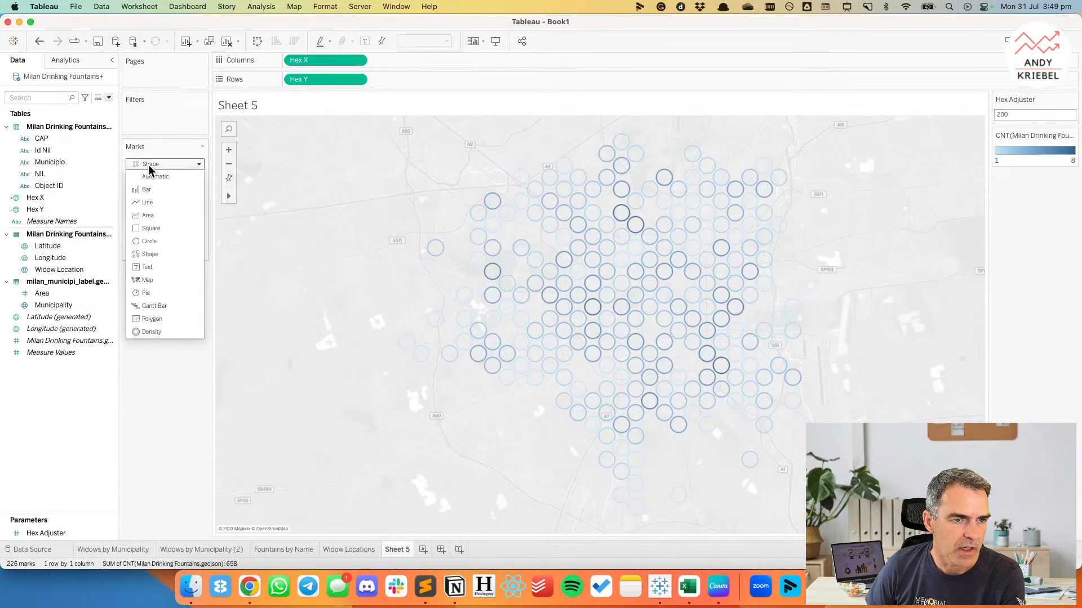
click(148, 240)
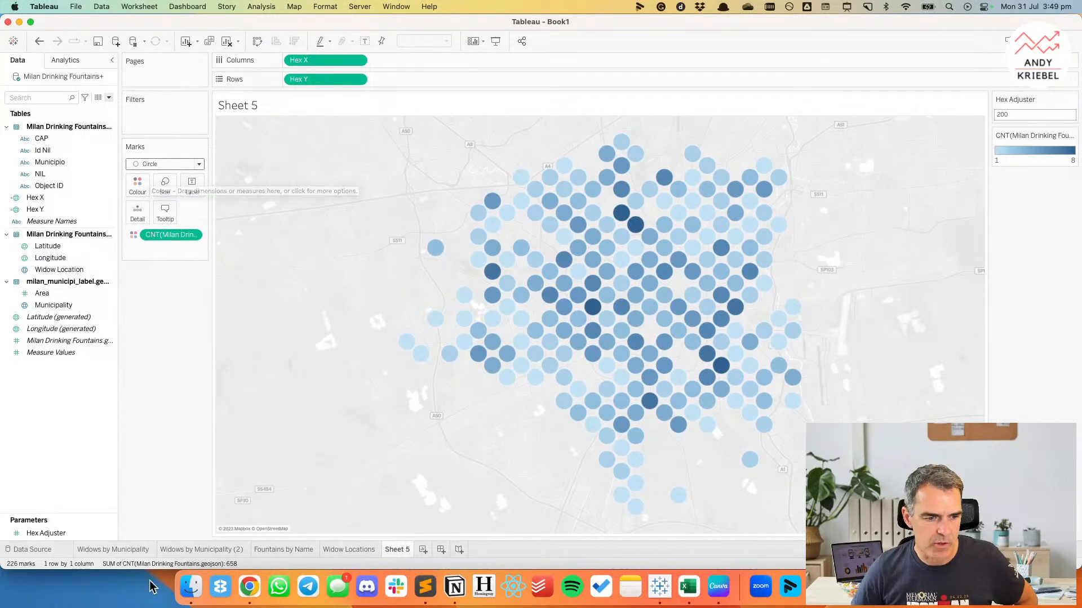
Compare the binned map on Sheet 5 with the individual points on the Widow Locations sheet, ending on Sheet 5.
click(198, 550)
click(276, 551)
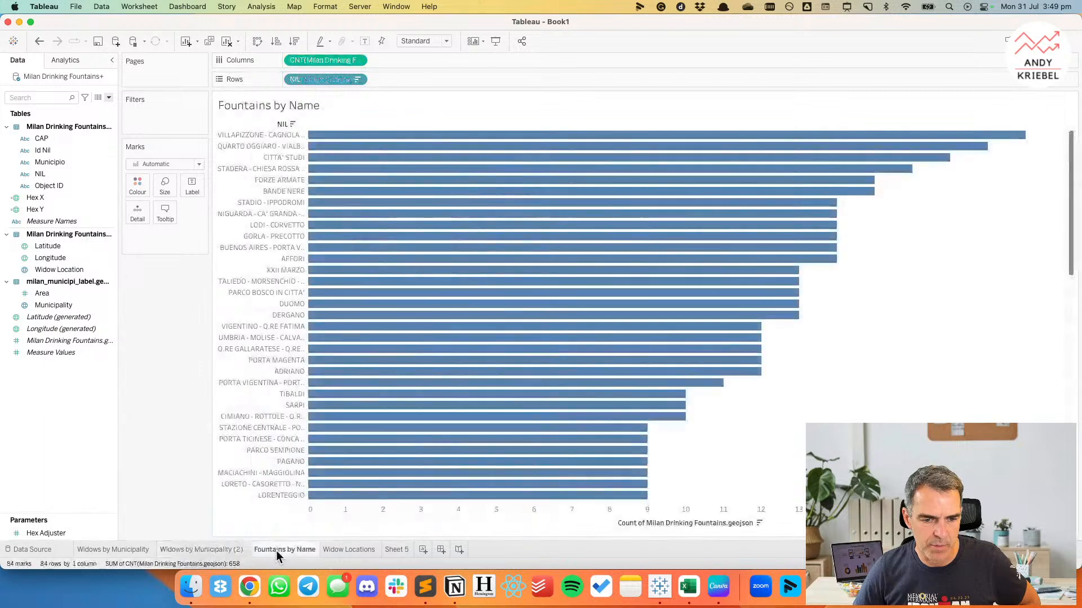
click(369, 549)
click(401, 549)
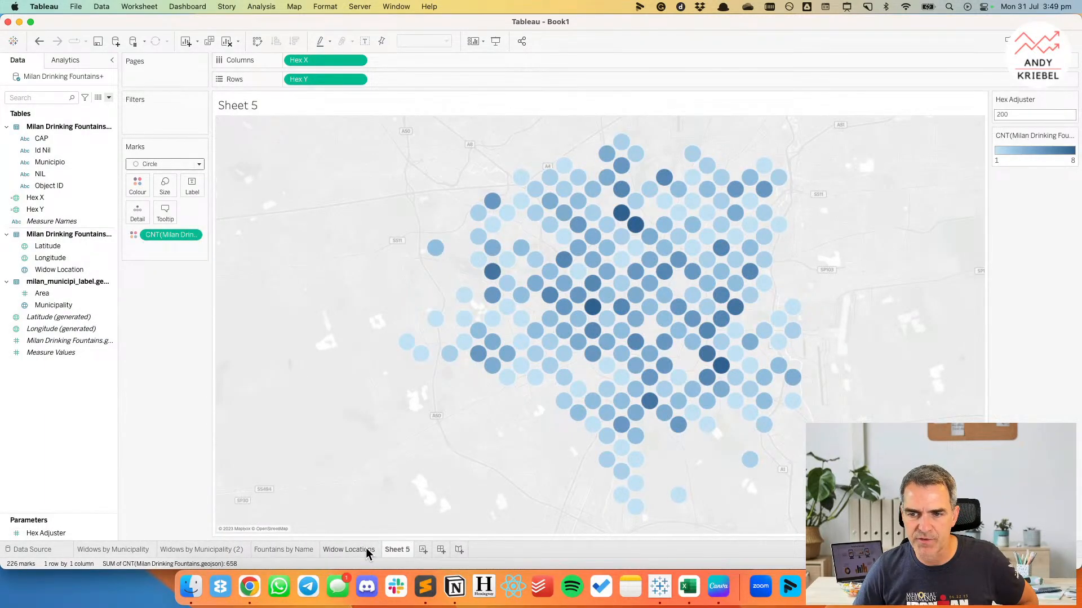
click(366, 547)
click(401, 547)
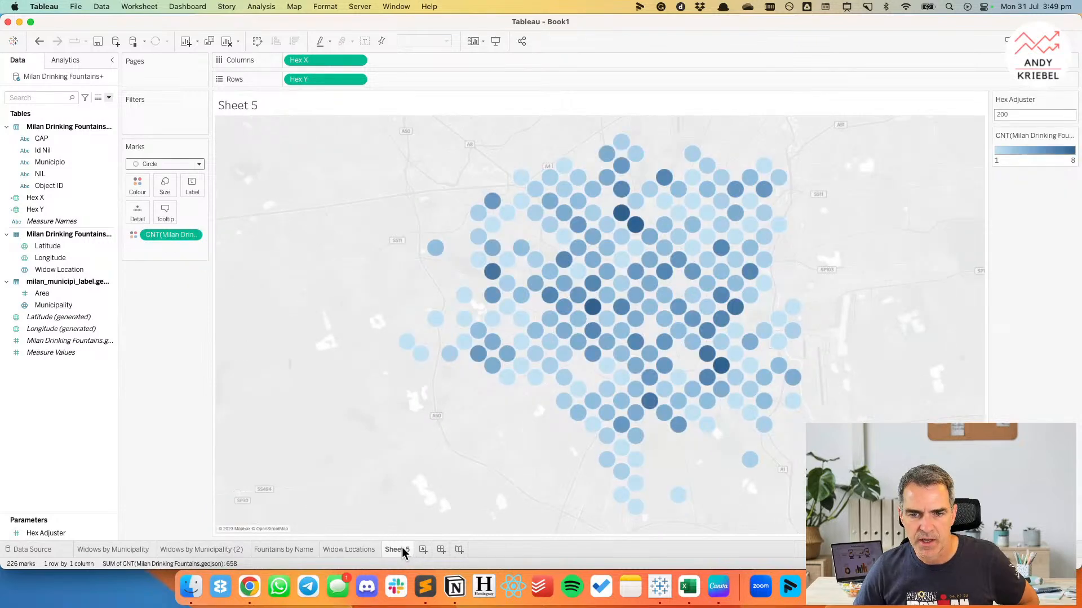
click(361, 549)
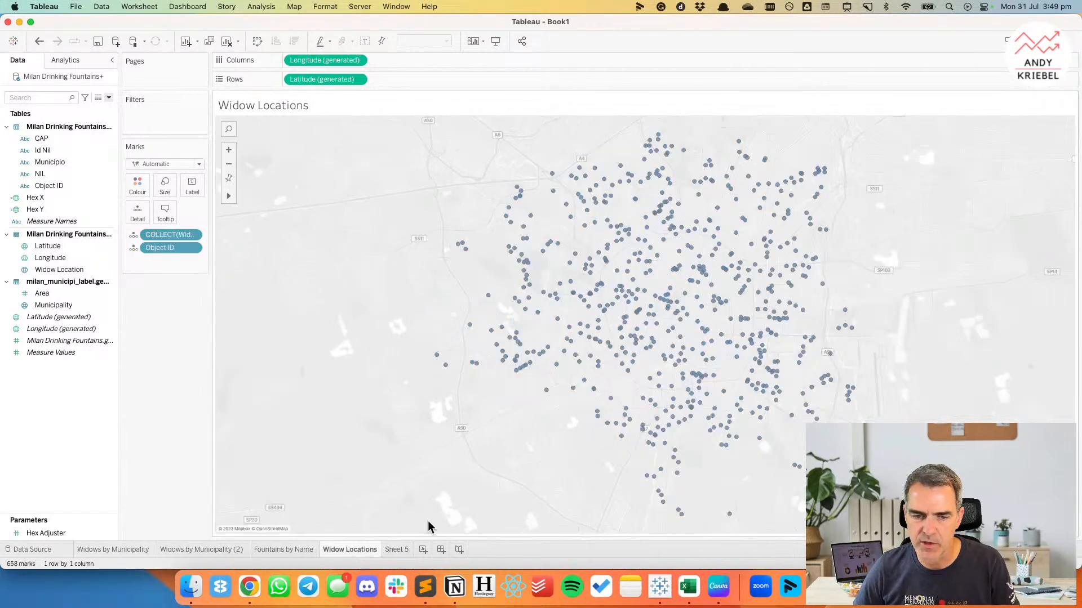
click(397, 550)
Try a Hex Adjuster value of 400, and shrink the circles so they no longer overlap.
double_click(1022, 114)
text(400)
key(Return)
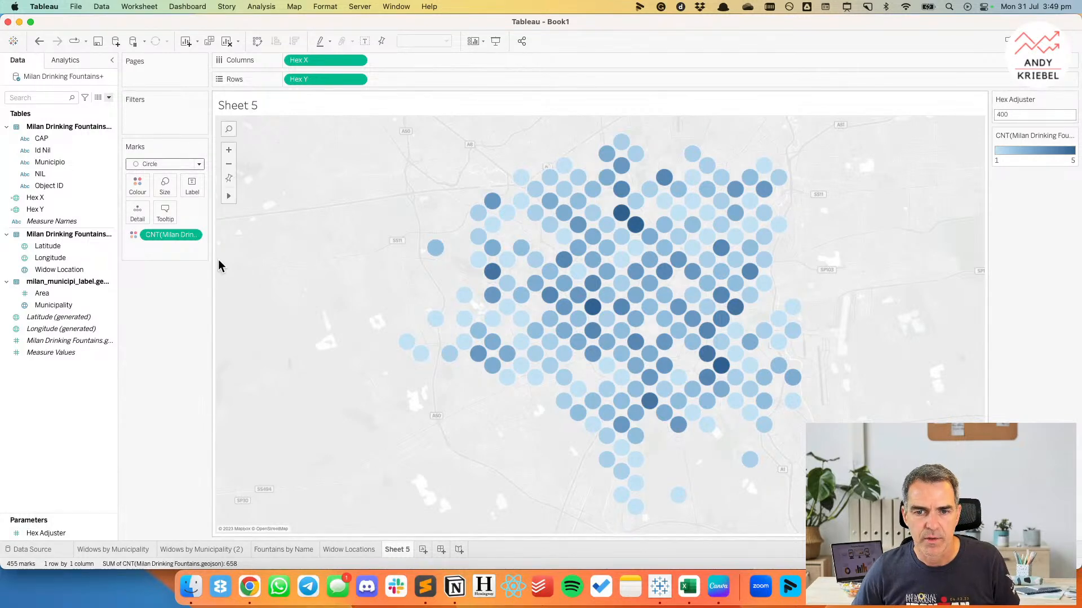
click(165, 185)
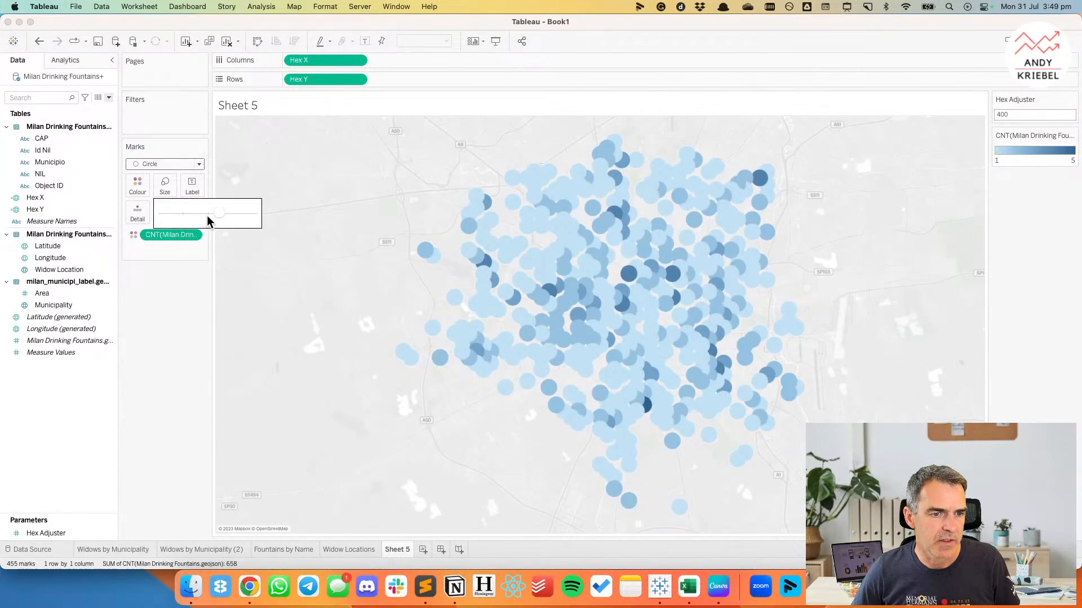
drag(197, 218, 201, 220)
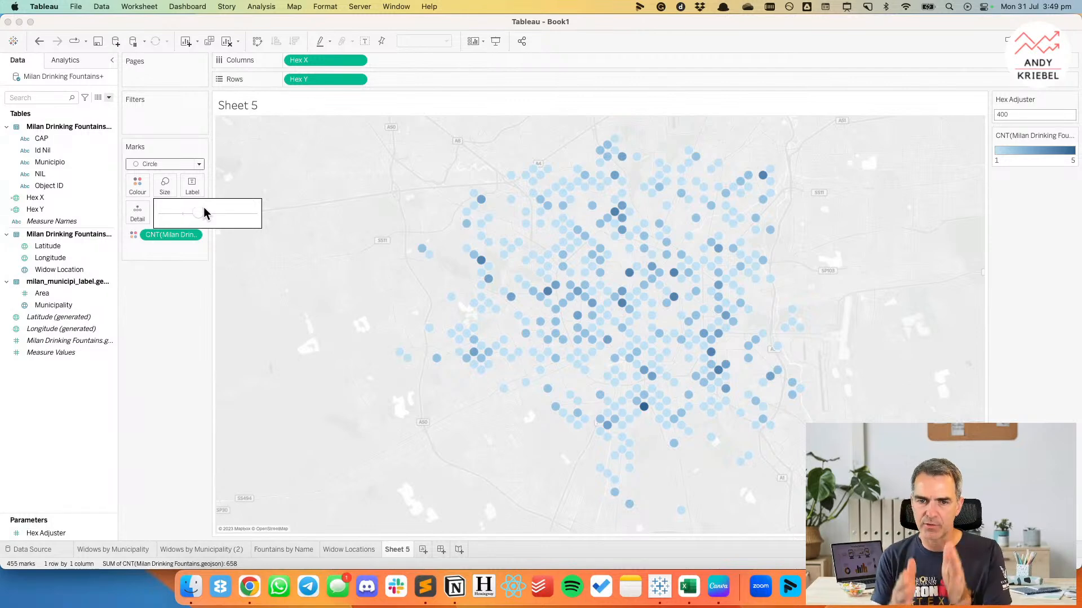
Try the Shape mark type with filled squares and filled diamonds, and enlarge the diamonds slightly.
click(149, 164)
click(151, 253)
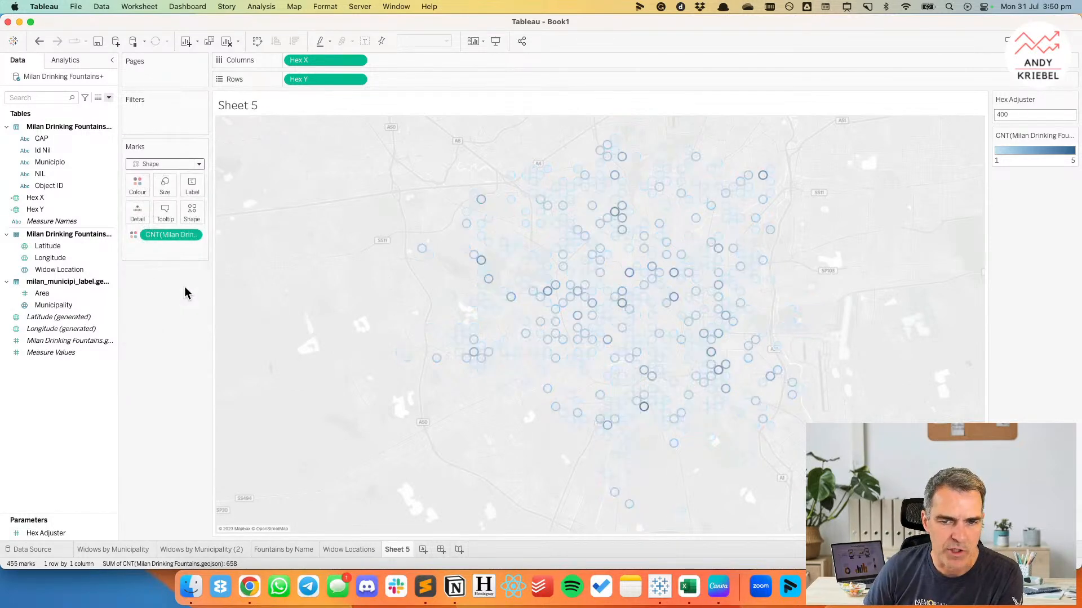
click(192, 213)
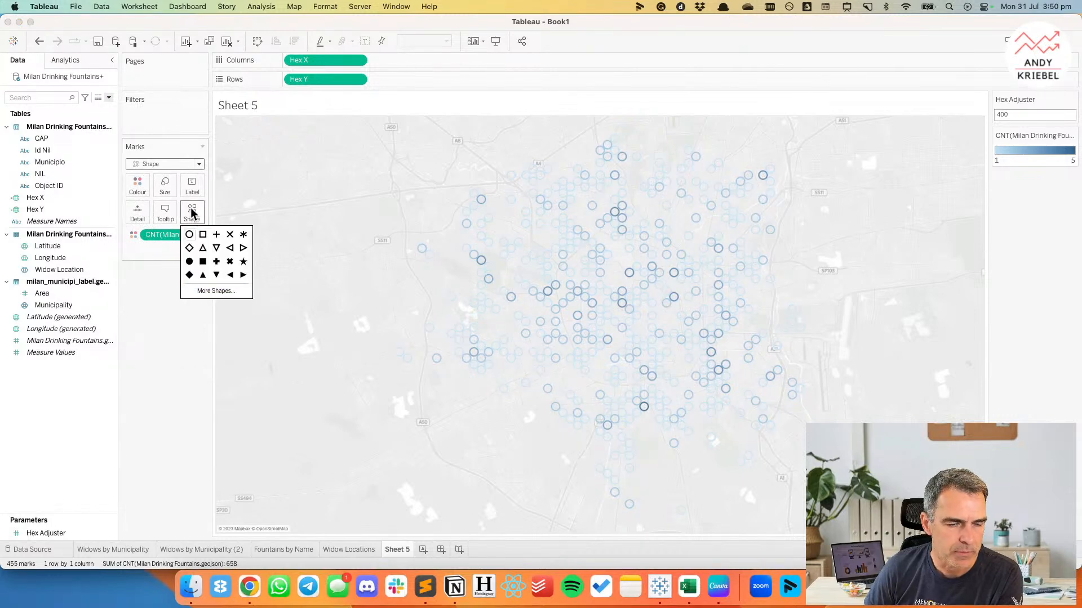
click(202, 262)
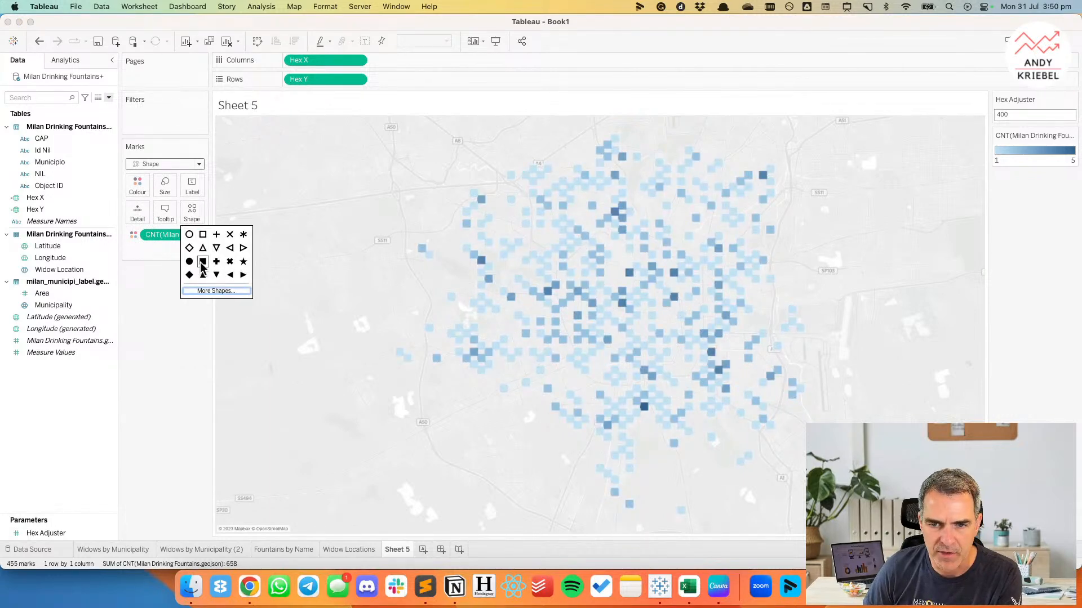
click(190, 275)
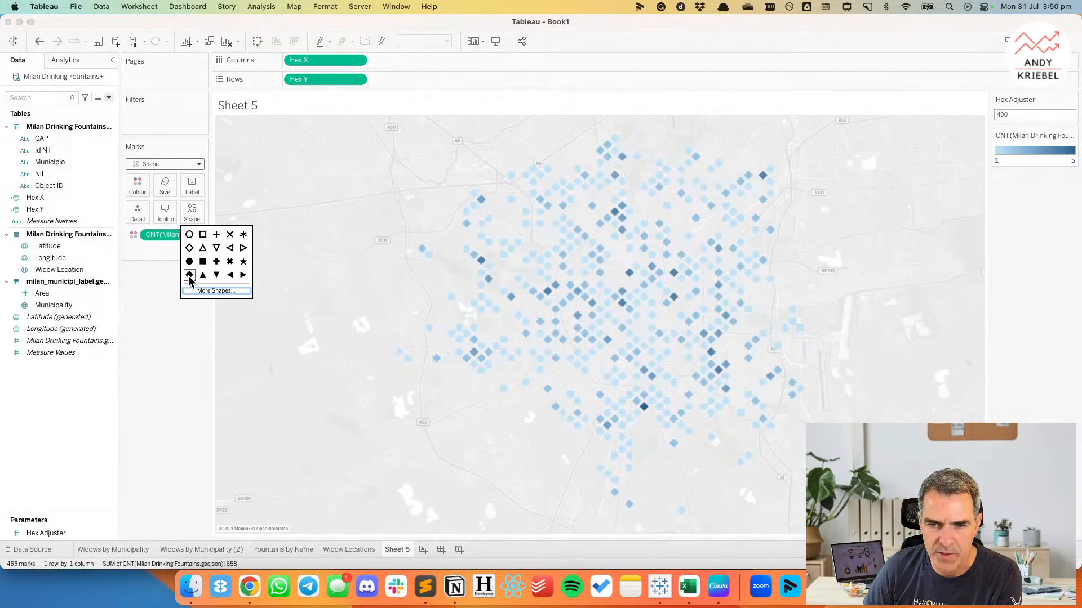
click(164, 185)
drag(199, 215, 209, 215)
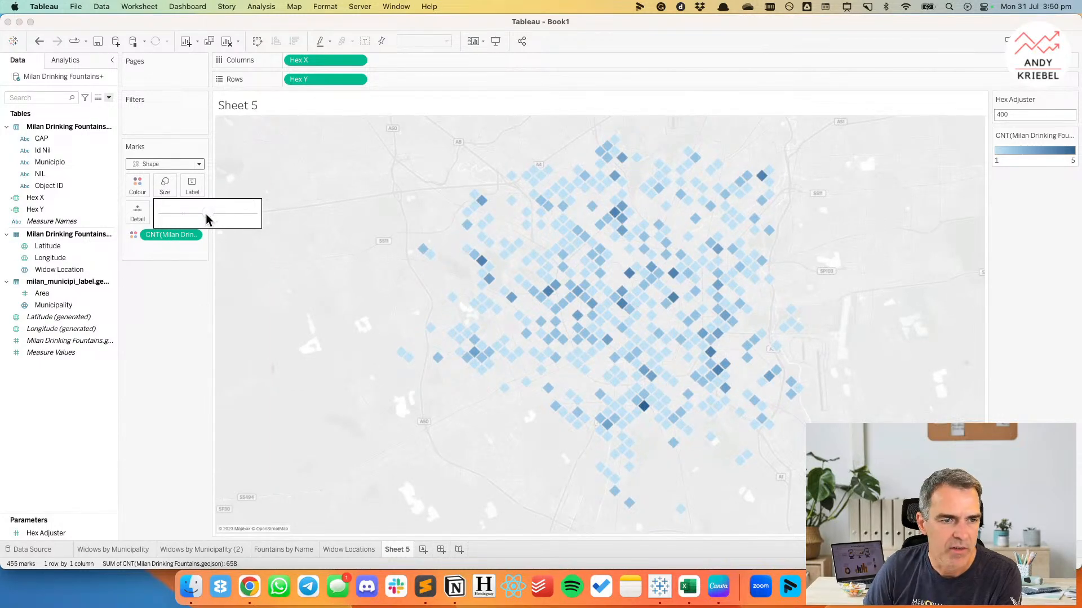
Try the pointed-top hexagon from the Hexagons shape palette for the marks, and reduce their size slightly.
click(165, 164)
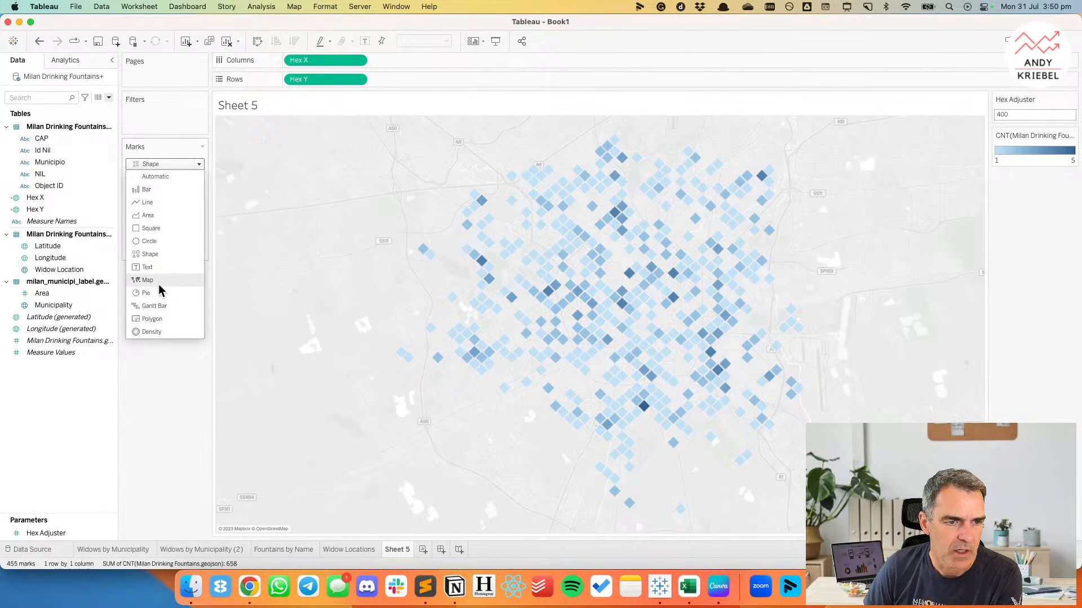
click(150, 387)
click(192, 213)
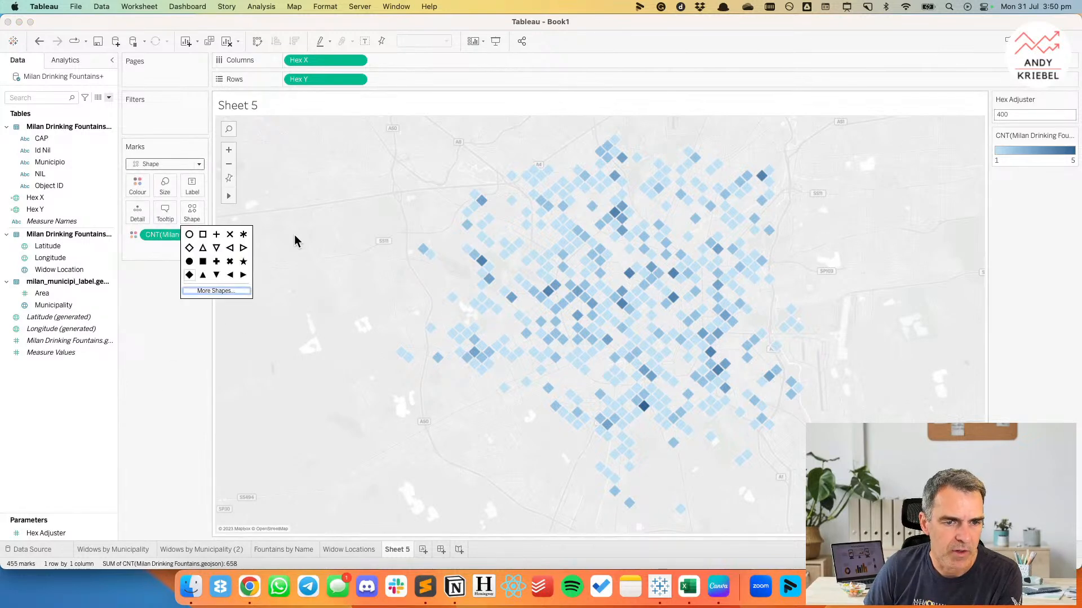
click(217, 291)
click(564, 215)
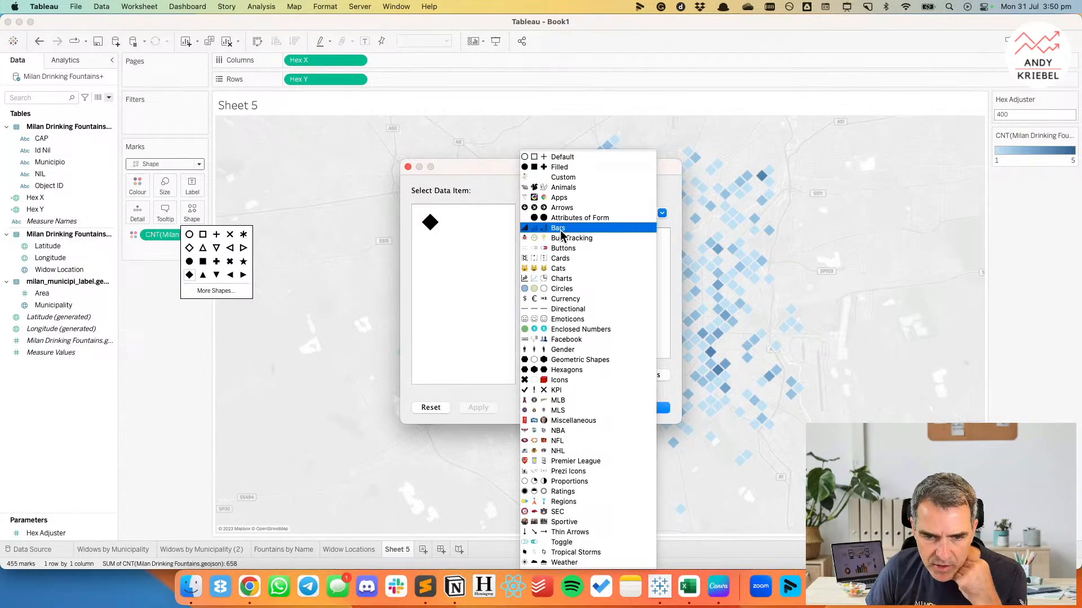
click(564, 370)
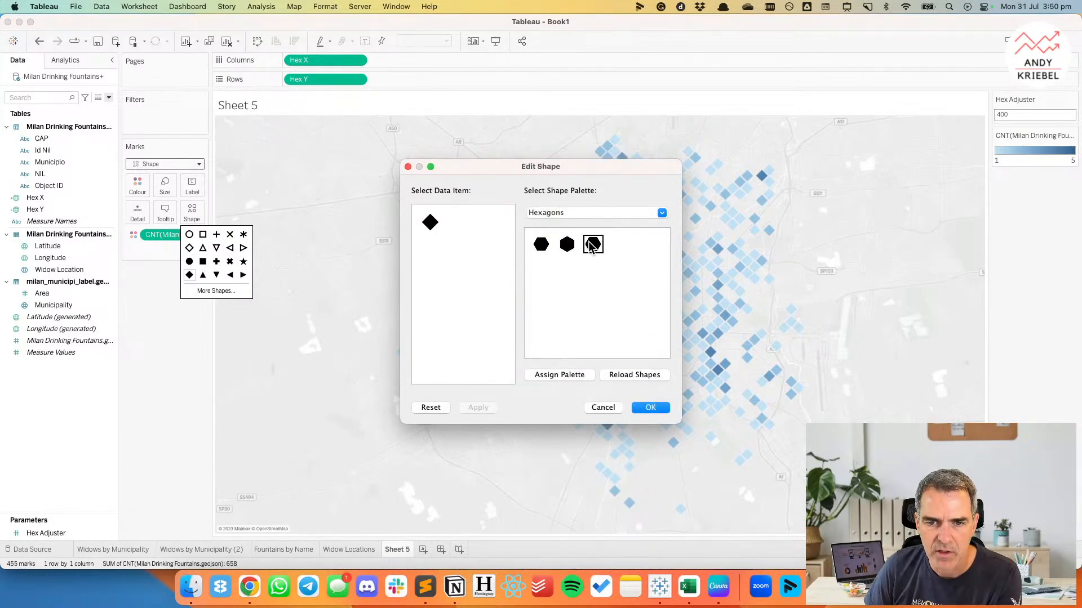
click(567, 244)
drag(536, 170, 362, 163)
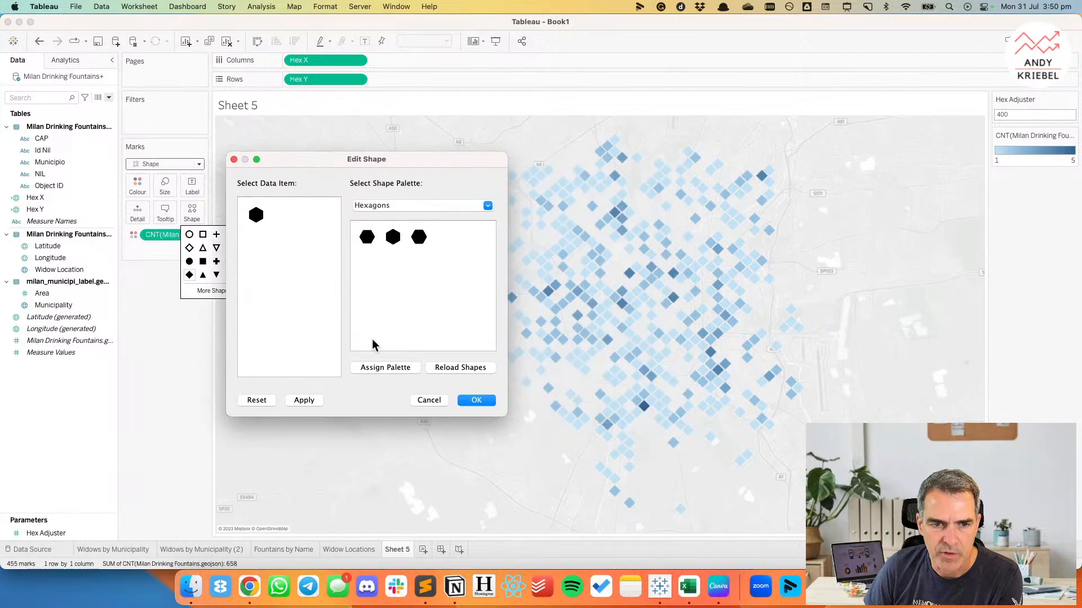
click(302, 400)
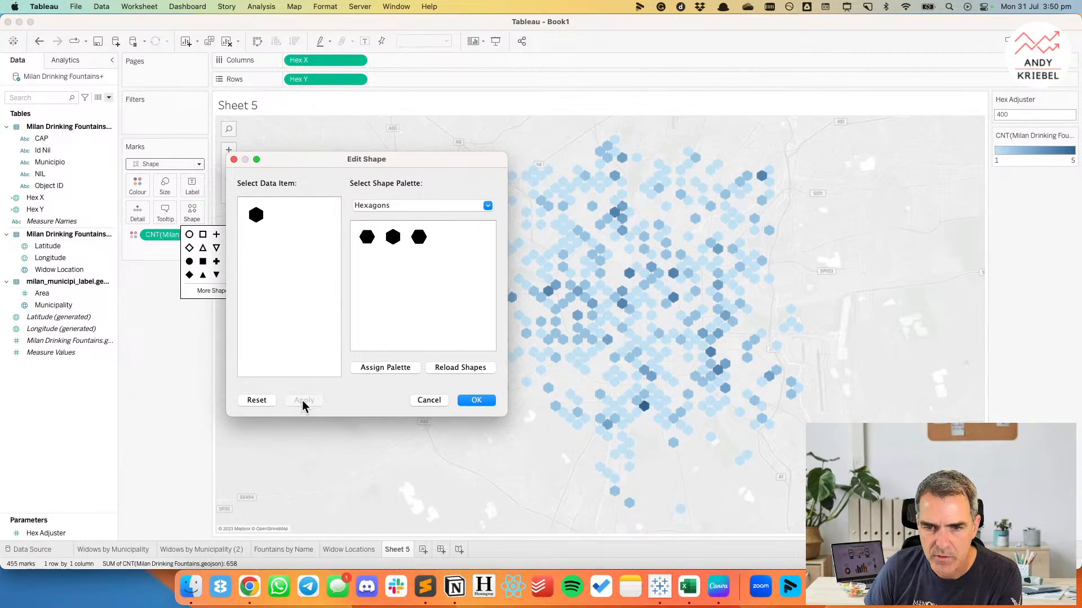
click(463, 401)
click(165, 185)
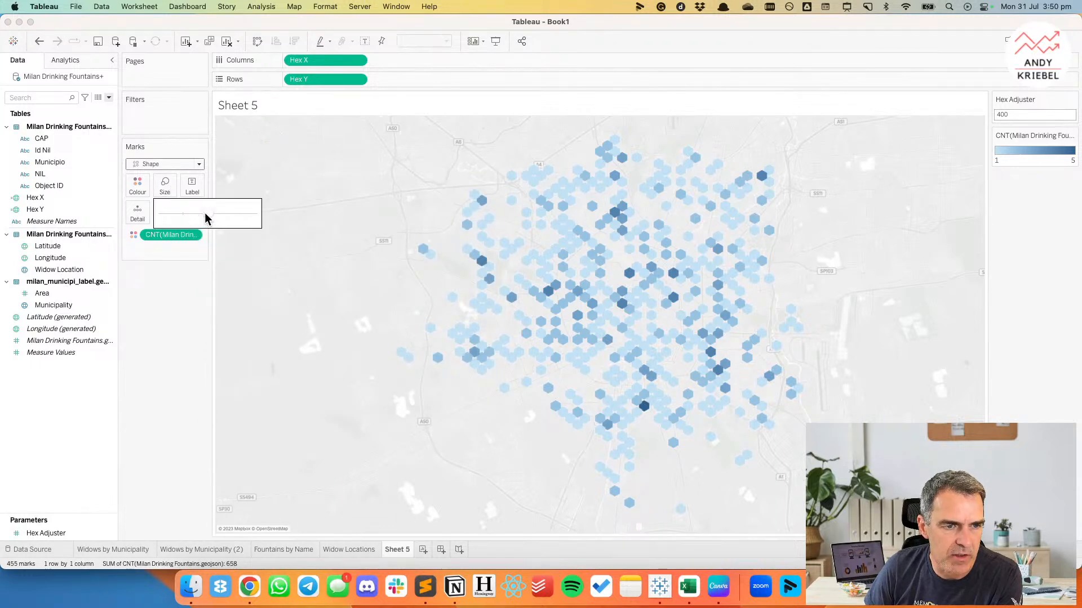
drag(204, 218, 199, 219)
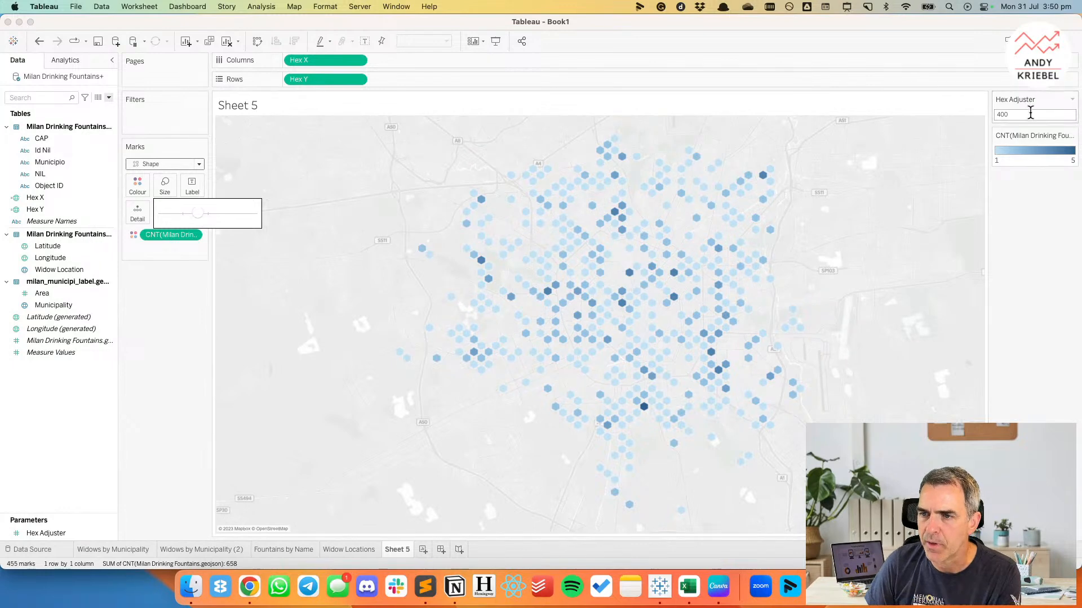
Set the Hex Adjuster parameter to 300, and enlarge the hexagon marks to fill the gaps between them.
click(1031, 114)
text(300)
key(Return)
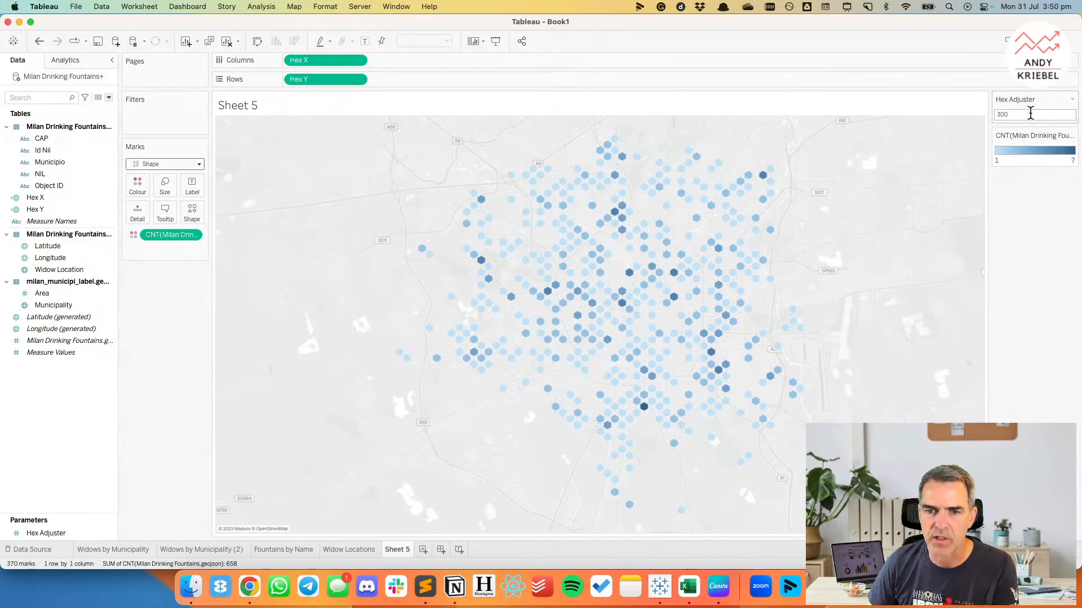
click(164, 186)
drag(208, 218, 218, 218)
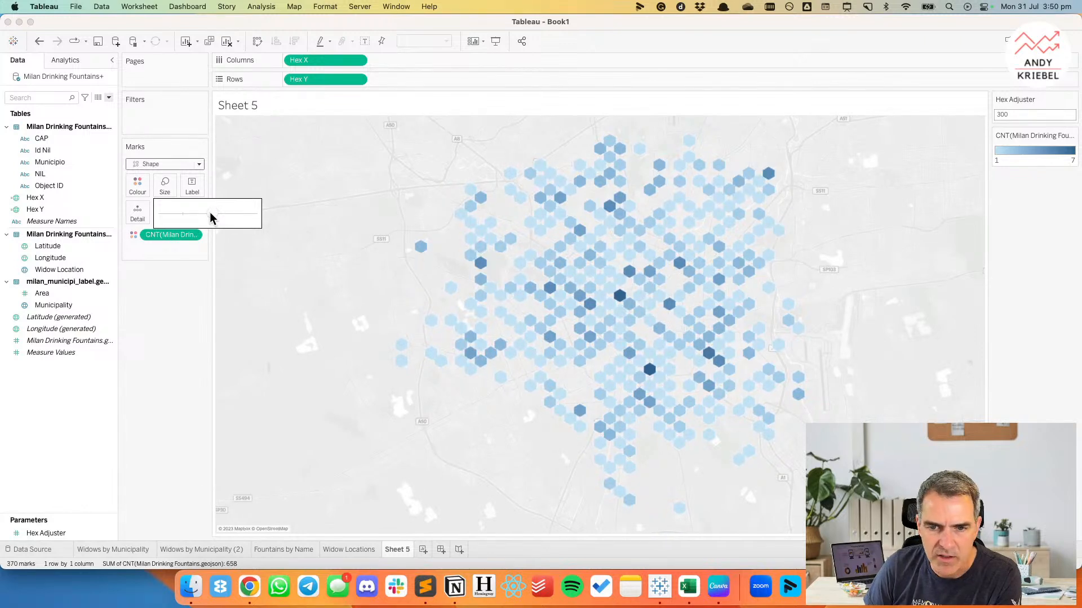
Change the mark type to Circle, and reduce the mark size slightly so the circles stand apart.
click(148, 165)
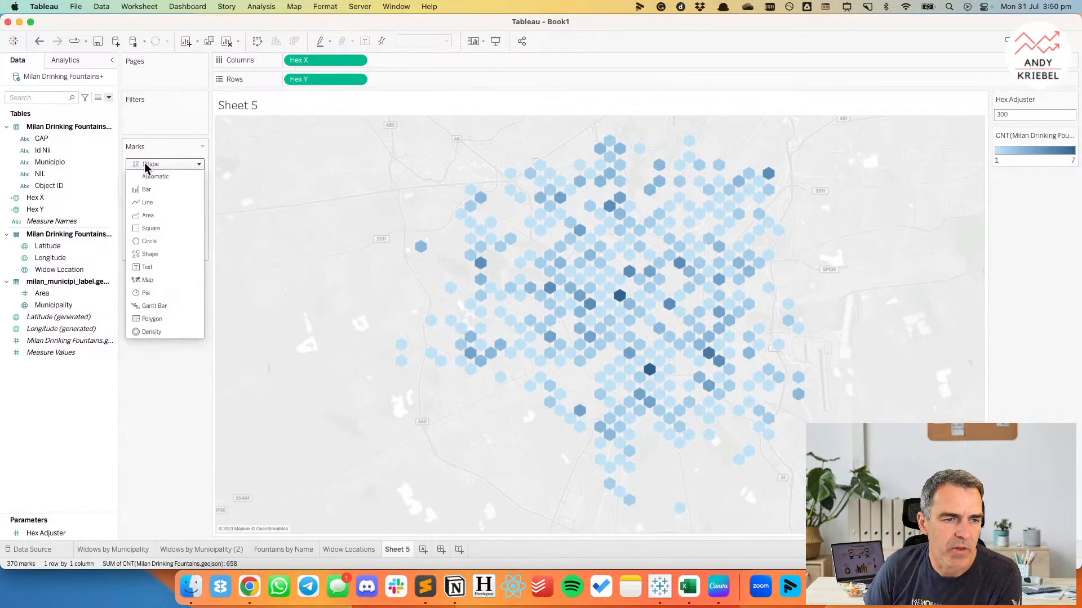
click(150, 243)
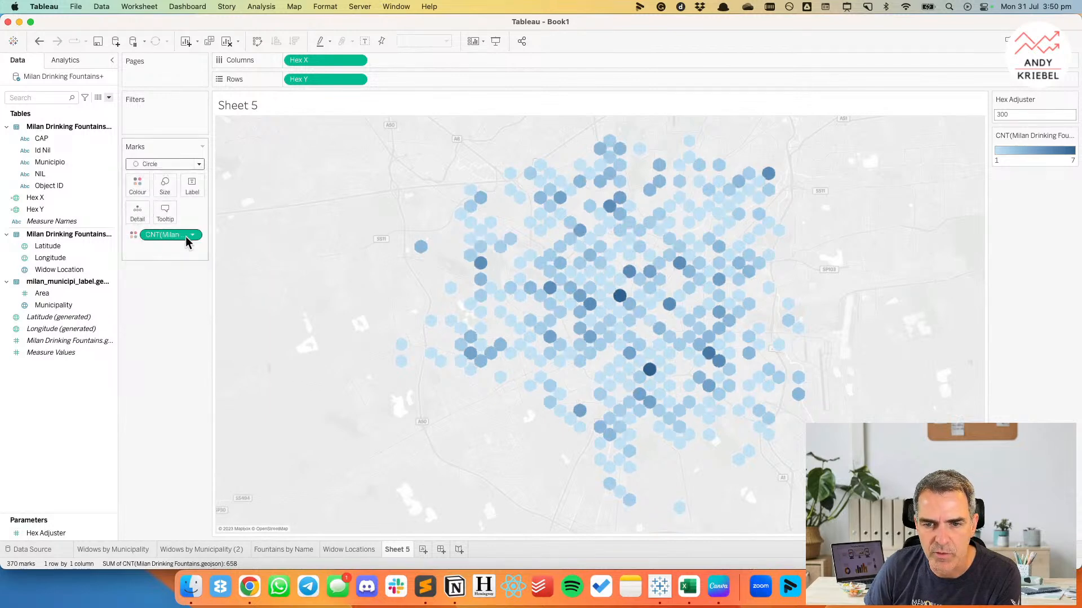
click(163, 186)
drag(213, 217, 206, 218)
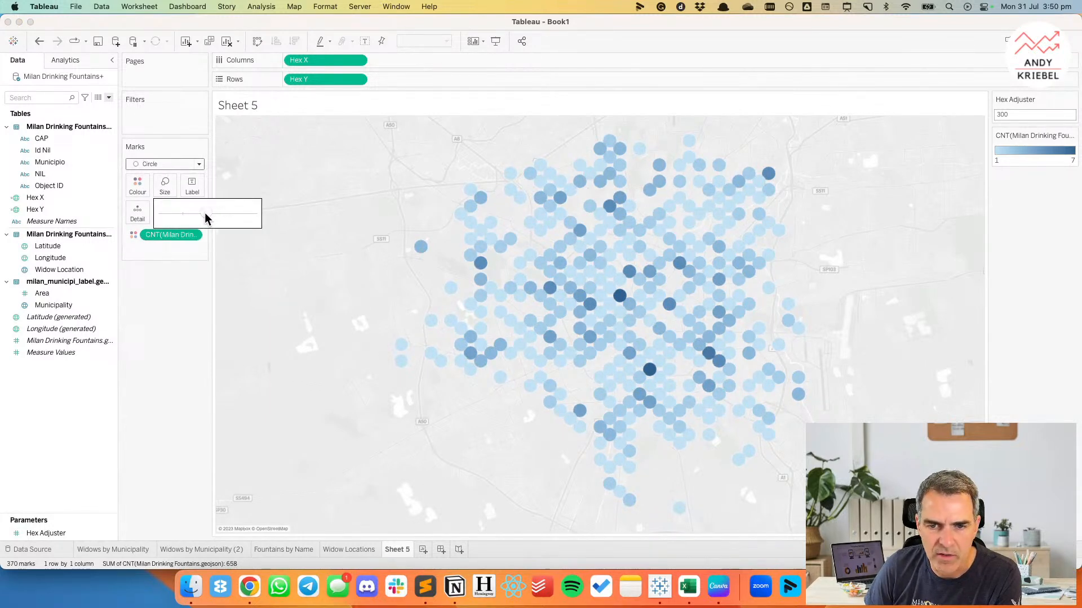
click(163, 383)
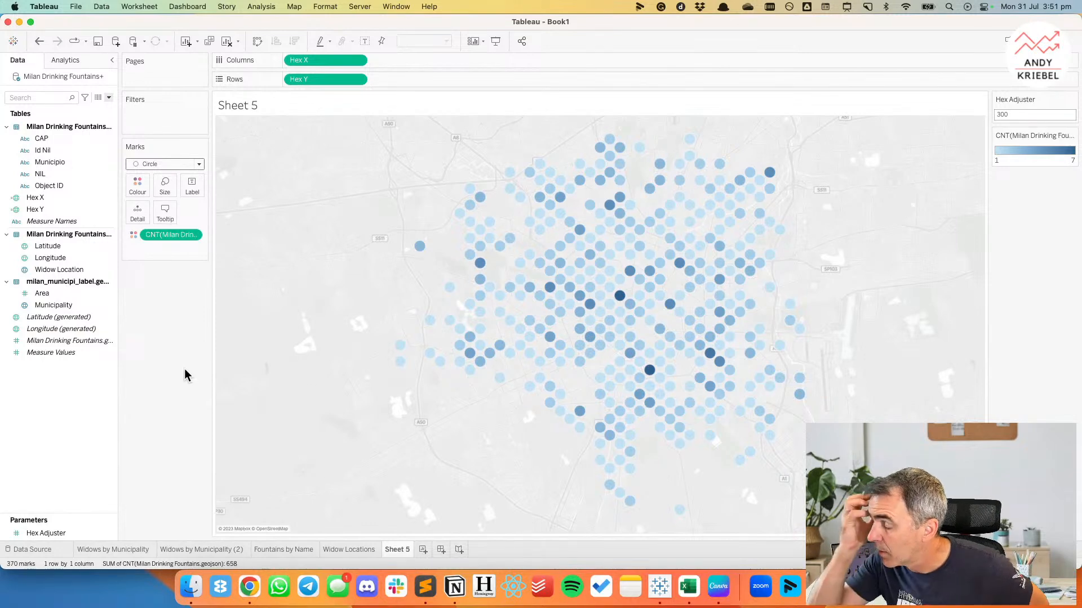
mouse_move(737, 323)
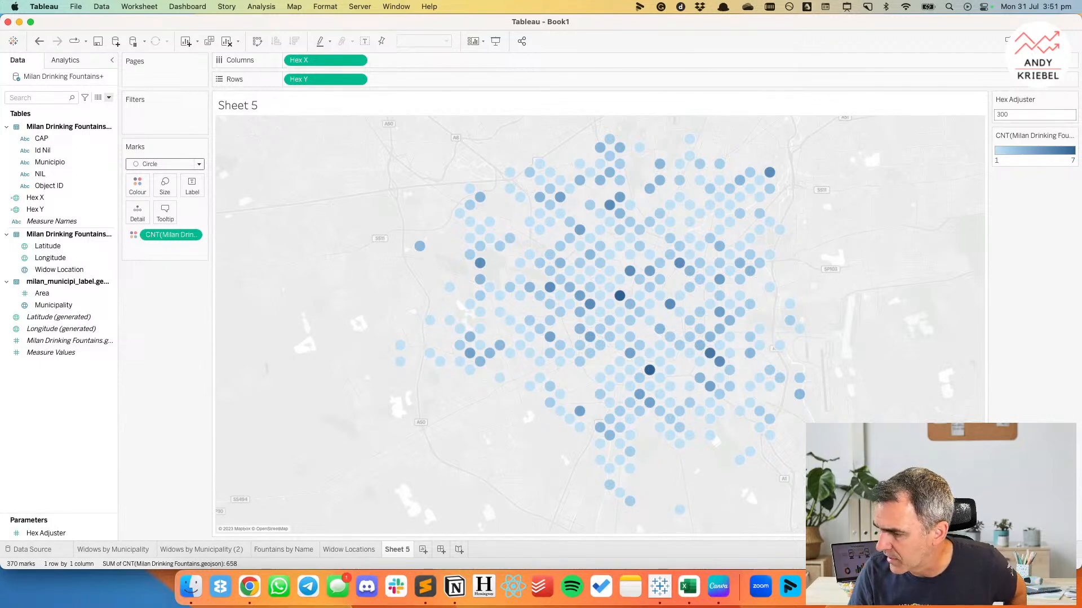
Edit the aliases of the Municipio field, giving members 1 to 4 the Roman numerals I, II, III and IV.
right_click(50, 163)
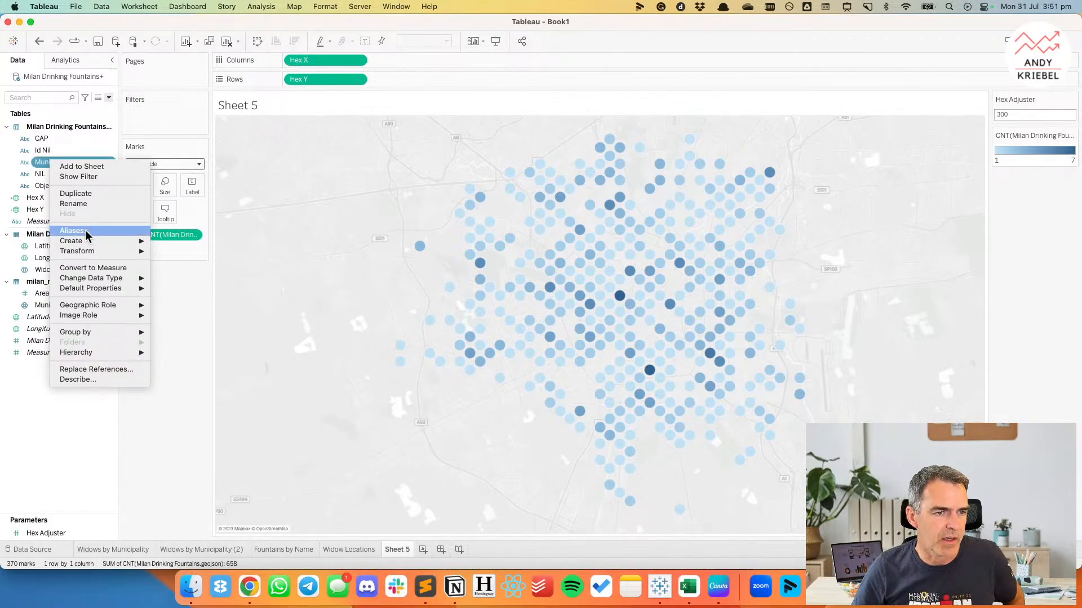
click(86, 232)
double_click(549, 248)
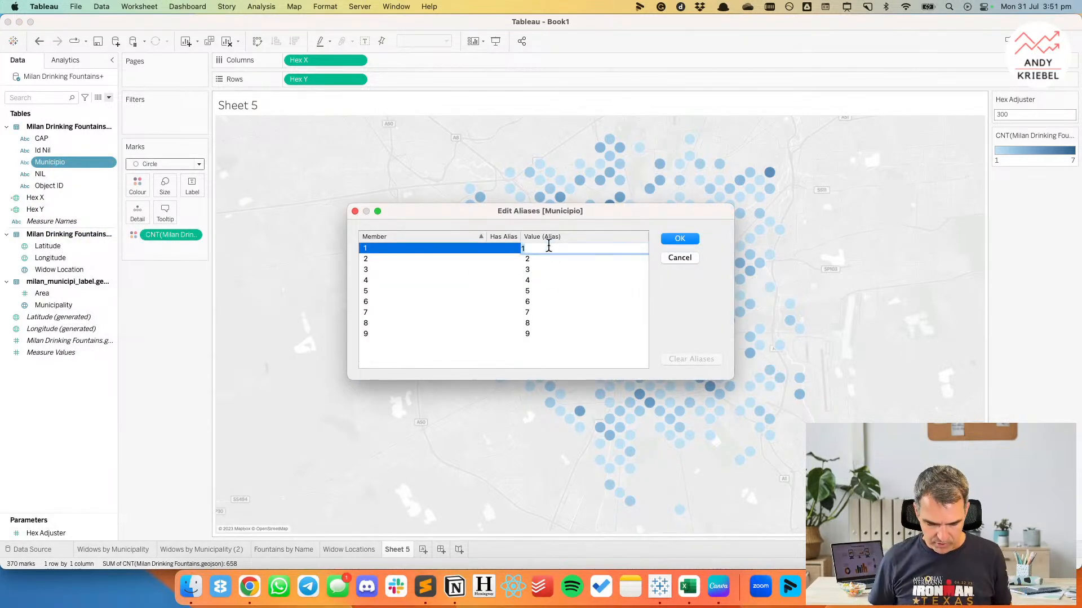
text(I)
key(Return)
text(II)
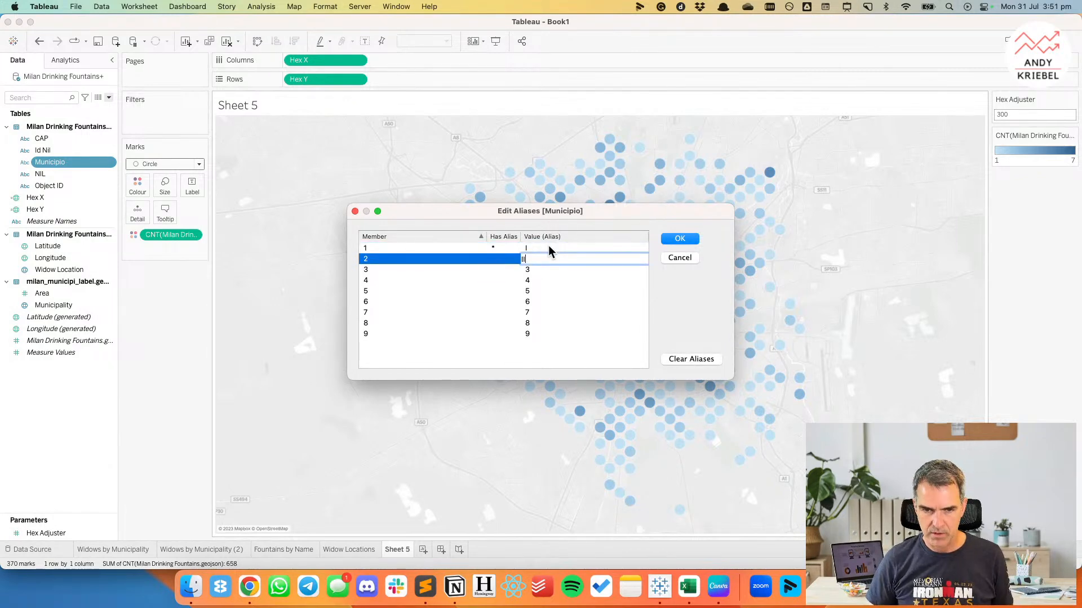
key(Return)
text(III)
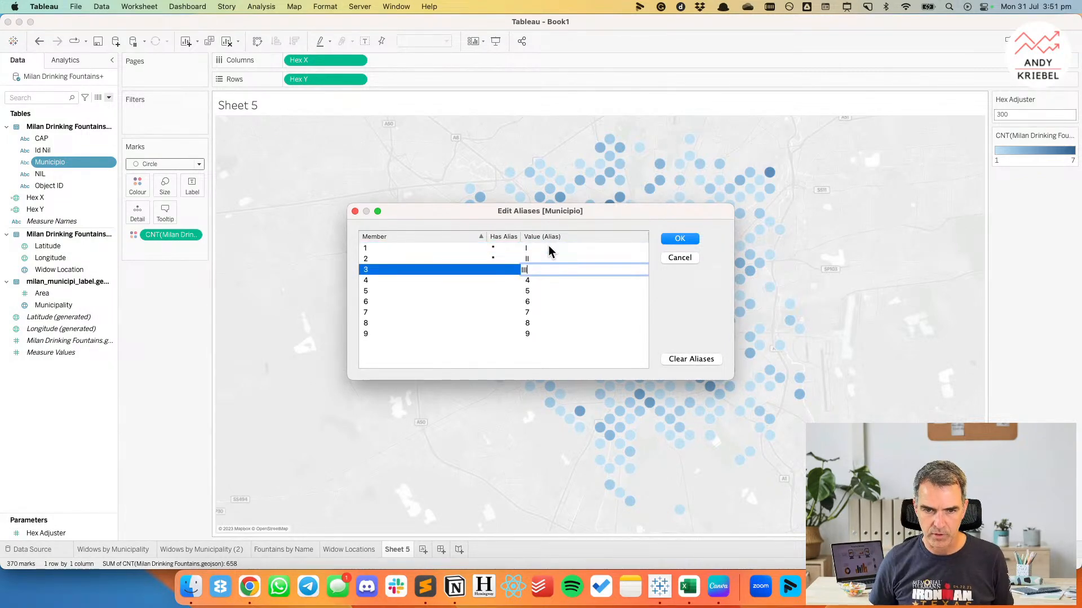
key(Return)
text(IV)
key(Return)
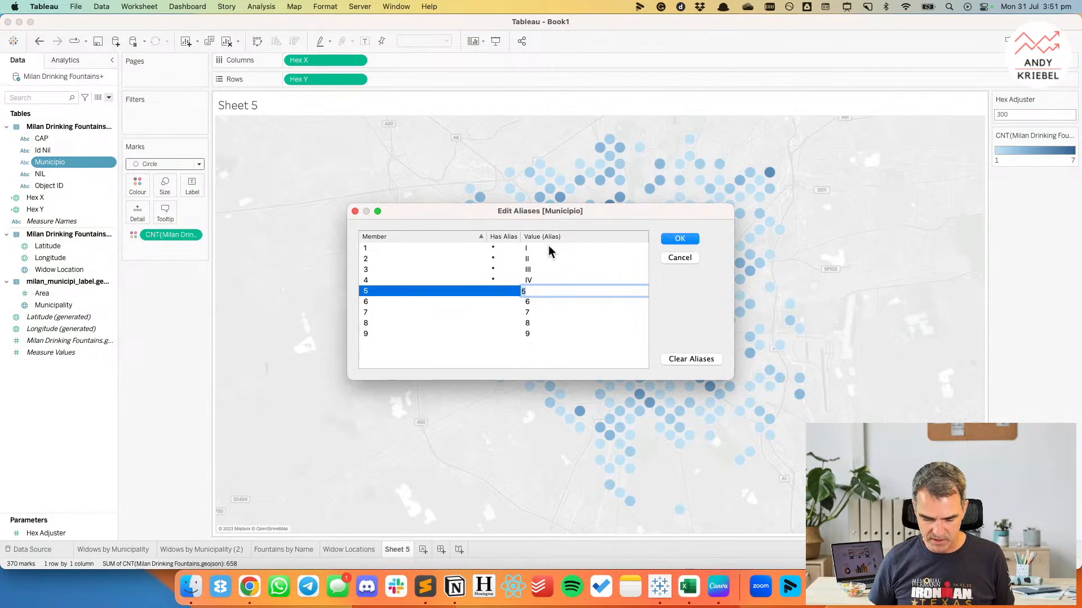
Give Municipio members 5 to 9 the aliases V, VI, VII, VIII and IX, and accept the alias changes.
text(V)
key(Return)
text(VI)
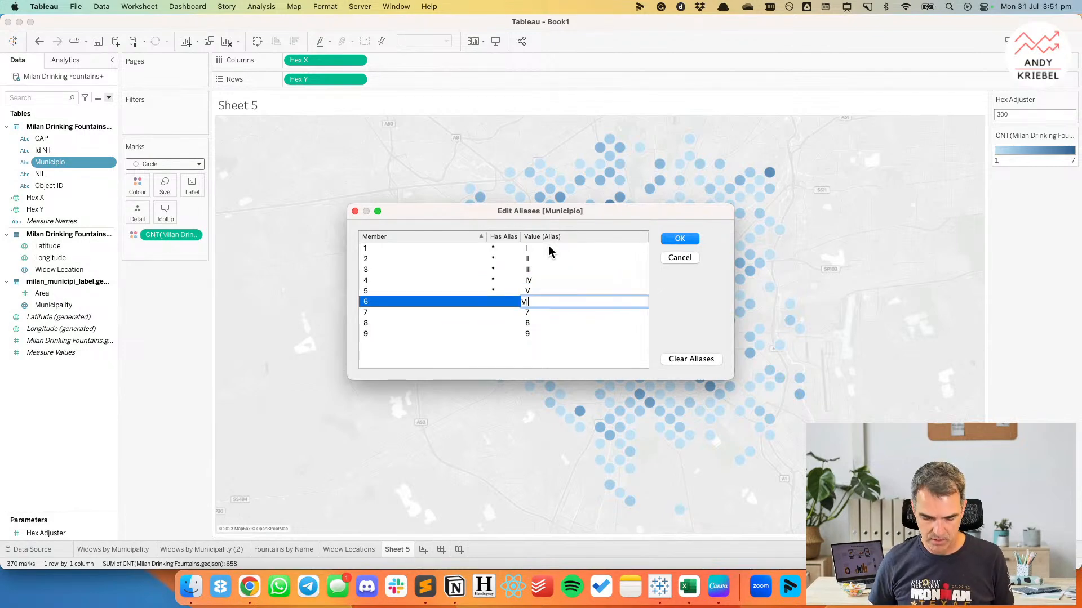
key(Return)
text(VIII)
key(Return)
text(VIII)
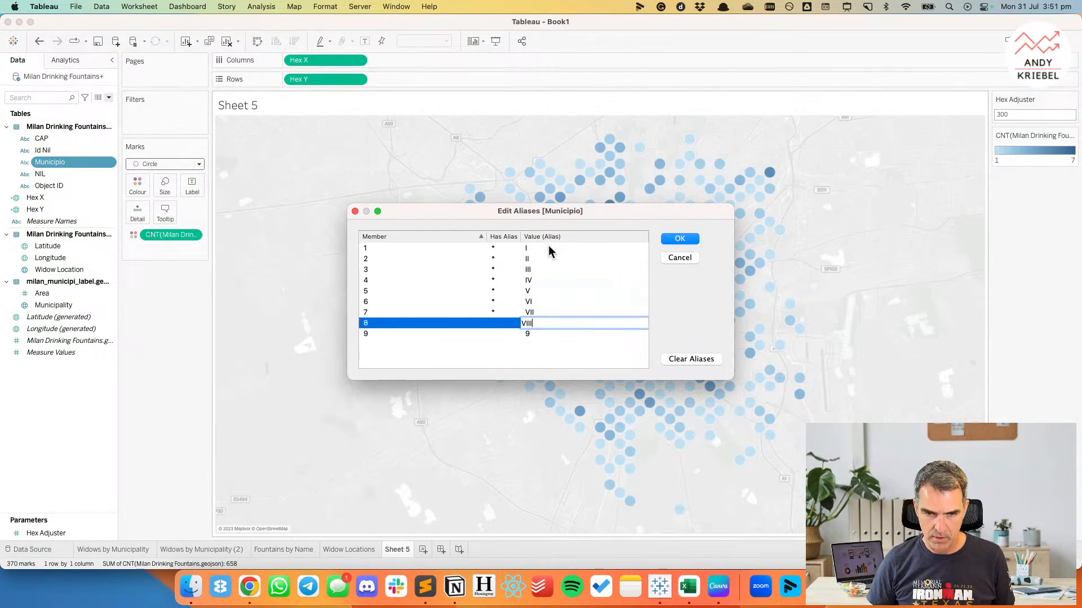
key(Return)
text(IX)
key(Return)
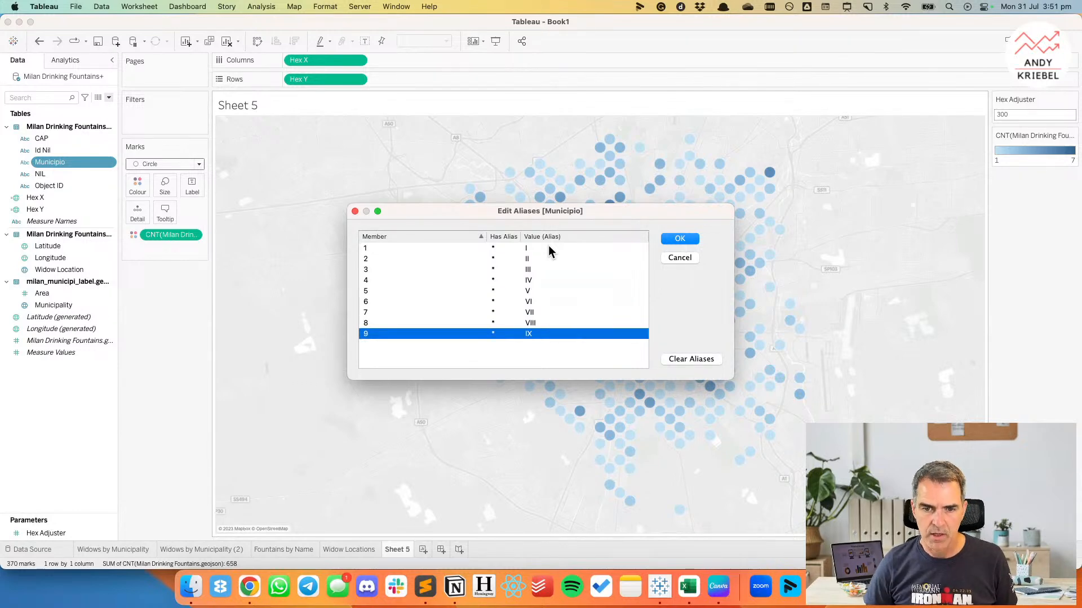
click(689, 242)
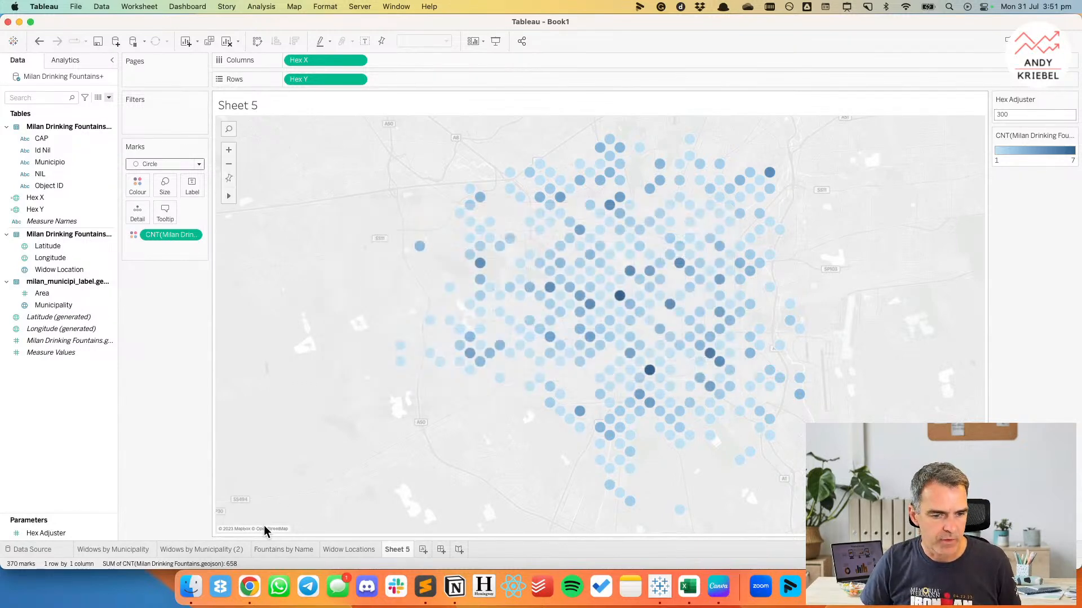
Go to the Widows by Municipality (2) worksheet to view the bar chart with the Roman numeral labels.
click(349, 549)
click(270, 549)
click(215, 549)
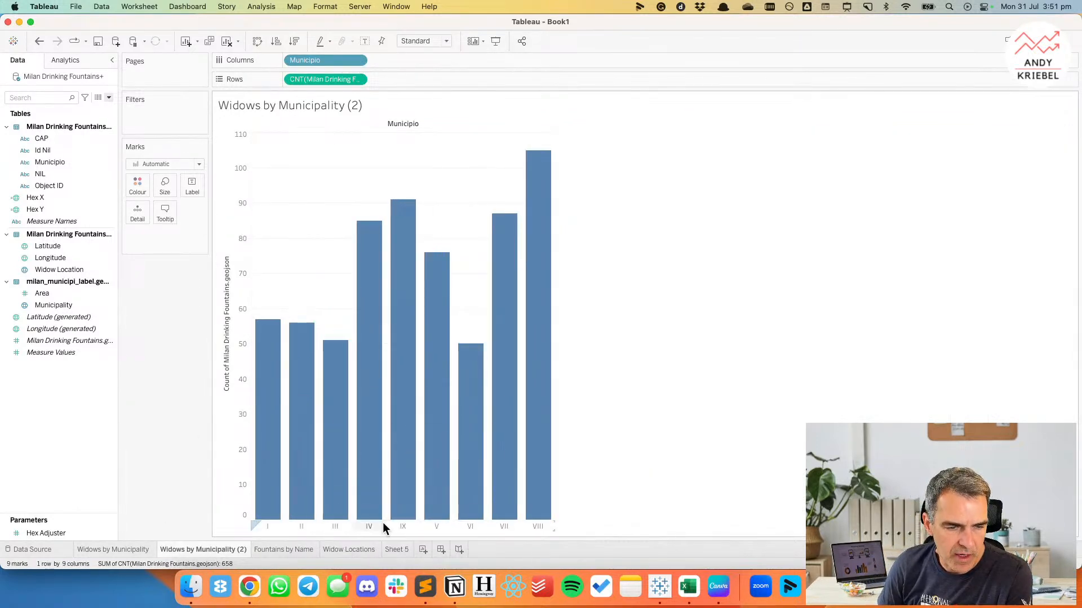
right_click(56, 163)
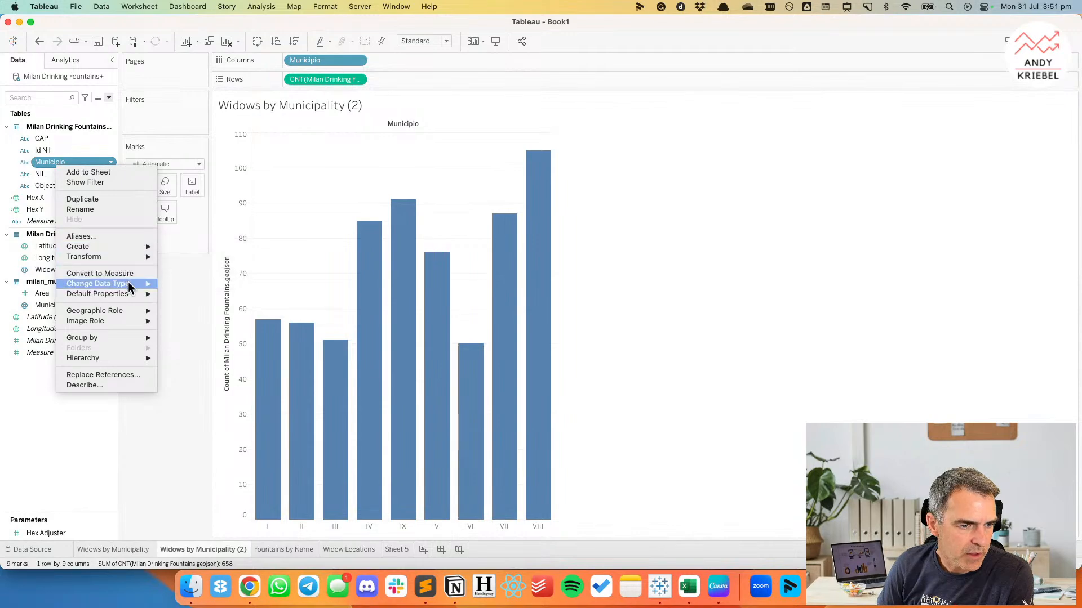
mouse_move(130, 298)
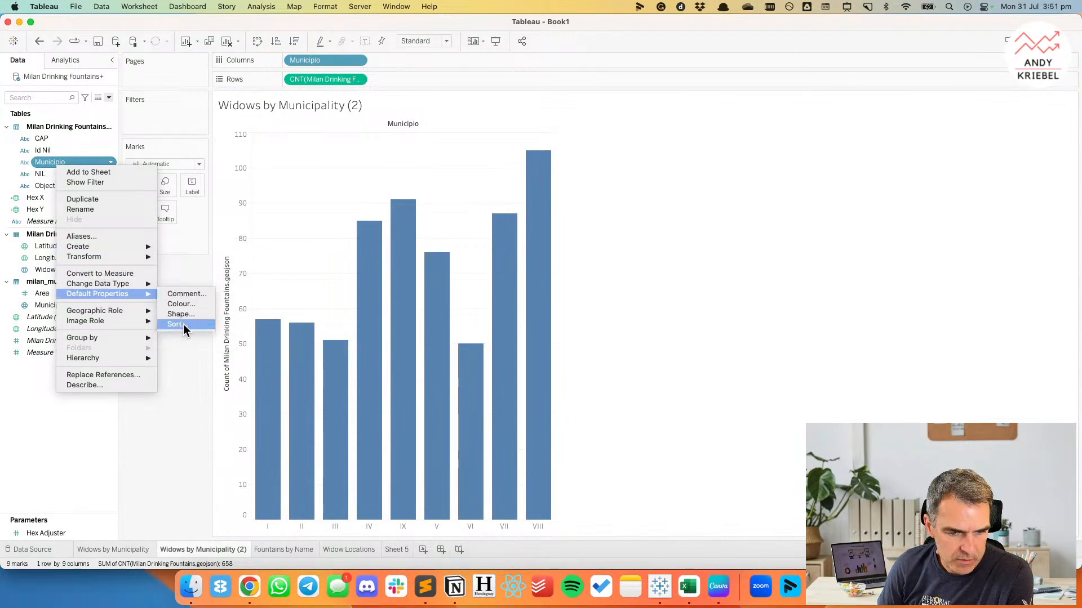
click(286, 247)
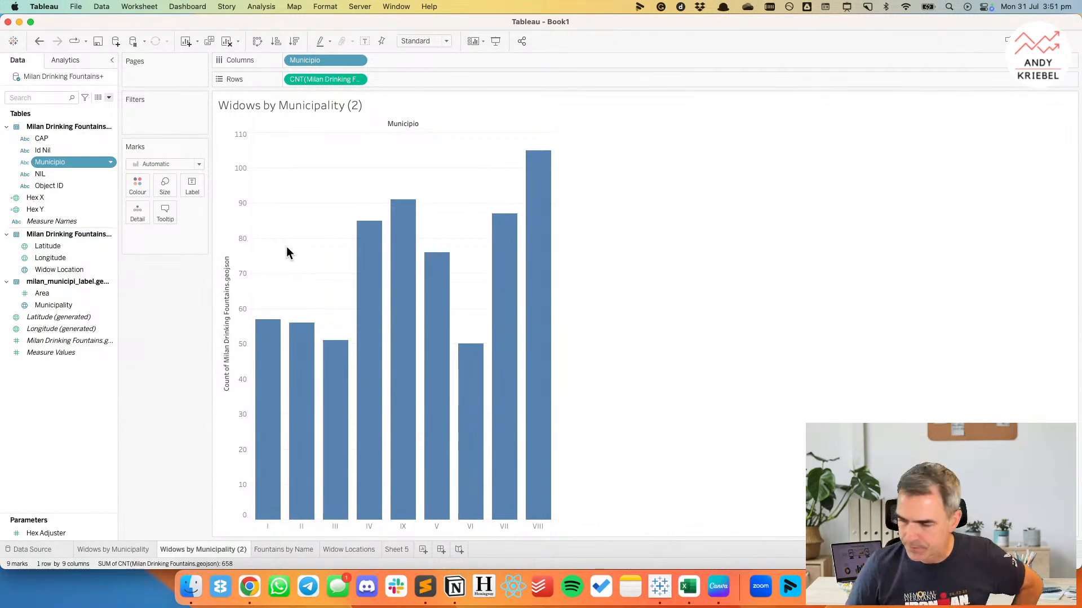
Sort the Municipio bars in descending order by the count of drinking fountains.
click(296, 41)
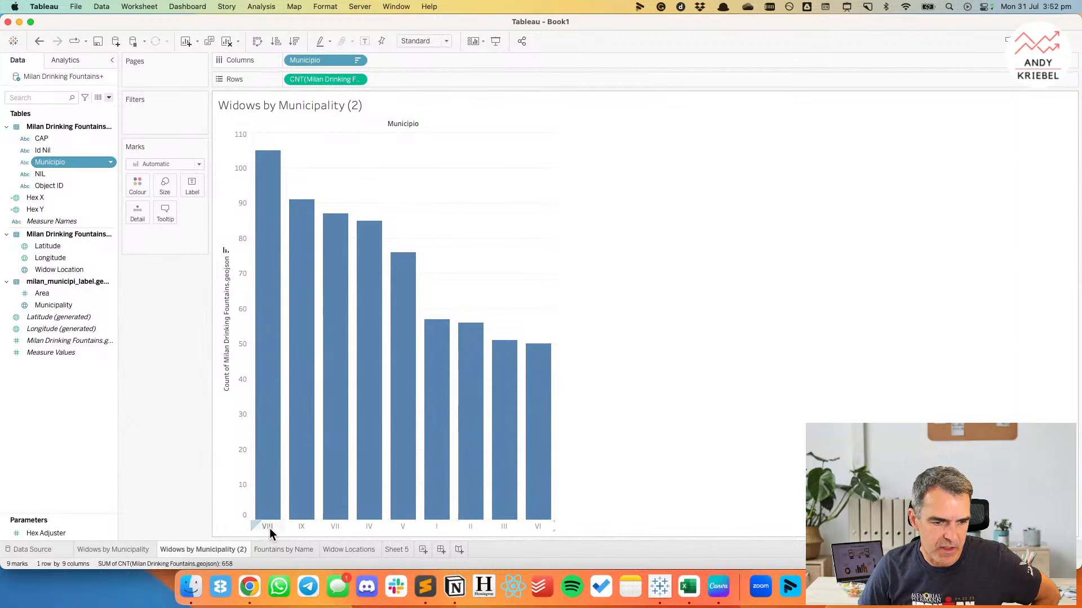
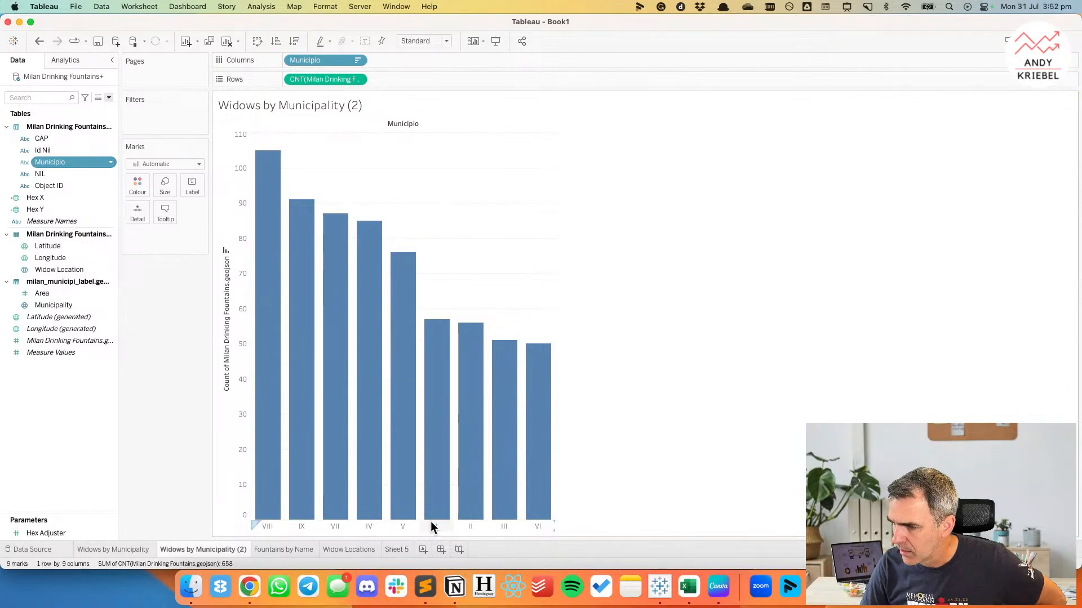
Add a new worksheet showing the count of Milan Drinking Fountains as text, and open its label for editing.
click(357, 551)
click(398, 550)
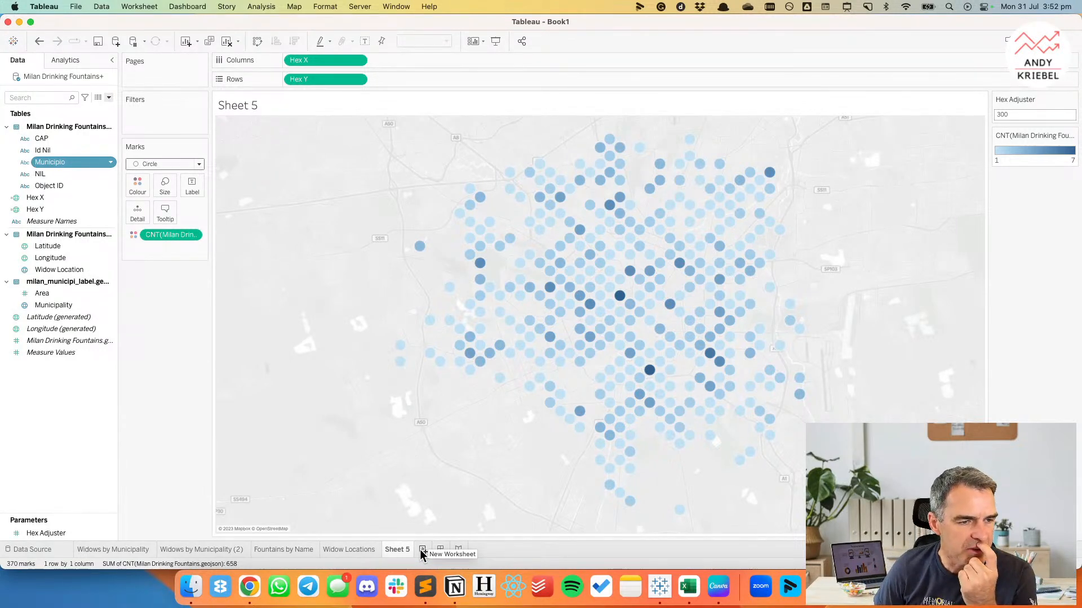
click(420, 550)
drag(68, 342, 185, 181)
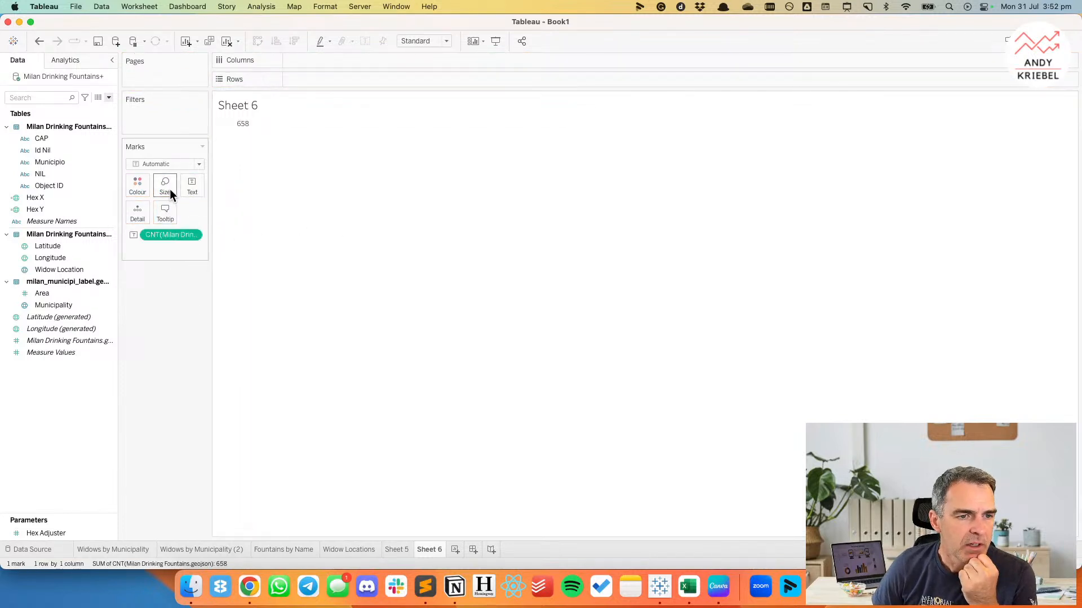
click(189, 185)
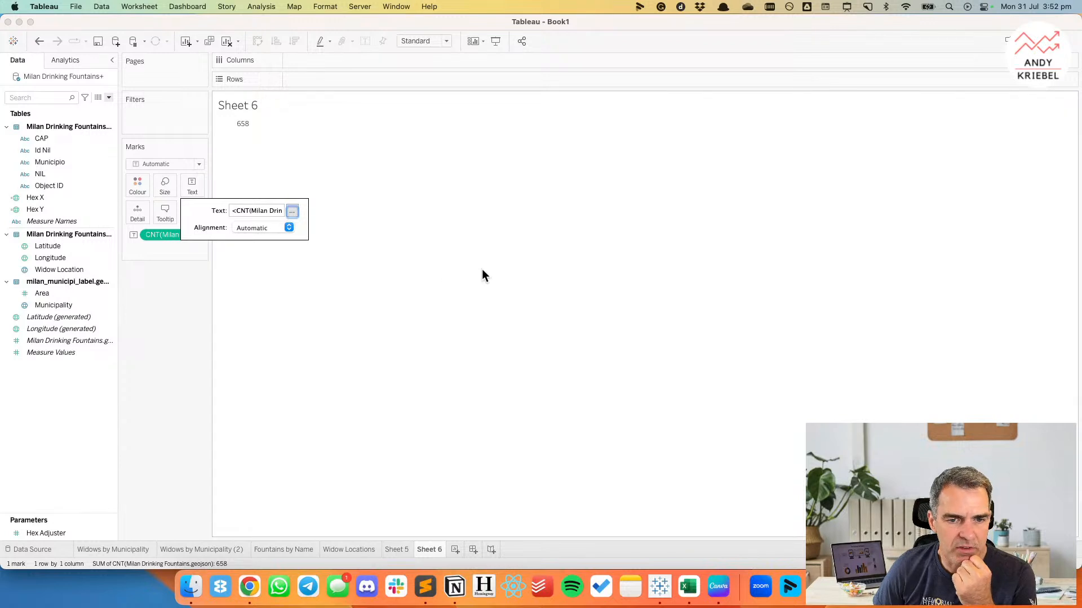
click(292, 212)
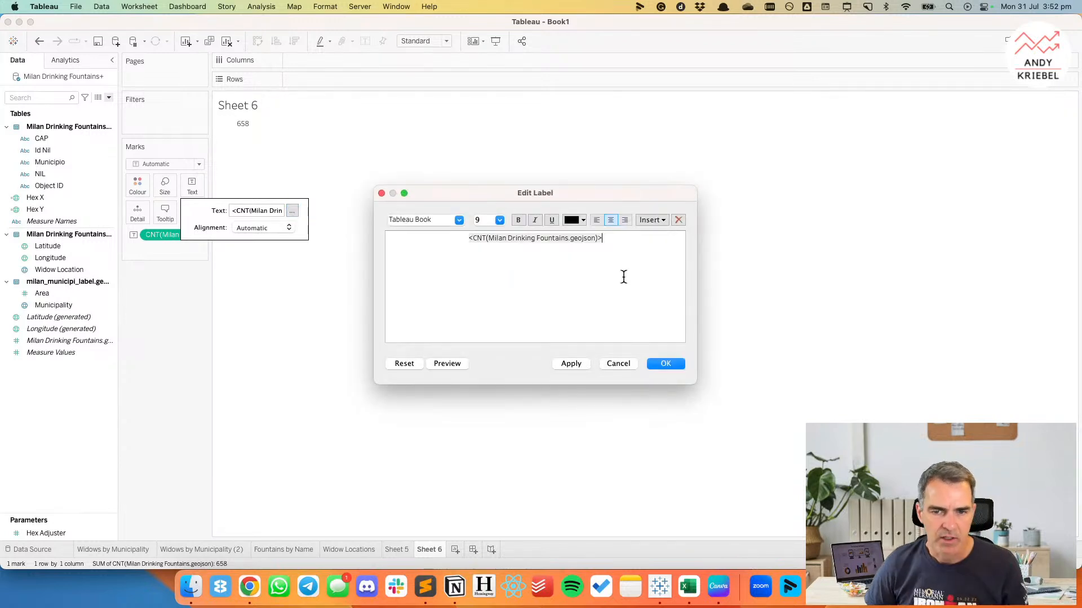
Switch to Chrome, check how the Il Post article words its text about the Milanese fountains, and return to Tableau.
key(super+Tab)
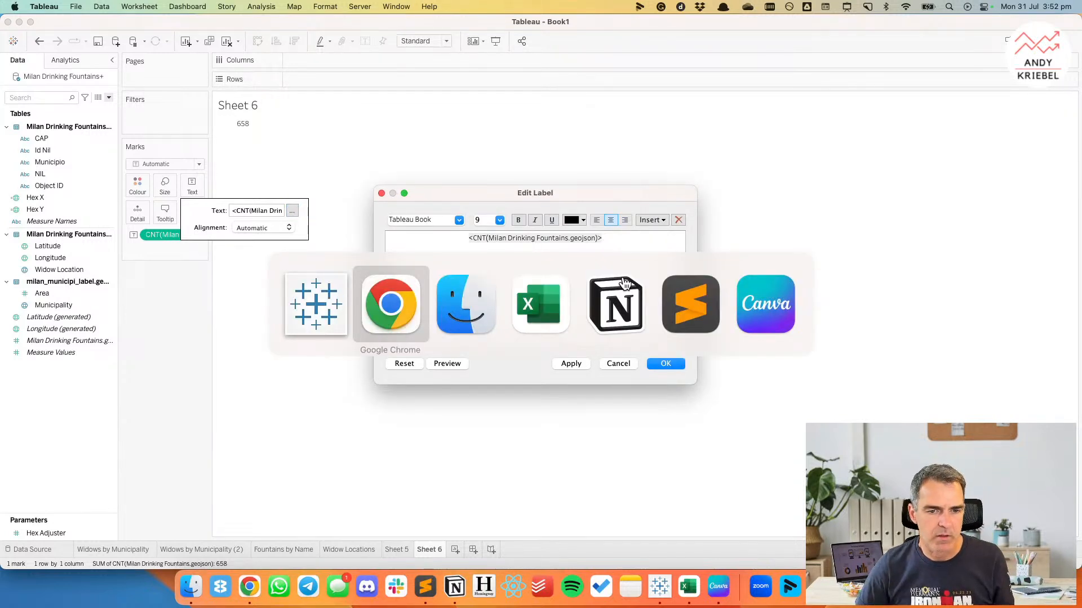
click(618, 304)
key(super+Tab)
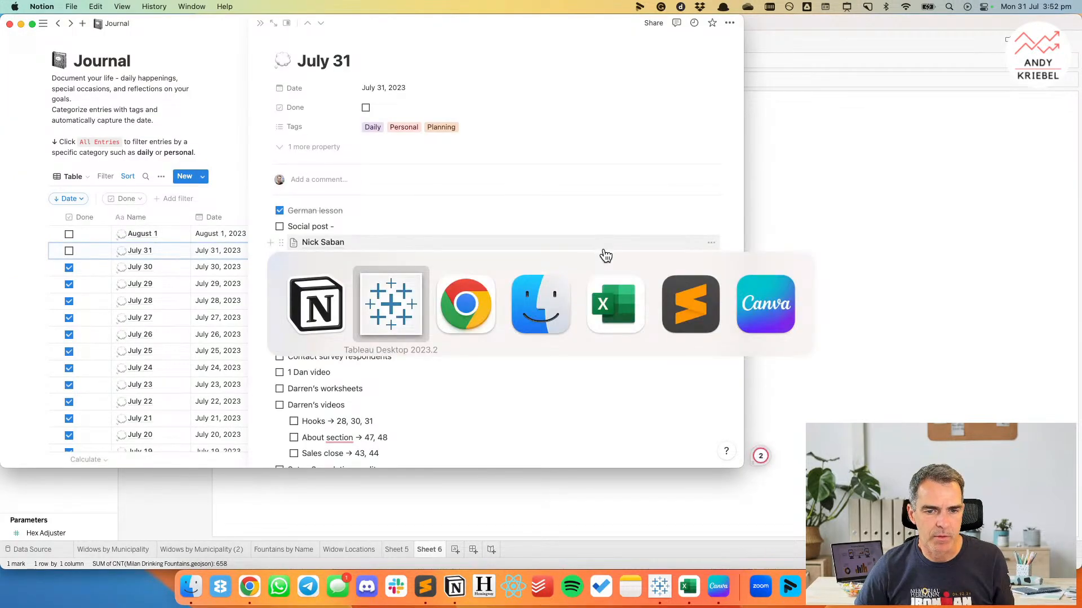
key(super+Tab)
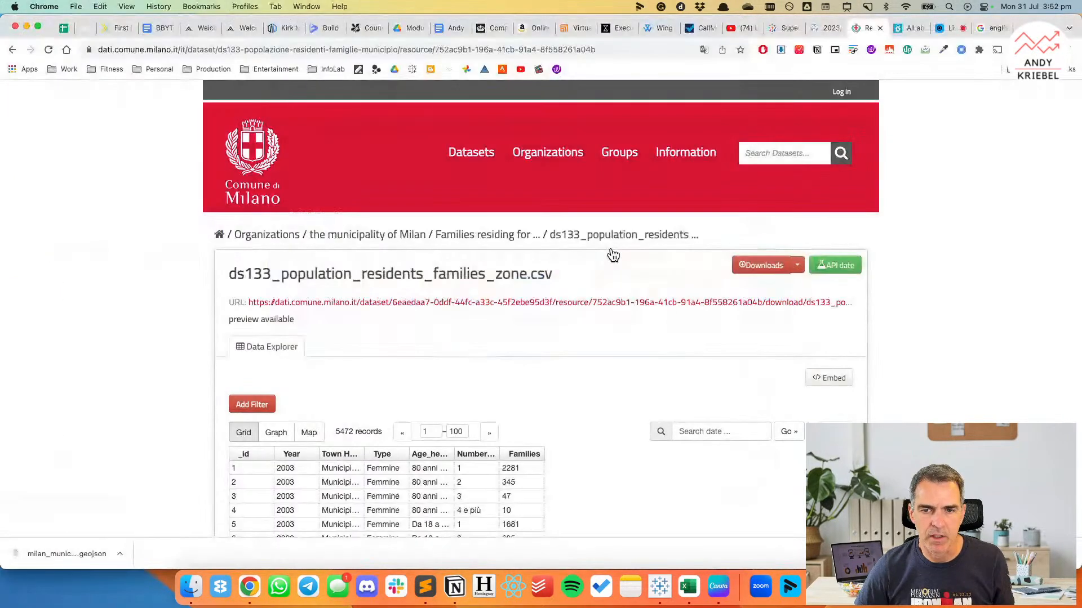
click(908, 28)
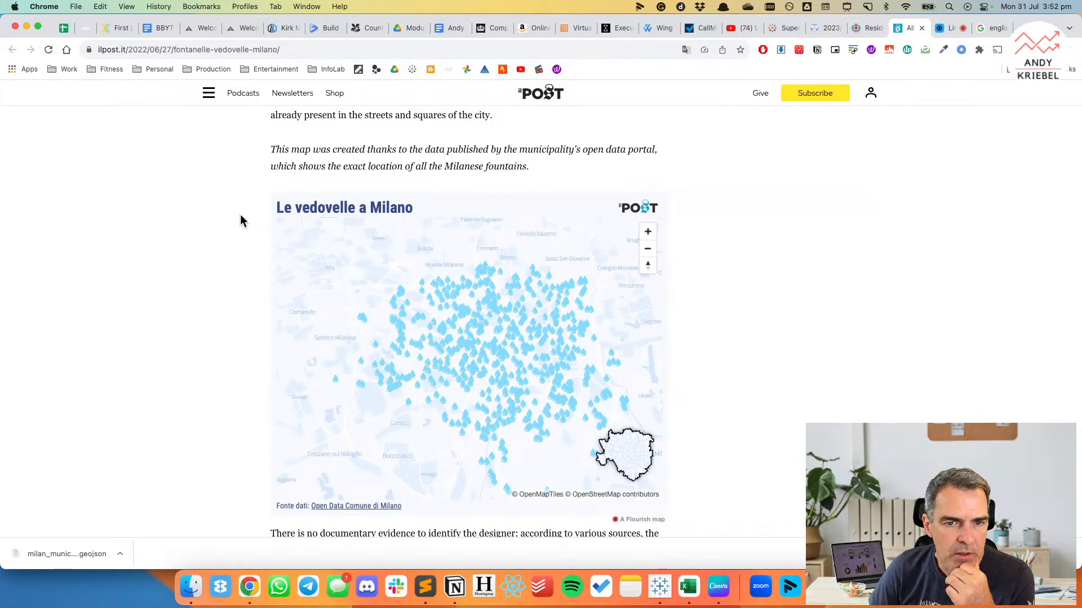
scroll(240, 220, up, 3)
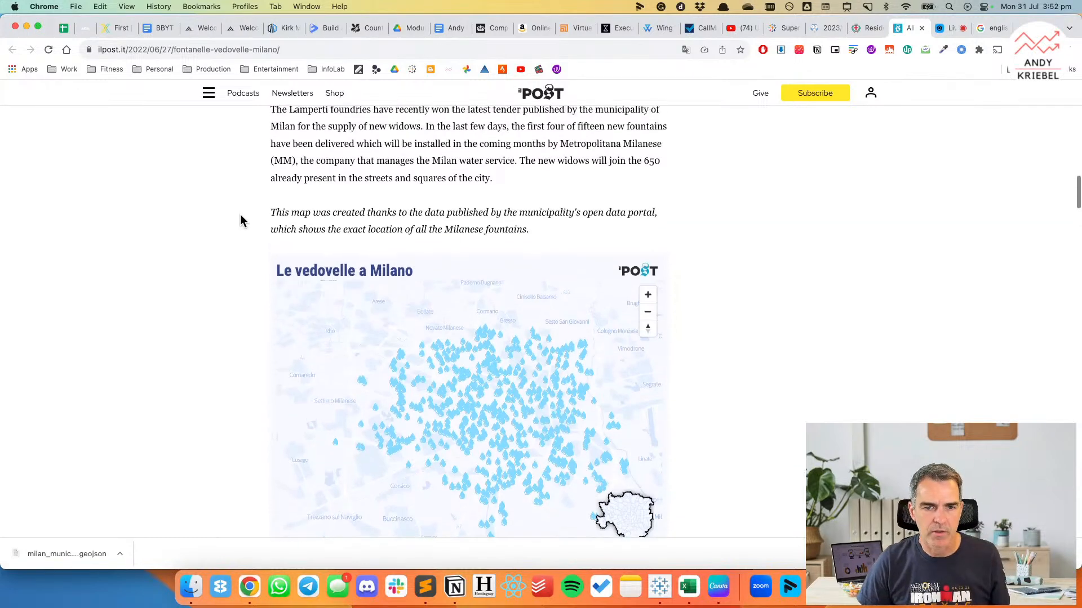
drag(445, 230, 530, 228)
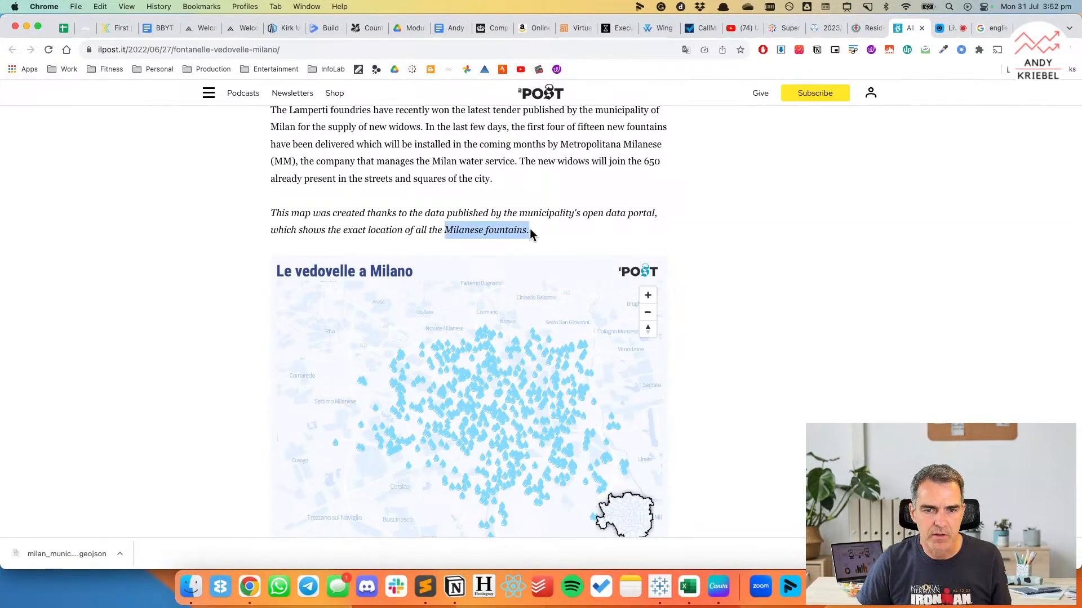
key(super+Tab)
key(super+Tab)
scroll(513, 193, down, 4)
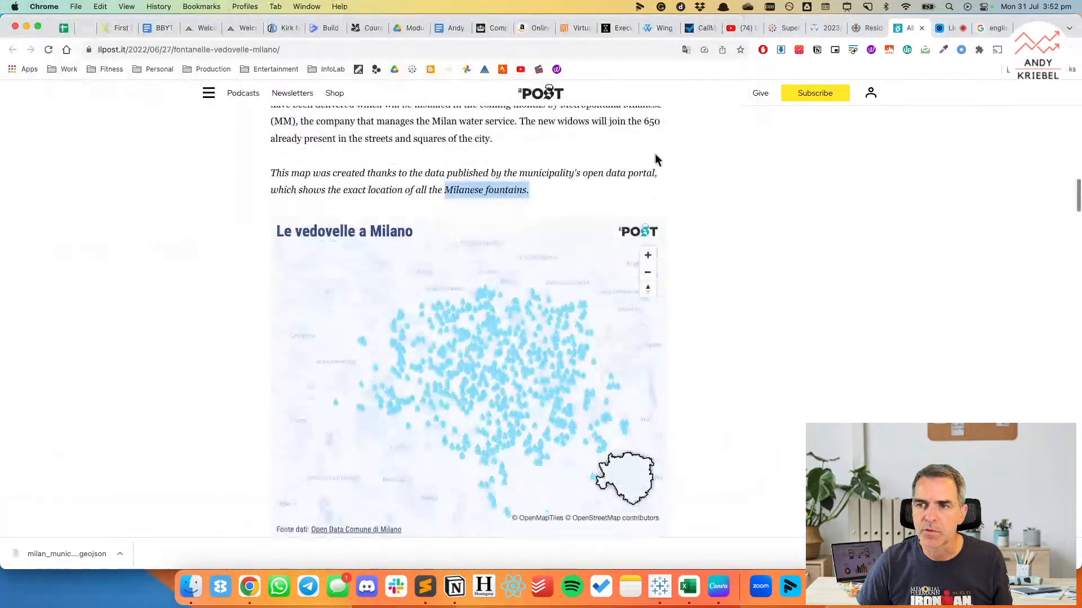
key(super+Tab)
key(super+Tab)
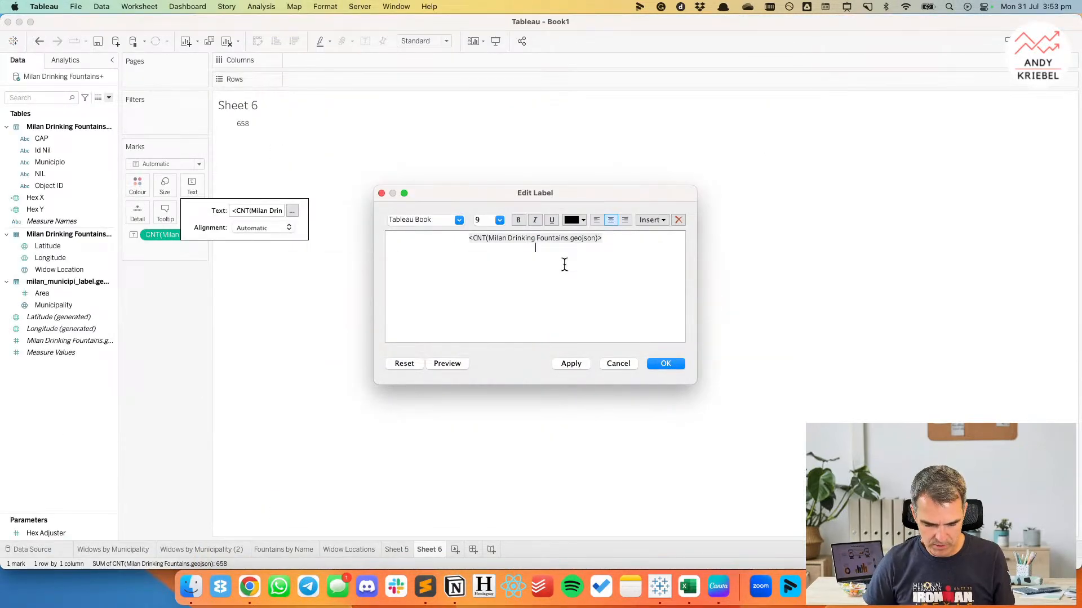
Add a FOUNTAINS line below the count in the label and format the count as Tableau Medium, size 36.
text(S)
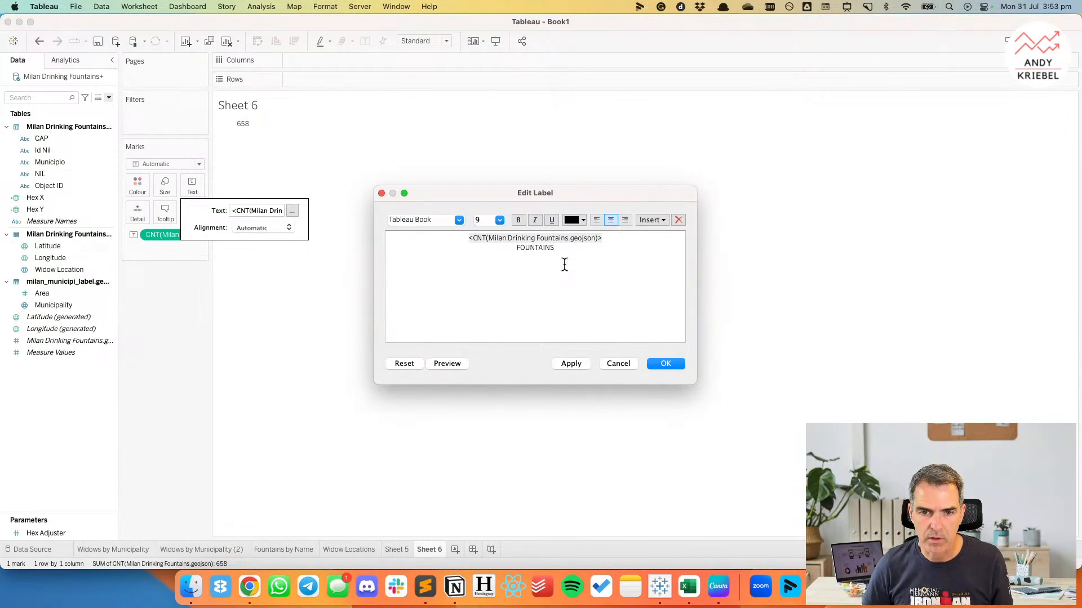
drag(601, 239, 469, 232)
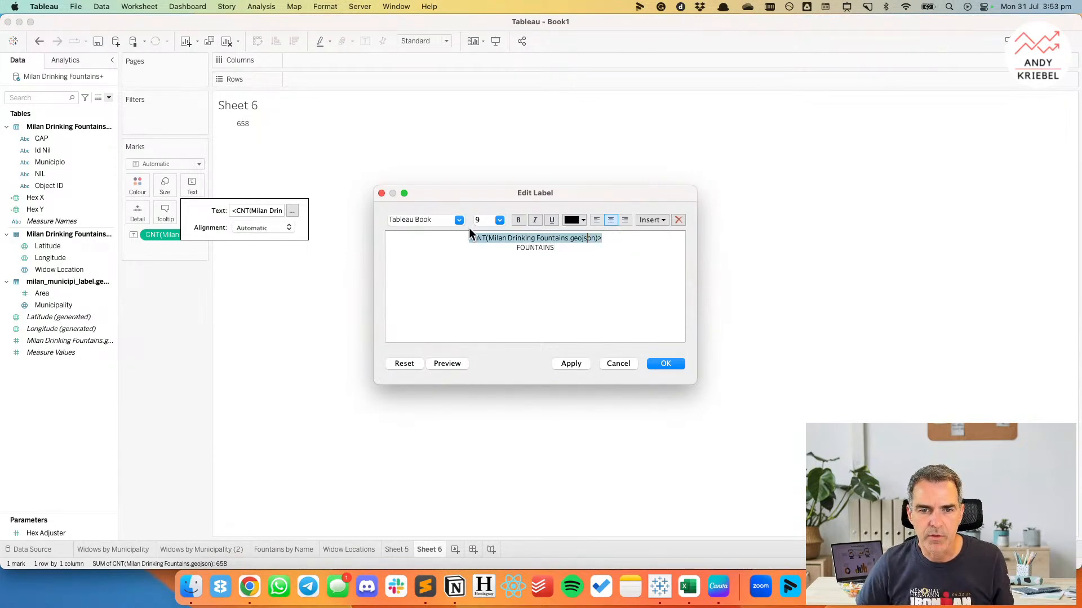
click(500, 221)
click(482, 356)
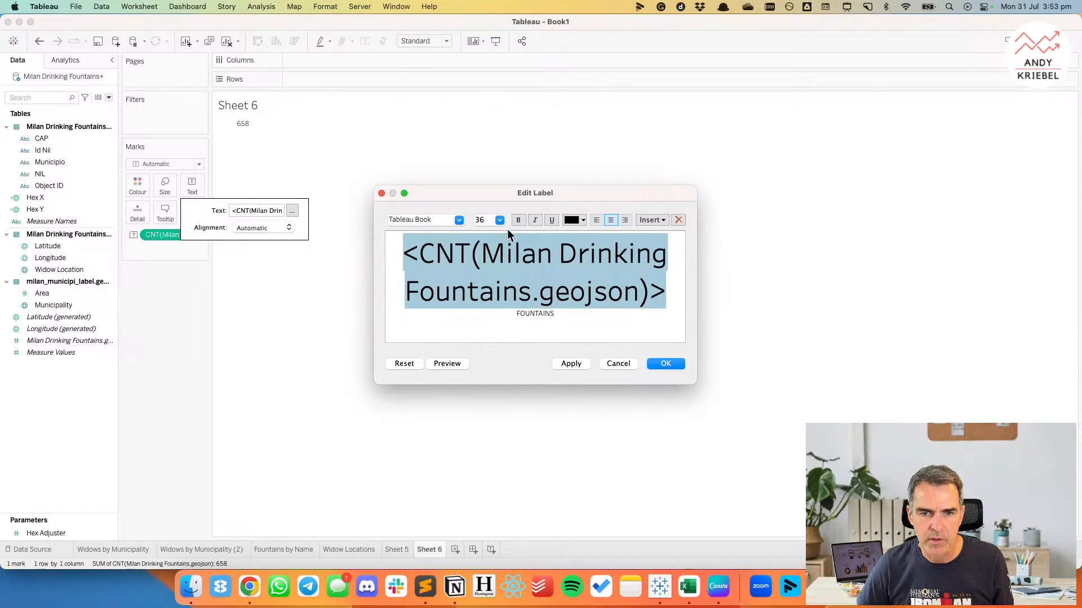
click(457, 221)
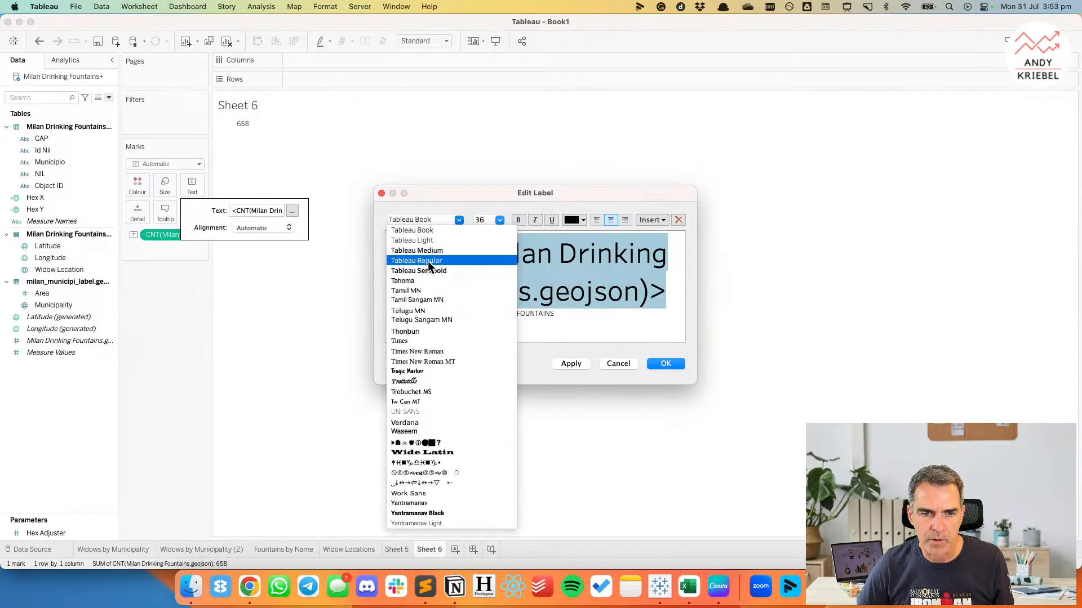
click(429, 250)
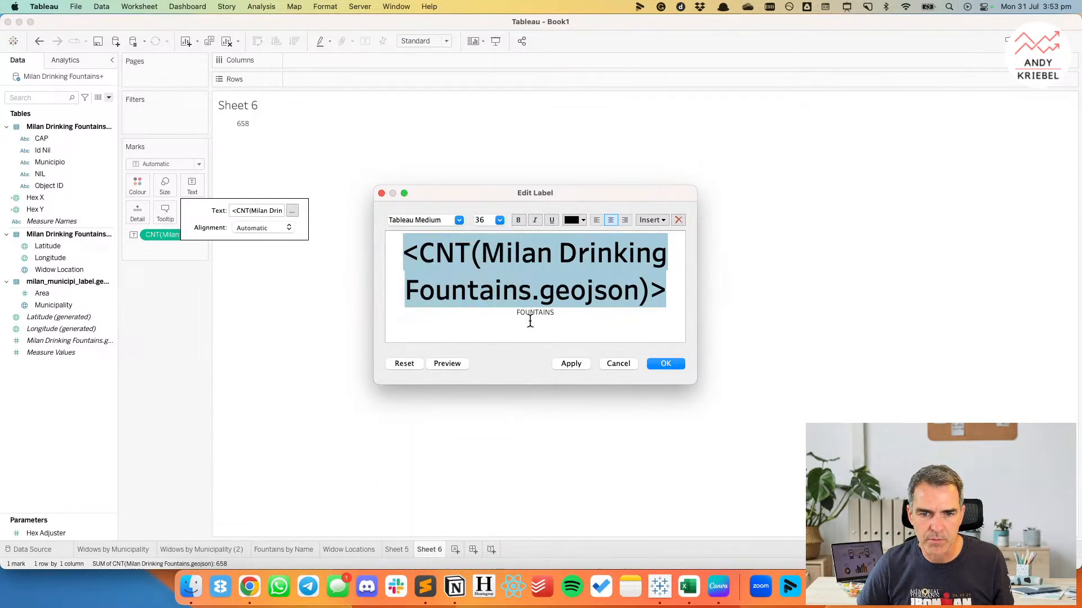
click(531, 314)
click(664, 370)
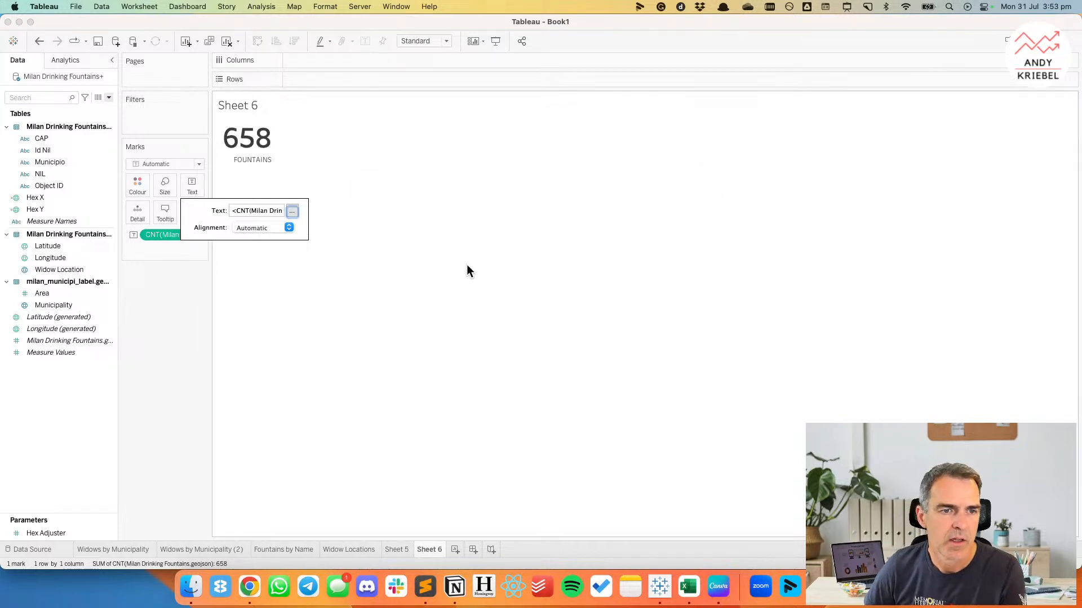
Centre the fountain count label horizontally.
click(466, 270)
click(192, 188)
click(235, 231)
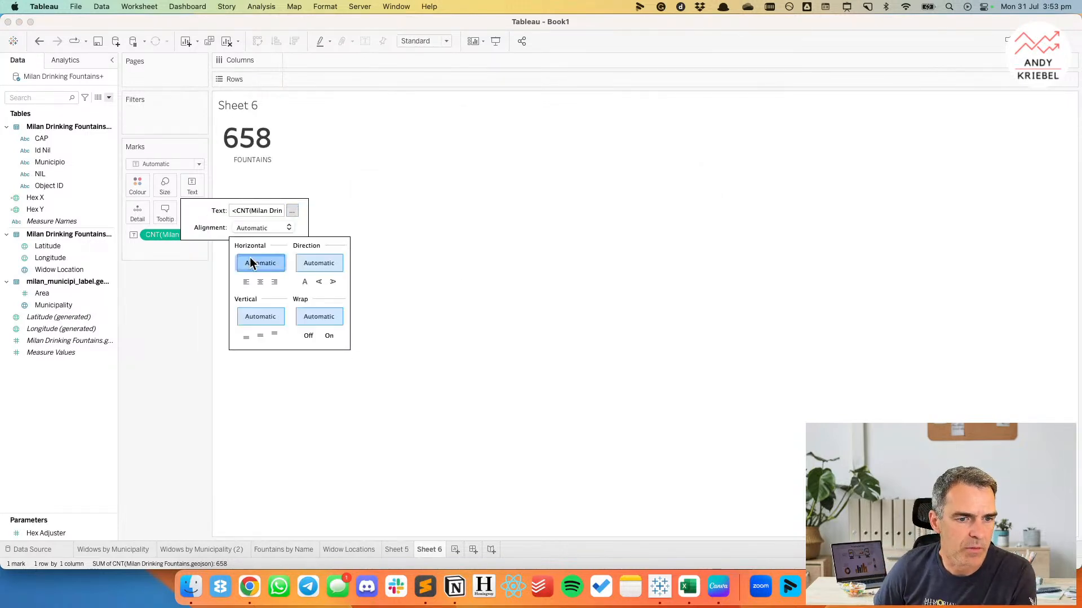
click(261, 285)
click(254, 230)
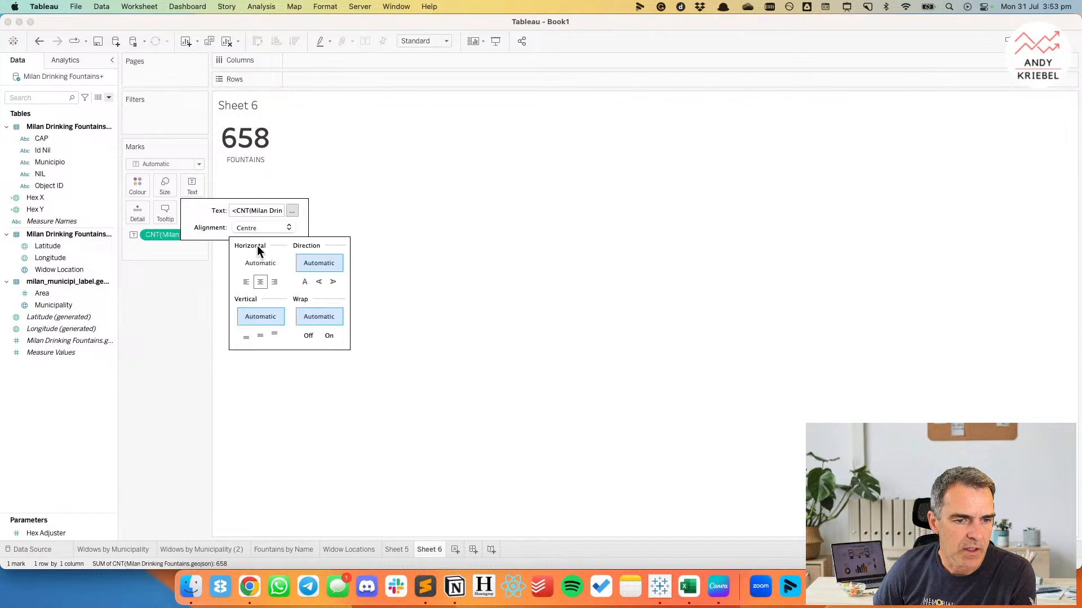
click(259, 336)
click(137, 298)
click(165, 185)
click(187, 272)
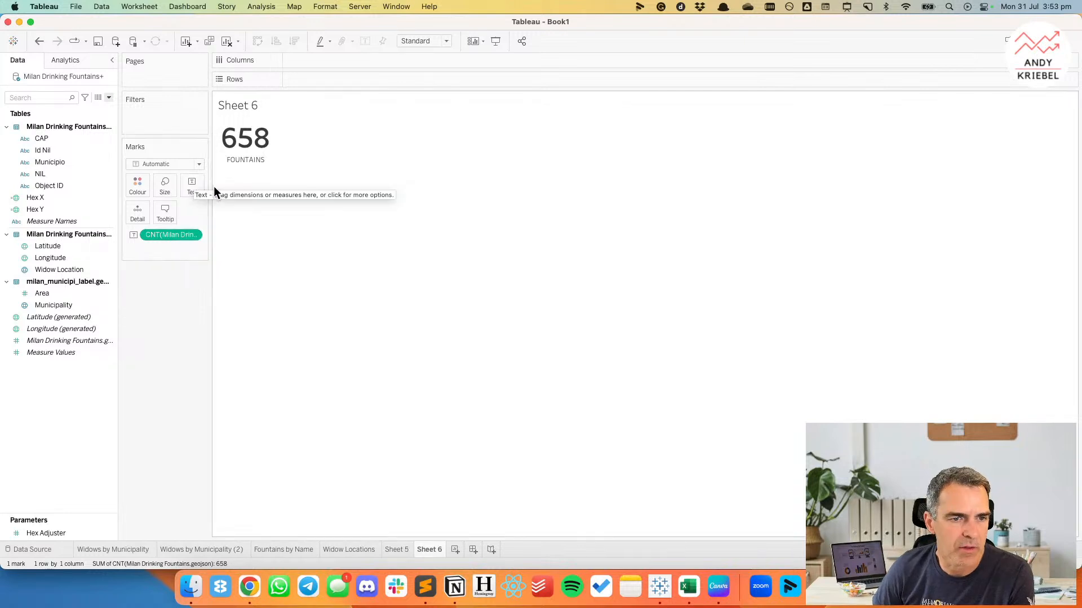
Fit the sheet to Entire View and align the label vertically to the middle.
click(427, 78)
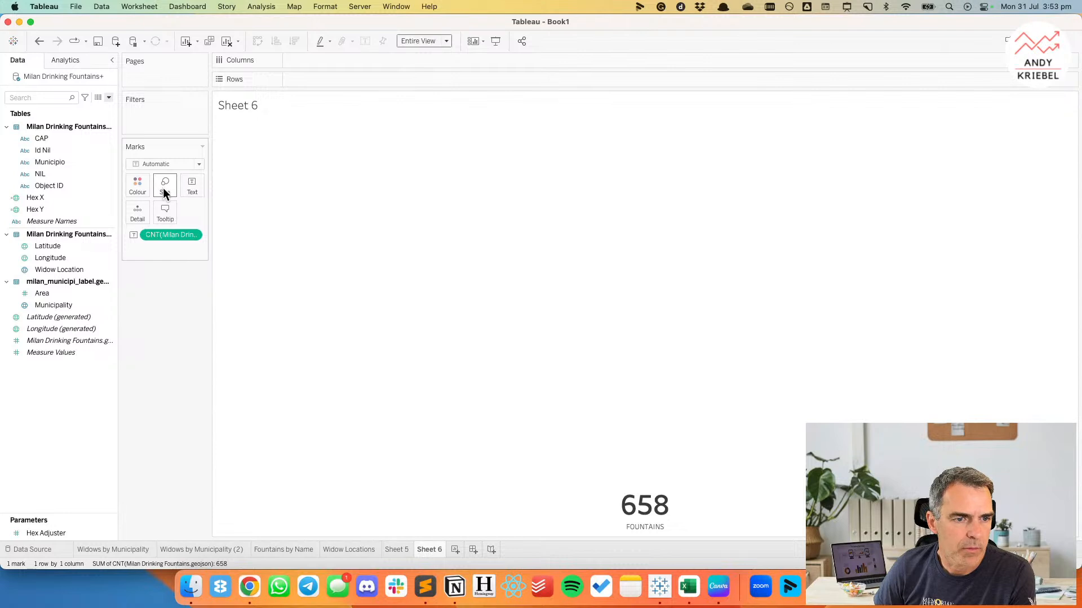
click(192, 186)
click(264, 227)
click(261, 336)
click(178, 327)
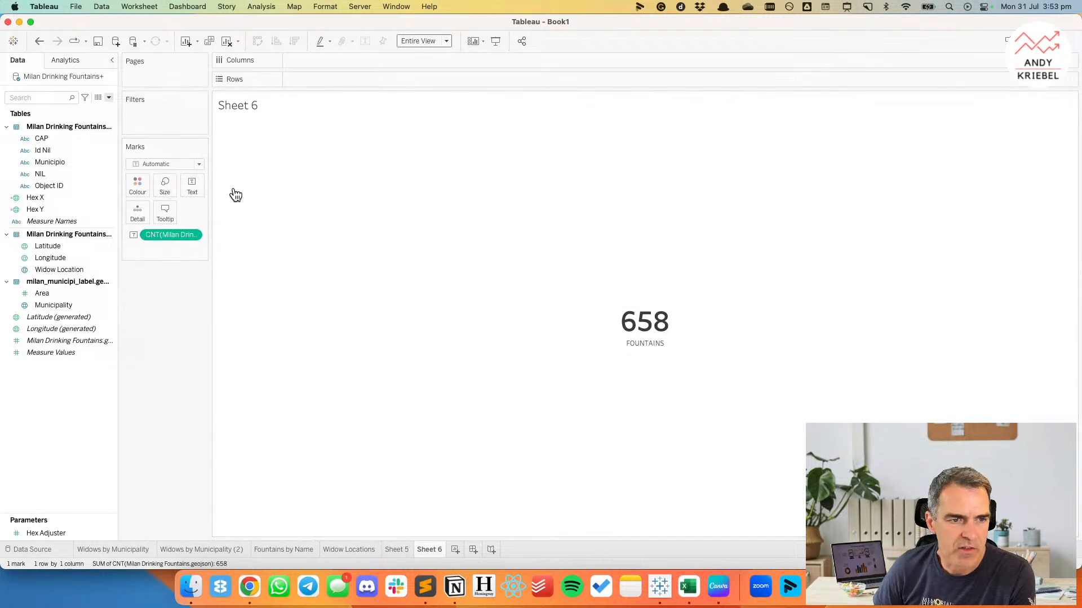
Set the font size of the count in the label to 72.
click(198, 190)
click(292, 211)
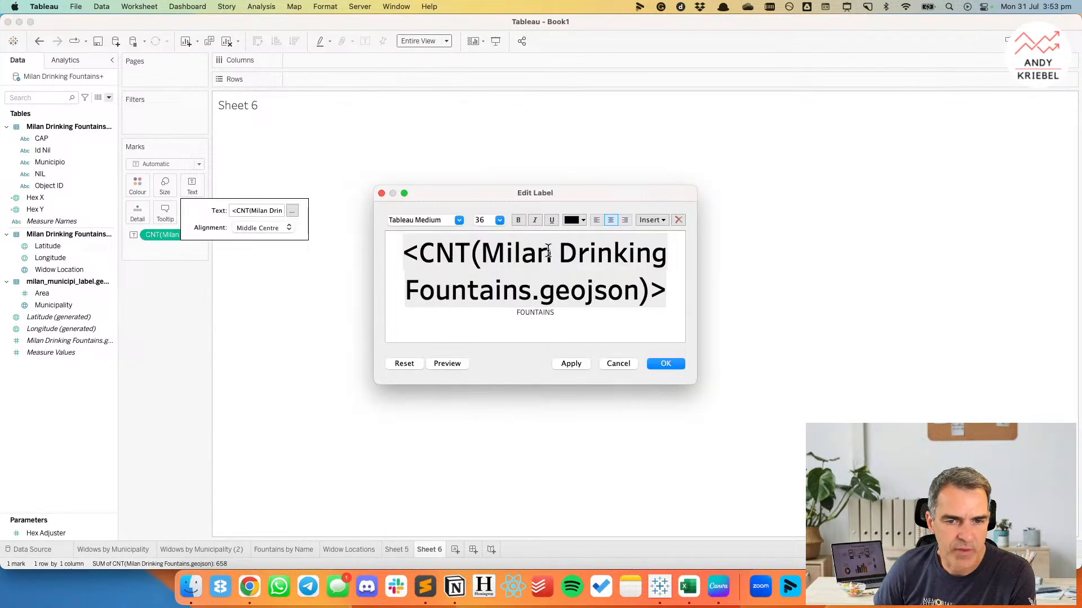
click(500, 220)
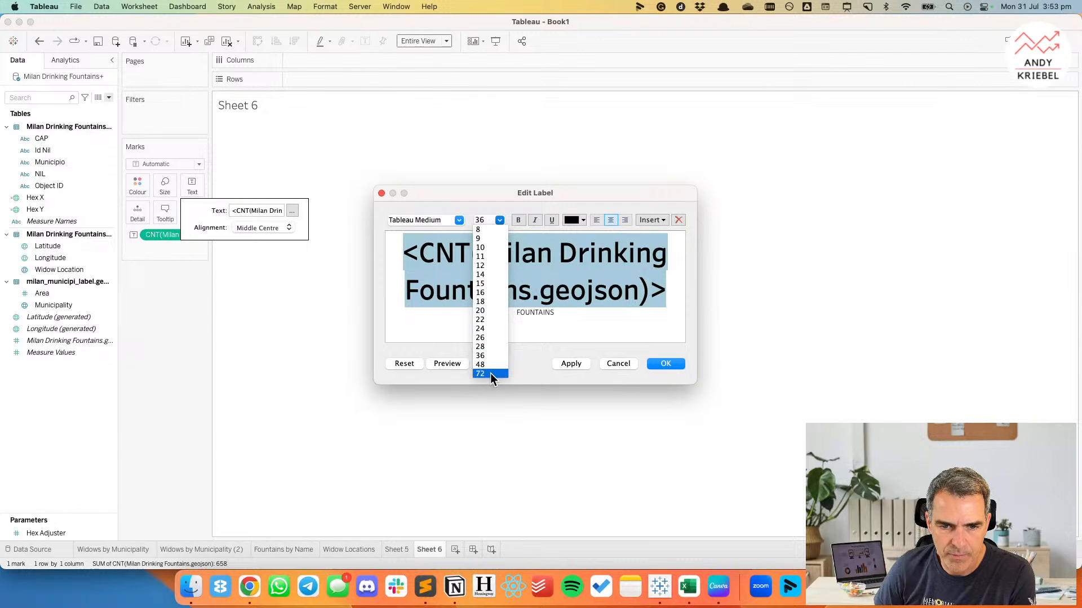
click(490, 373)
click(669, 363)
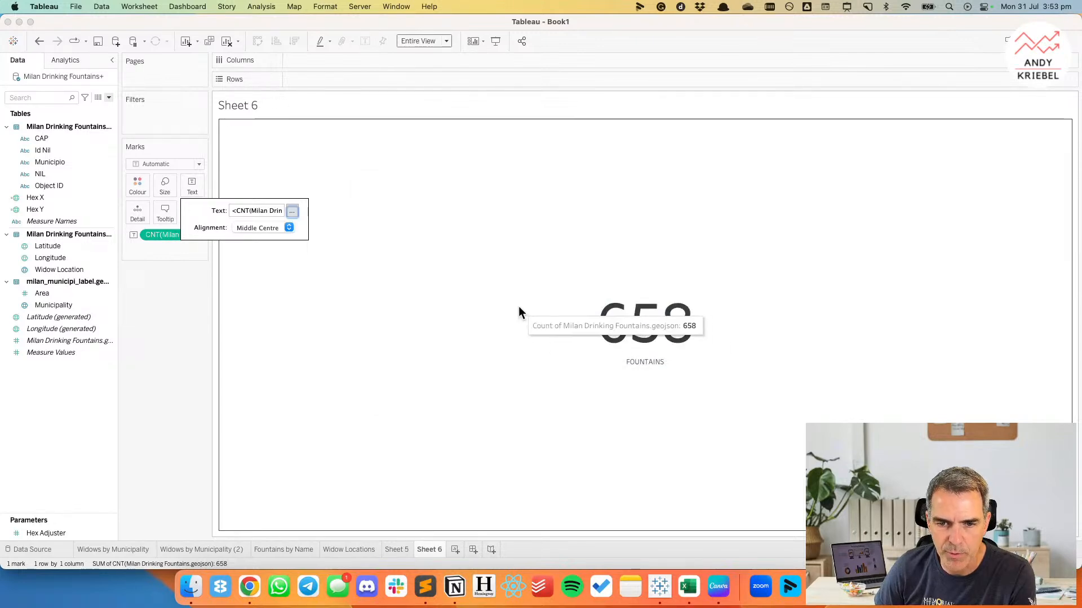
Try enlarging the label text to the maximum mark size, and undo the last size changes.
click(164, 187)
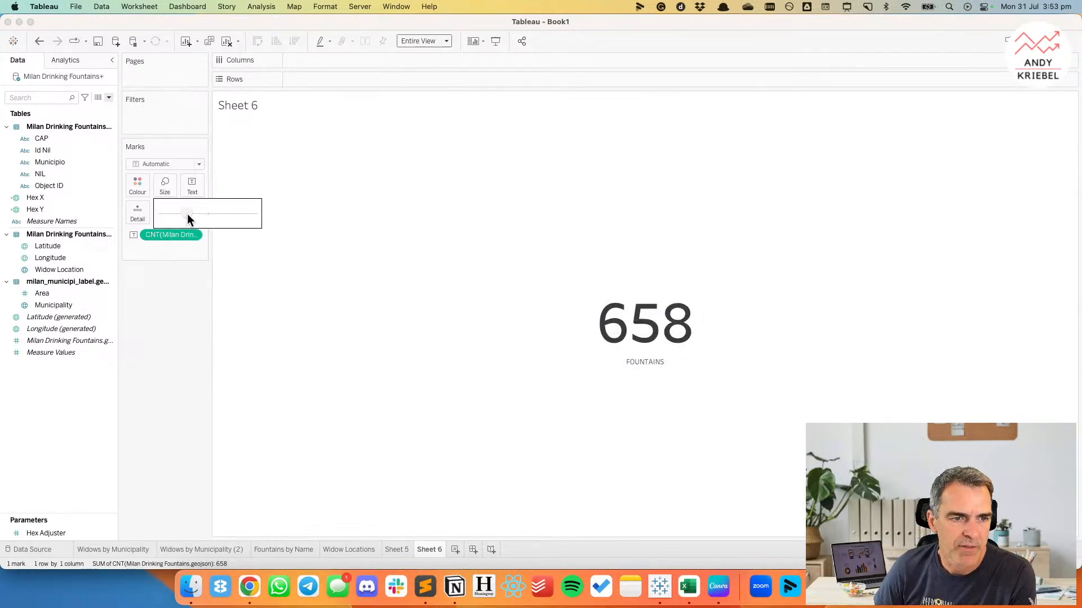
drag(209, 215, 265, 218)
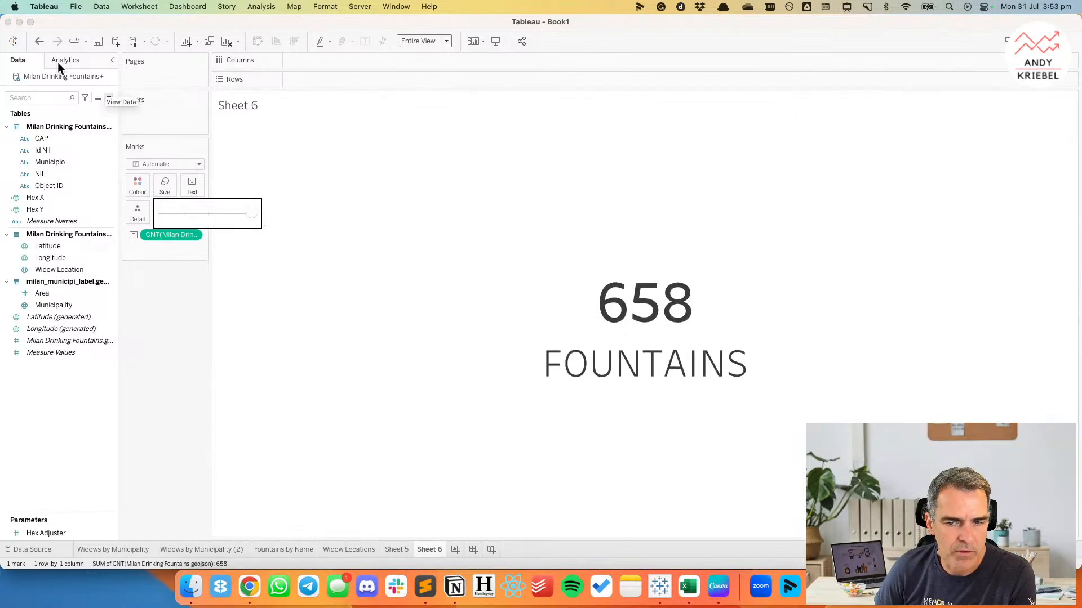
click(39, 41)
click(38, 41)
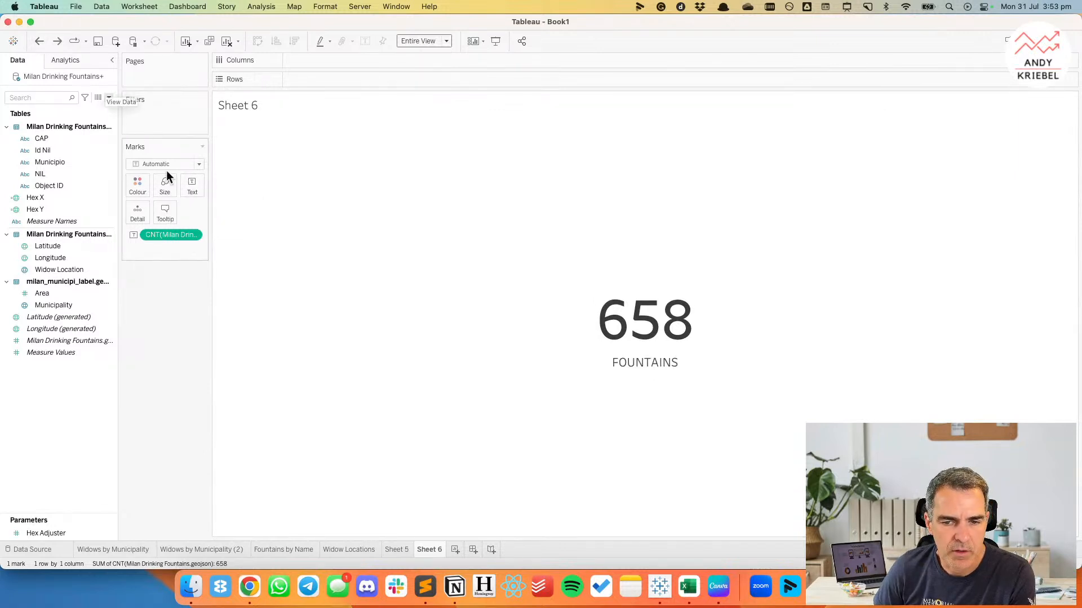
Reset the label to its default content and enlarge the text through the mark size.
click(189, 185)
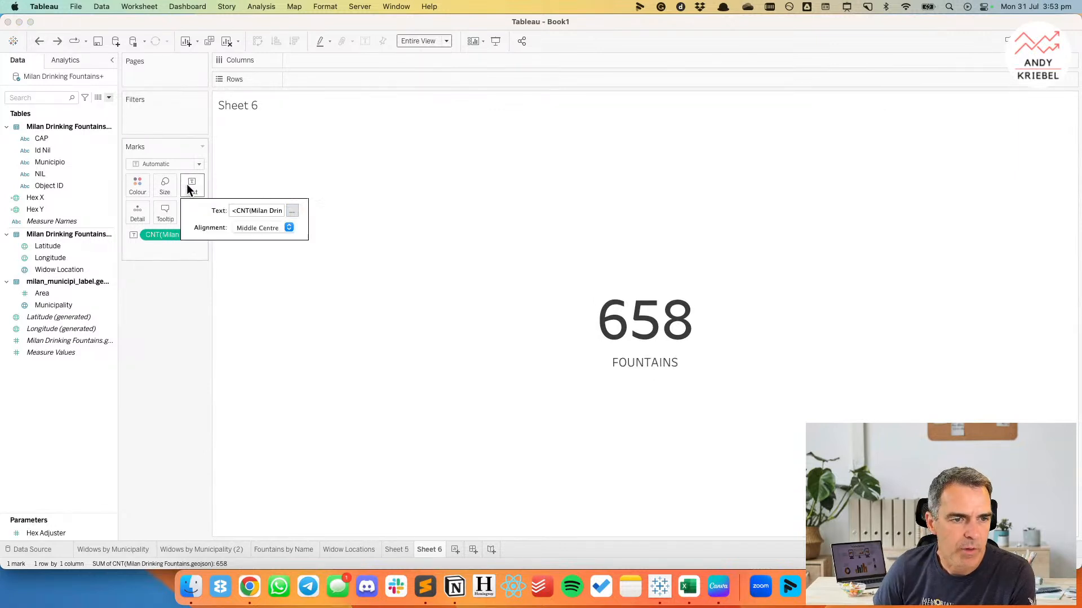
click(292, 212)
click(413, 364)
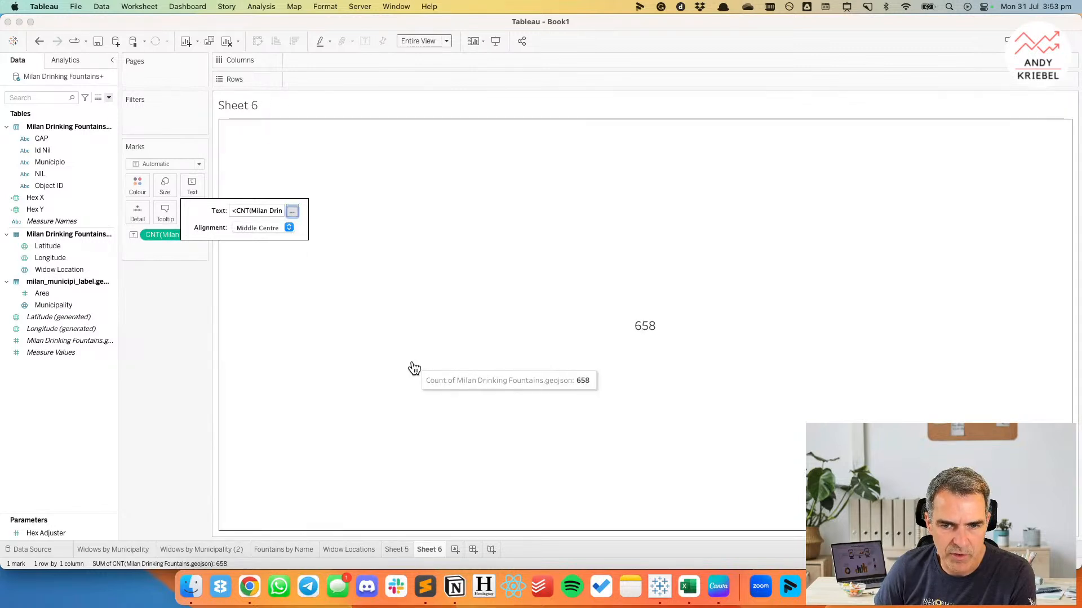
click(256, 242)
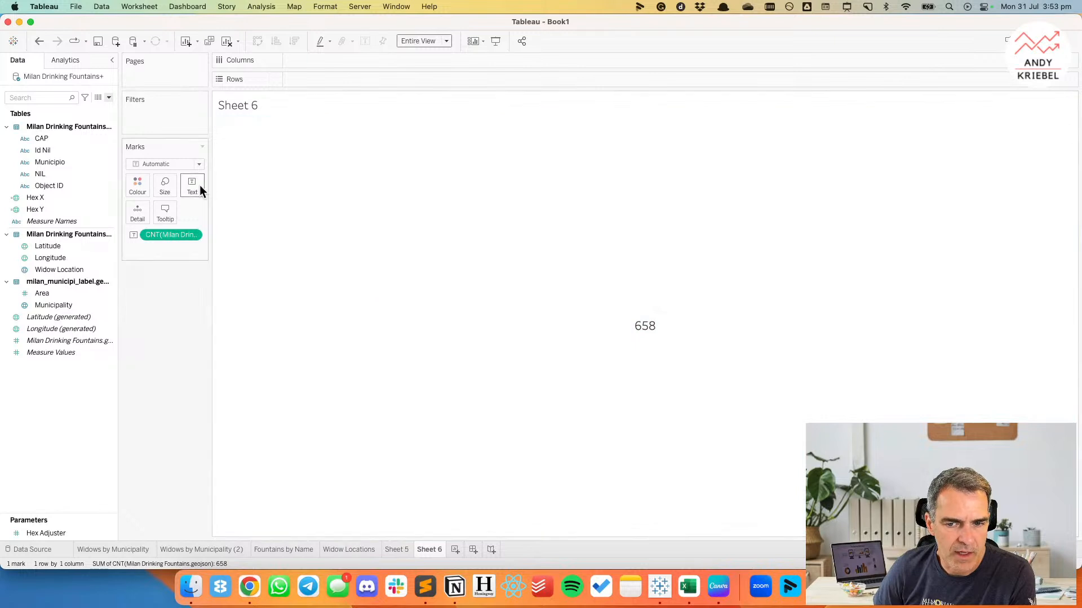
click(171, 185)
mouse_move(253, 214)
mouse_down()
mouse_move(196, 214)
mouse_move(257, 217)
mouse_up()
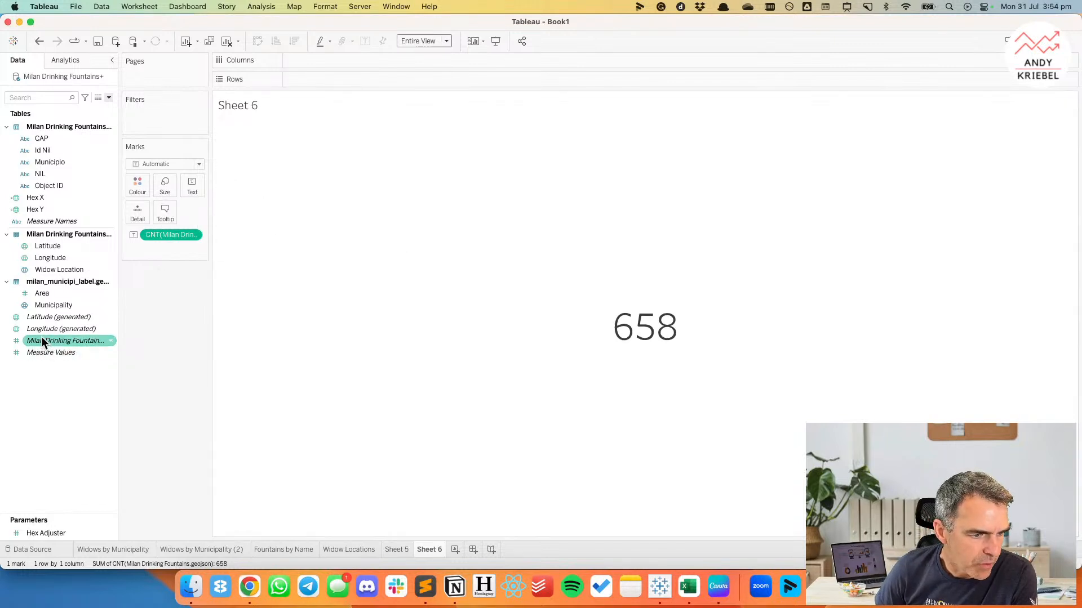
Try sizing the count text by the fountain count with the Text mark type, and remove the count from the size encoding.
drag(54, 340, 167, 185)
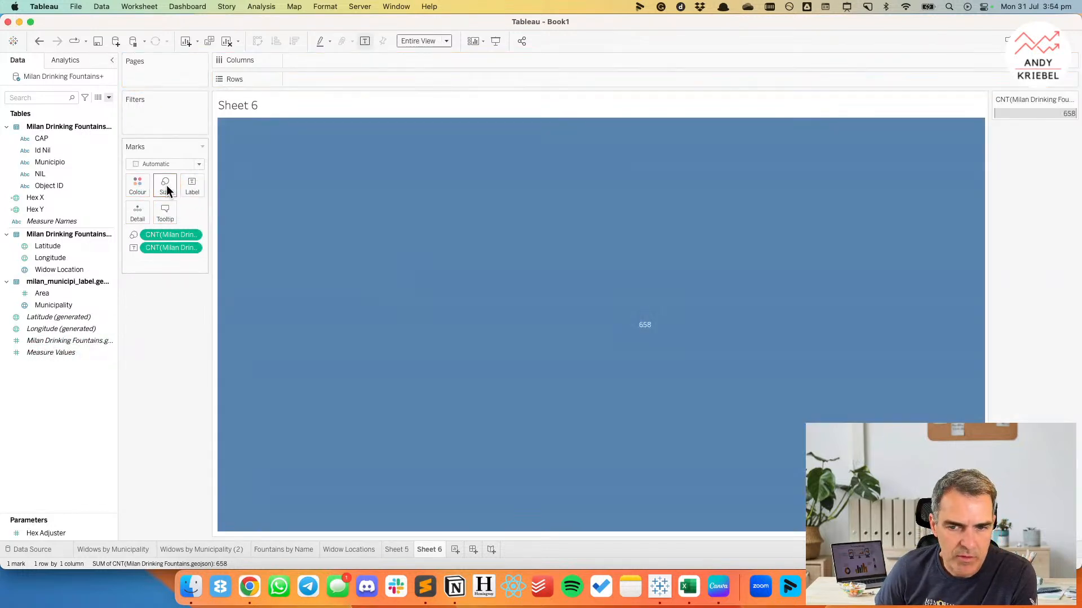
click(165, 164)
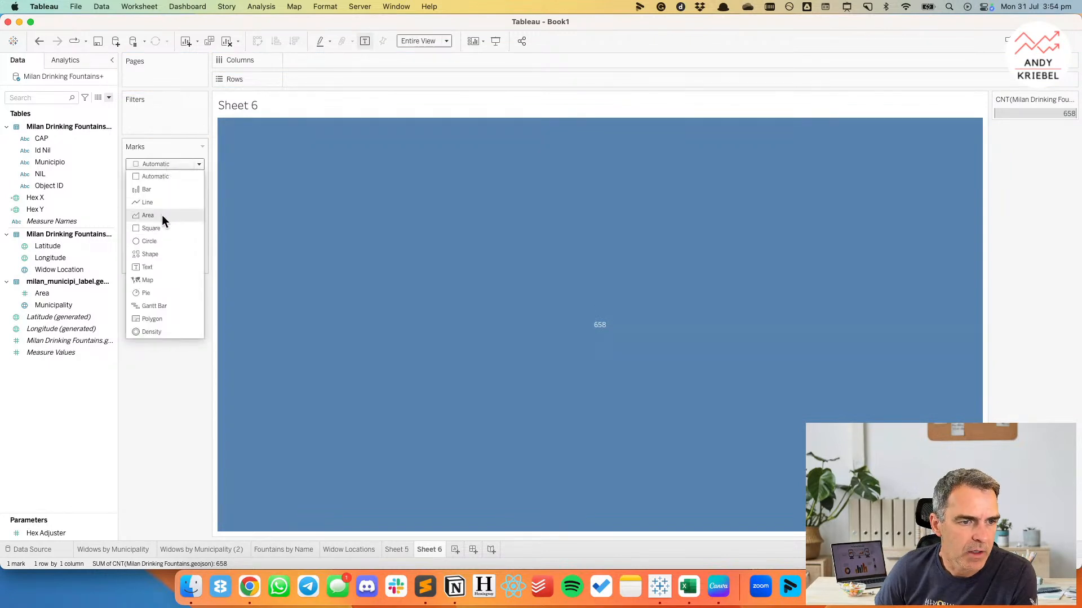
click(159, 268)
click(167, 187)
drag(237, 214, 277, 213)
click(176, 307)
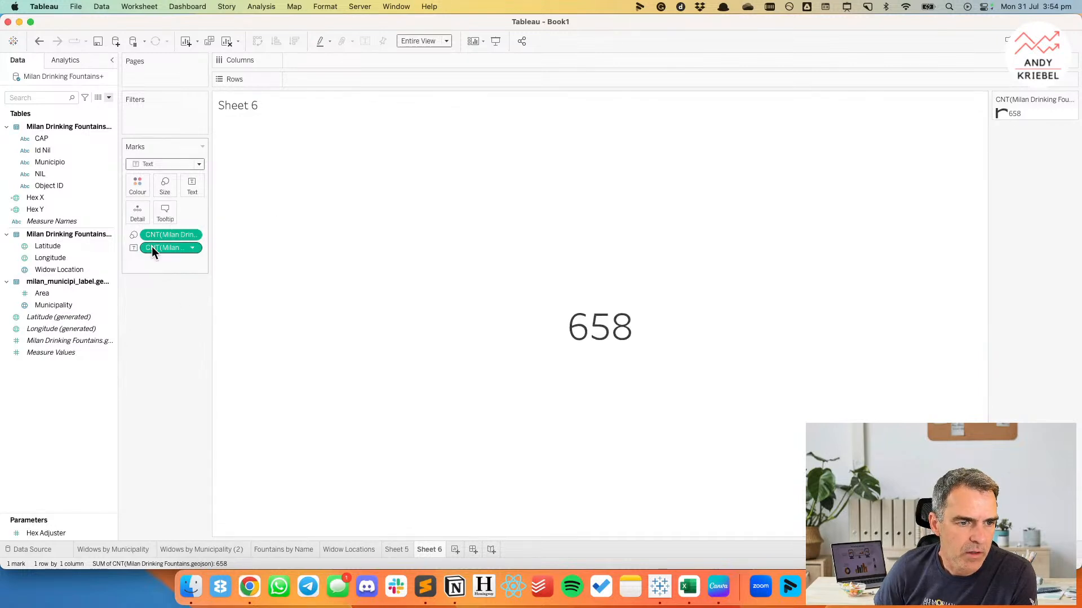
drag(157, 235, 156, 366)
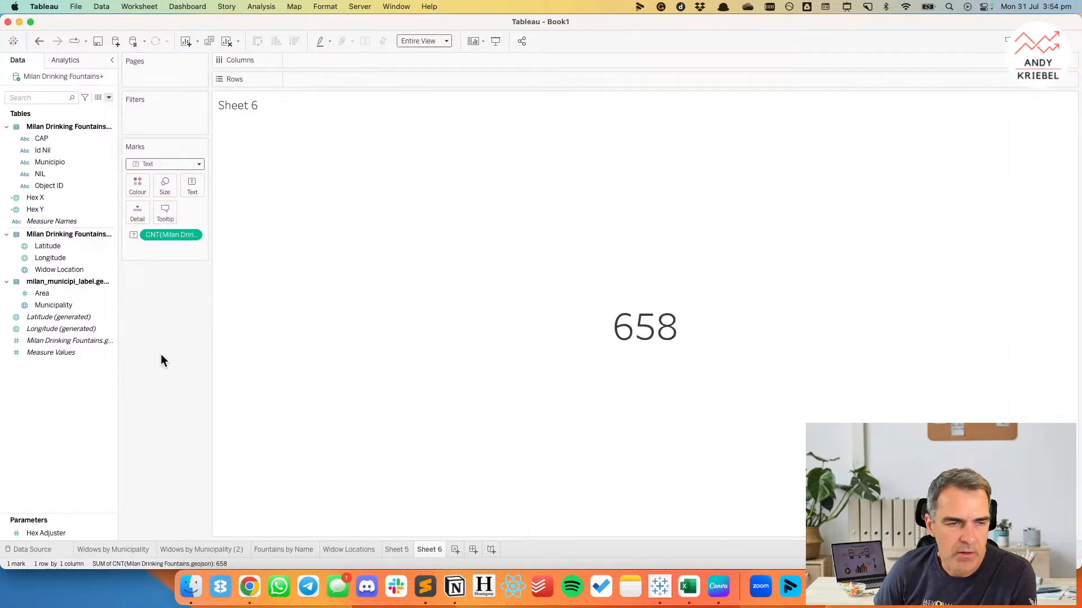
Set the font size of the fountain count in the label to 72.
click(191, 187)
click(292, 210)
triple_click(511, 239)
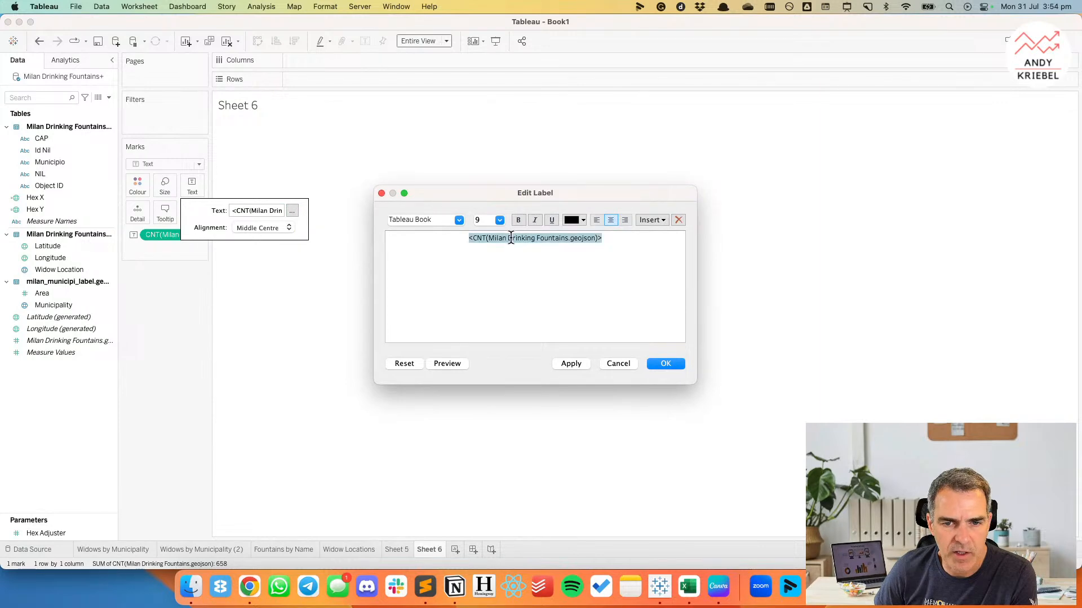
click(499, 221)
click(488, 372)
click(670, 364)
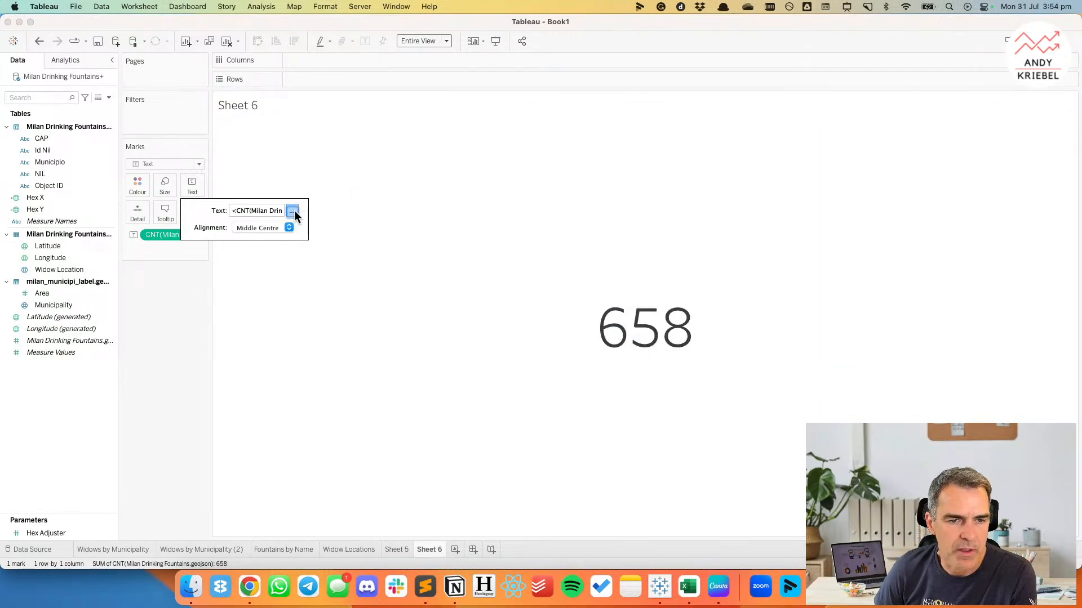
Add a second line reading FOUNTAINS below the count field in the label.
click(291, 211)
scroll(589, 313, down, 5)
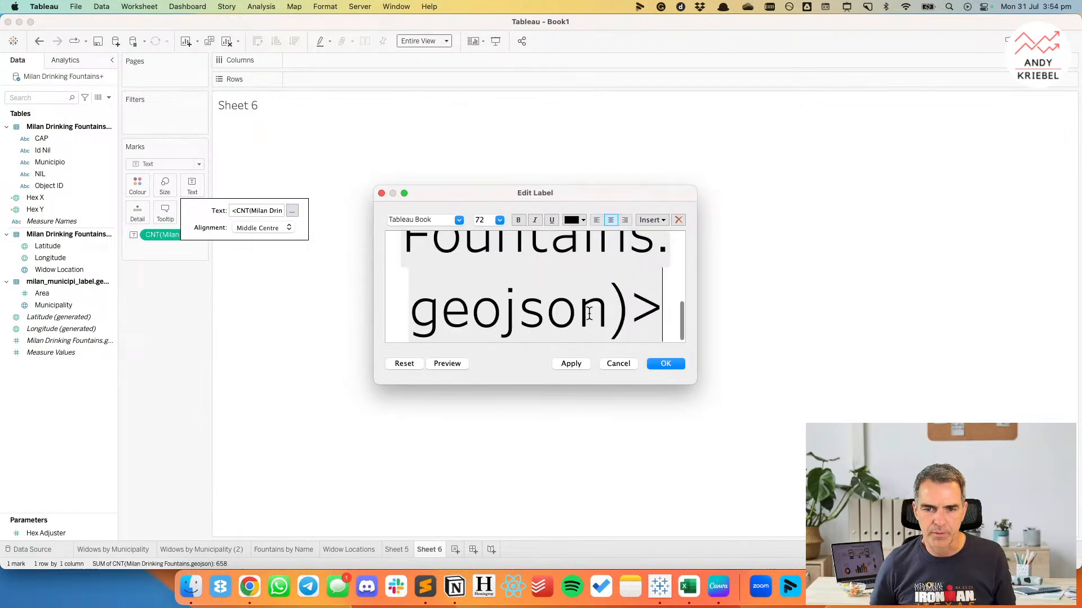
click(590, 313)
text(FO)
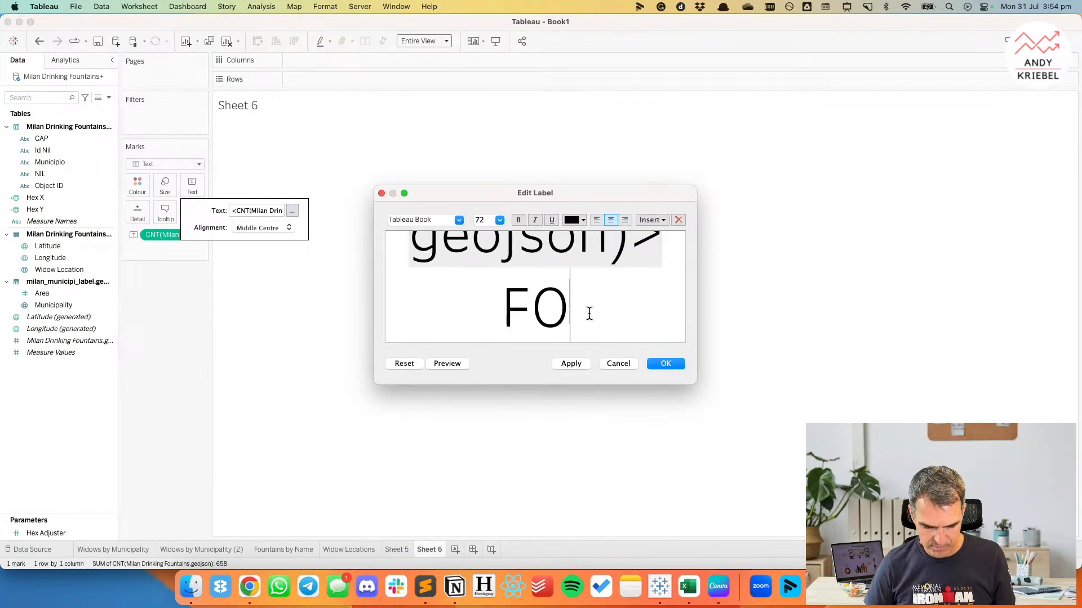
text(UNTAINS)
Set the font size of the FOUNTAINS line to 20 and apply the label changes.
key(shift+Left)
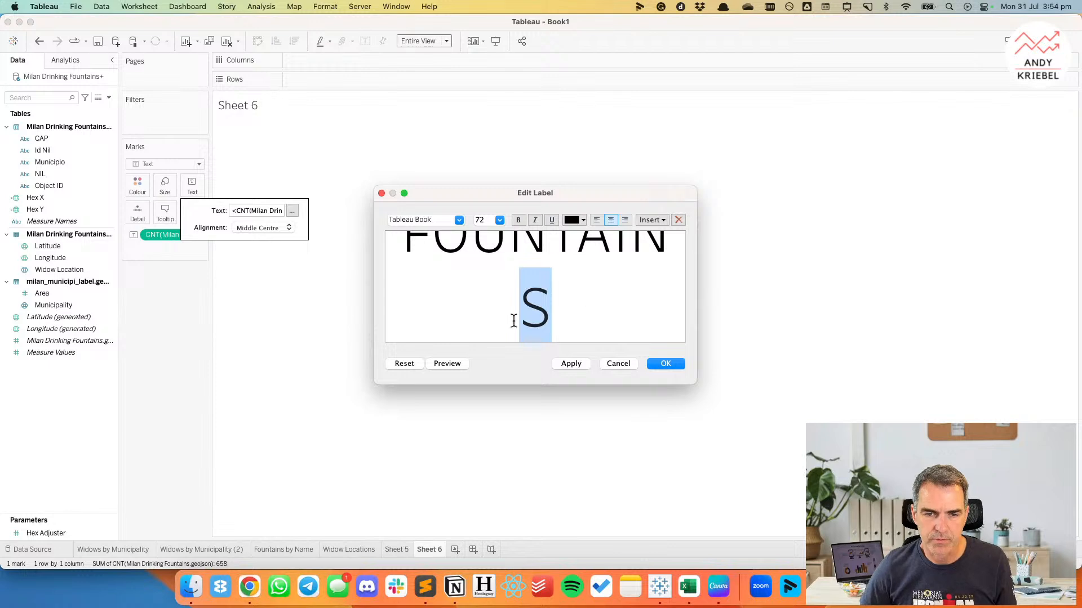
click(398, 286)
drag(400, 240, 572, 341)
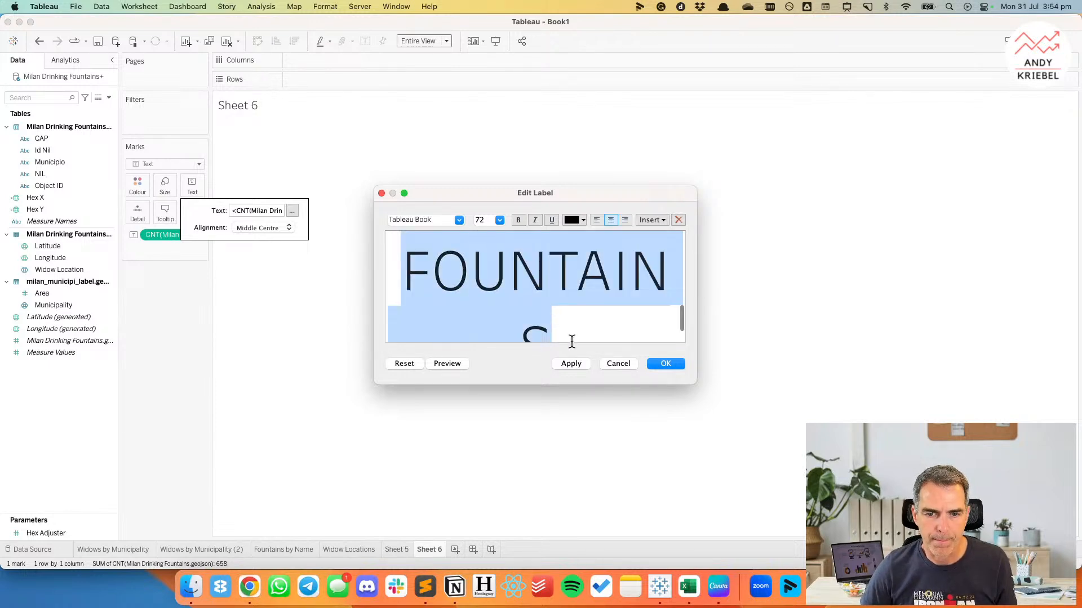
click(499, 220)
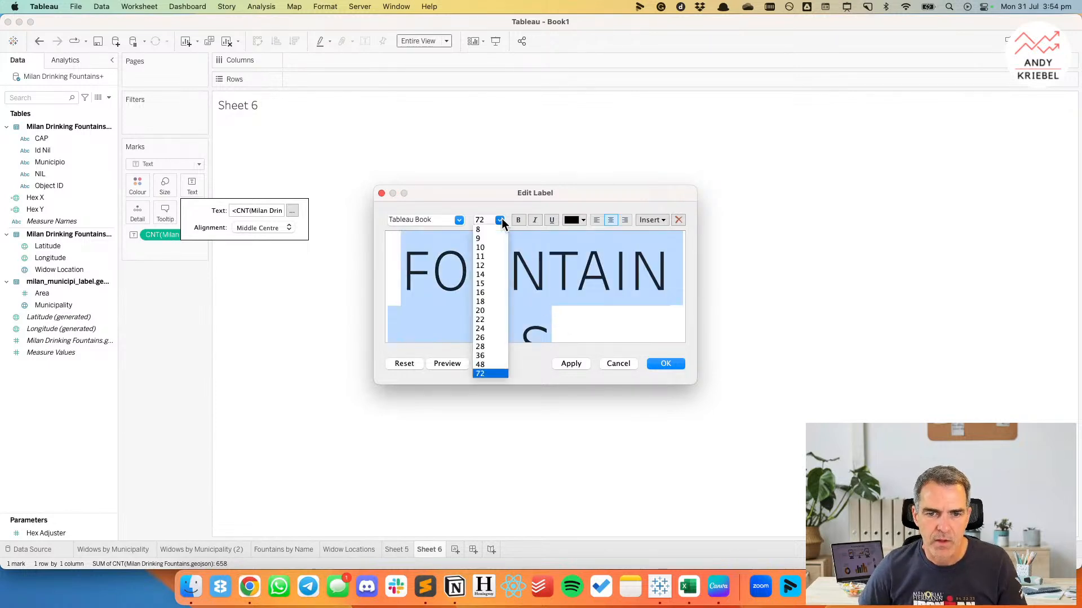
click(485, 302)
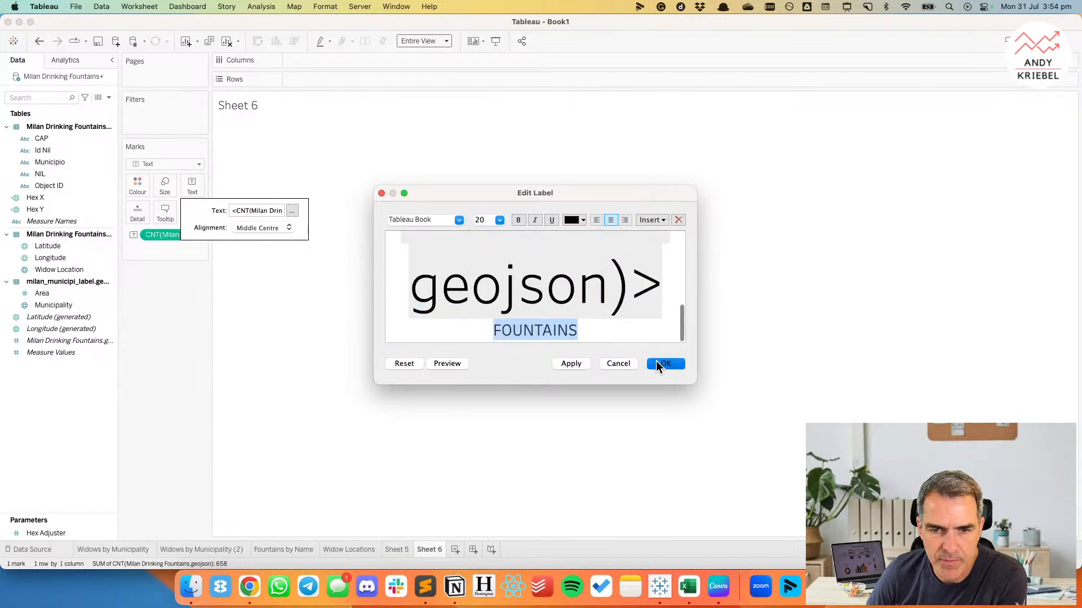
click(659, 363)
click(512, 375)
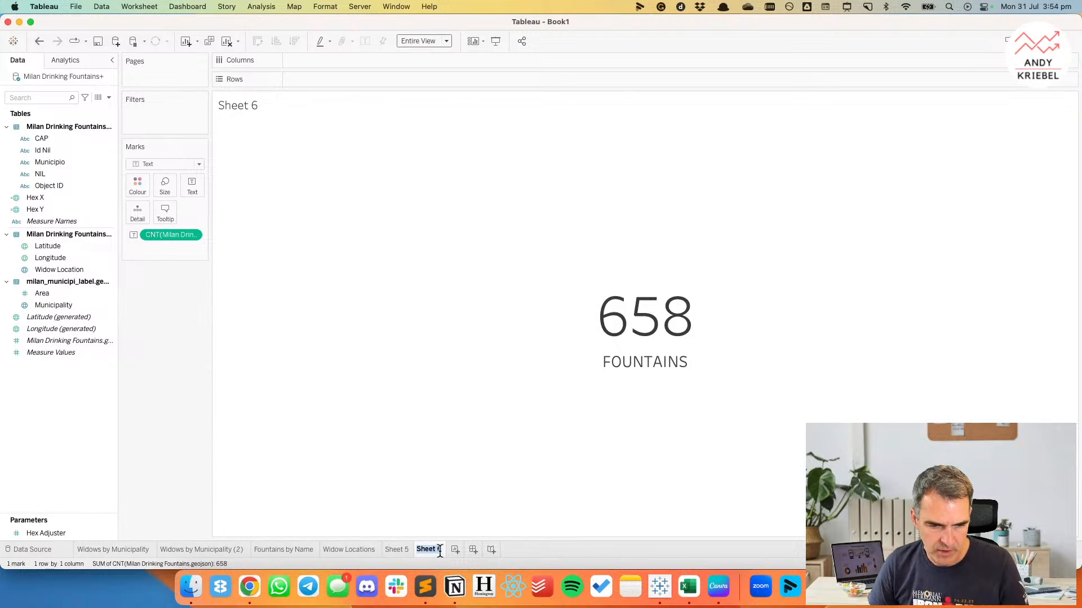
Rename the count sheet as TOTAL FOUNTAINS and move it ahead of all the other worksheets.
text(TOTAL FOUNTAINS)
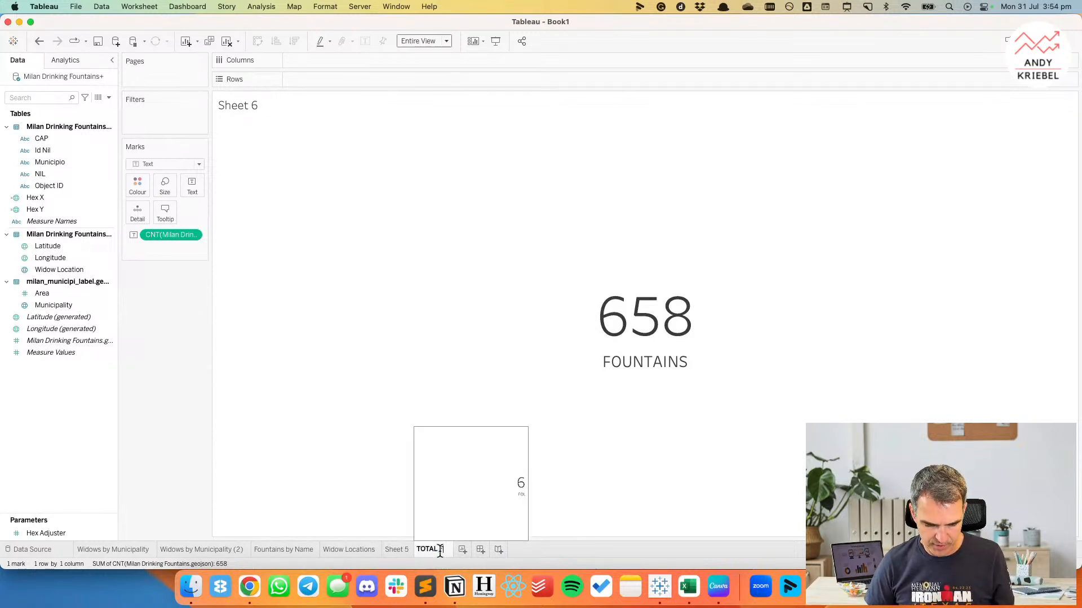
key(Return)
drag(440, 551, 292, 554)
drag(82, 554, 79, 553)
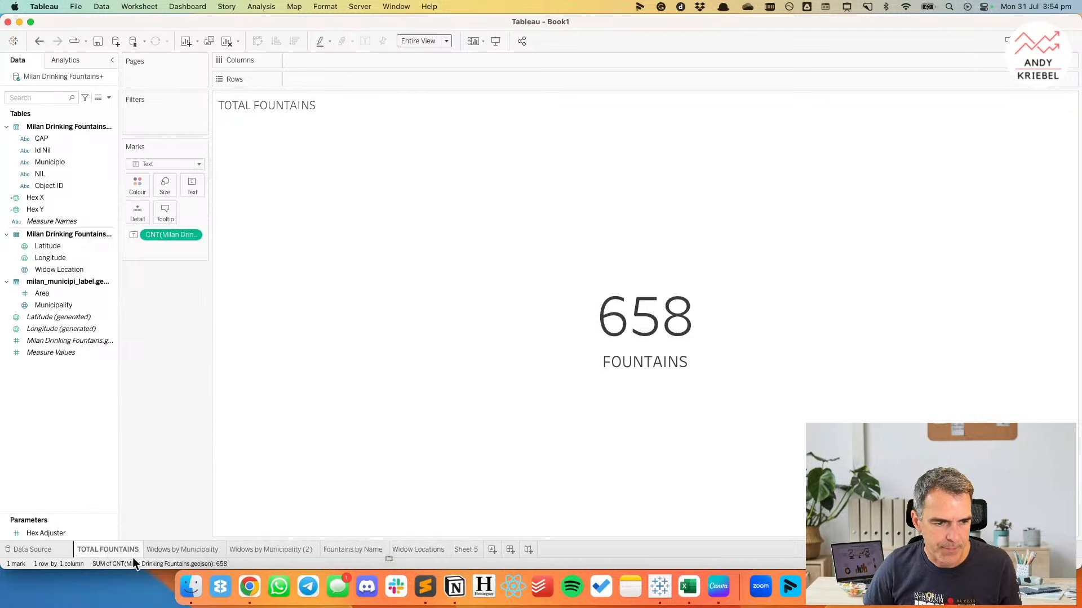
Show the available background map styles for the Widows by Municipality map.
click(203, 550)
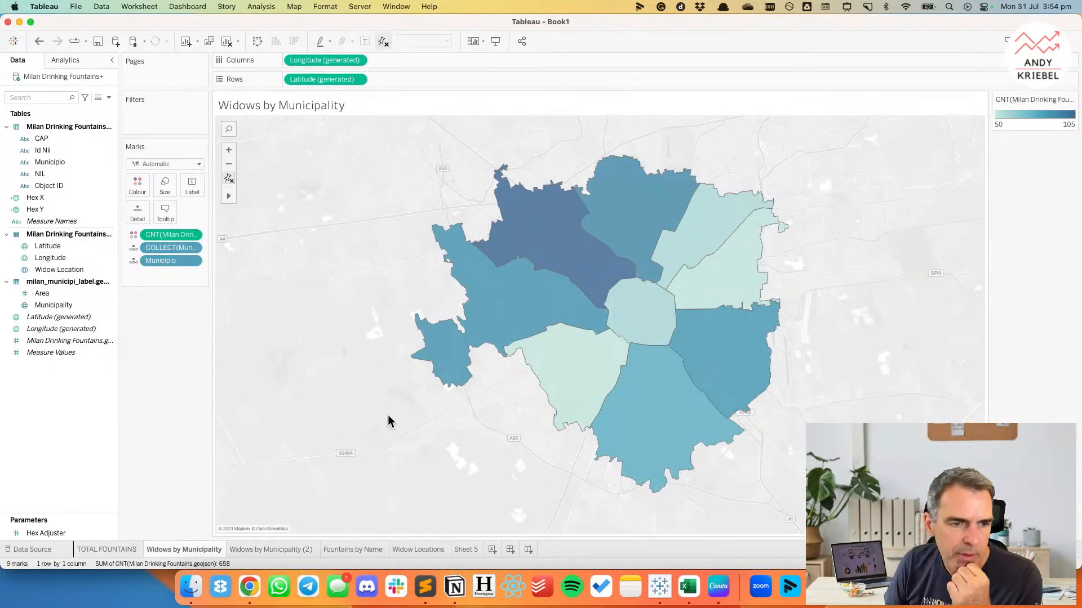
right_click(366, 387)
click(388, 426)
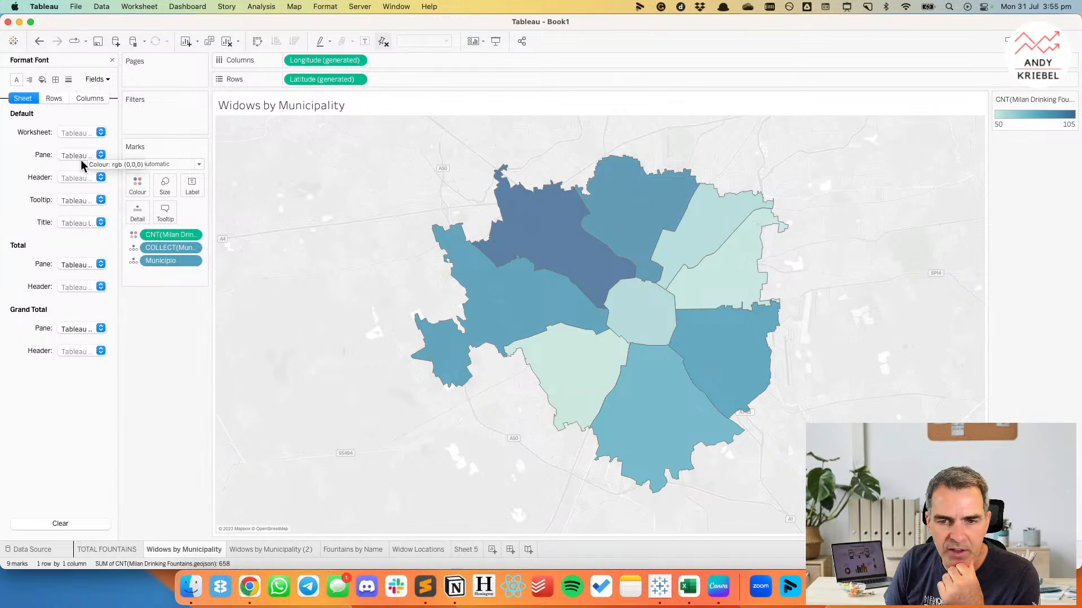
right_click(322, 215)
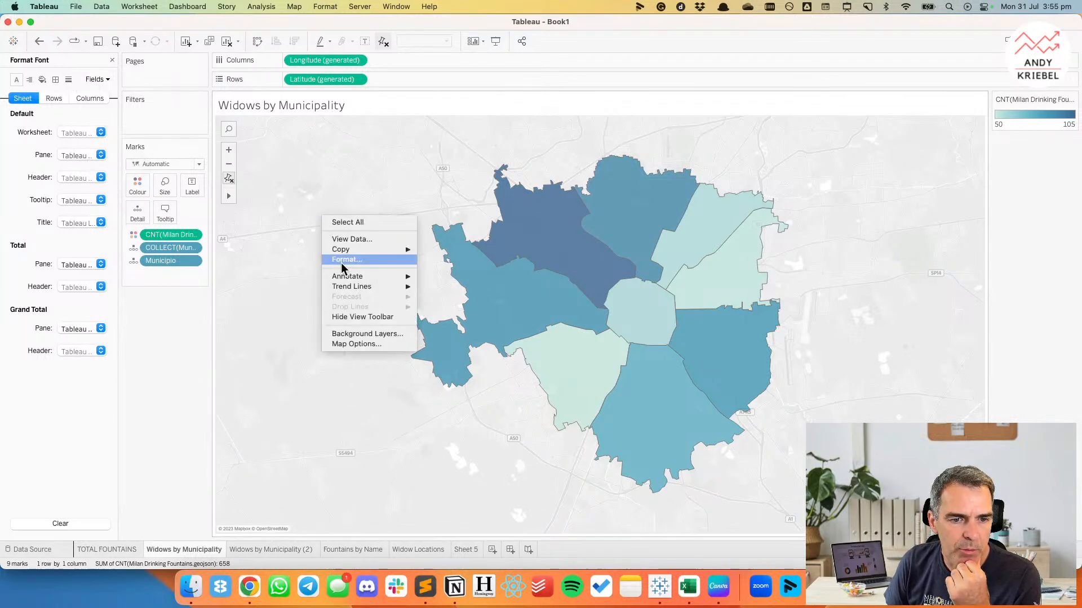
click(358, 335)
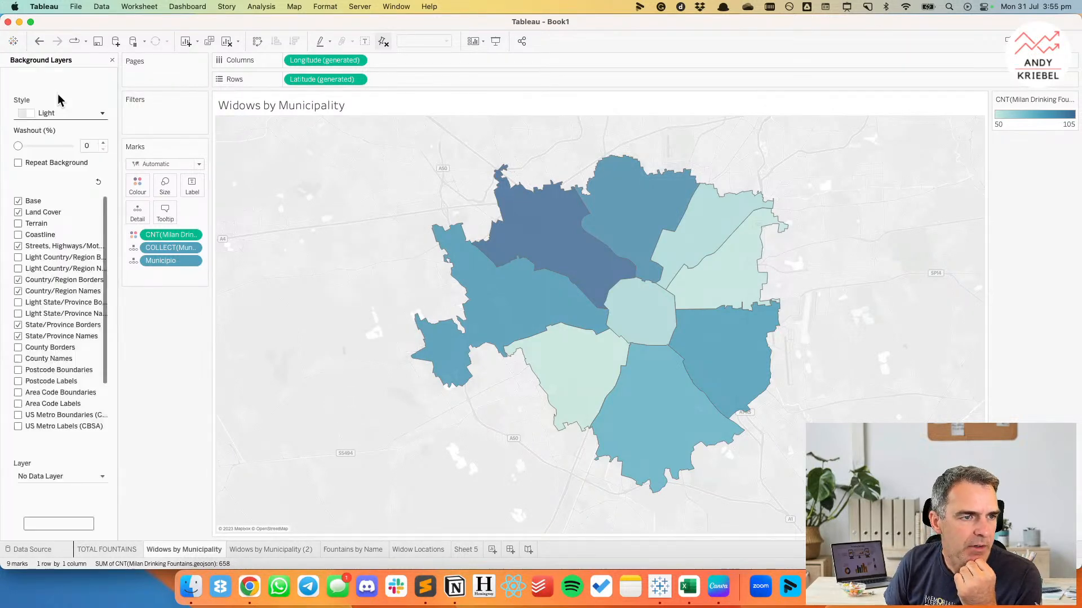
click(45, 115)
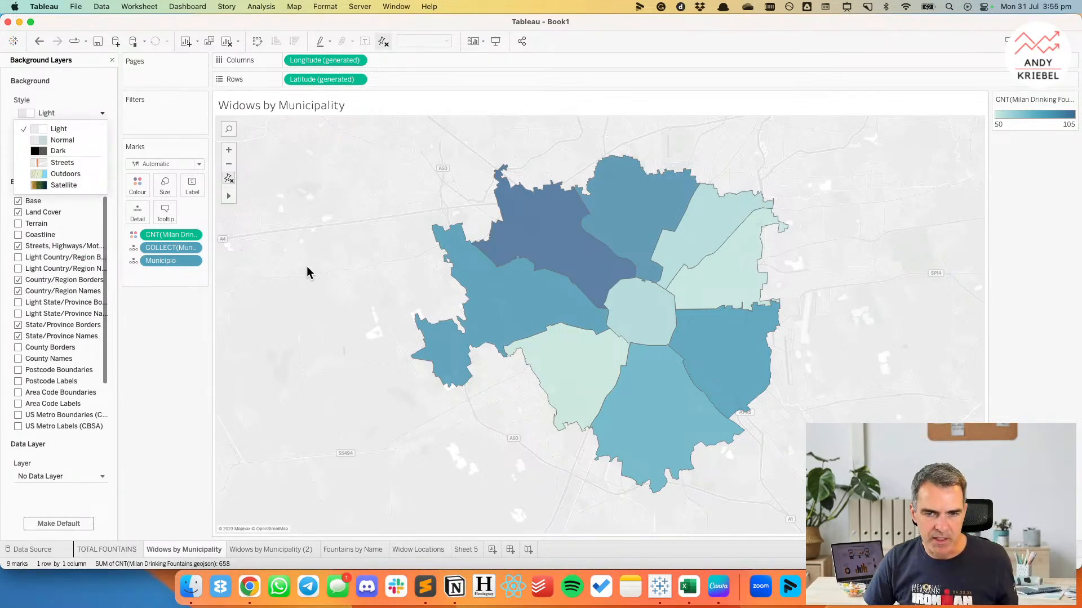
Switch to Chrome and search the web for mapbox studio in a new tab.
key(super+Tab)
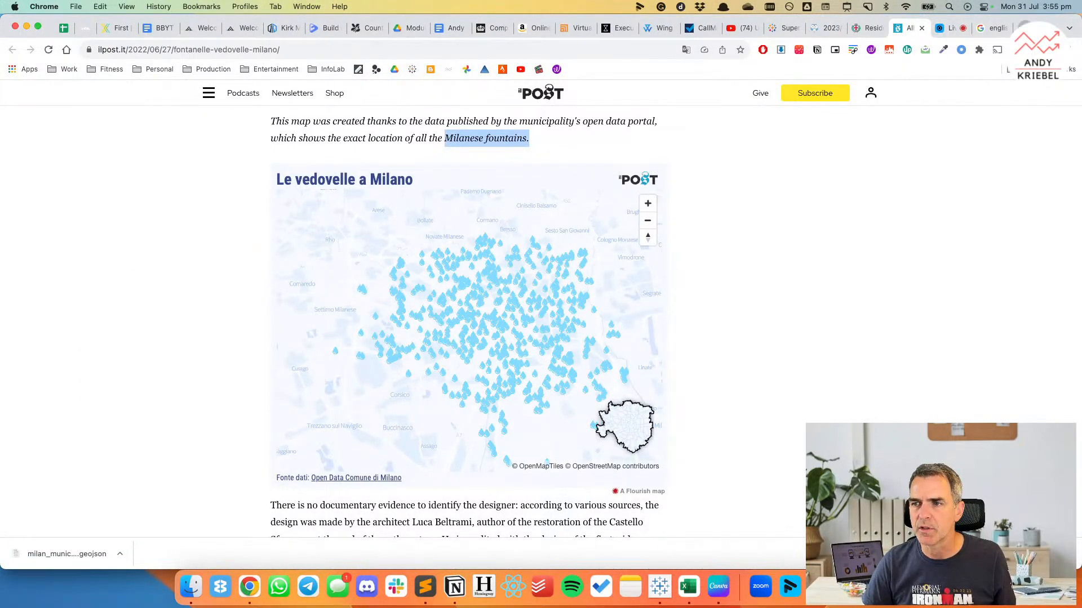
key(super+t)
text(mapv)
key(BackSpace)
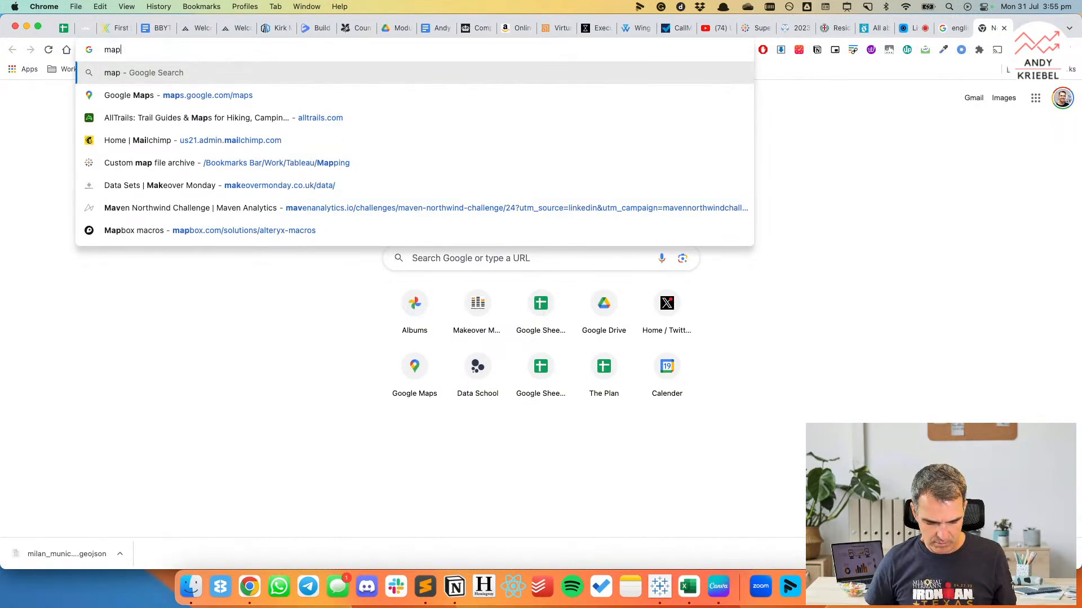
text(bo)
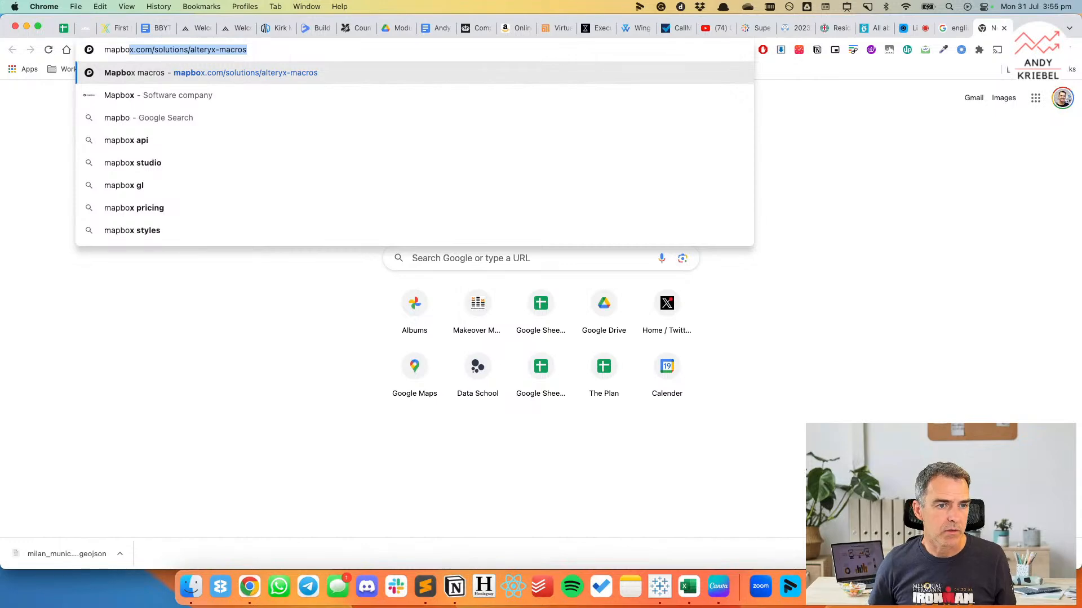
key(Down)
key(Down)
key(Down)
key(Down)
key(Return)
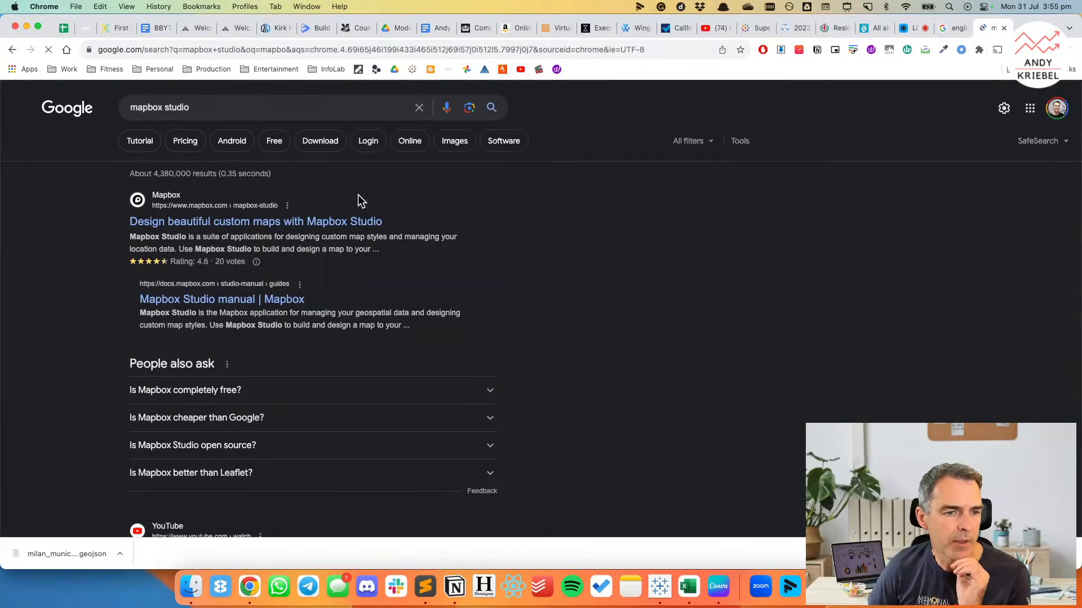
Go from the Mapbox Studio search result to the Mapbox account page and dismiss the welcome survey.
scroll(253, 340, down, 5)
scroll(252, 345, up, 5)
click(190, 222)
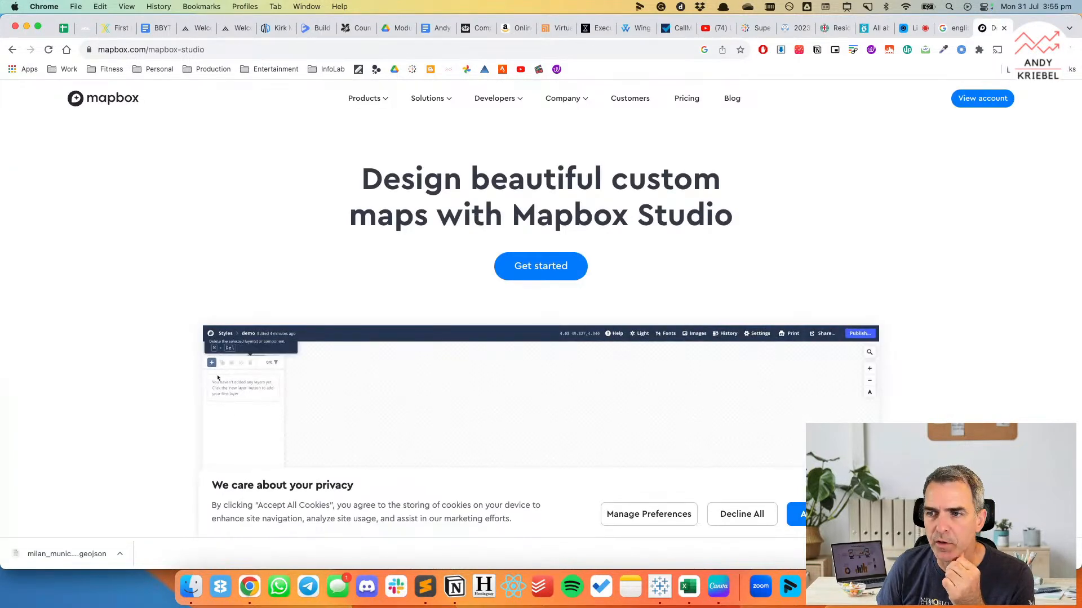
click(973, 101)
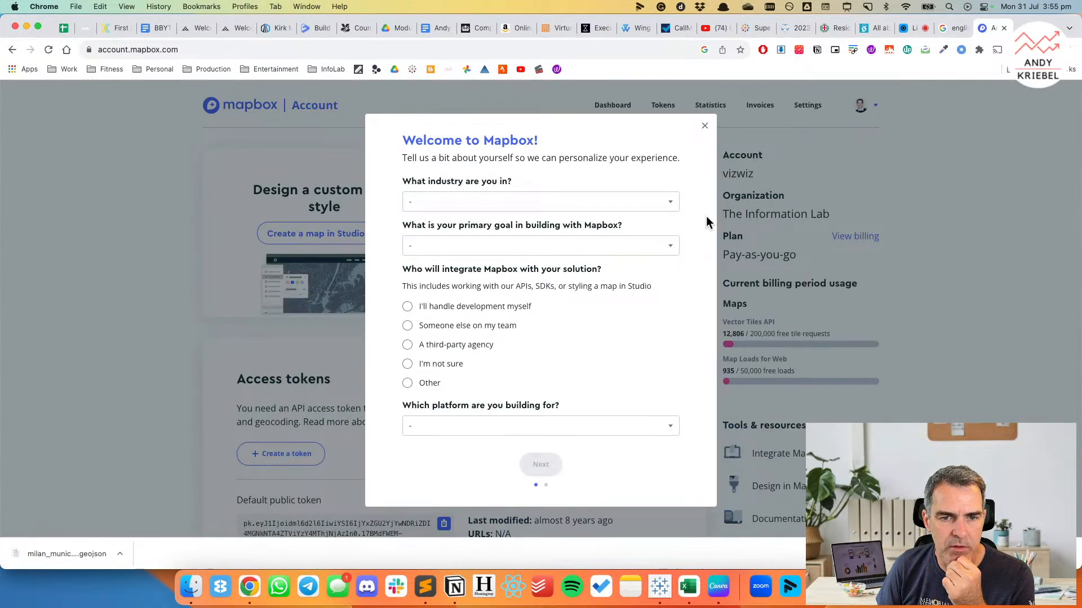
click(705, 125)
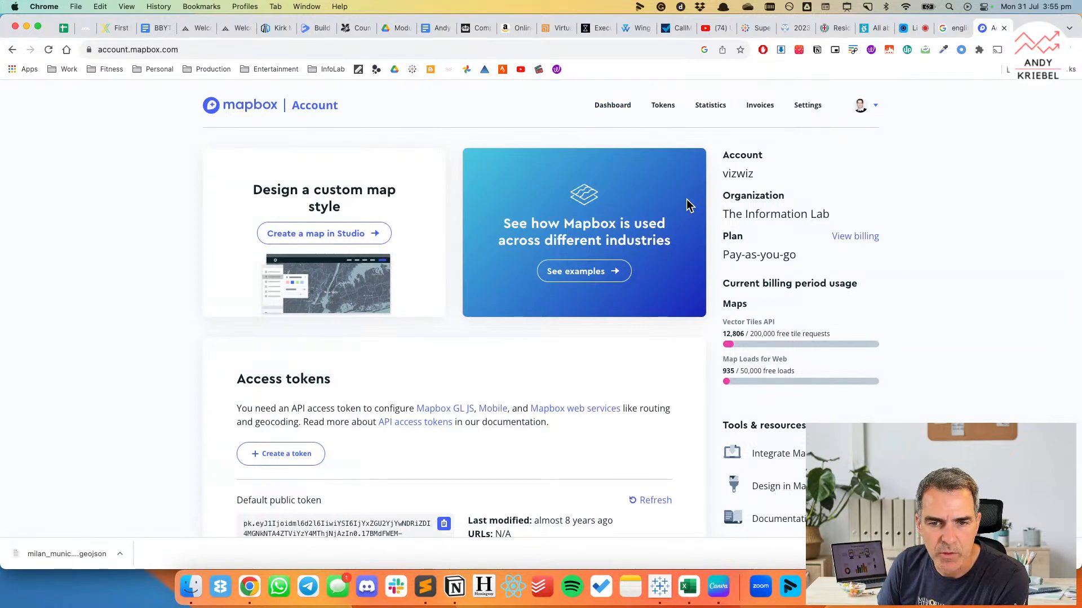
Open Mapbox Studio from the Mapbox account page.
scroll(538, 316, down, 5)
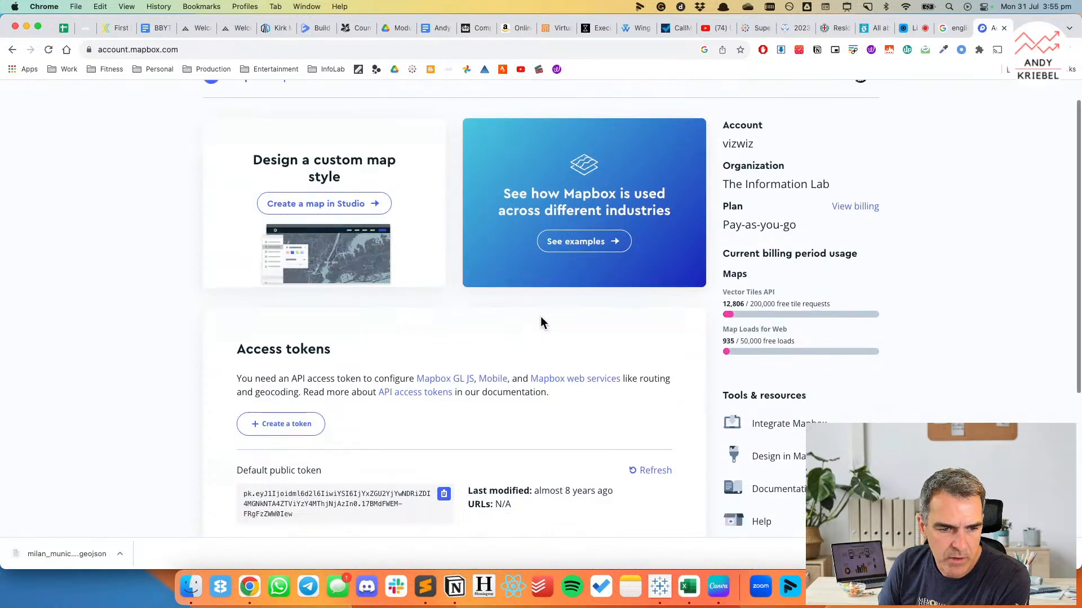
scroll(541, 316, up, 5)
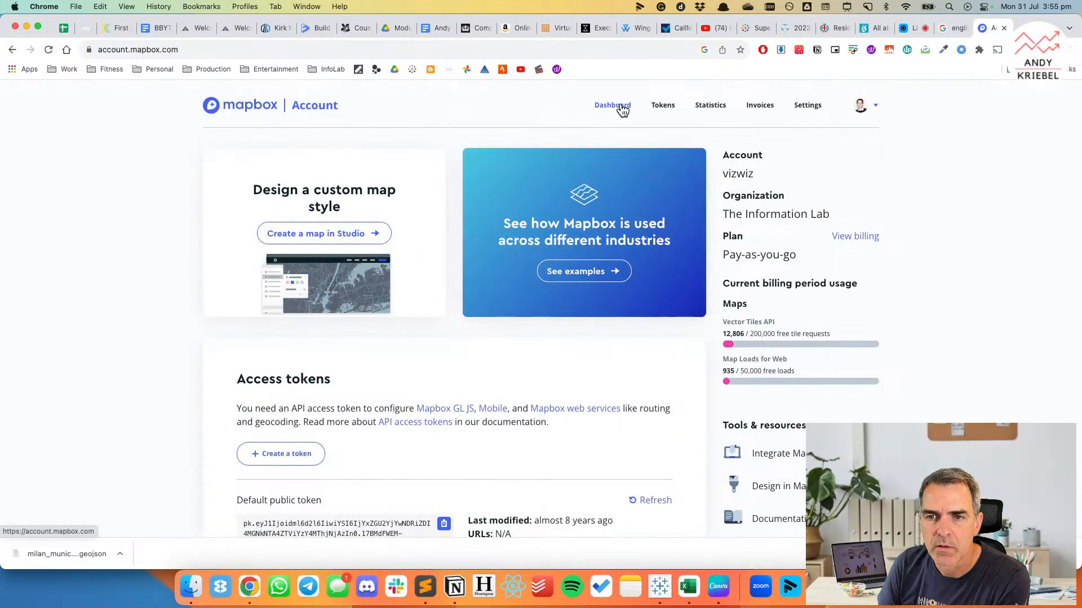
click(870, 111)
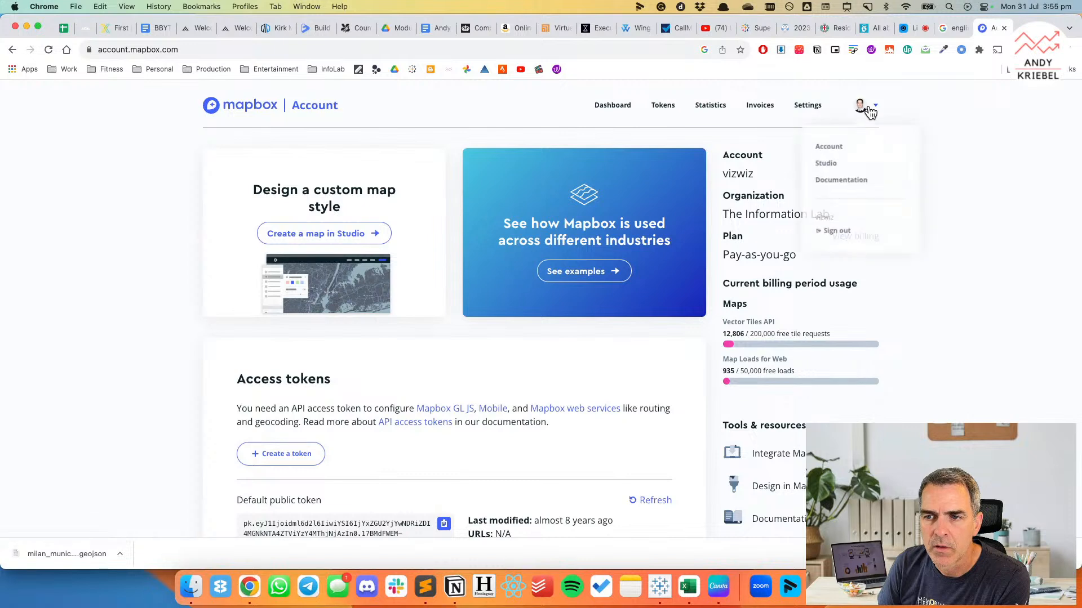
click(824, 164)
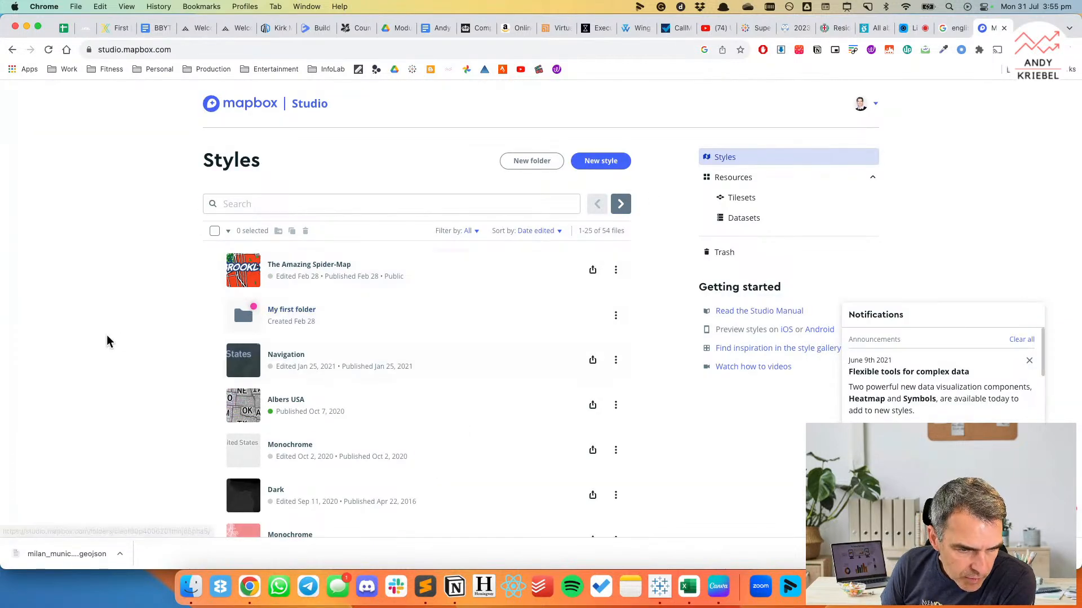
Find the Frozen Yogurt-FT style among the saved Mapbox styles and open it in the style editor.
scroll(178, 324, down, 3)
scroll(179, 321, down, 8)
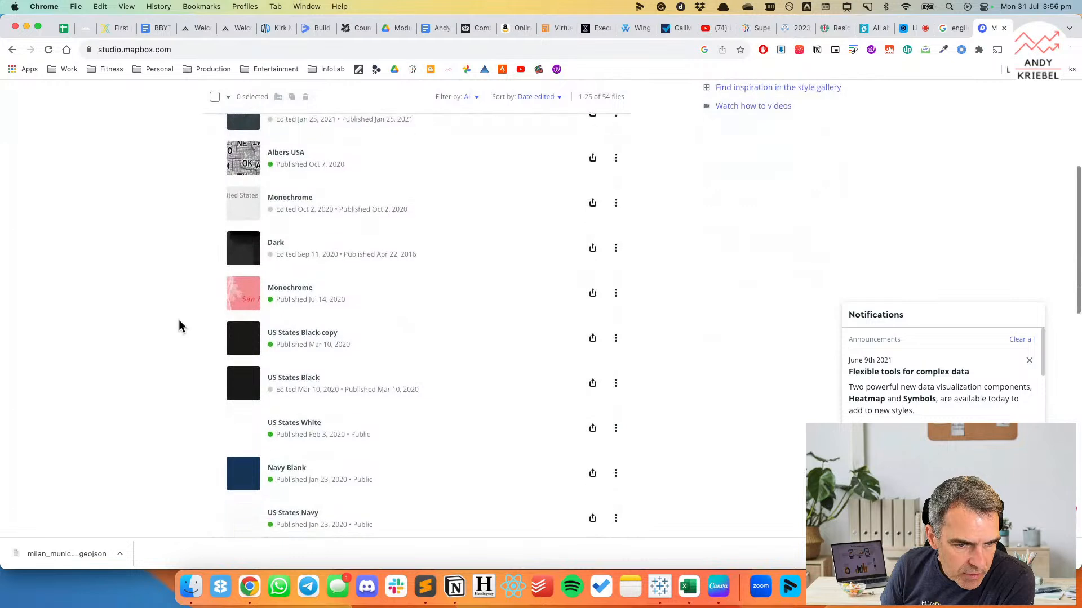
scroll(179, 321, down, 12)
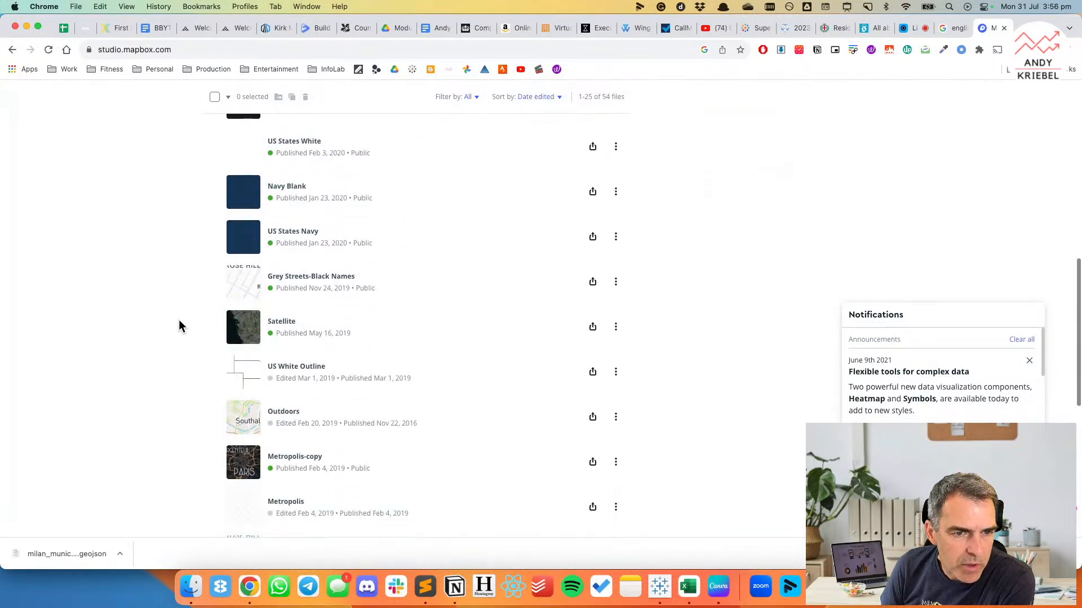
scroll(179, 326, down, 9)
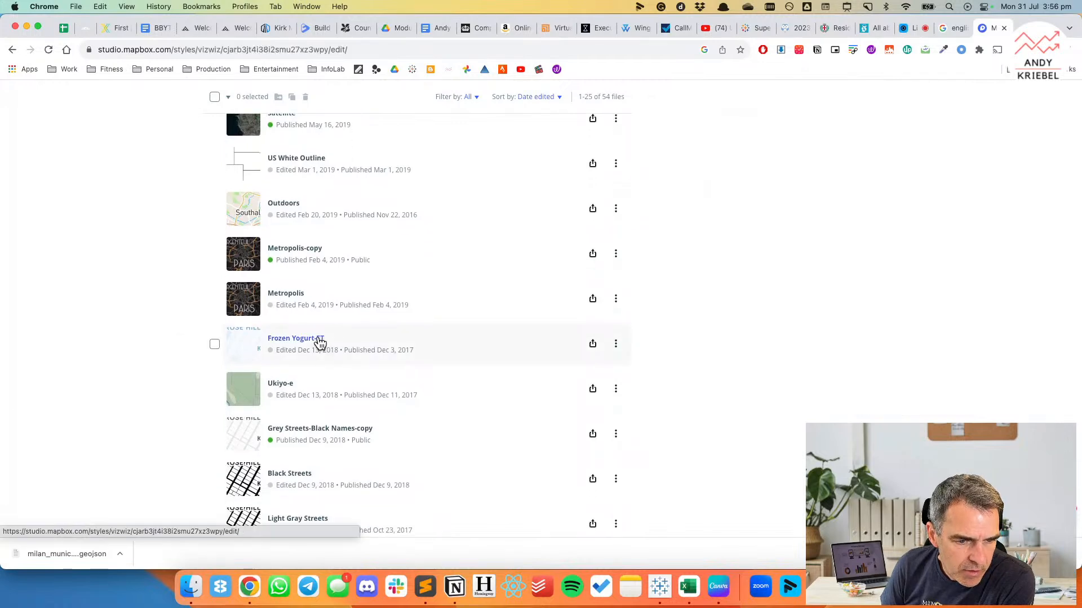
click(315, 343)
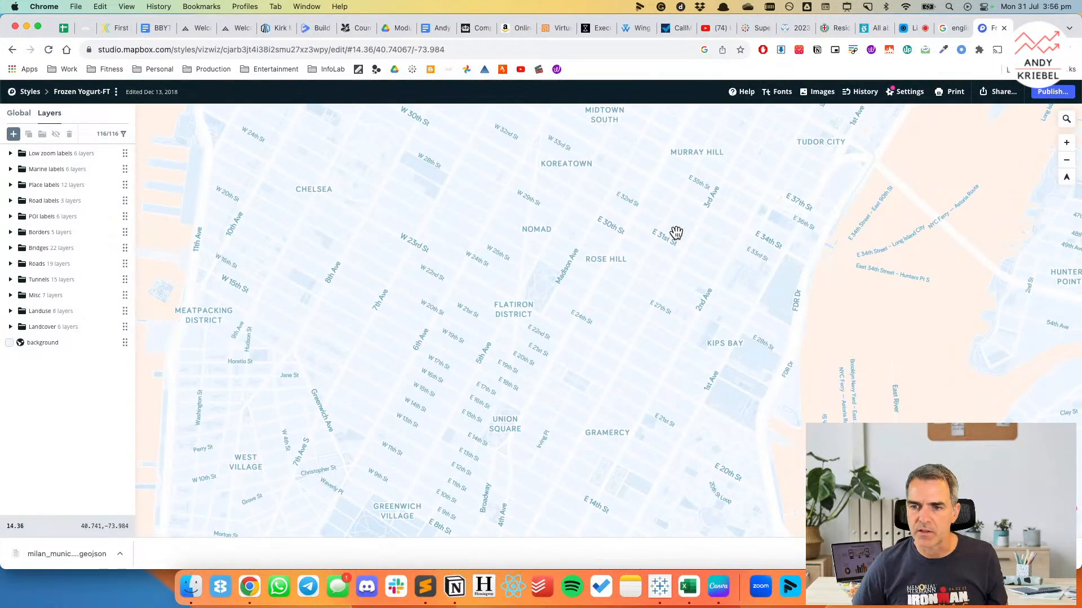
Copy the Frozen Yogurt-FT style's third-party integration URL for Tableau from its sharing options.
click(991, 94)
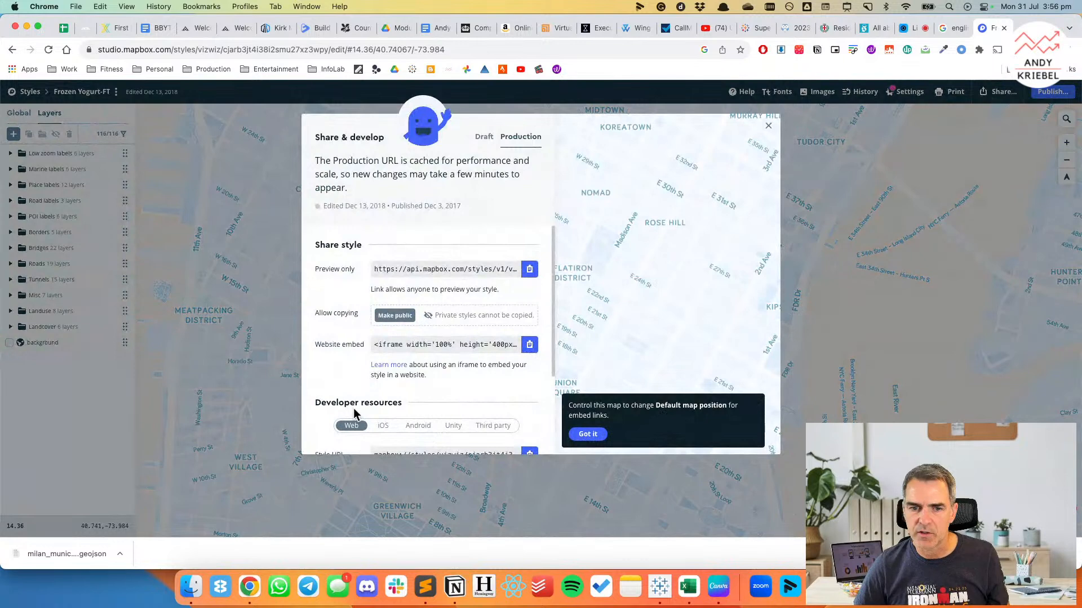
scroll(385, 361, down, 1)
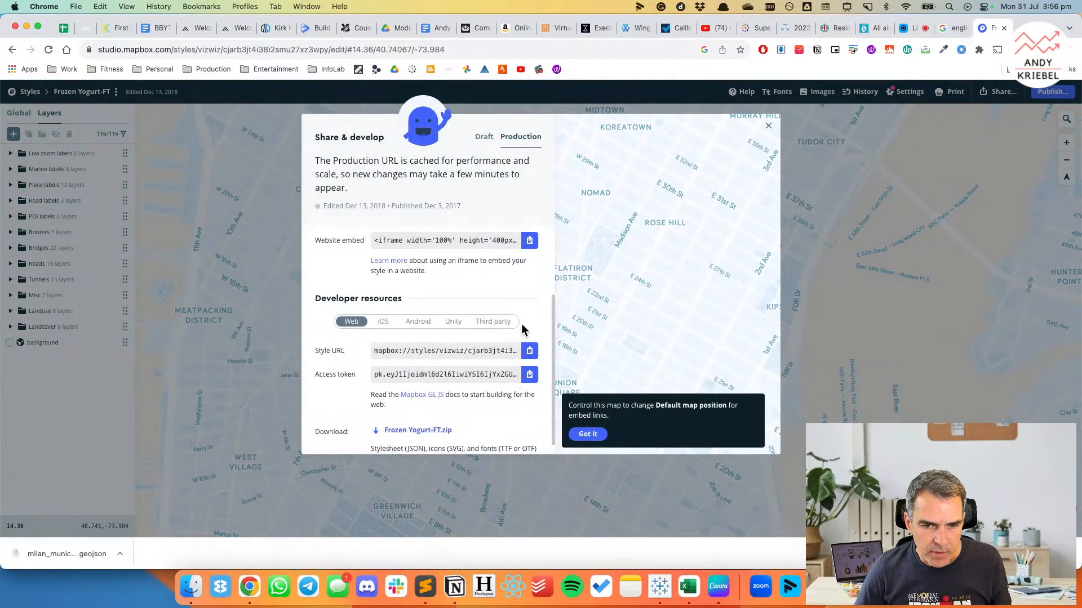
click(496, 322)
scroll(476, 371, down, 1)
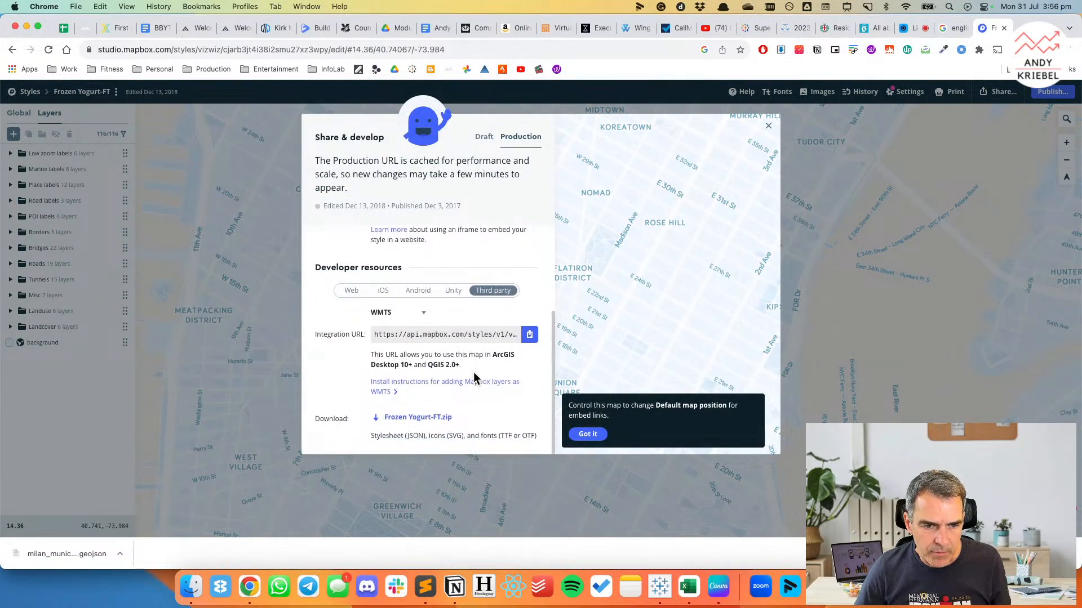
click(426, 313)
click(404, 349)
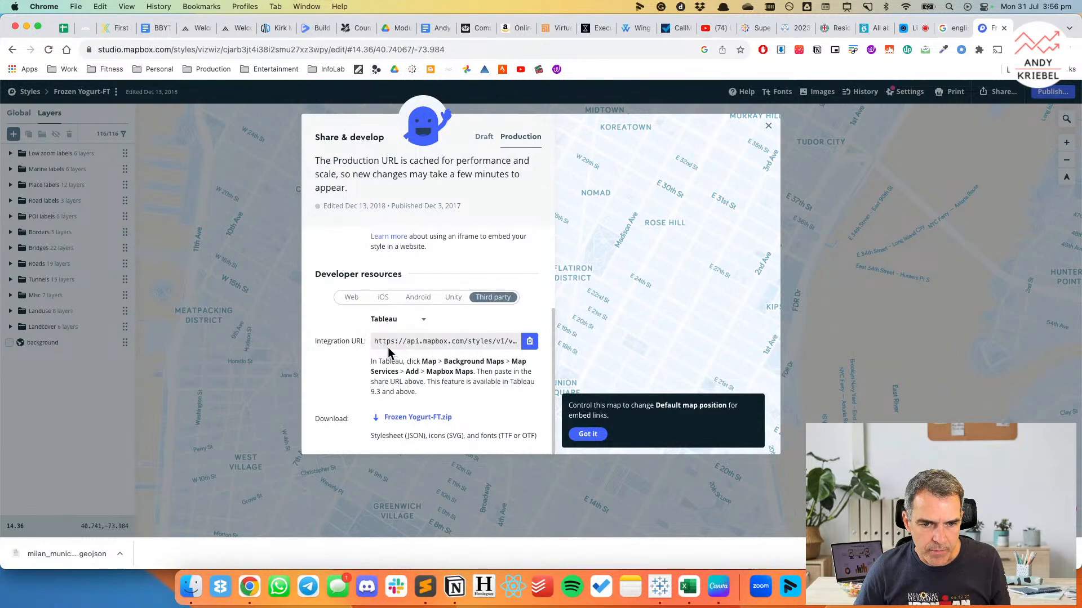
click(529, 342)
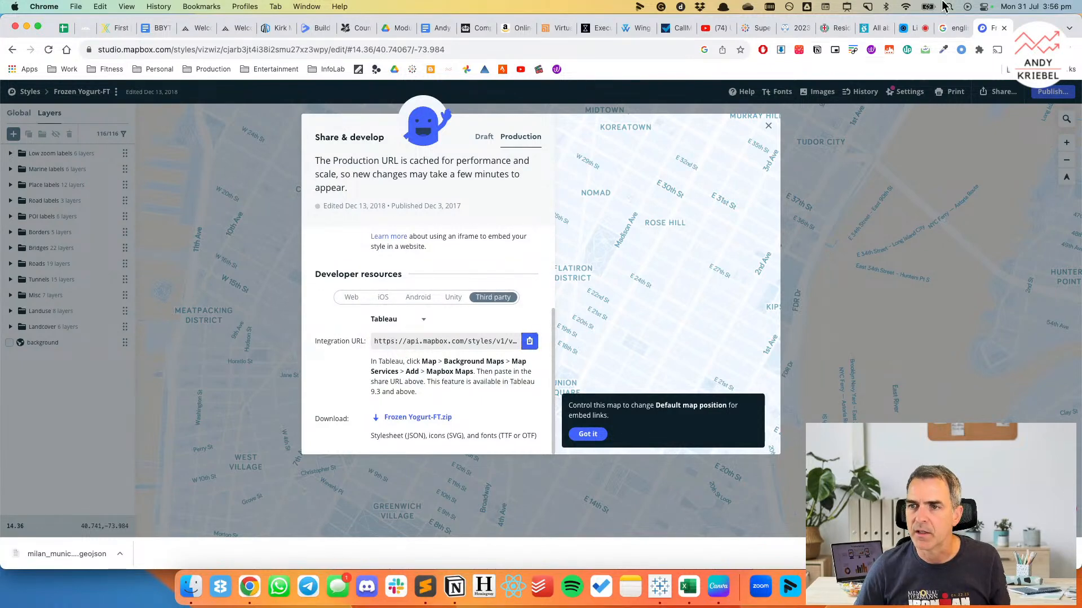
Switch to Tableau and add a Mapbox background map named "Light blue", using the copied integration URL with its access token.
click(659, 587)
click(294, 7)
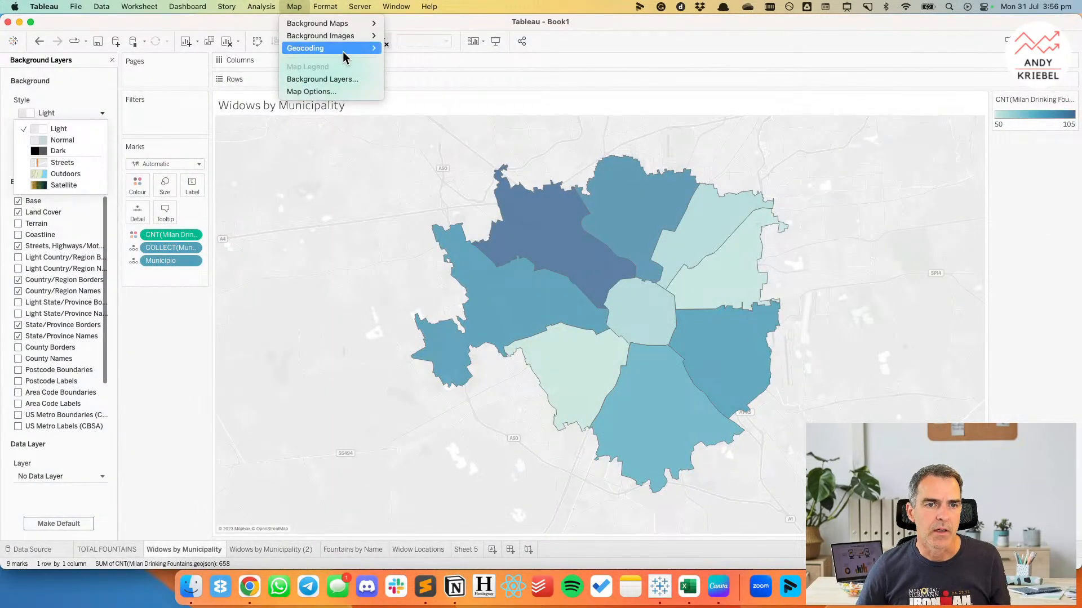
mouse_move(349, 23)
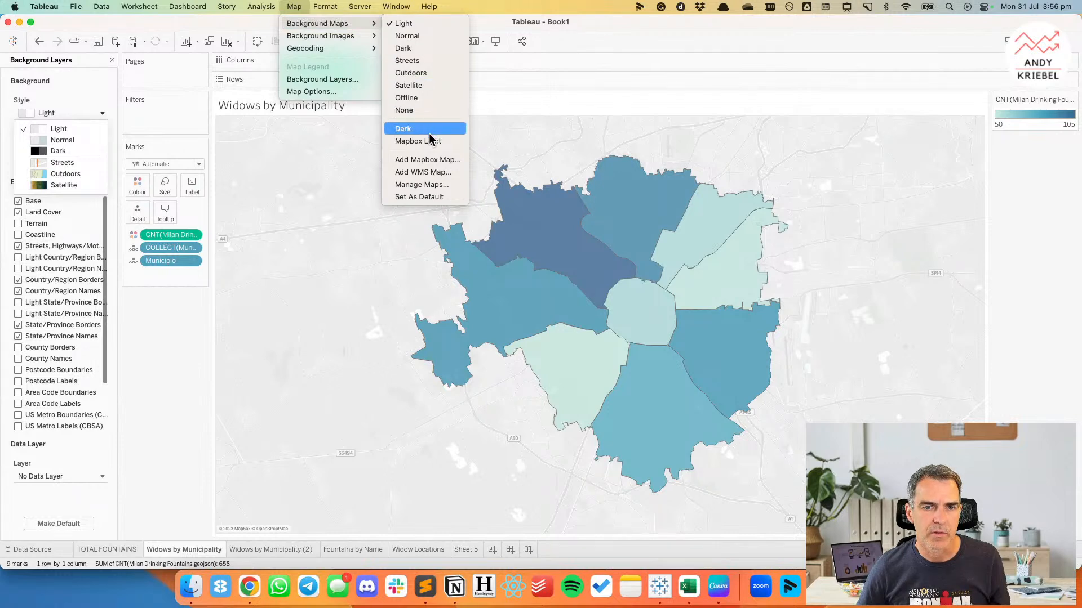
click(428, 160)
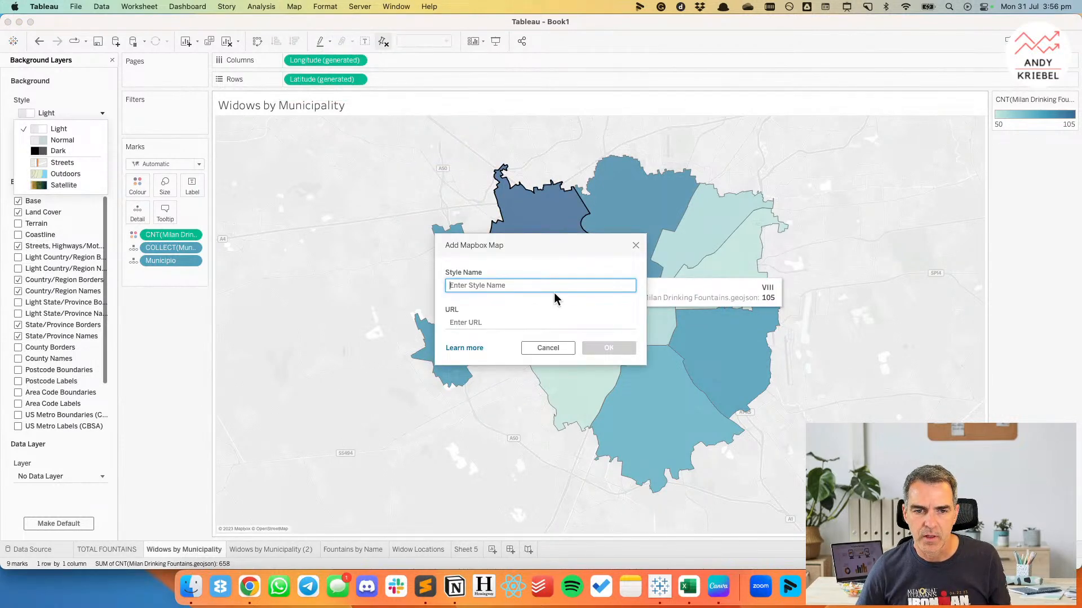
text(Light)
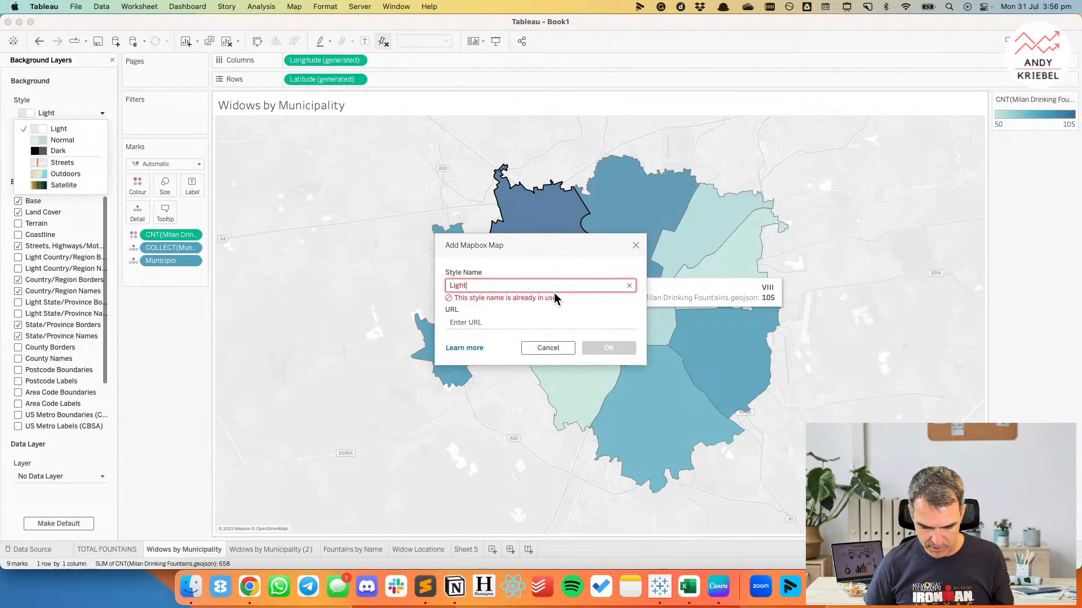
text( blue)
key(Tab)
key(cmd+v)
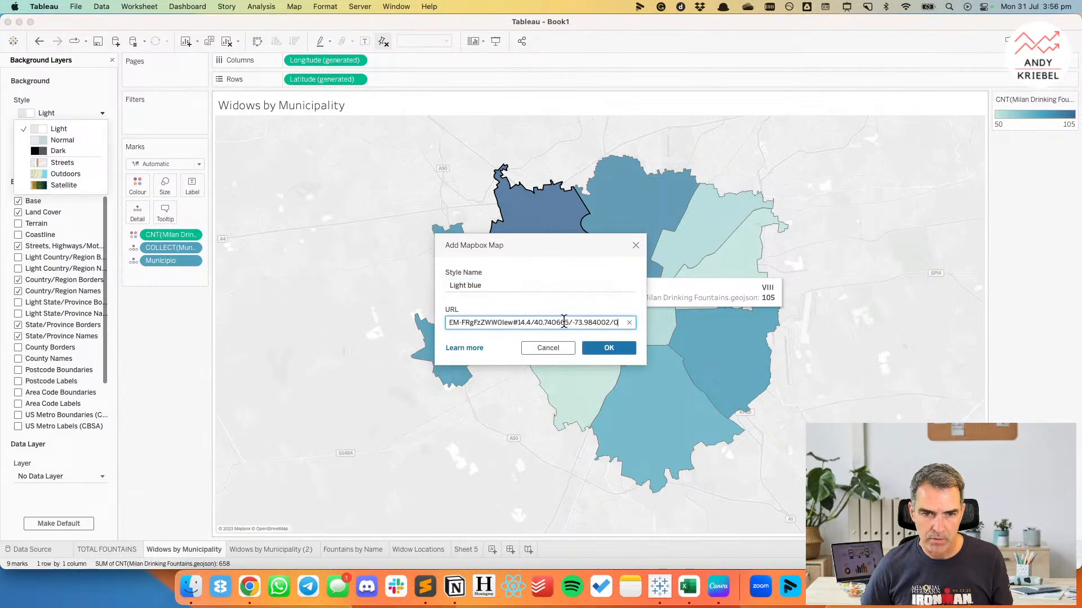
click(608, 349)
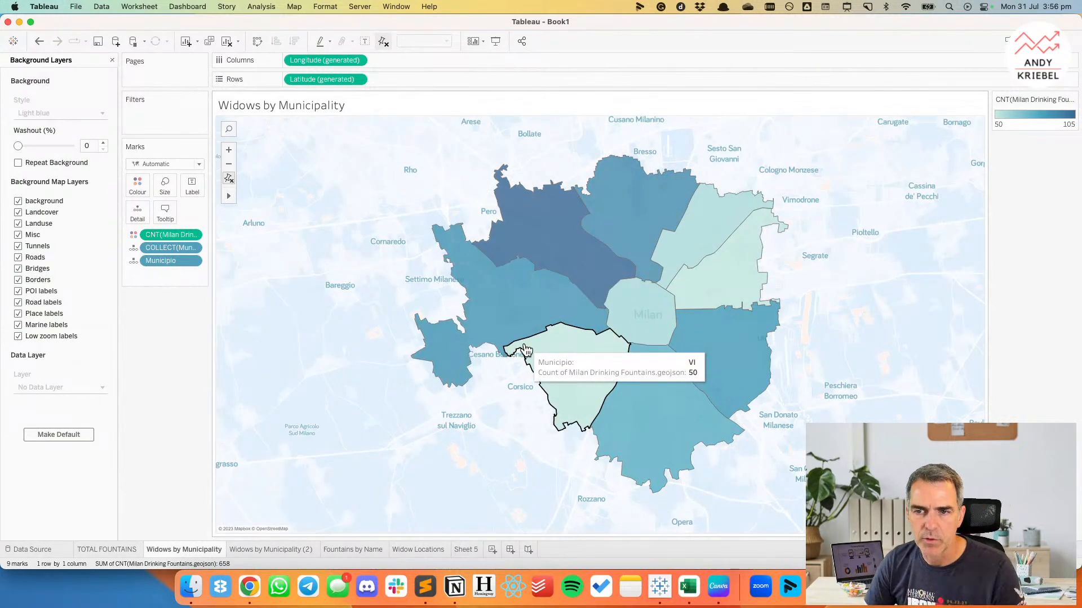
Close the background layer settings and give the municipality shapes a white border.
key(cmd+Tab)
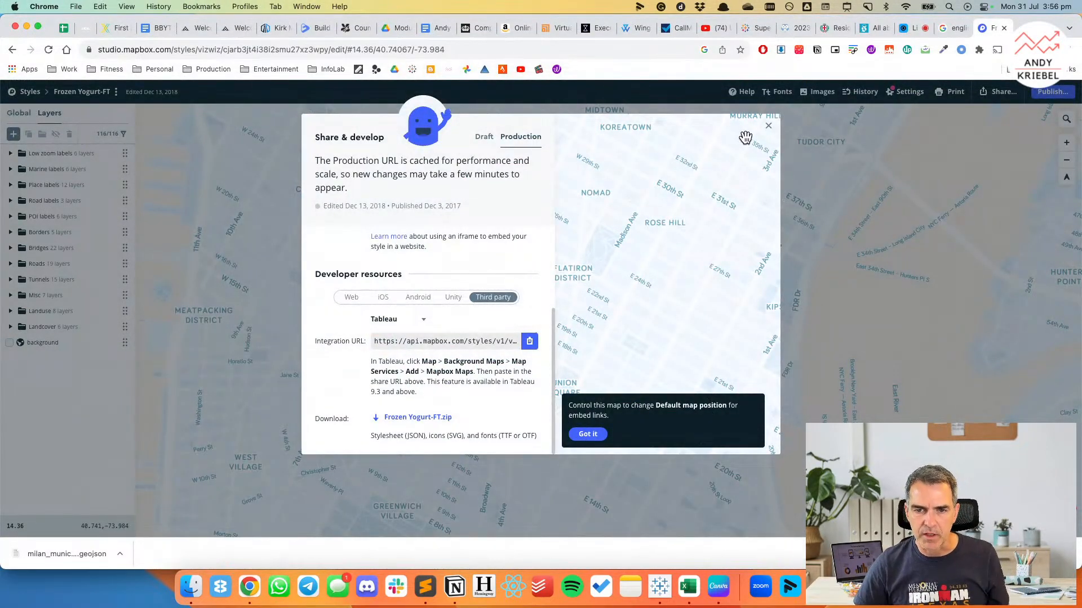
key(cmd+Tab)
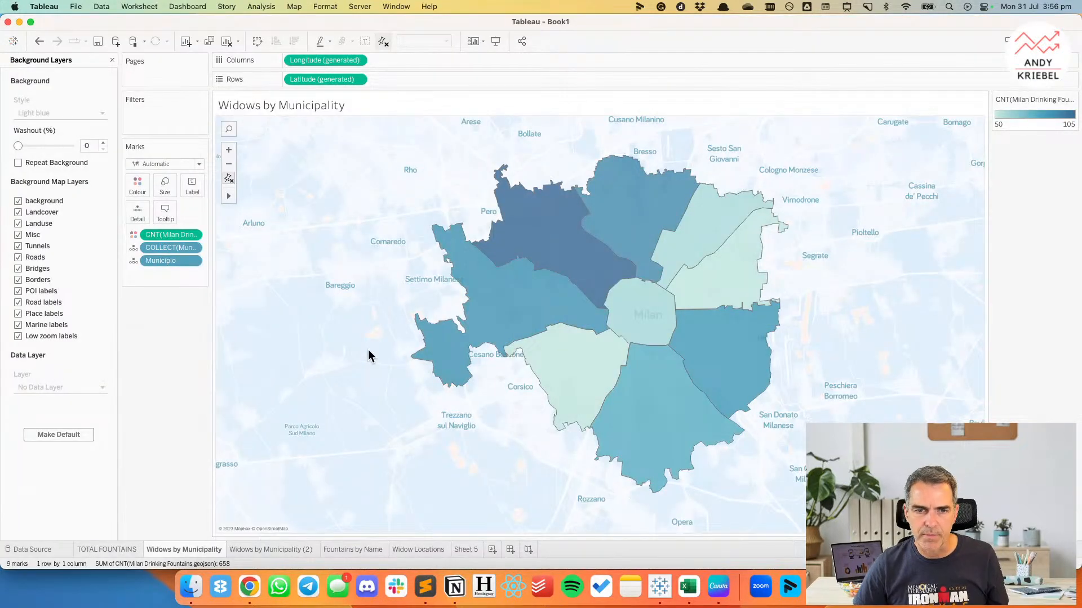
click(112, 60)
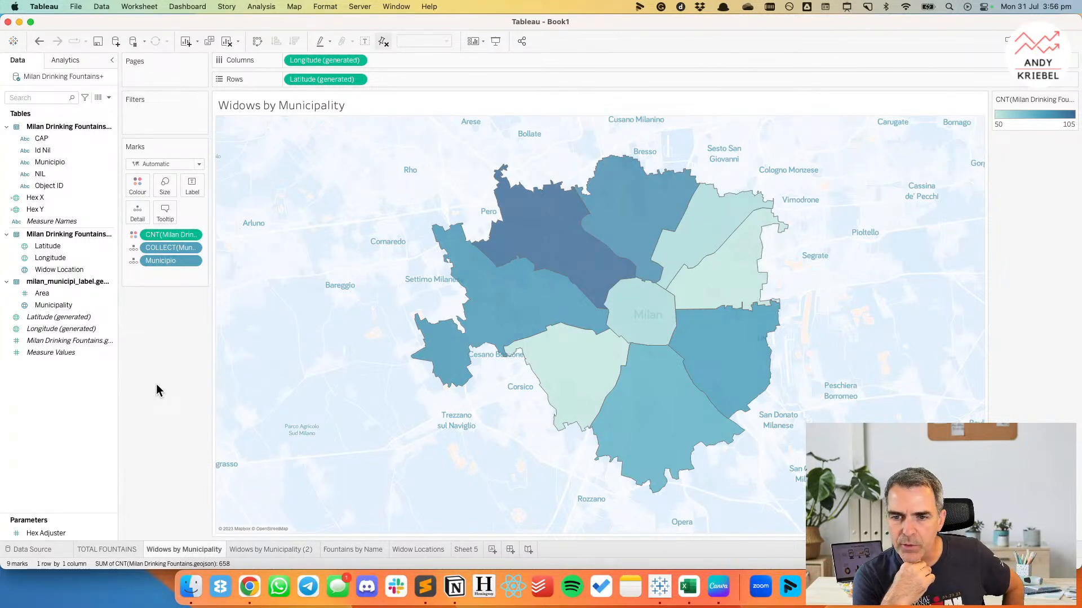
click(138, 185)
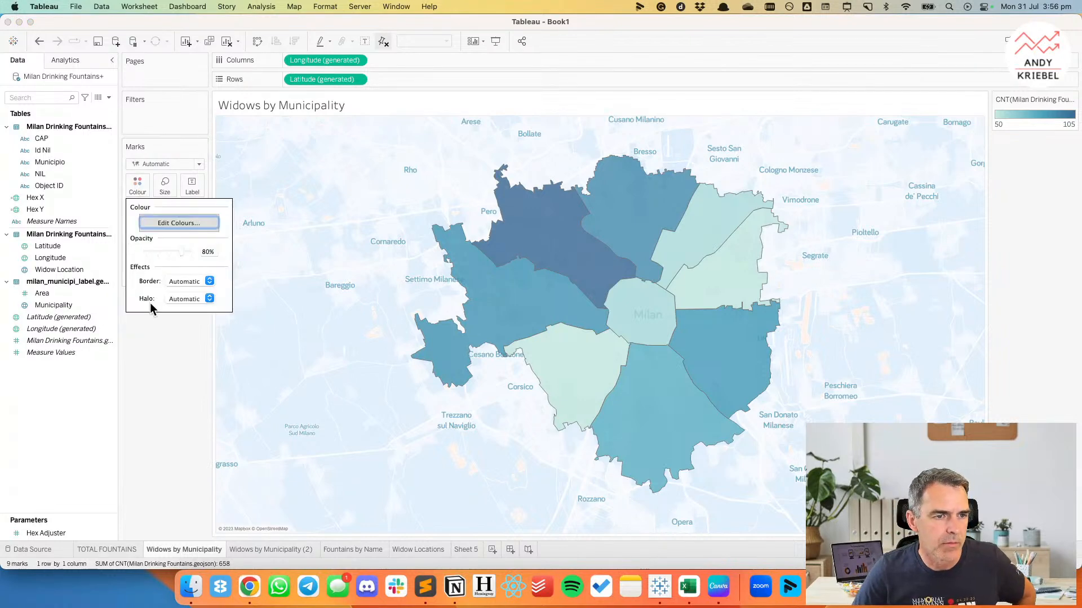
click(174, 280)
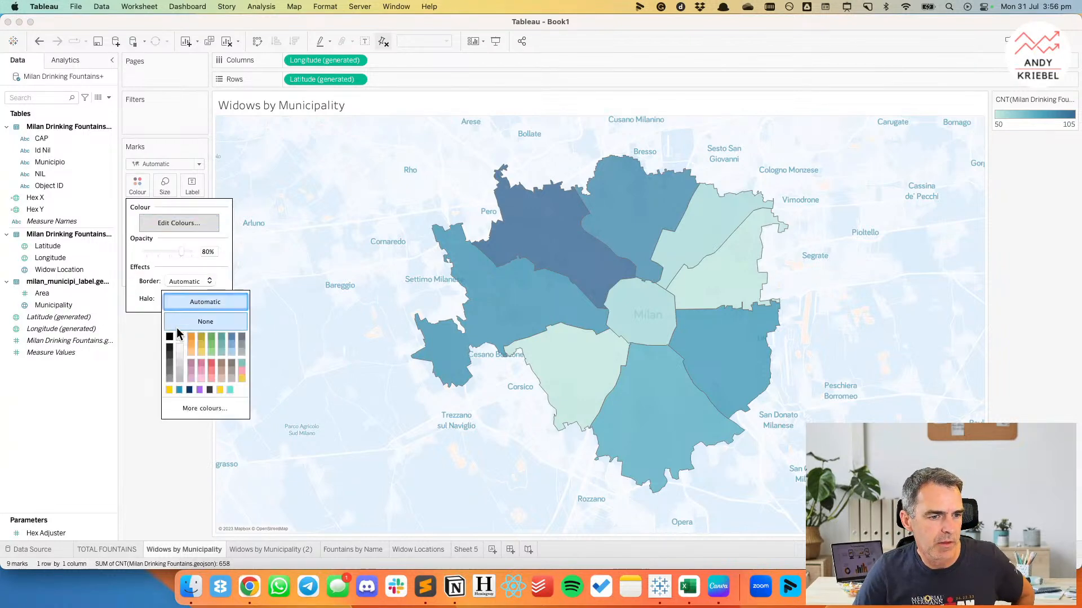
click(162, 445)
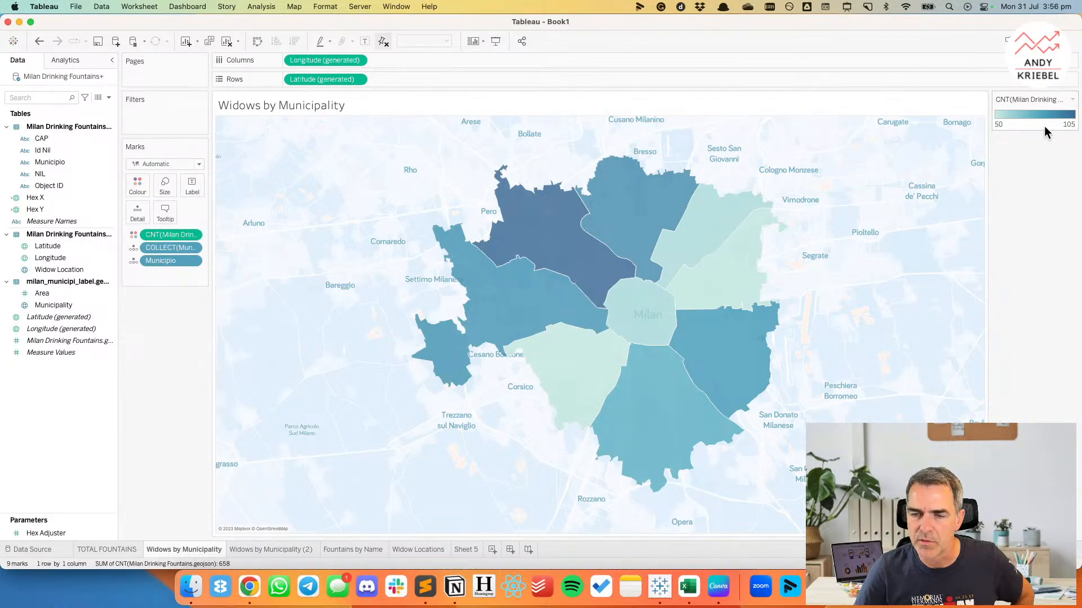
Switch to Chrome to check the Il Post fountain map's colours as a reference, and return to Tableau.
key(super+Tab)
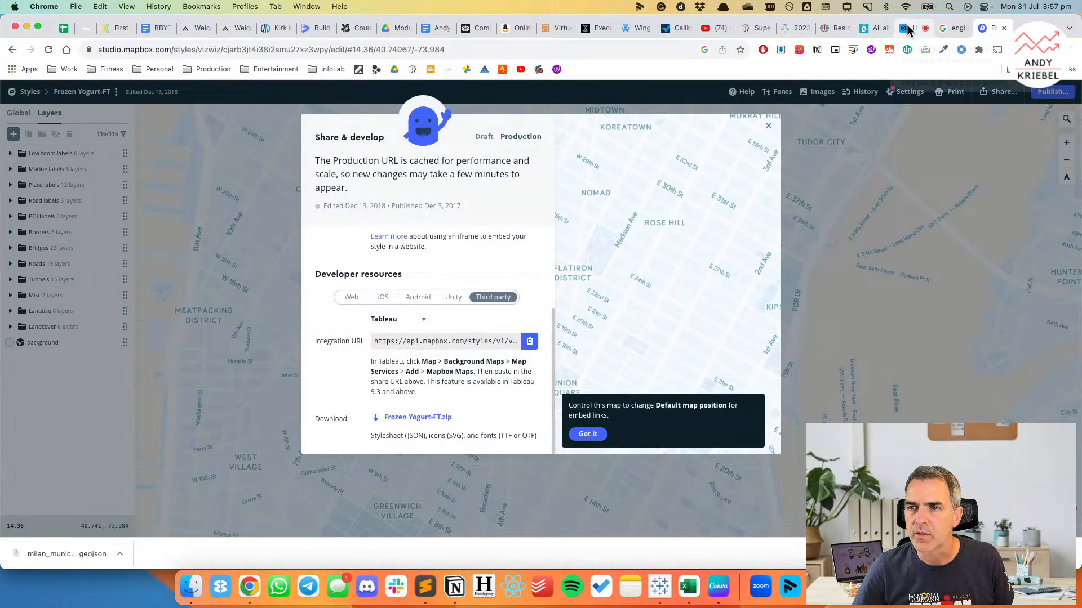
click(873, 27)
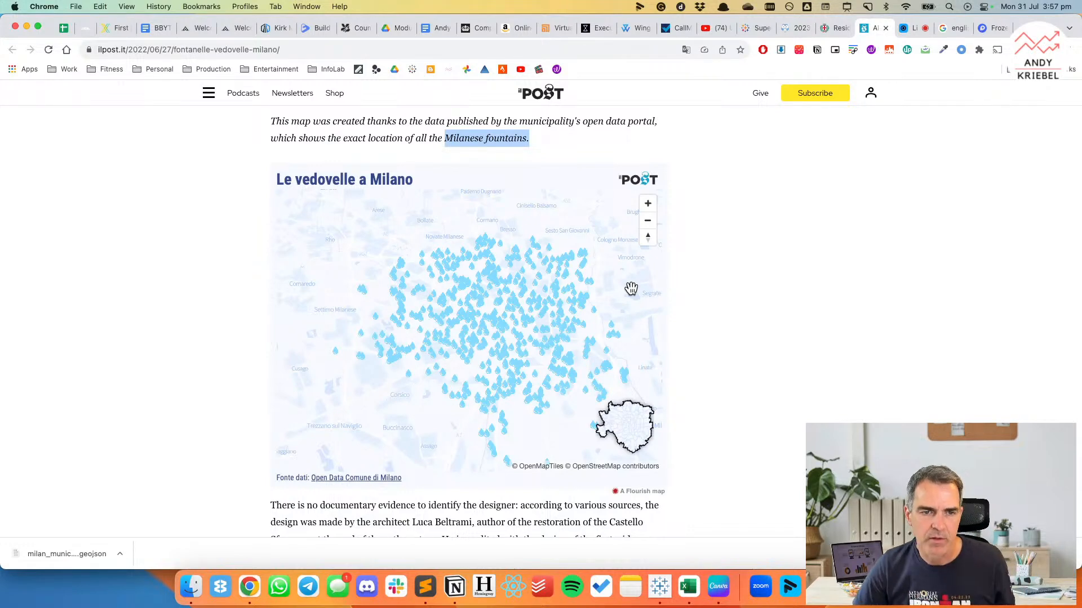
key(super+Tab)
Recolour the municipalities with the reversed Facebook Accent Blue-White Diverging palette and change their border to light grey.
double_click(1025, 130)
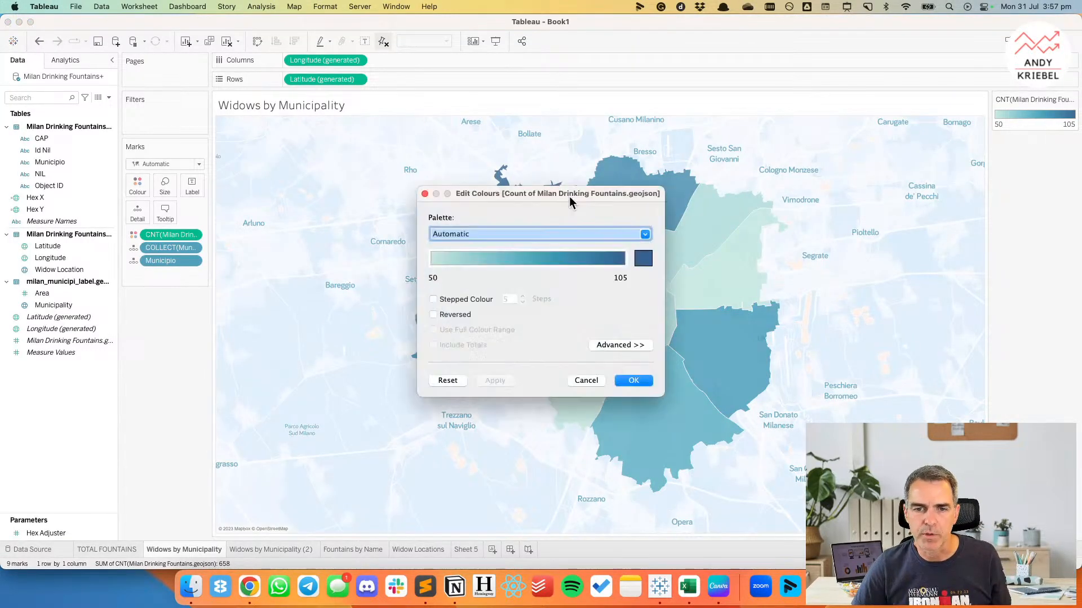
click(501, 233)
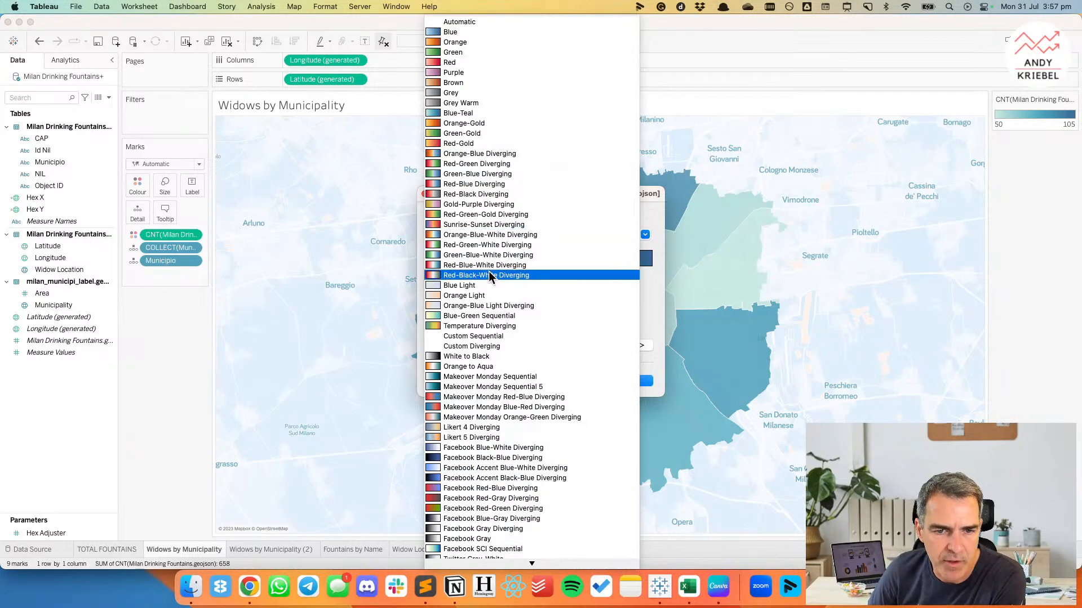
scroll(499, 259, down, 3)
scroll(499, 252, down, 8)
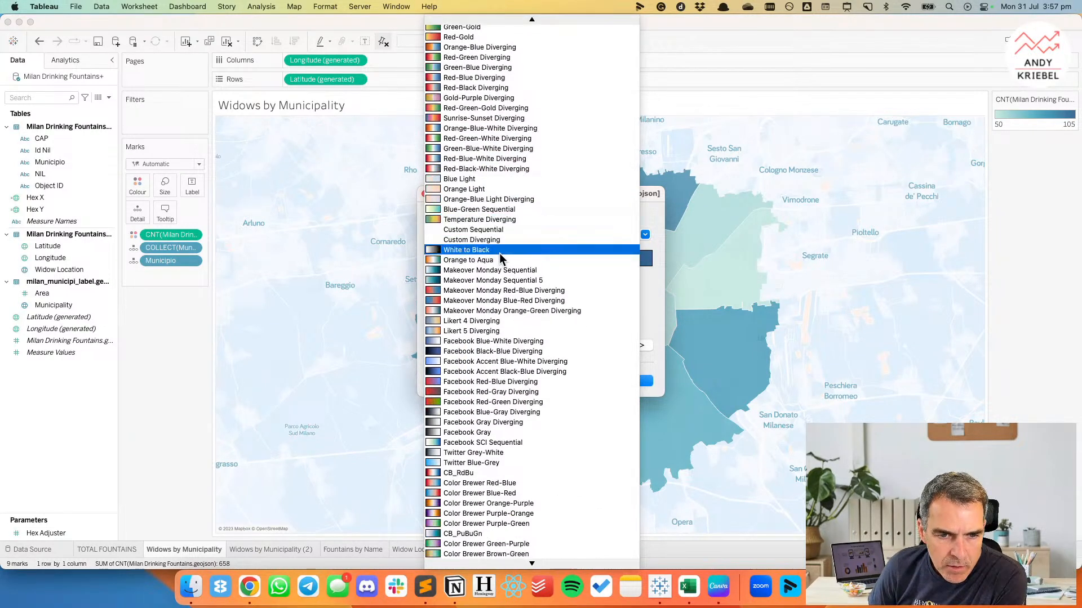
click(490, 261)
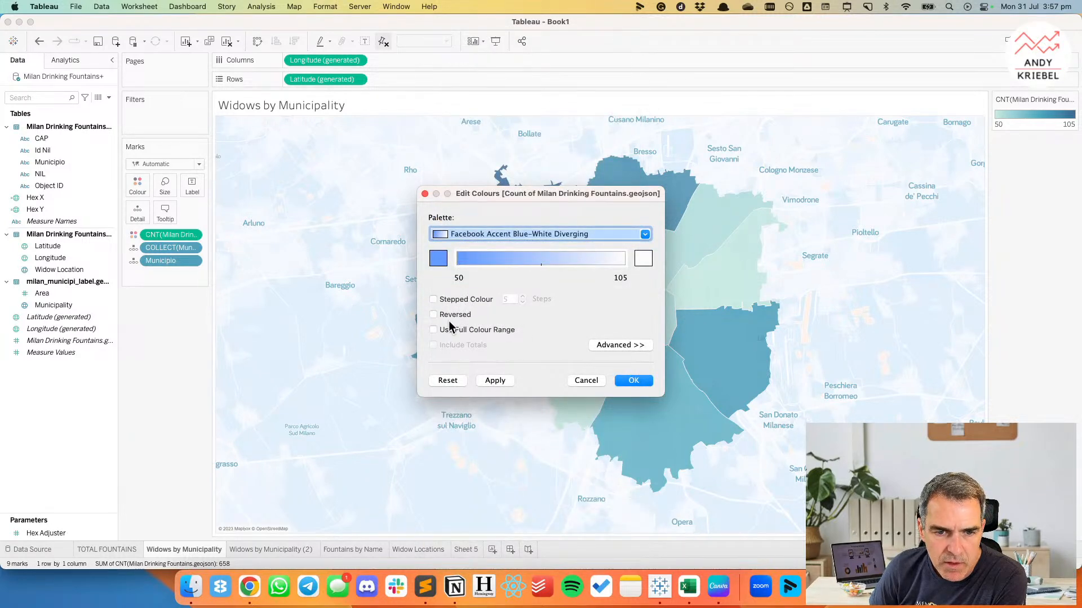
click(434, 314)
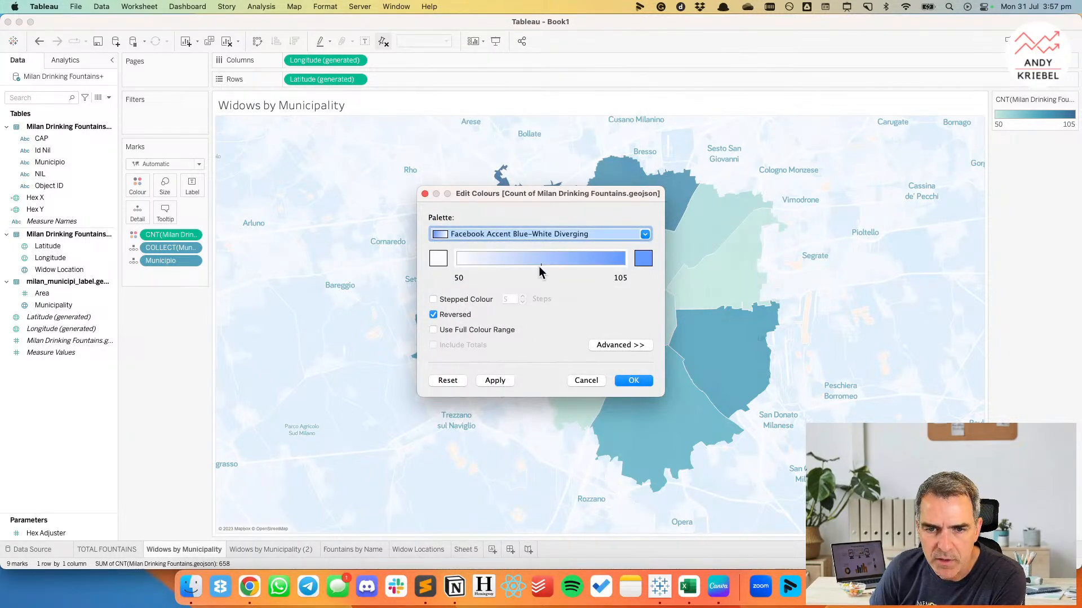
click(496, 381)
drag(536, 197, 294, 145)
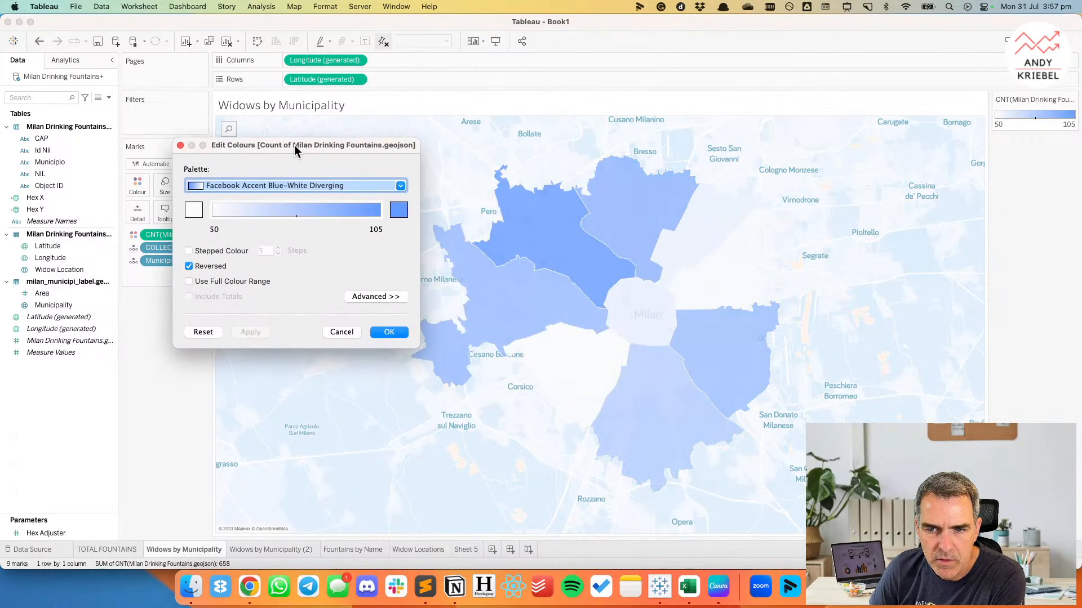
click(388, 332)
click(138, 185)
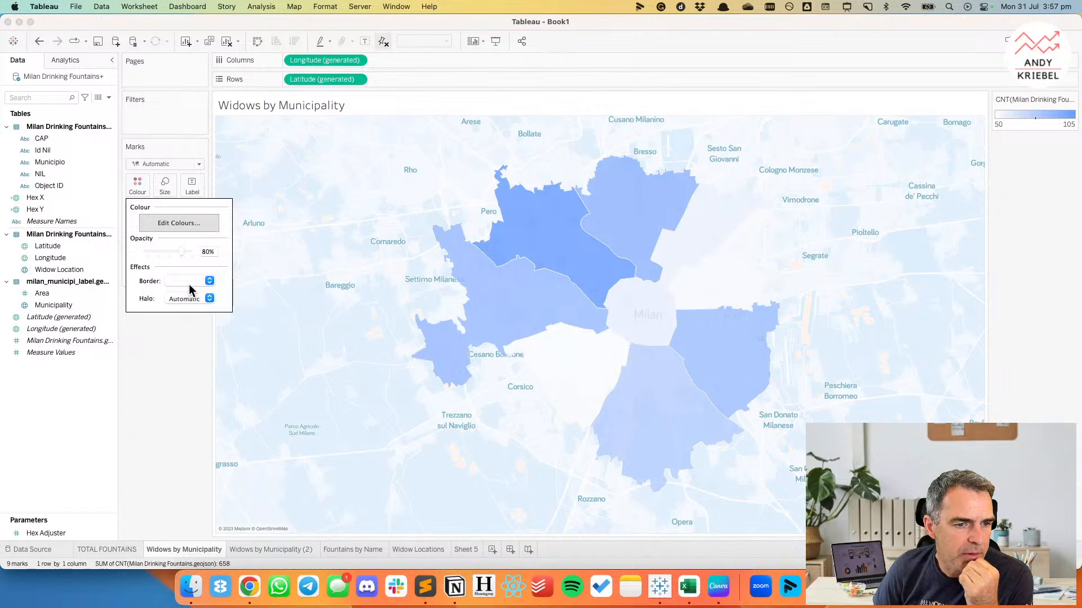
click(190, 299)
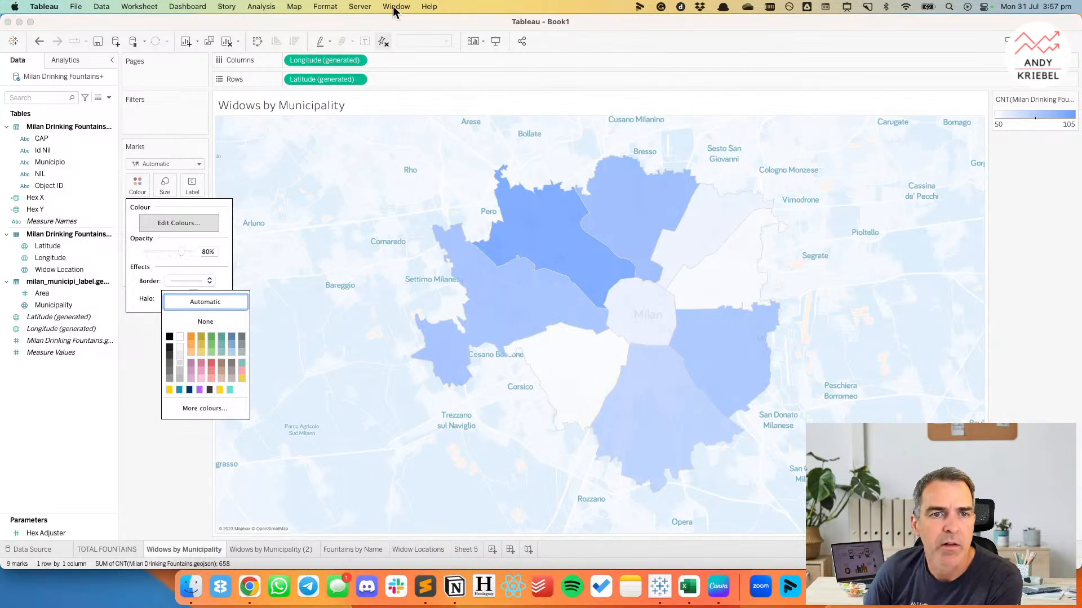
Export the Light blue background map as Light blue.tms into the Mapsources folder of My Tableau Repository and close the map manager.
click(358, 7)
mouse_move(328, 47)
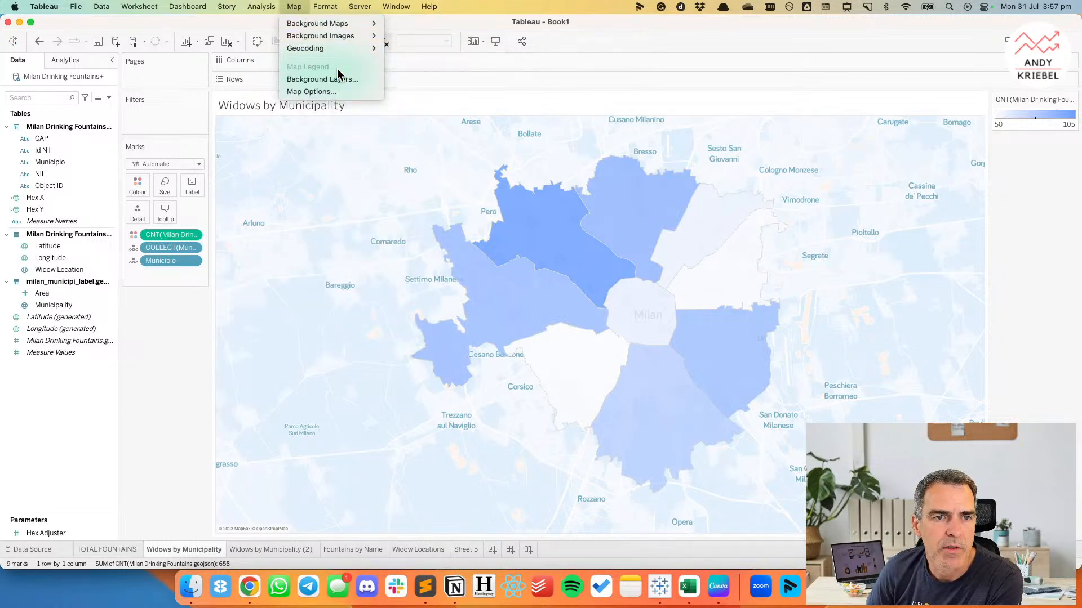
mouse_move(361, 23)
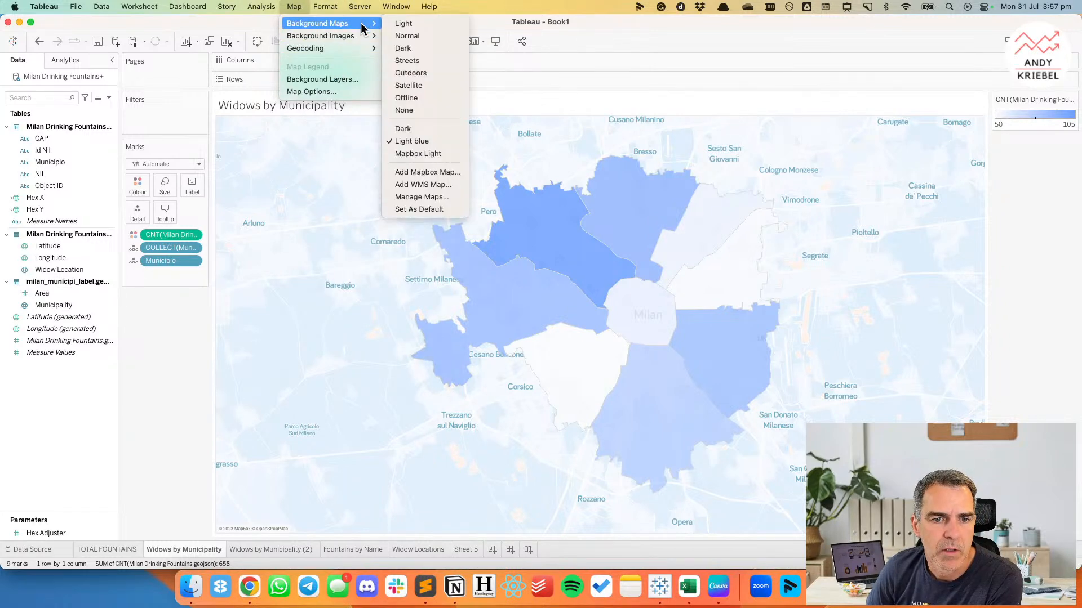
click(430, 197)
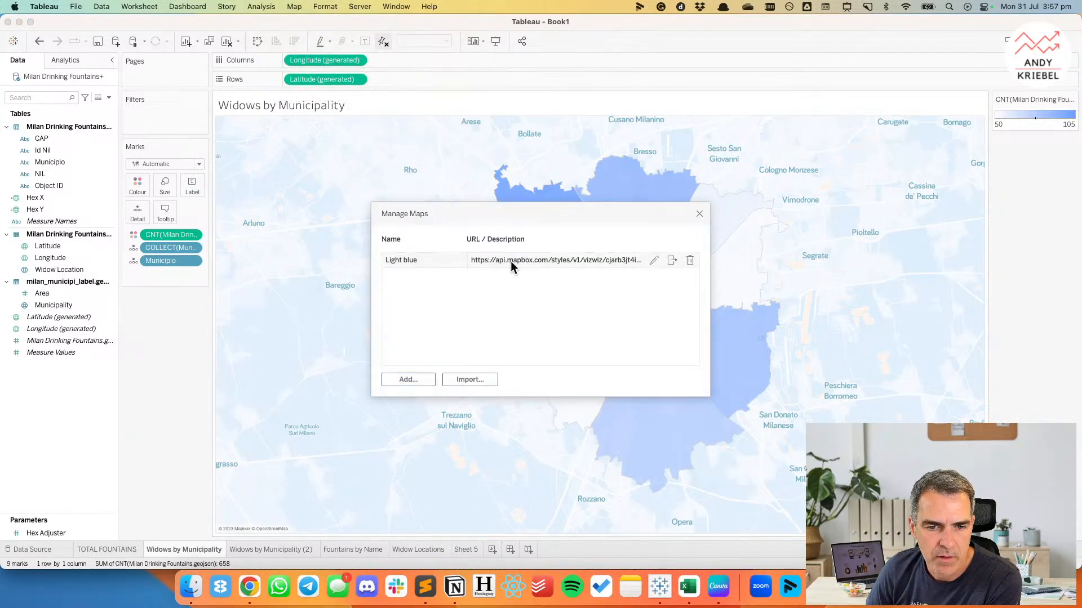
click(672, 260)
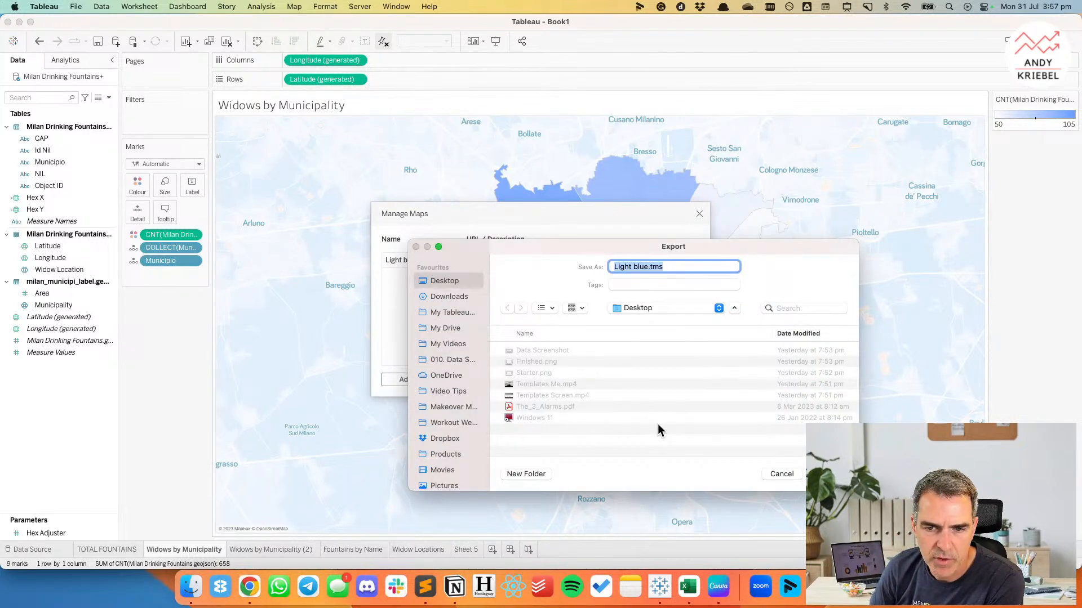
click(452, 313)
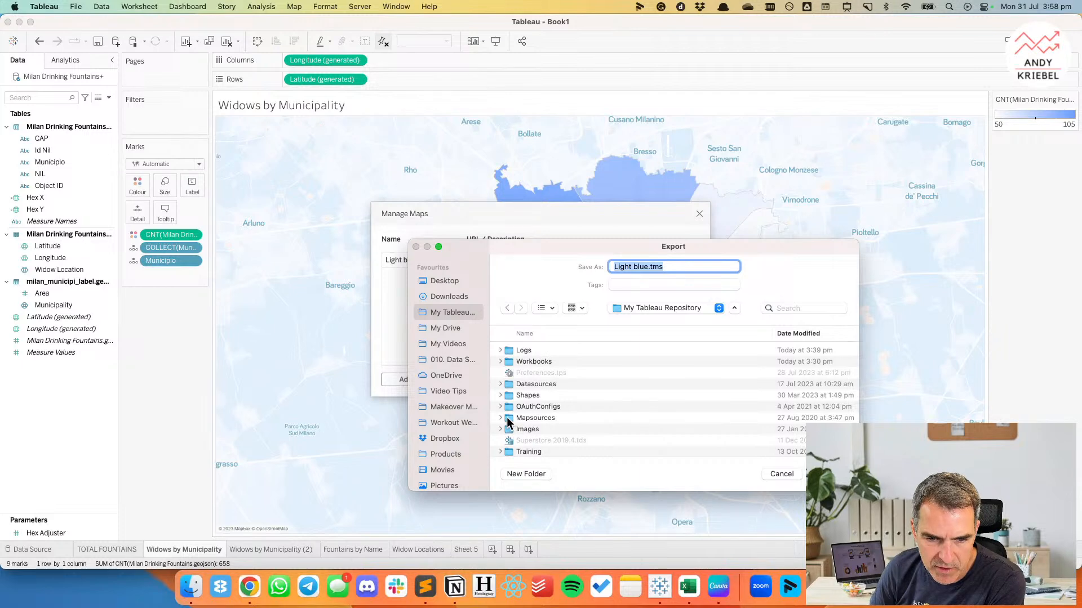
double_click(510, 418)
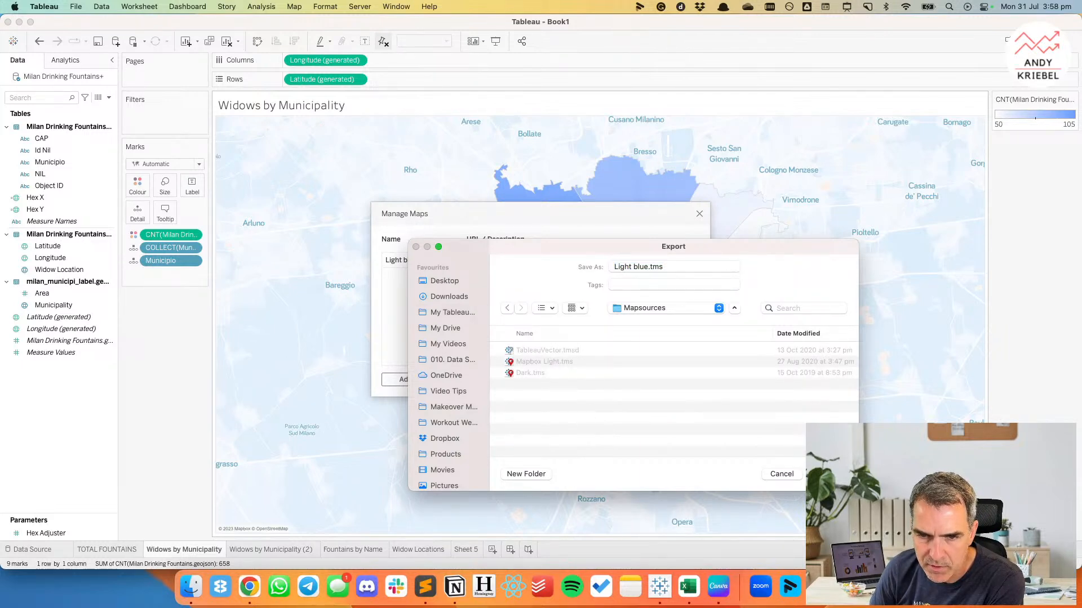
key(Return)
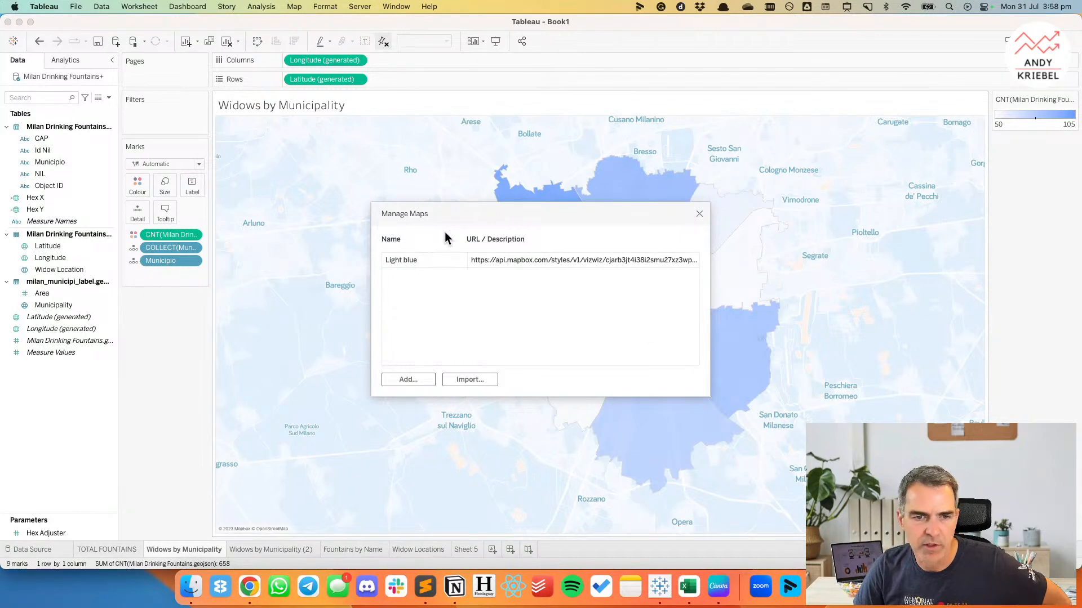
click(699, 215)
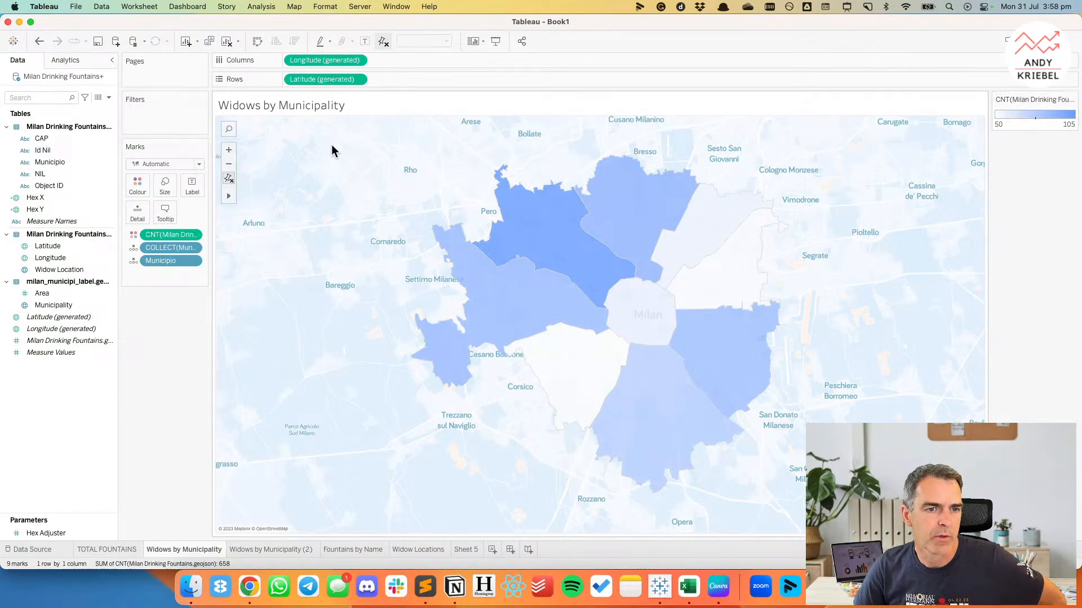
Set the washout of the map's Light blue background to 36%.
right_click(332, 159)
click(358, 276)
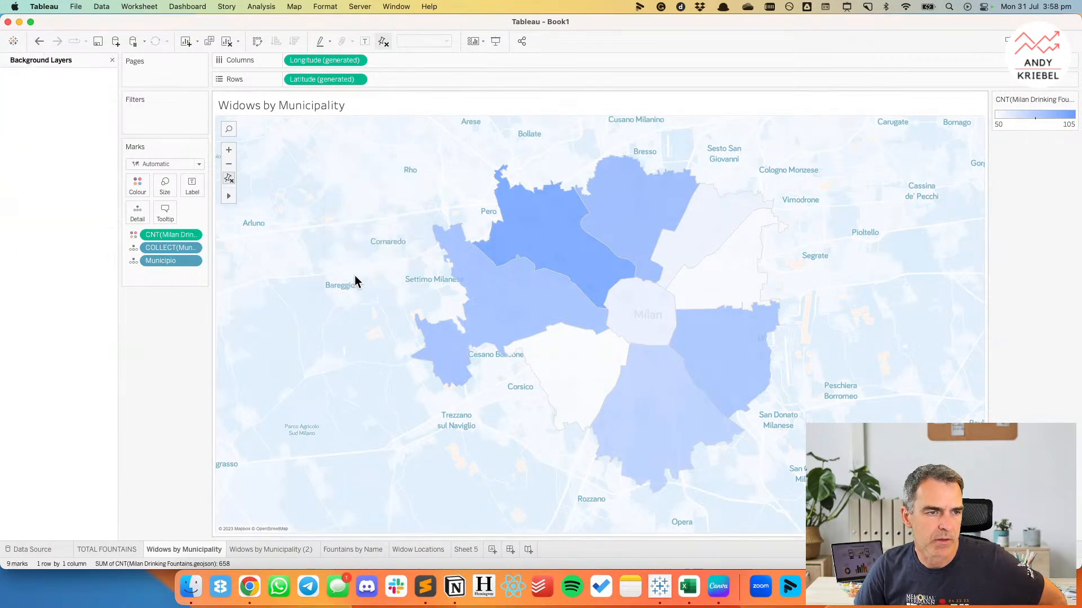
drag(21, 147, 40, 147)
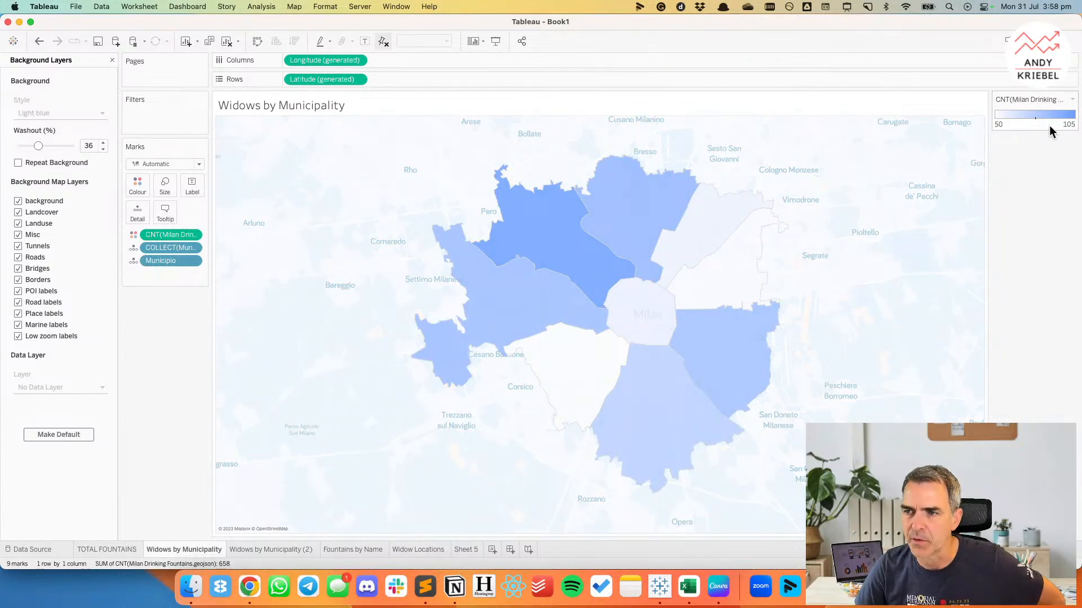
Recolour the municipalities by fountain count with the Federal Blue palette.
double_click(1051, 133)
click(498, 233)
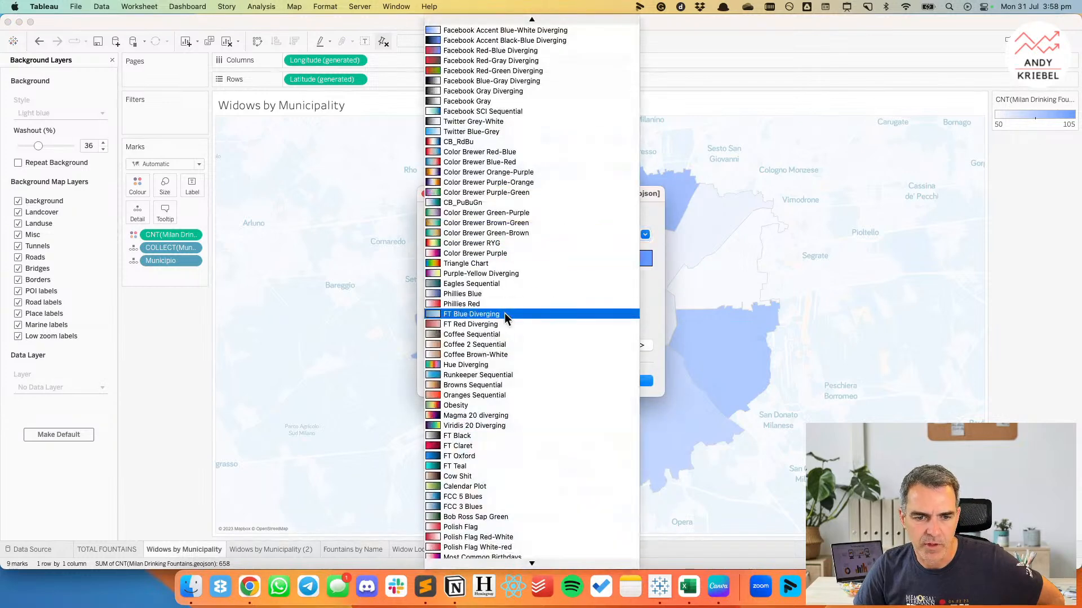
scroll(514, 353, down, 3)
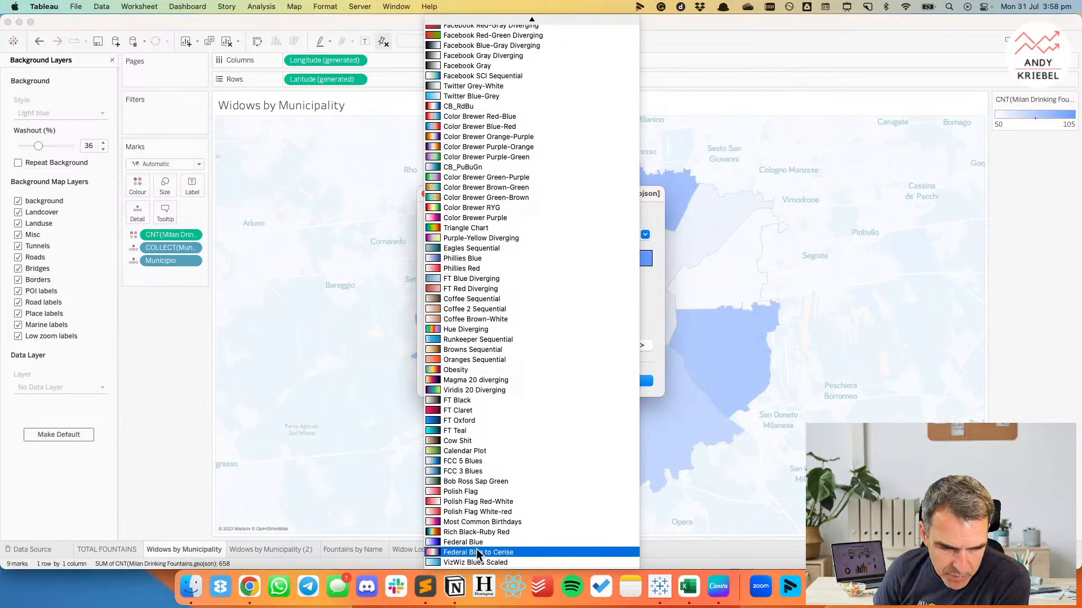
click(475, 543)
click(437, 315)
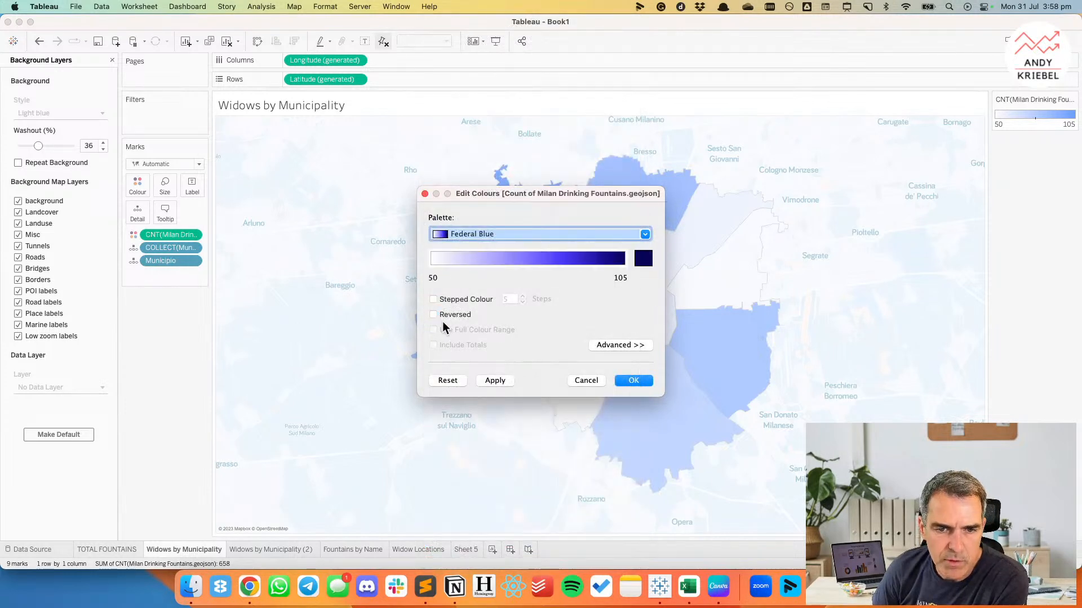
click(493, 381)
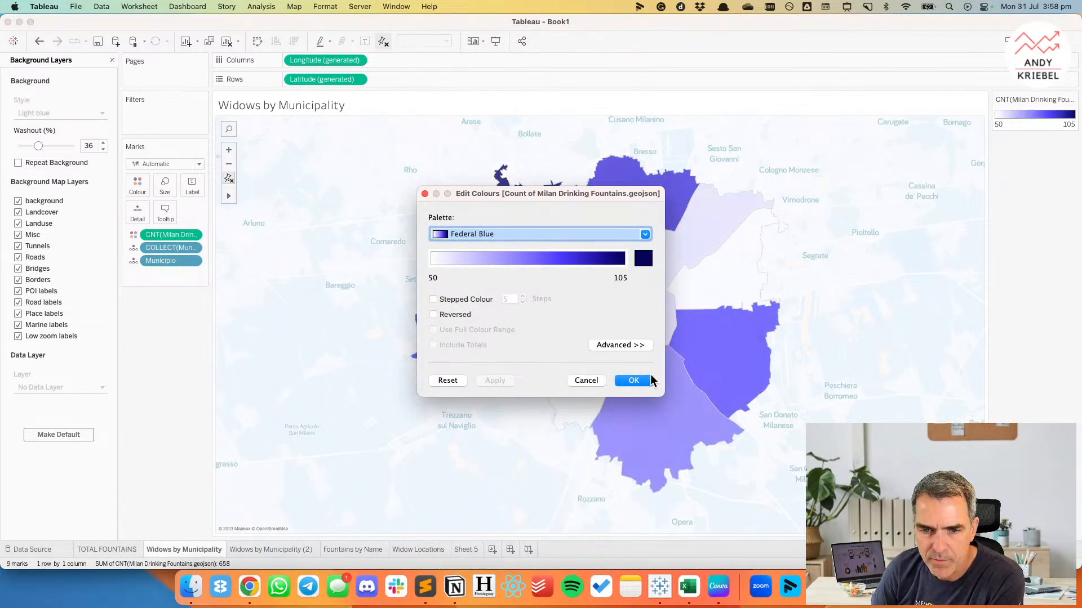
click(638, 383)
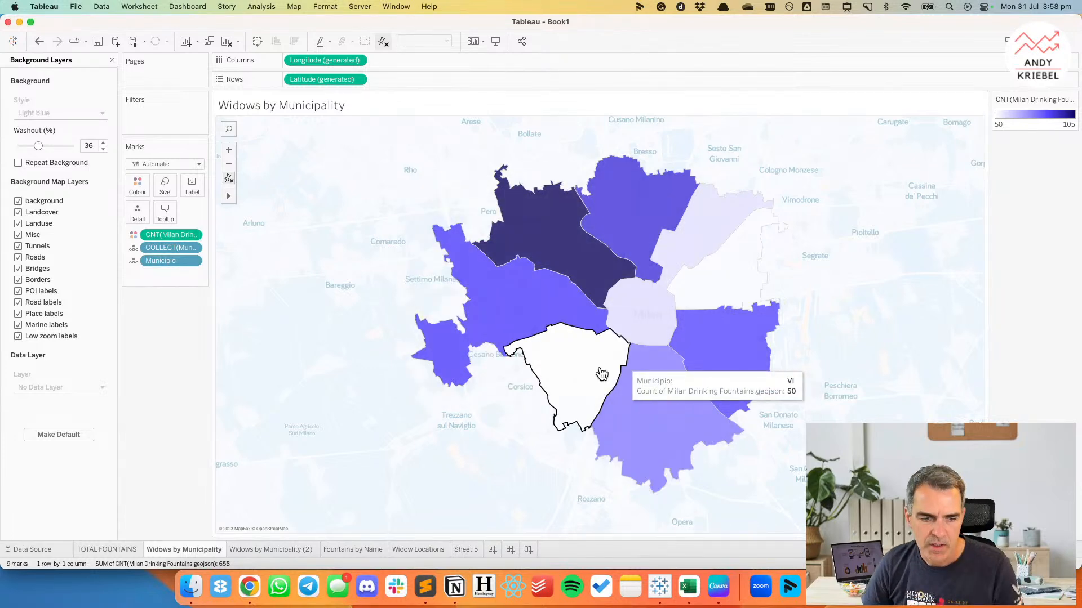
Switch to Chrome to check the Comune di Milano dataset page's colours as a reference, and return to Tableau.
key(super+Tab)
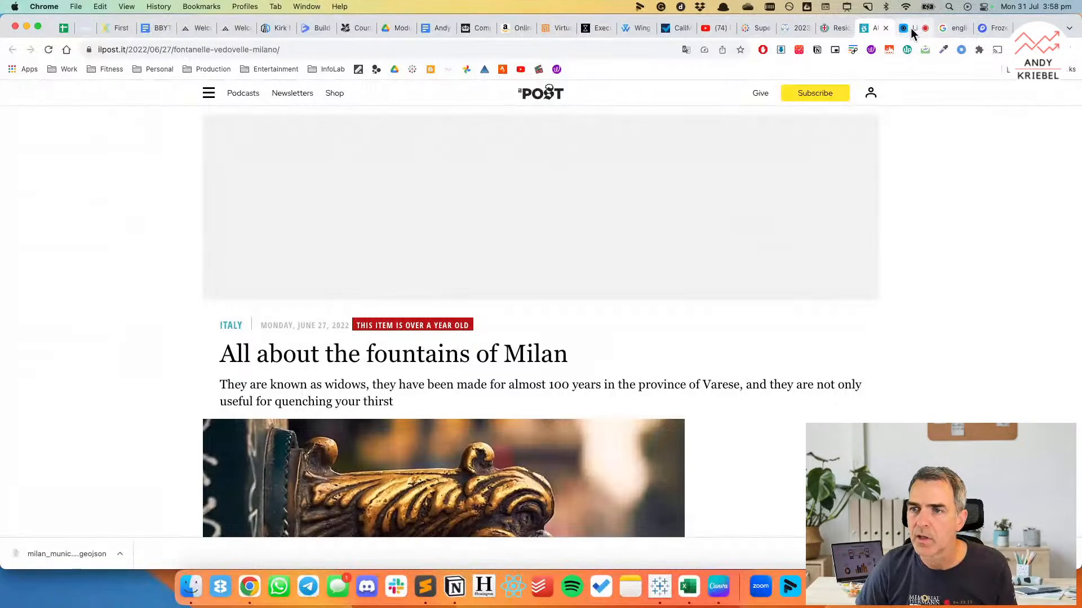
click(827, 29)
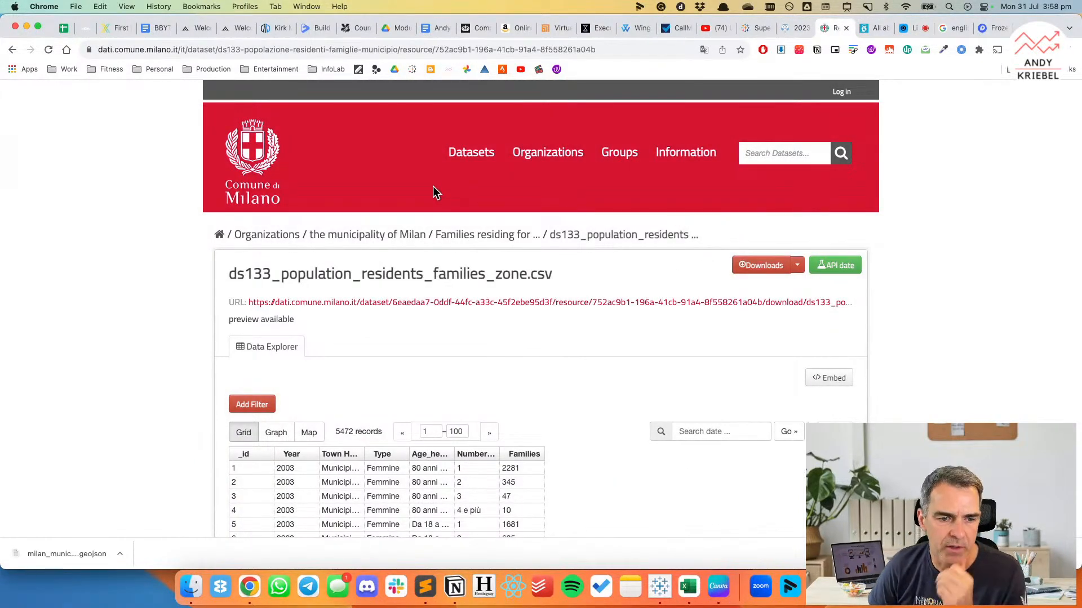
key(super+Tab)
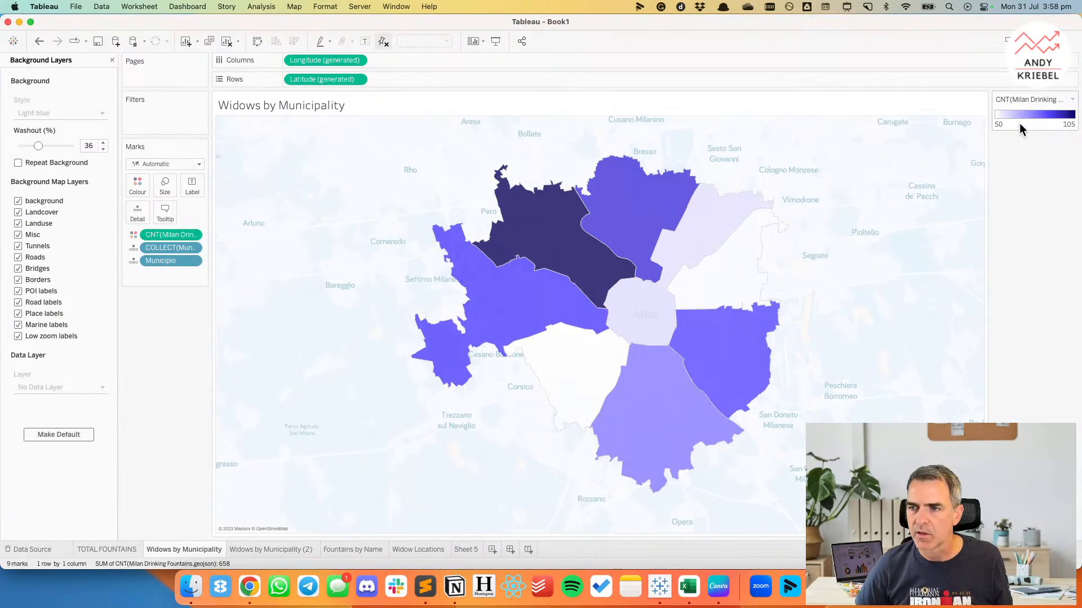
Try the Polish Flag White-red palette for the municipality colours and choose the Red palette instead.
double_click(1020, 124)
click(464, 230)
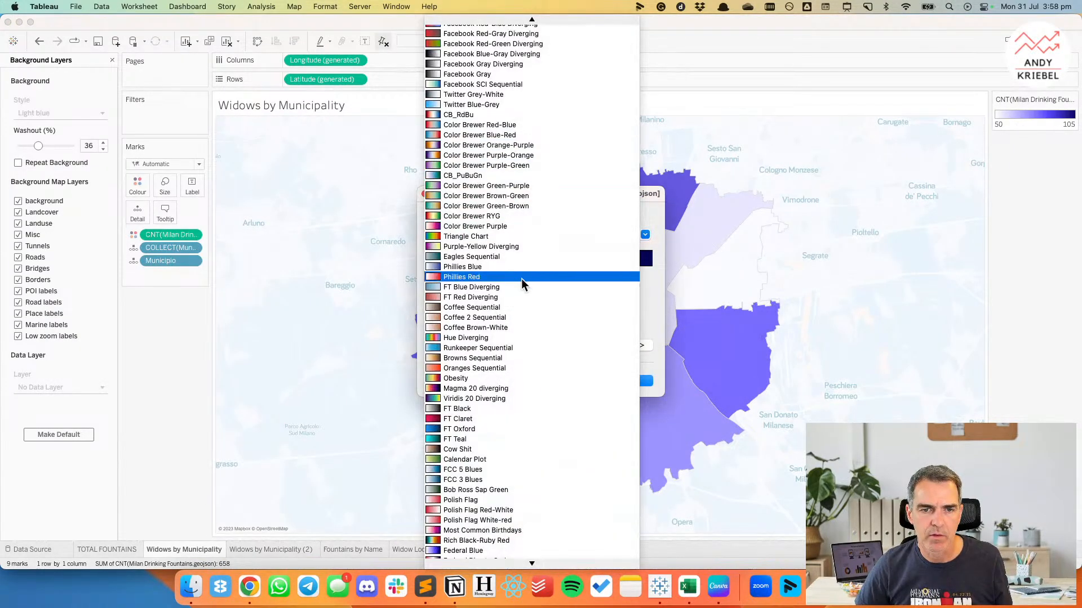
click(509, 517)
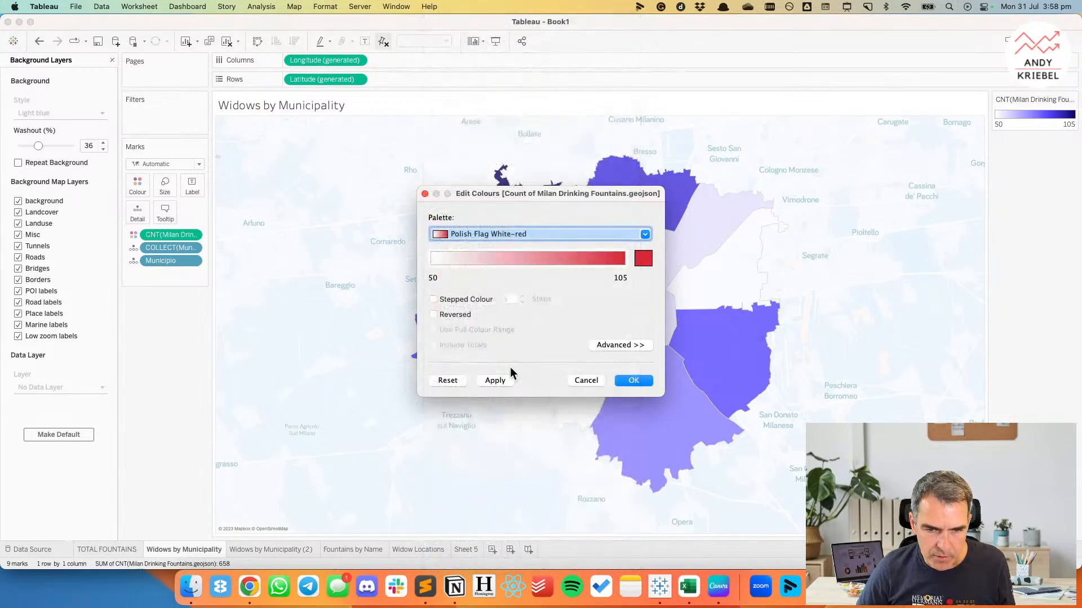
click(489, 235)
scroll(550, 426, down, 1)
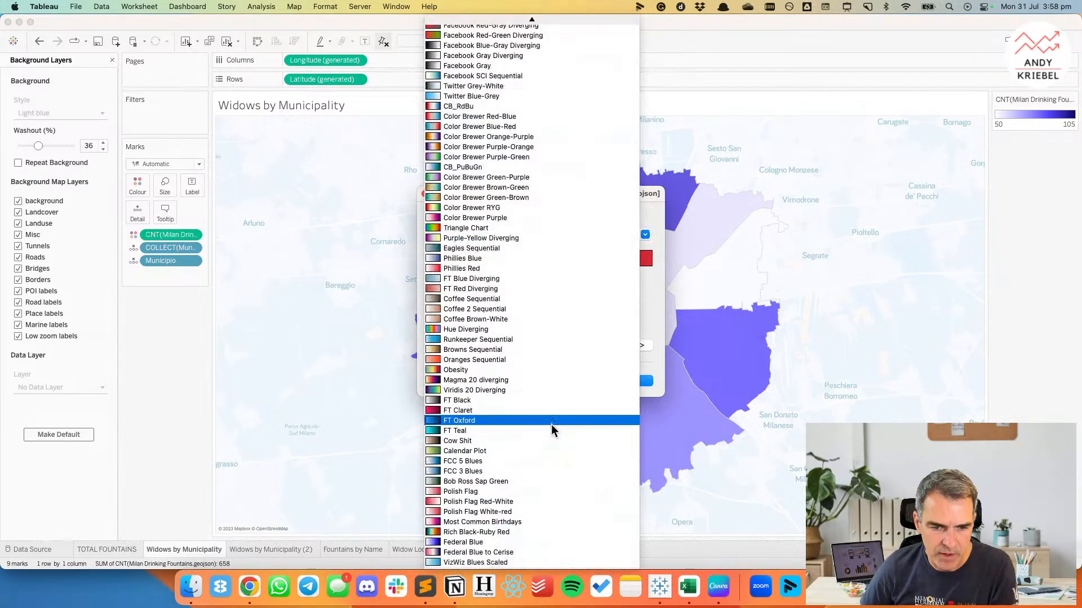
scroll(540, 350, up, 15)
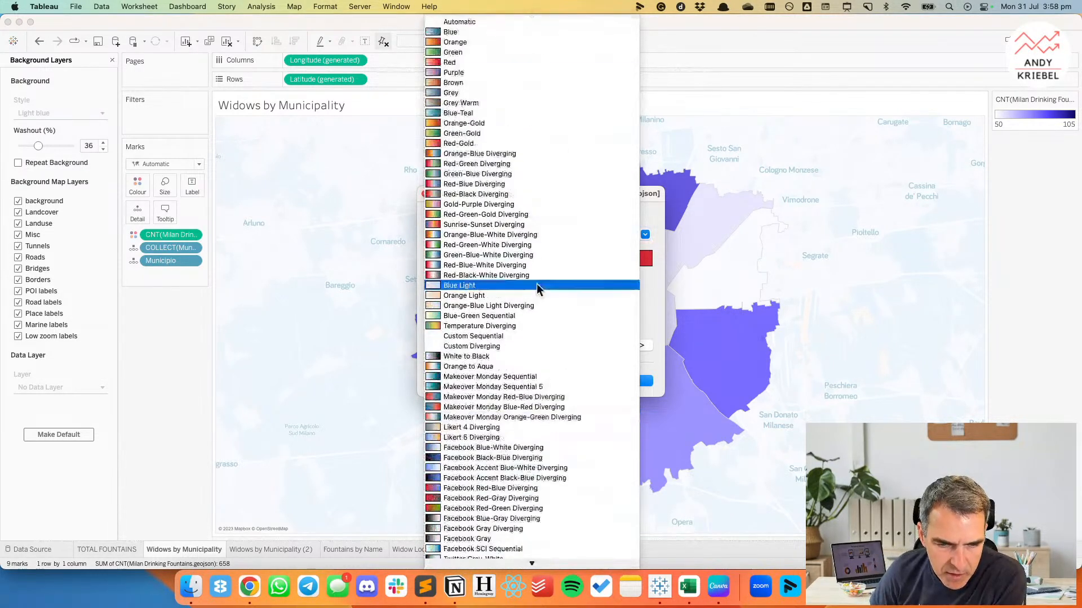
click(478, 61)
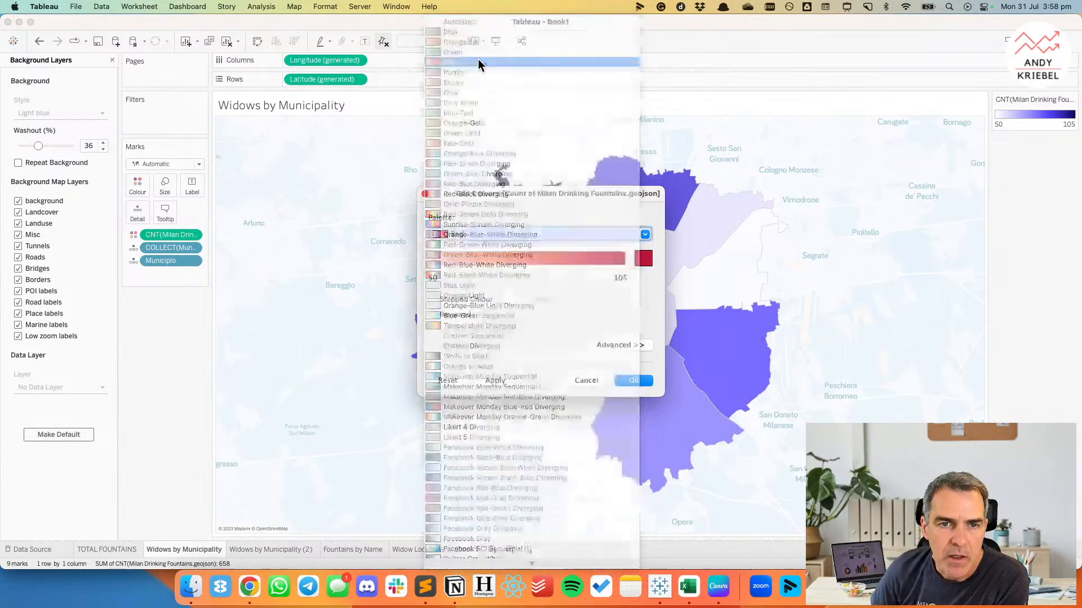
Sample the red from the Comune di Milano page header as the palette's custom end colour and apply it to the municipalities.
click(644, 259)
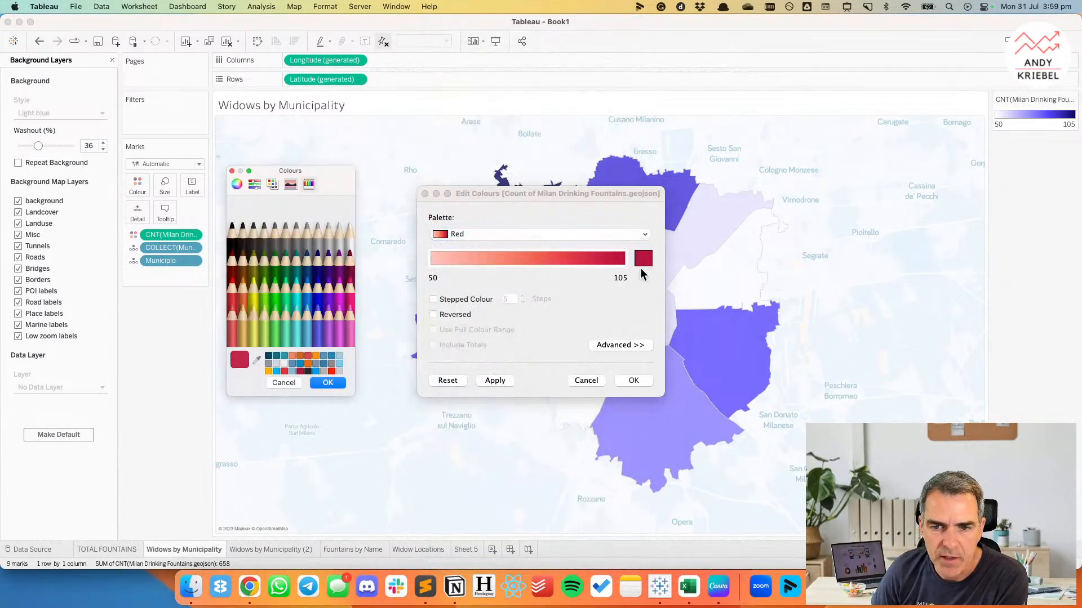
click(256, 360)
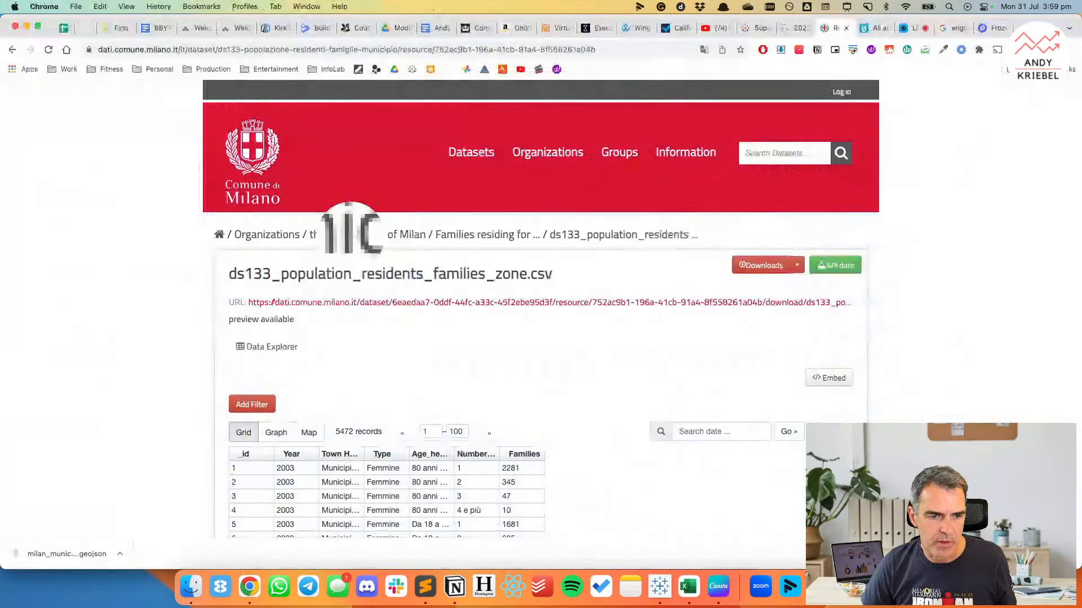
click(396, 184)
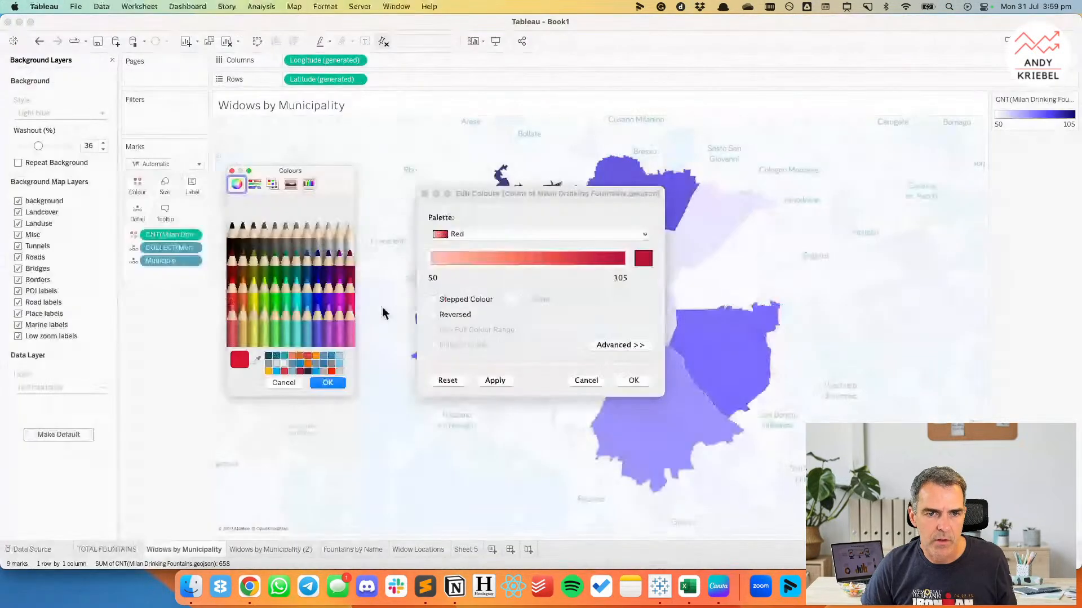
click(331, 382)
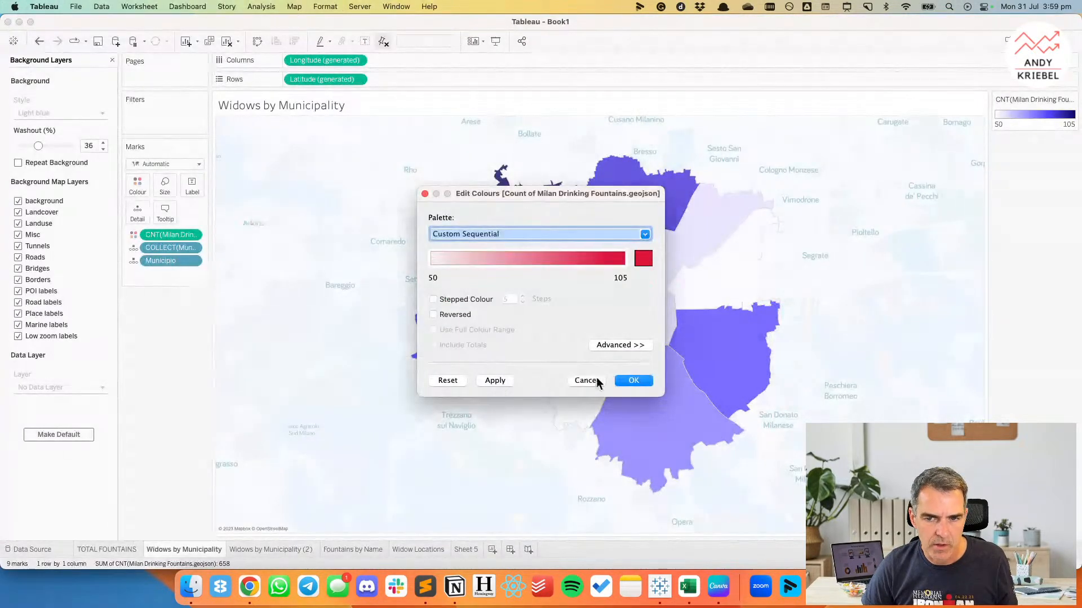
click(633, 381)
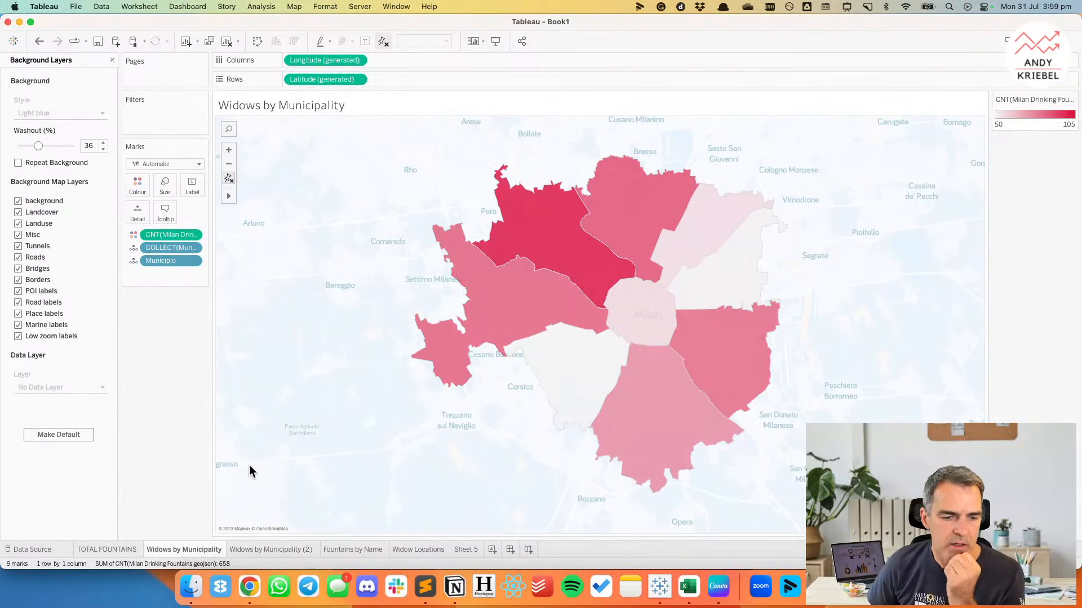
Review the Widow Locations and Sheet 5 maps and add a new blank worksheet.
click(353, 550)
click(437, 549)
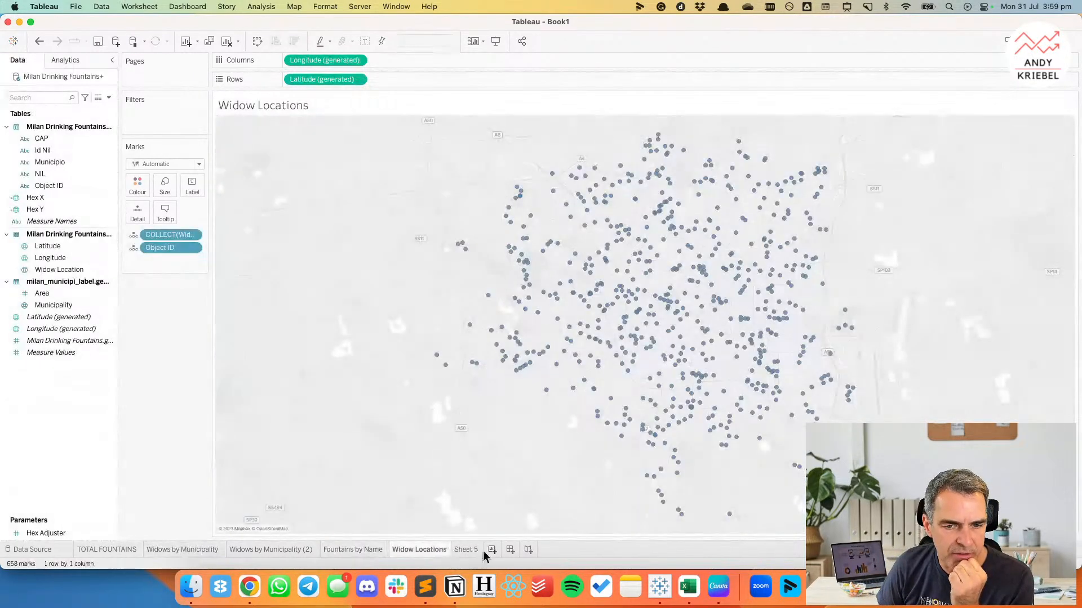
click(491, 549)
click(457, 549)
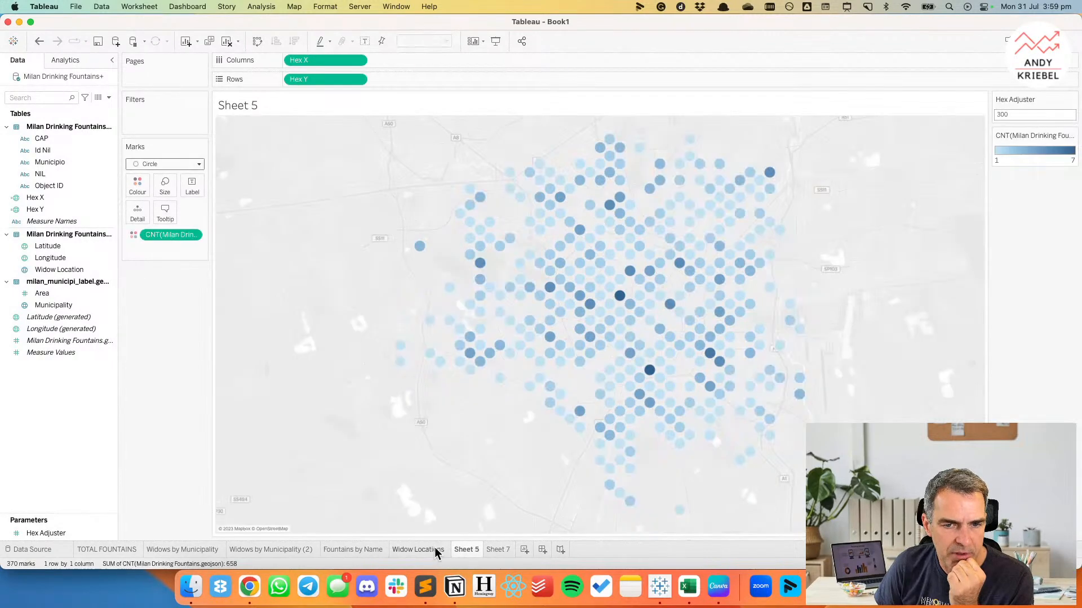
Move the Widow Locations worksheet directly after Widows by Municipality and reopen Widows by Municipality.
click(418, 550)
click(126, 551)
click(175, 550)
click(266, 551)
click(351, 549)
drag(403, 549, 235, 549)
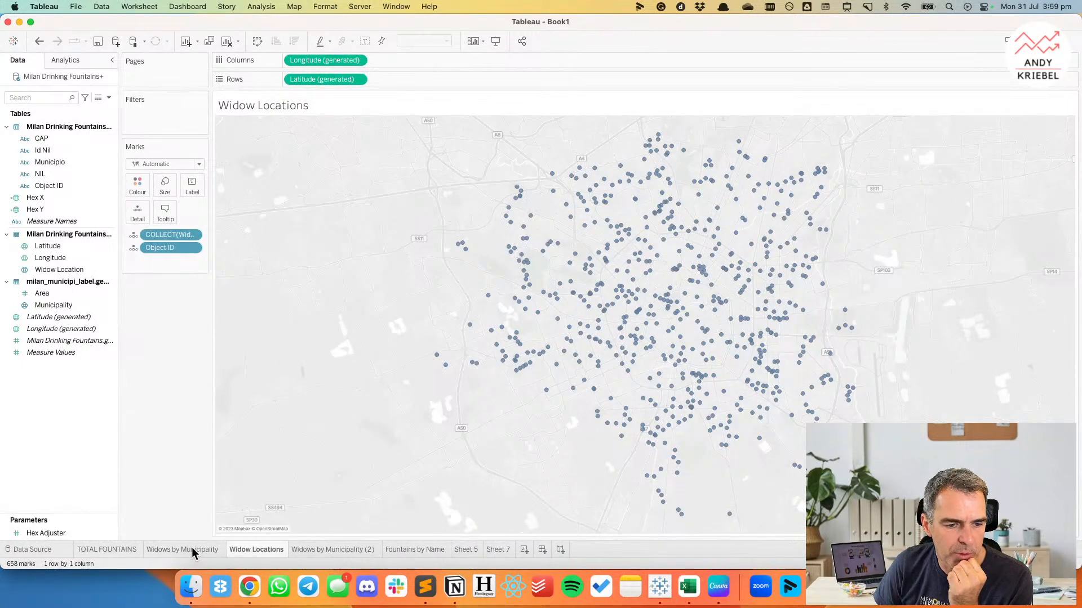
click(192, 548)
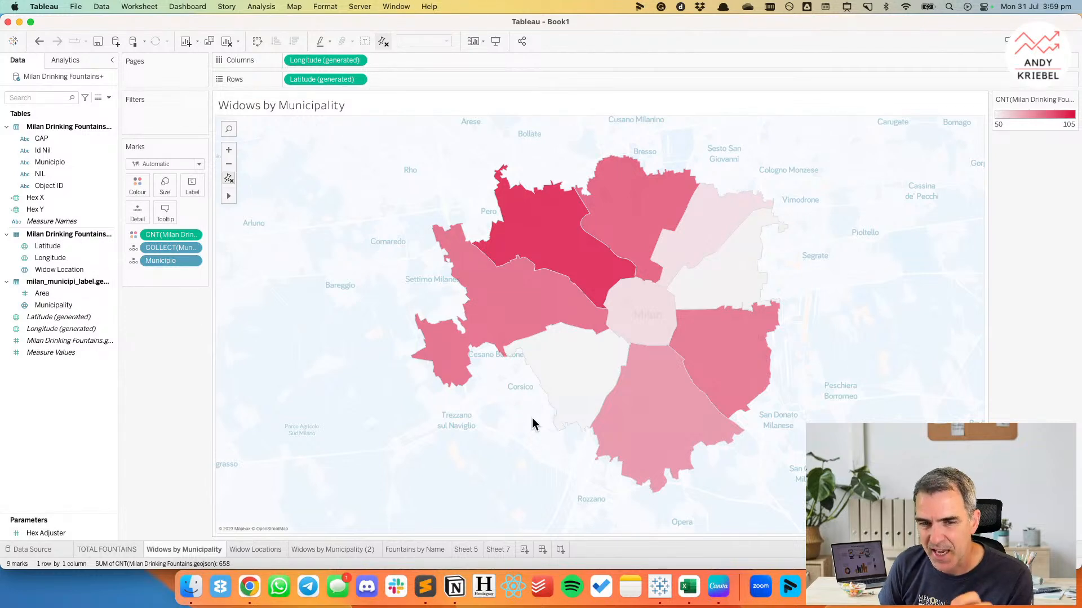
Reset the map's fixed view to fit the data and set the municipality shapes' opacity to 100%.
click(228, 179)
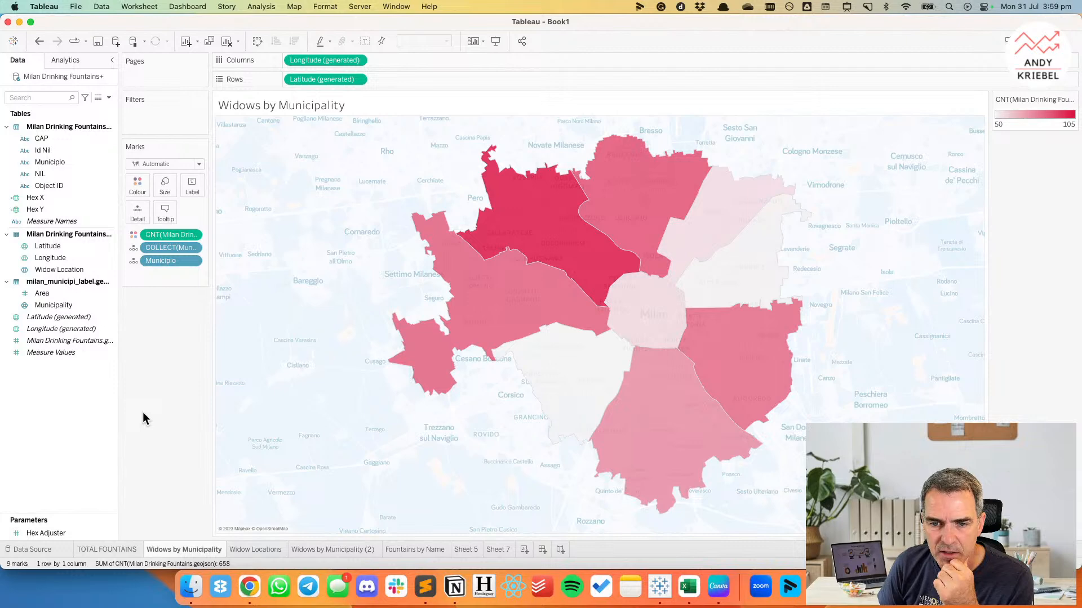
click(140, 185)
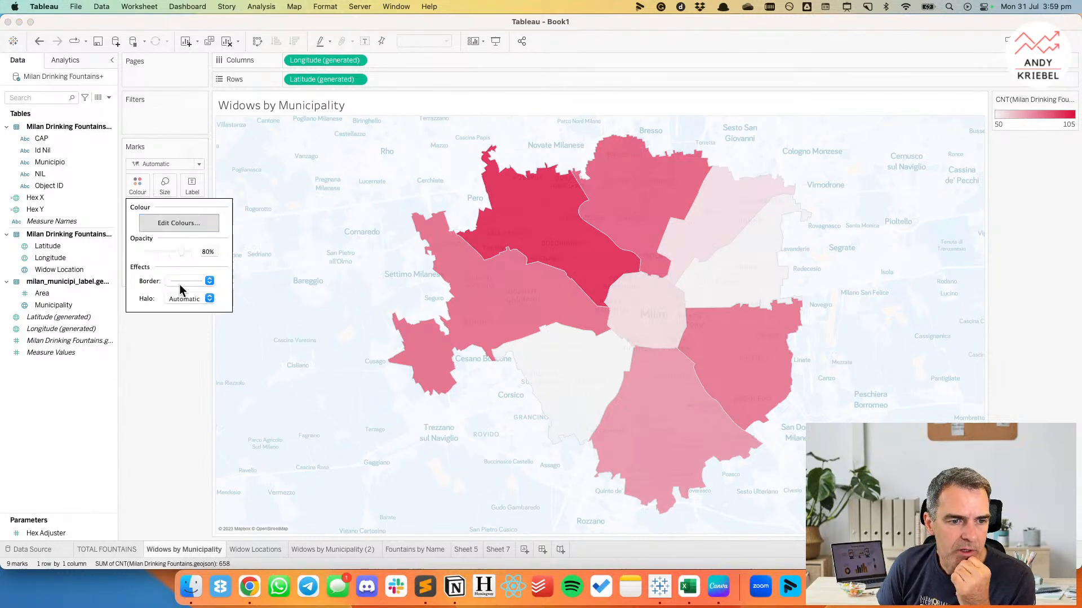
drag(177, 256, 208, 415)
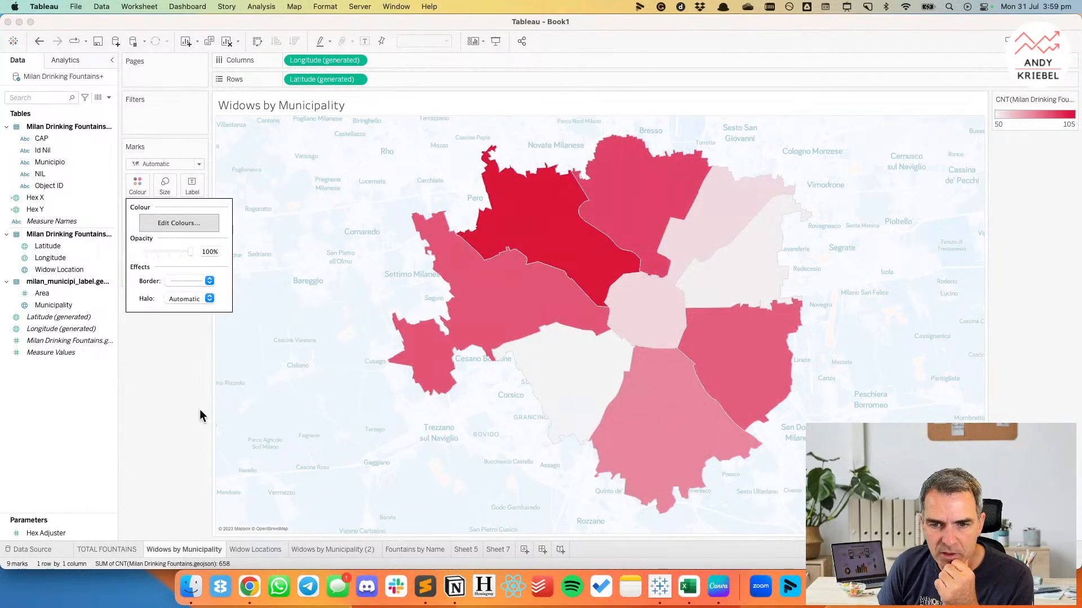
click(200, 409)
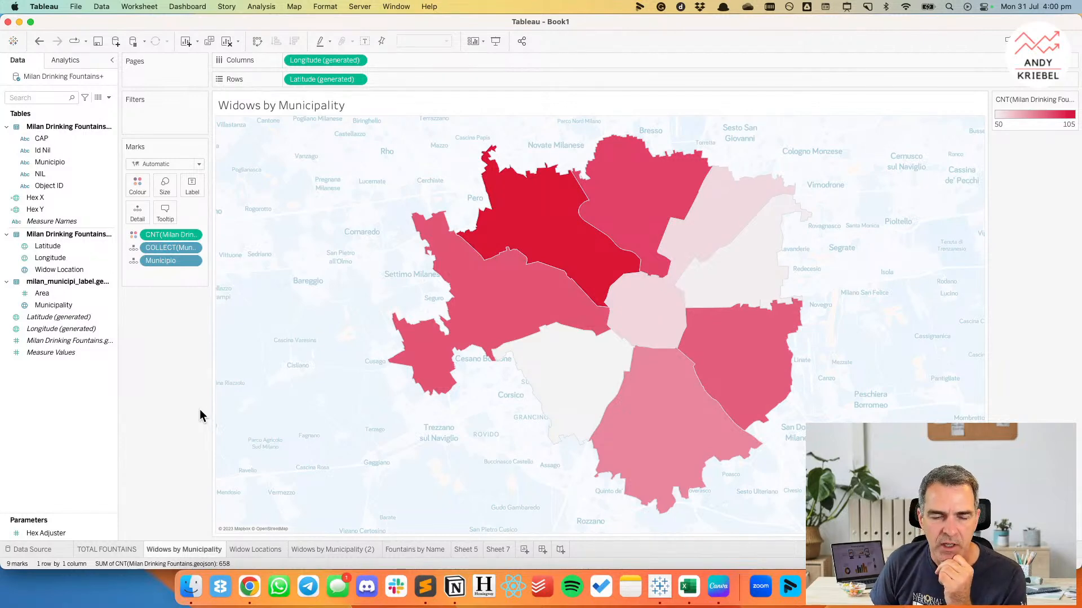
right_click(58, 416)
click(86, 422)
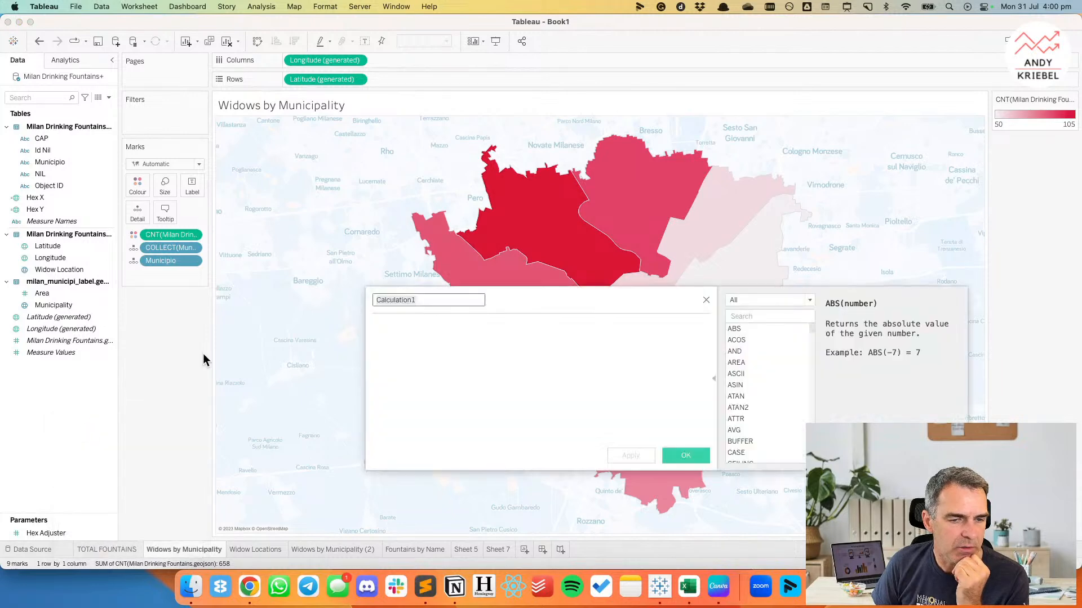
key(Escape)
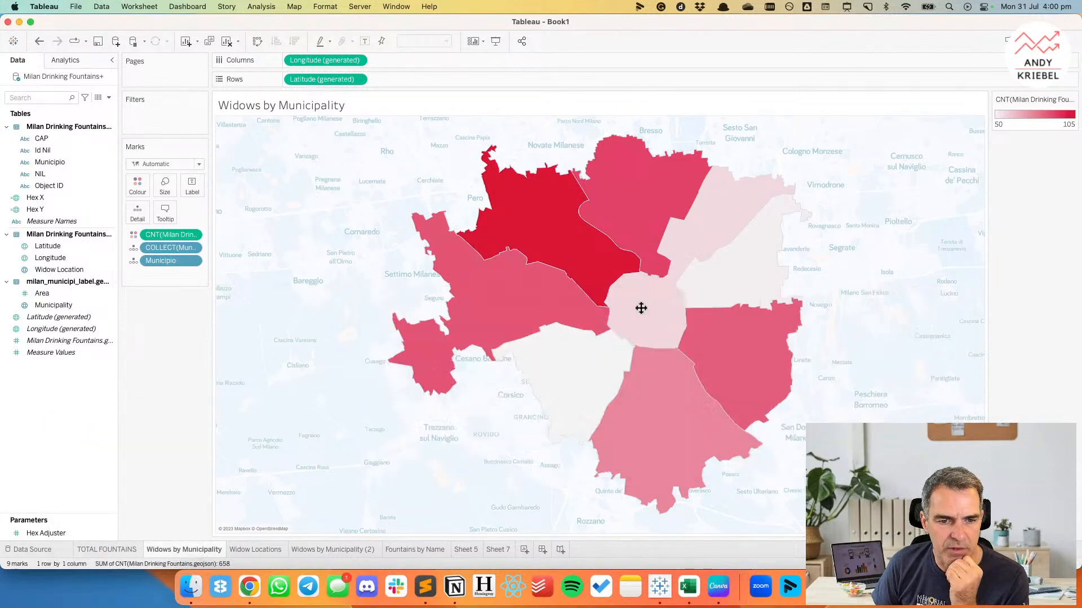
Start a new parameter named Map Level and set its data type to String.
right_click(73, 371)
click(103, 388)
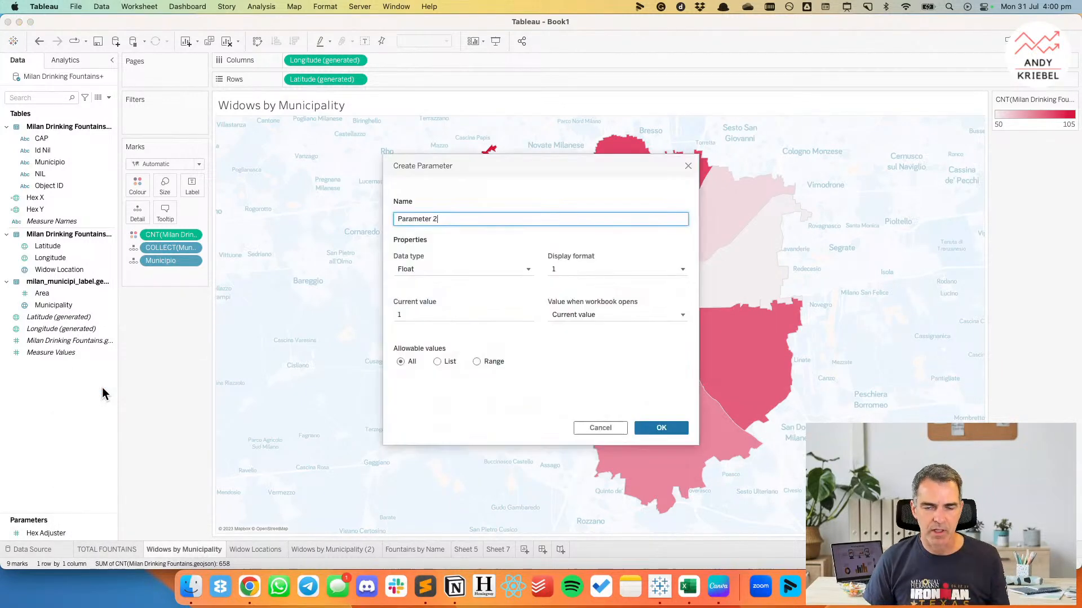
key(super+a)
text(Map Level)
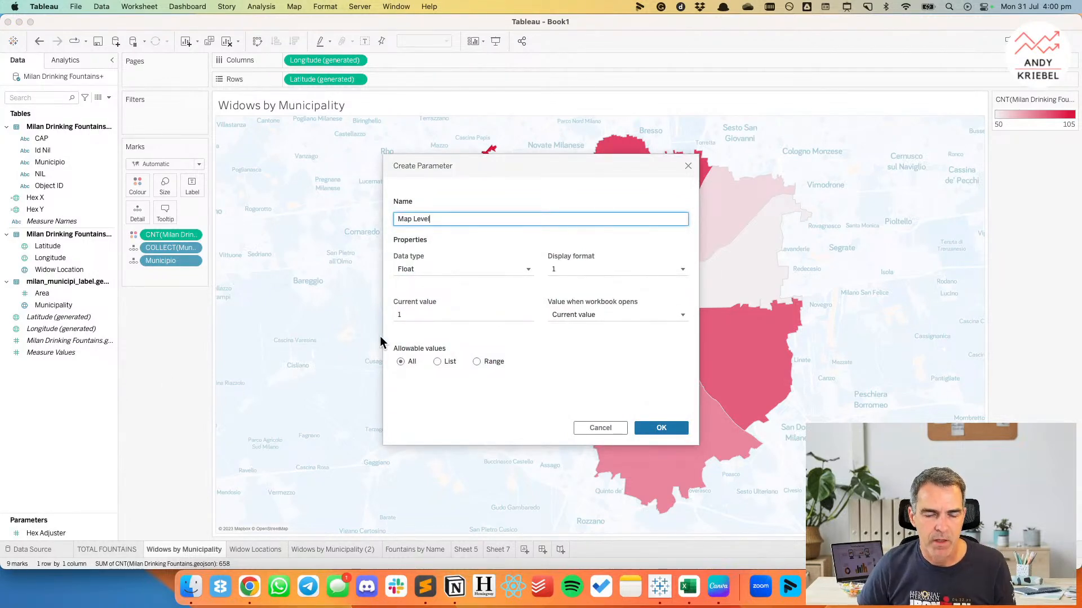
click(412, 268)
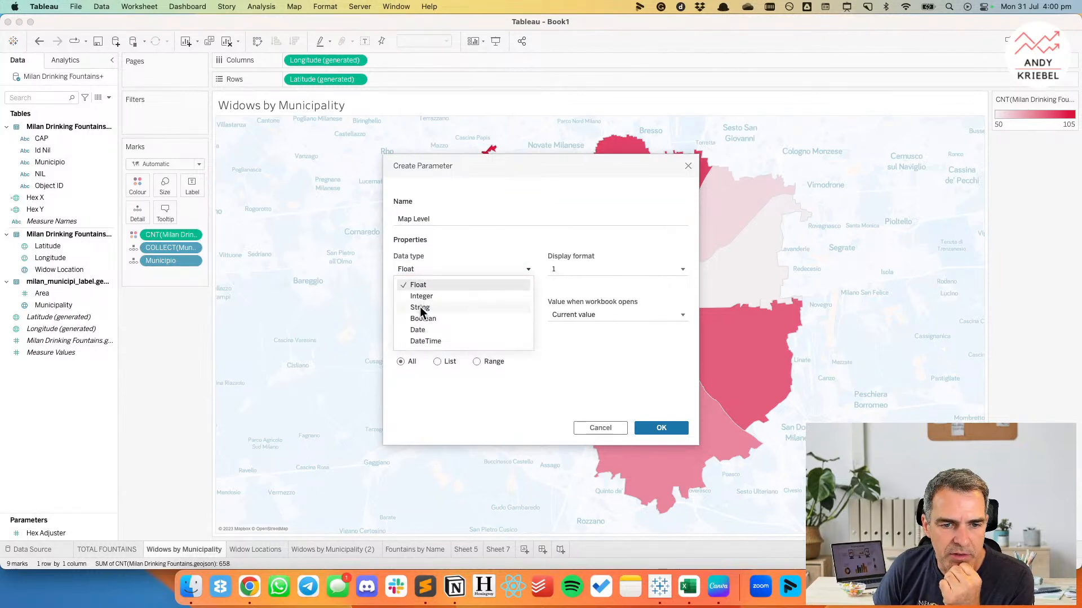
click(420, 306)
click(415, 314)
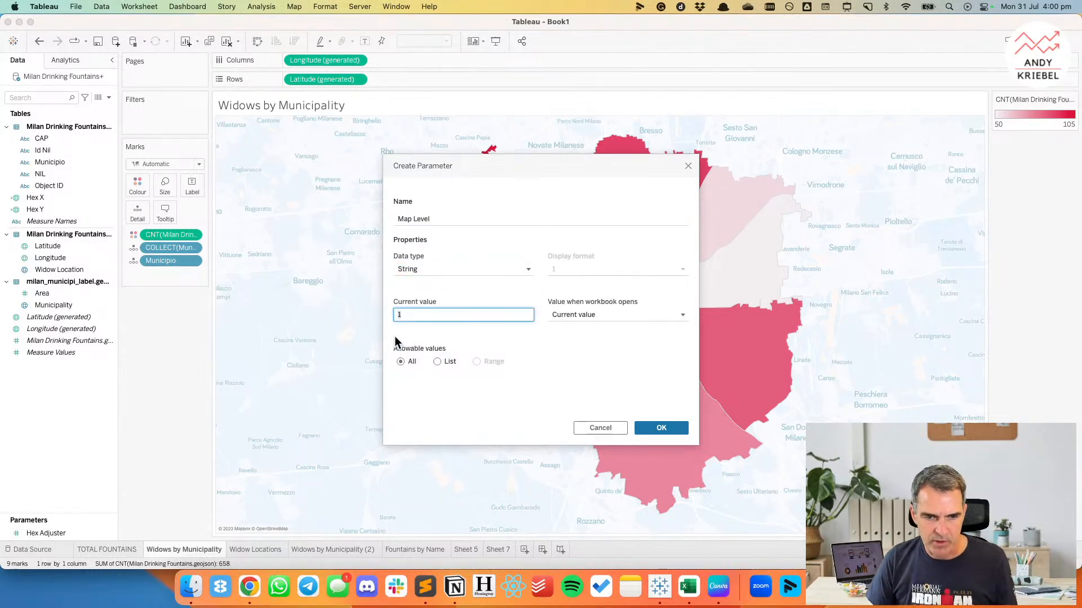
Finish the Map Level parameter with the list values Filled and Dots, and show its control on the sheet.
click(439, 362)
click(428, 398)
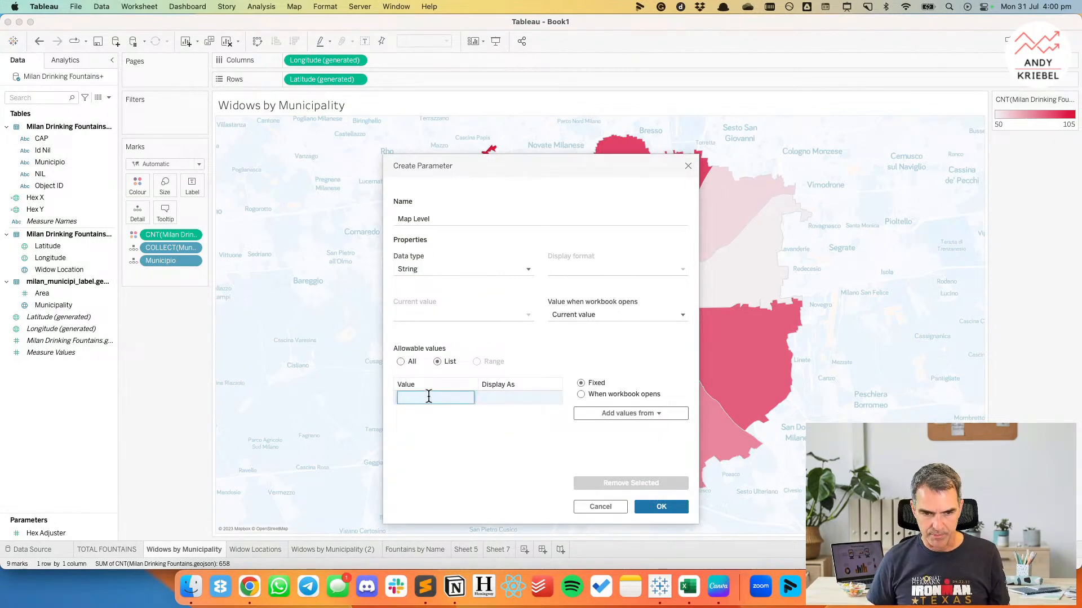
text(M)
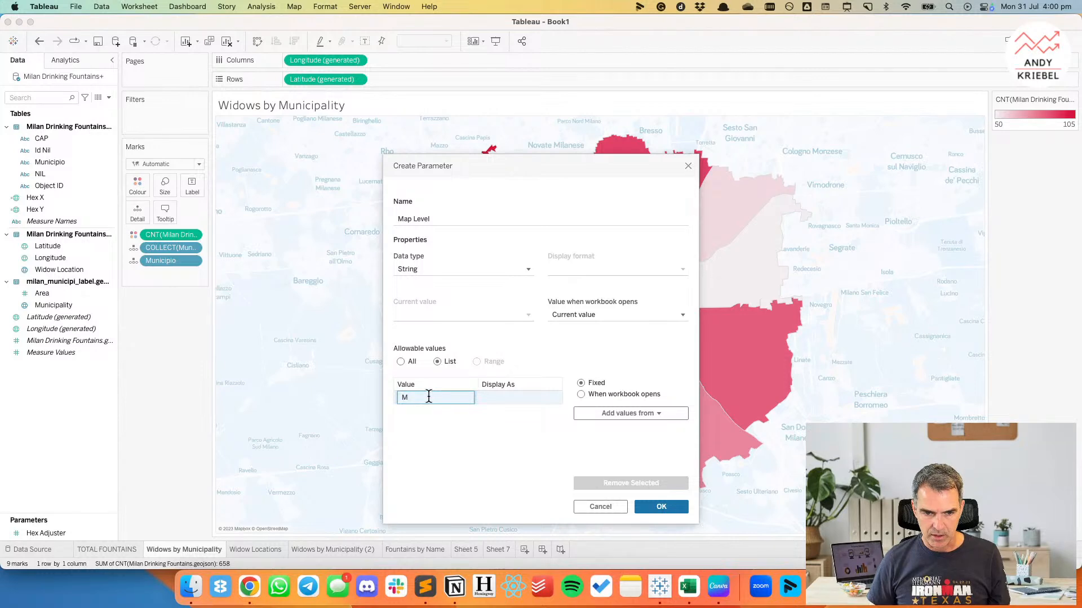
key(BackSpace)
text(Filled)
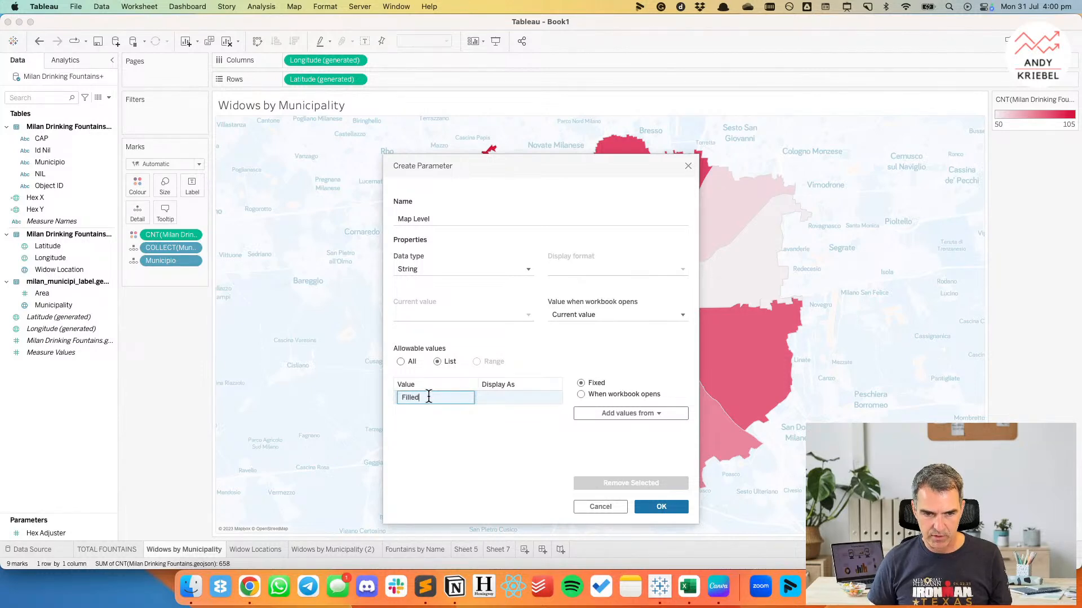
key(Return)
click(421, 410)
text(Dots)
key(Return)
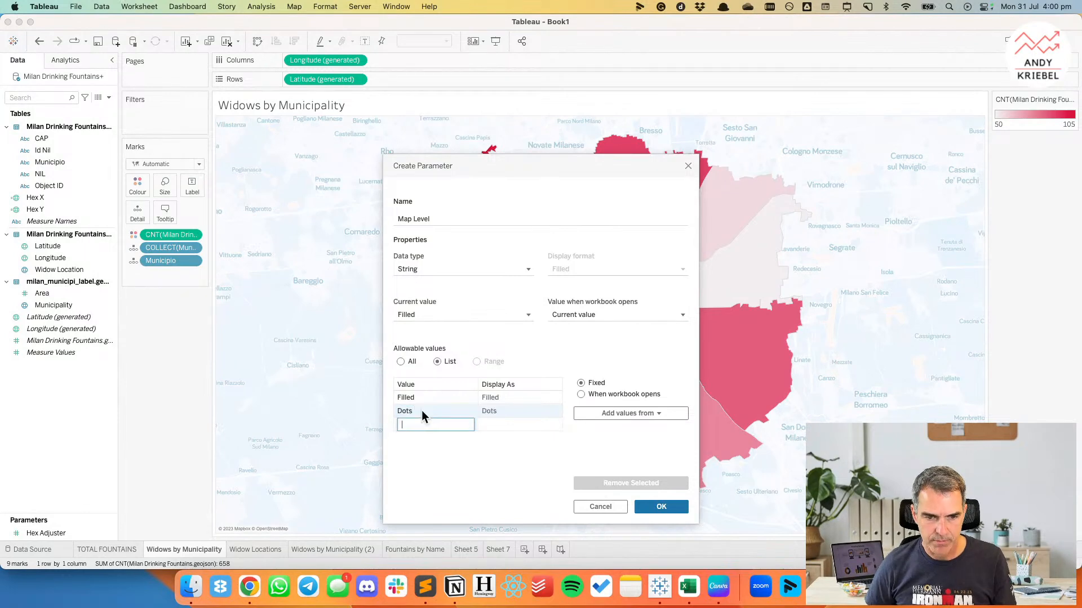
click(653, 507)
right_click(53, 532)
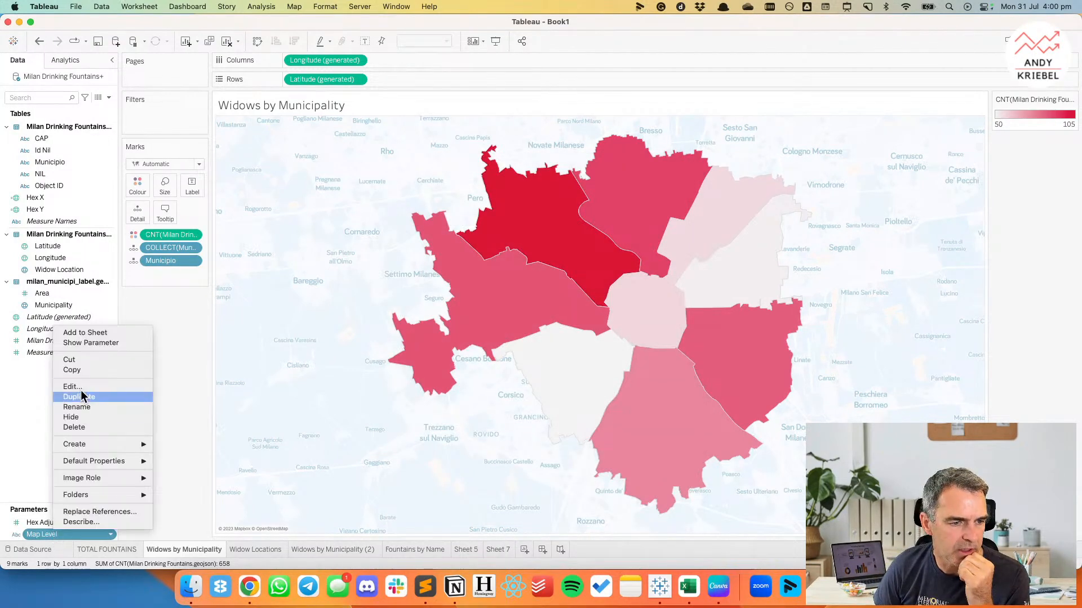
click(87, 344)
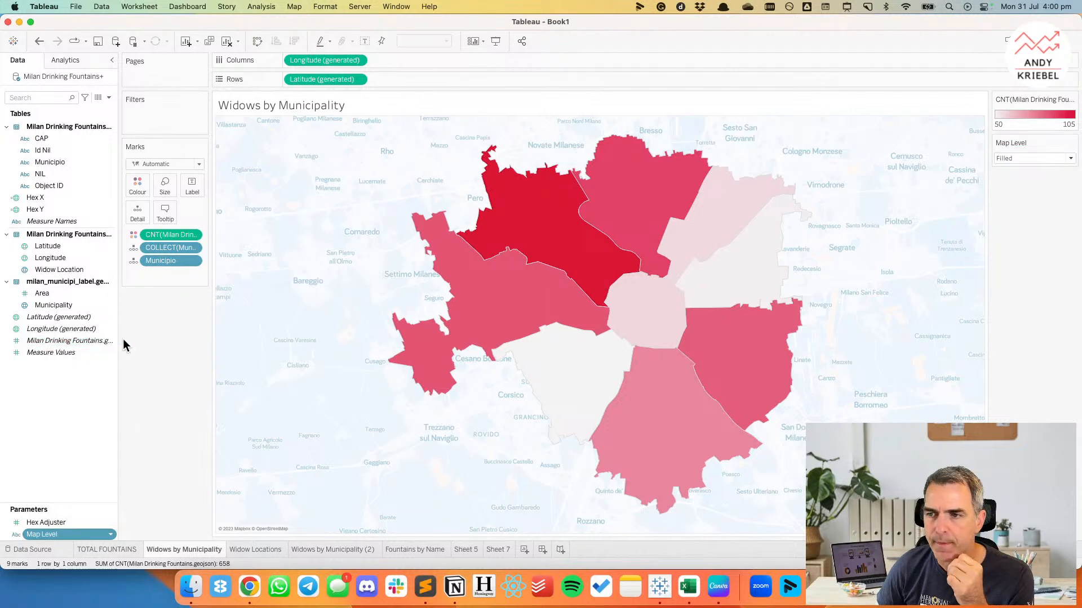
click(148, 8)
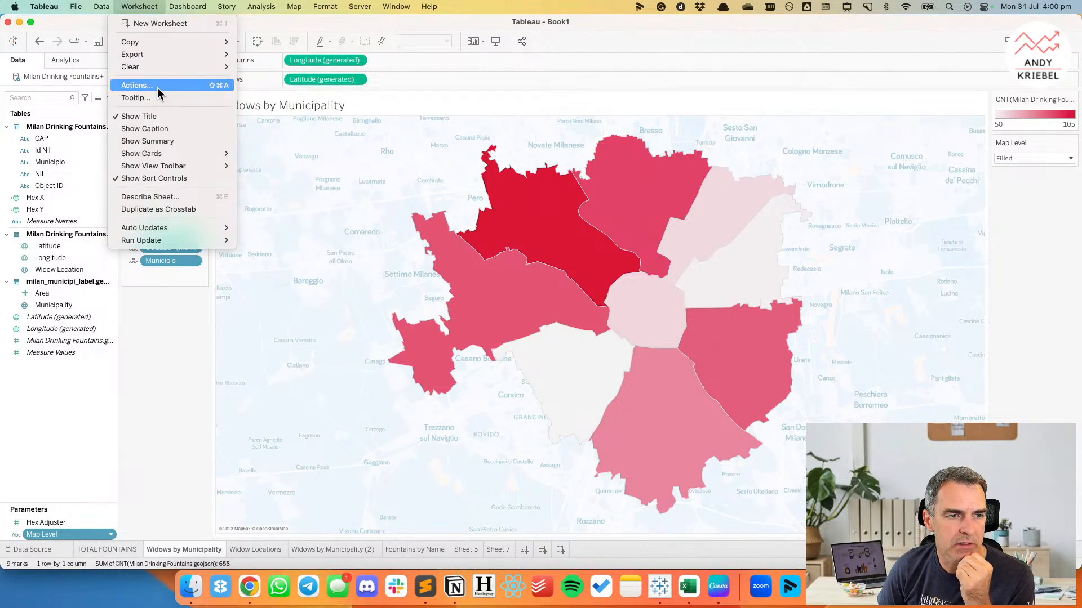
click(157, 86)
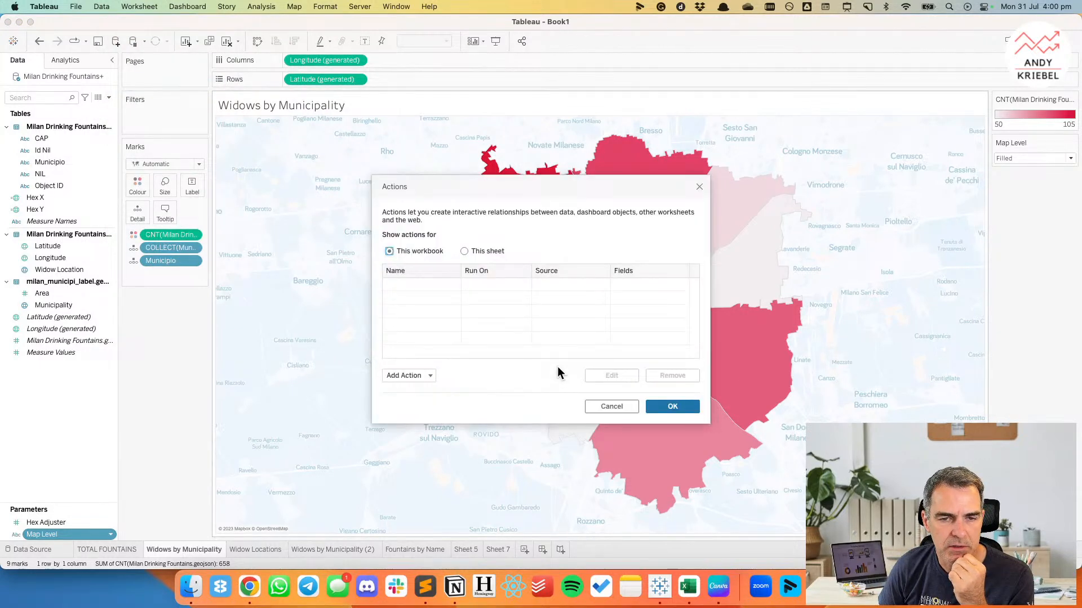
drag(491, 180, 221, 175)
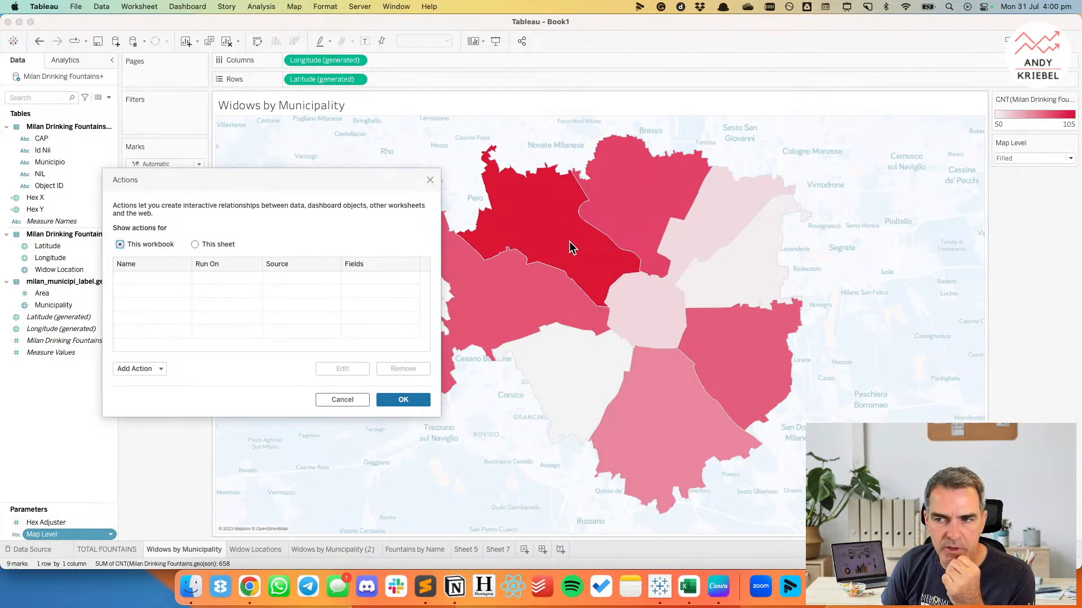
click(340, 398)
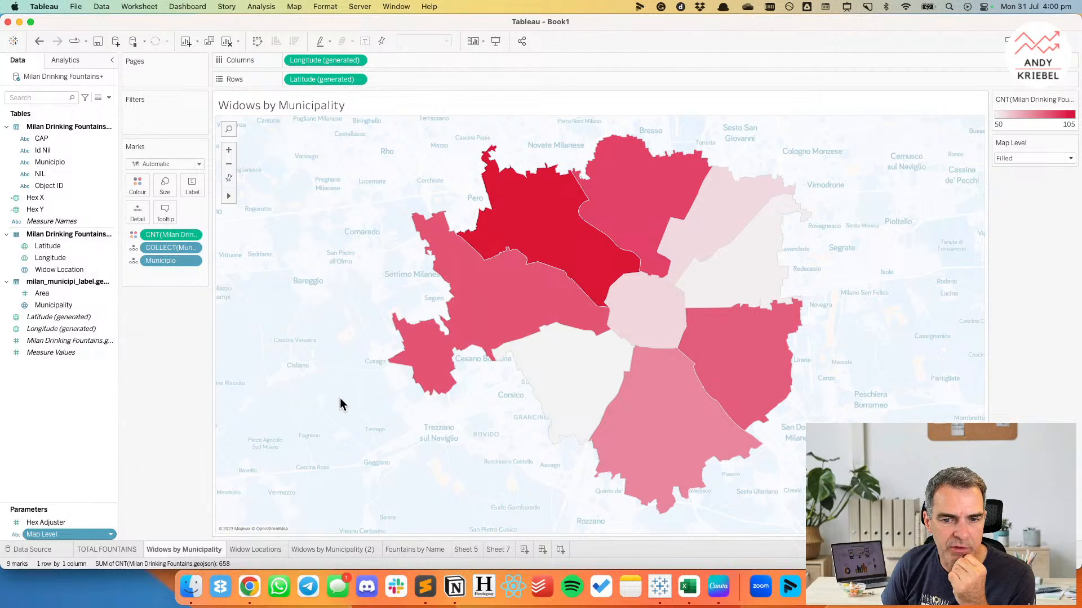
Open the recent Swap Metrics & Charts with Dynamic Zone Visibility workbook for reference and return to the Book1 window.
click(12, 41)
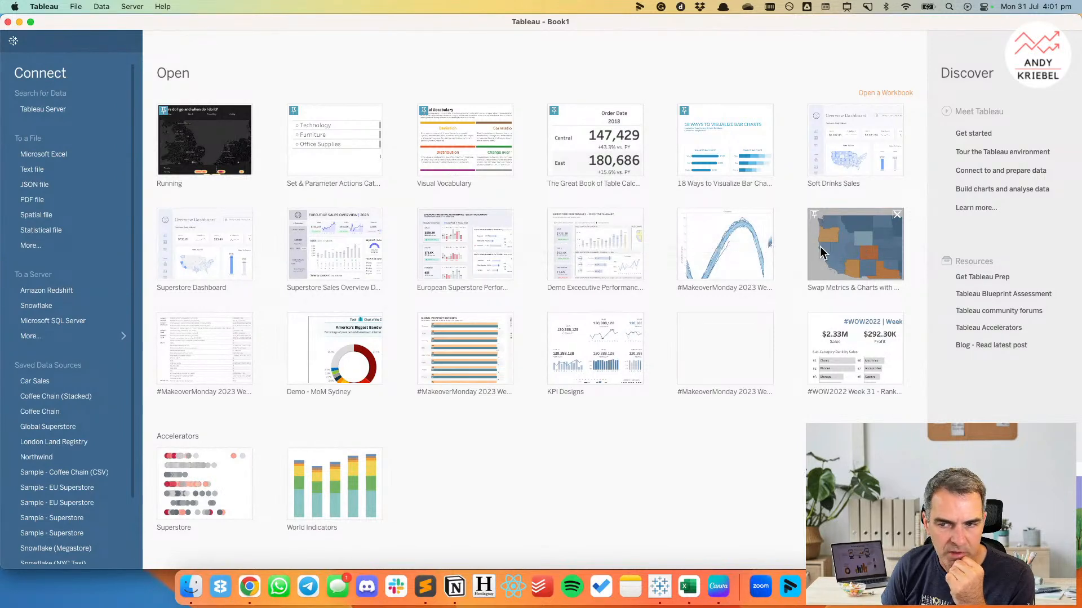
key(super+2)
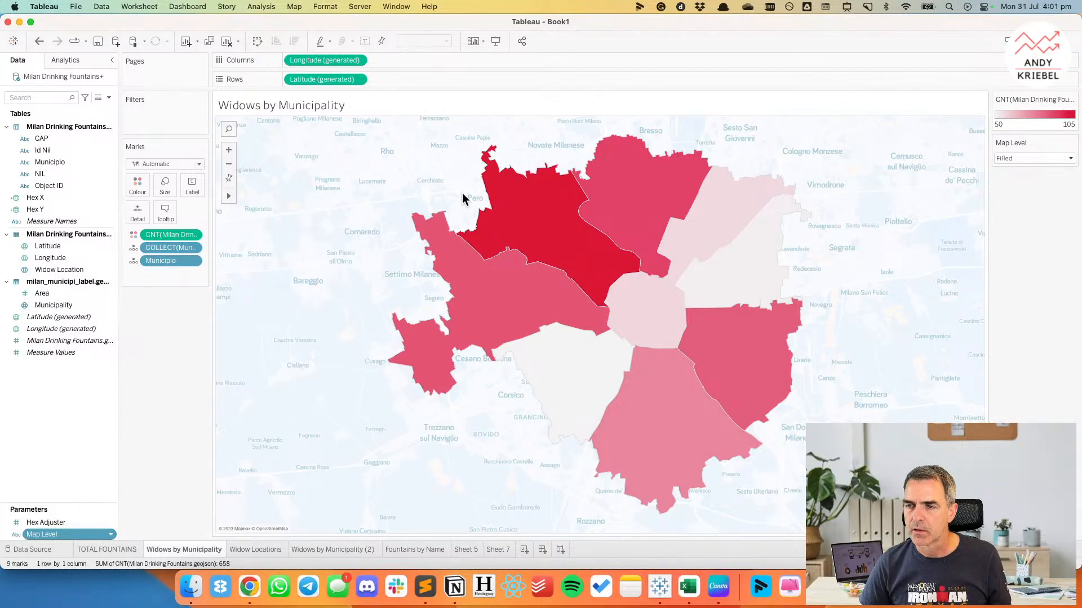
key(super+n)
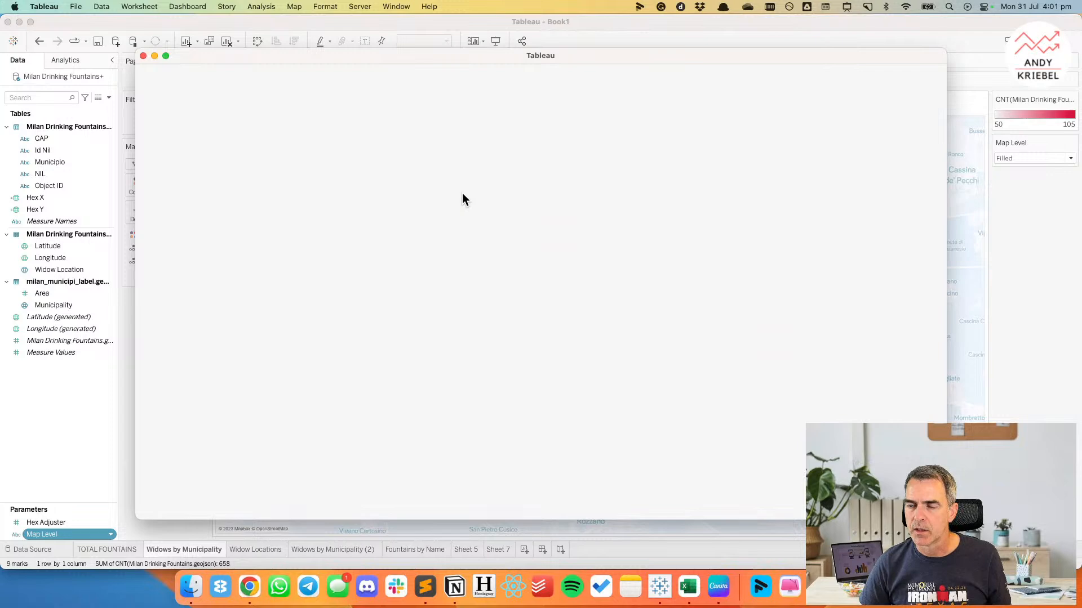
click(509, 24)
Add a parameter action for the Widows by Municipality sheet named Update Map Level Filled.
click(175, 8)
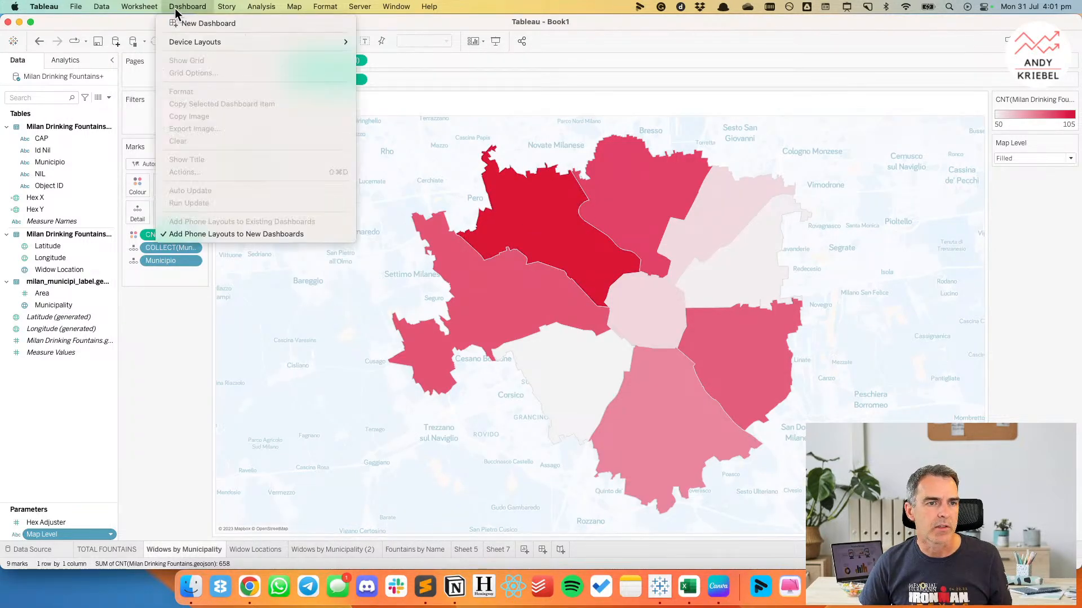
mouse_move(139, 6)
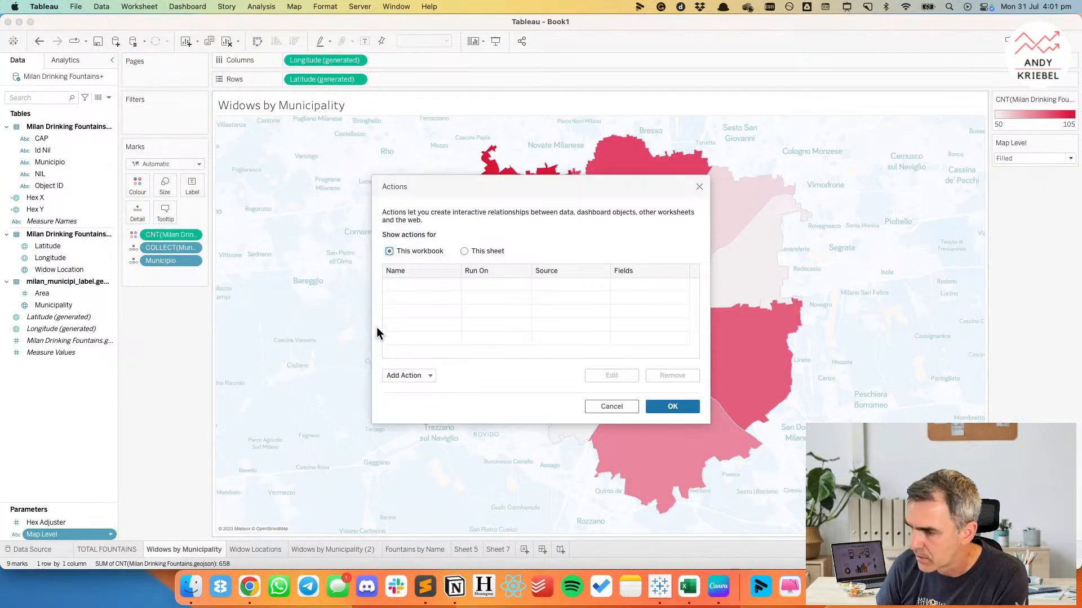
click(417, 376)
click(445, 348)
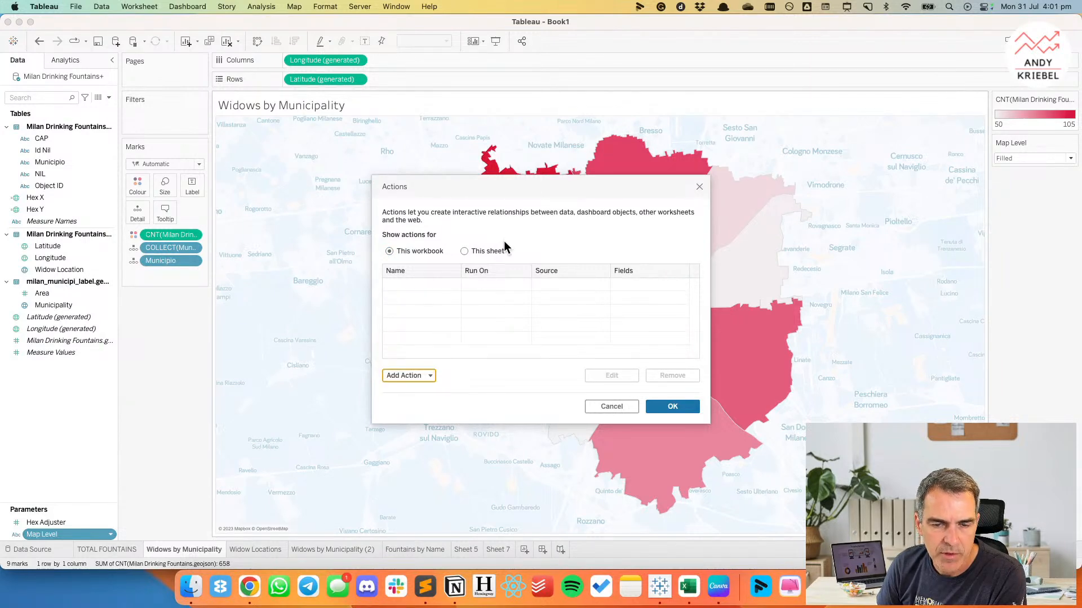
text(Update Map Level)
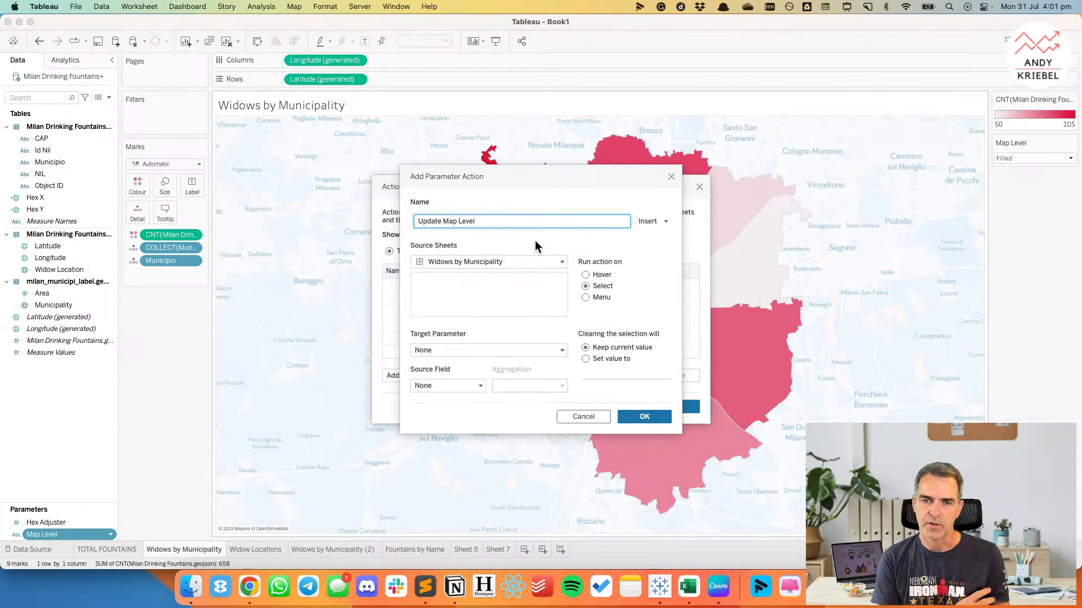
text( Filled)
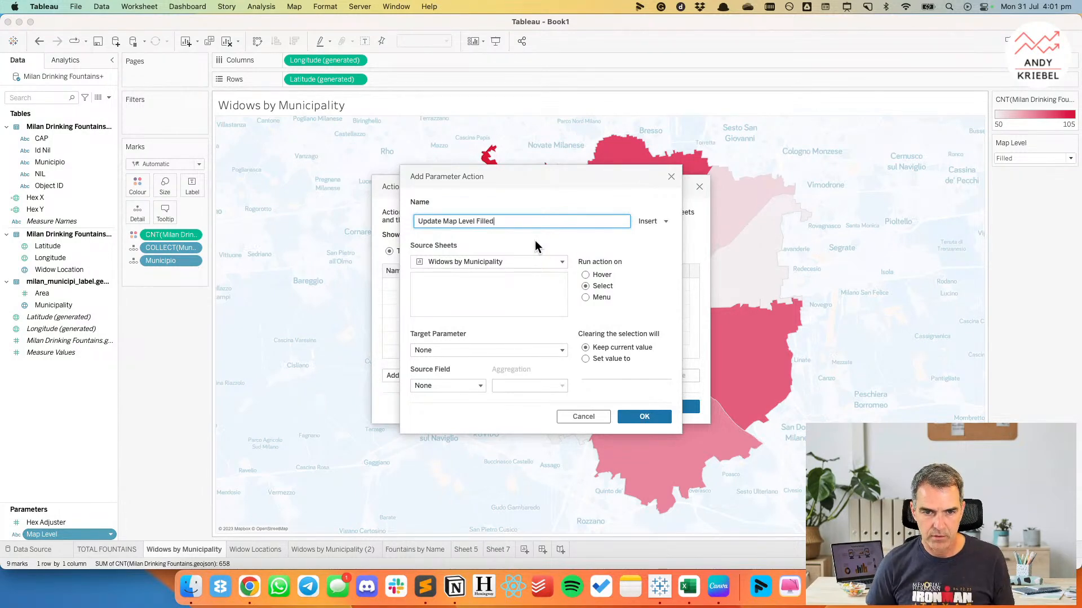
Make Map Level the action's target parameter, leave the source field as None and save the action.
click(452, 349)
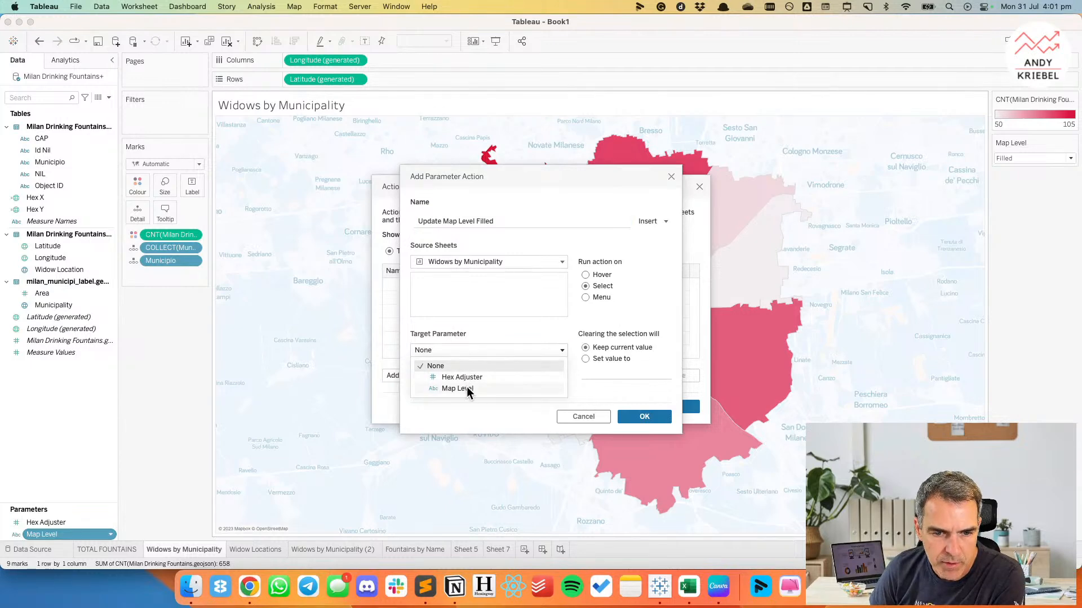
click(467, 387)
click(446, 384)
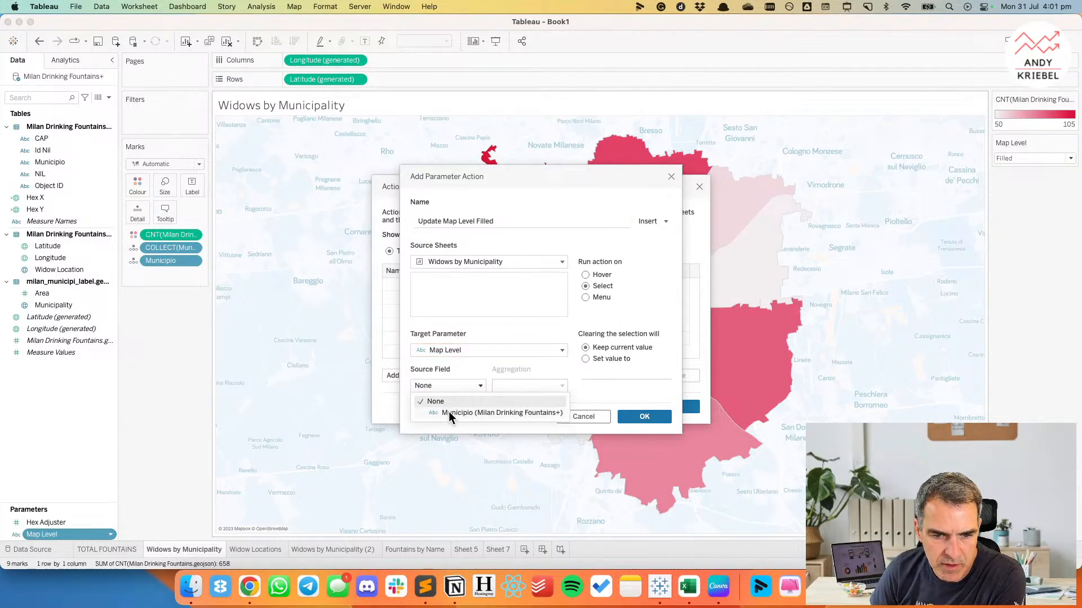
click(467, 365)
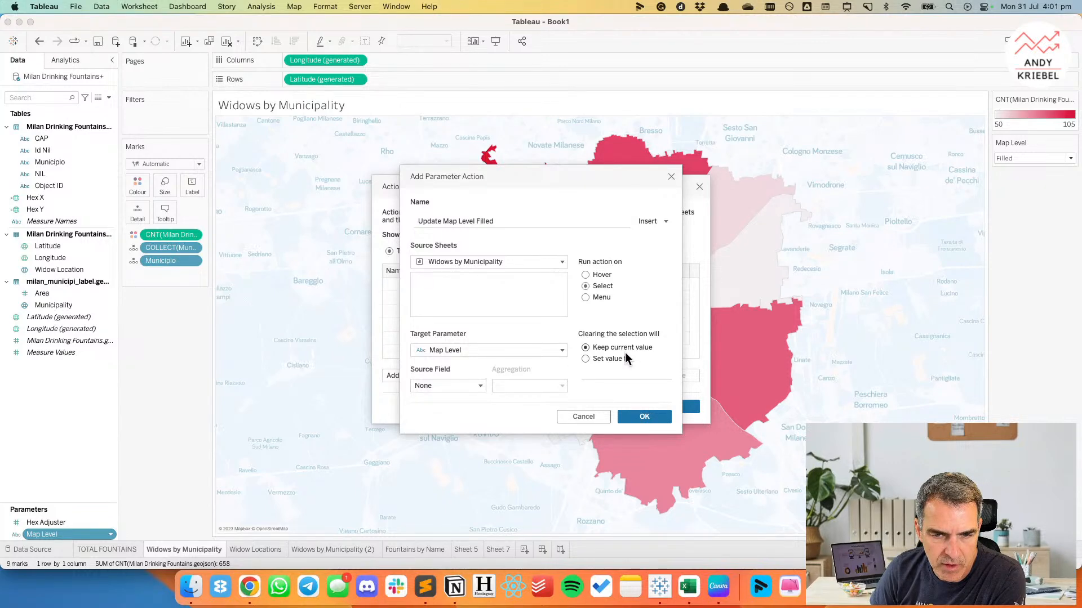
click(627, 415)
click(664, 406)
Start a new calculated field in the Milan Drinking Fountains data source.
right_click(74, 403)
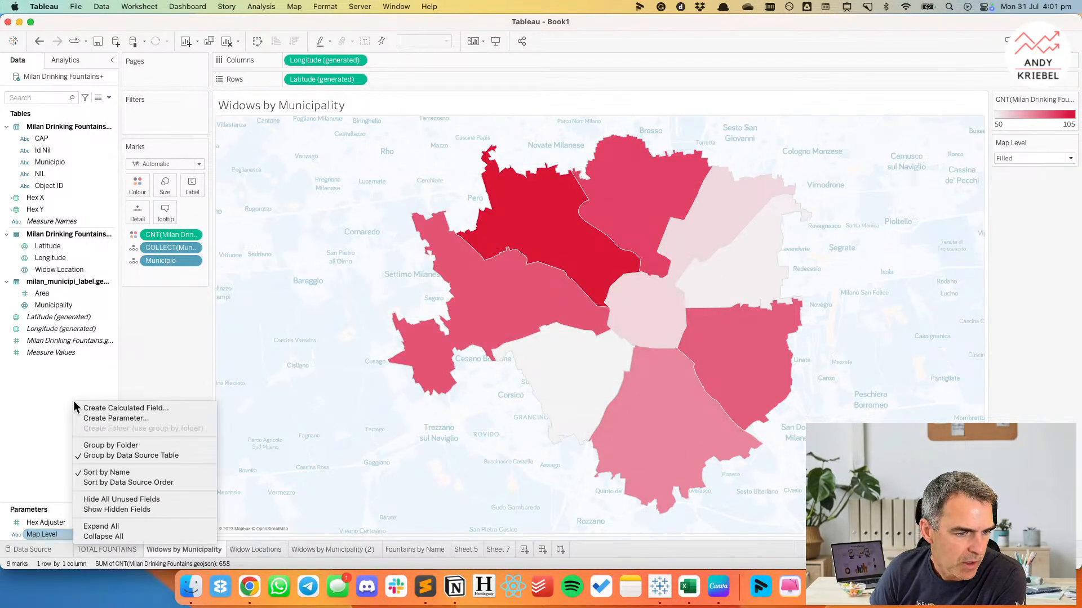
click(110, 409)
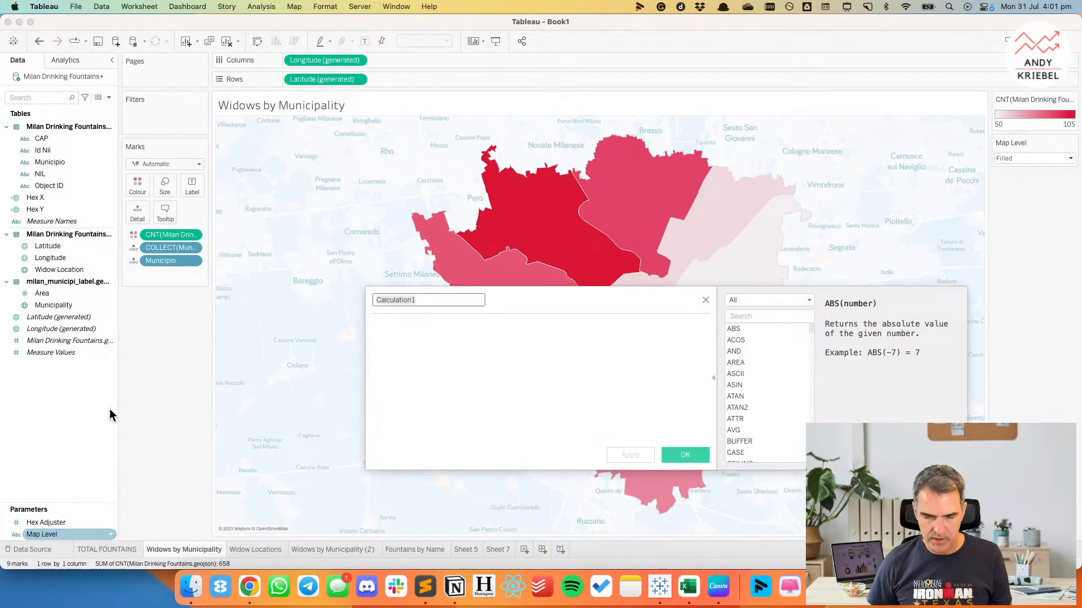
Switch to the Swap Metrics & Charts workbook and examine its Sales by State bar sheet and Chart & Metric Chooser dashboard.
click(791, 584)
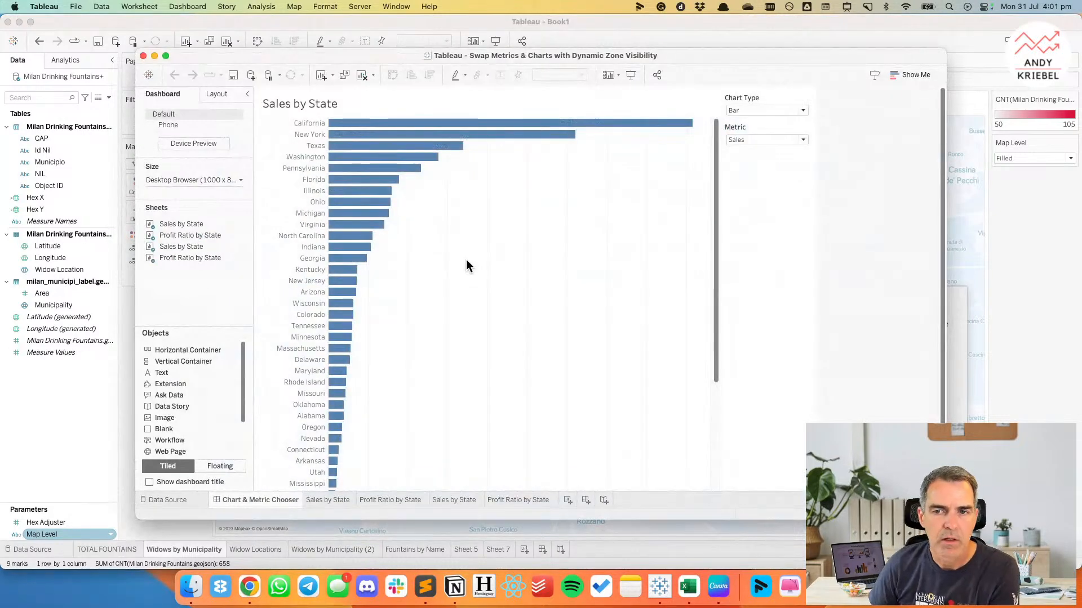
click(549, 221)
click(728, 108)
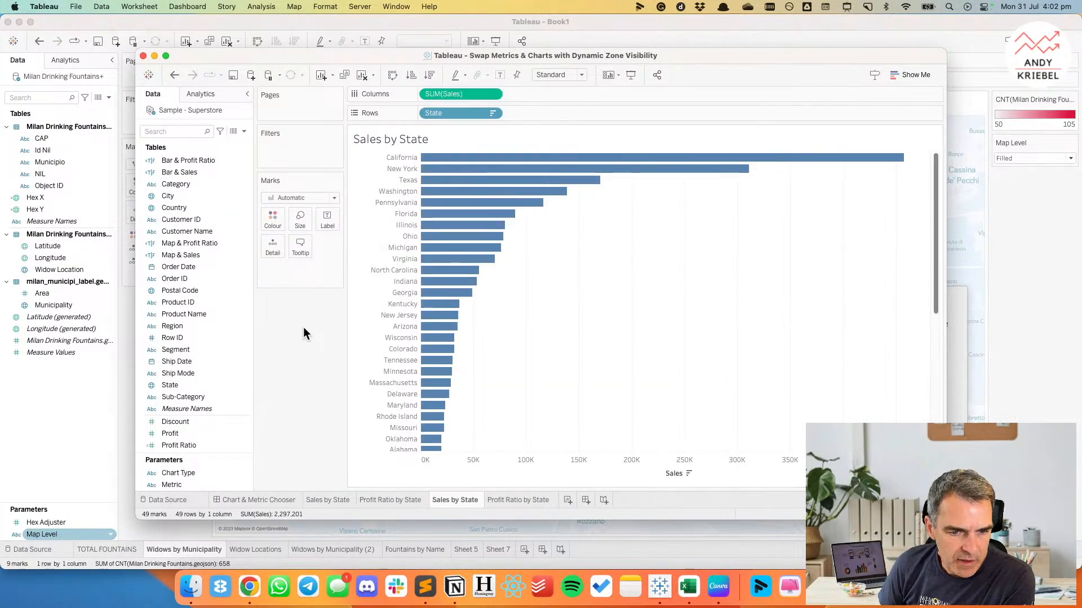
click(272, 502)
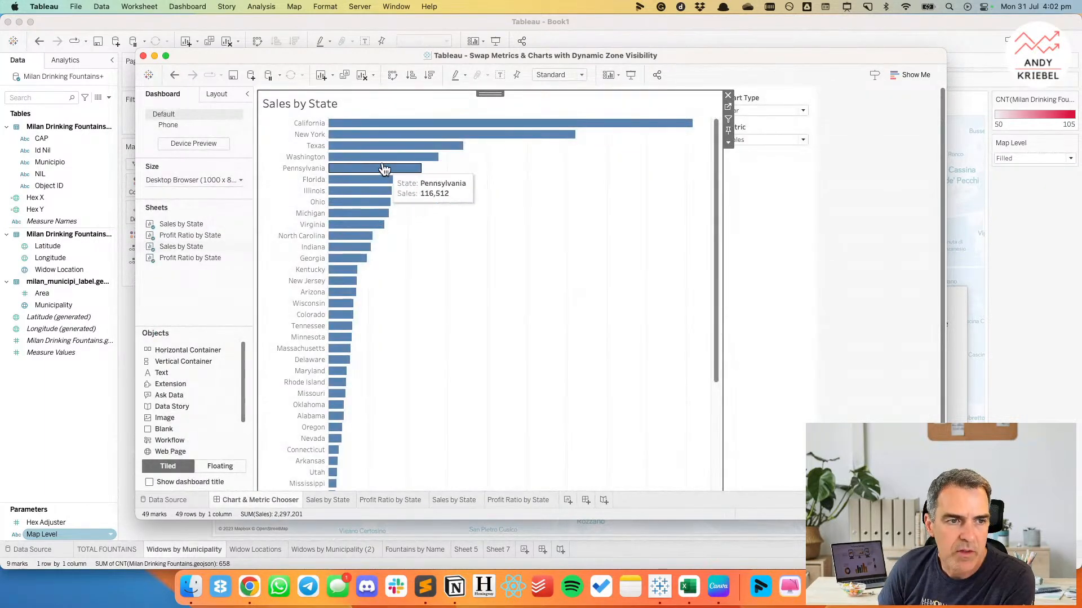
Switch the dashboard's Chart Type to Map and examine the visibility setting of the Sales by State map.
click(221, 95)
click(758, 111)
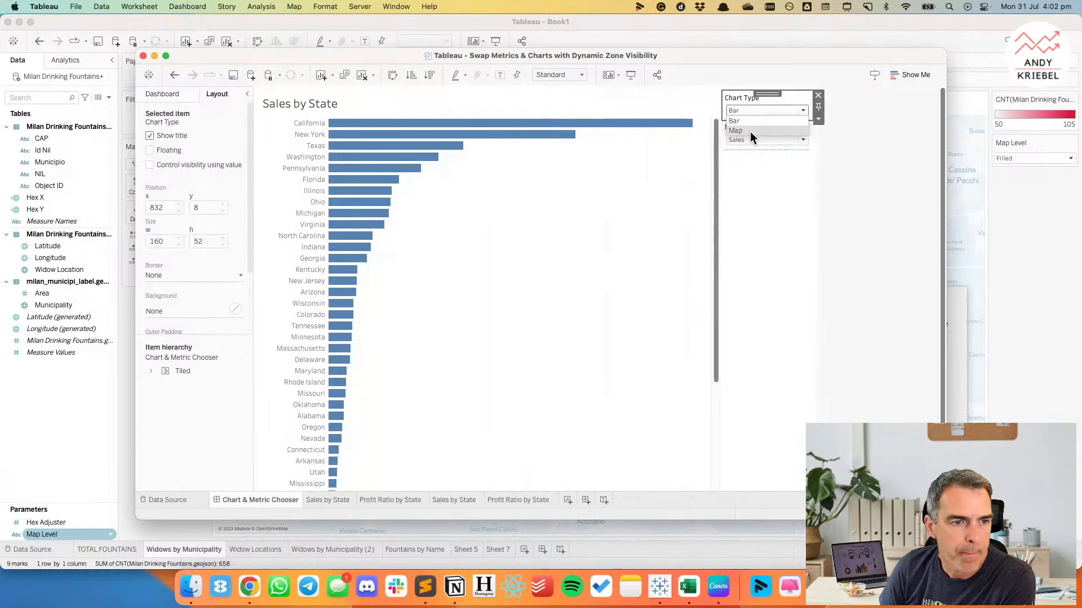
click(751, 131)
click(307, 117)
click(169, 165)
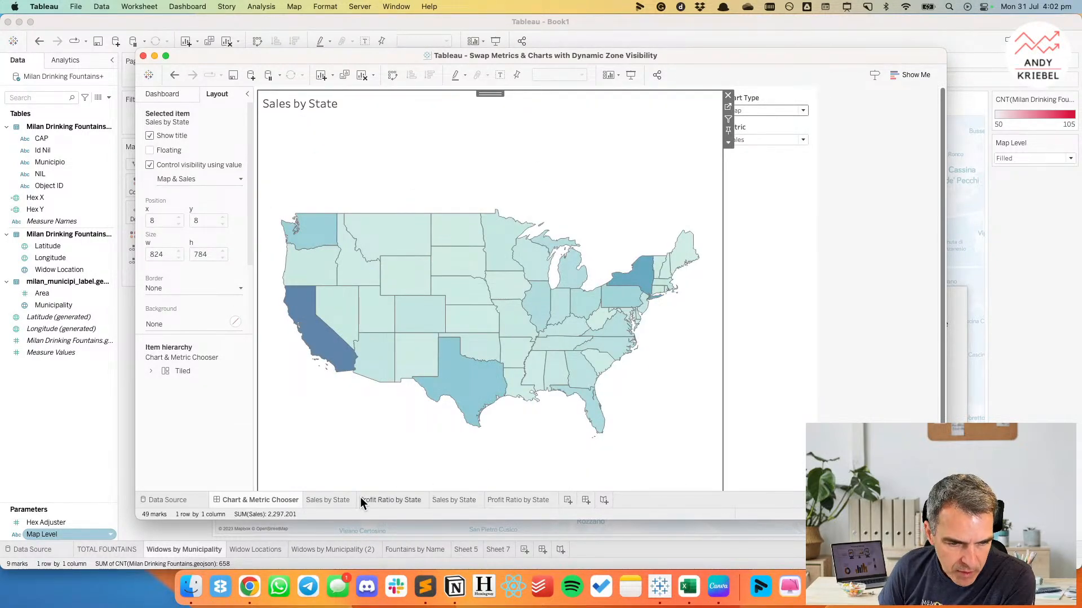
Inspect the Sales by State map sheet and check which actions the reference workbook's dashboard uses.
click(333, 501)
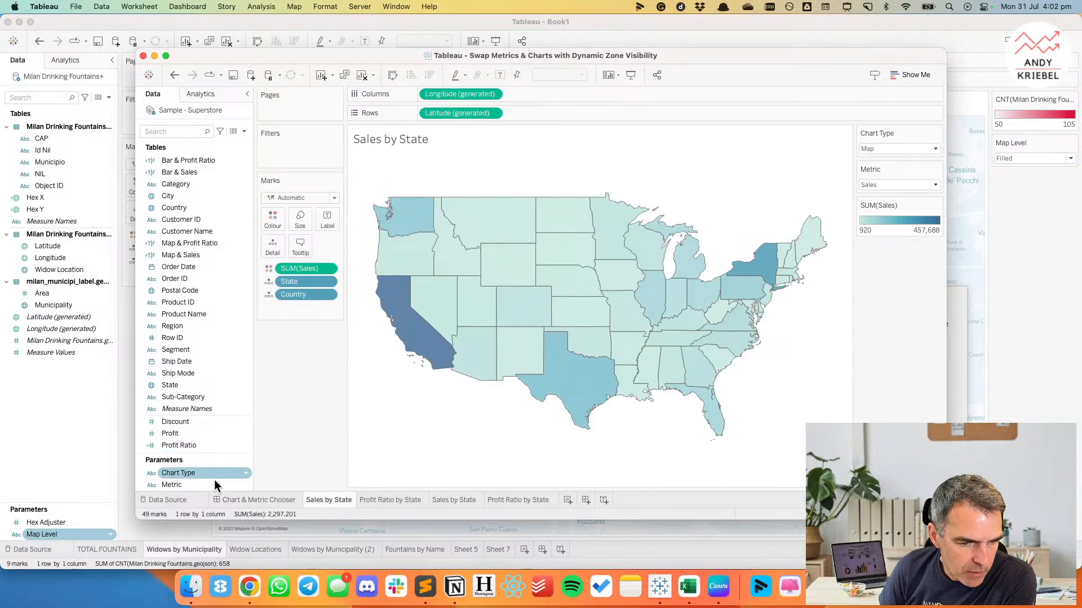
click(255, 499)
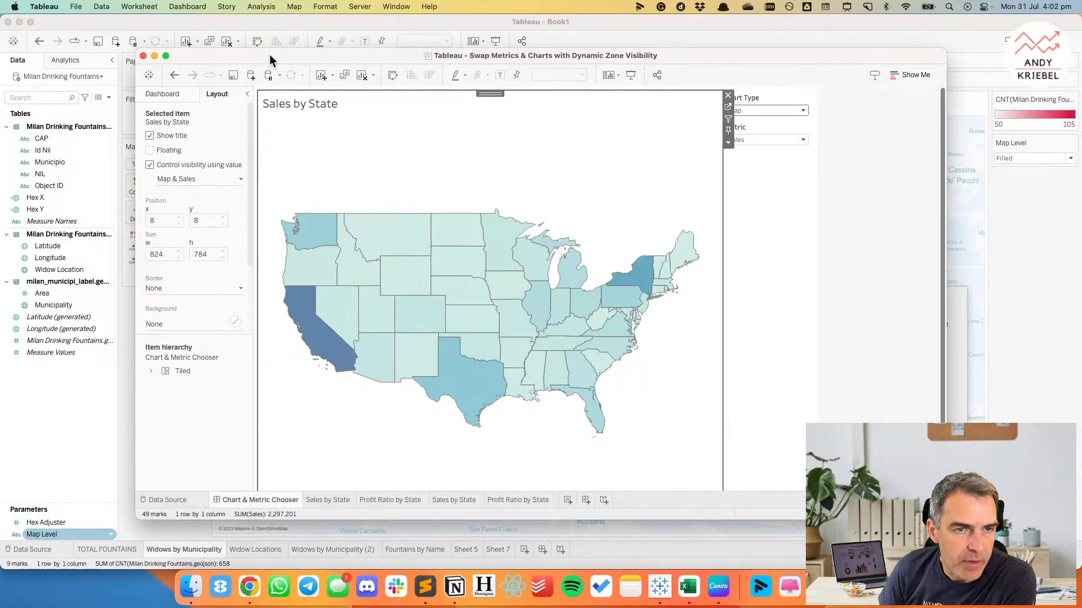
click(187, 7)
click(570, 281)
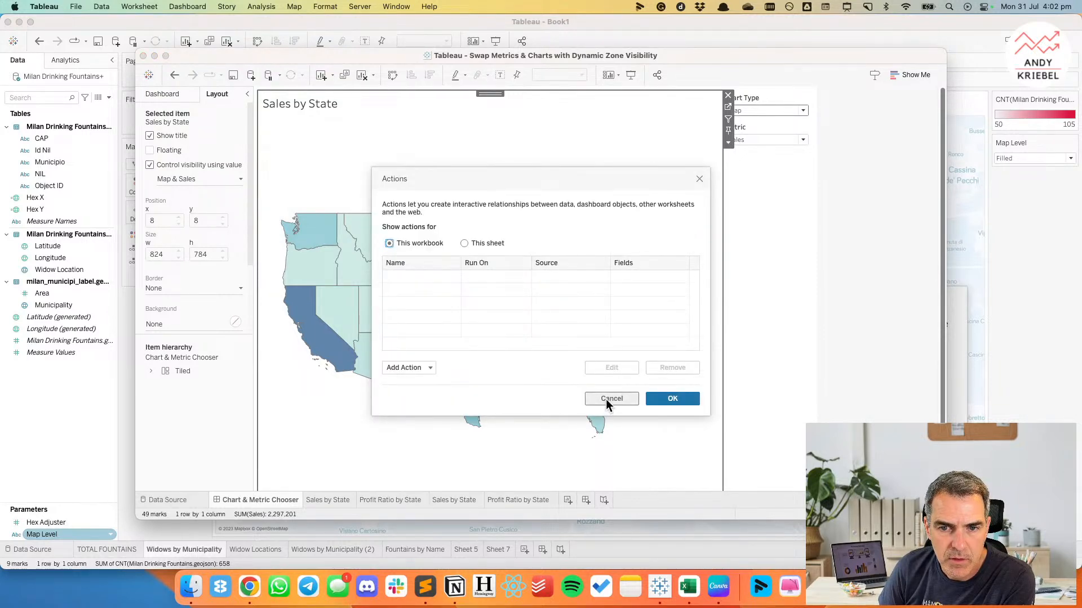
click(611, 398)
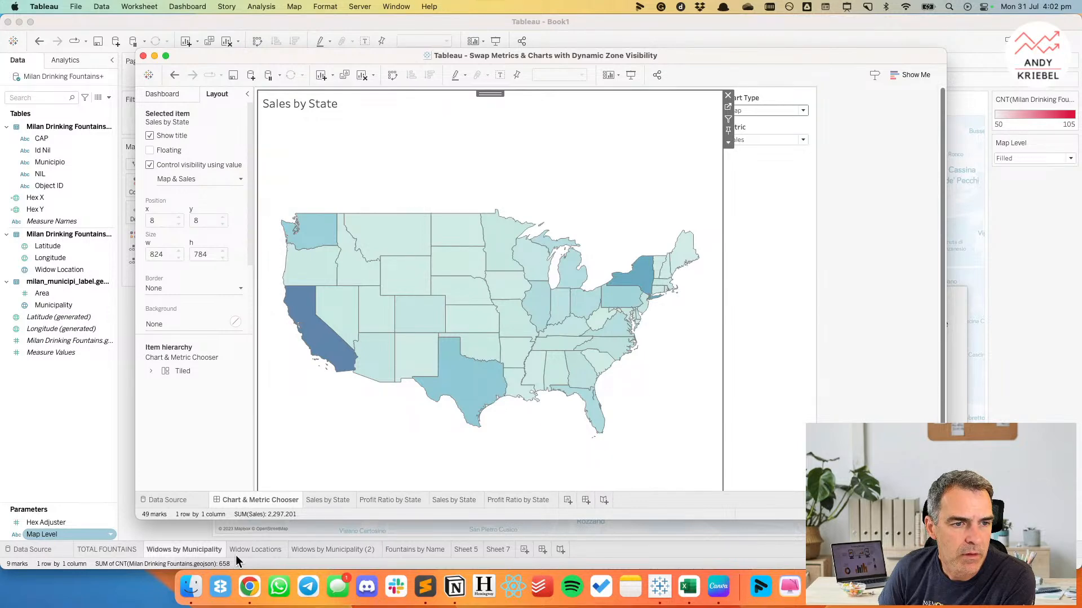
Inspect the reference workbook's Chart Type parameter and the formula of its Map & Sales calculated field.
click(328, 500)
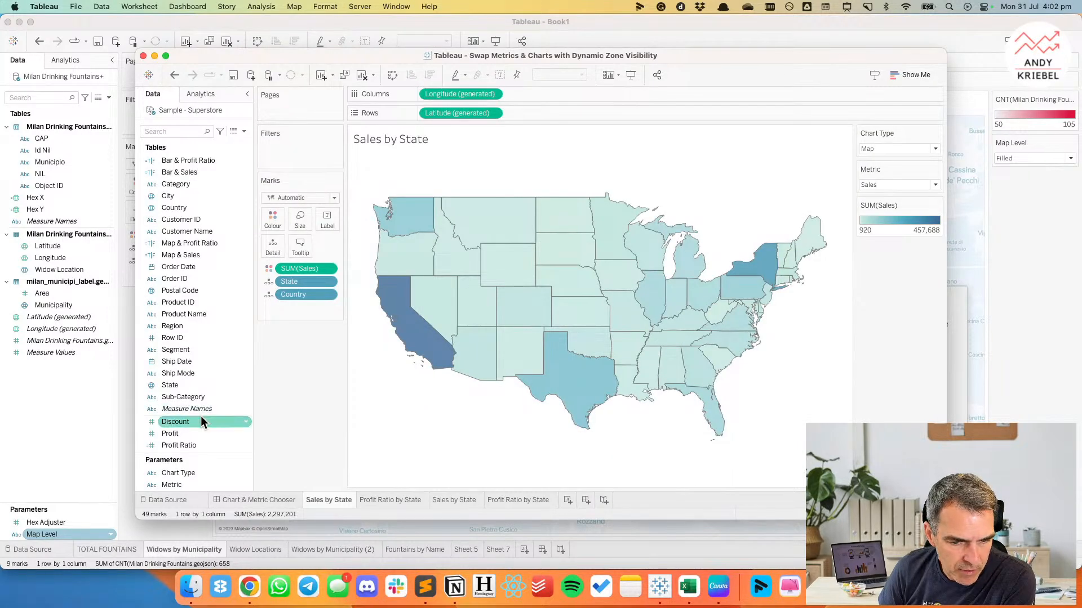
right_click(198, 473)
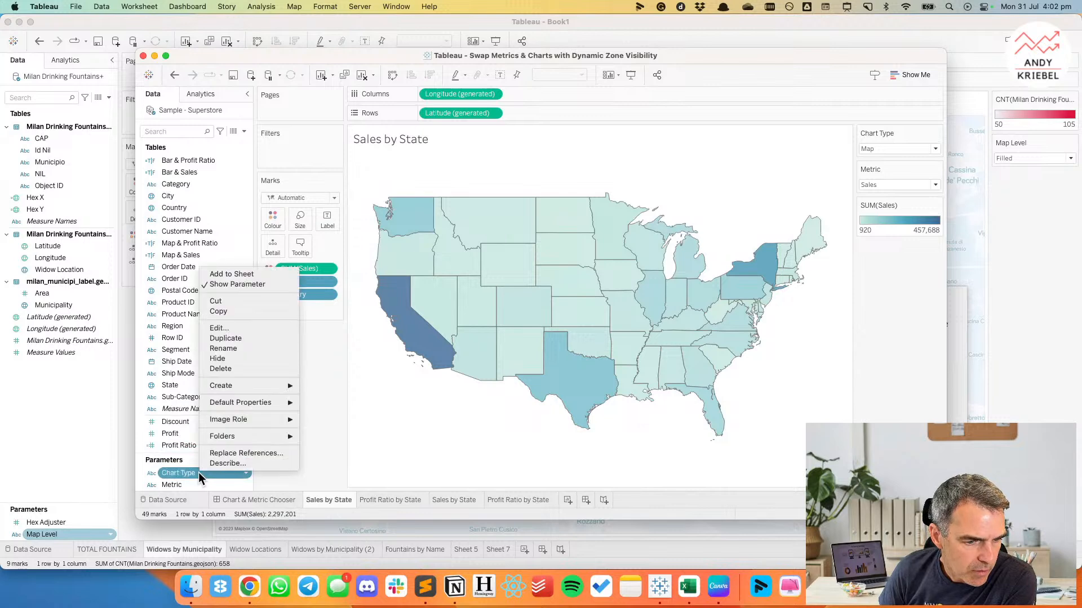
click(226, 327)
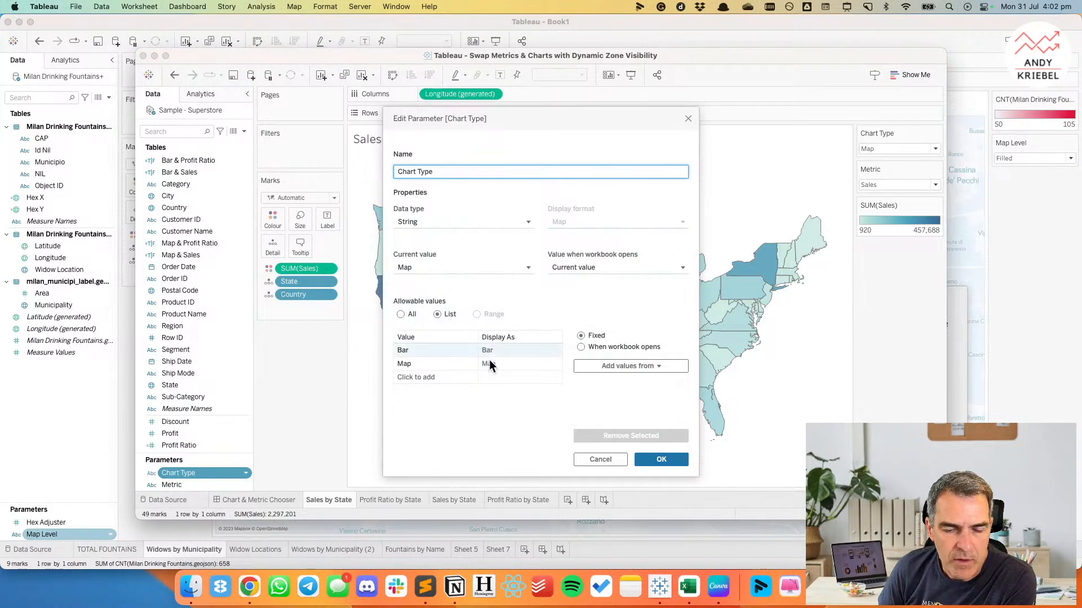
click(600, 460)
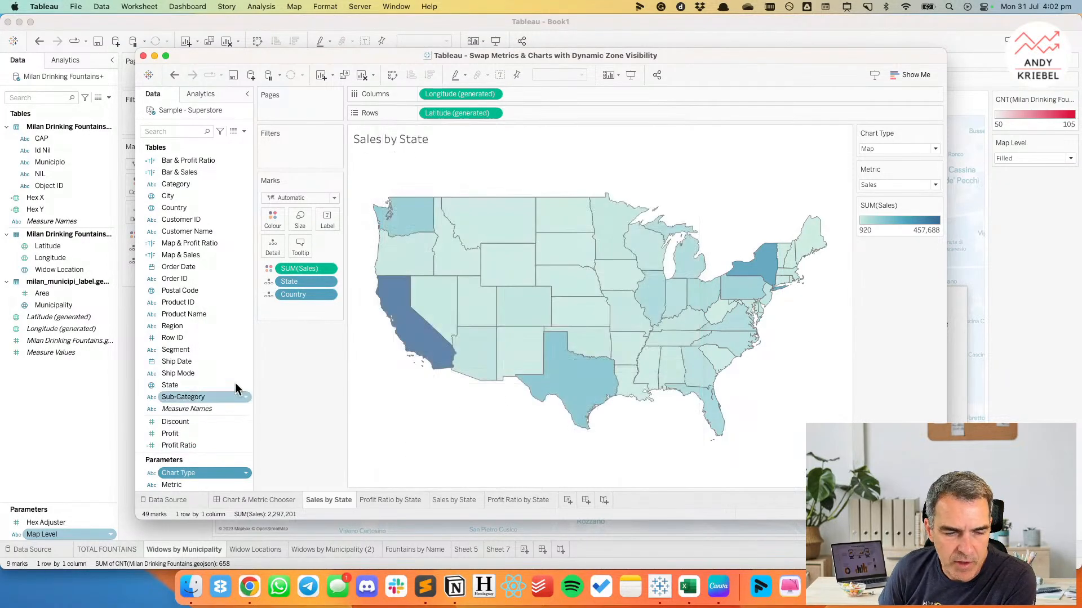
right_click(180, 259)
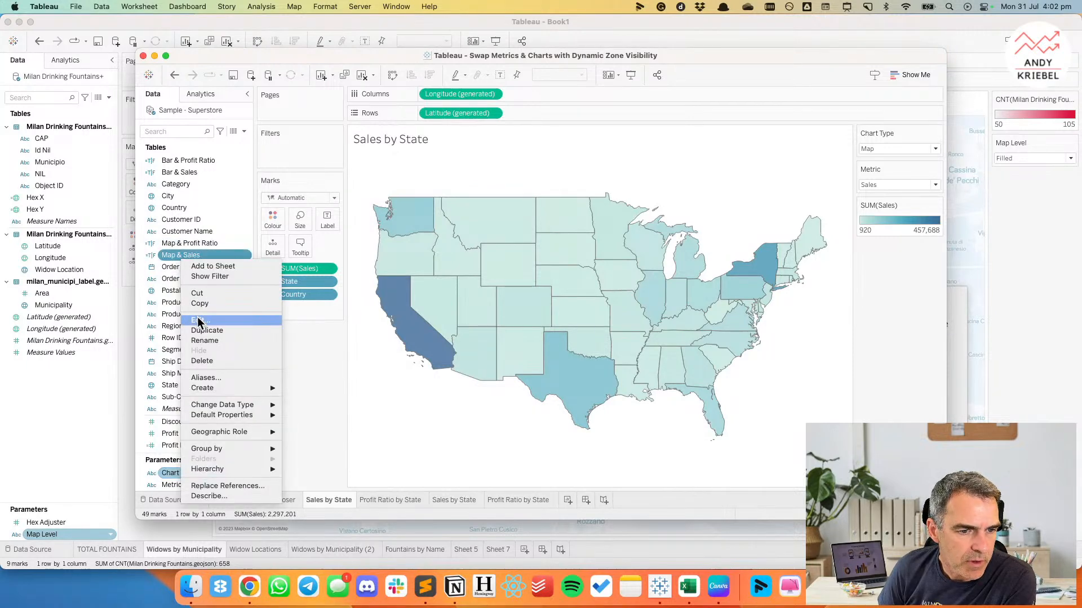
click(197, 316)
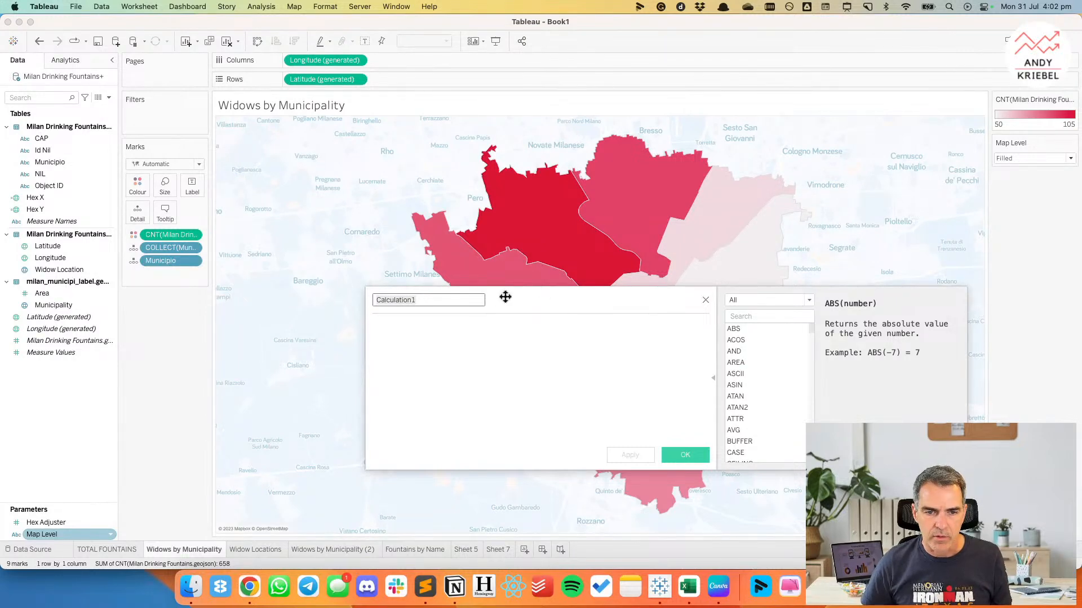
Name the new calculated field Filled and give it the formula [Map Level]='Filled'.
text(Filled)
key(Tab)
text(ma)
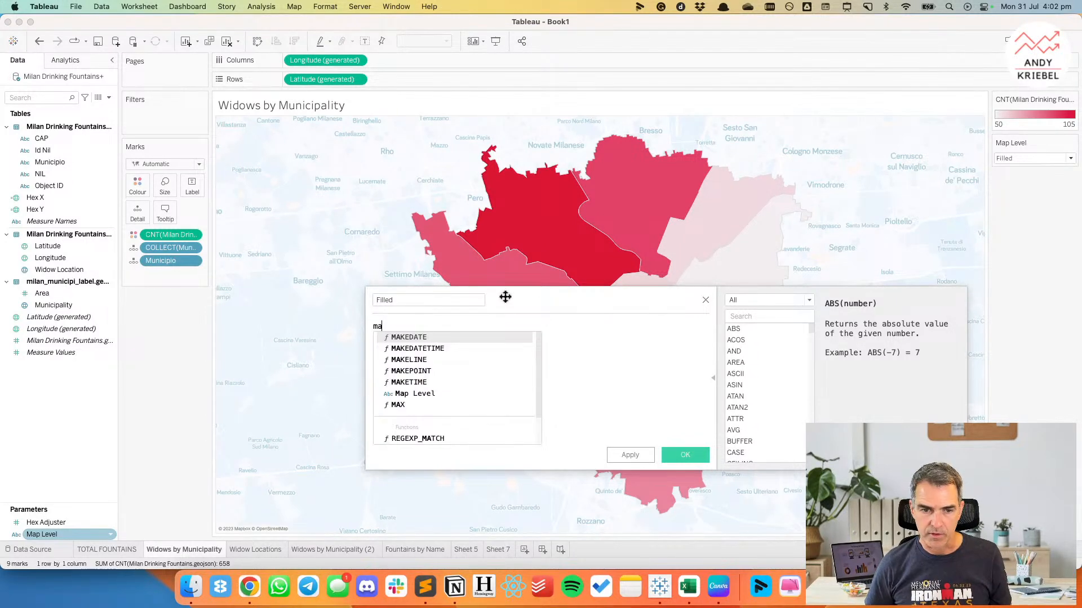
key(Down)
key(Return)
text(='Fil)
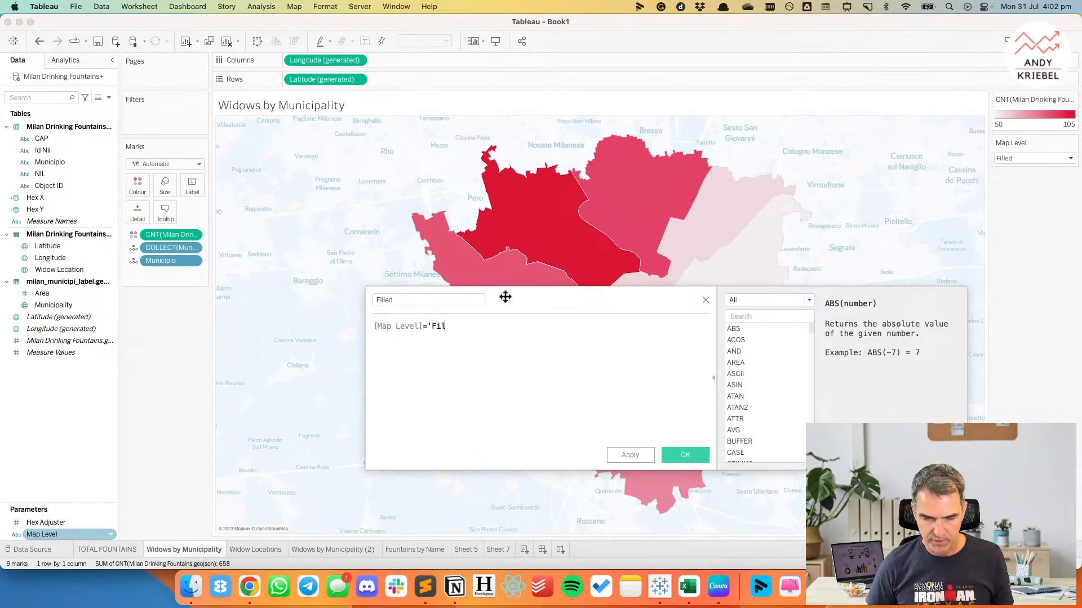
text(led;')
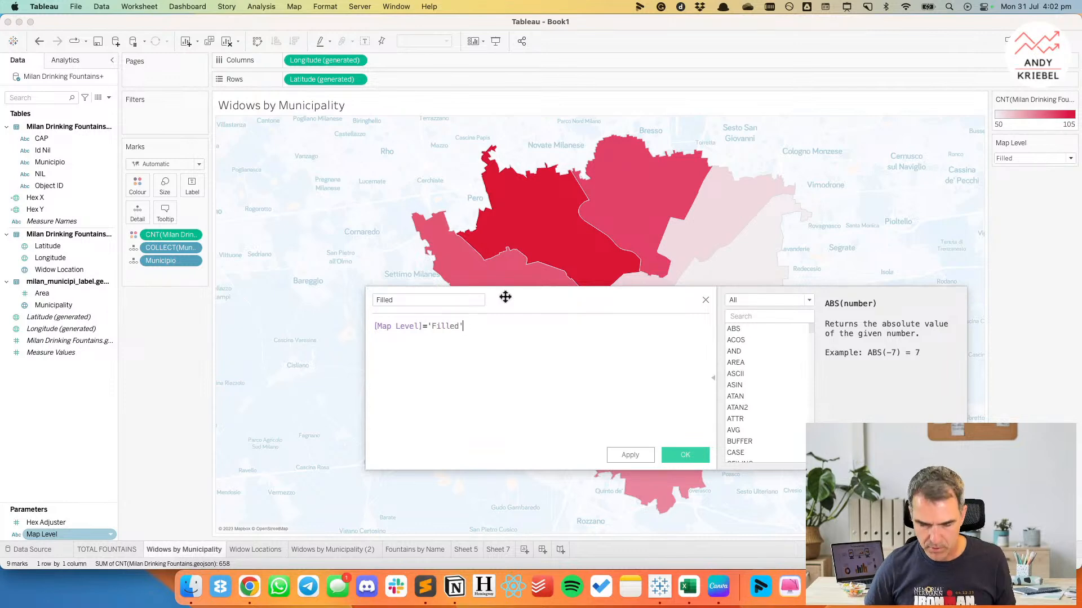
click(685, 454)
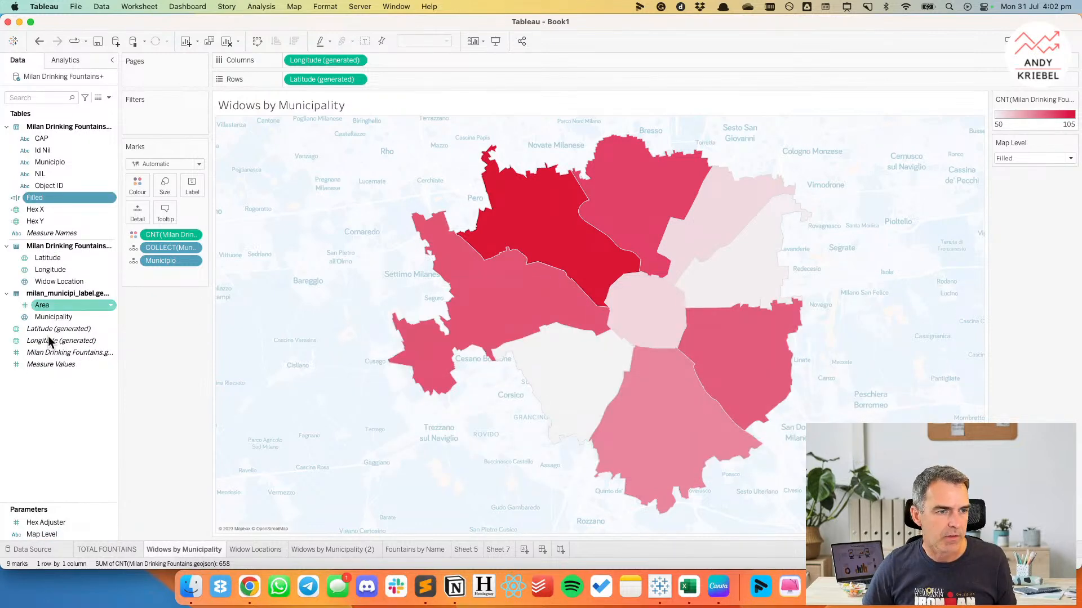
right_click(63, 383)
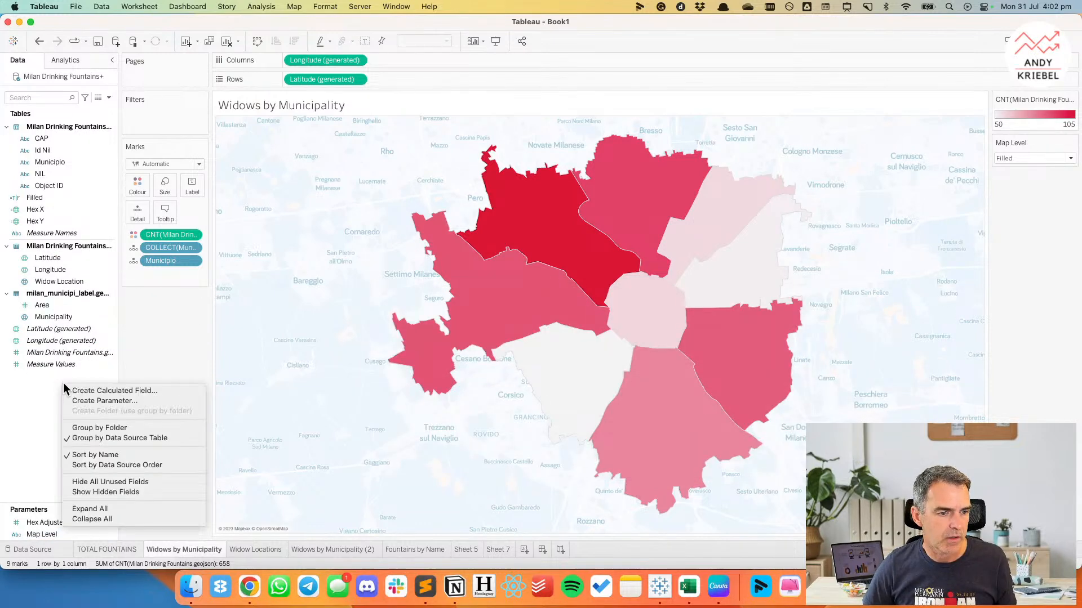
click(108, 399)
click(599, 427)
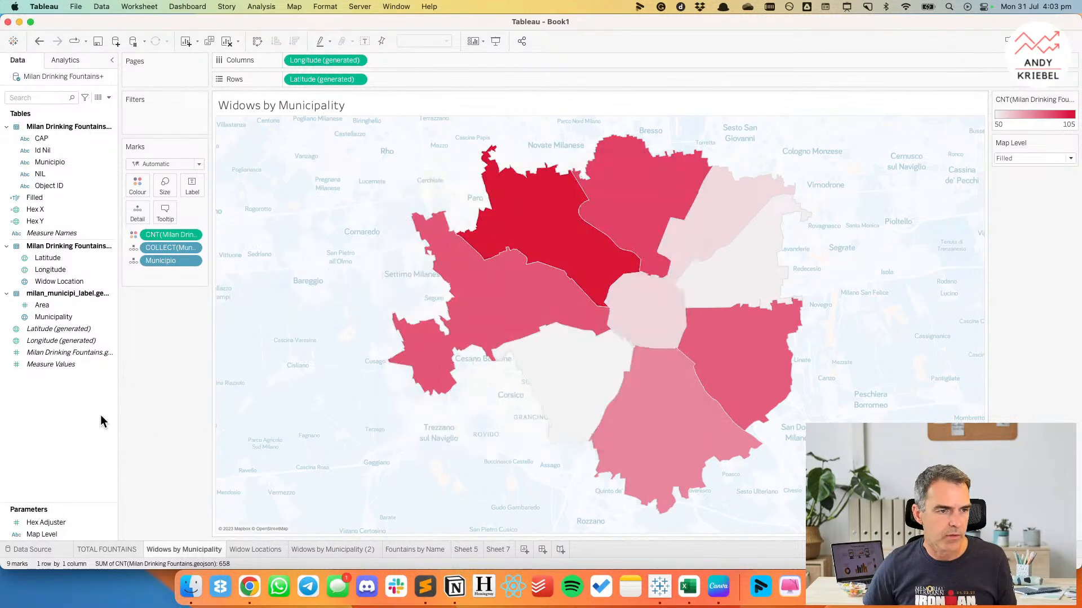
Create a calculated field named Dots with the formula [Map Level] = 'Dots'.
right_click(111, 418)
click(132, 421)
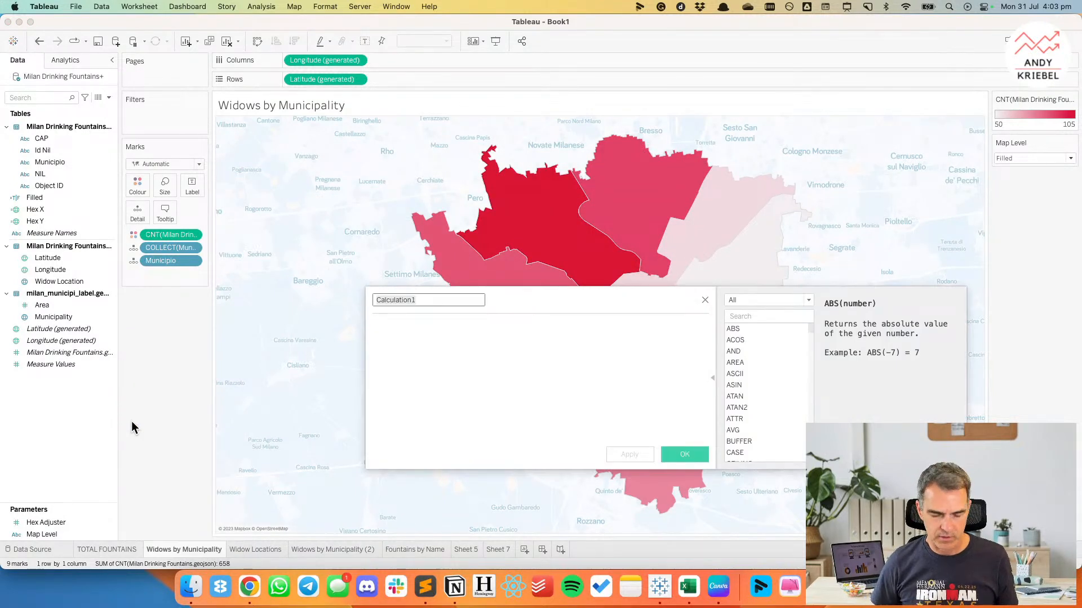
text(Dots)
key(Tab)
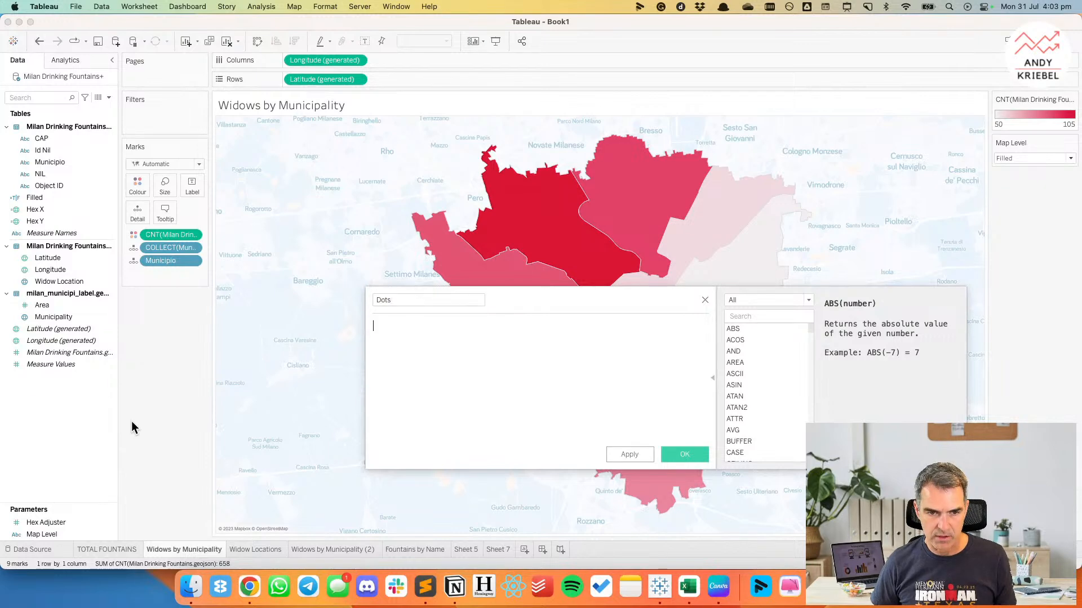
text(Map)
key(Return)
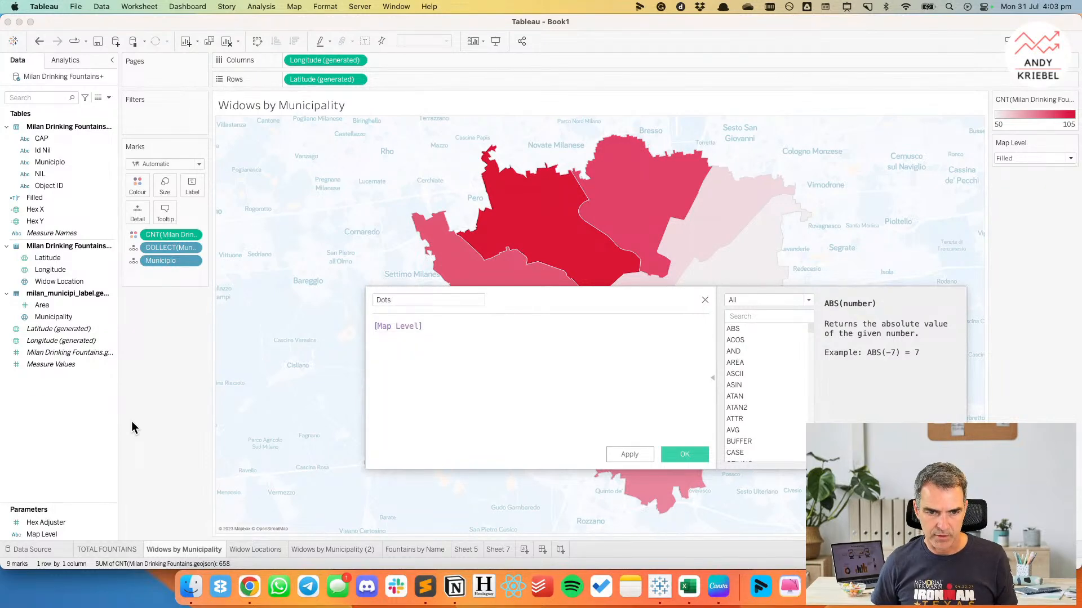
text(= 'Dots')
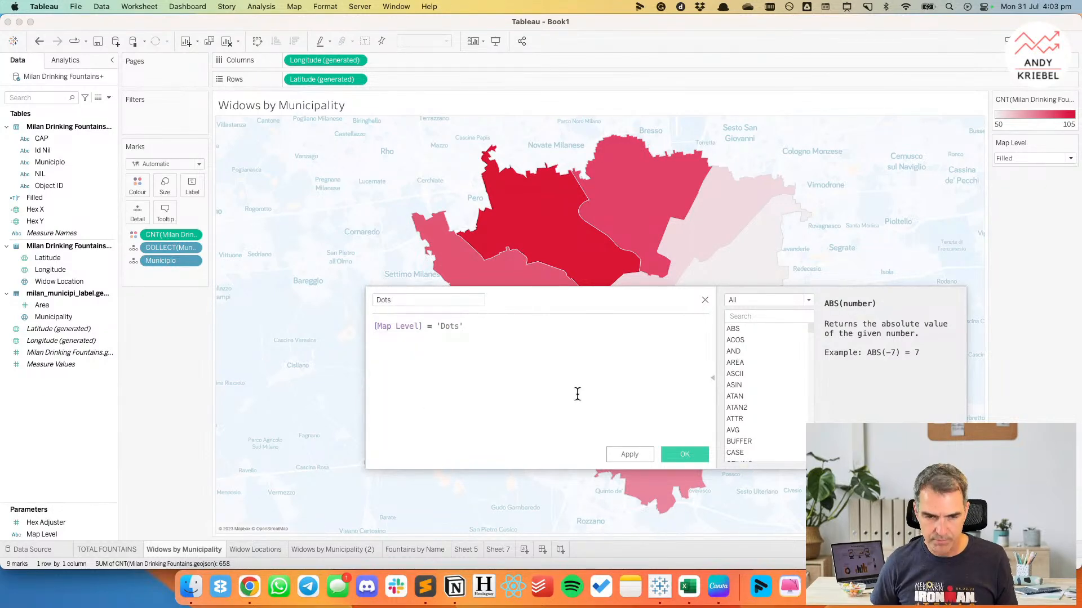
click(679, 455)
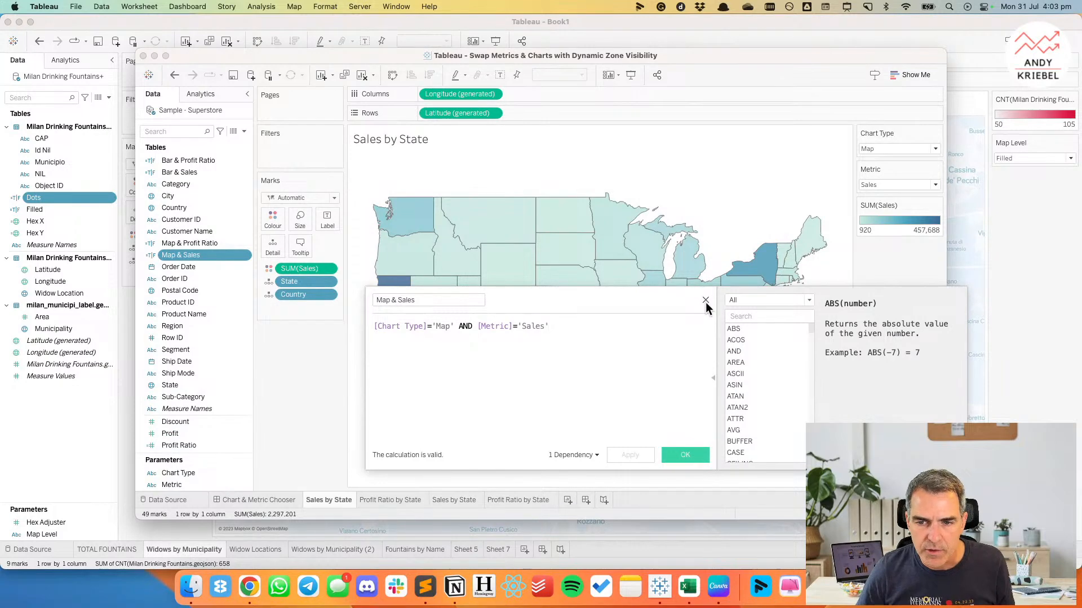
Close the reference calculation, return to Book1 and create a calculated field named Filled to Dots with the formula 'Dots'.
click(706, 300)
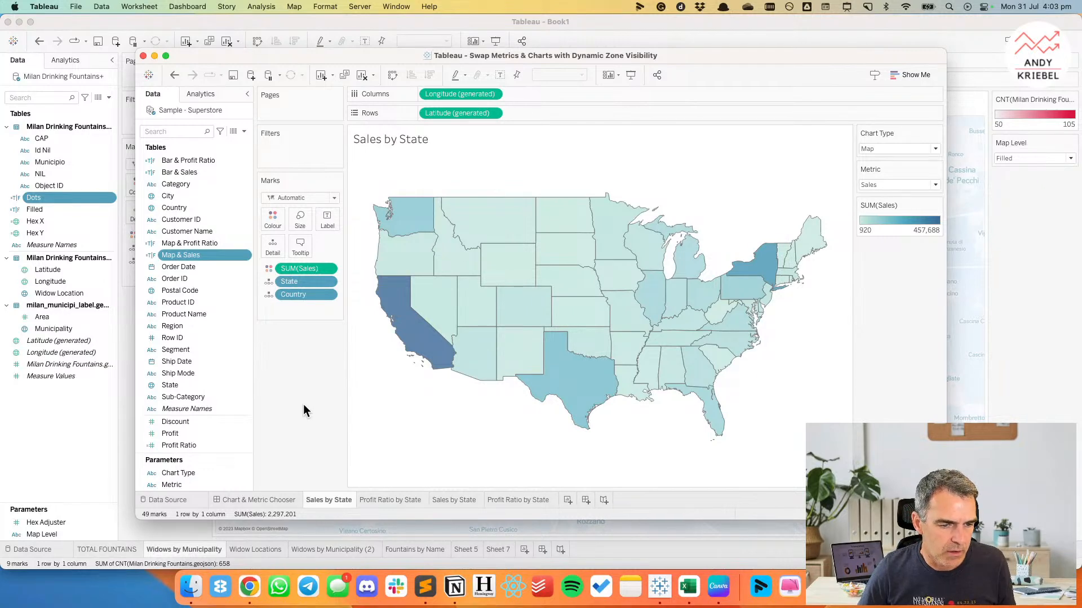
key(super+Tab)
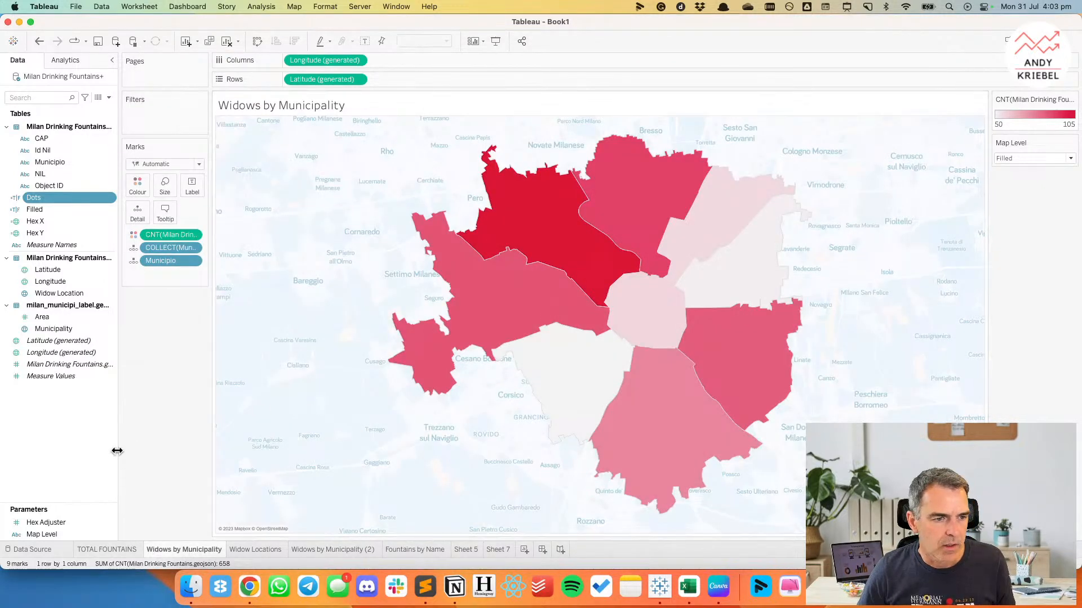
right_click(68, 427)
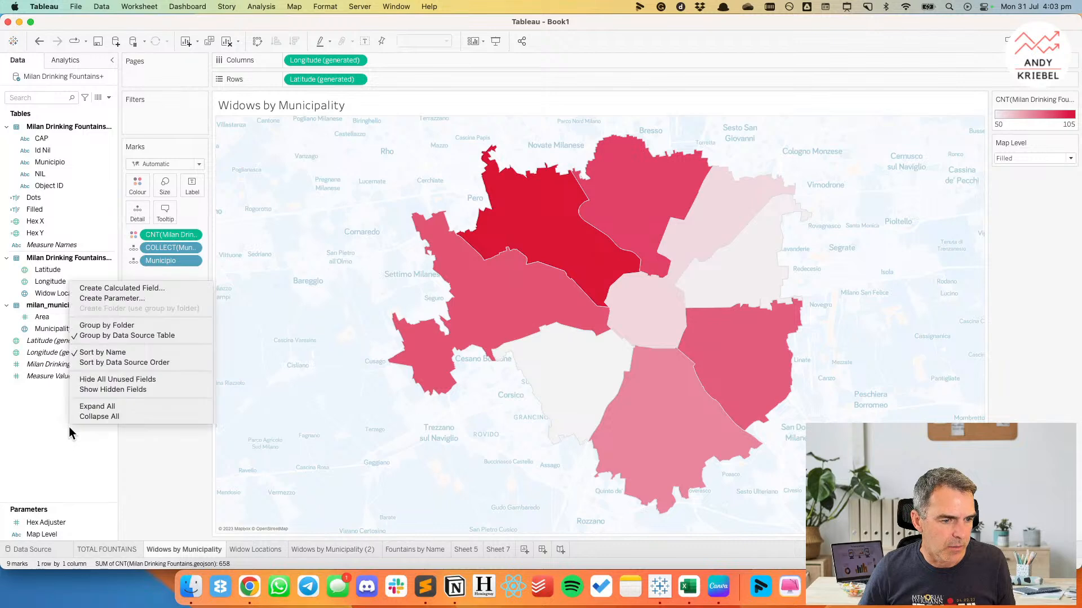
click(127, 288)
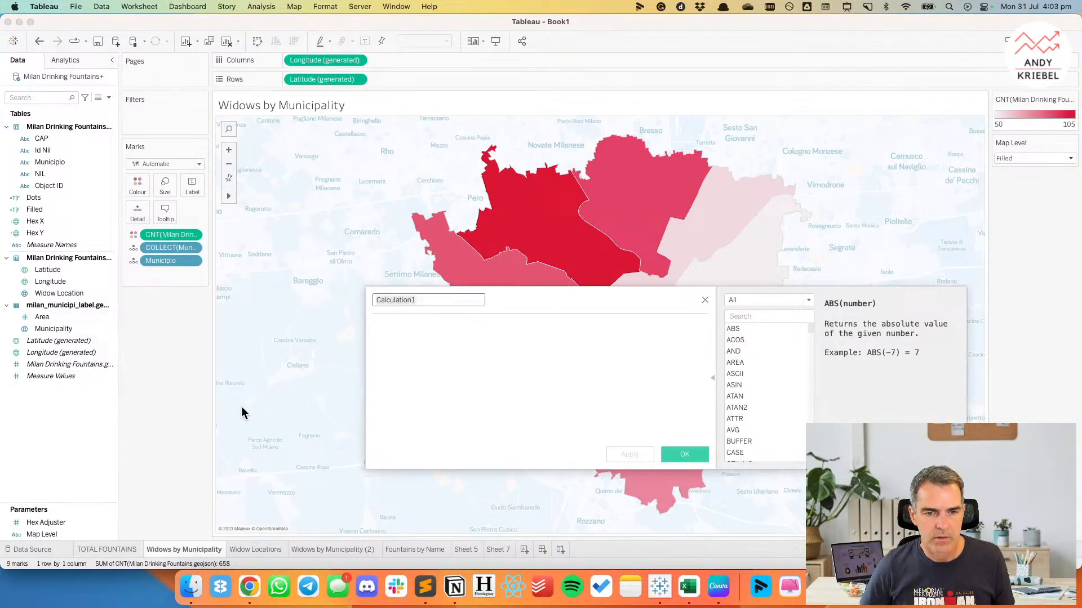
text(Fille)
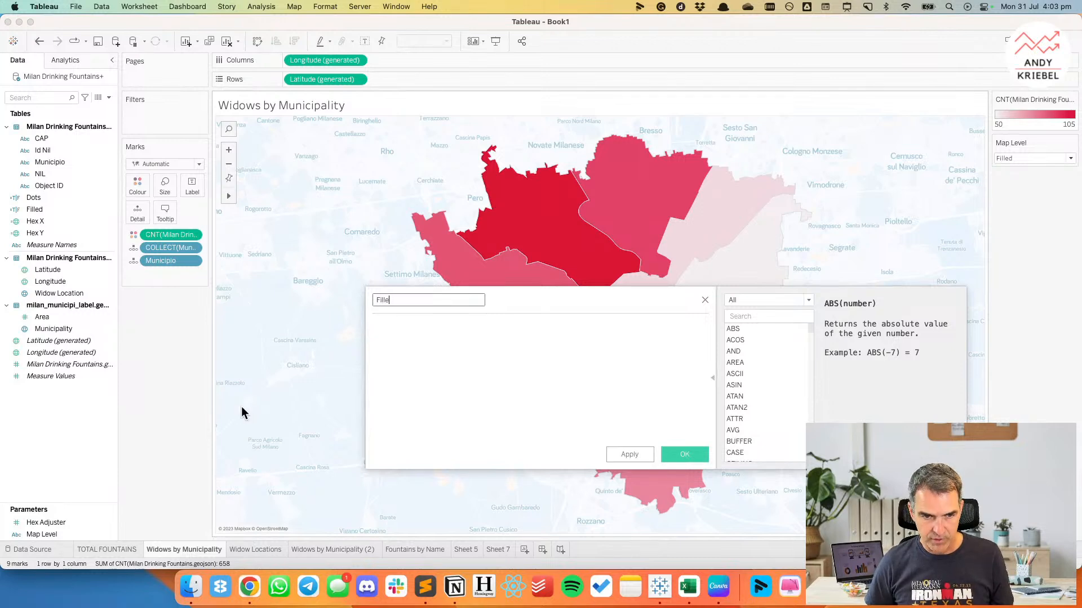
text(d to Dots)
click(526, 398)
text('Dots')
click(699, 459)
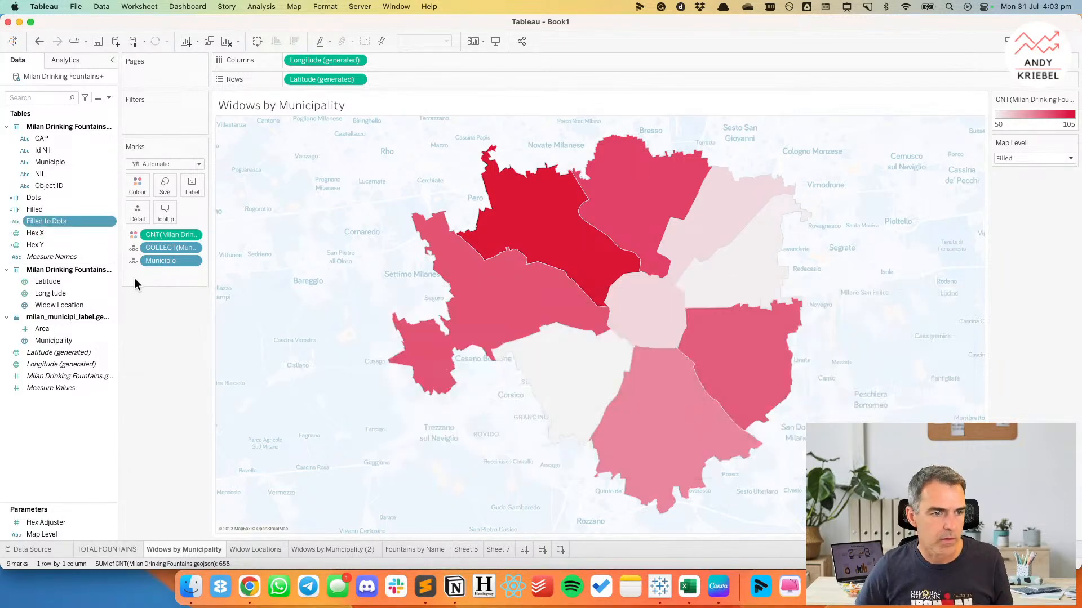
Add Filled to Dots to the municipality map's detail and make it the source field of the Update Map Level Filled action.
drag(60, 224, 137, 214)
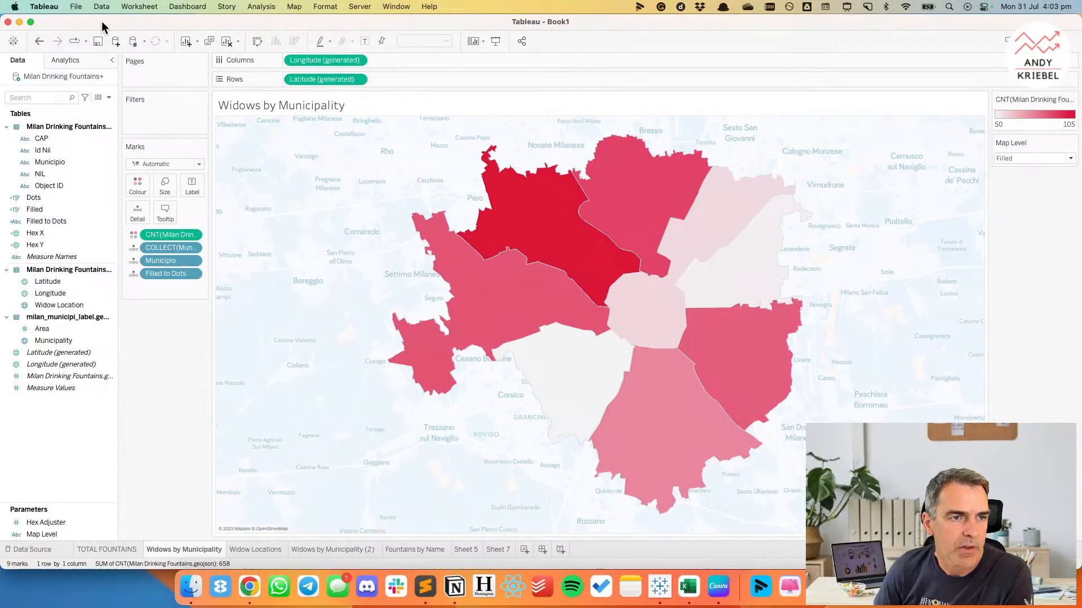
click(140, 7)
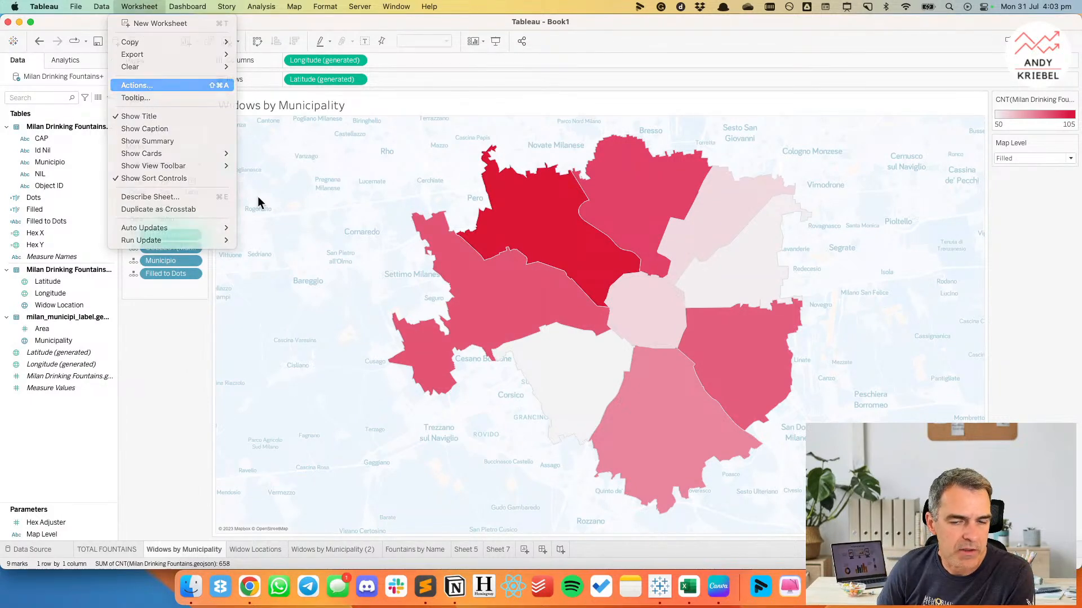
click(436, 284)
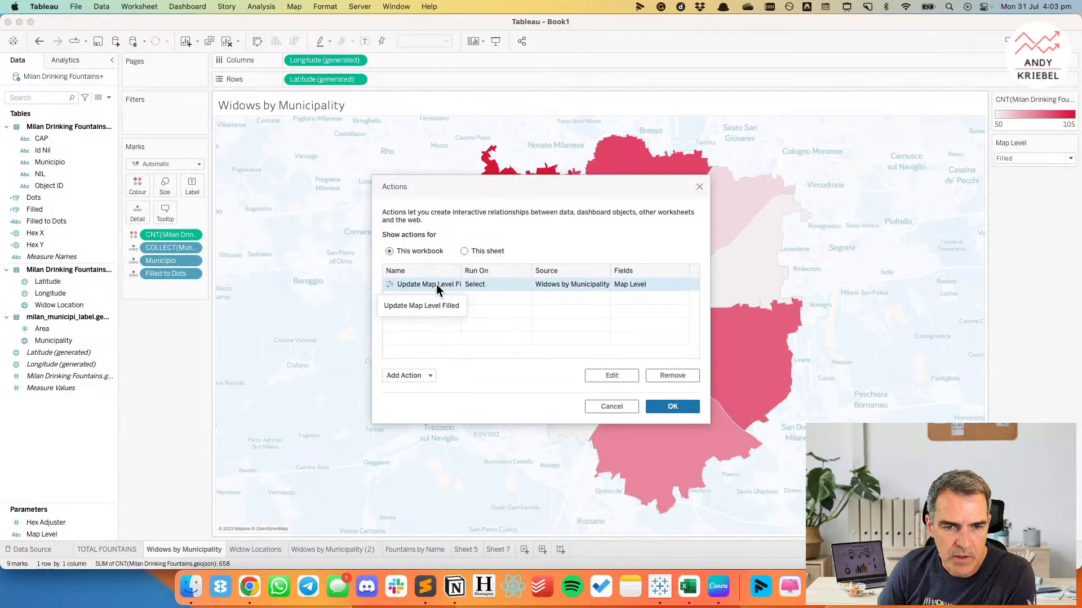
click(609, 376)
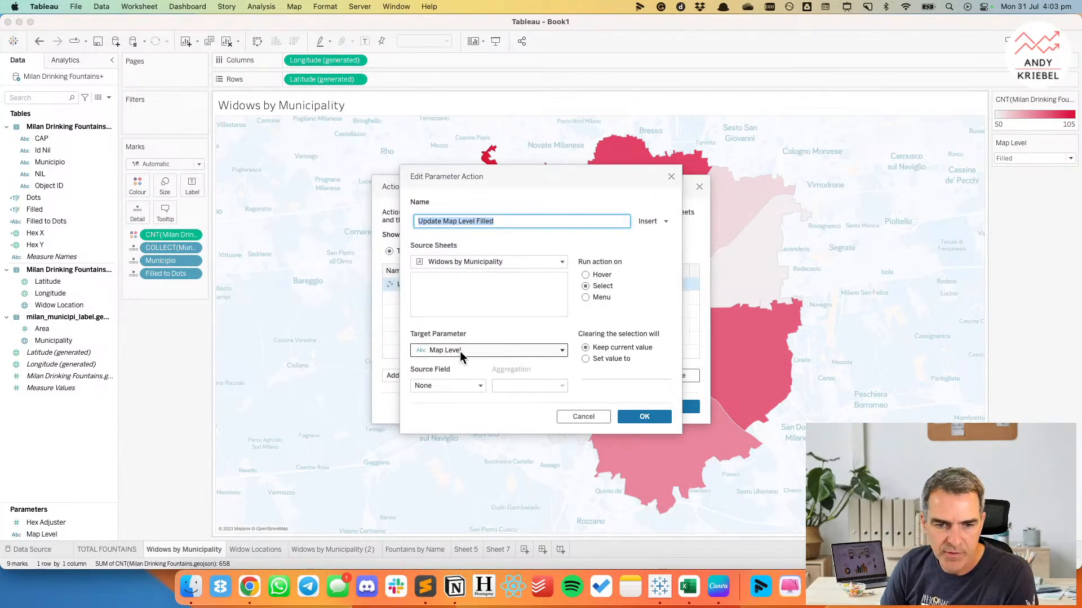
click(439, 386)
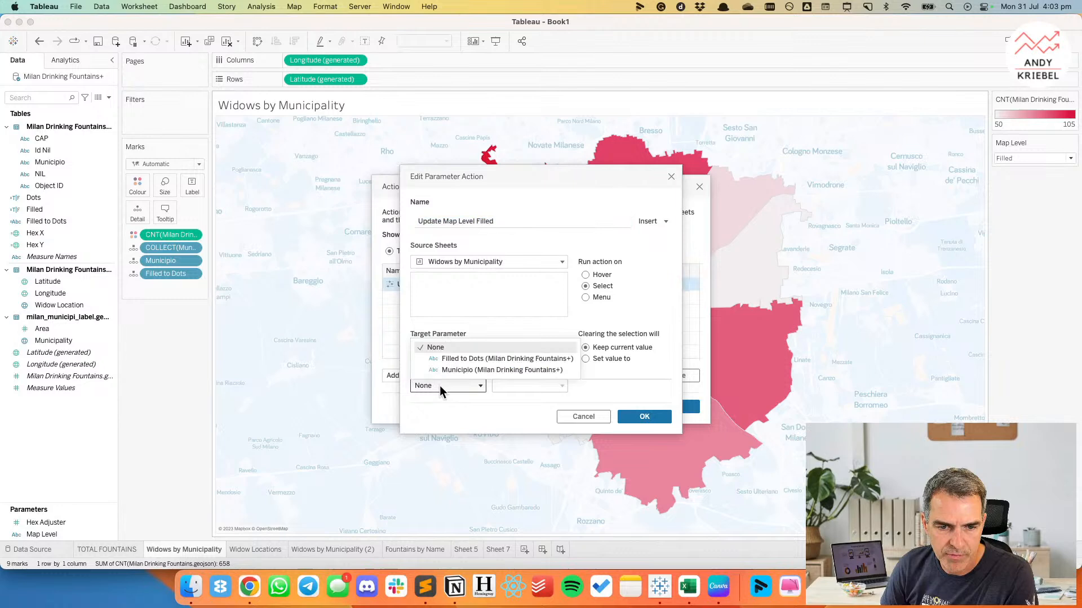
click(460, 358)
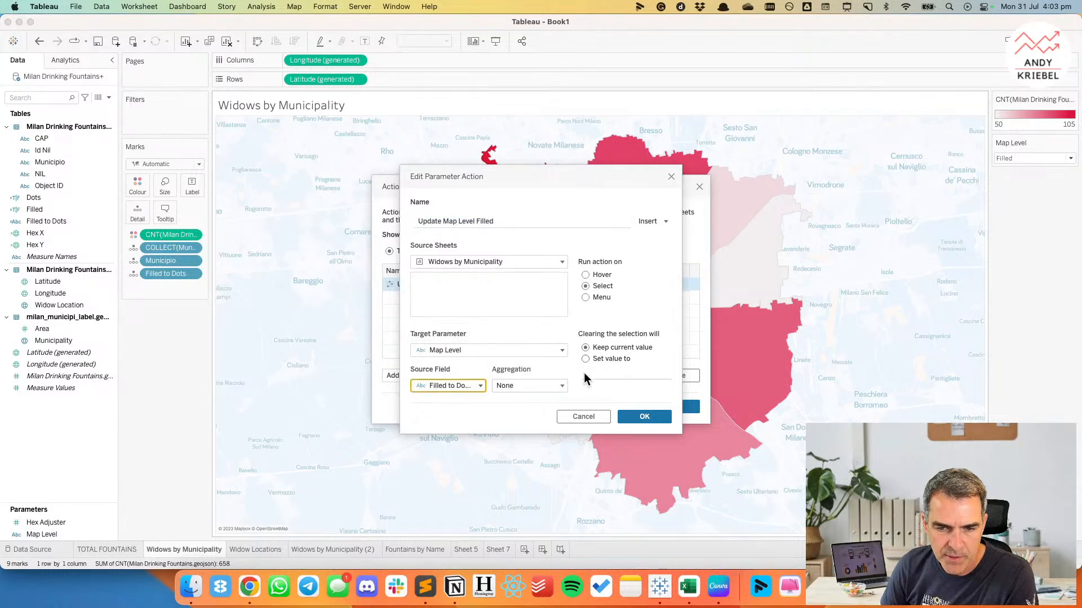
click(638, 414)
click(670, 406)
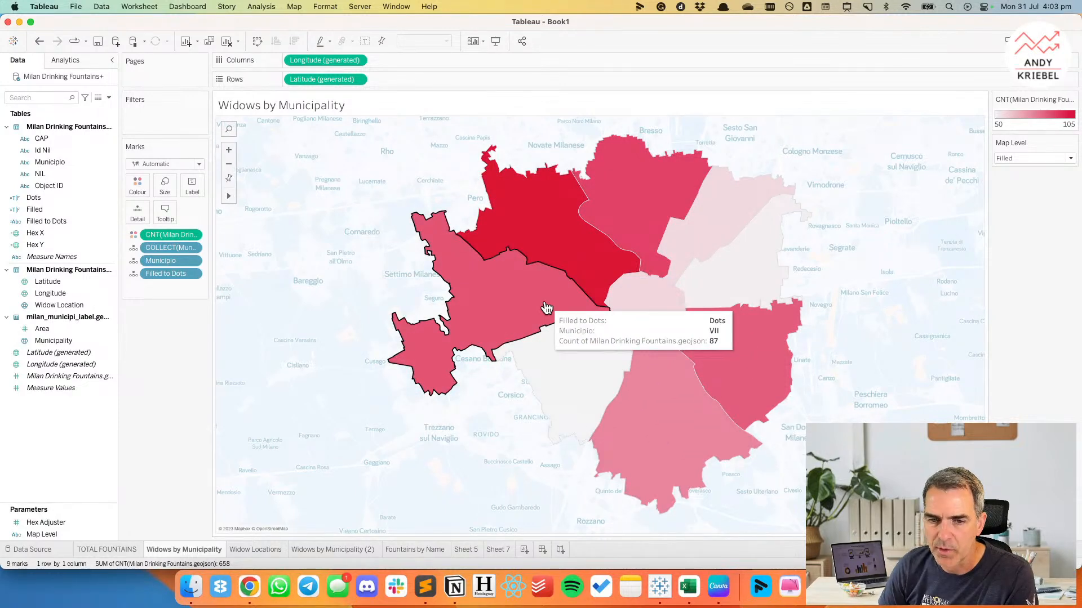
Test the parameter action by selecting and deselecting municipalities on the Widows by Municipality map.
click(548, 307)
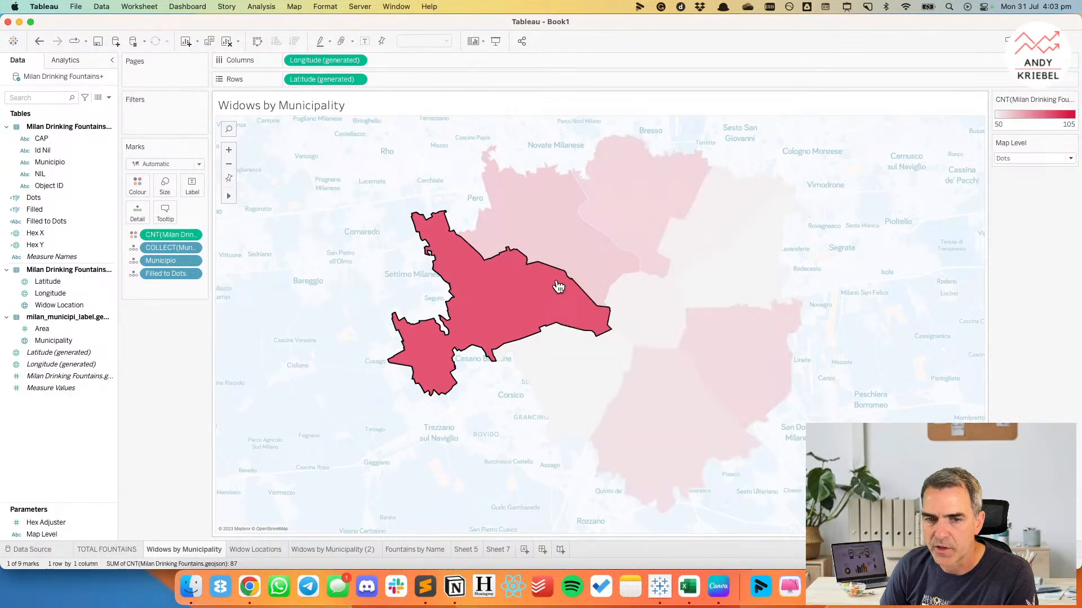
click(567, 255)
click(567, 255)
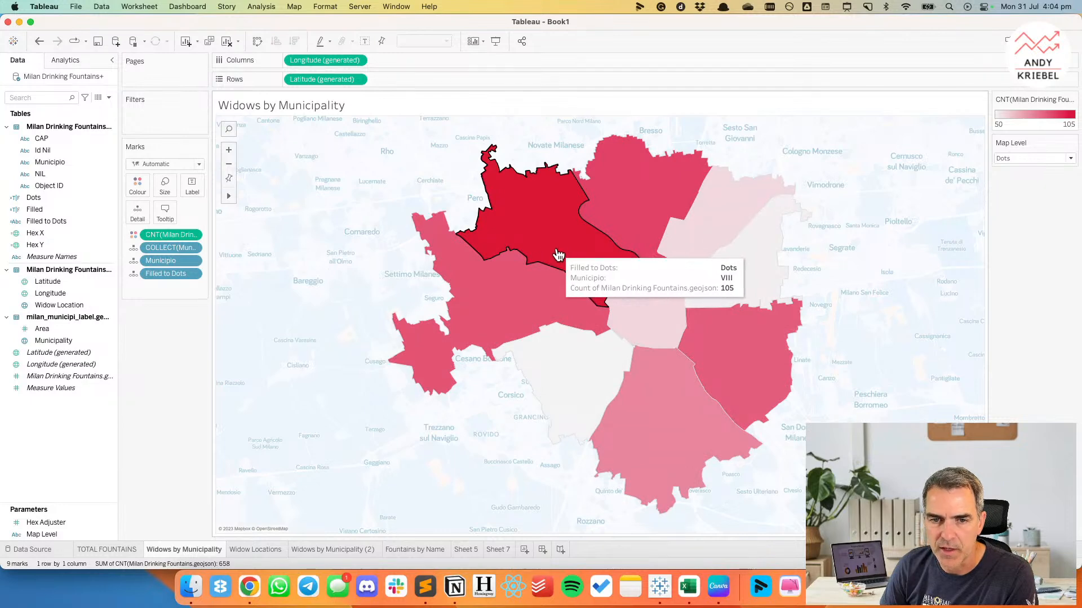
On the Widow Locations sheet, create a calculated field named Dots to Filled with the formula 'Filled'.
click(261, 549)
right_click(59, 410)
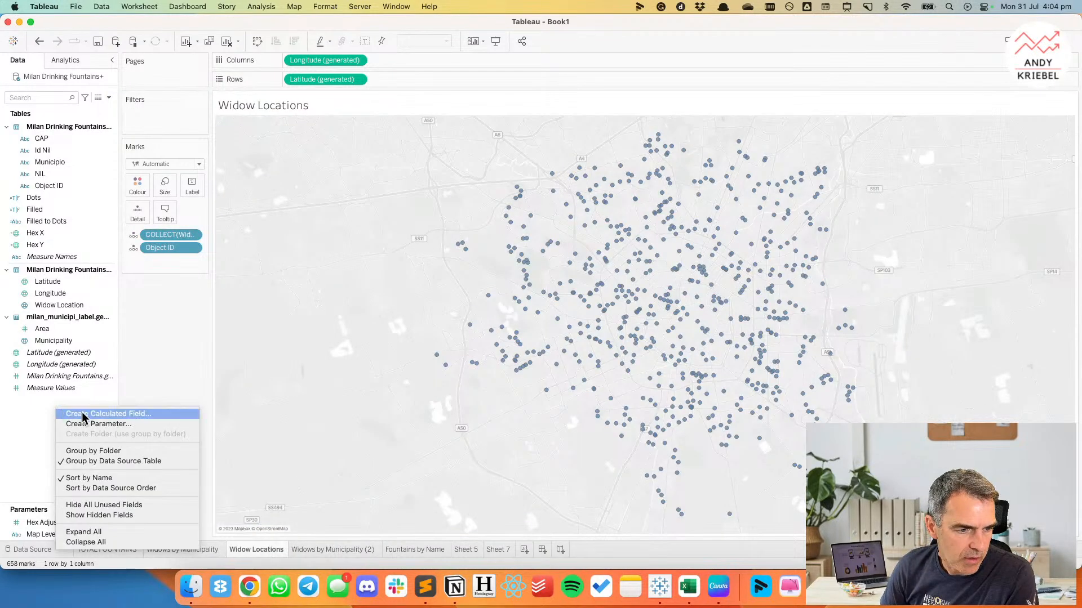
click(85, 414)
text(Dots to Fill)
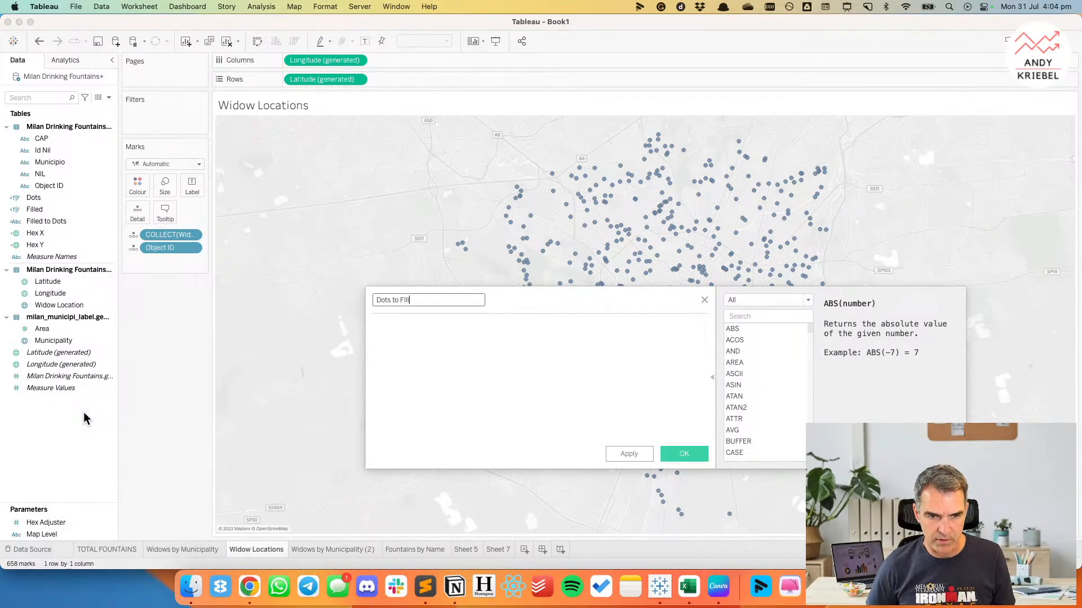
text(ed)
key(Tab)
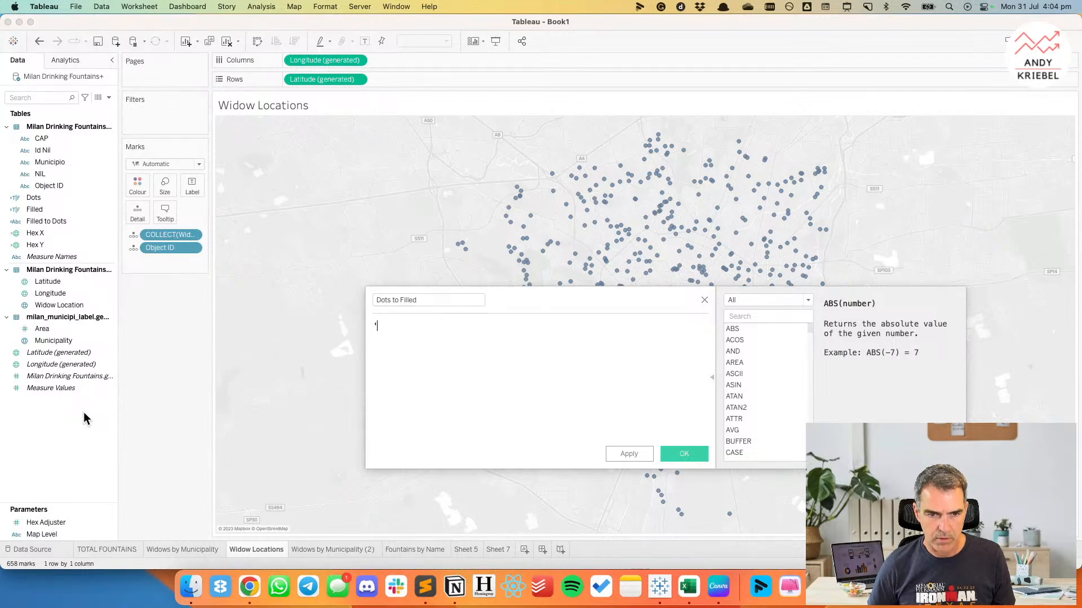
text('Filled')
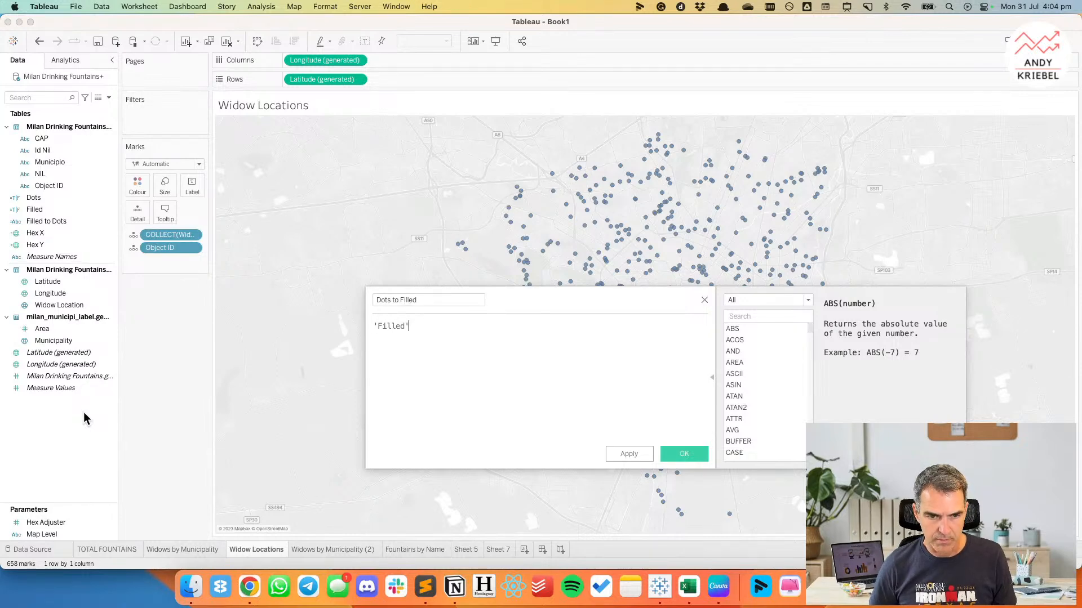
click(671, 454)
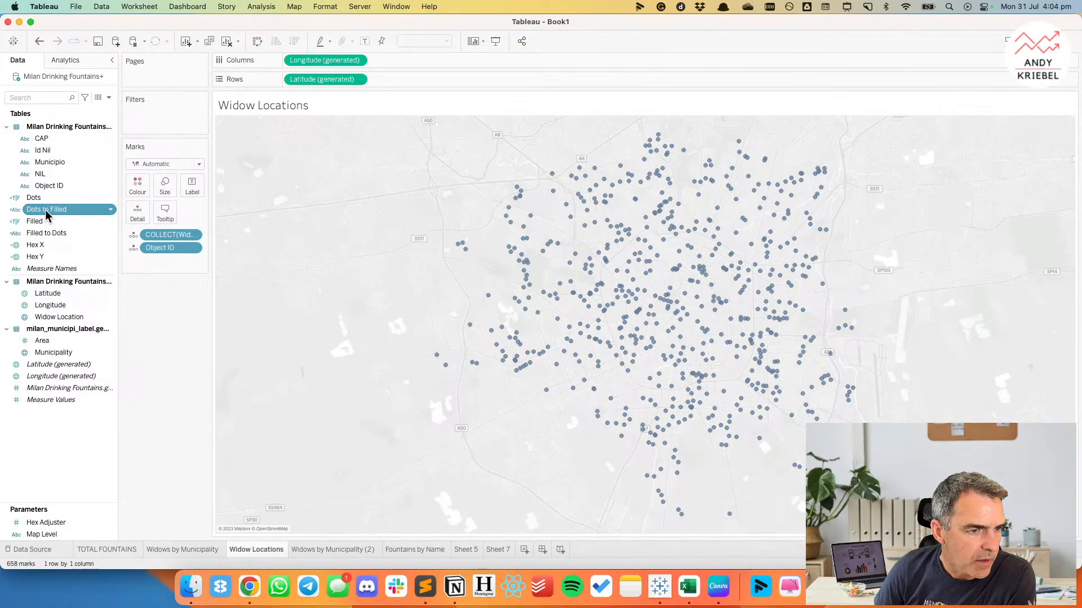
Rename Sheet 5 as Hex Map and move it directly after the Widows by Municipality sheet.
click(409, 549)
click(467, 549)
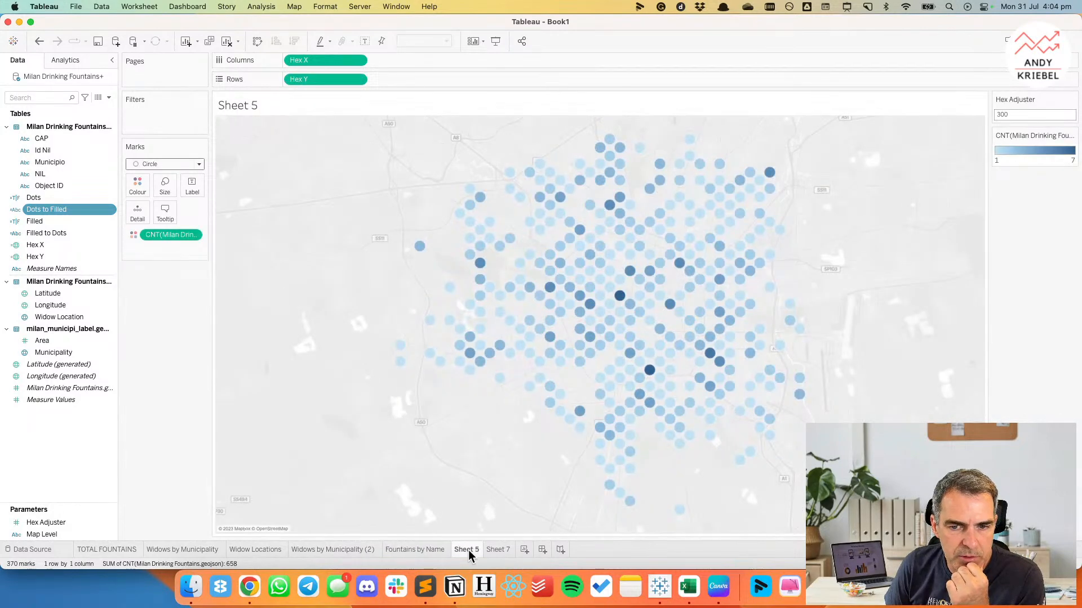
click(252, 550)
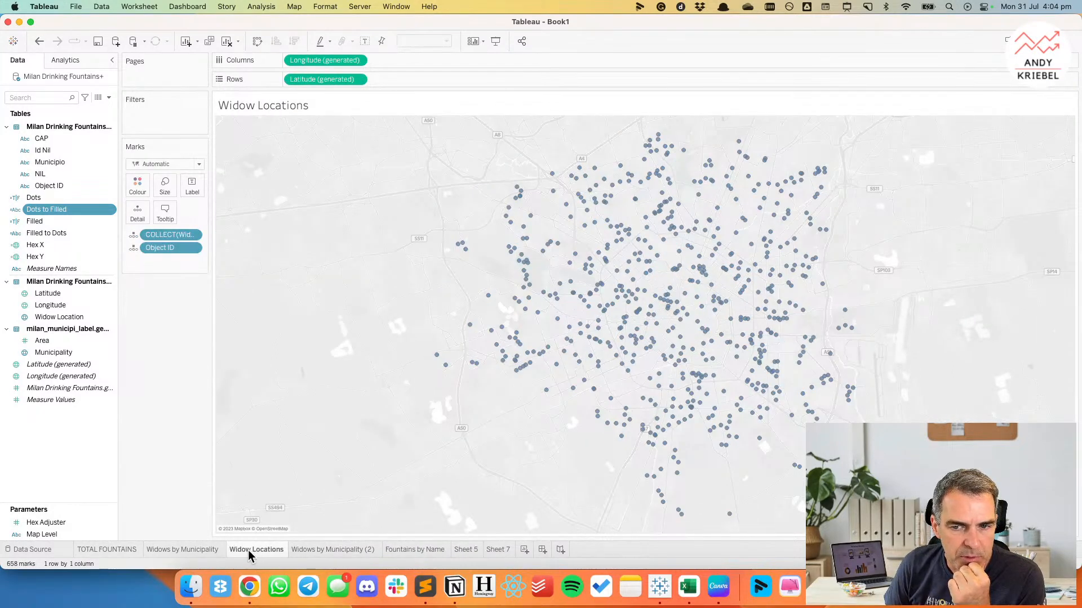
mouse_move(249, 549)
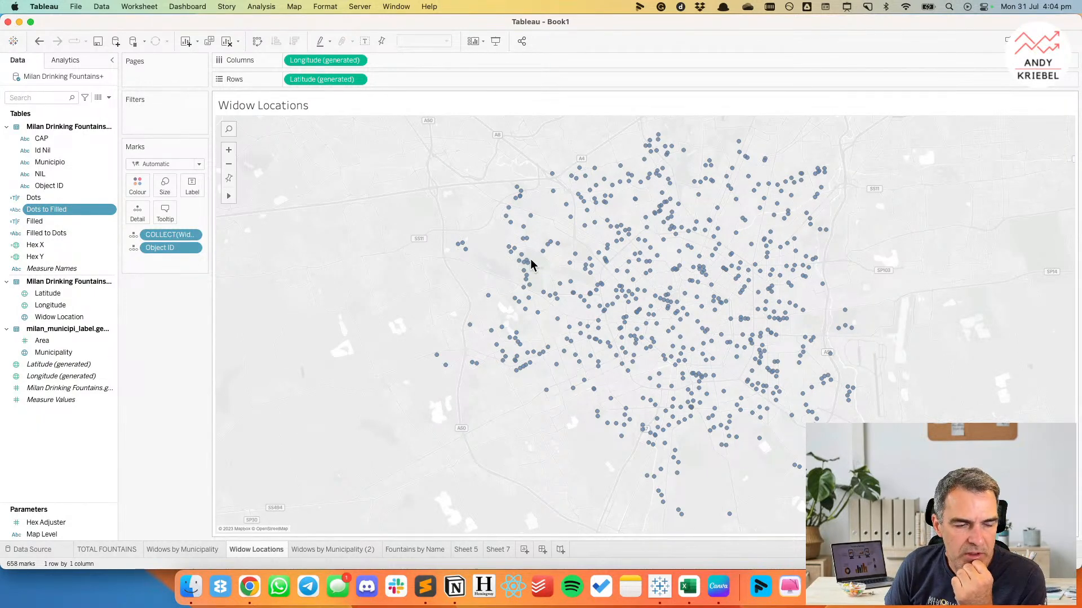
click(417, 550)
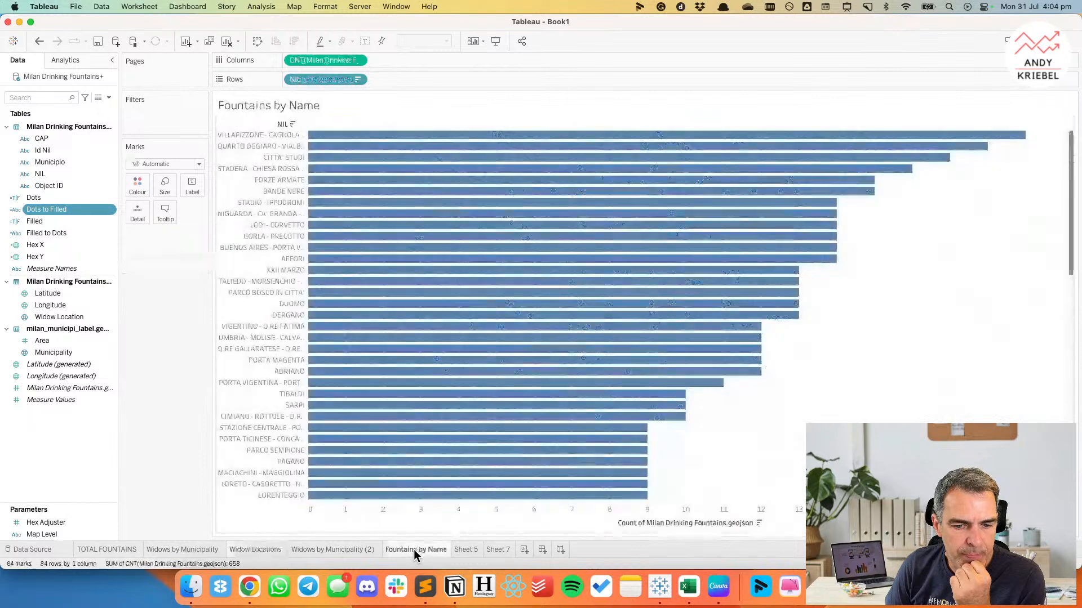
double_click(468, 550)
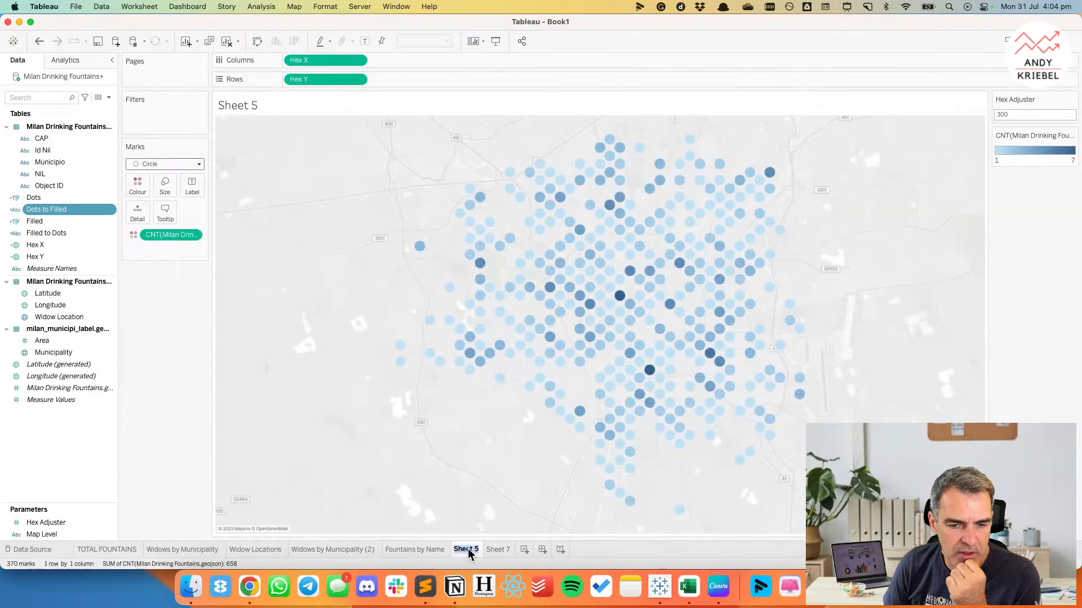
text(Hex Map)
key(Return)
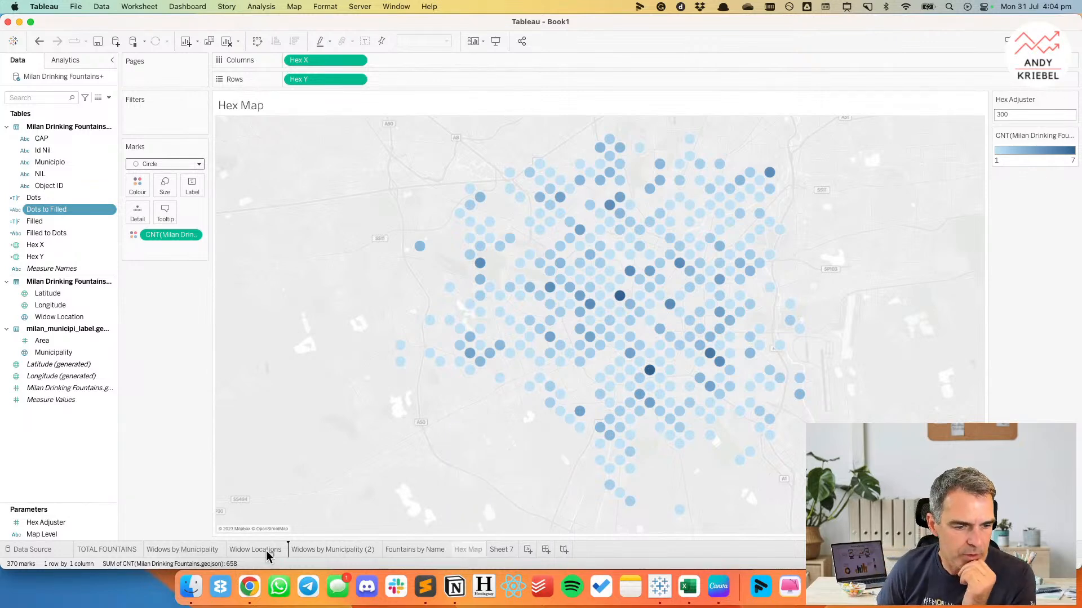
drag(191, 555, 203, 555)
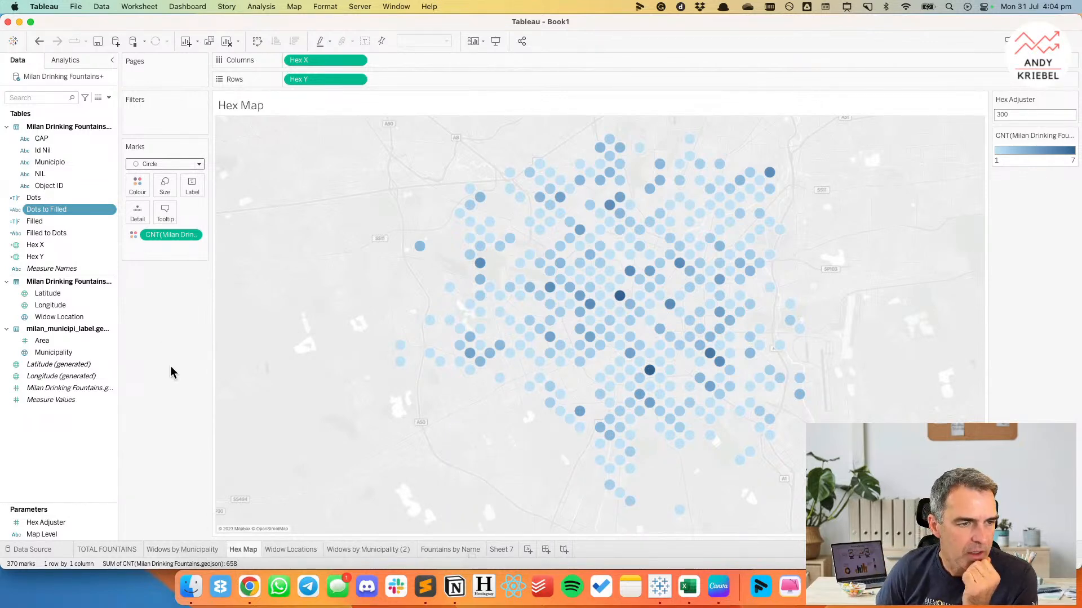
Add Dots to Filled to the Hex Map's detail and add a change-parameter action named Update Map Level Dots.
drag(48, 212, 135, 221)
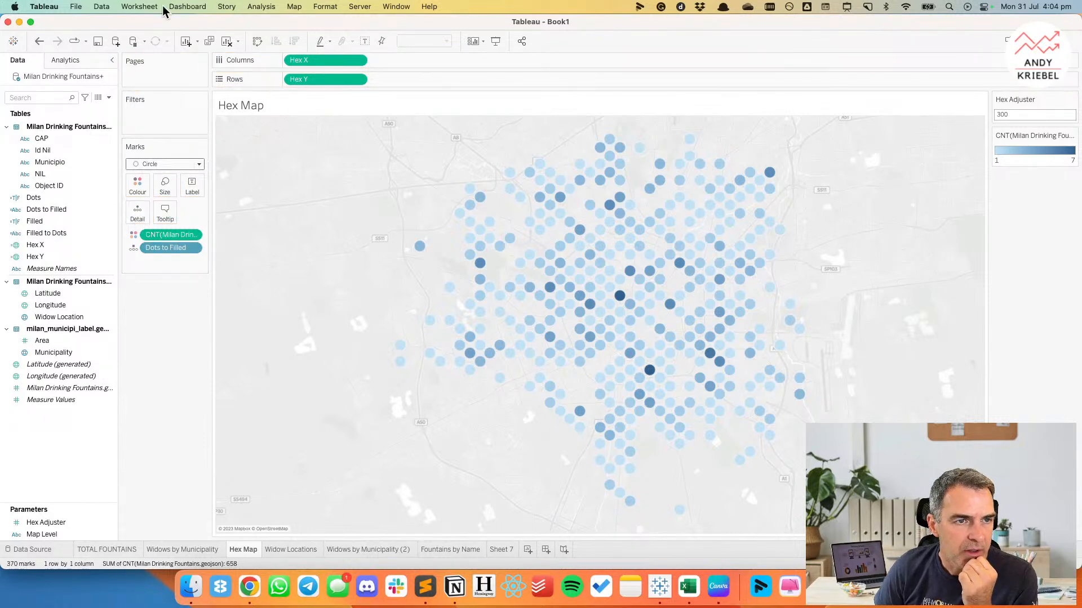
click(148, 9)
click(150, 85)
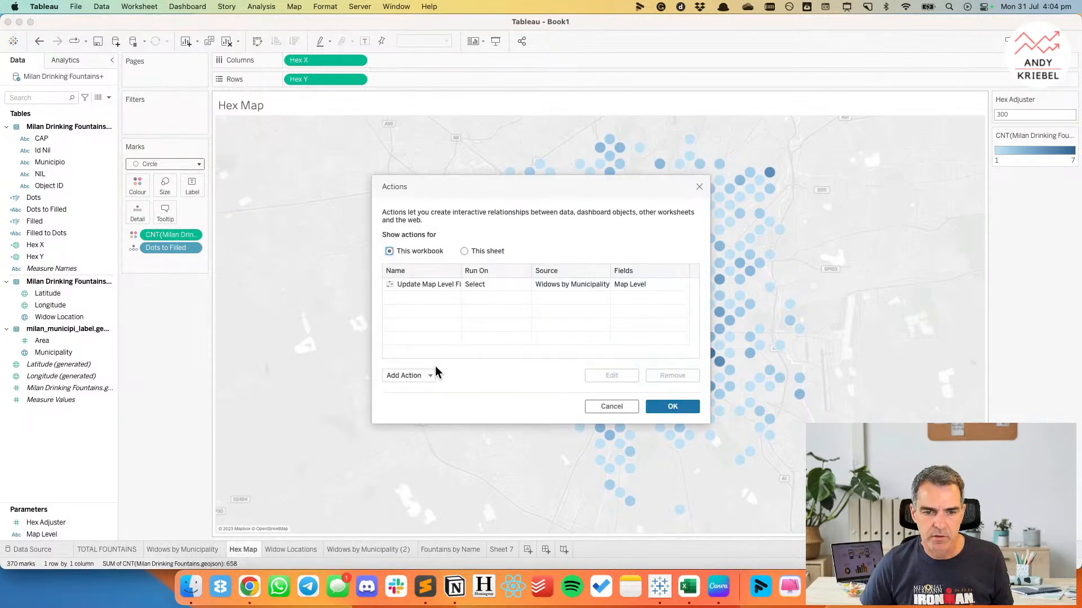
click(428, 376)
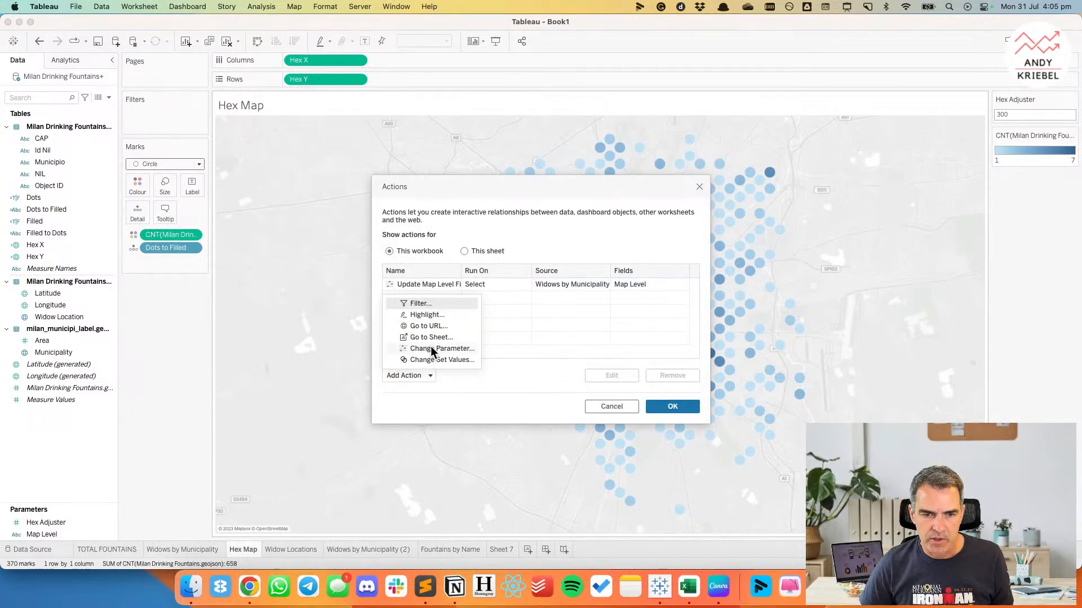
click(432, 348)
text(Update Map Level)
key(BackSpace)
key(BackSpace)
key(BackSpace)
key(BackSpace)
key(BackSpace)
text(Level Dots)
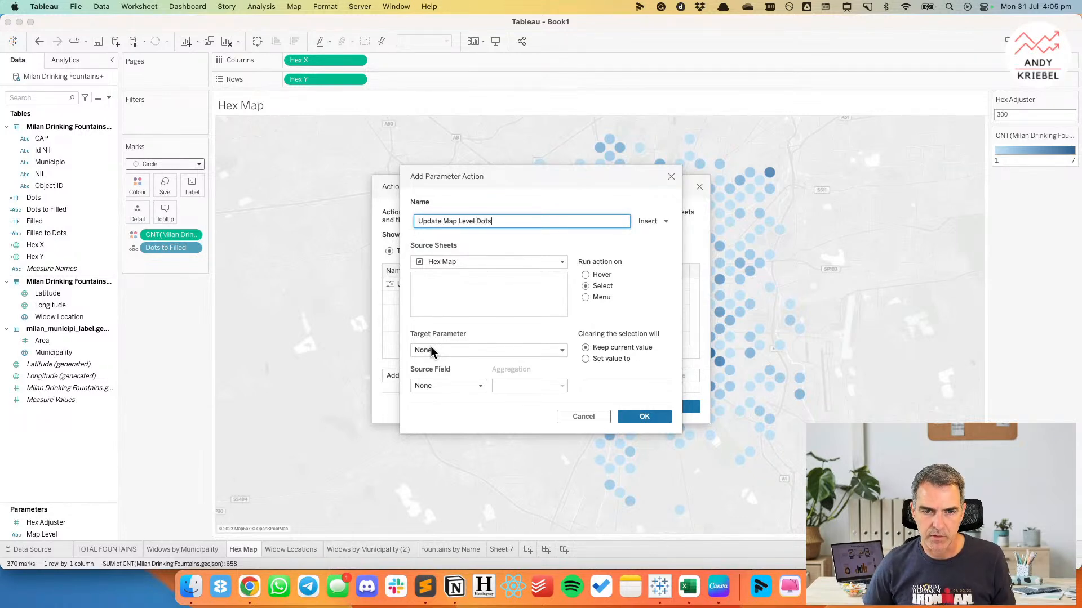
Set the action's target parameter to Map Level and its source field to Dots to Filled, and save the action.
click(432, 349)
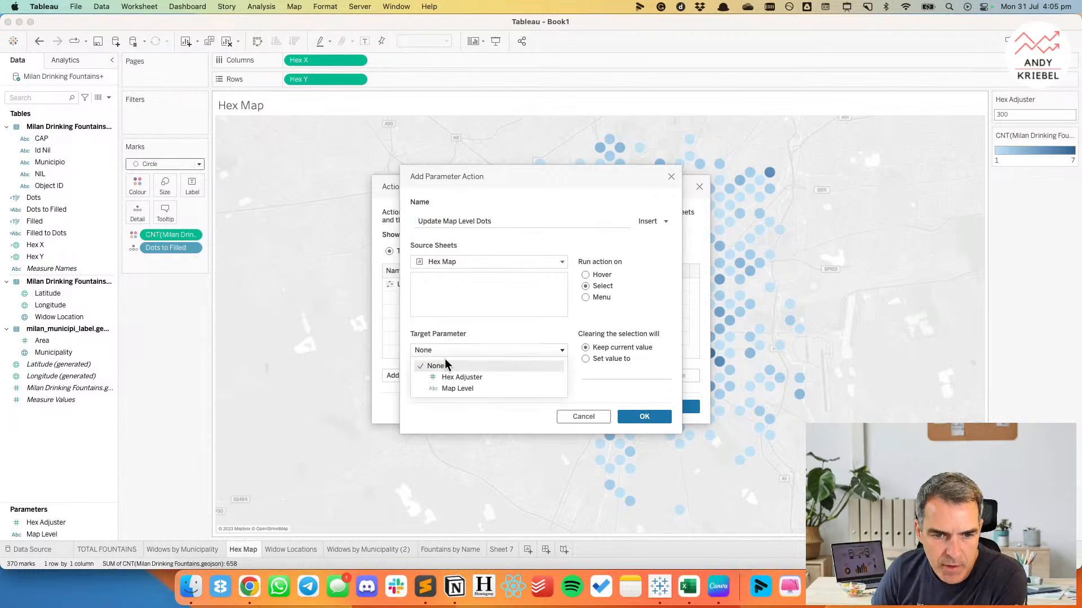
click(448, 389)
click(448, 388)
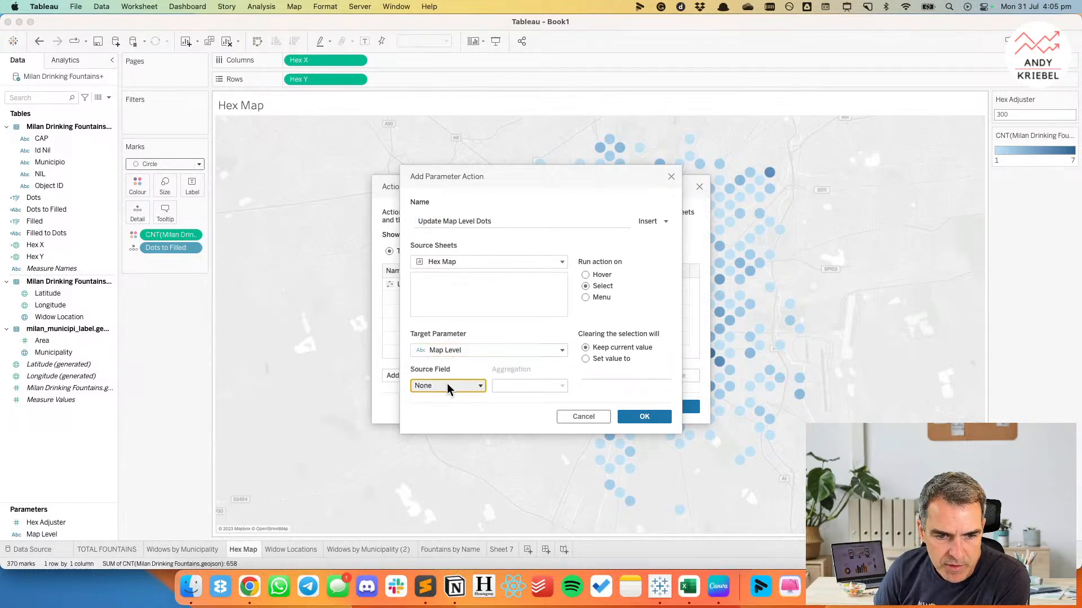
click(451, 411)
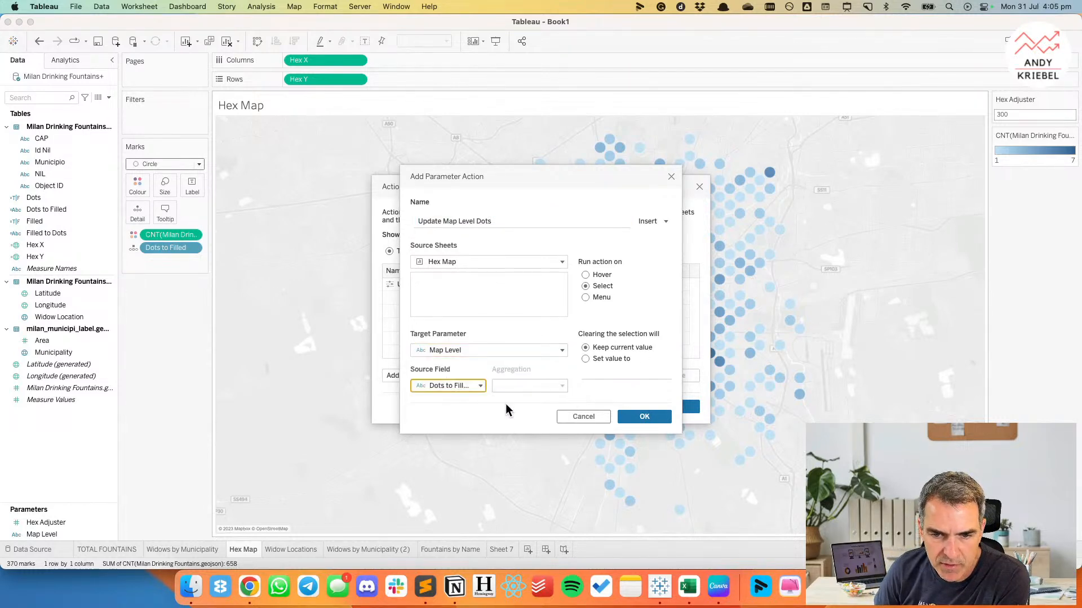
click(645, 417)
click(672, 407)
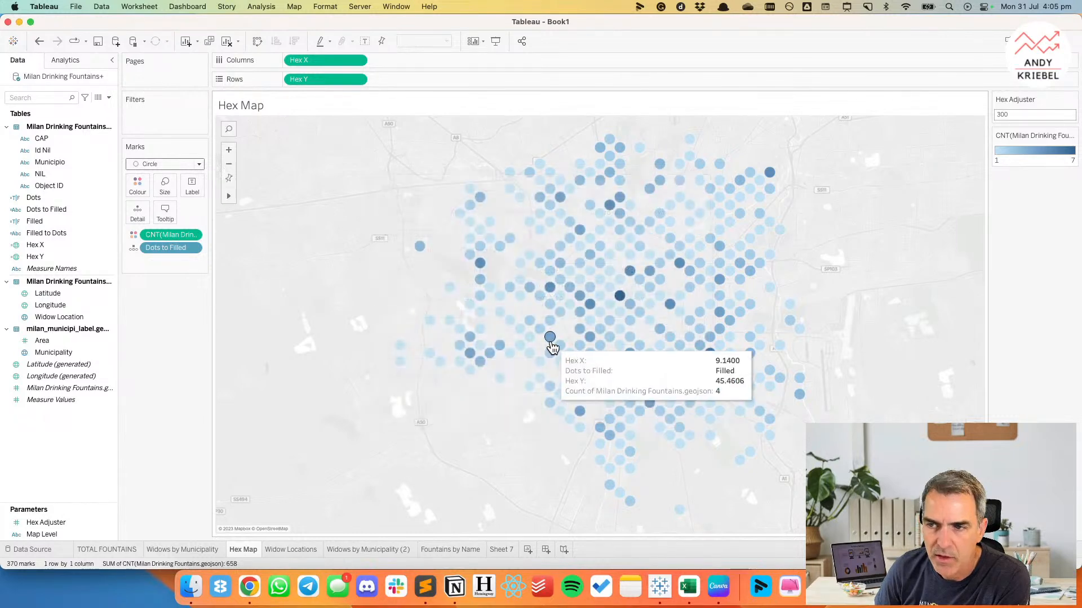
Show the Map Level parameter control on the Hex Map sheet.
click(46, 524)
click(45, 535)
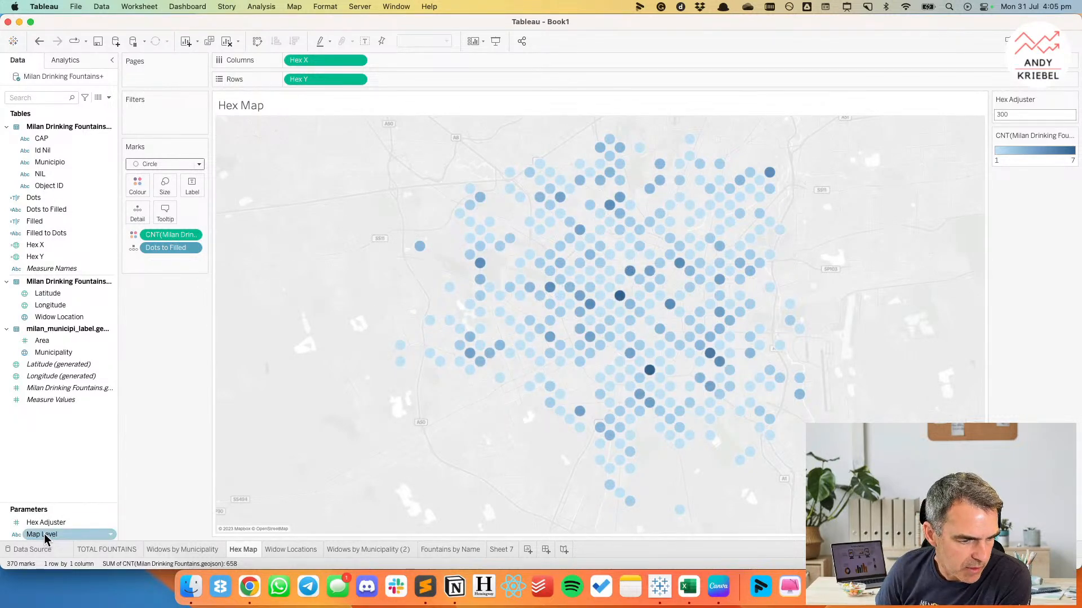
right_click(45, 534)
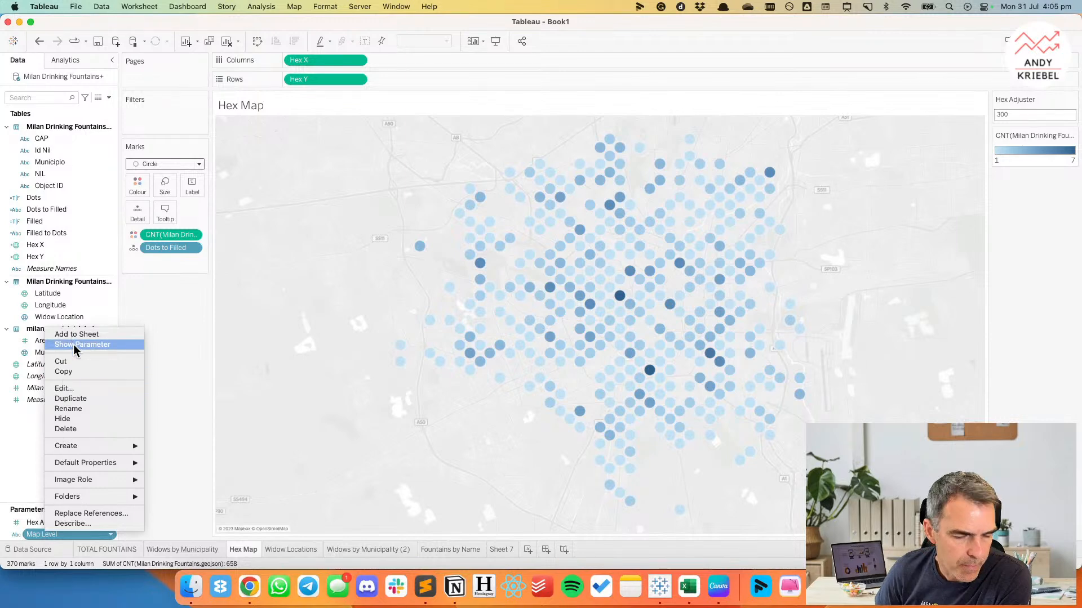
click(75, 344)
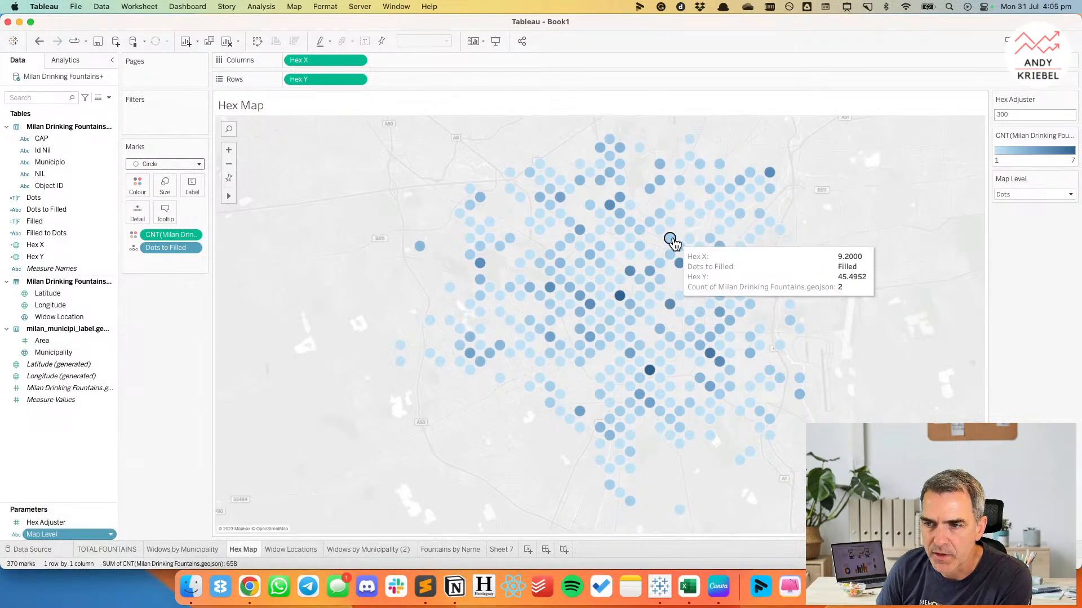
Test both parameter actions by selecting a circle on the Hex Map and a municipality on Widows by Municipality, and return to Hex Map.
click(671, 238)
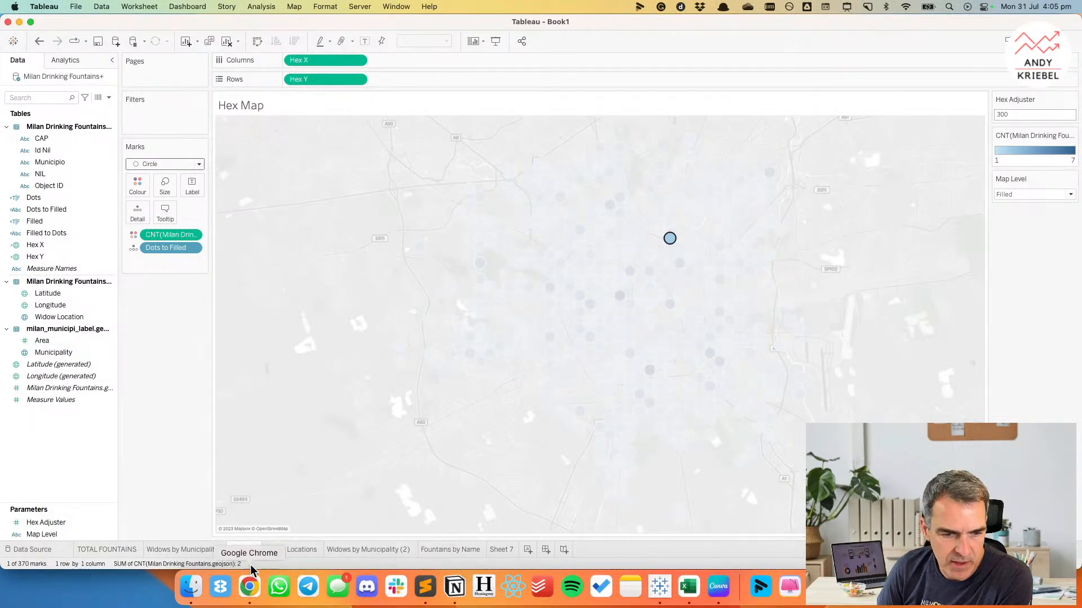
click(208, 550)
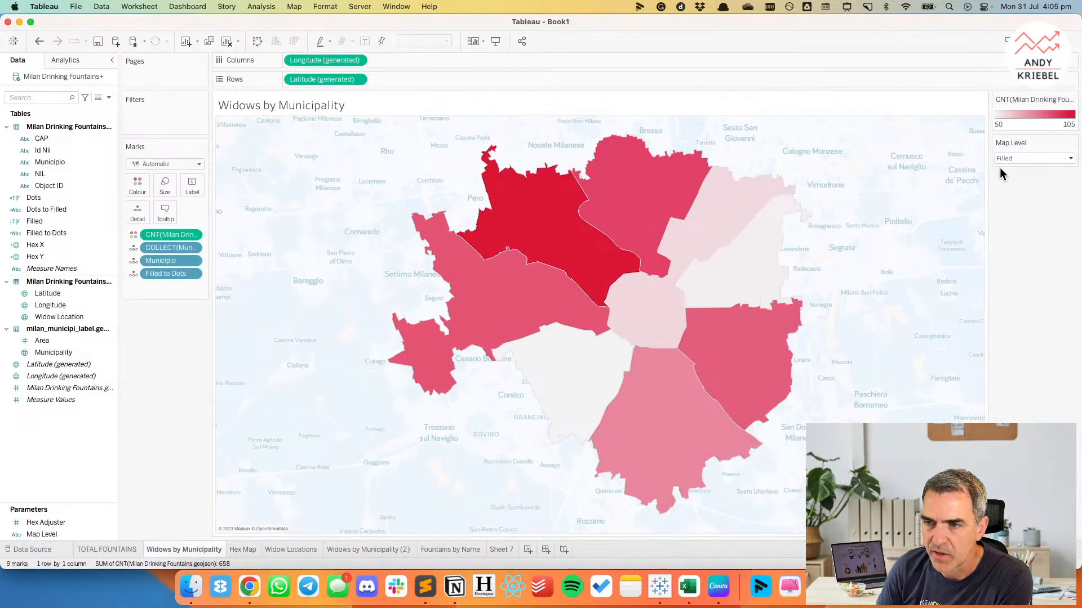
click(732, 211)
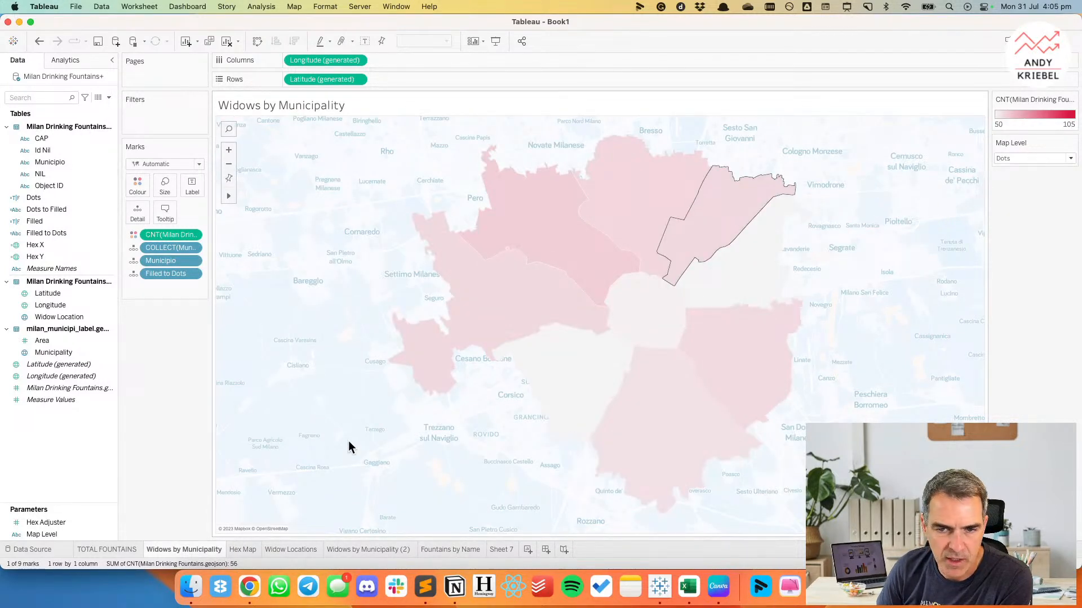
click(240, 550)
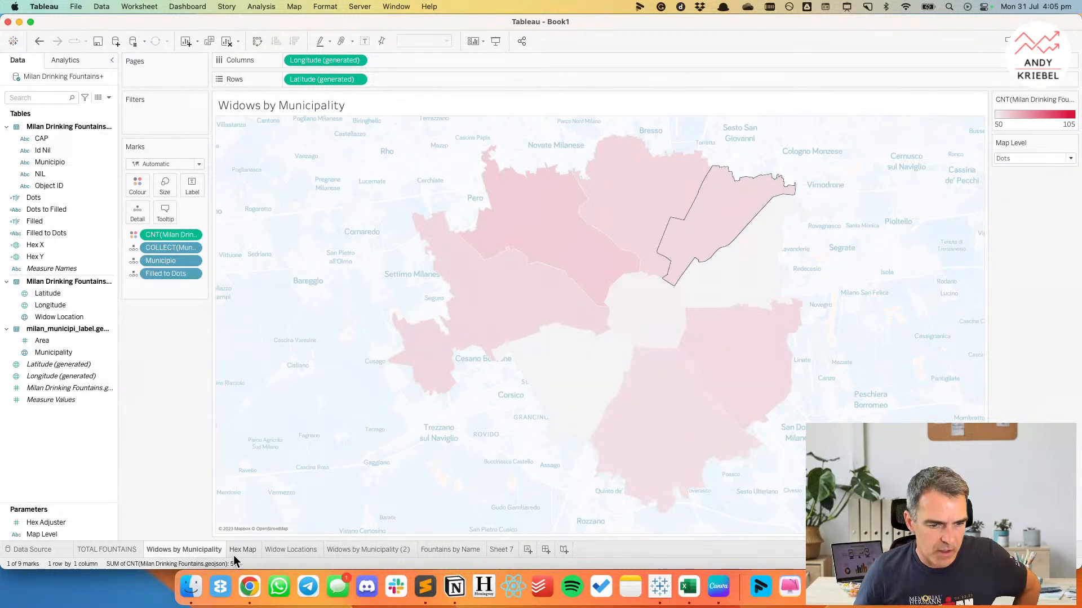
click(282, 257)
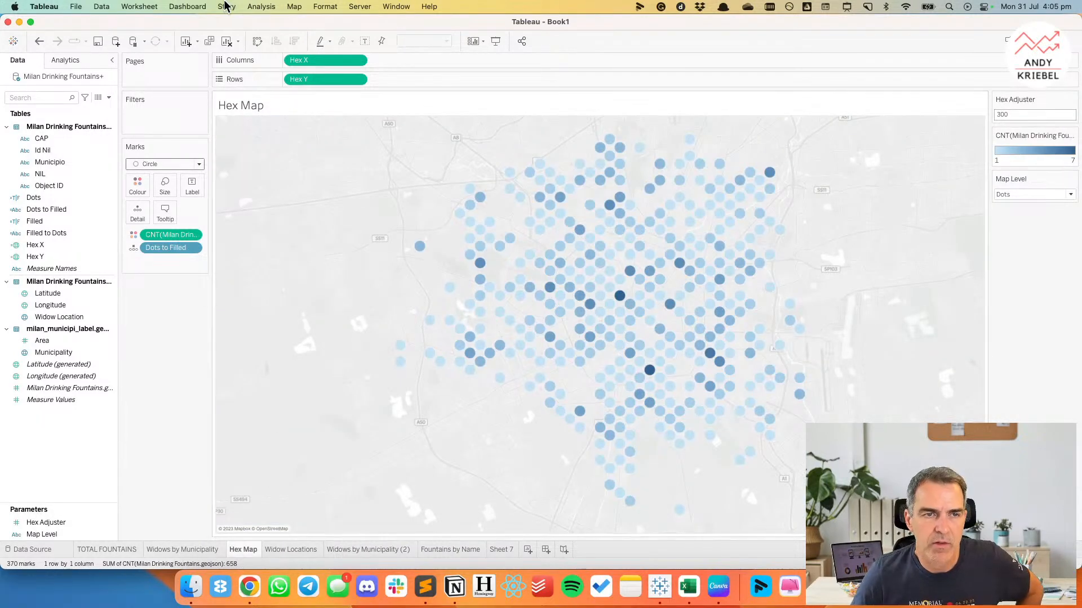
Change the Hex Map's background map to the Light blue style.
click(293, 7)
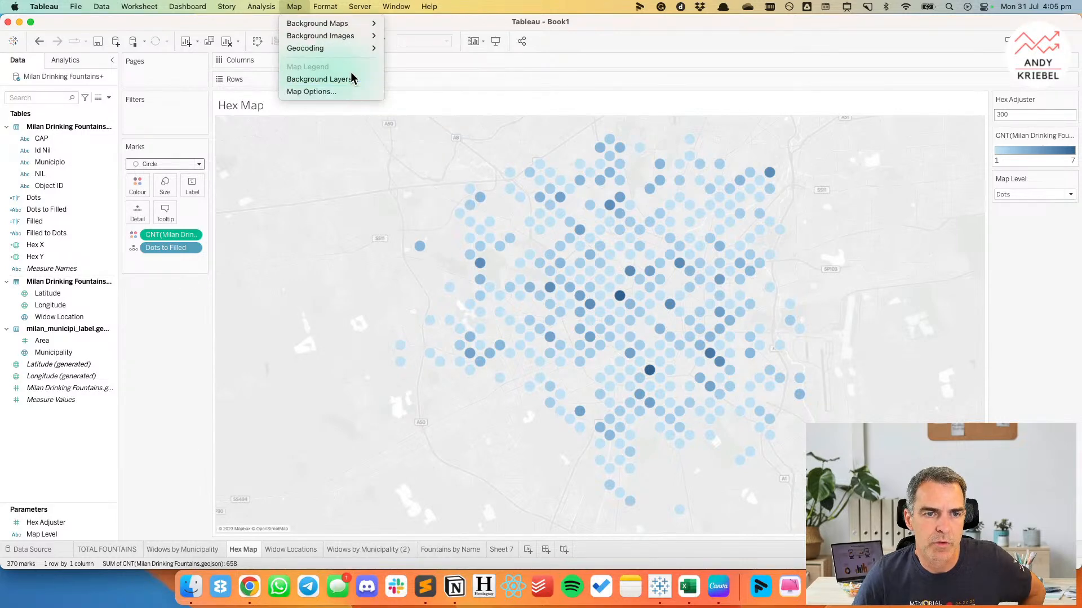
mouse_move(356, 25)
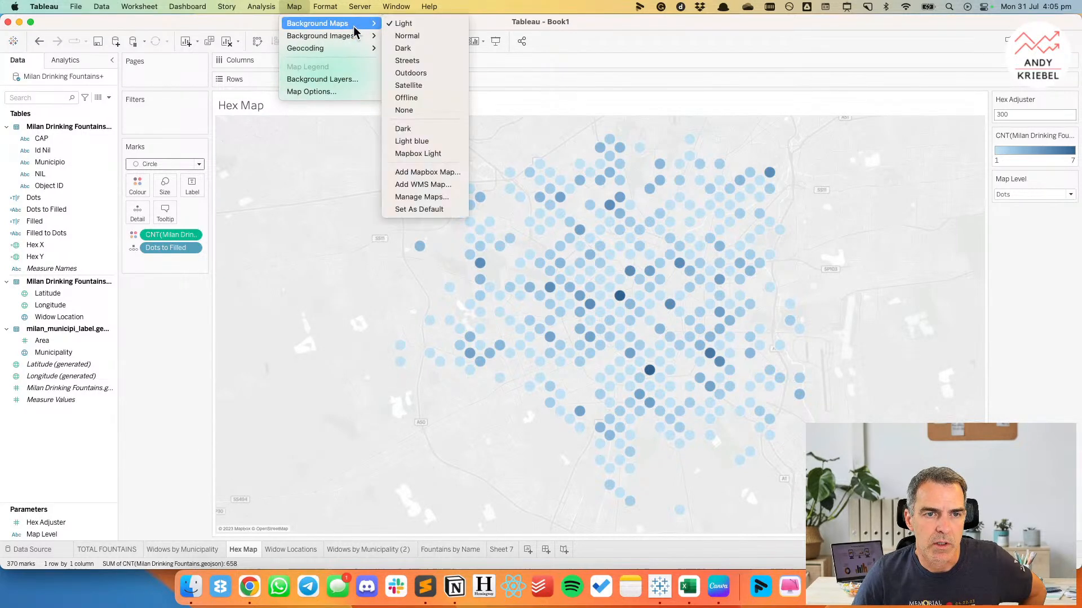
click(420, 142)
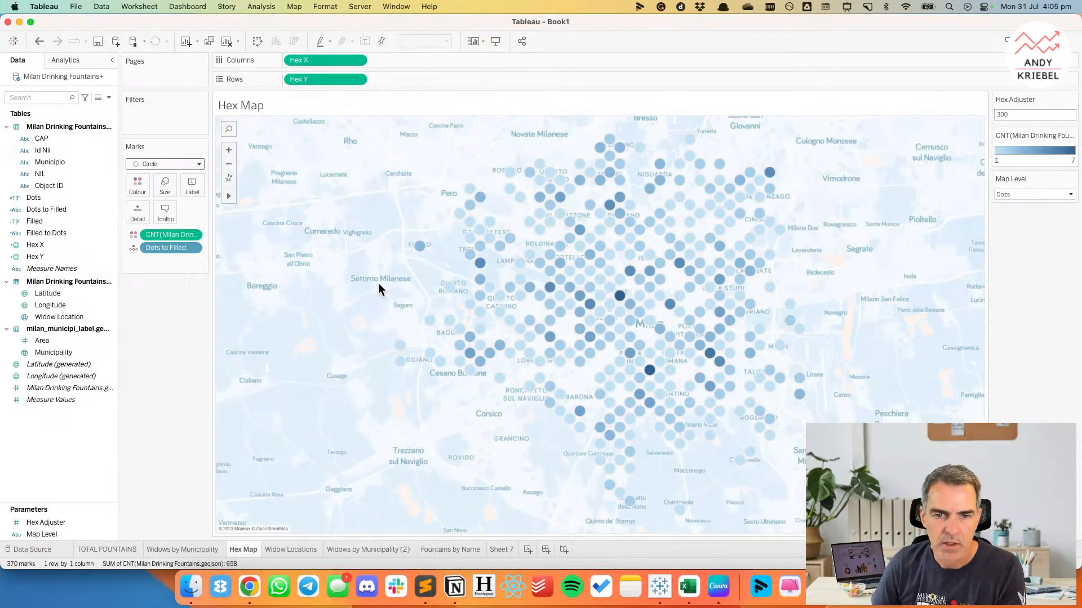
Try grey border colours on the Hex Map circles and settle on a black border.
click(134, 188)
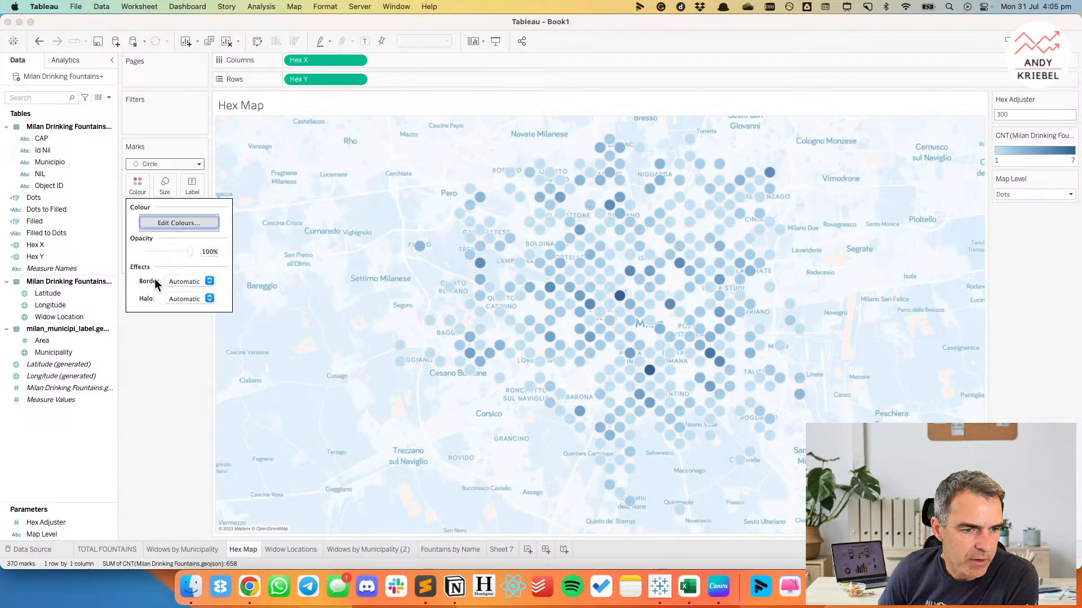
click(182, 298)
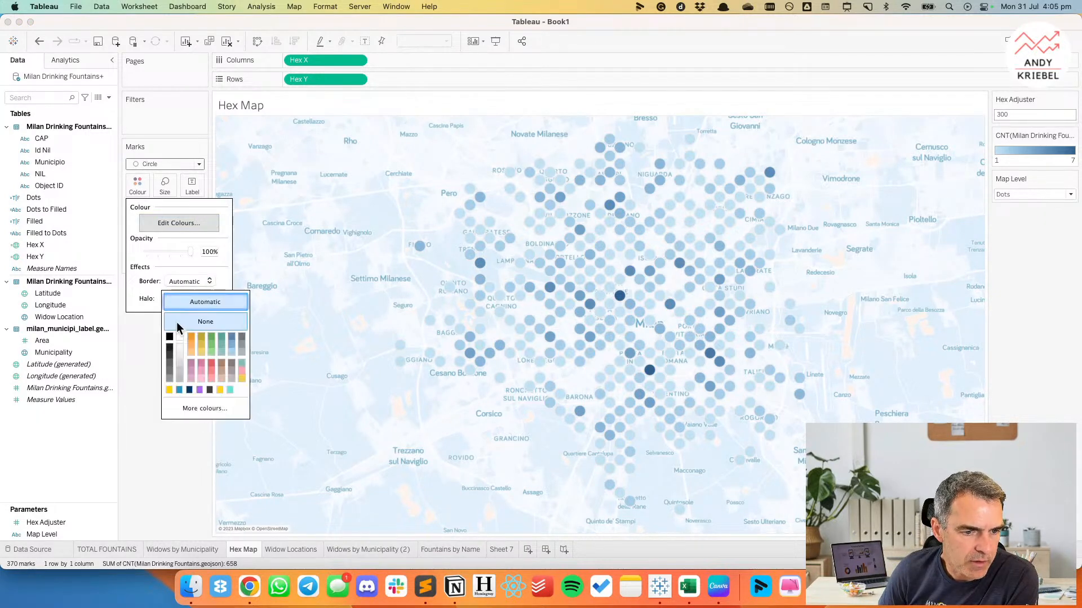
click(170, 370)
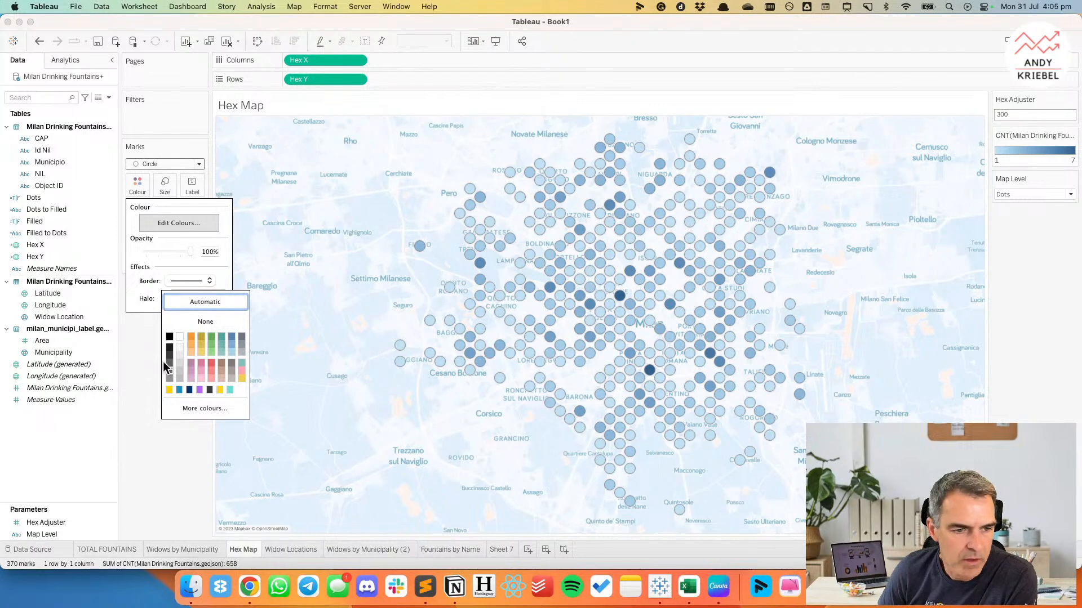
click(180, 376)
click(169, 336)
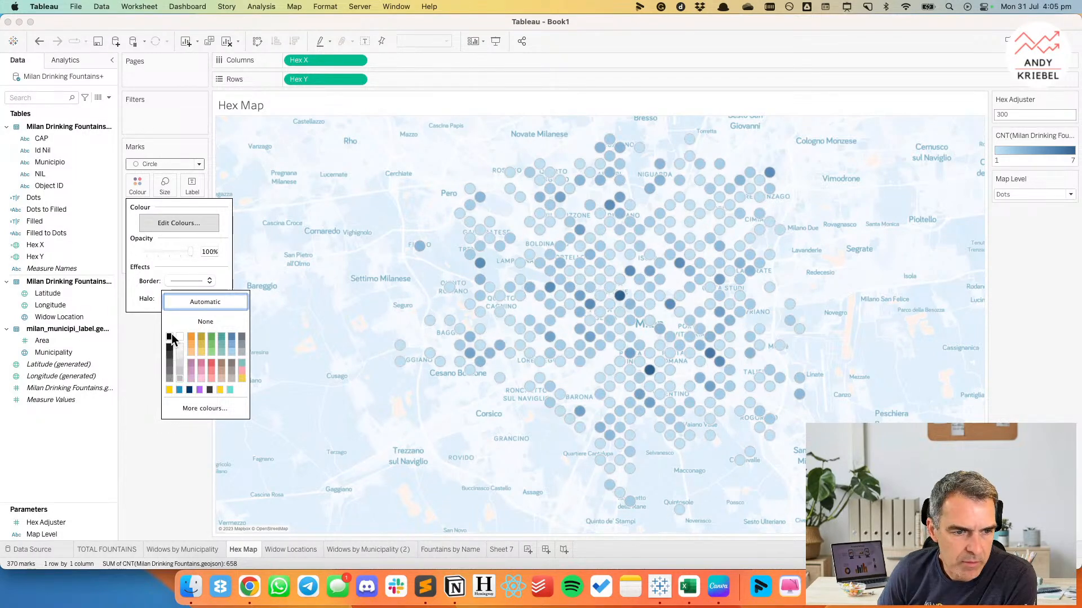
Apply the Purple colour palette to the fountain count on the Hex Map.
click(140, 333)
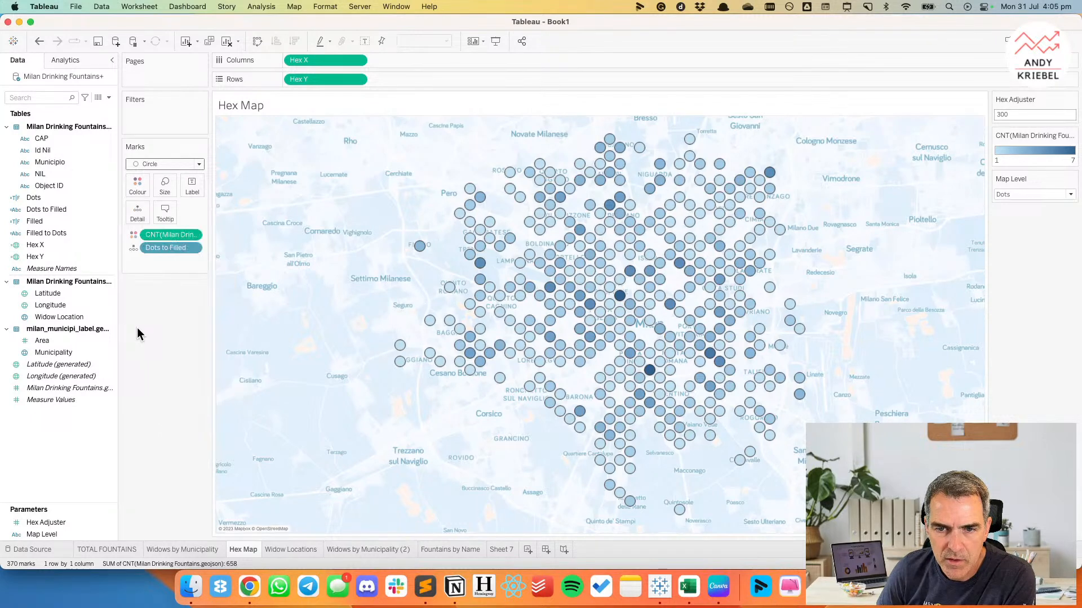
double_click(1015, 158)
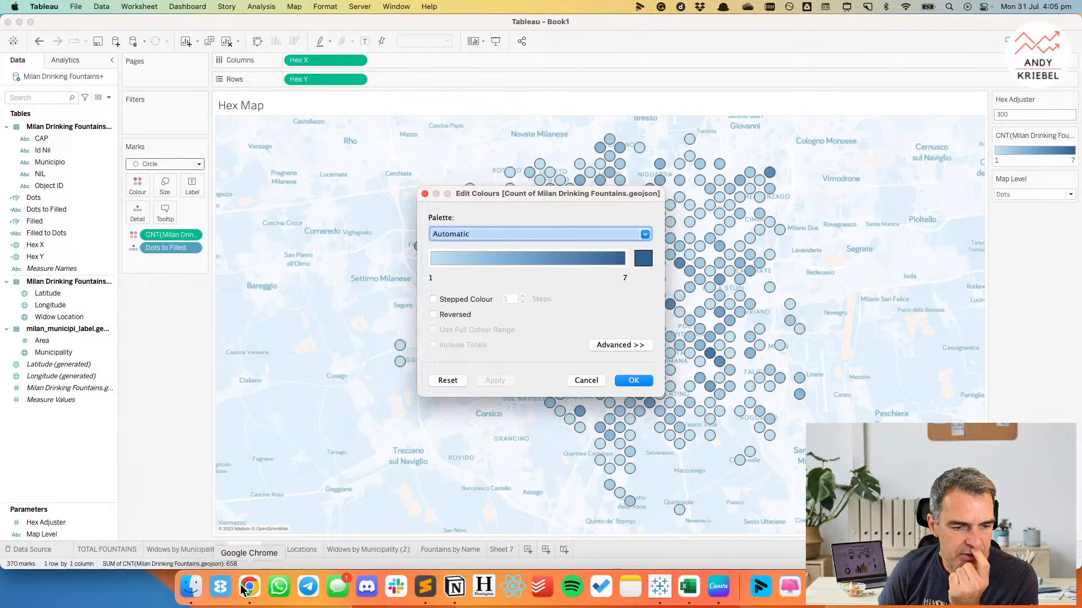
click(458, 233)
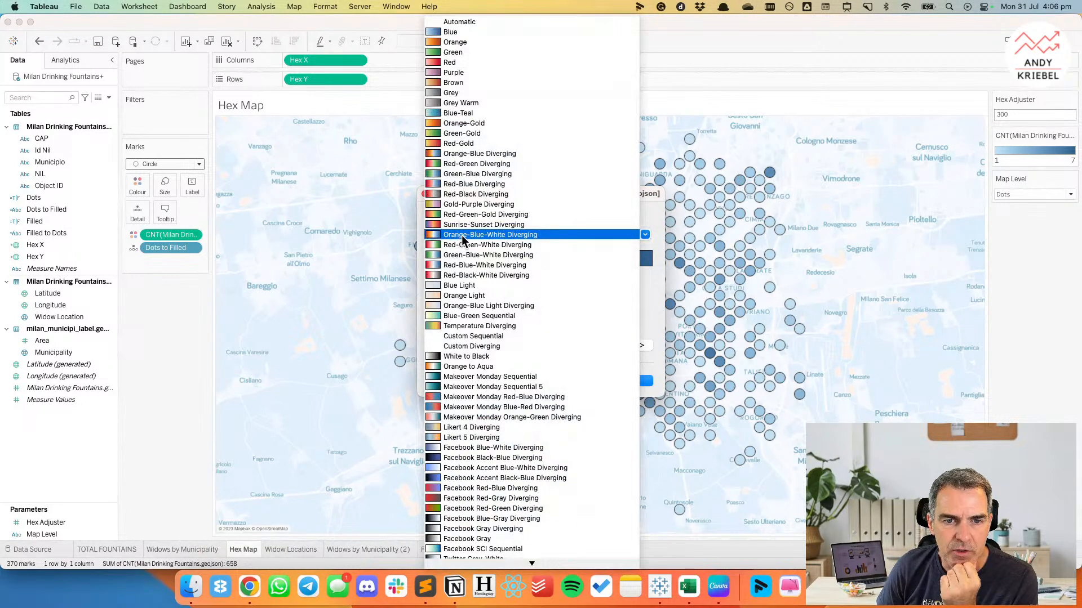
click(468, 72)
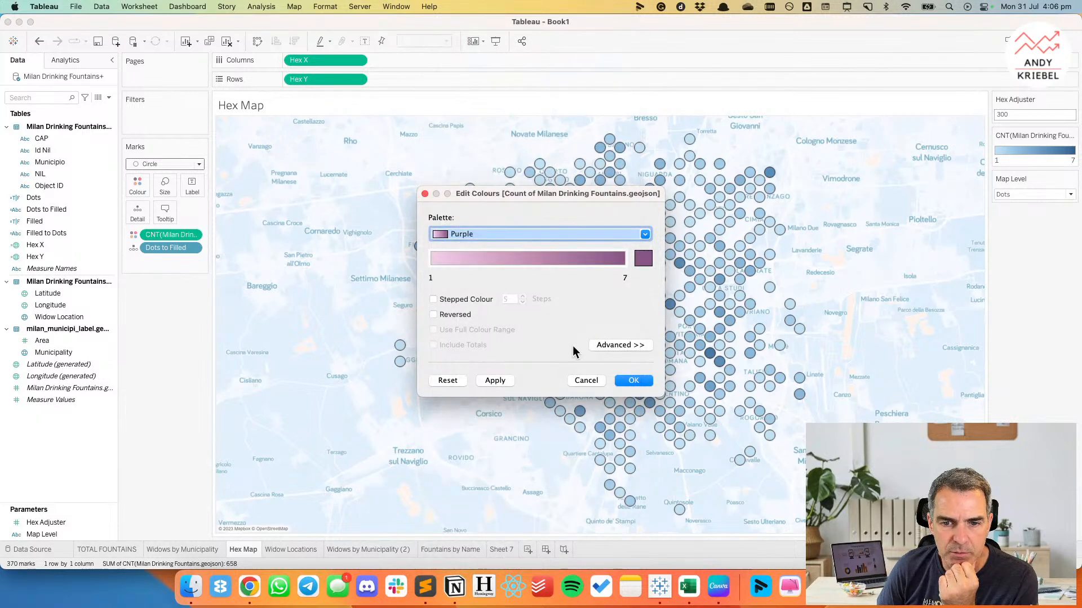
click(493, 381)
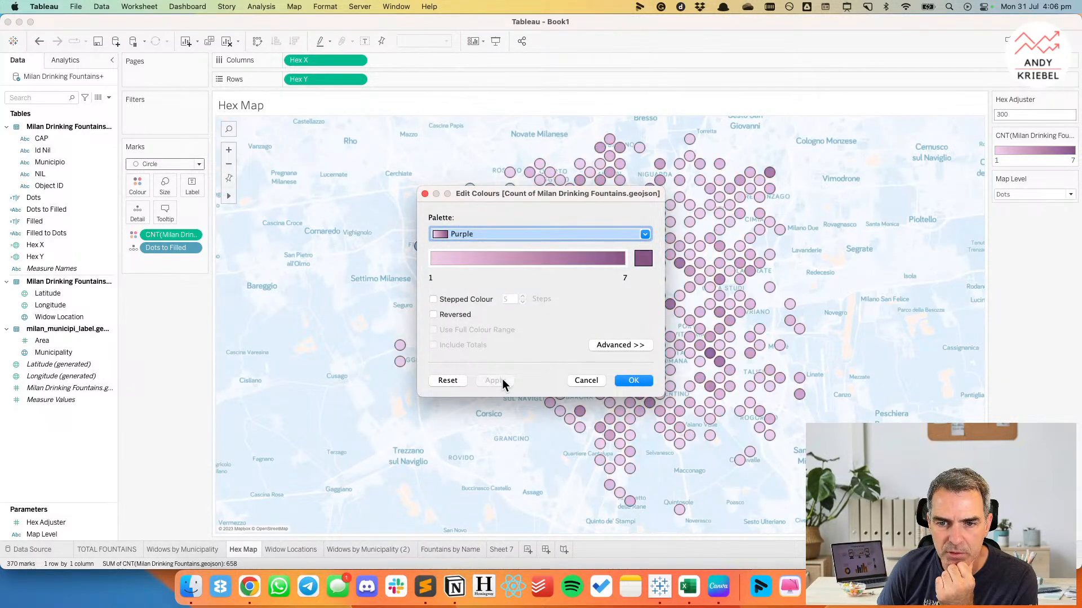
click(634, 381)
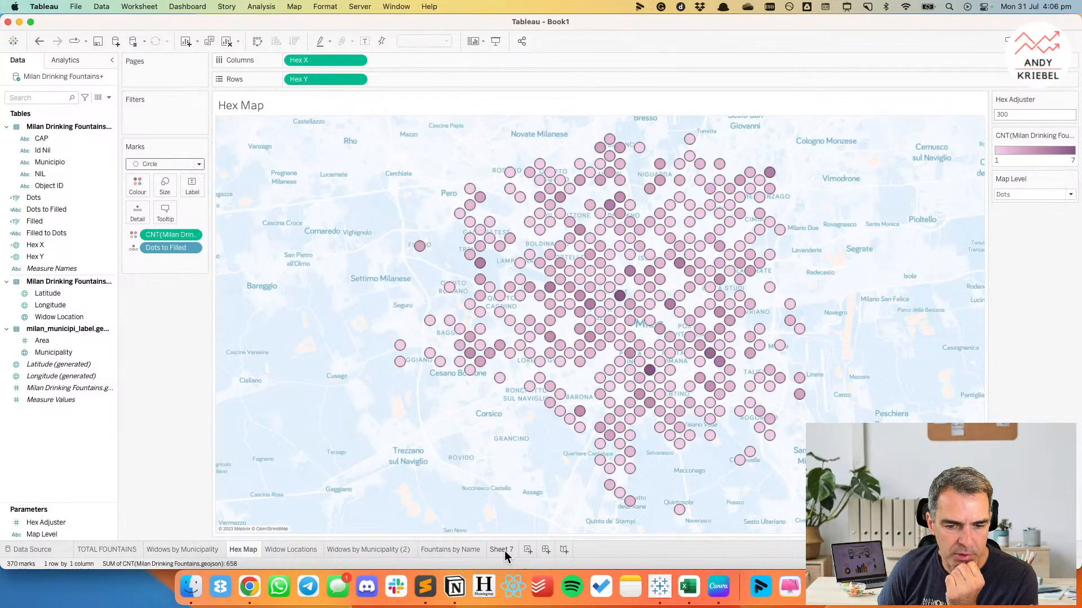
Go to the Widows by Municipality (2) sheet and colour its bars by Municipio.
click(501, 550)
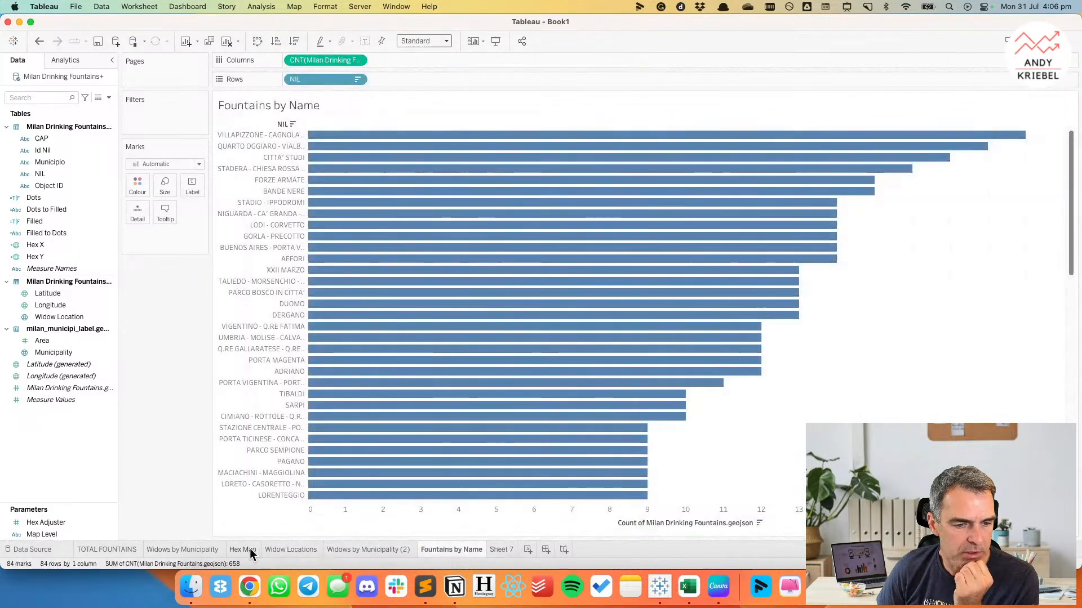
click(249, 549)
click(291, 550)
click(204, 549)
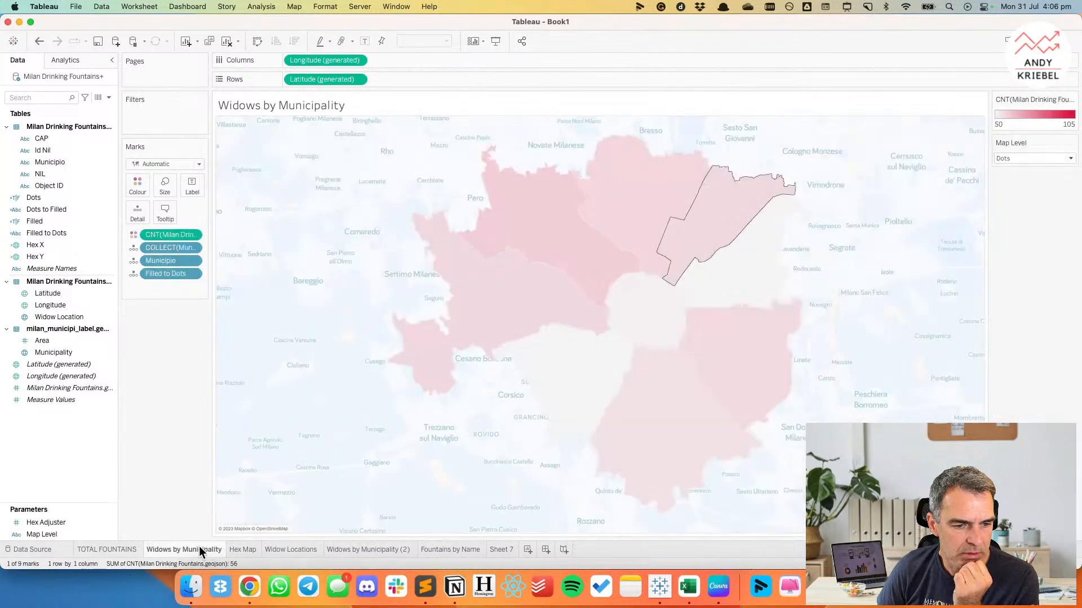
click(360, 550)
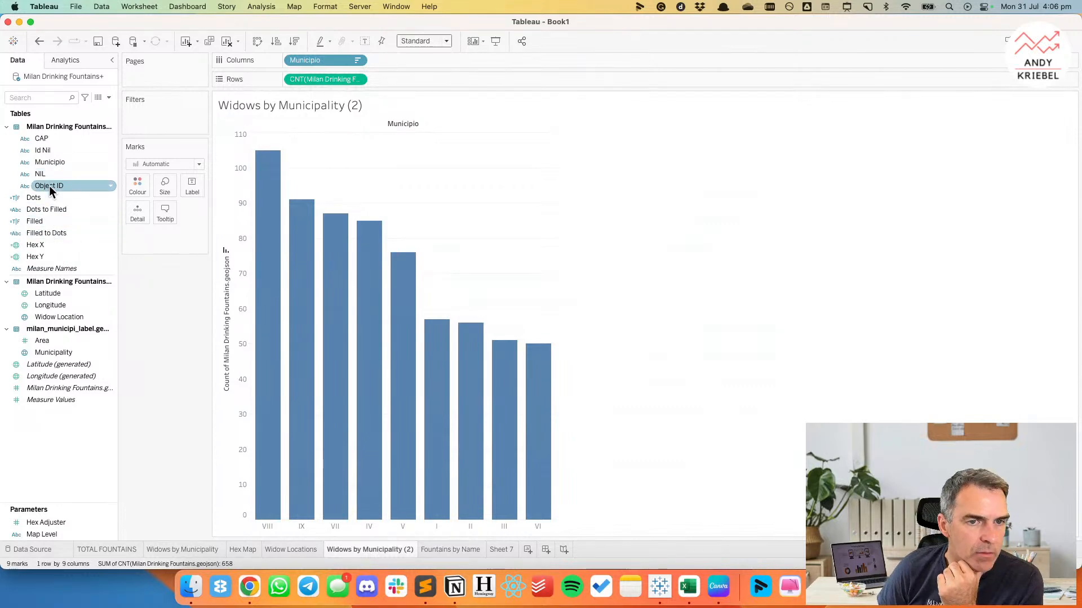
drag(54, 162, 137, 186)
Edit the Municipio colours, choosing the Lightning Dark palette and assigning its dark purple to municipality I.
double_click(1030, 175)
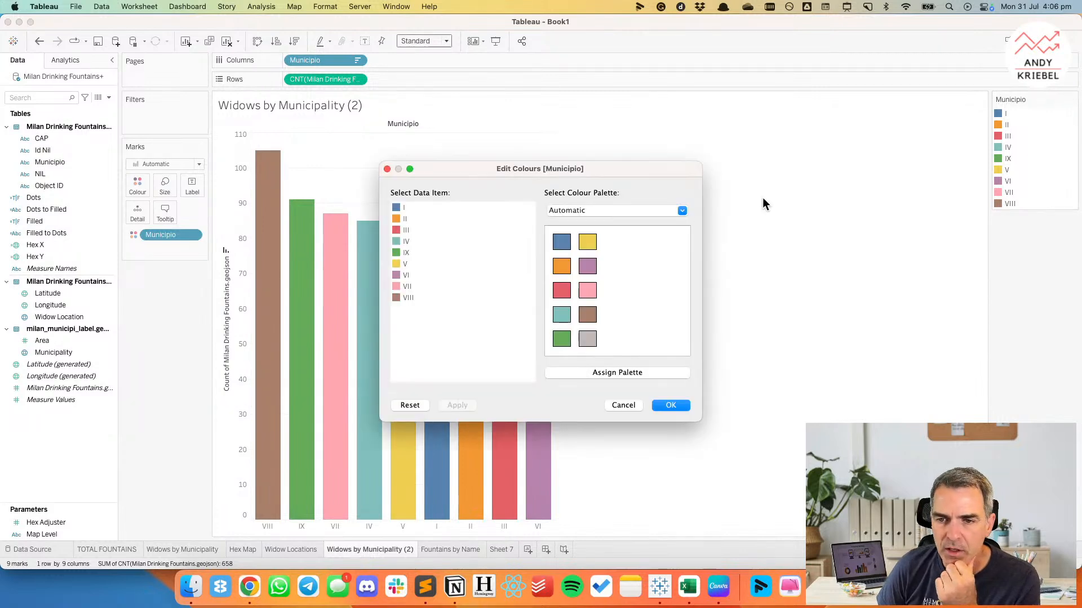
click(603, 208)
scroll(606, 404, down, 3)
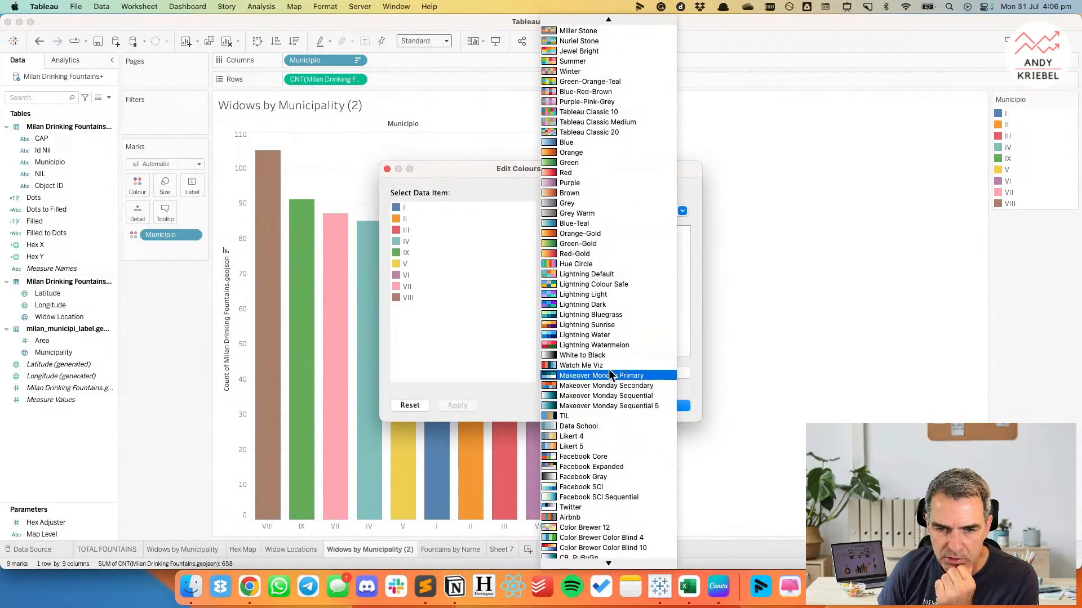
click(600, 306)
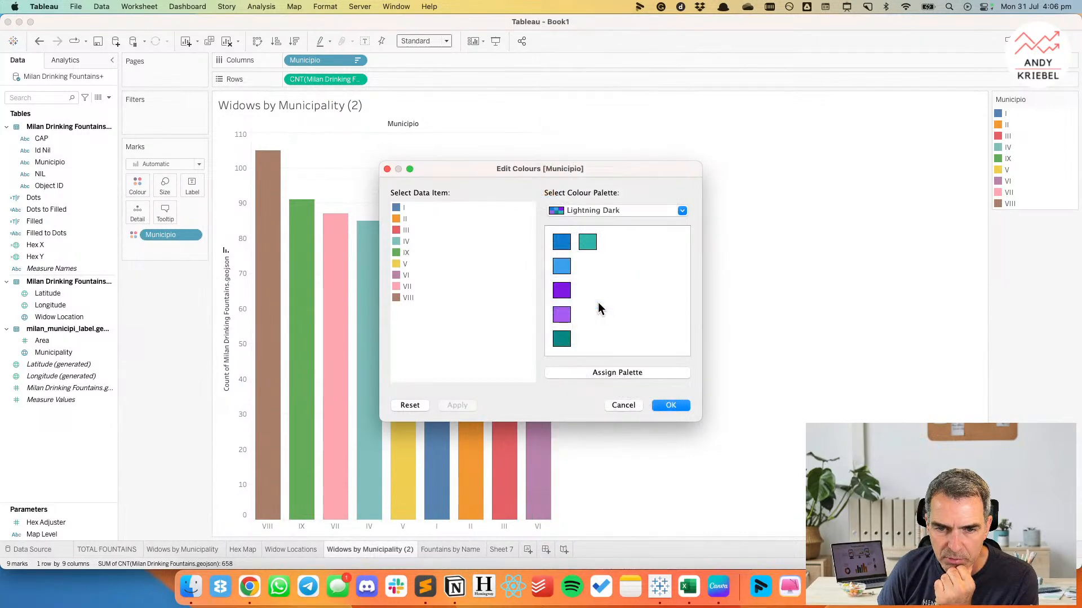
click(398, 208)
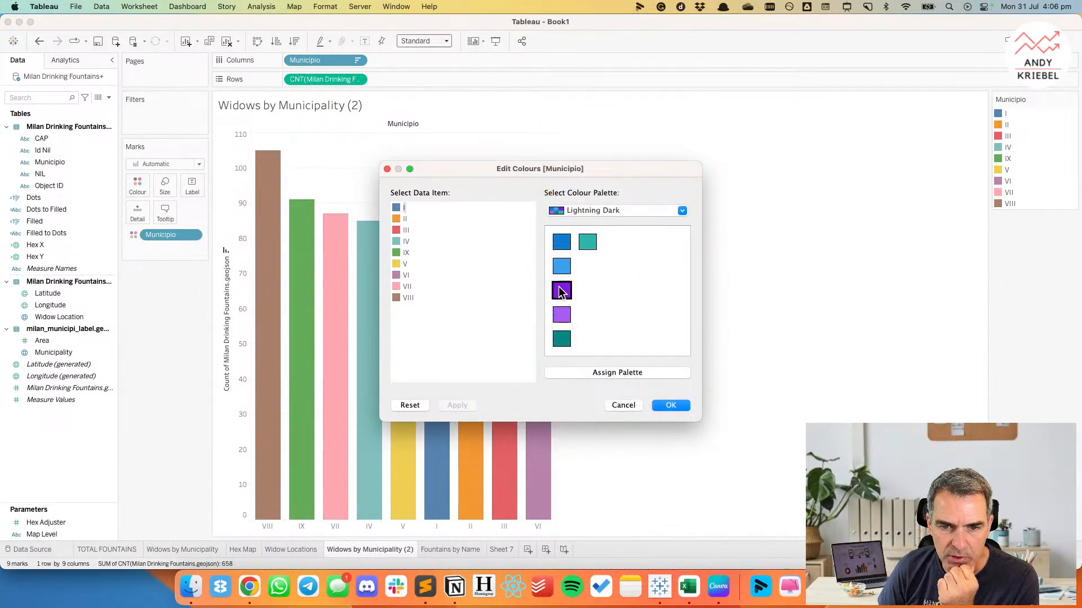
click(562, 291)
Store municipality I's purple as a custom colour swatch in the colour picker and accept the colour.
double_click(397, 208)
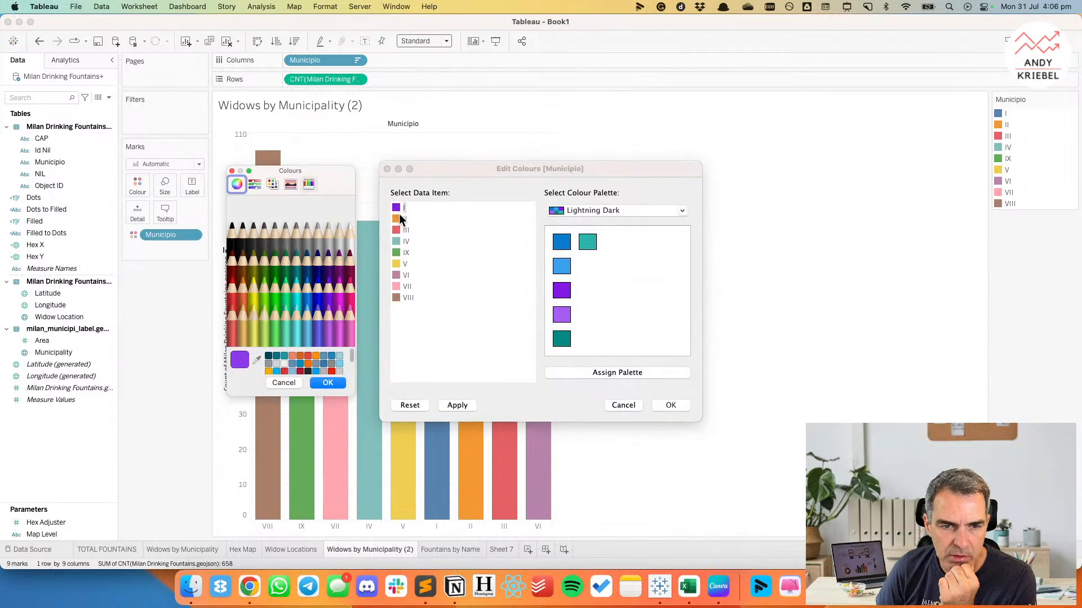
scroll(330, 366, down, 10)
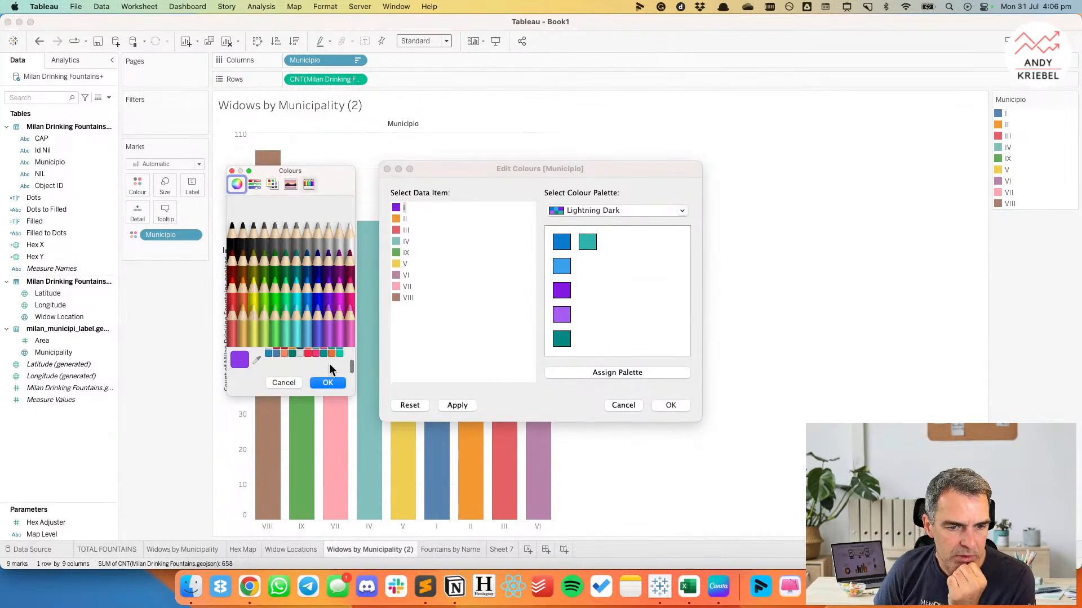
drag(235, 362, 271, 372)
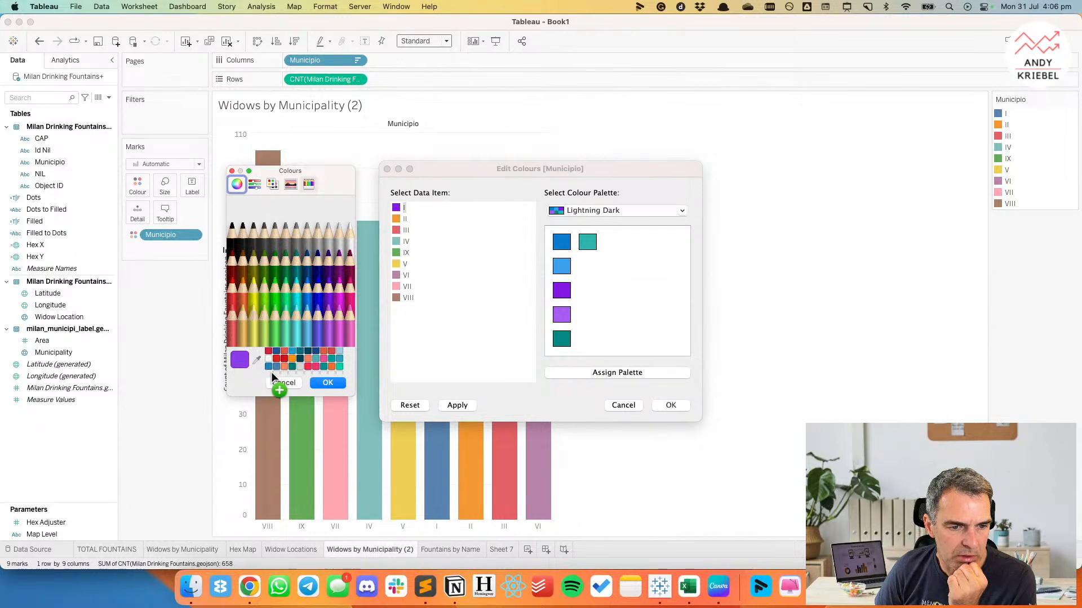
click(325, 382)
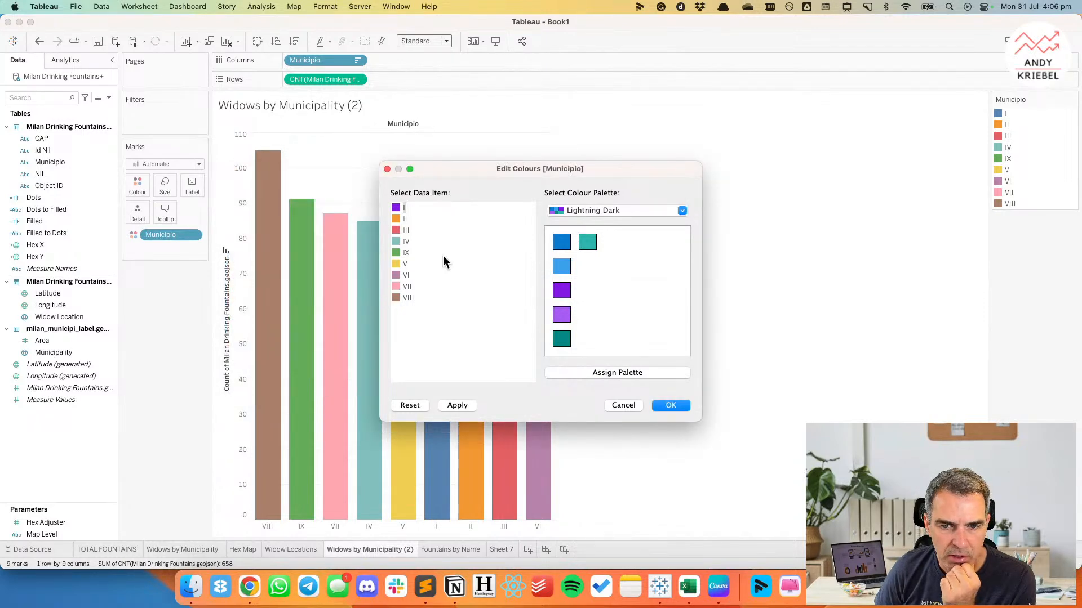
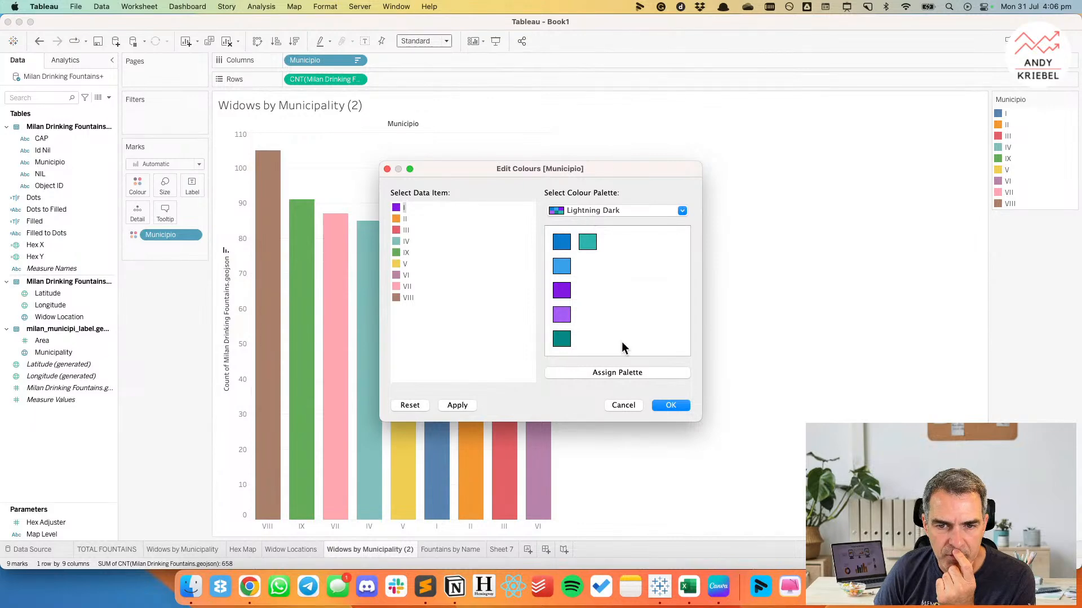
Accept the Municipio colours, and recolour the Hex Map's fountain count as a custom sequential range using the stored purple swatch.
click(670, 406)
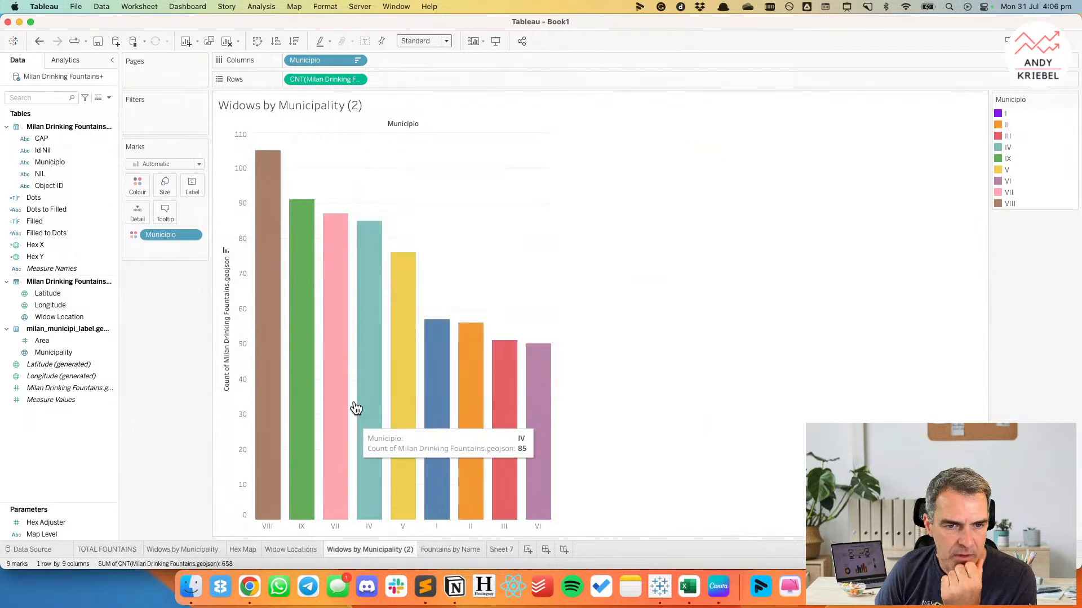
click(245, 550)
double_click(1010, 157)
click(643, 258)
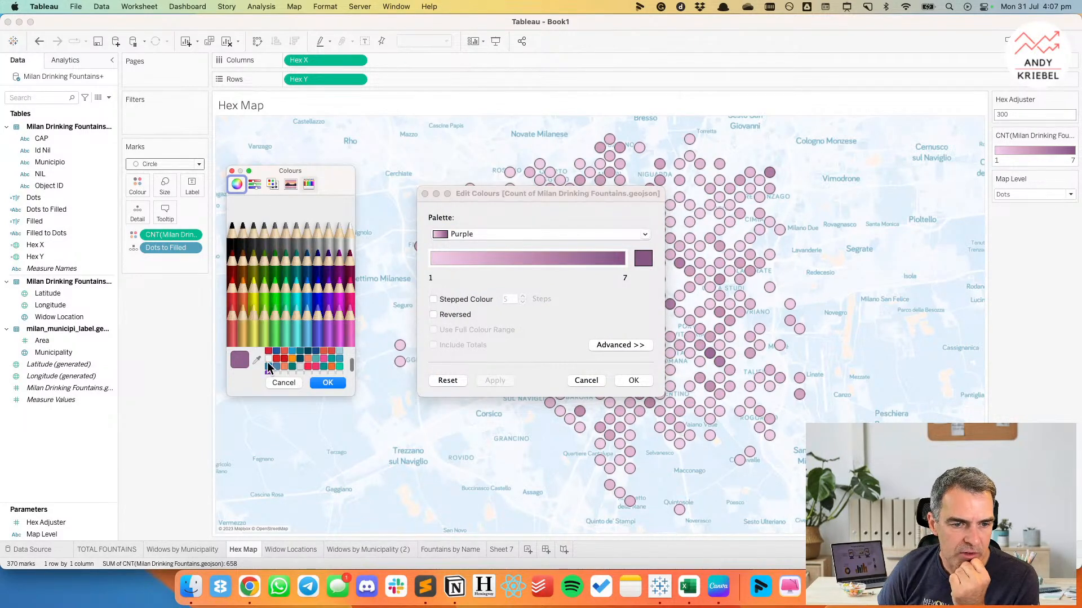
click(268, 373)
click(329, 383)
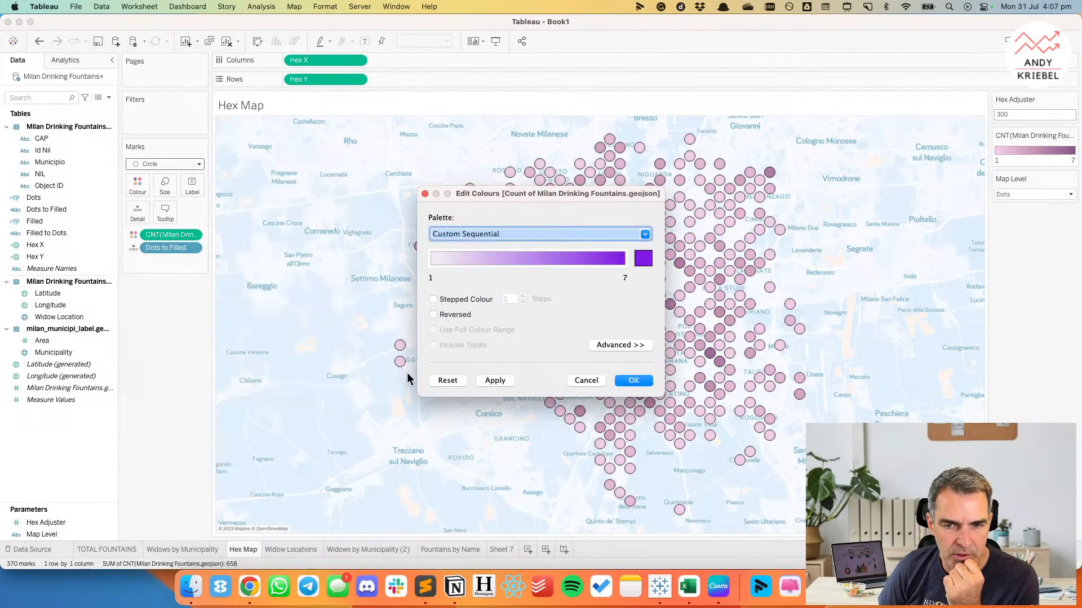
click(646, 381)
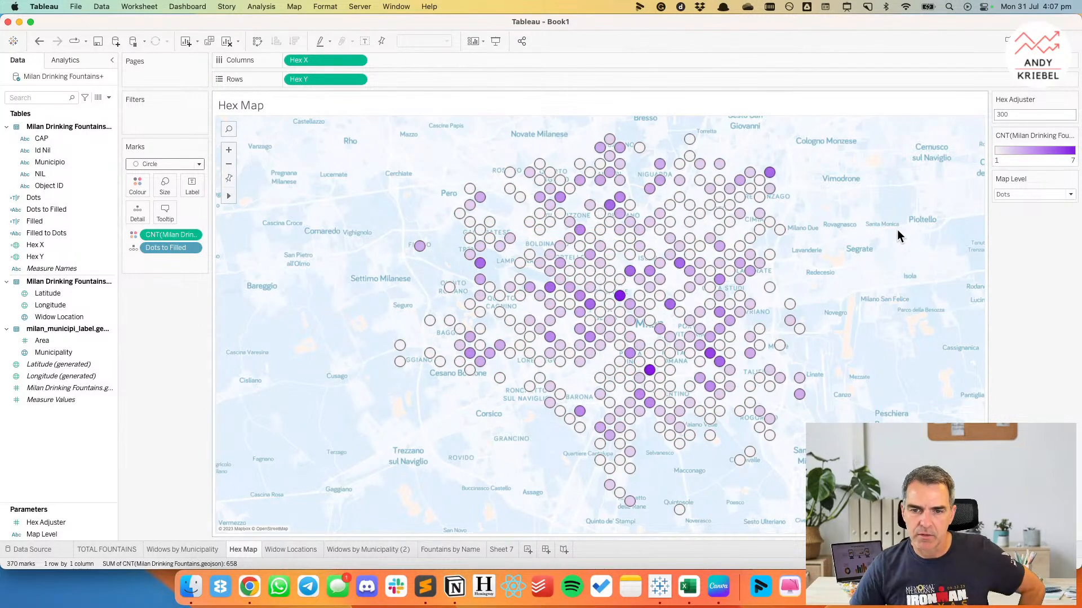
Set the Hex Adjuster parameter to 200 on the Hex Map.
click(1046, 115)
text(200)
key(Return)
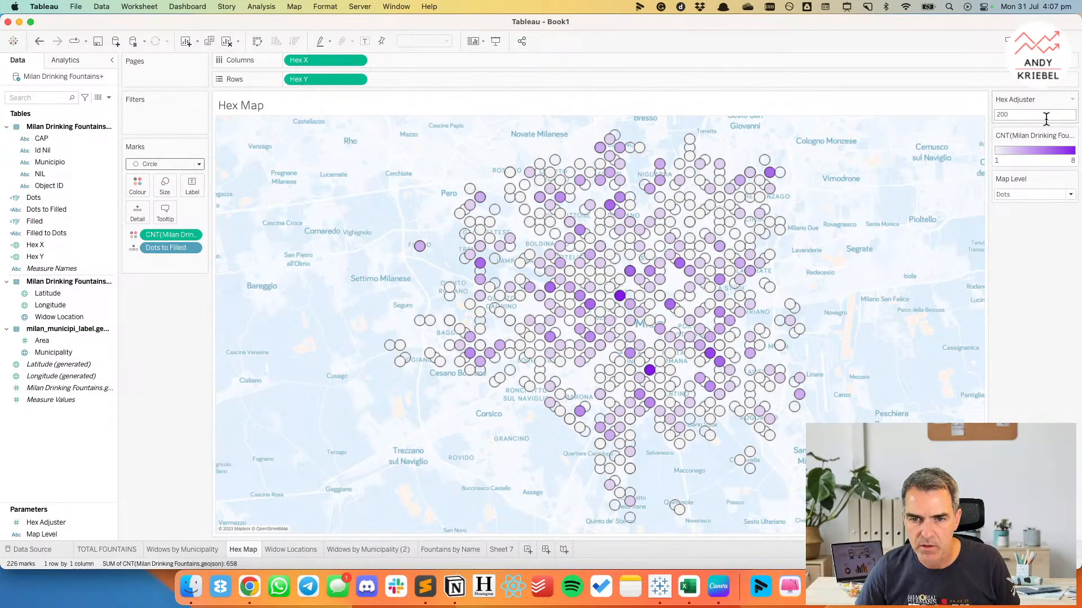
click(164, 185)
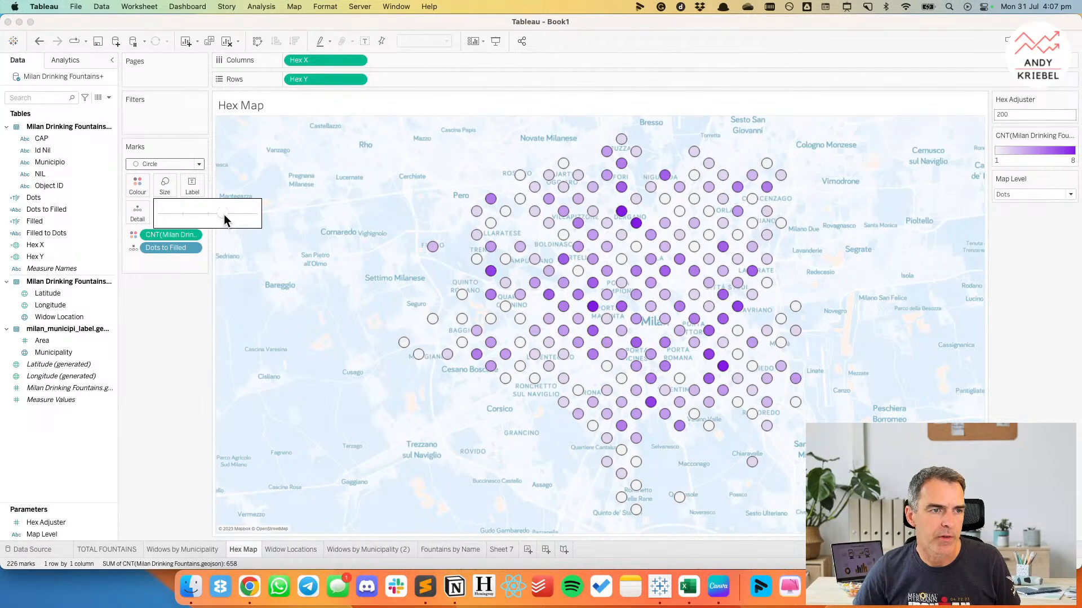
drag(229, 212, 172, 218)
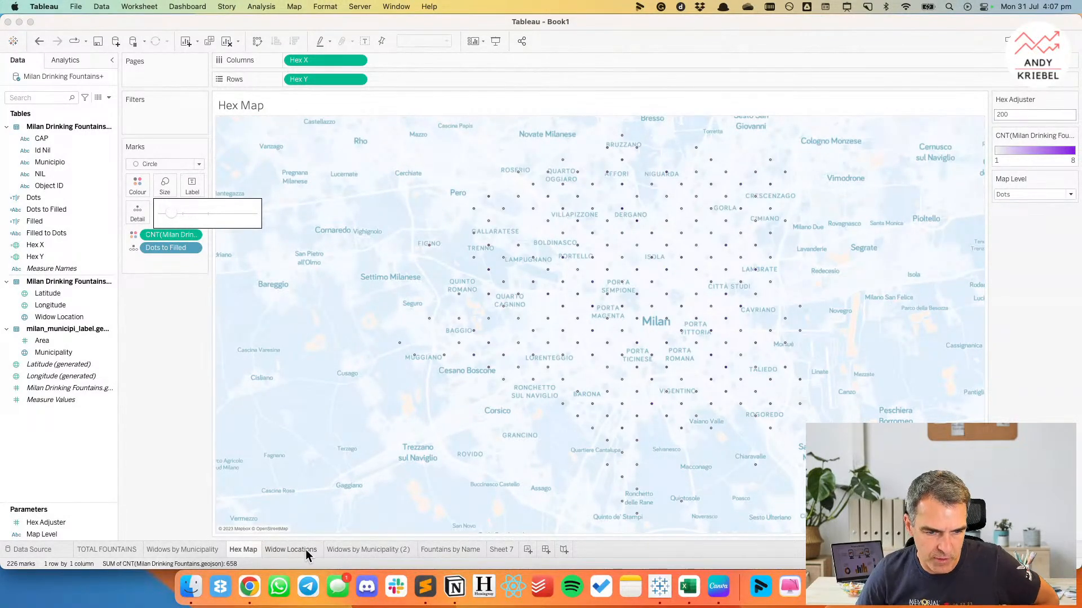
click(370, 550)
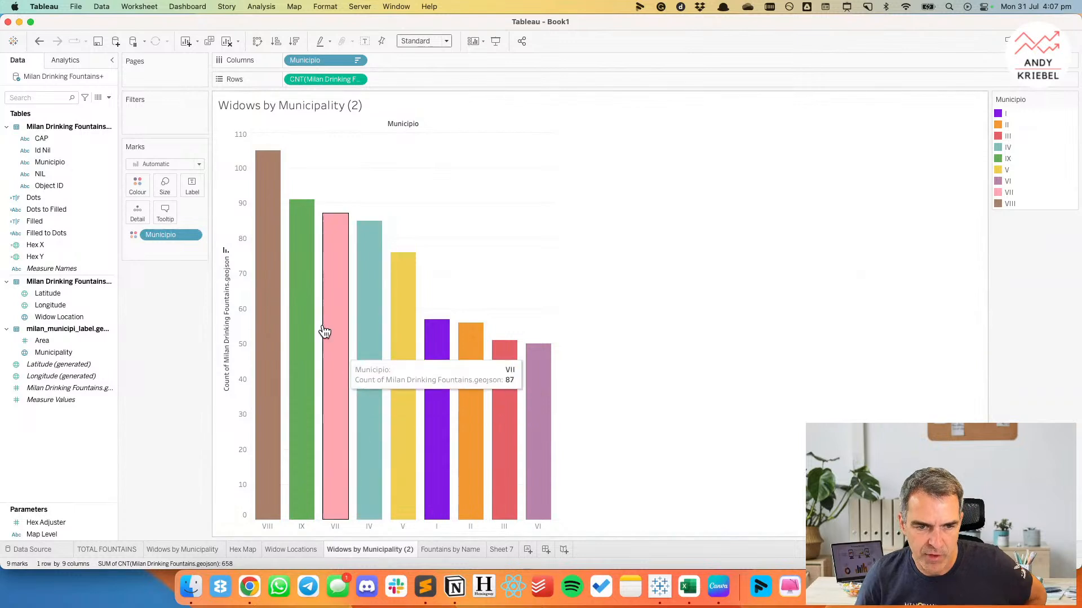
click(165, 187)
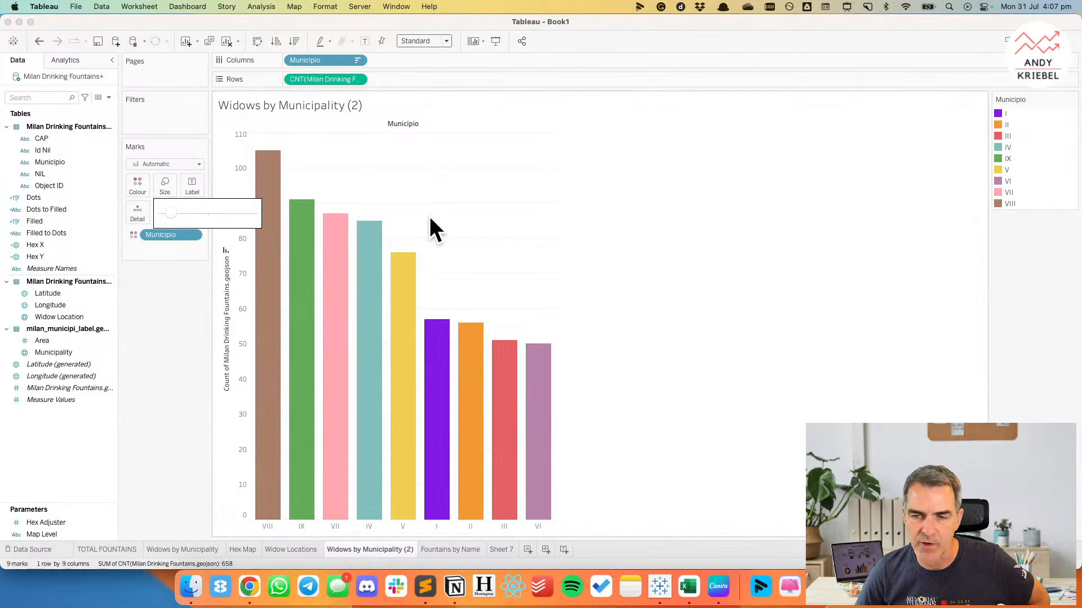
click(167, 212)
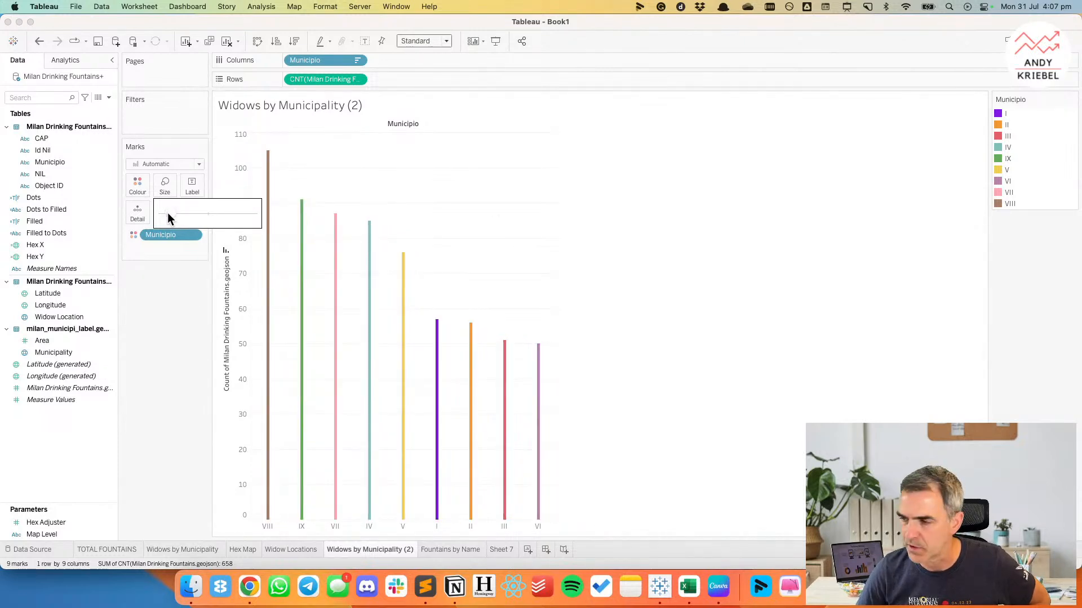
click(39, 41)
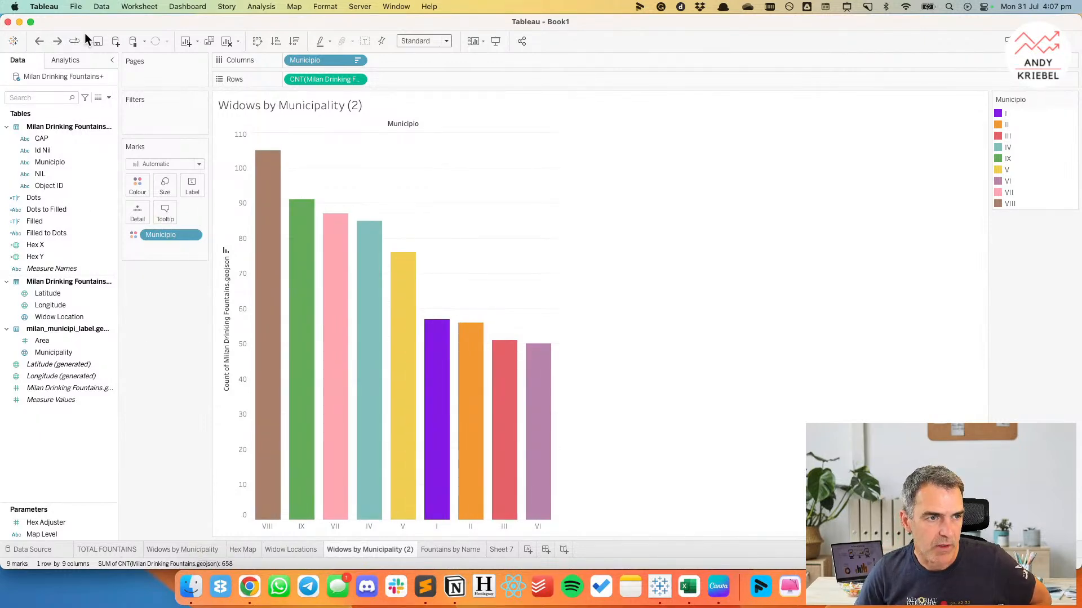
click(39, 41)
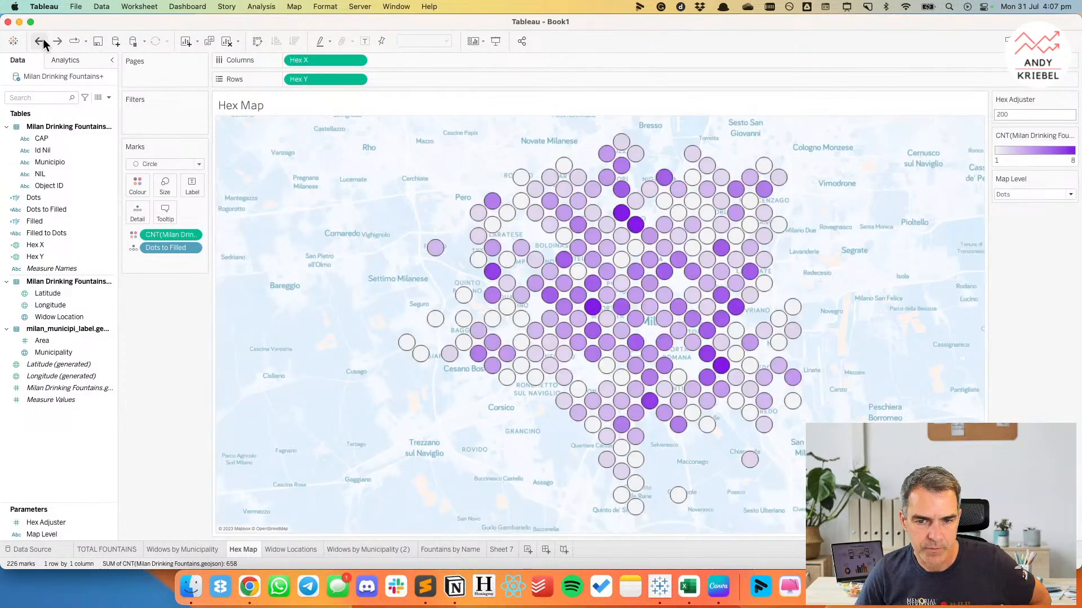
Adjust the size of the Hex Map's circles so that neighbouring circles almost touch.
click(166, 186)
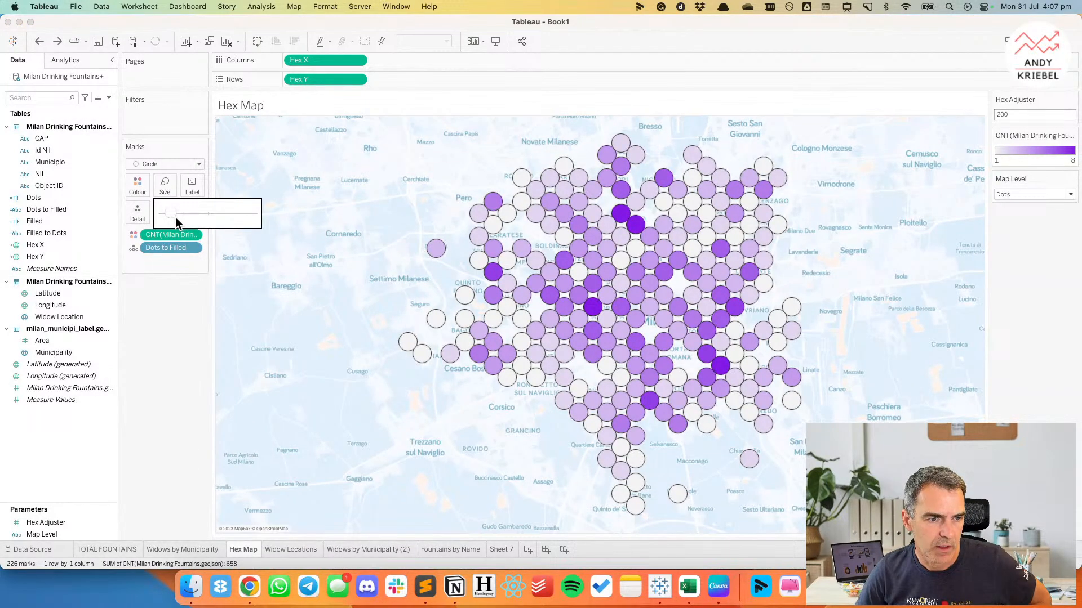
click(169, 215)
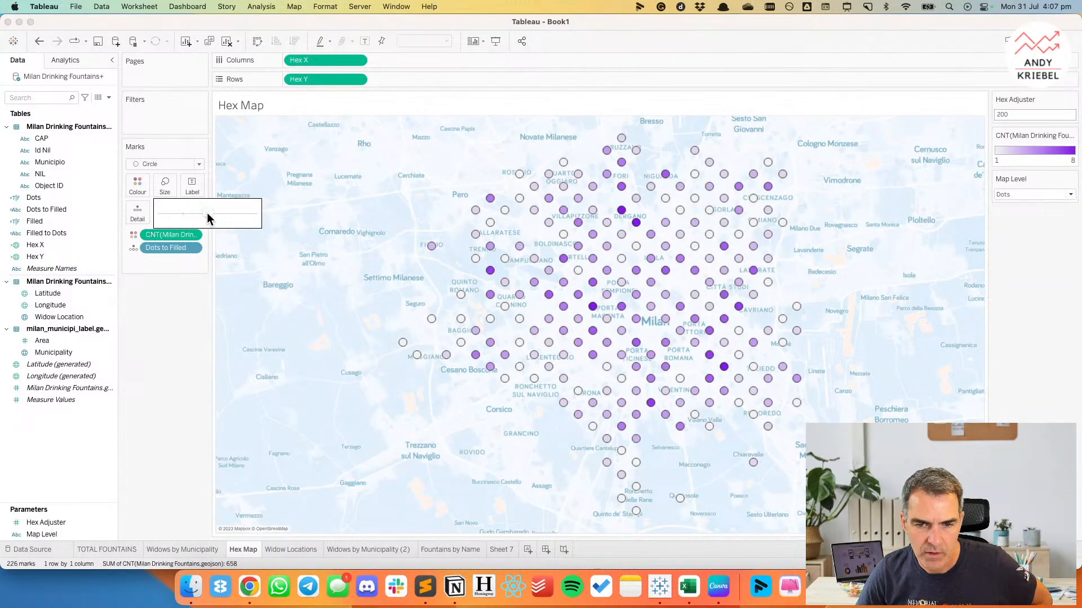
drag(207, 213, 214, 213)
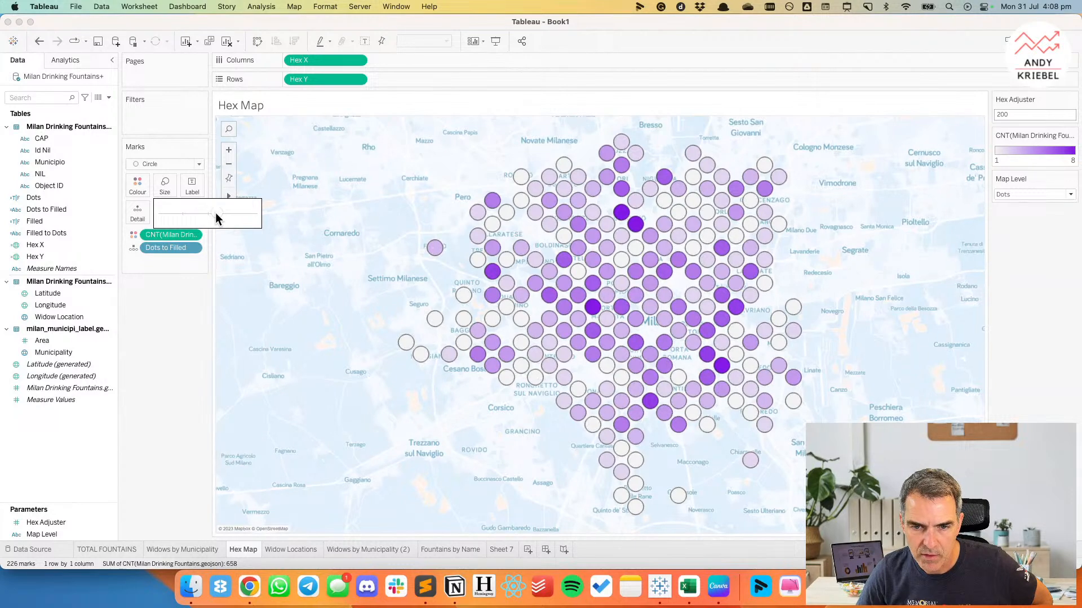
Give the Hex Map's circles a light purple border using the recent colour swatch.
click(139, 186)
click(185, 281)
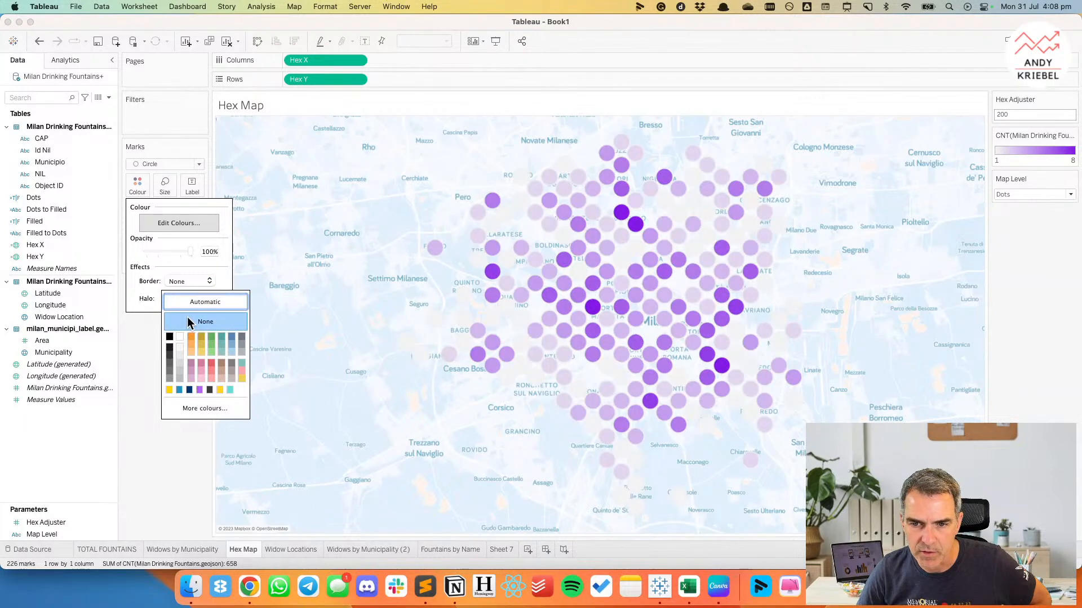
click(200, 391)
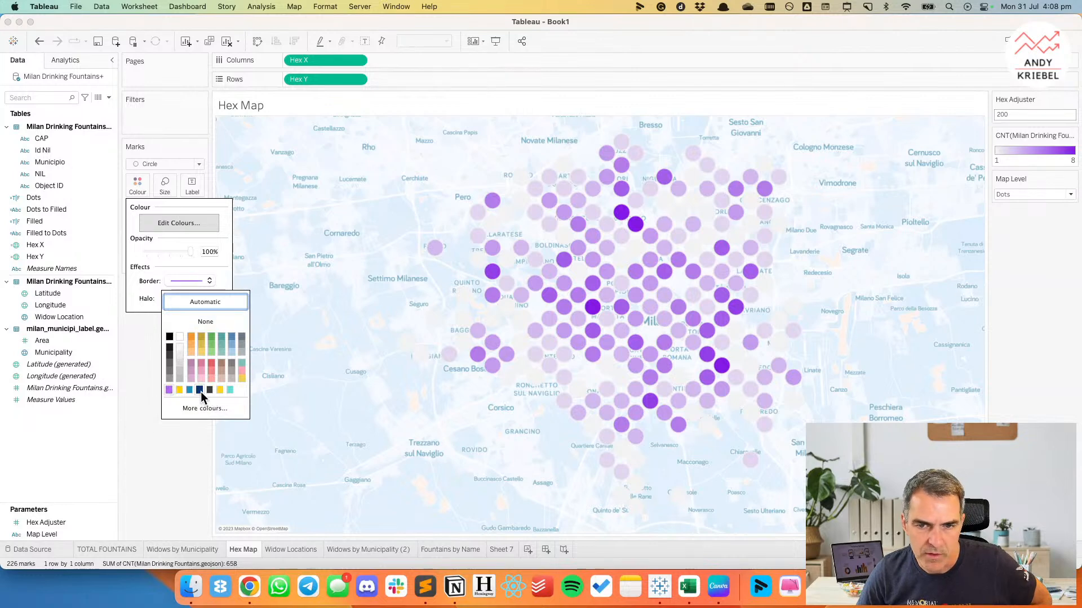
click(131, 386)
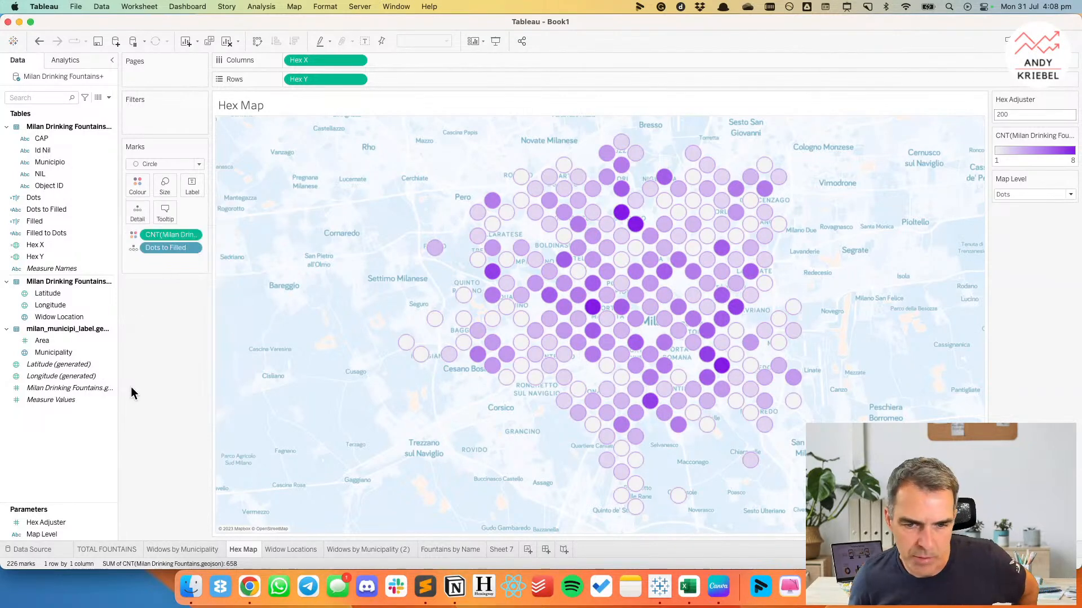
Recolour the fountain count on the Widows by Municipality map with the same vivid purple sequential range as the Hex Map.
click(182, 550)
double_click(1029, 127)
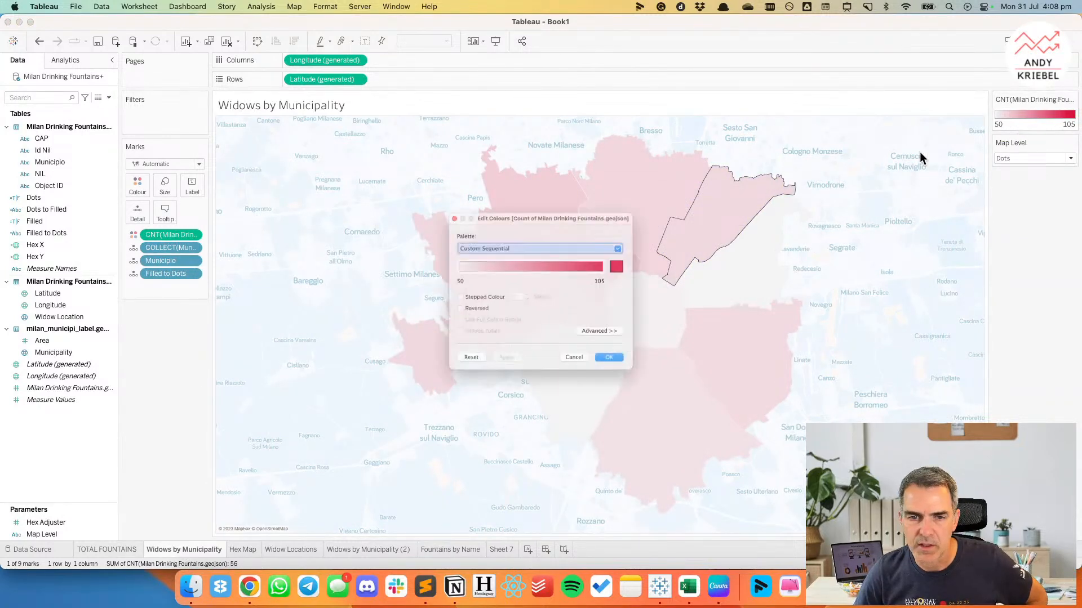
click(509, 234)
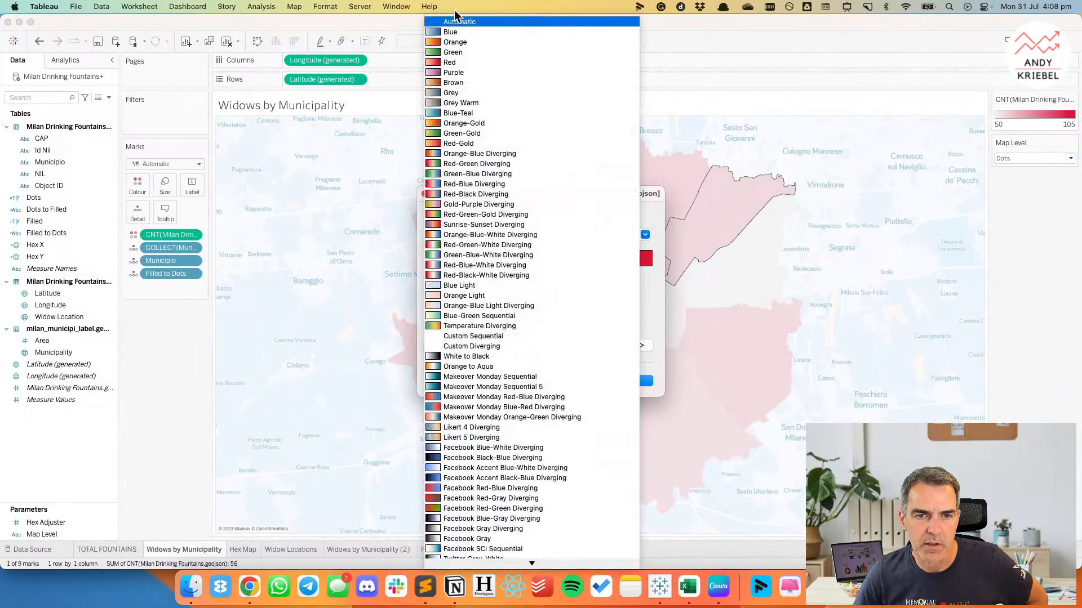
scroll(480, 295, down, 10)
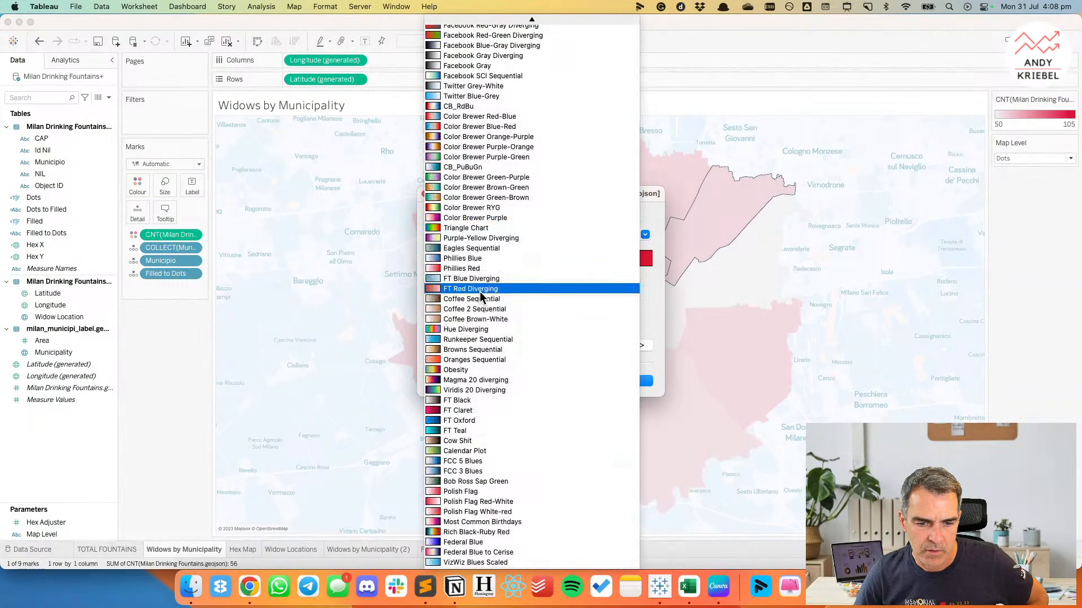
scroll(479, 292, up, 10)
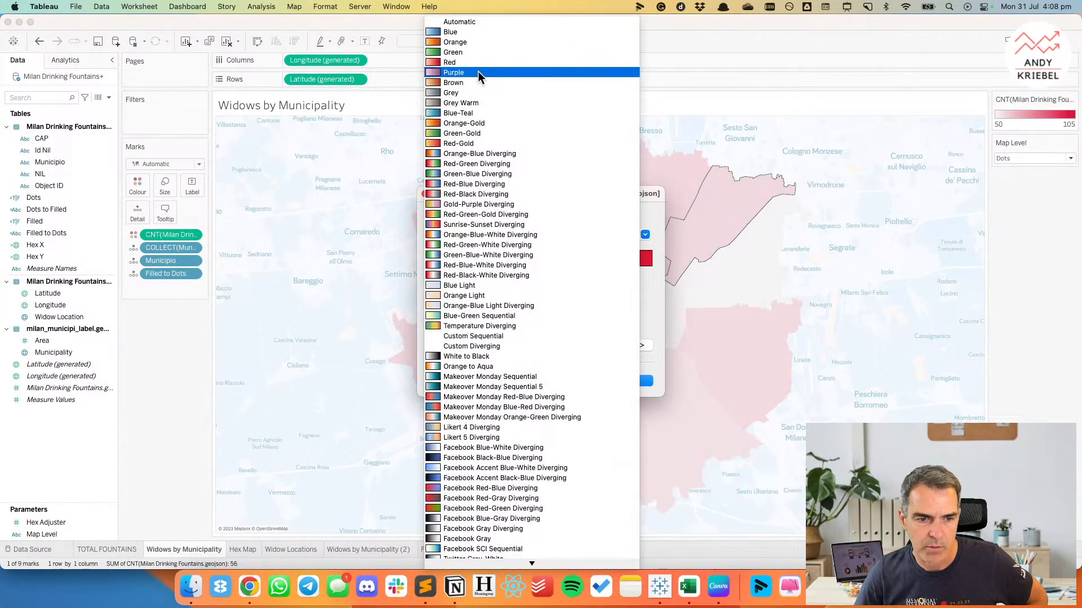
click(478, 73)
click(646, 379)
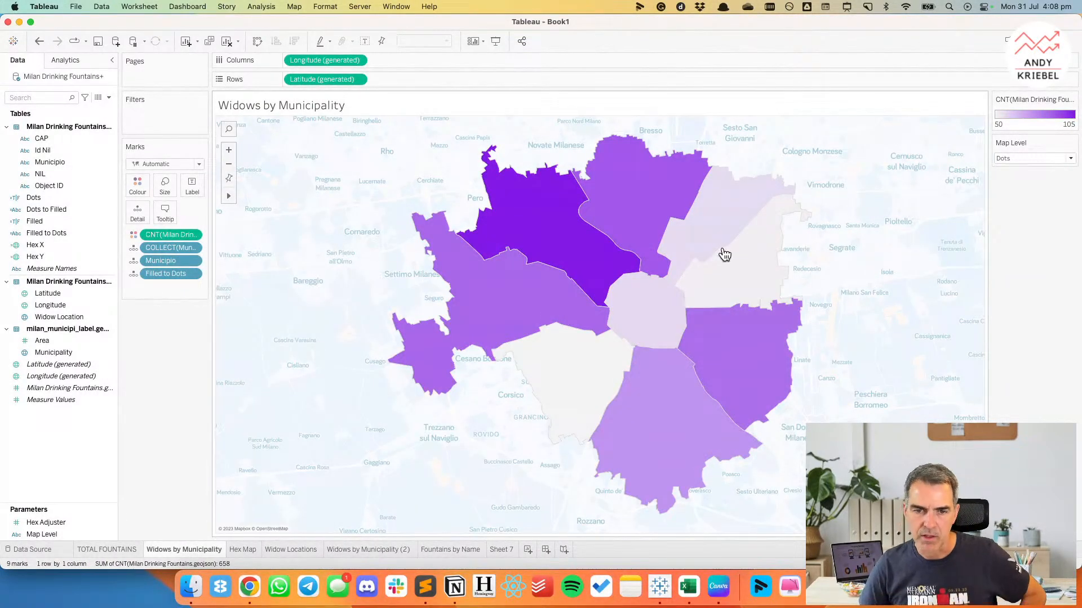
Set the Widows by Municipality map's opacity to 76% and give the municipality shapes a light purple border.
click(137, 184)
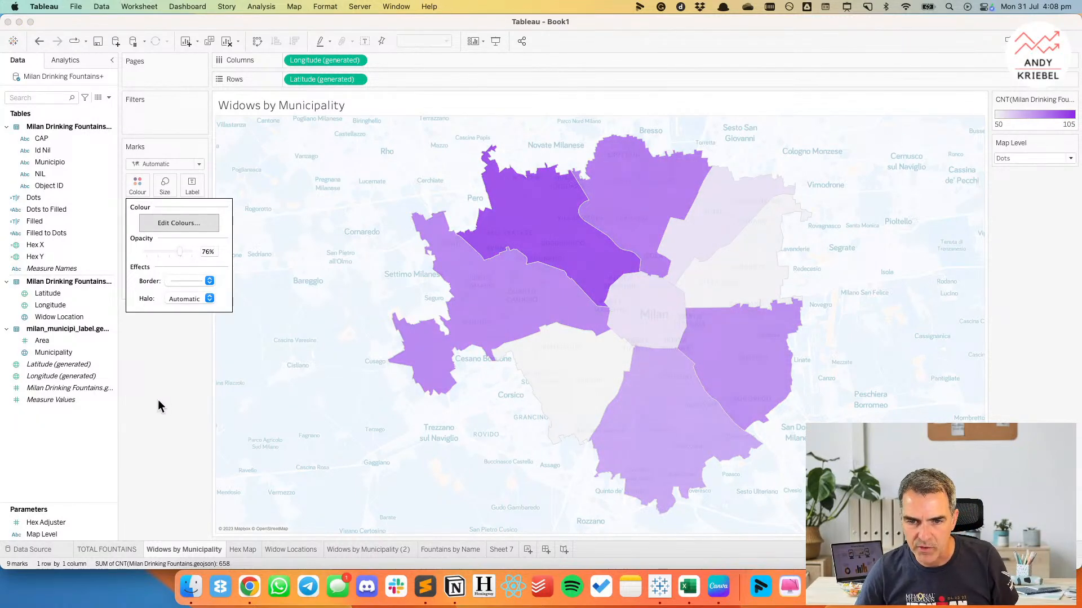
click(136, 188)
click(136, 187)
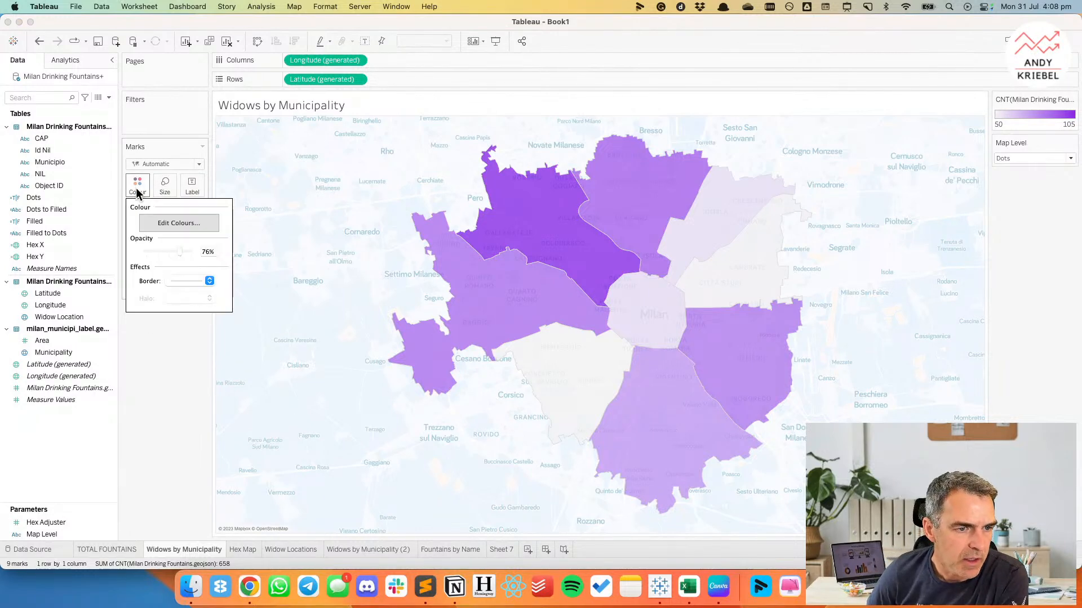
click(182, 300)
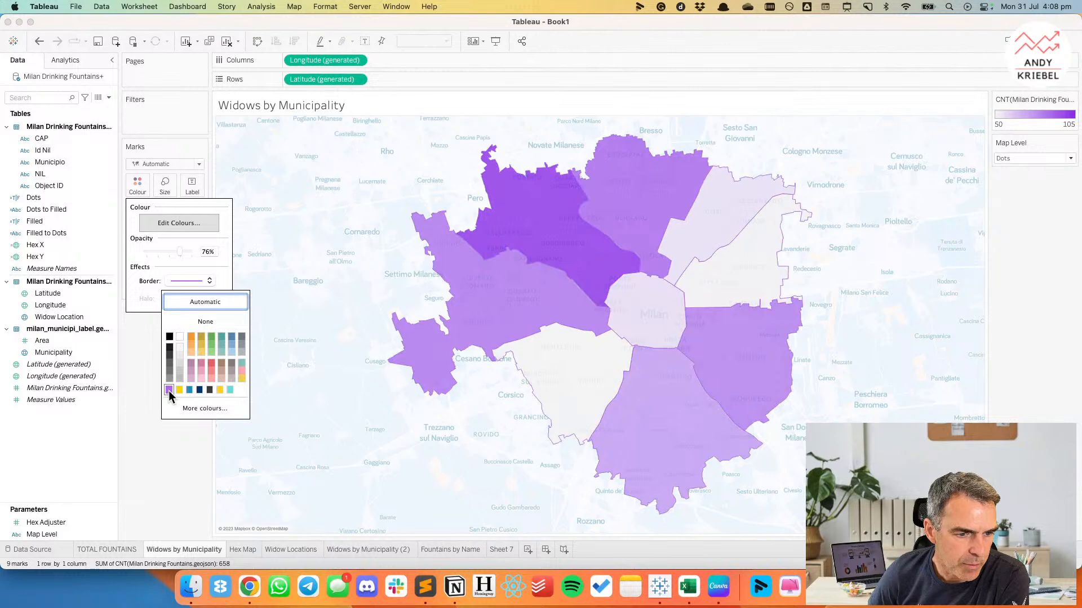
click(164, 458)
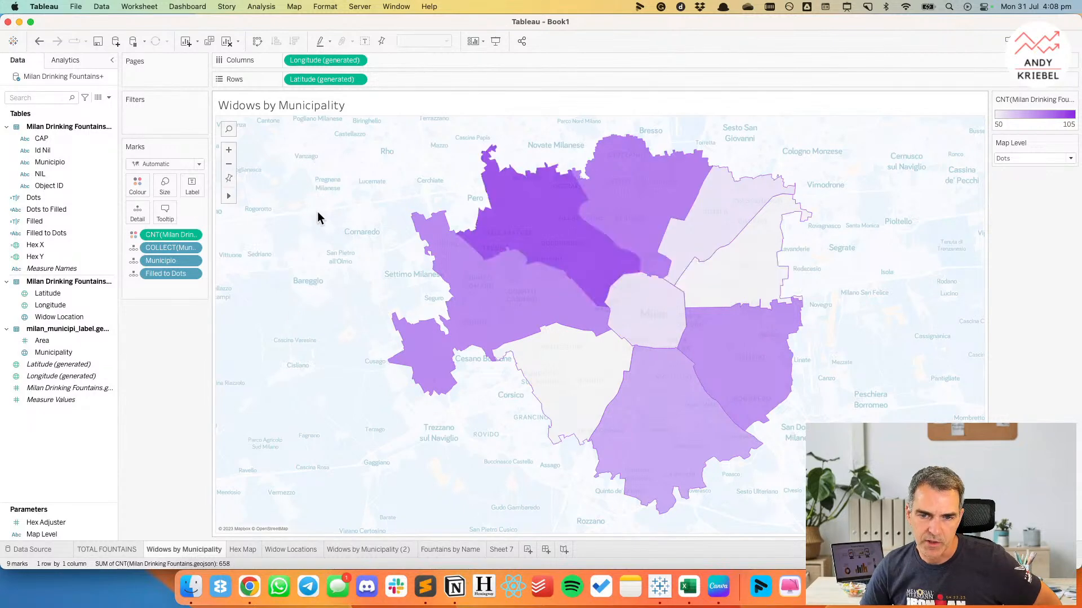
Format the Widows by Municipality sheet's borders, setting the row and column divider panes to None.
right_click(335, 269)
click(367, 313)
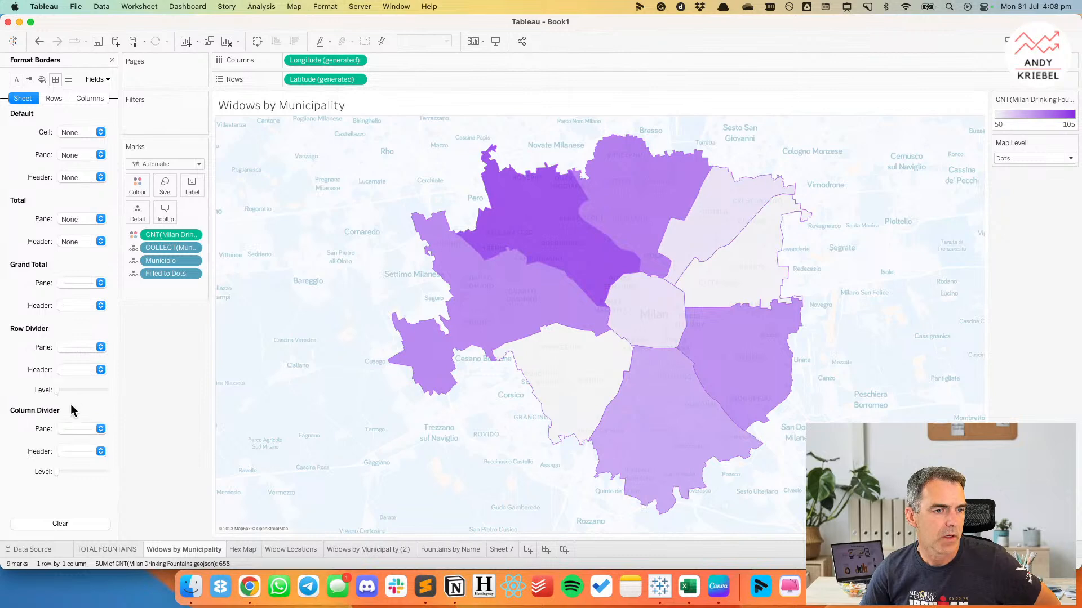
click(78, 350)
click(82, 364)
click(66, 427)
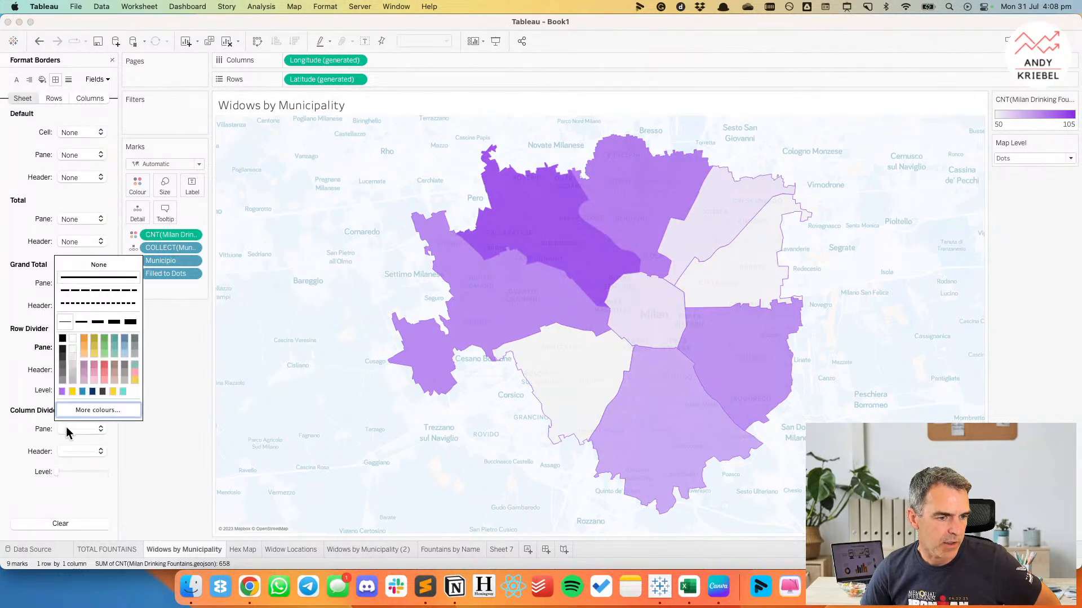
click(90, 265)
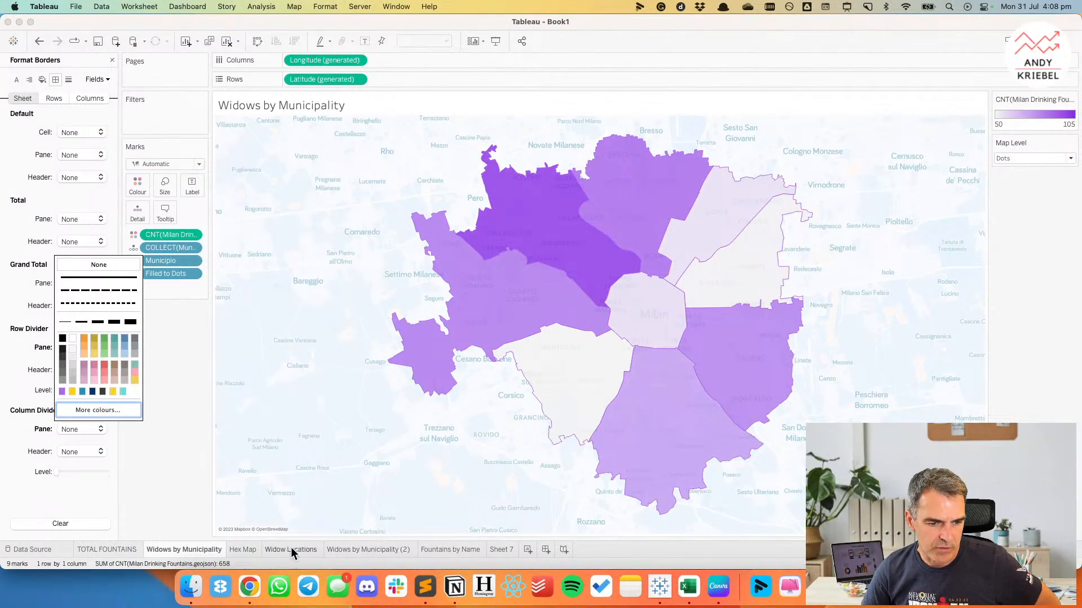
Set the row and column divider panes to None on the Hex Map sheet.
click(244, 550)
click(81, 349)
click(83, 367)
click(65, 429)
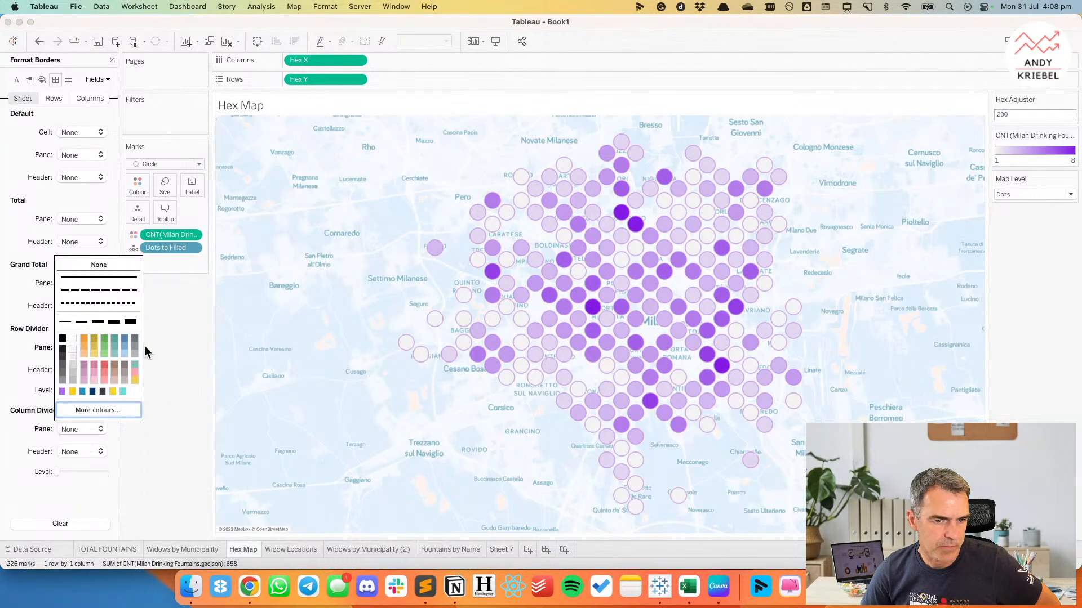
click(87, 265)
On Widows by Municipality (2), remove Municipio from the bar colouring and make all bars light purple.
click(379, 548)
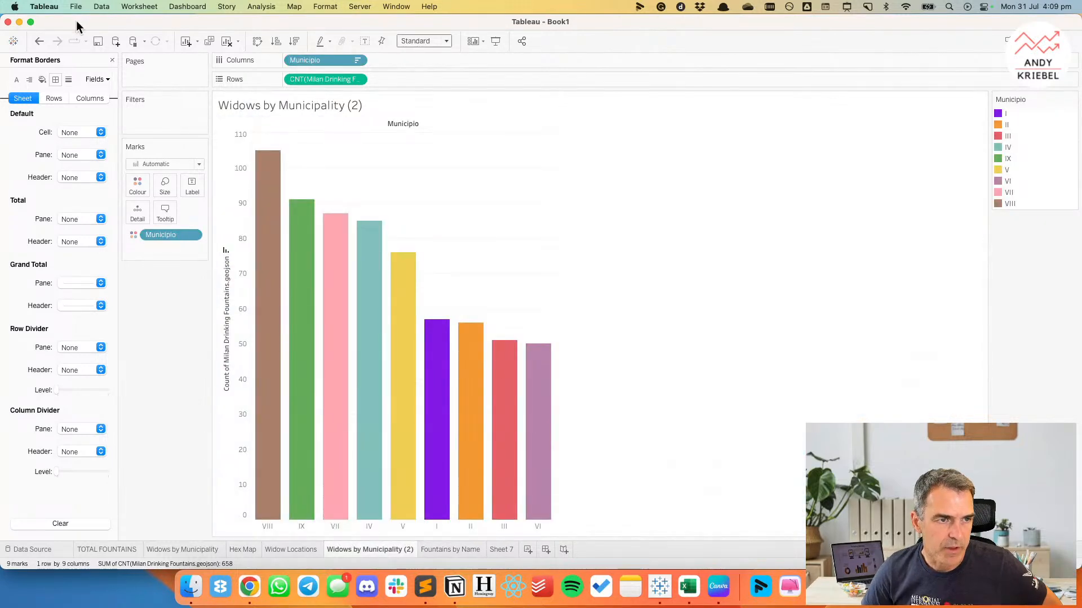
drag(163, 235, 160, 293)
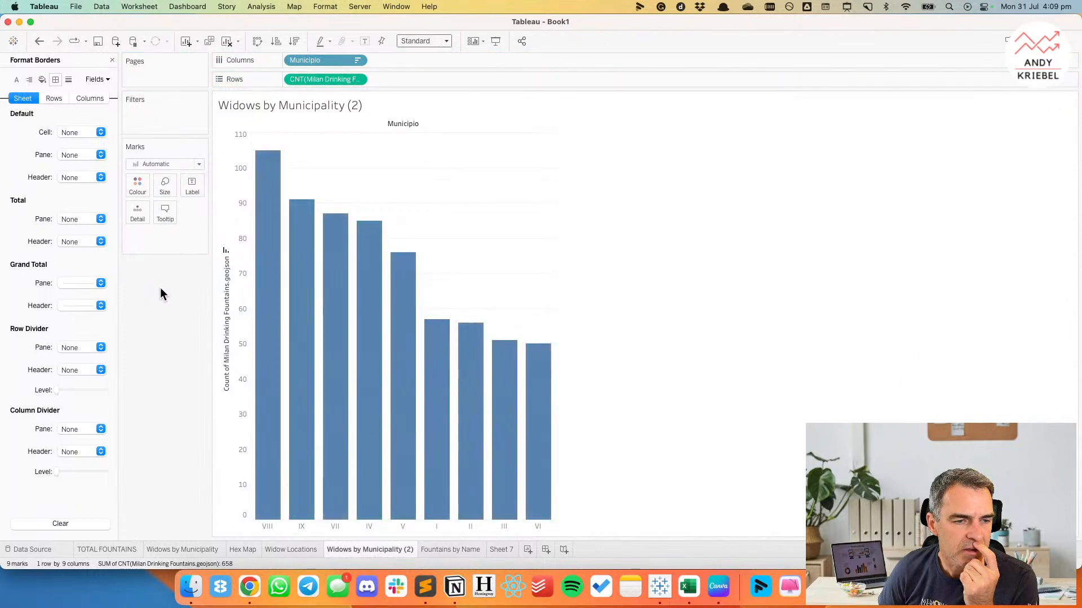
click(112, 60)
click(144, 193)
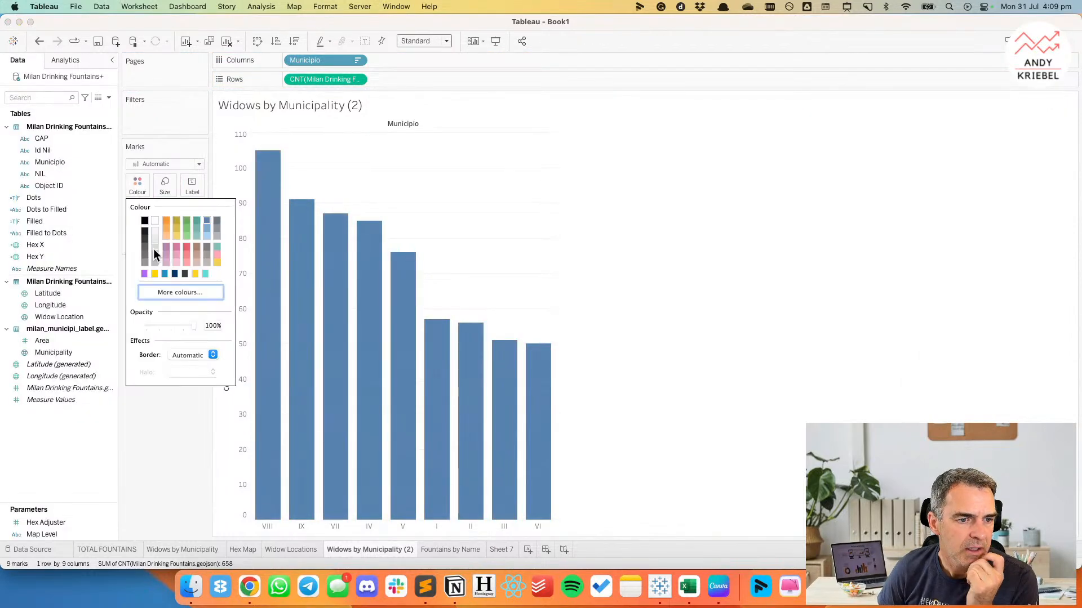
click(144, 273)
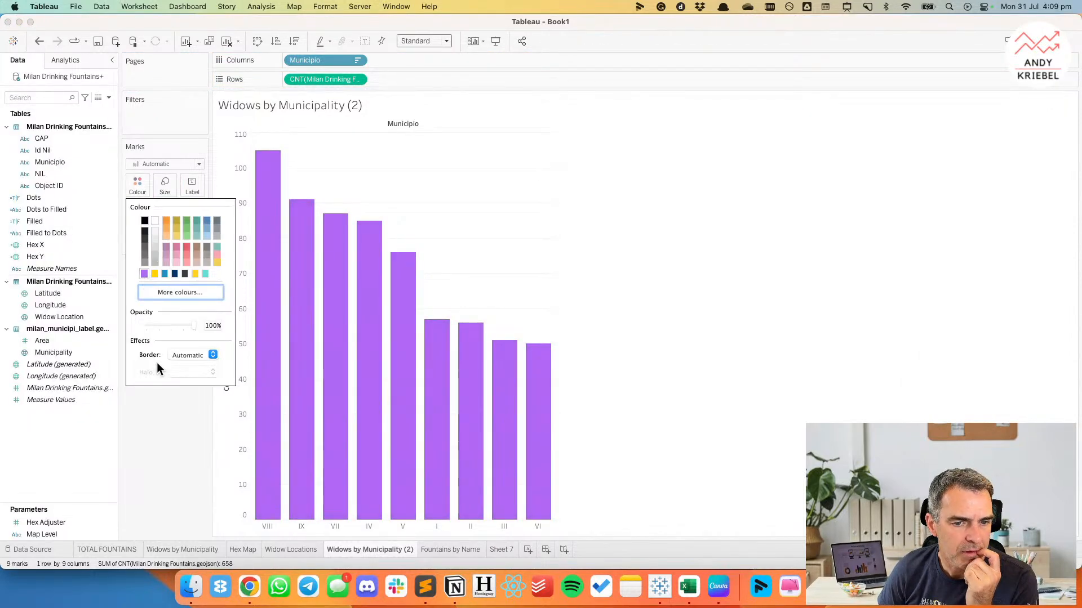
Confirm the custom light purple for the bars and hide the Municipio field label above the chart.
click(172, 295)
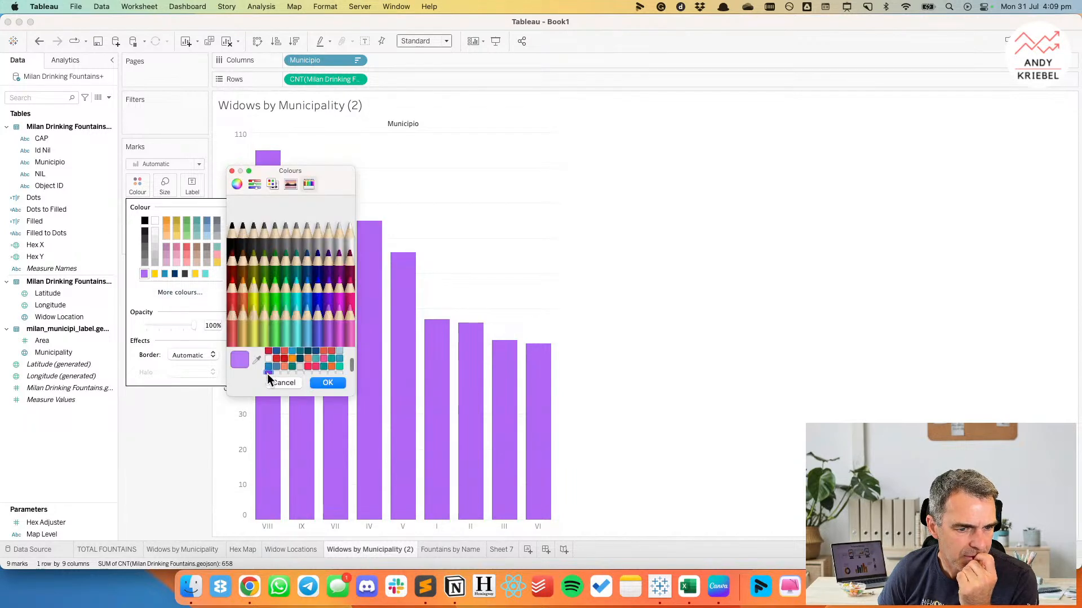
click(326, 383)
click(177, 465)
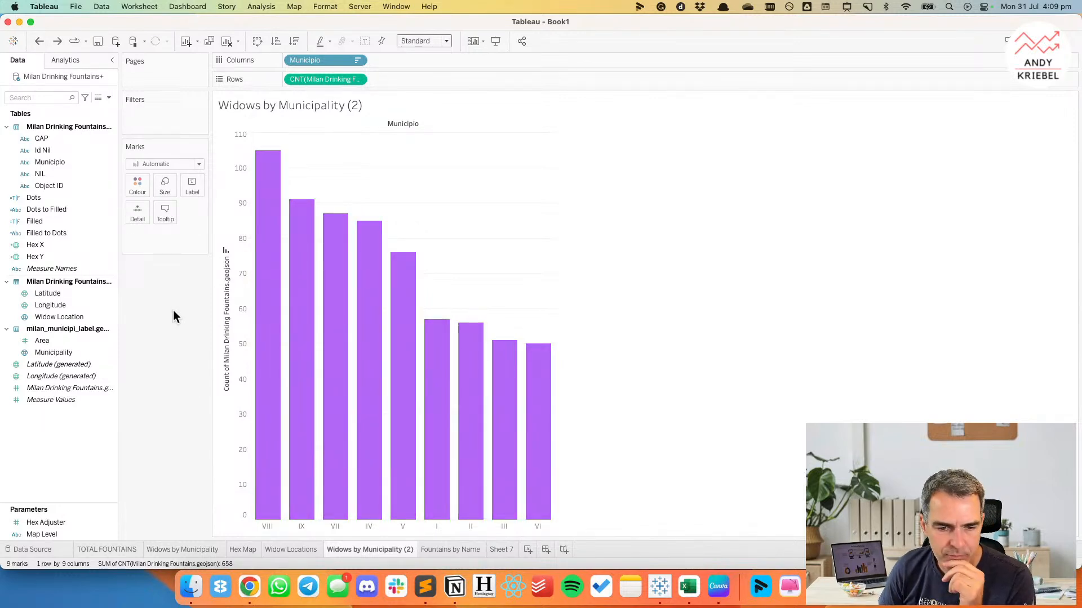
right_click(397, 123)
click(411, 166)
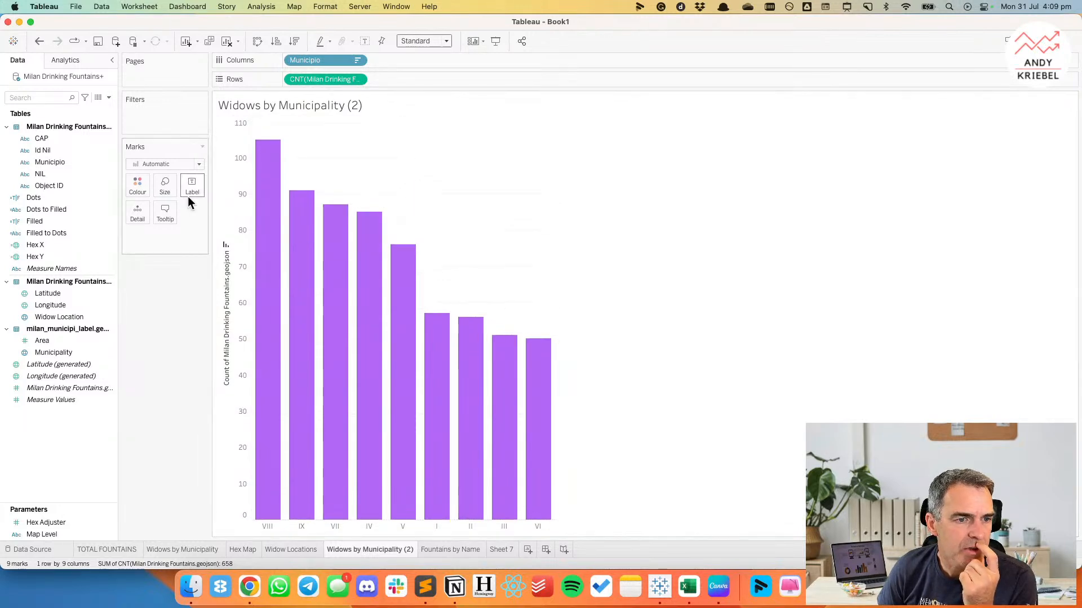
Show mark labels on the bars in Tableau Medium, size 11, matching the mark colour.
click(363, 41)
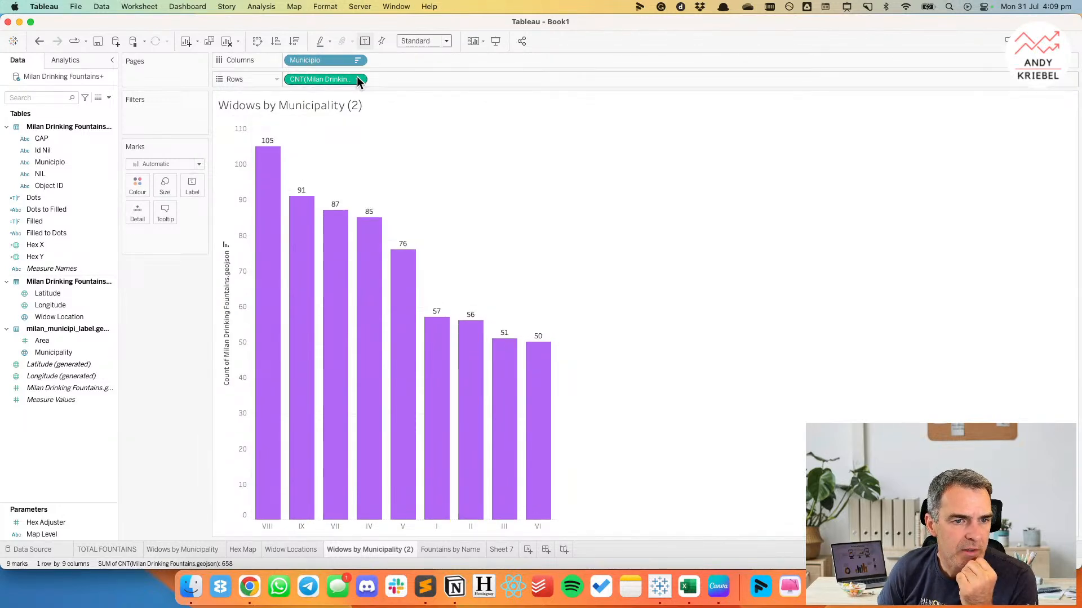
click(190, 187)
click(248, 261)
click(272, 339)
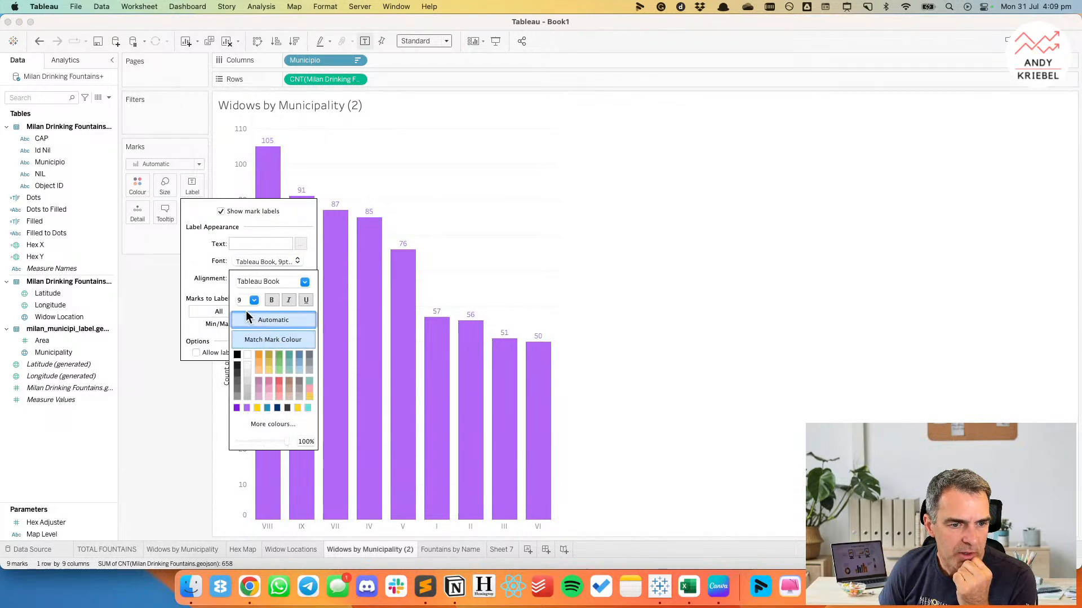
click(304, 282)
click(283, 309)
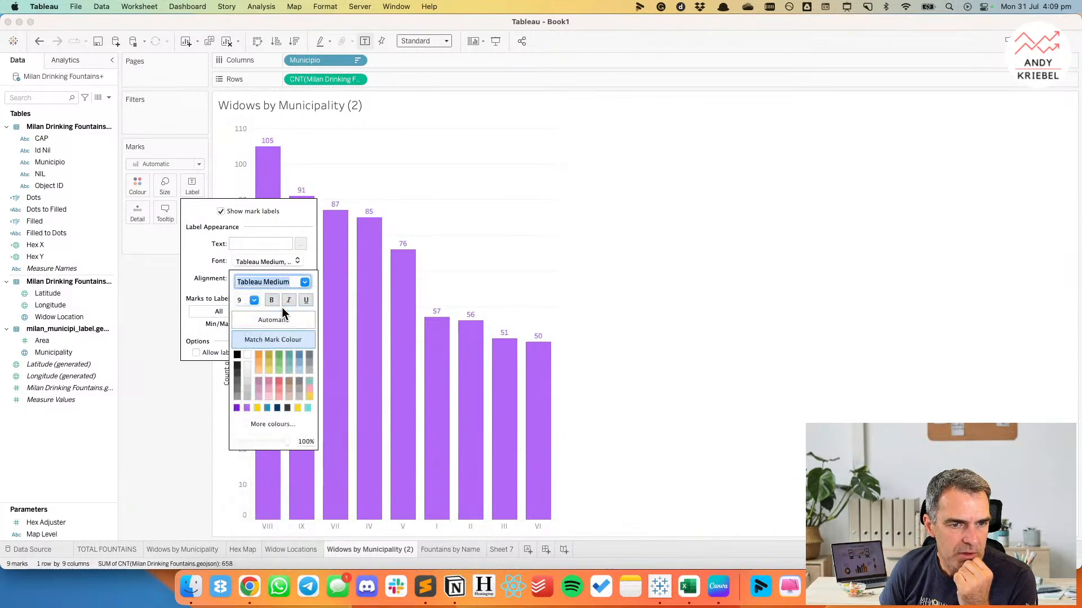
click(254, 301)
click(249, 330)
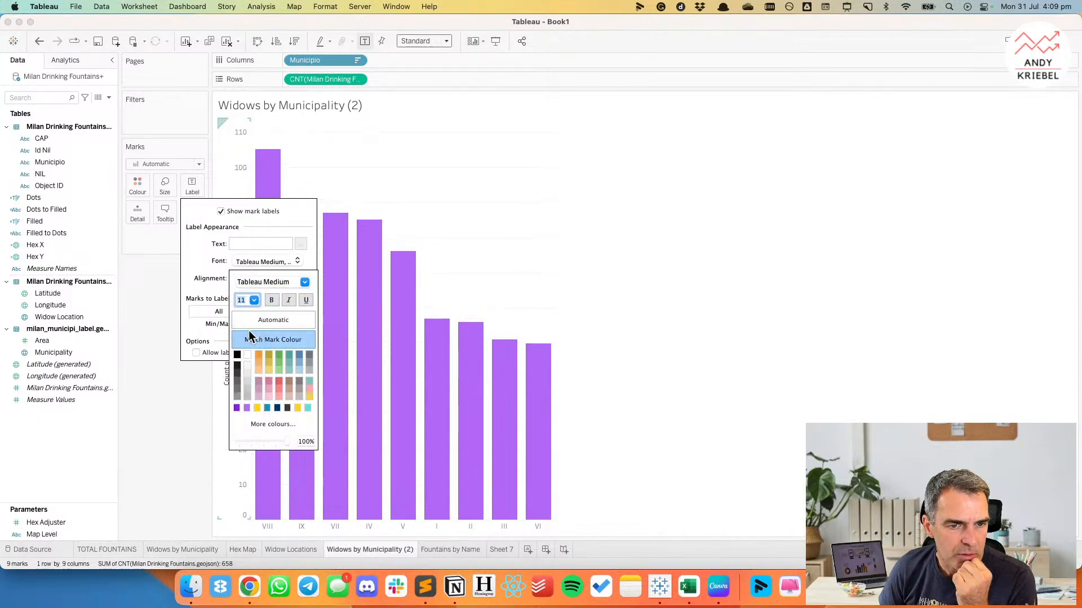
click(158, 347)
Format the sheet's lines, setting the grid lines and zero lines to None.
right_click(459, 219)
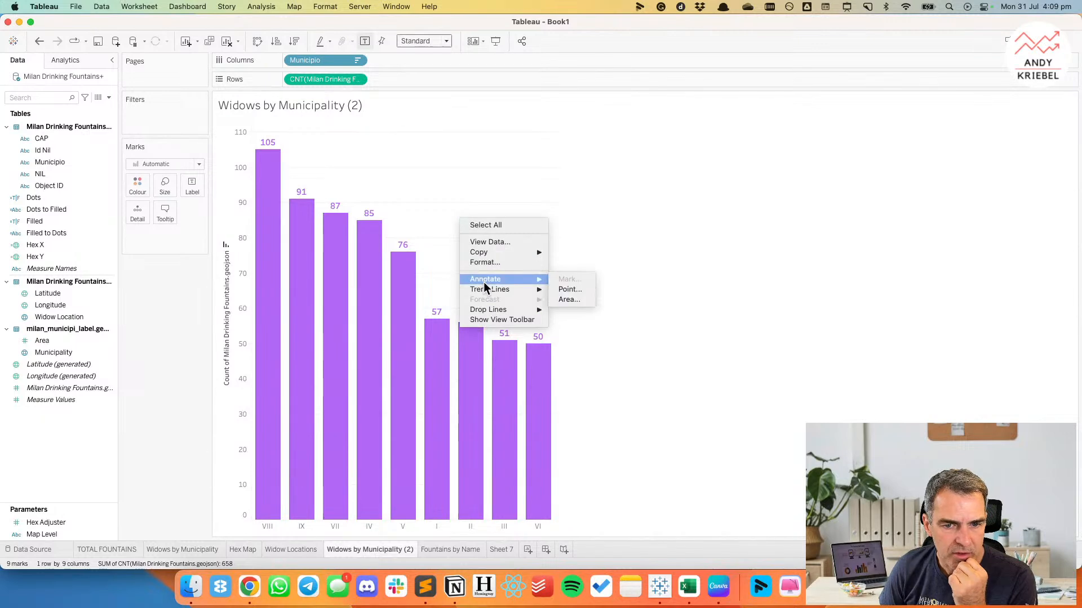
click(482, 263)
click(56, 80)
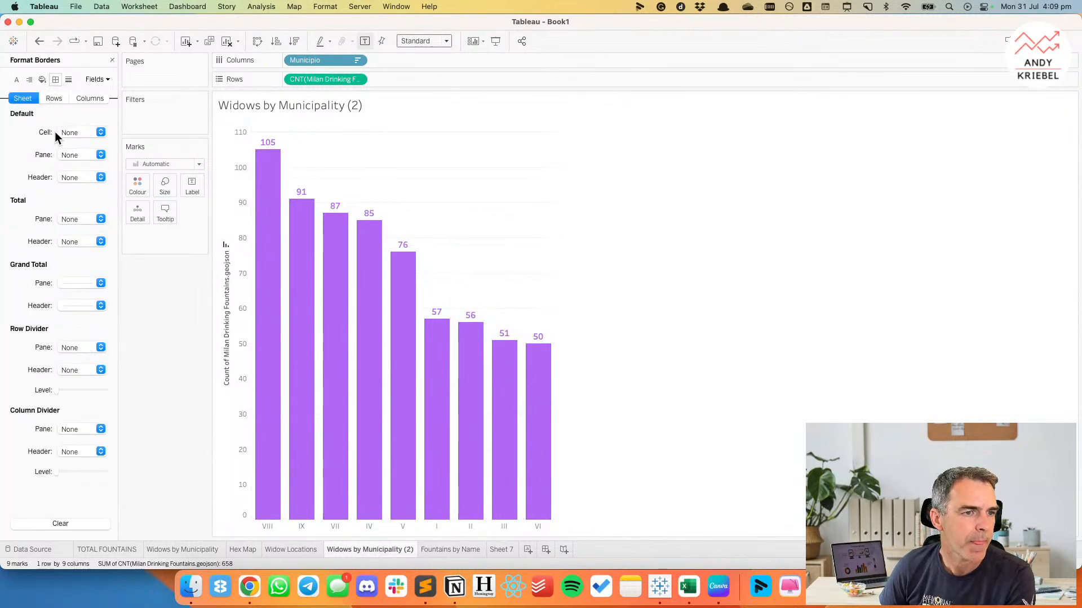
click(68, 79)
click(70, 130)
click(72, 148)
click(82, 156)
click(88, 172)
click(25, 201)
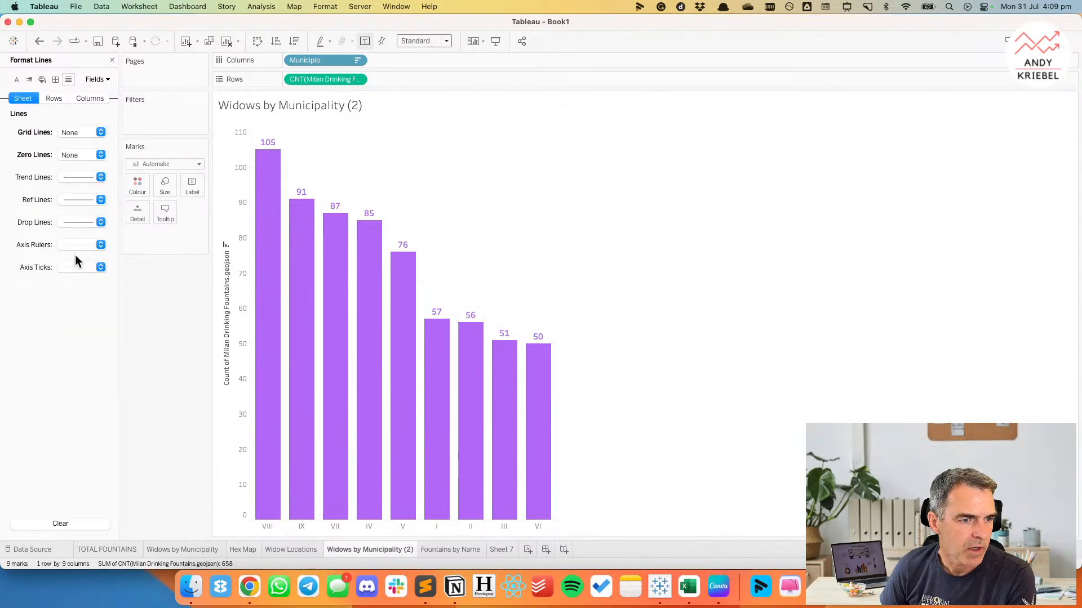
Set the axis rulers to None and hide the fountain count axis.
click(79, 245)
click(76, 264)
click(163, 303)
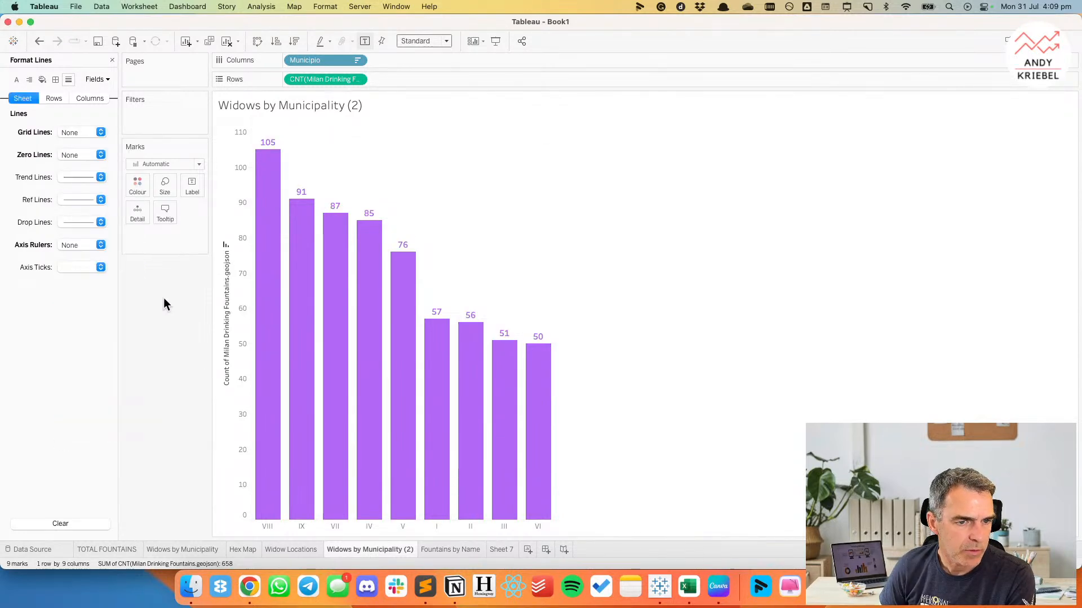
right_click(248, 269)
click(279, 327)
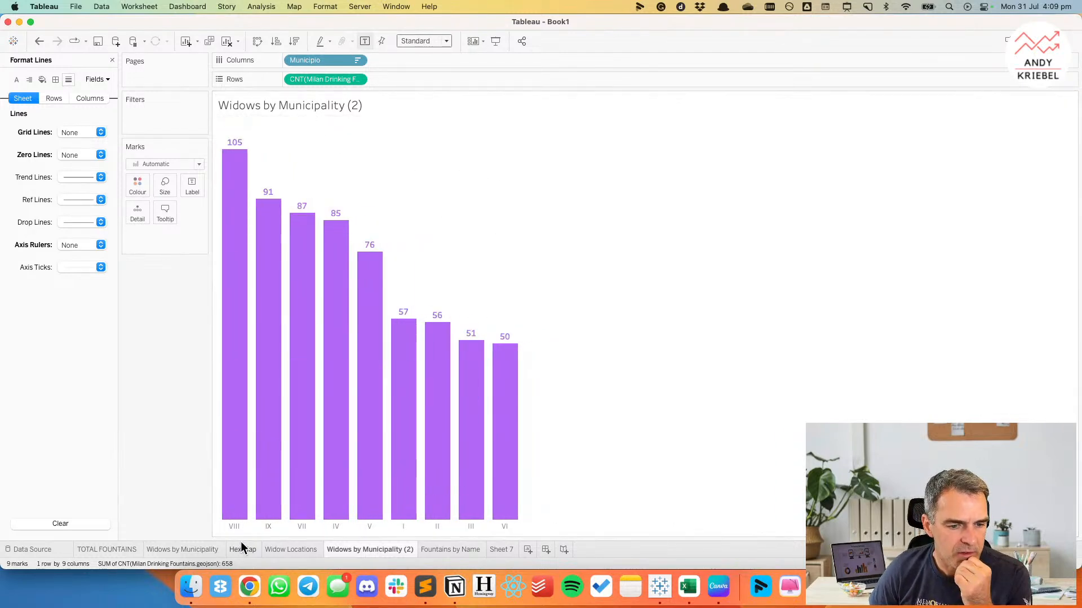
Rename the Widows by Municipality (2) sheet as Fountains by Municipality.
drag(352, 548, 324, 549)
text(Fountains)
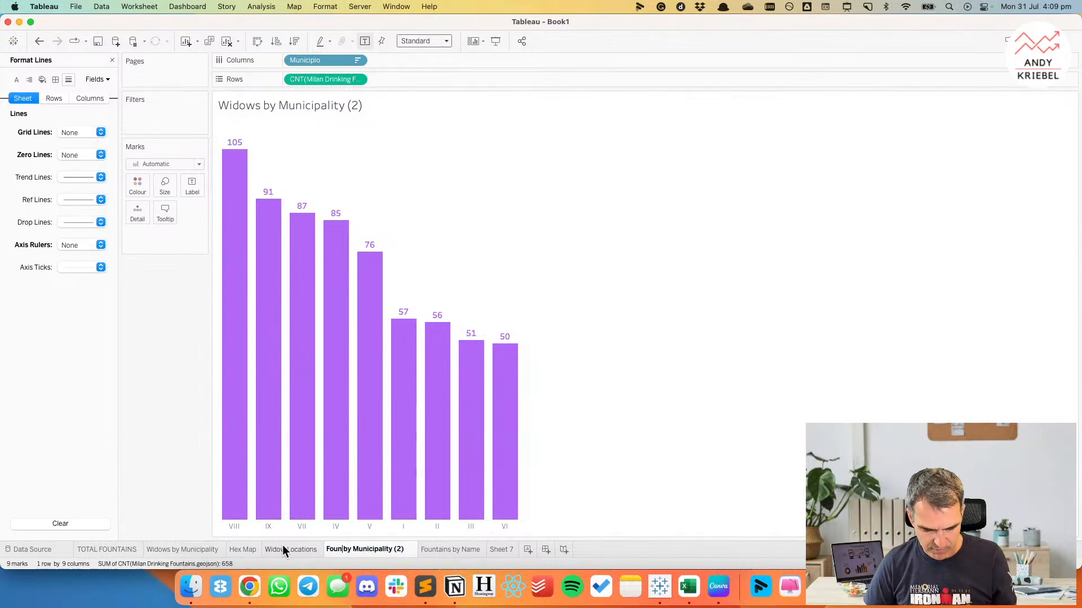
key(BackSpace)
key(BackSpace)
key(Return)
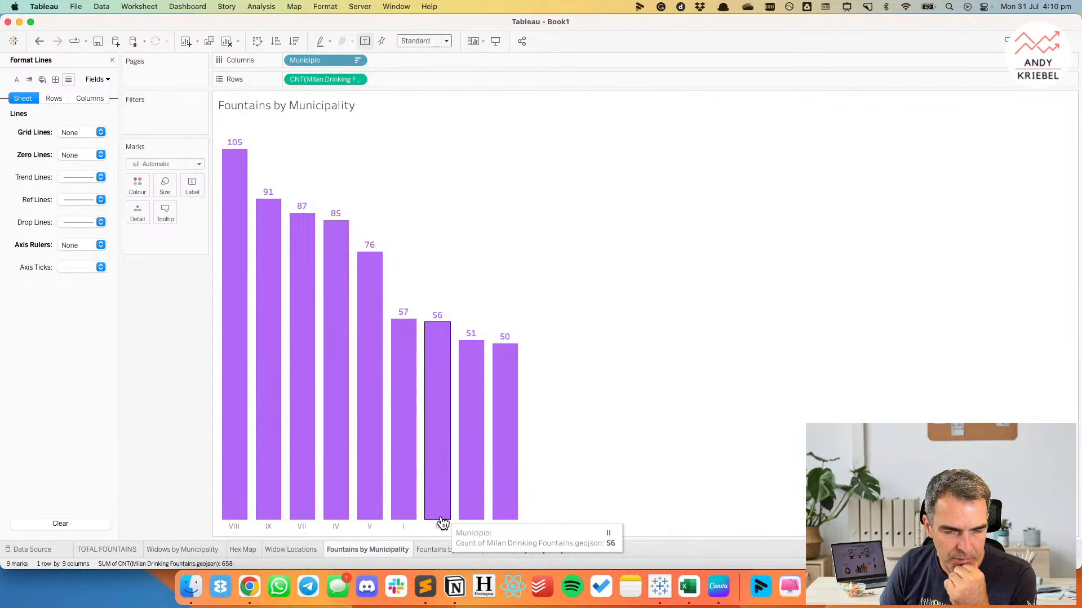
Colour the bars on the Fountains by Name sheet light purple.
click(448, 550)
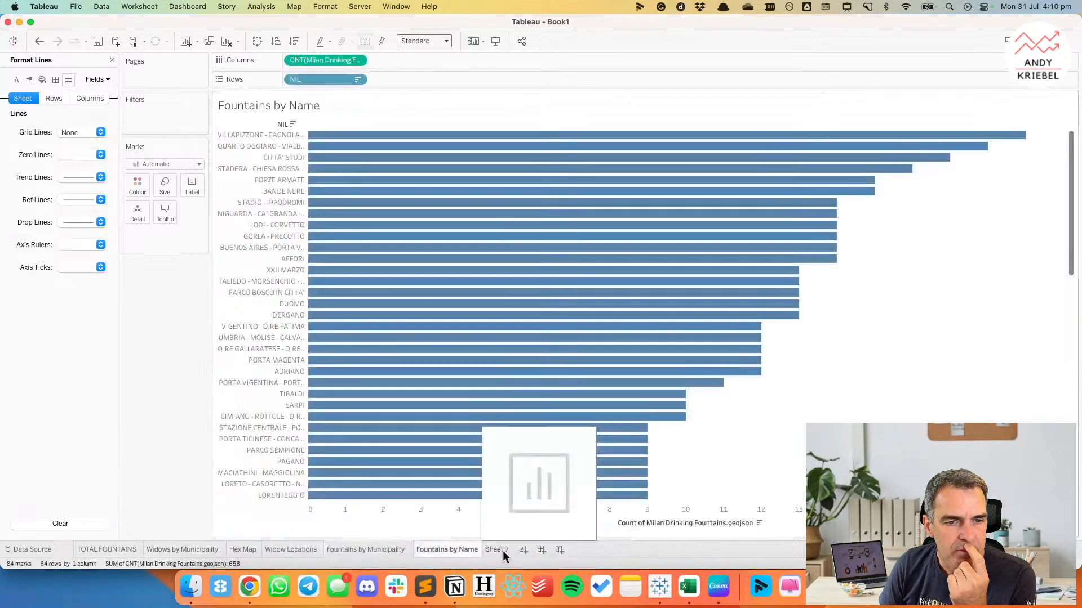
click(140, 193)
click(151, 272)
click(166, 409)
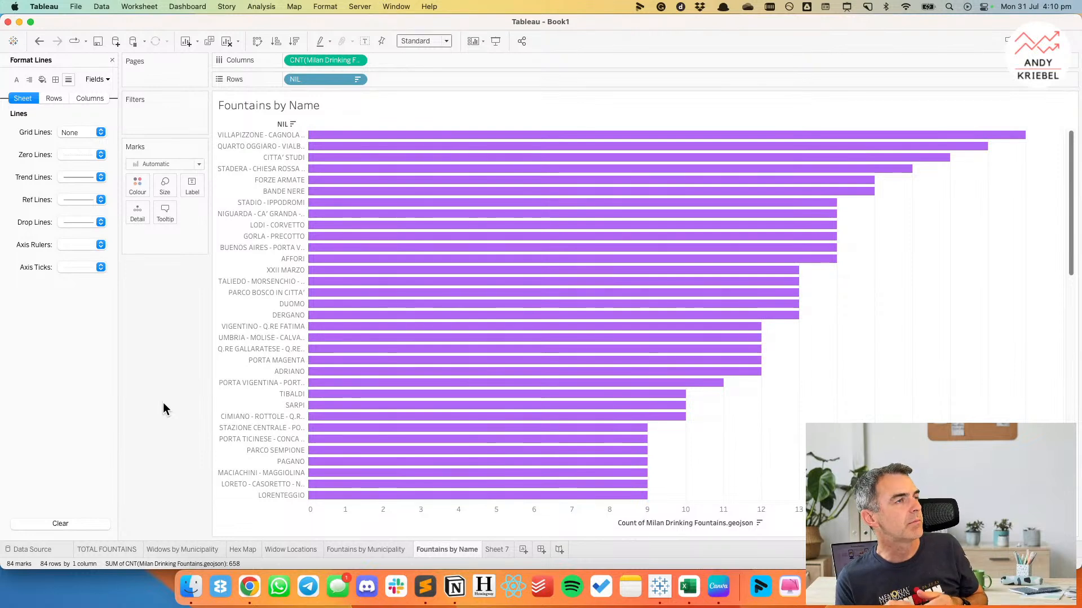
On the Hex Map sheet, close the line formatting and start a calculated field named Dots in View.
click(354, 547)
click(283, 548)
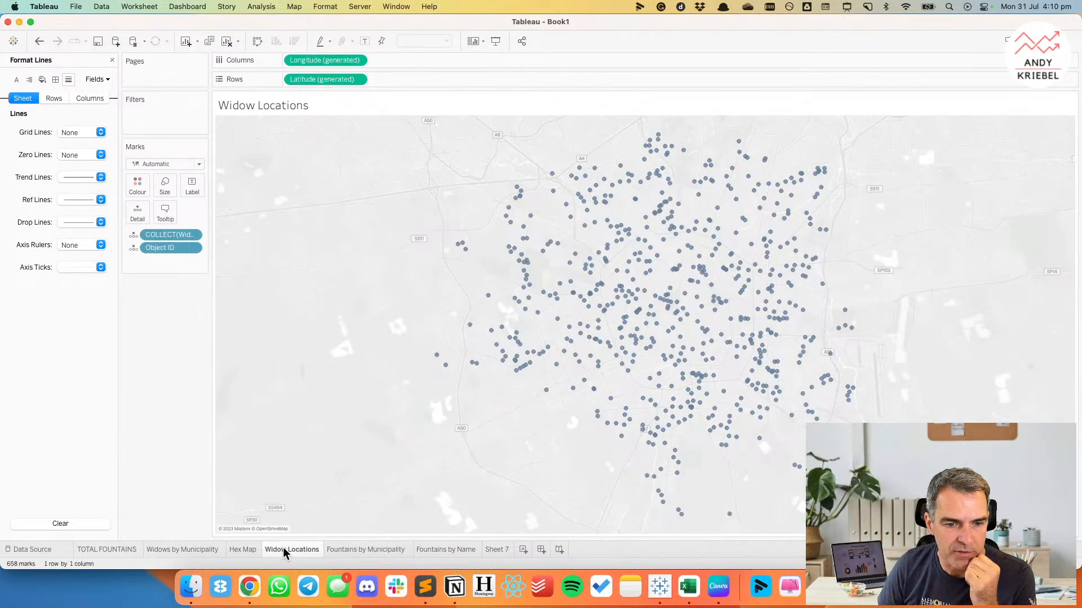
click(240, 549)
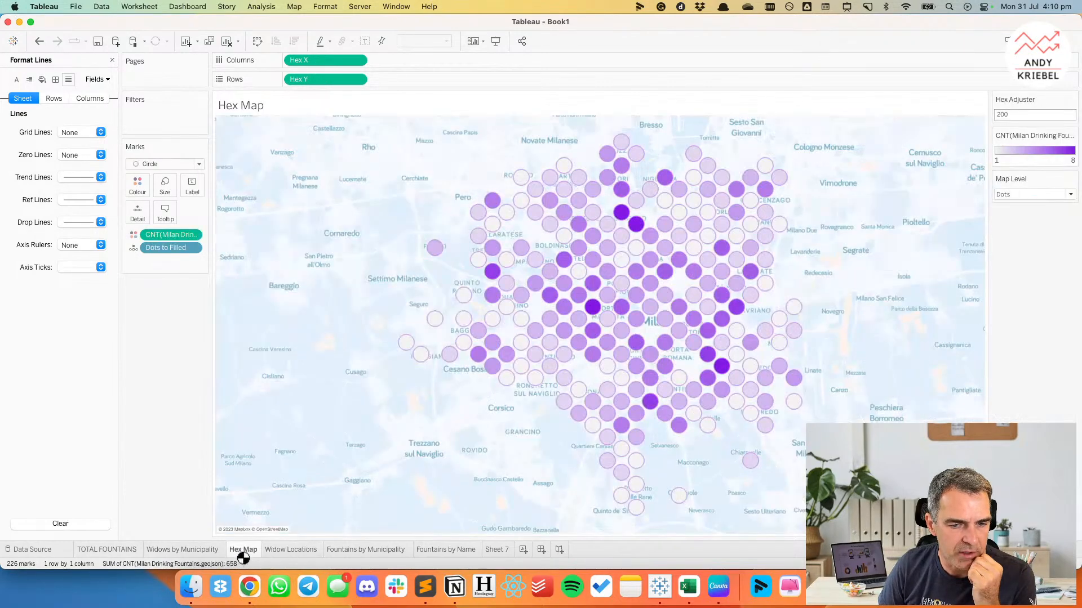
click(112, 60)
right_click(82, 444)
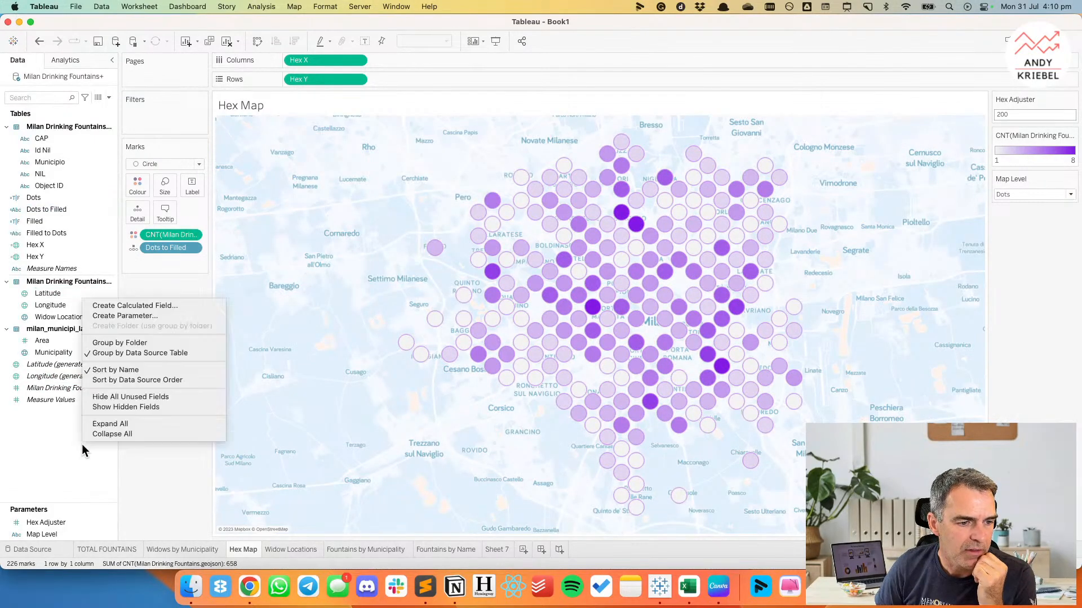
click(138, 309)
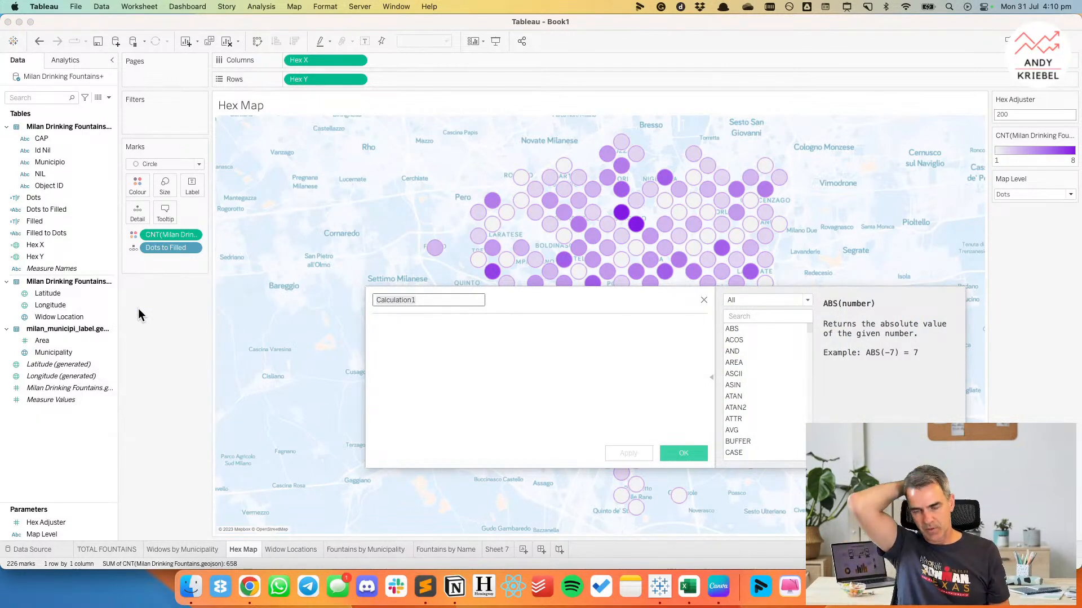
text(Dot)
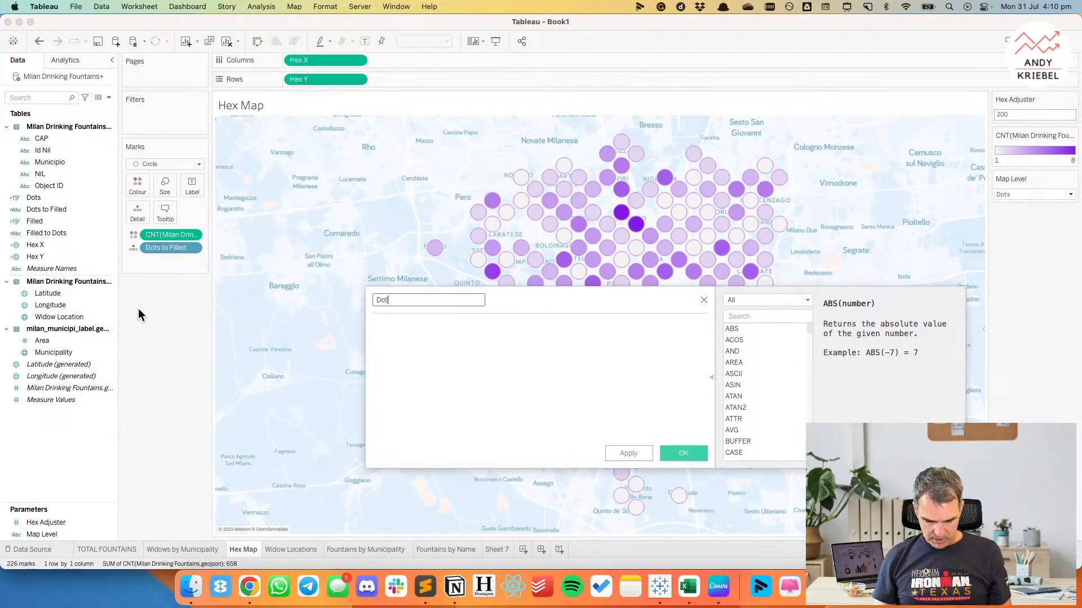
text(s in View)
key(Tab)
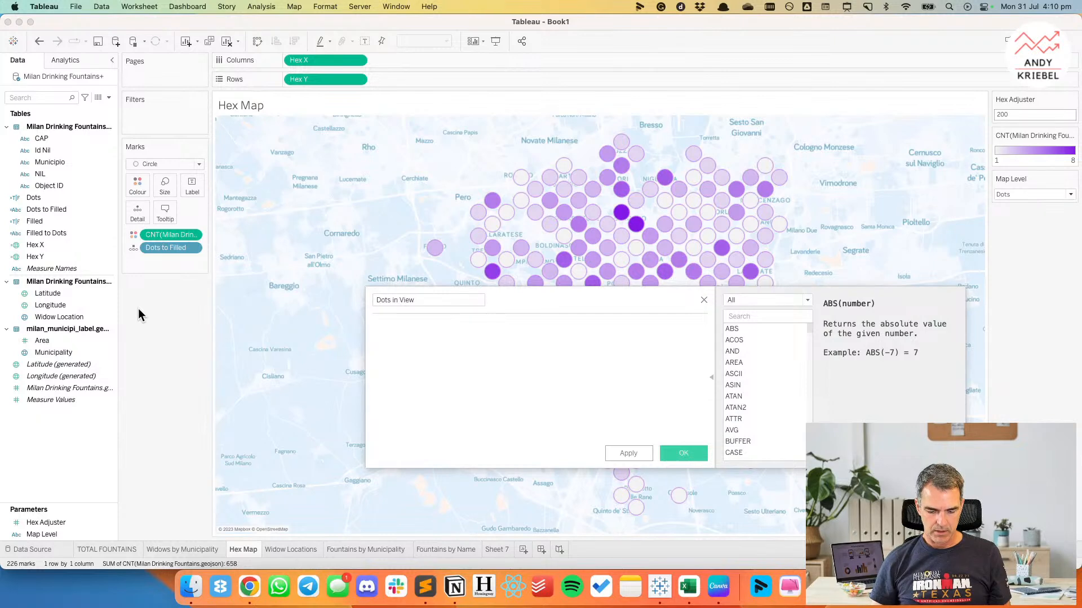
Define Dots in View as WINDOW_COUNT([Dots to Filled]) and save the calculation.
text(coun)
key(BackSpace)
key(BackSpace)
key(BackSpace)
key(BackSpace)
text(wind)
key(Down)
key(Down)
key(Return)
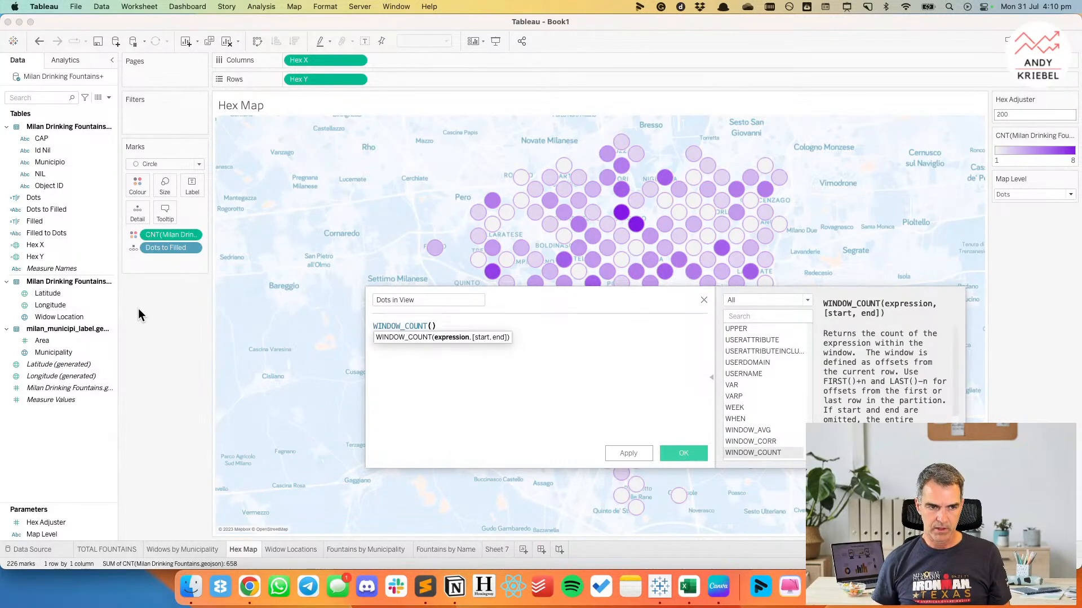
text(dot)
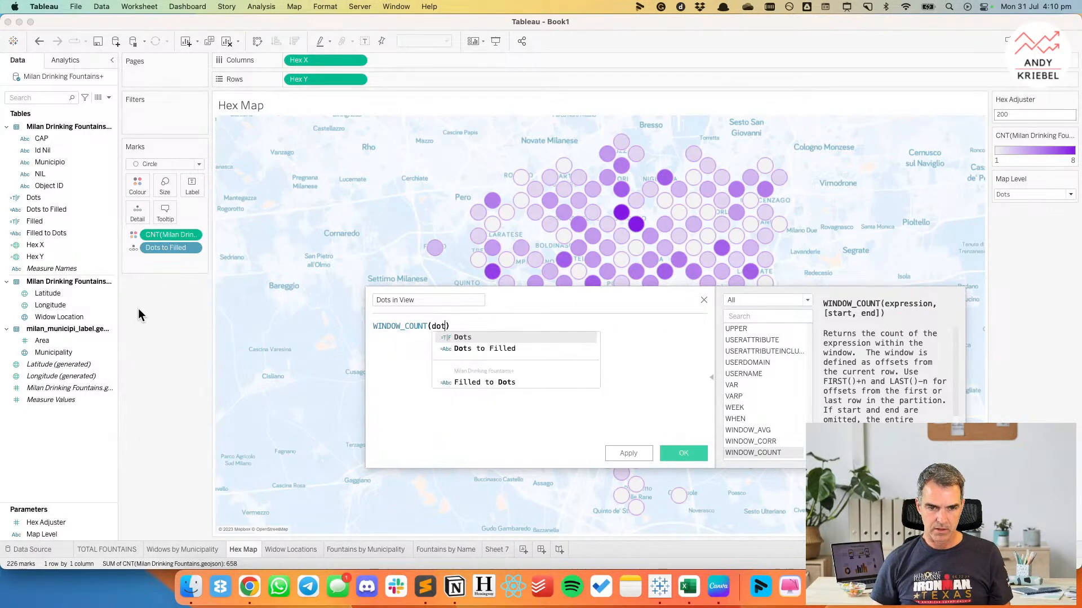
key(Down)
key(Return)
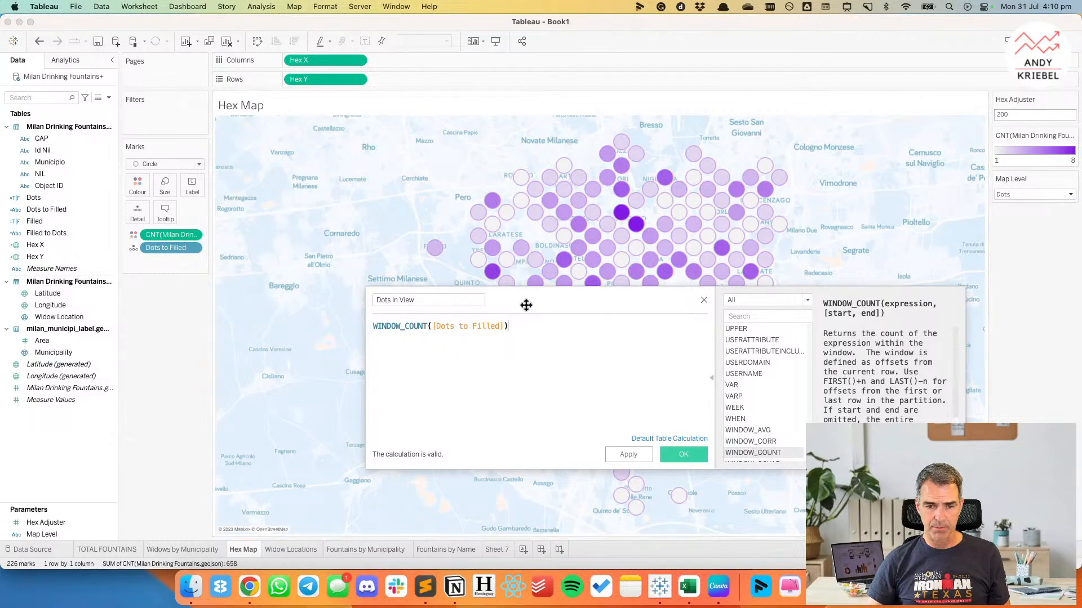
click(682, 457)
Size the Hex Map circles by Dots in View and set the sizes to vary by range.
drag(50, 363, 164, 183)
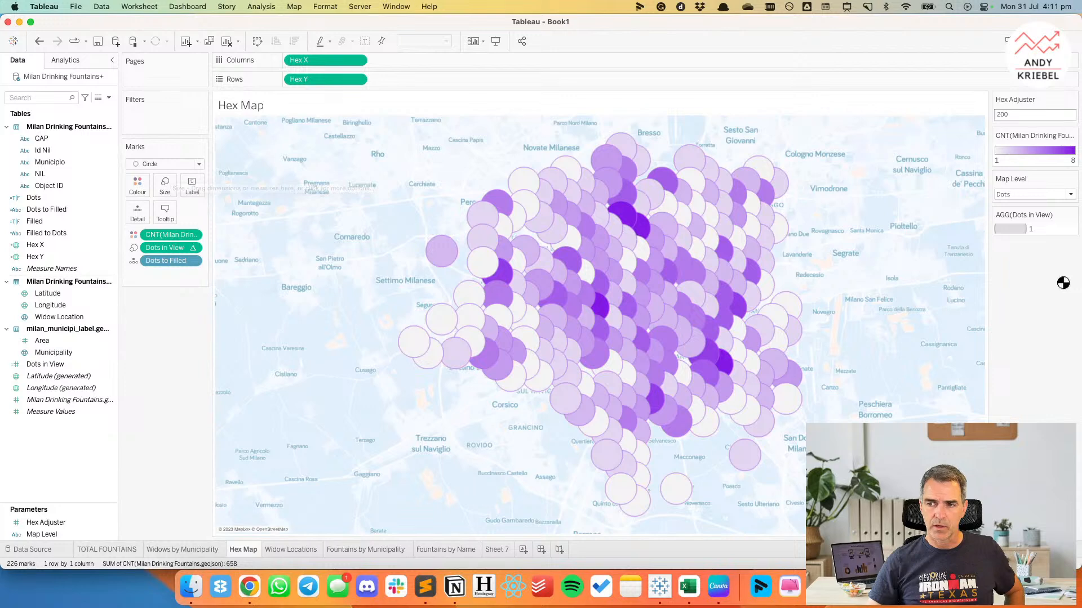
click(1052, 117)
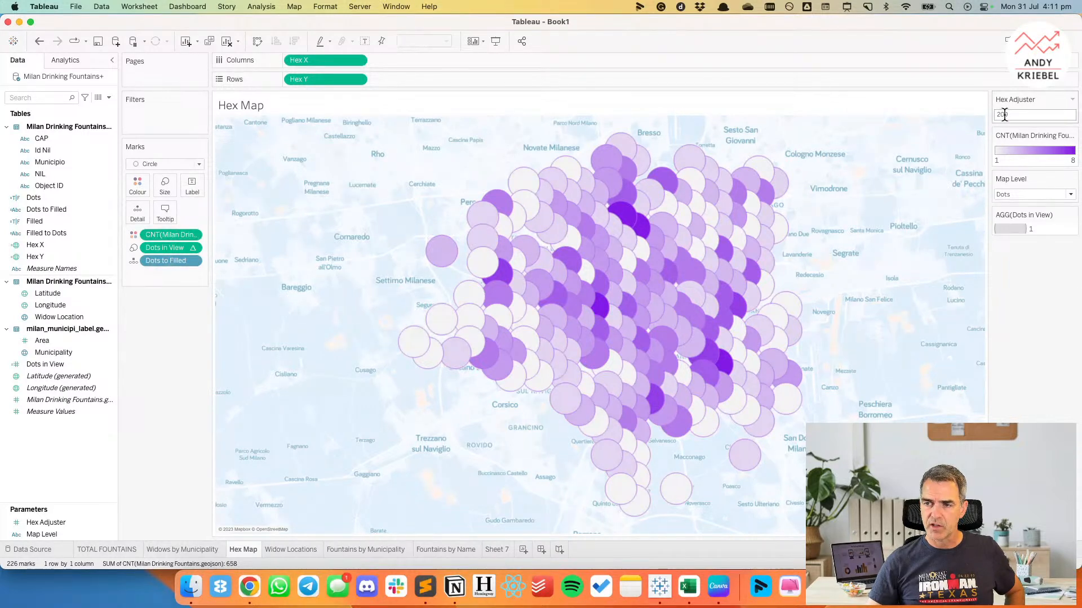
double_click(1044, 230)
click(557, 251)
click(549, 264)
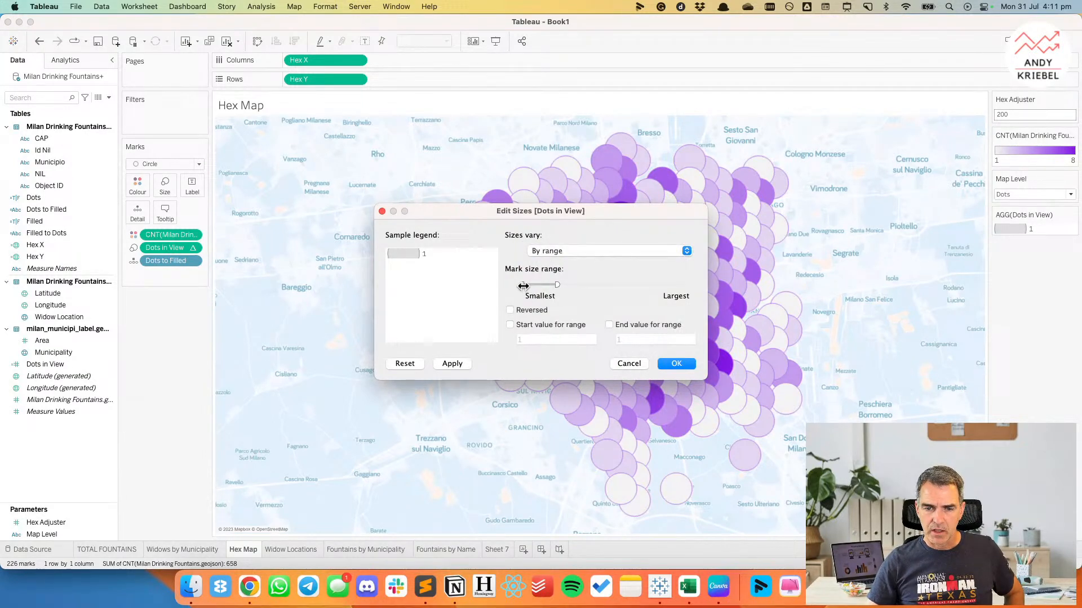
Reverse the Dots in View sizing and increase both the smallest and largest mark sizes, applying the changes.
drag(523, 286, 538, 285)
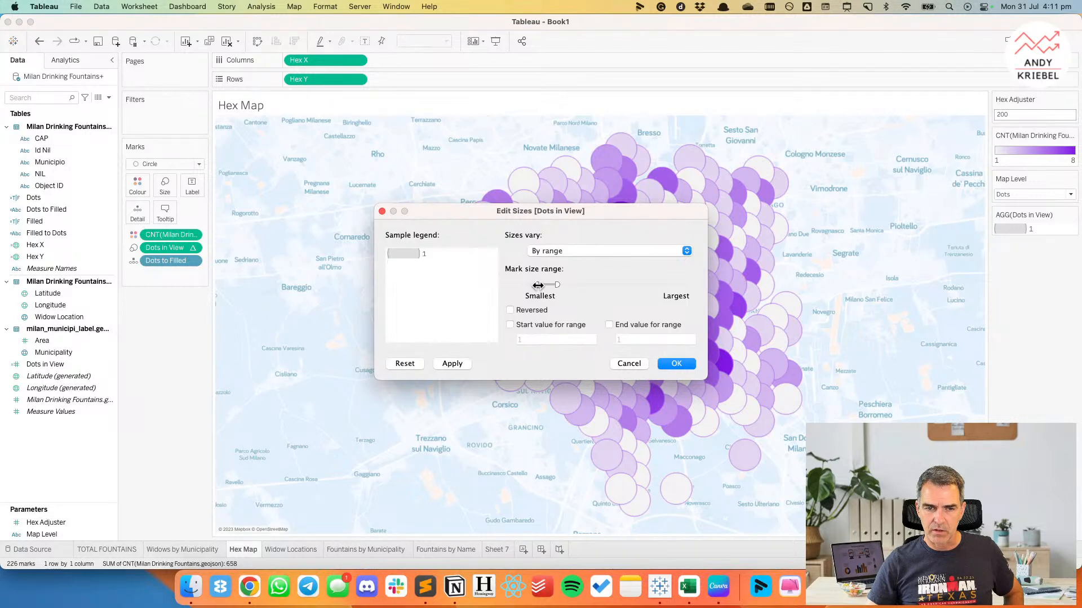
click(510, 309)
click(443, 362)
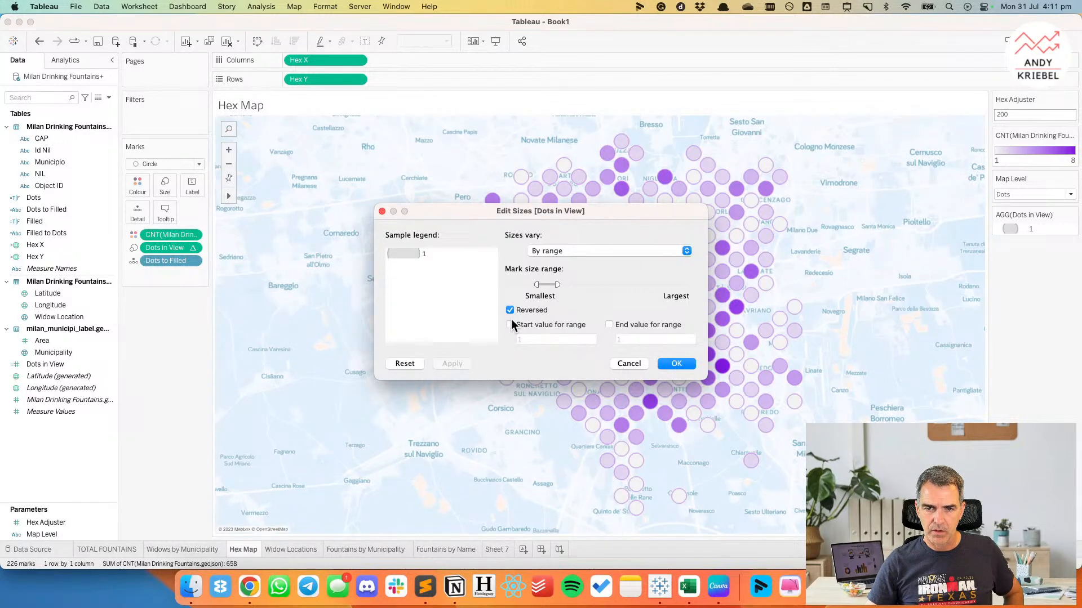
drag(557, 284, 560, 286)
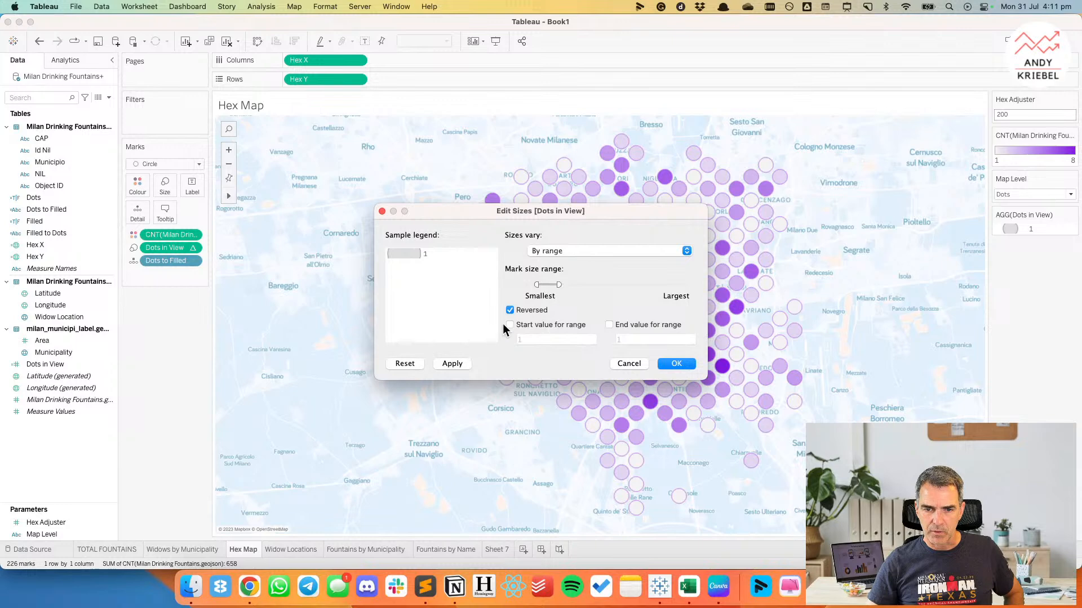
click(463, 362)
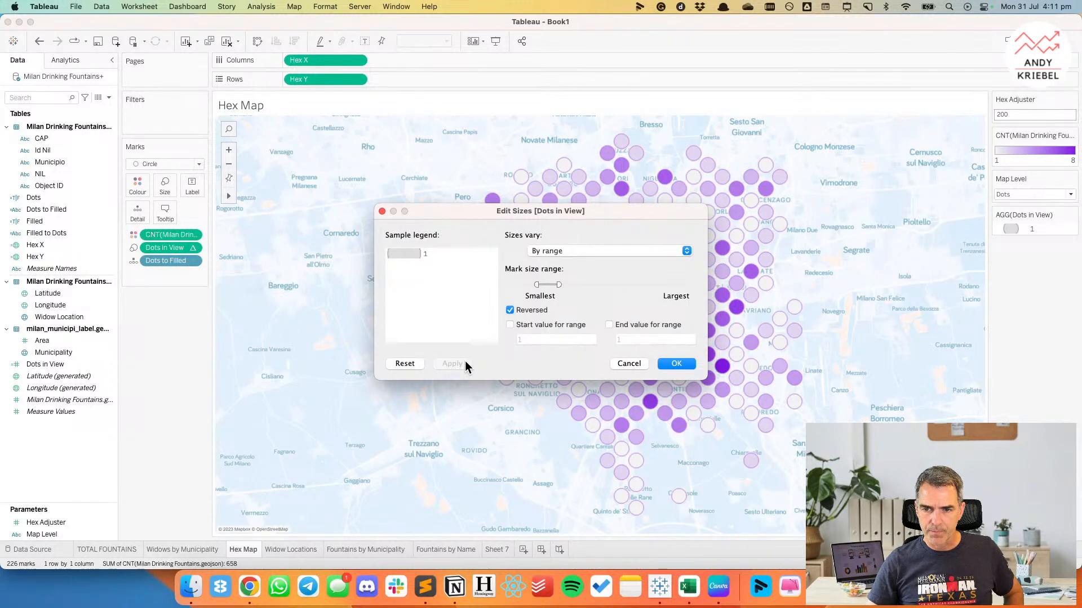
drag(559, 284, 565, 285)
click(451, 363)
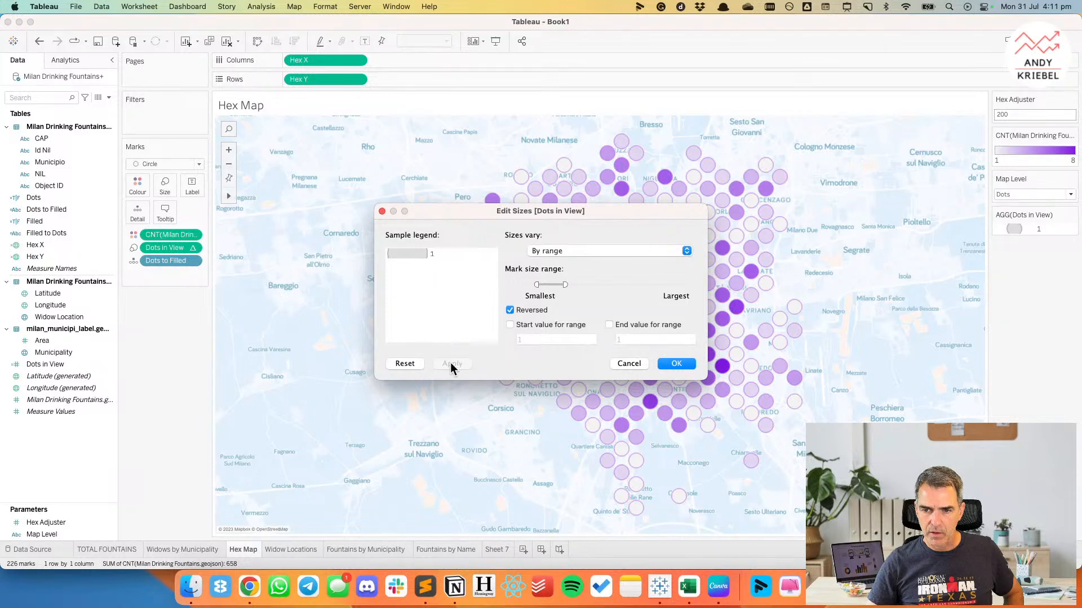
Fix the size range's start and end values at 1 and apply a larger overall mark size range.
click(510, 325)
drag(564, 284, 567, 285)
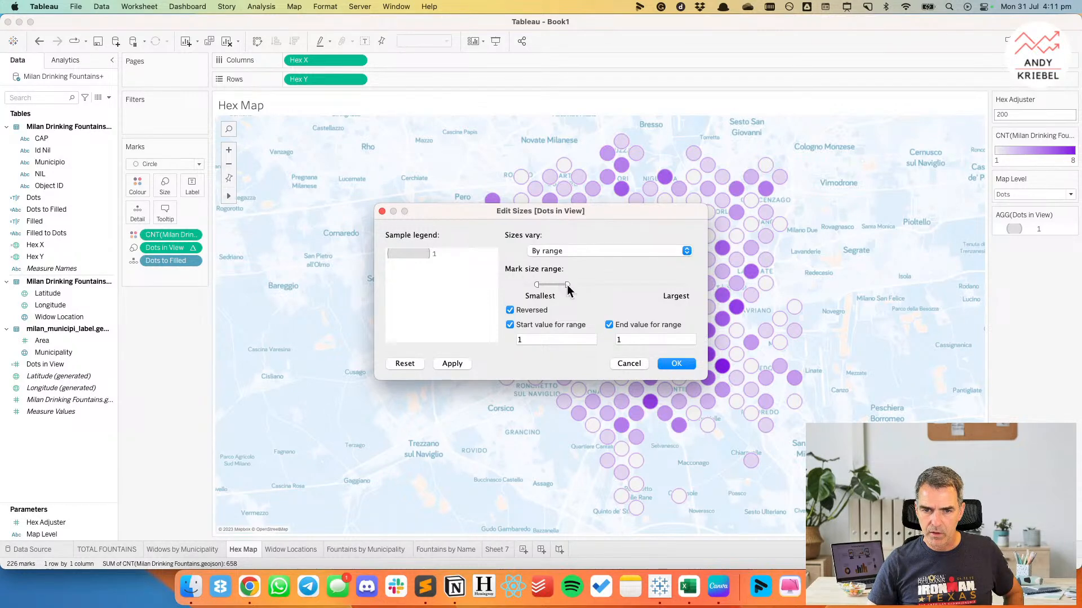
drag(553, 285, 579, 284)
click(461, 366)
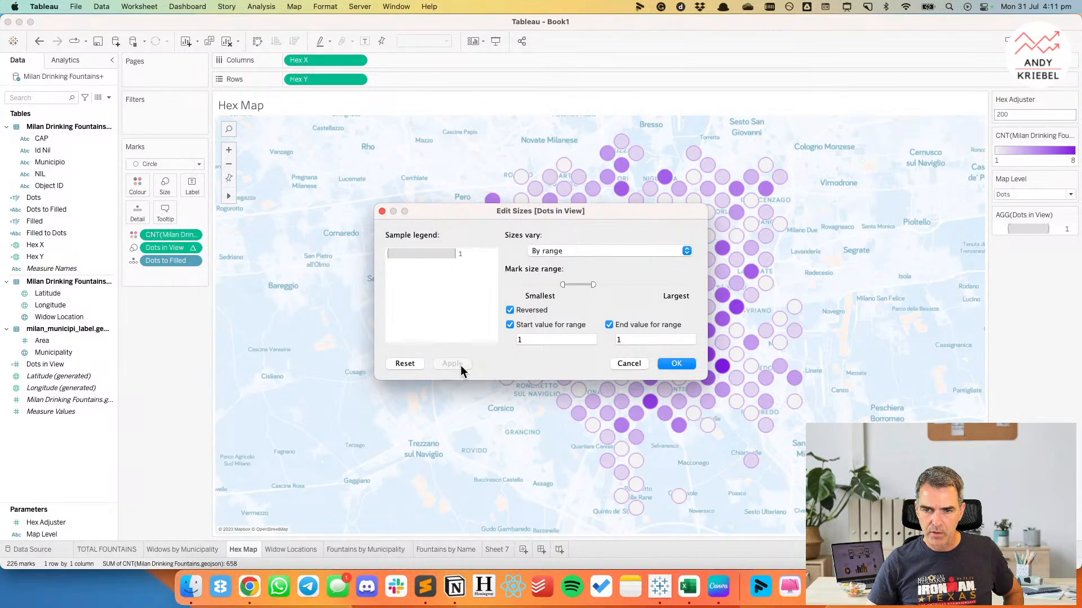
Reduce the overall mark size range for Dots in View in two stages, applying each change, and accept the sizes.
drag(576, 285, 557, 285)
click(457, 364)
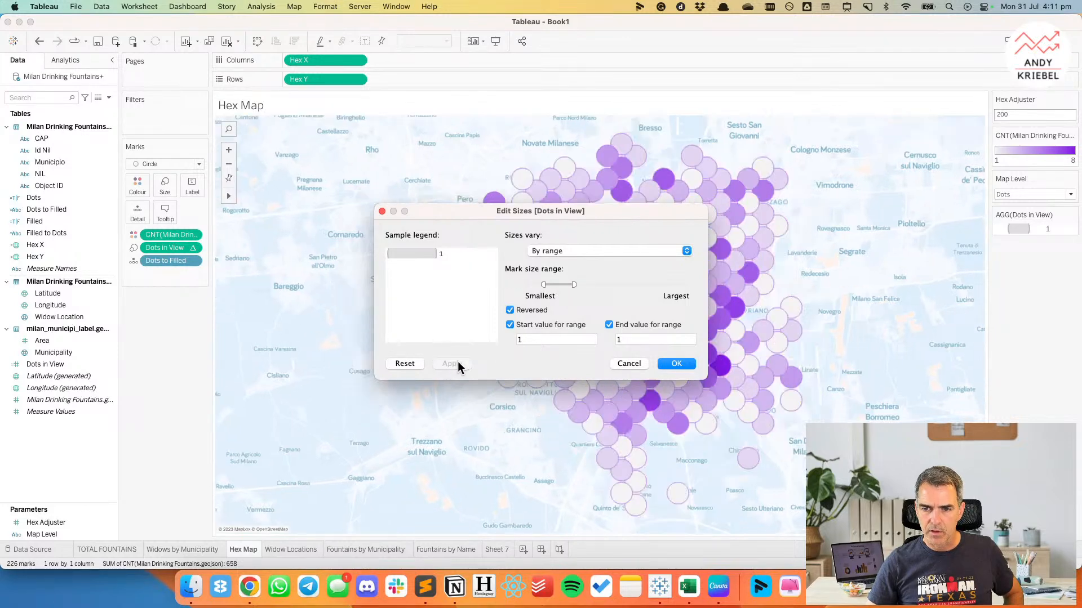
drag(561, 284, 556, 285)
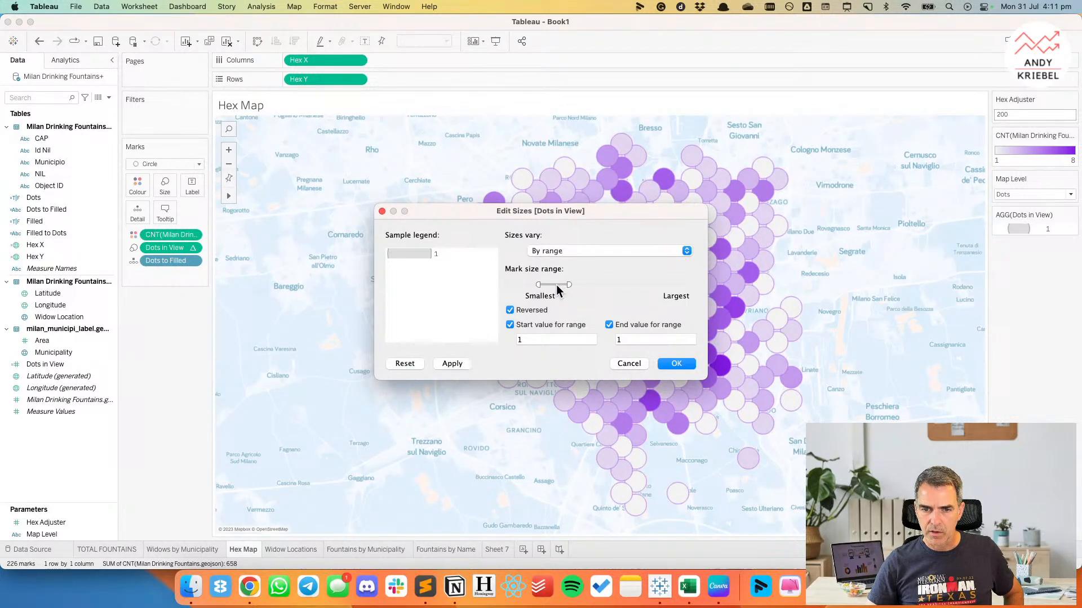
click(465, 364)
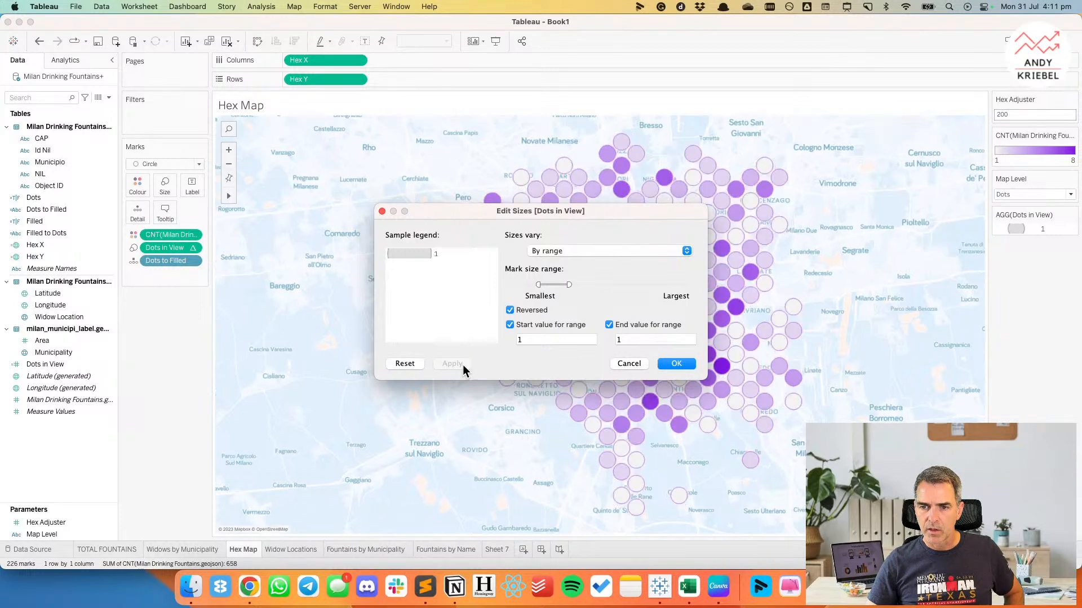
click(681, 364)
click(1024, 115)
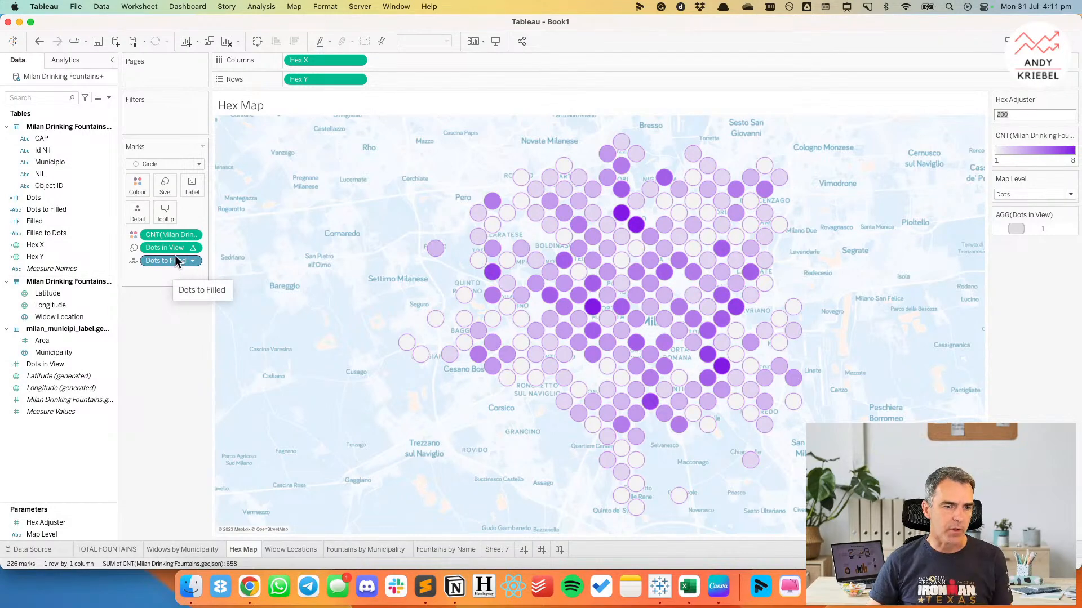
Edit the Dots in View calculation, replacing Dots to Filled inside WINDOW_COUNT with STR([Hex X]).
right_click(53, 367)
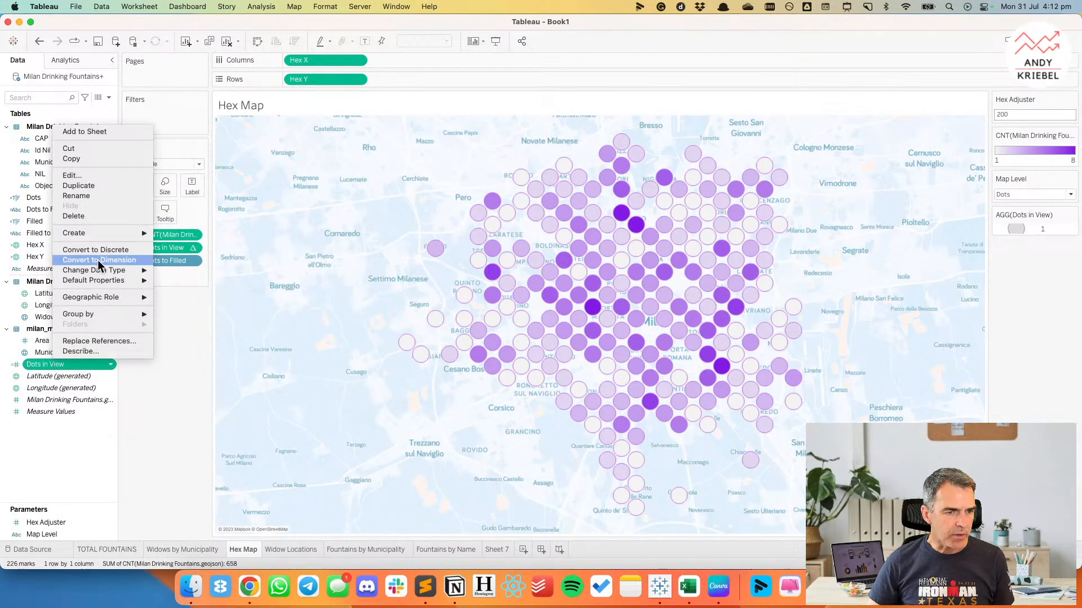
click(62, 177)
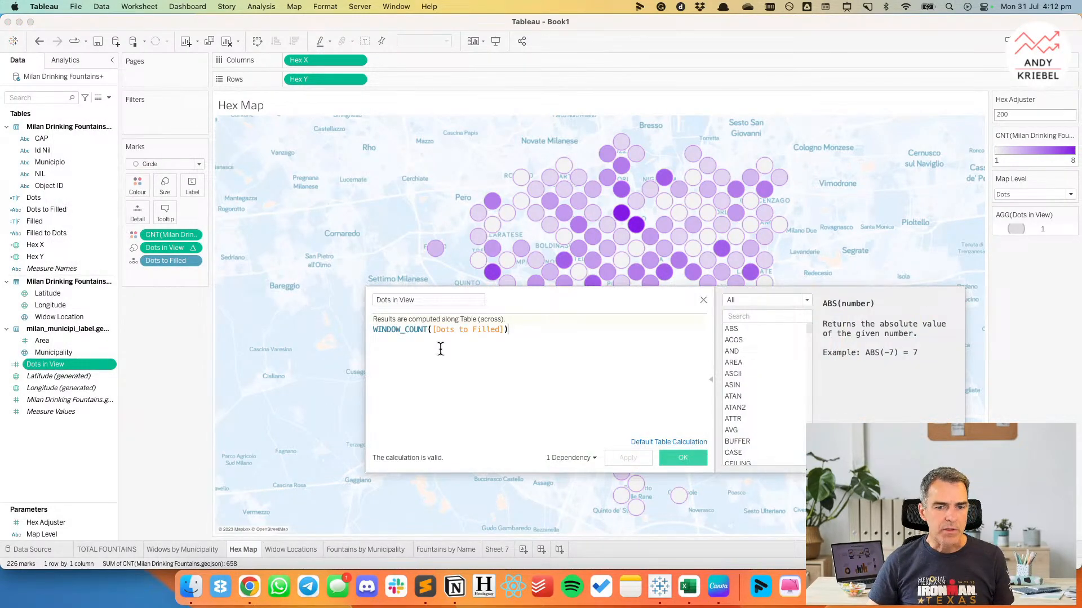
drag(432, 331, 506, 331)
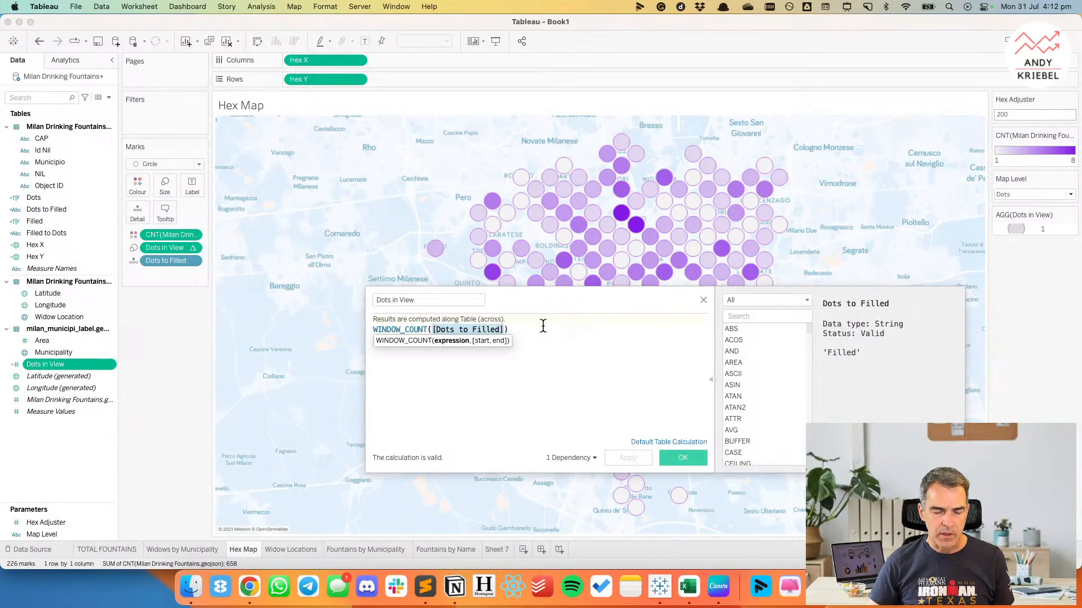
text(str)
key(Return)
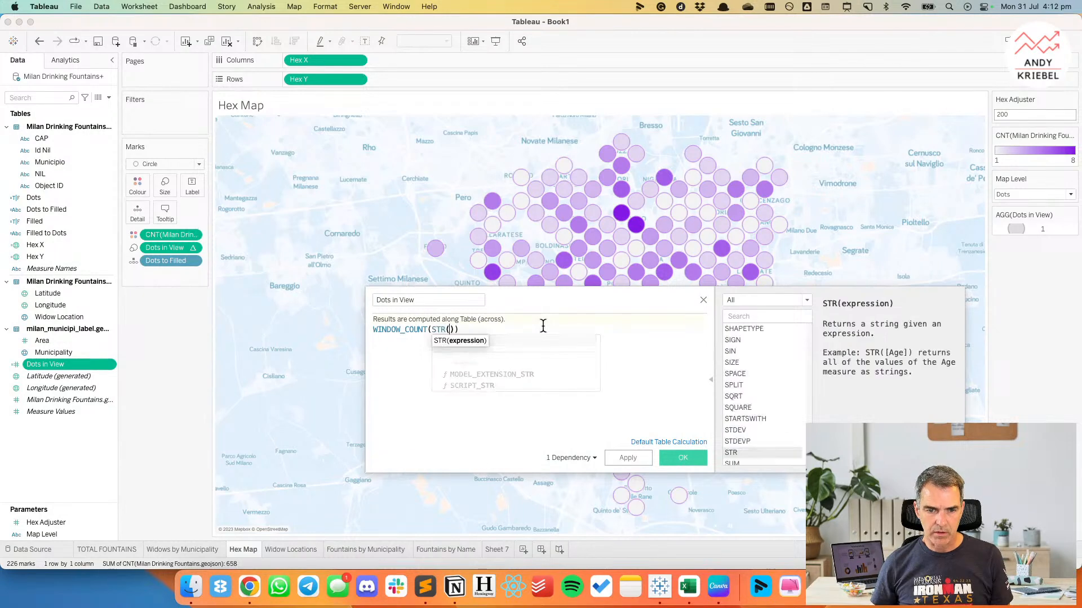
text(hex)
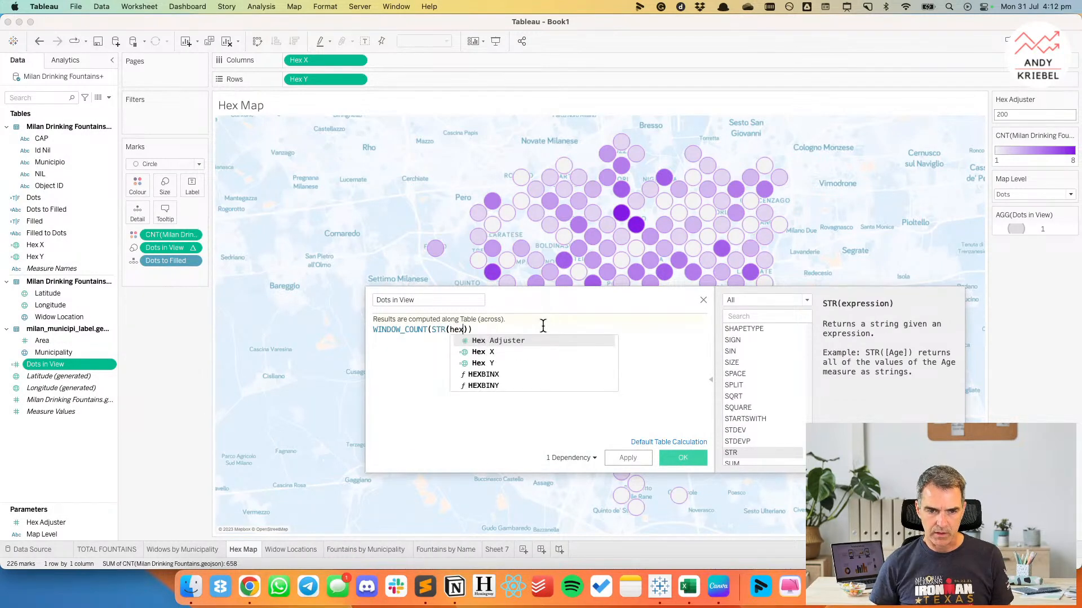
key(Down)
key(Return)
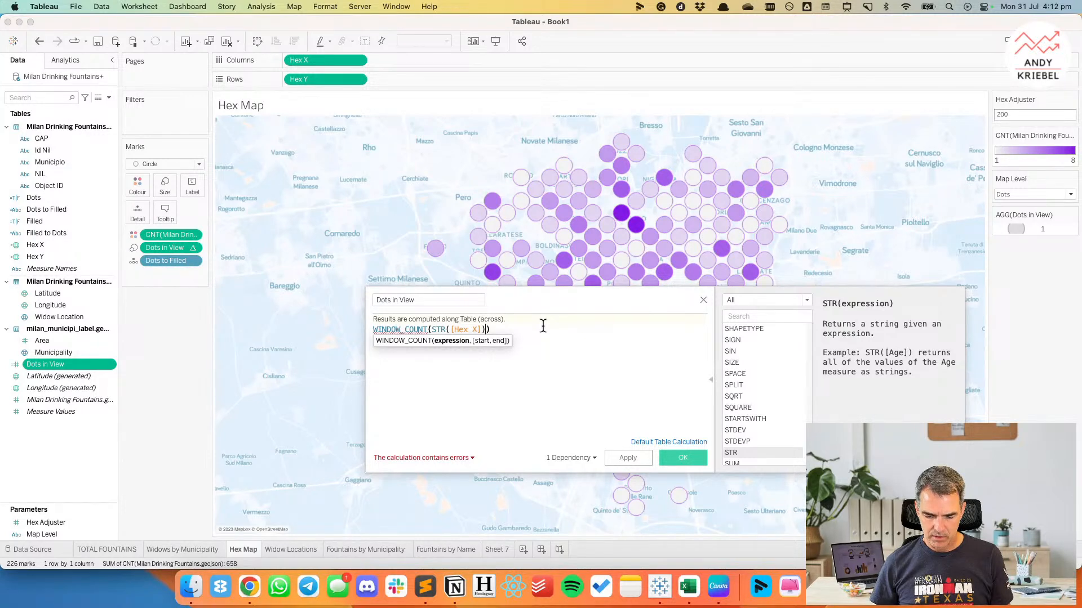
Extend the counted expression with +STR([Hex Y]) to make it WINDOW_COUNT(STR([Hex X])+STR([Hex Y])).
key(Right)
text(+str)
key(Return)
text(hex)
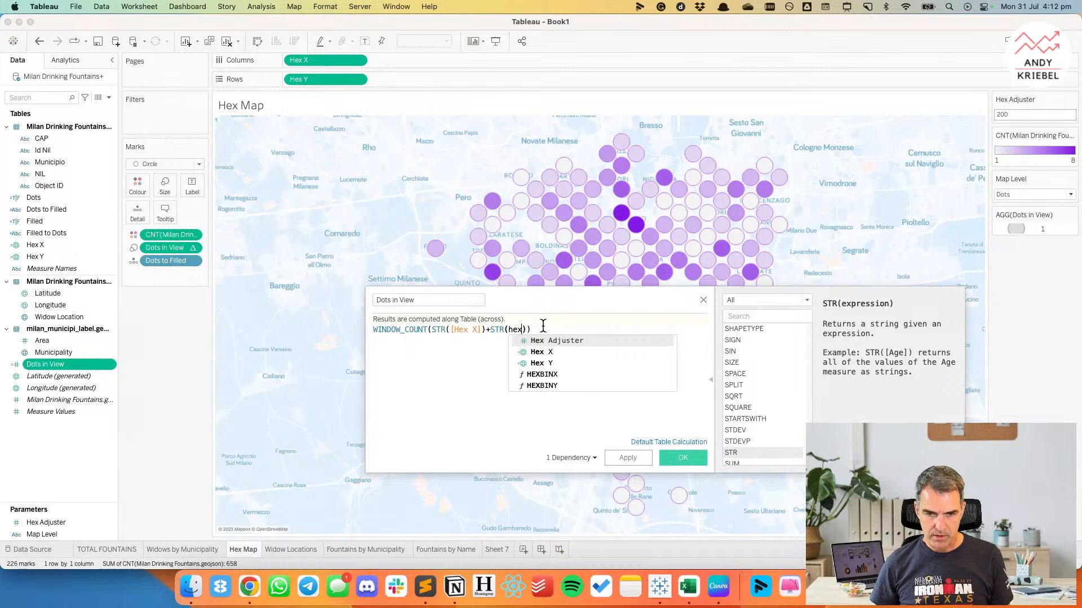
key(Down)
key(Return)
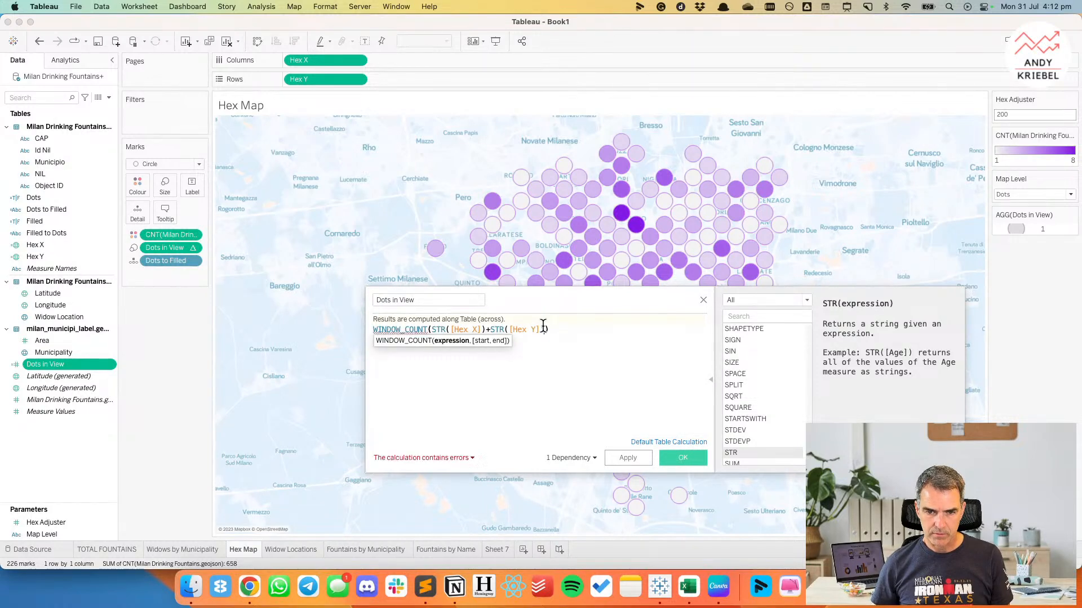
key(BackSpace)
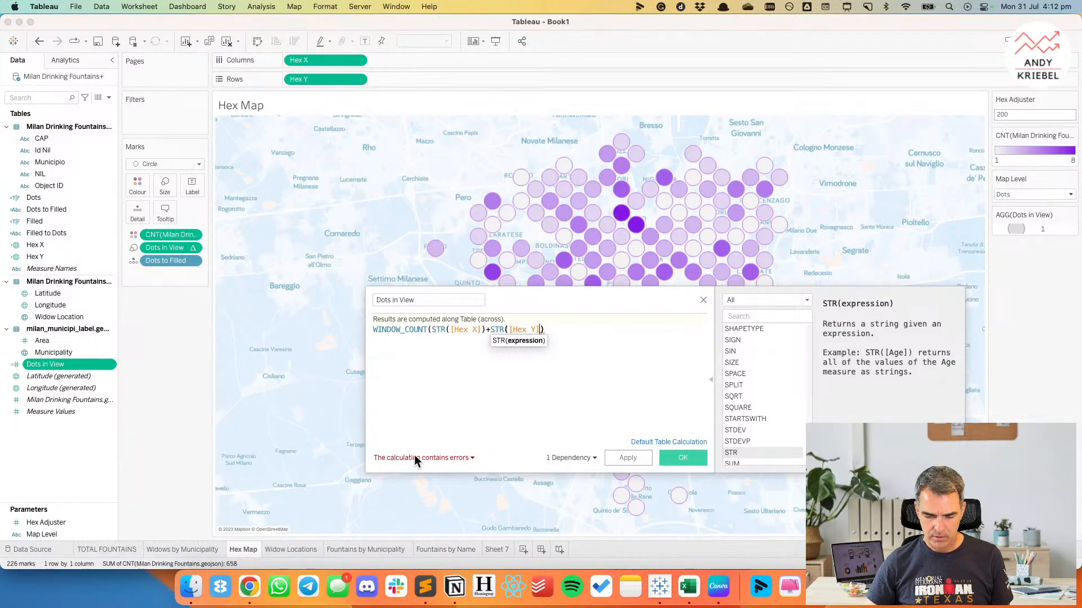
text())
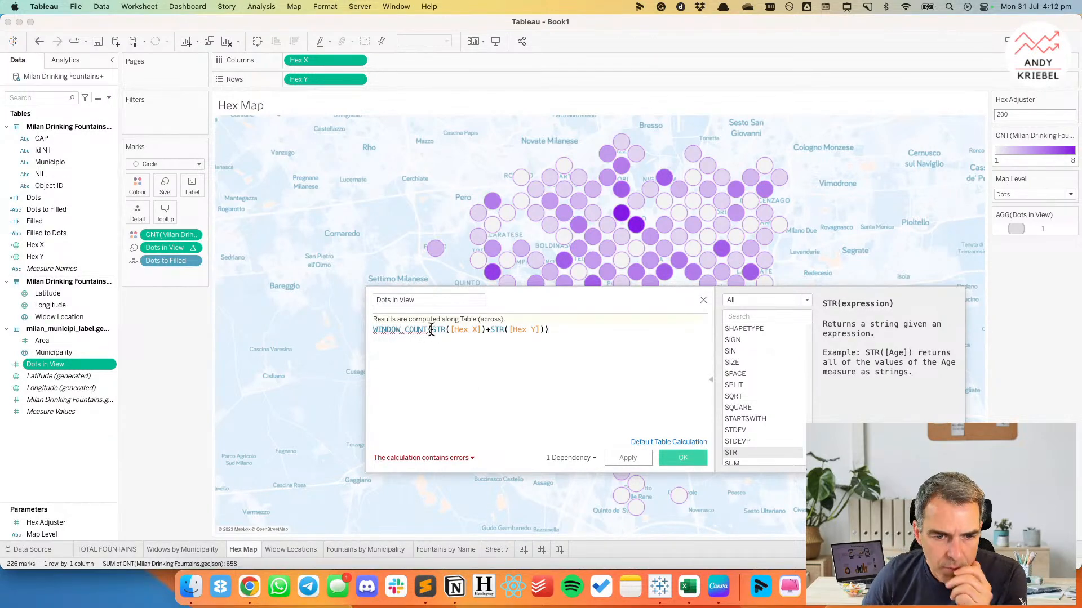
Replace the combined string expression in the Dots in View formula with WINDOW_COUNT([Hex X]).
drag(431, 330, 449, 329)
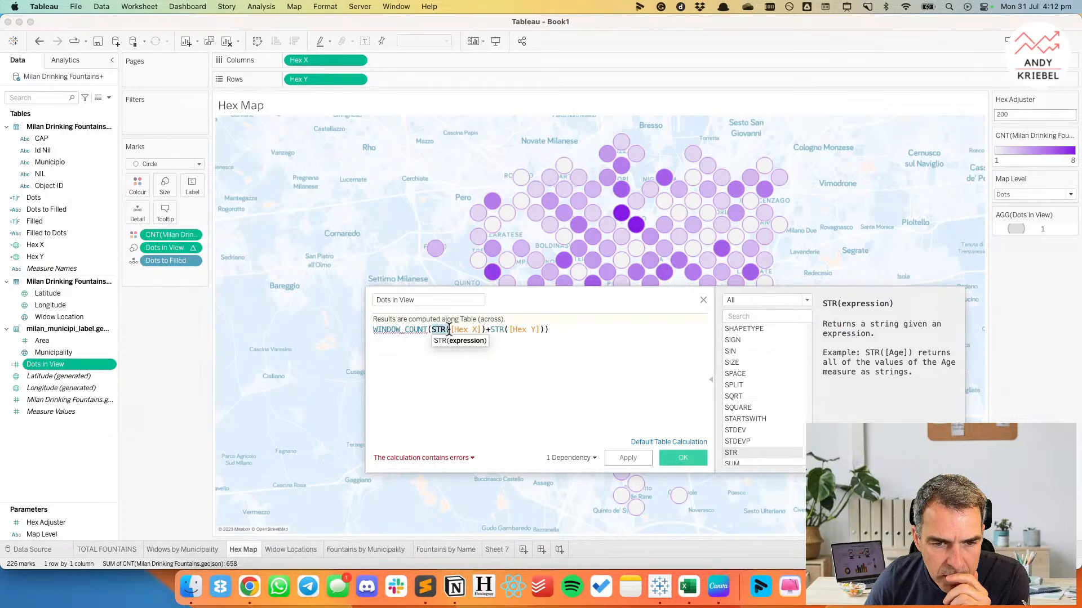
drag(431, 329, 603, 347)
text(DOW_COUNTD)
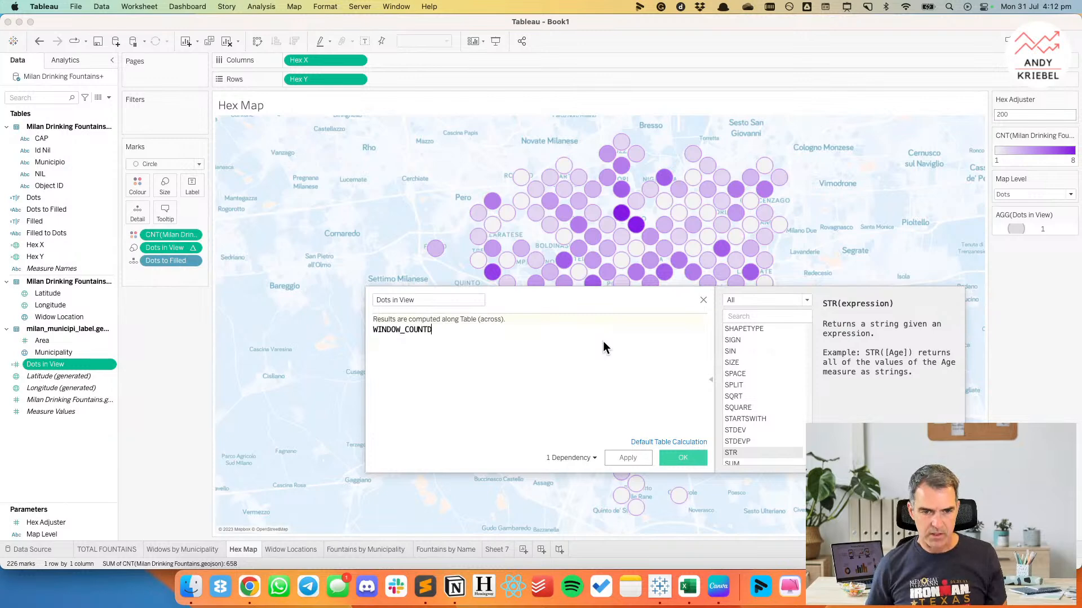
key(BackSpace)
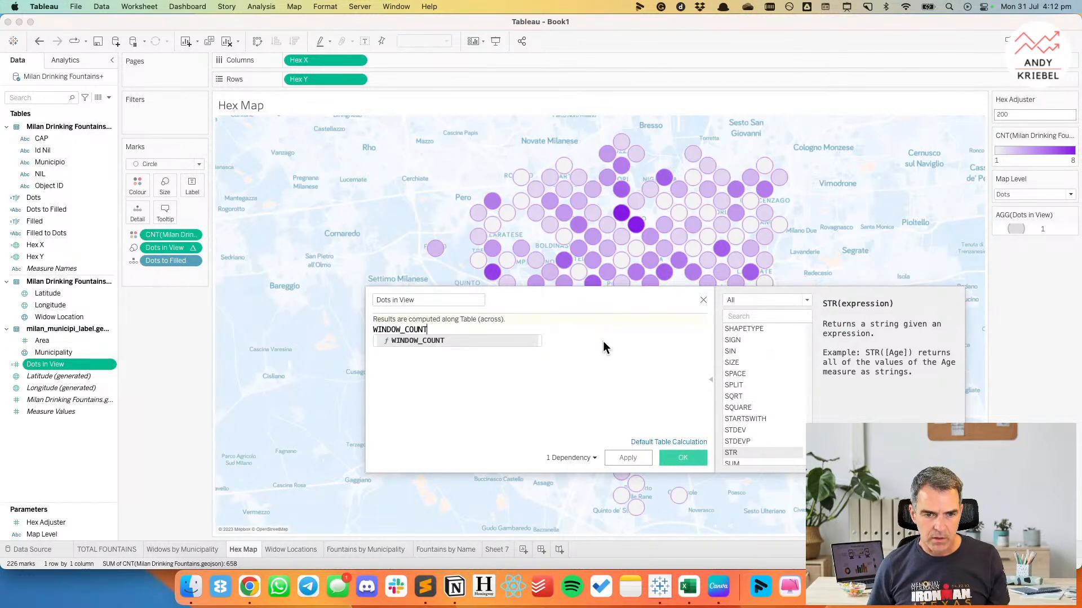
key(Return)
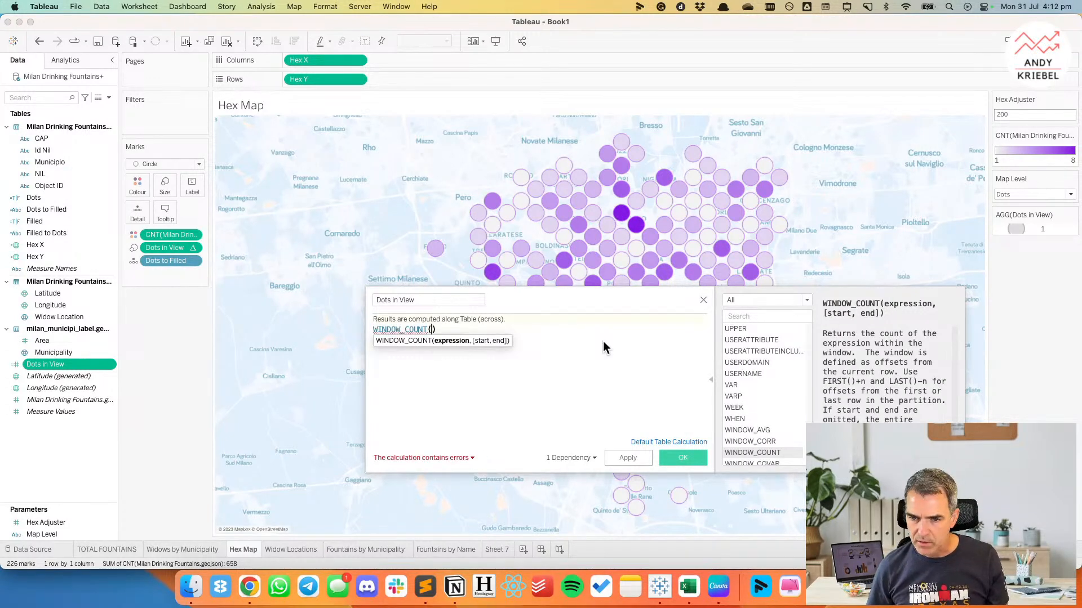
text(hex)
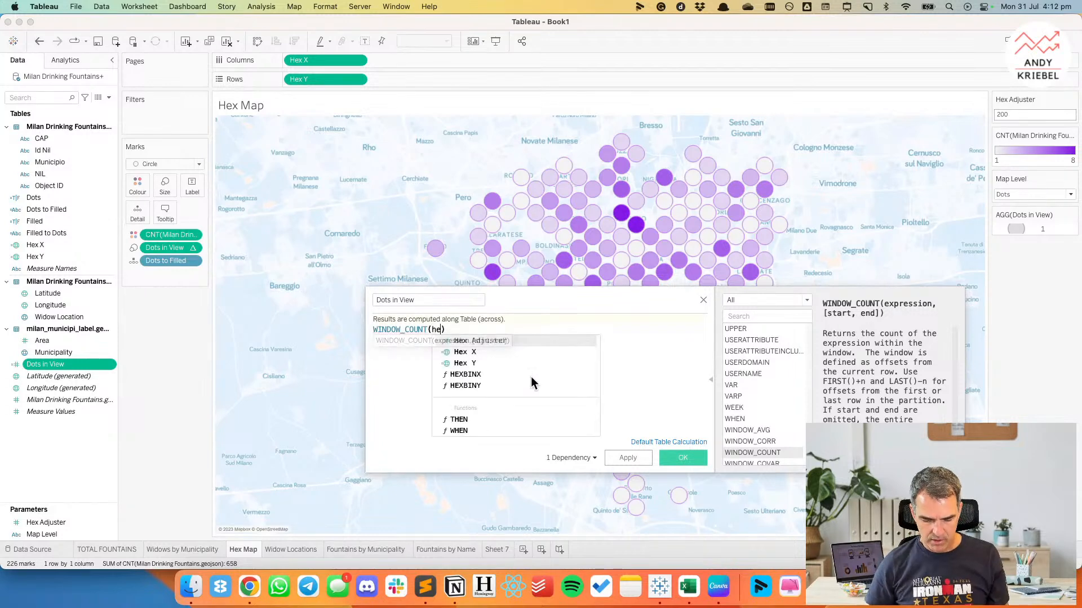
key(Down)
key(Return)
Multiply the Hex X term by a second WINDOW_COUNT term, entered on separate lines, with Hex Adjuster as its argument.
key(End)
key(Return)
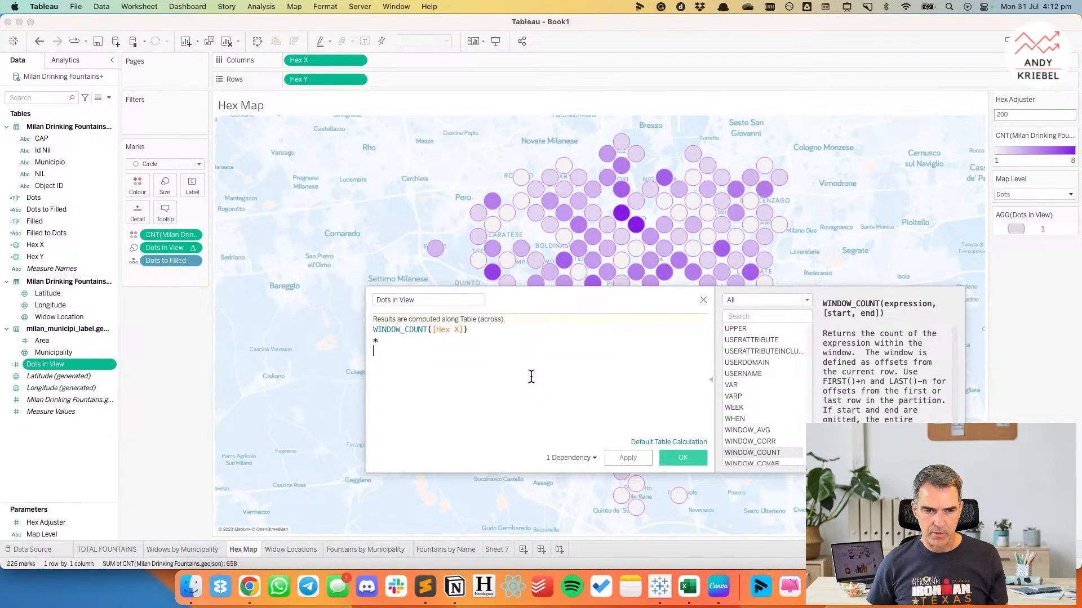
text(wind)
key(Down)
key(Down)
key(Return)
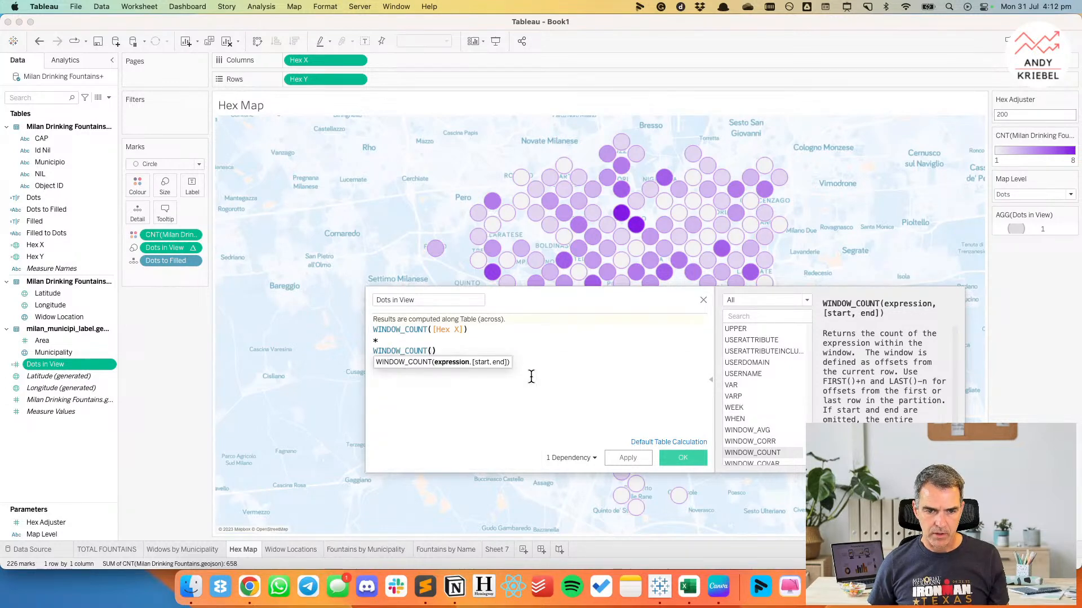
text(he)
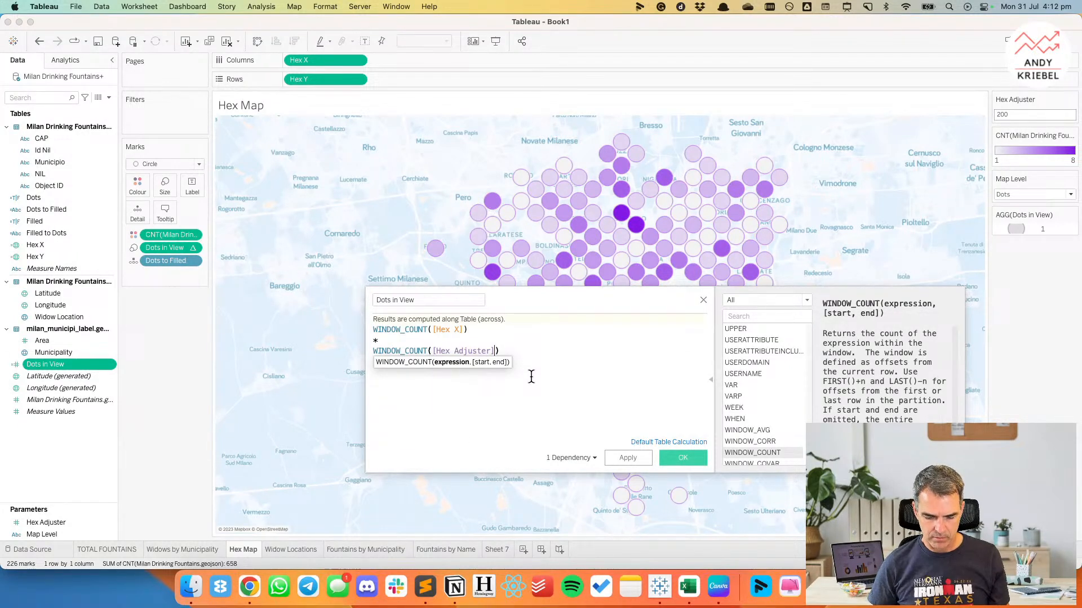
key(BackSpace)
Change the two terms to WINDOW_MAX([Hex X]) and WINDOW_MAX([Hex Y]).
drag(406, 329, 426, 329)
text(MAX)
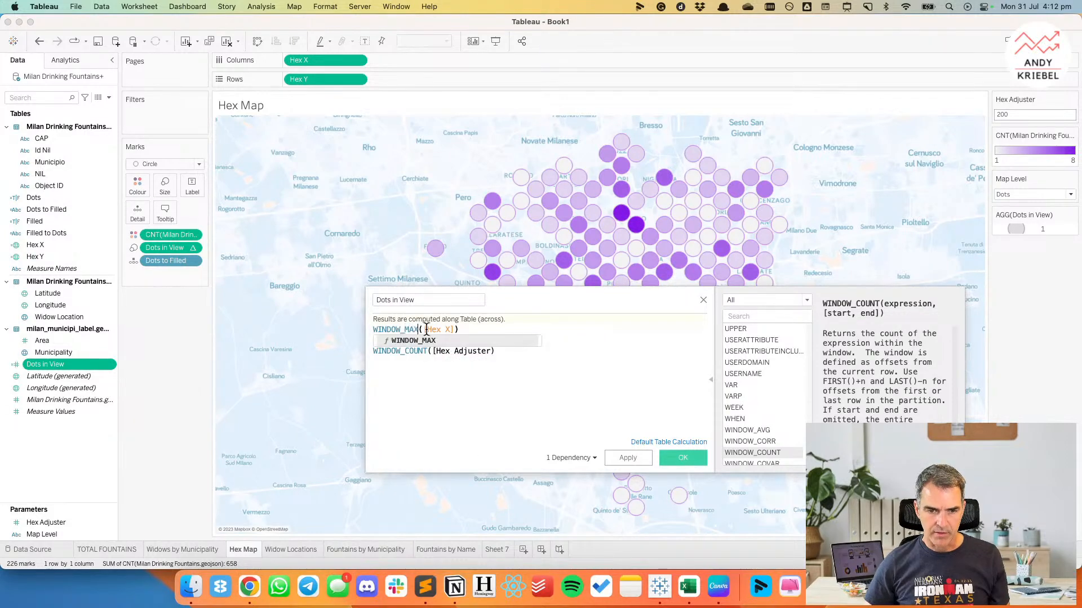
drag(404, 351, 567, 348)
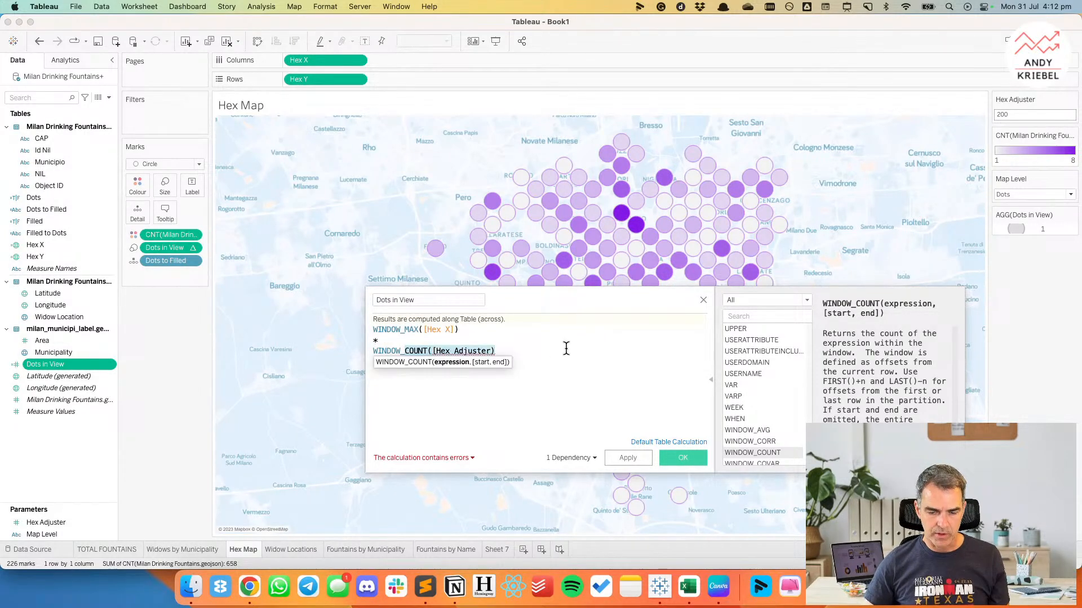
text(MAX(hex )
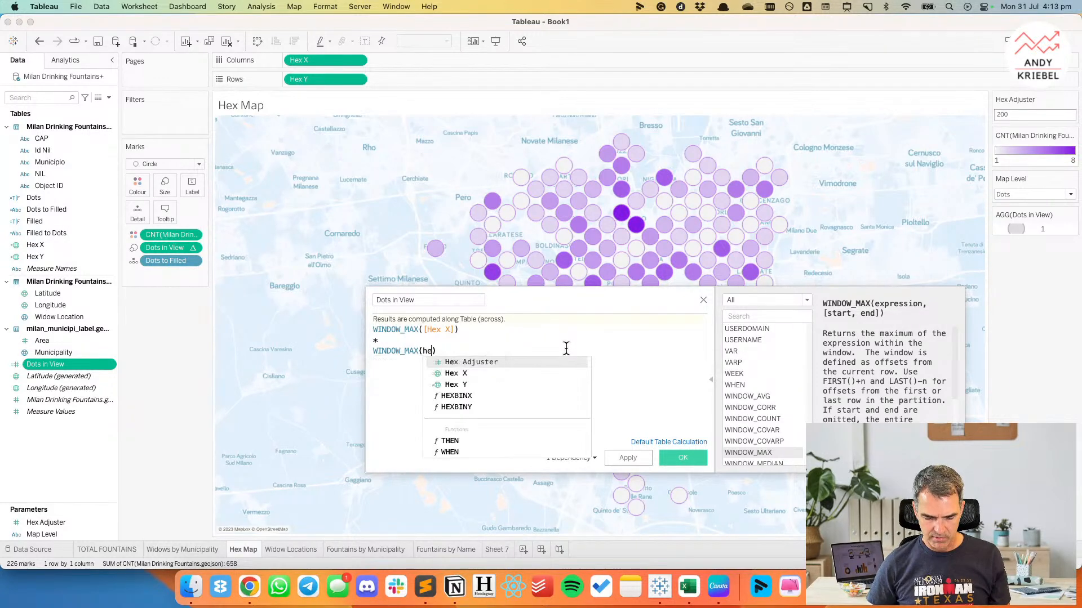
text(y)
key(Return)
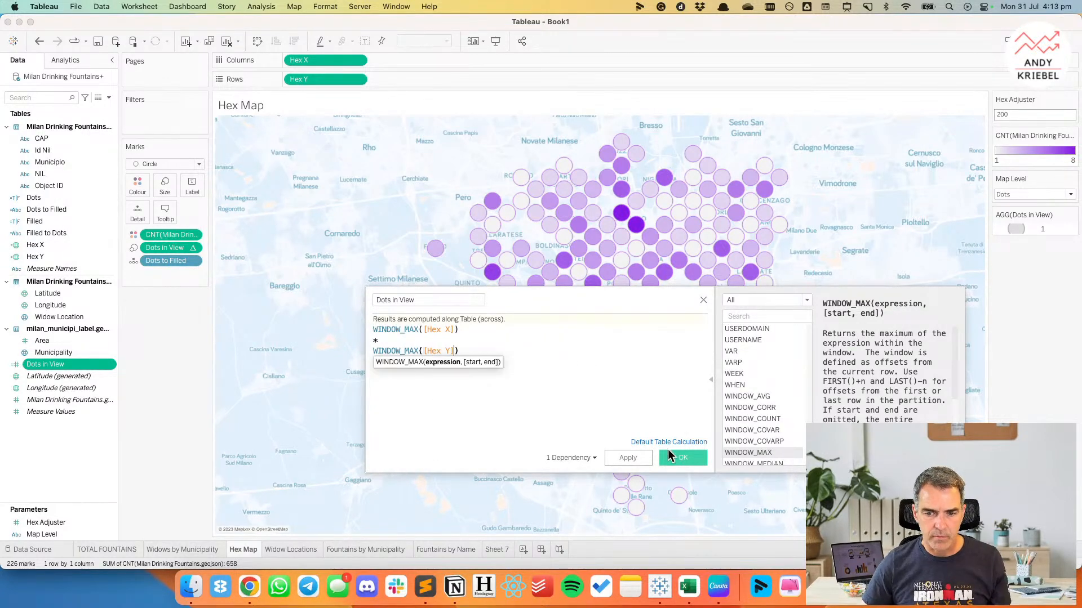
Check the formula errors, wrap Hex X and Hex Y in MAX() inside their WINDOW_MAX terms, and save the calculation.
click(437, 457)
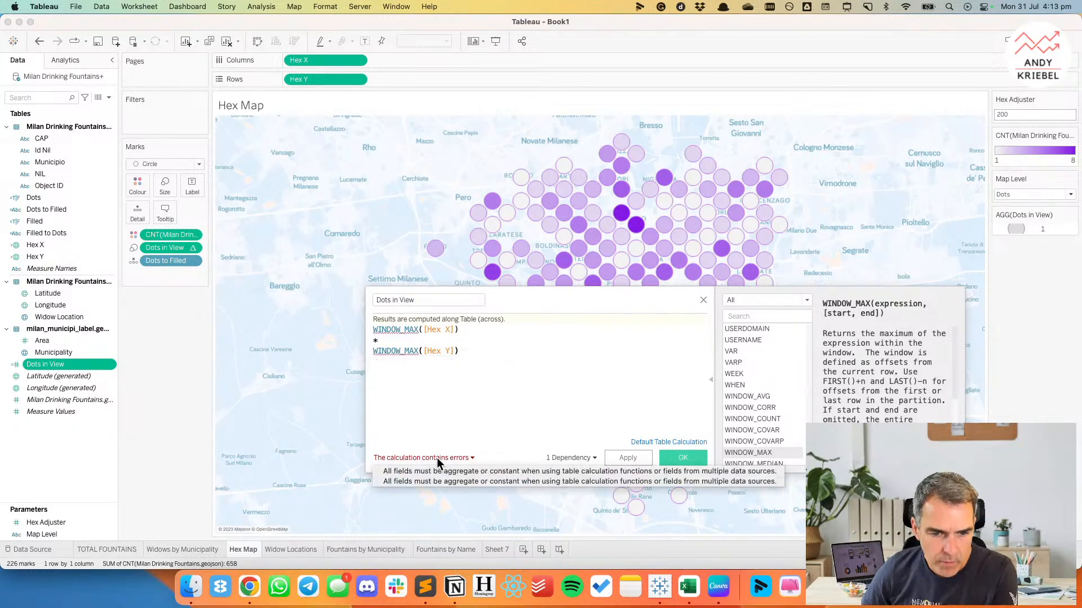
click(470, 420)
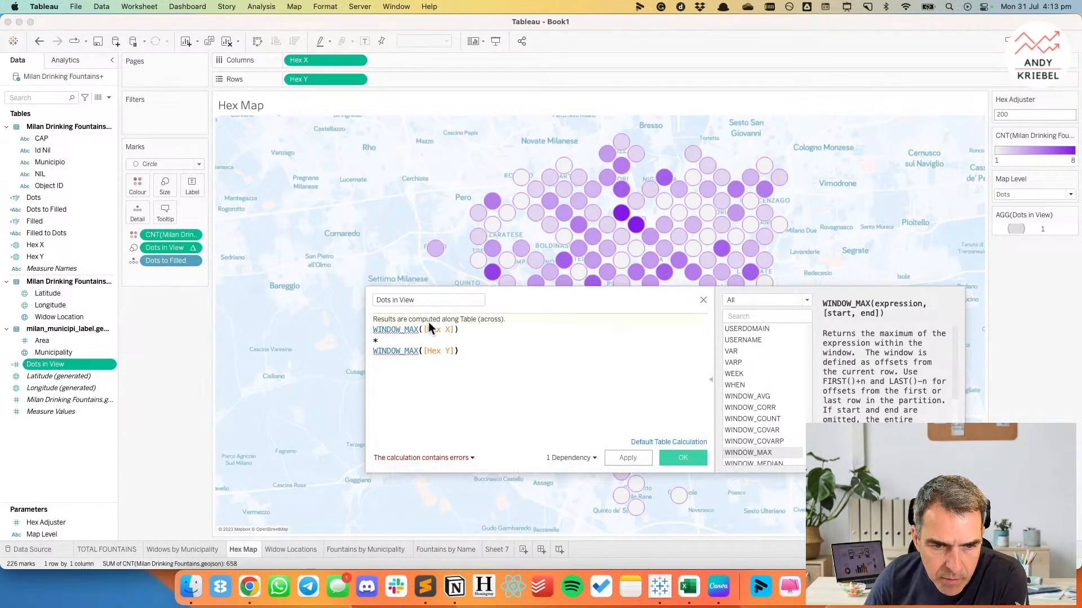
click(423, 328)
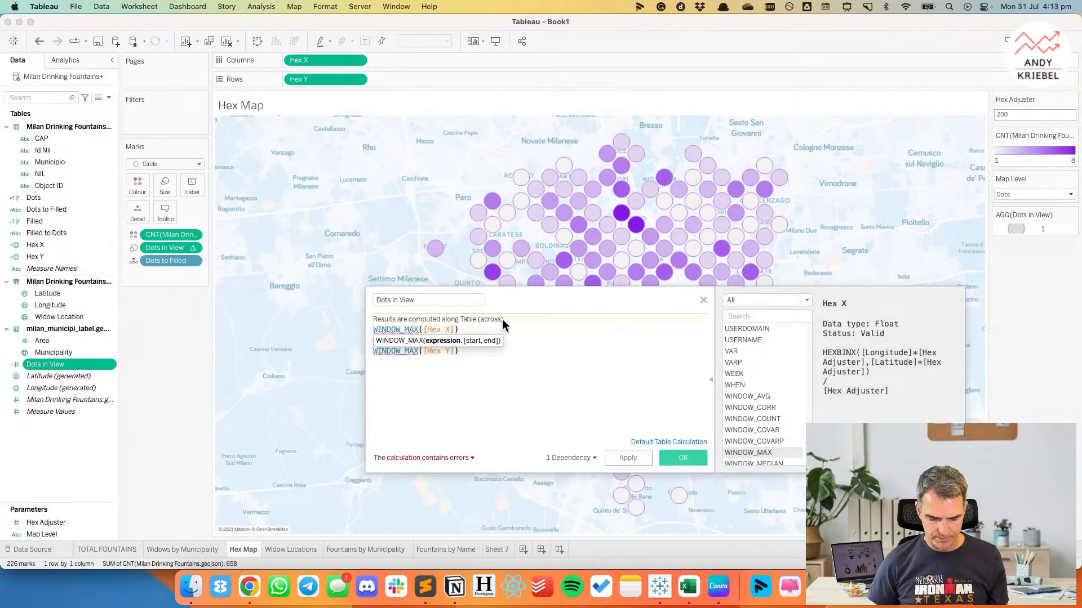
text(MAX()
key(super+Right)
text())
click(423, 351)
text(MAX()
key(super+Right)
text())
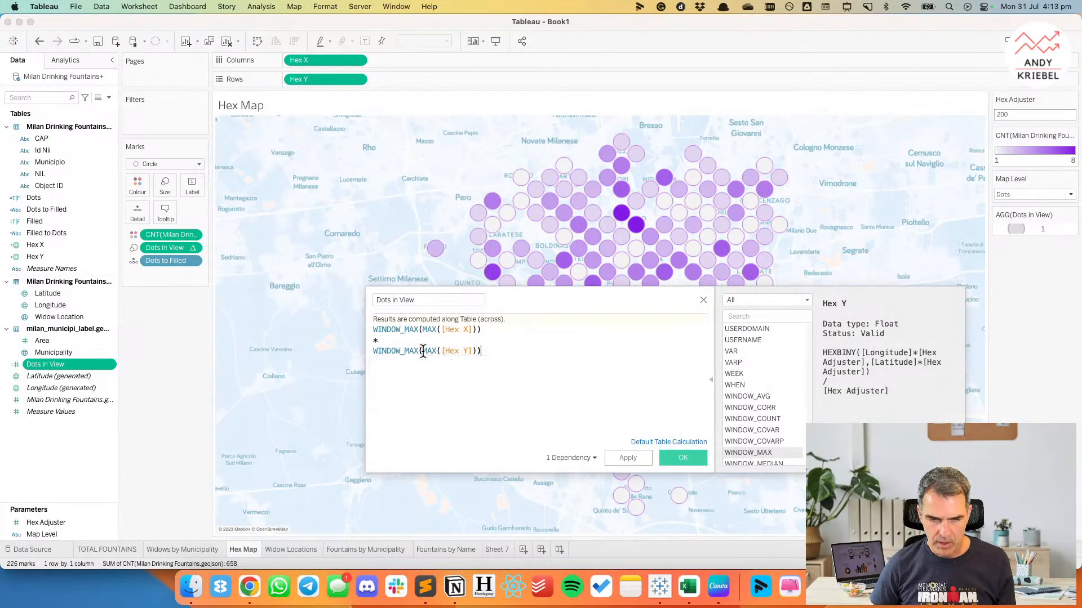
click(631, 458)
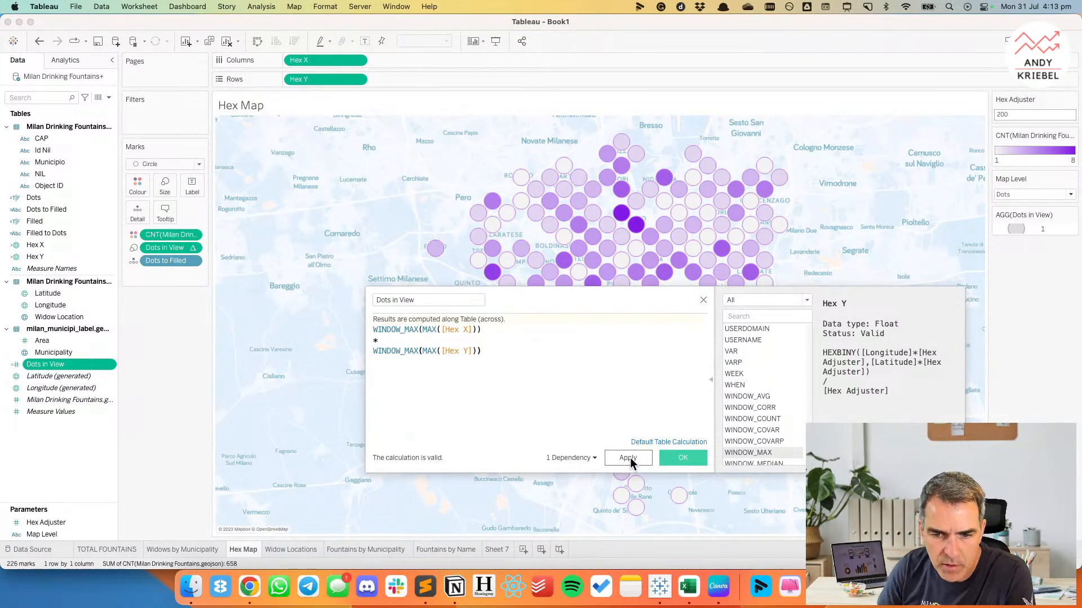
click(682, 458)
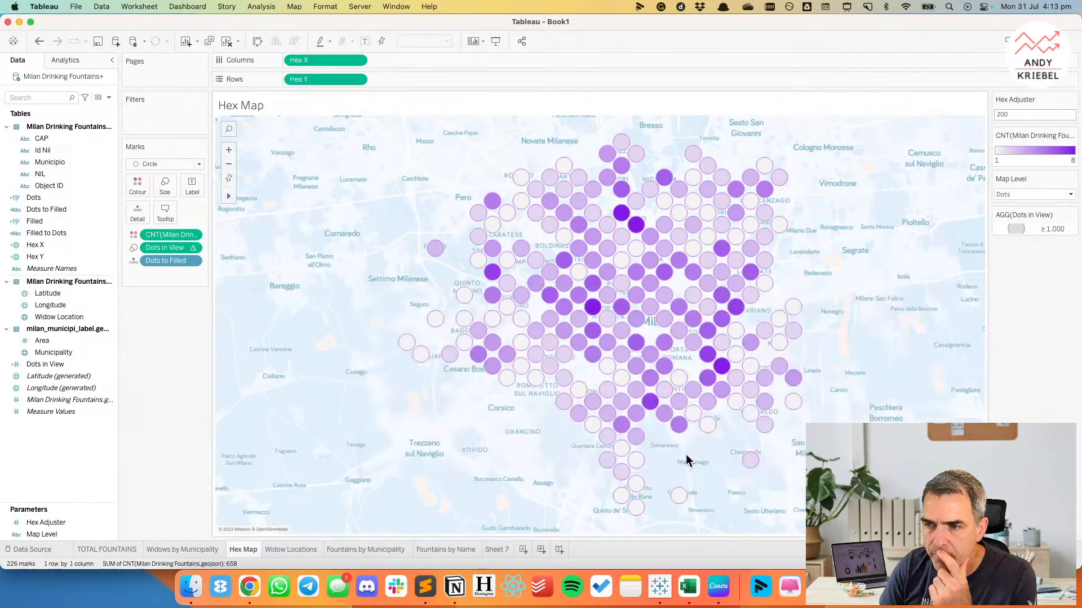
Reset the Dots in View mark sizes to the automatic defaults and accept the change.
double_click(1033, 230)
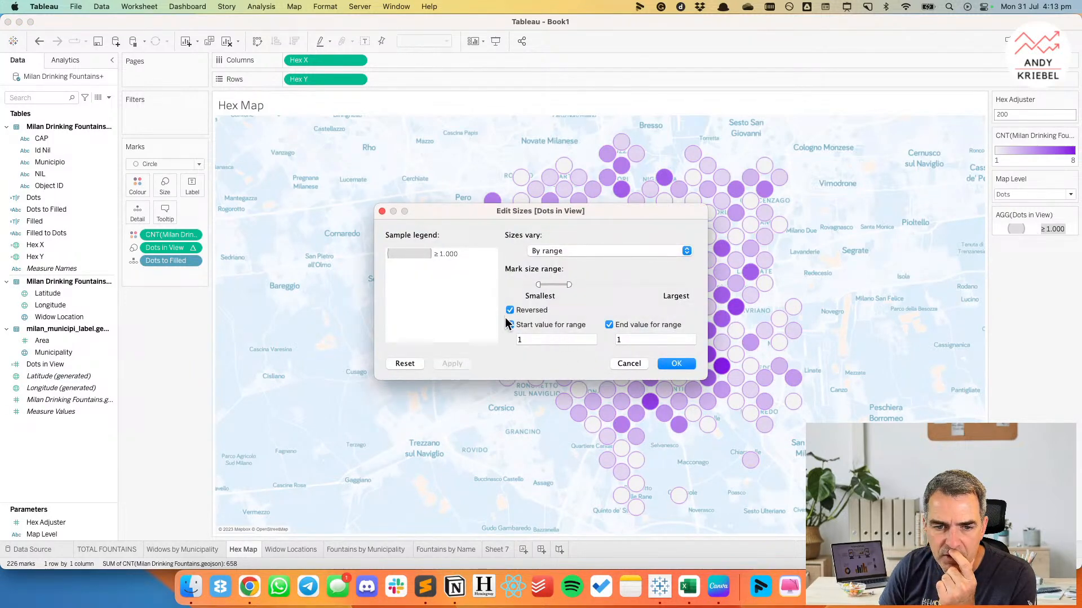
click(414, 363)
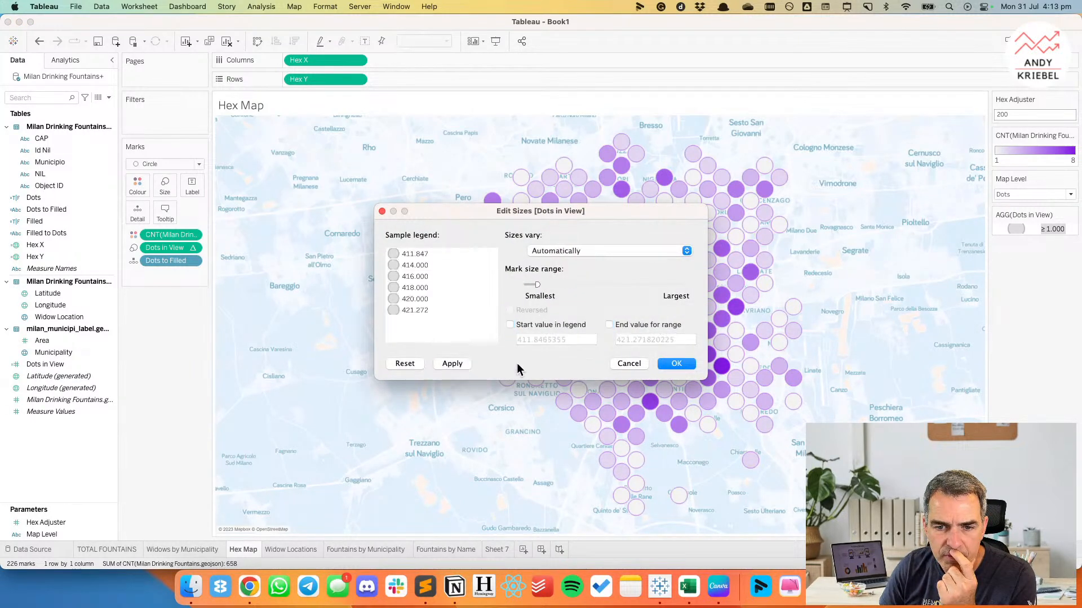
click(675, 364)
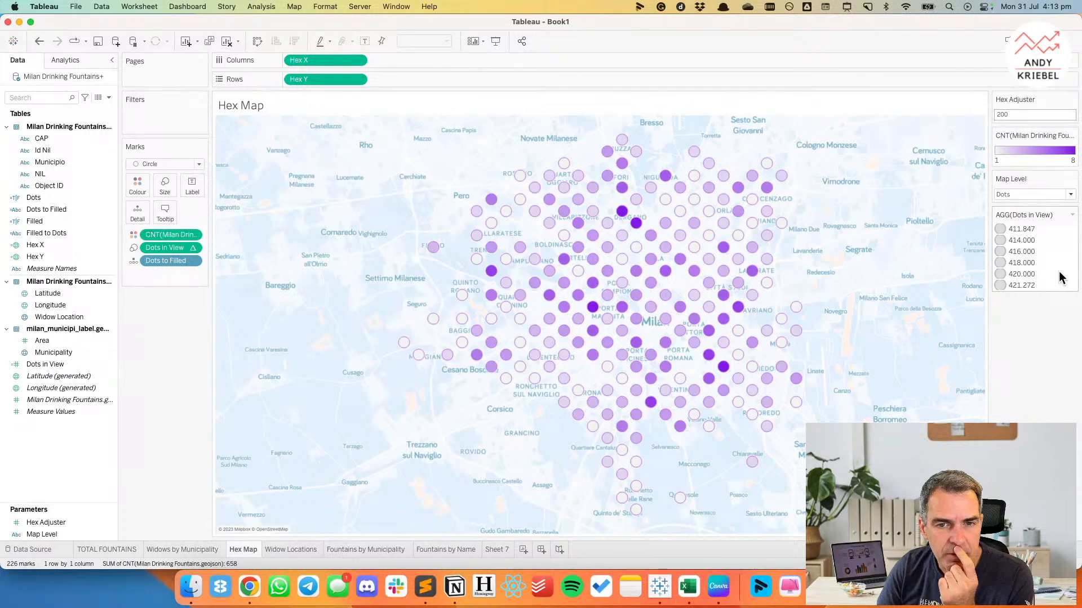
Inspect the Dots in View values of several dots in the northeastern part of the hex map.
mouse_move(781, 178)
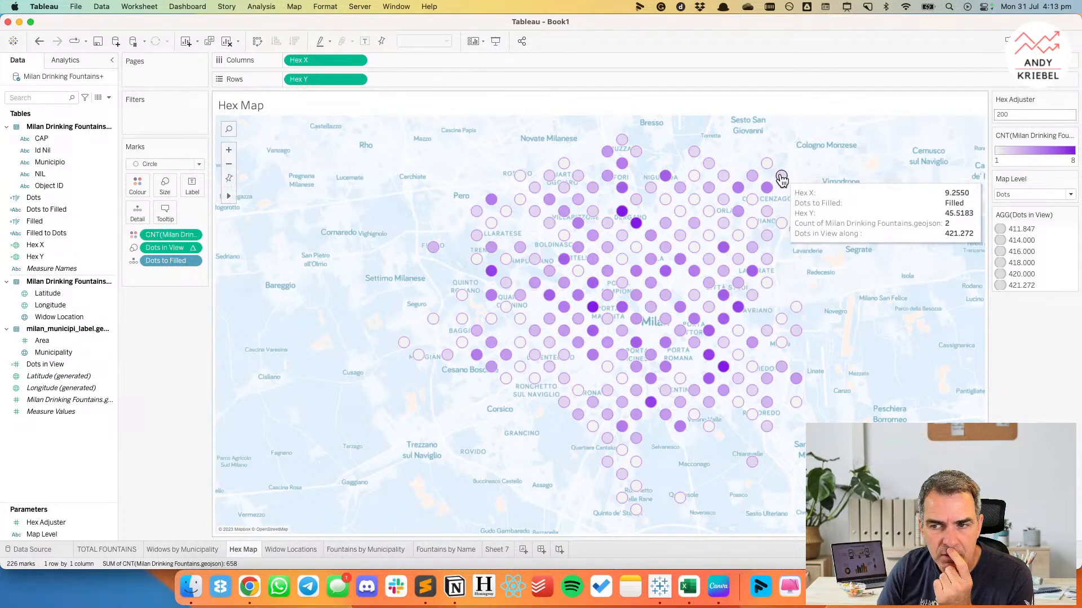
mouse_move(781, 226)
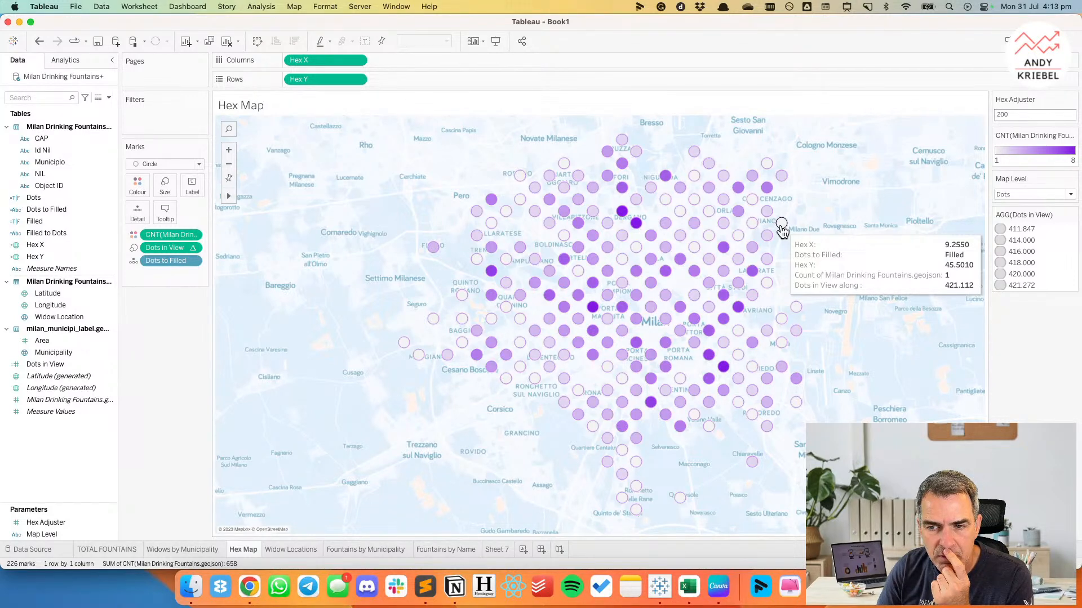
mouse_move(751, 248)
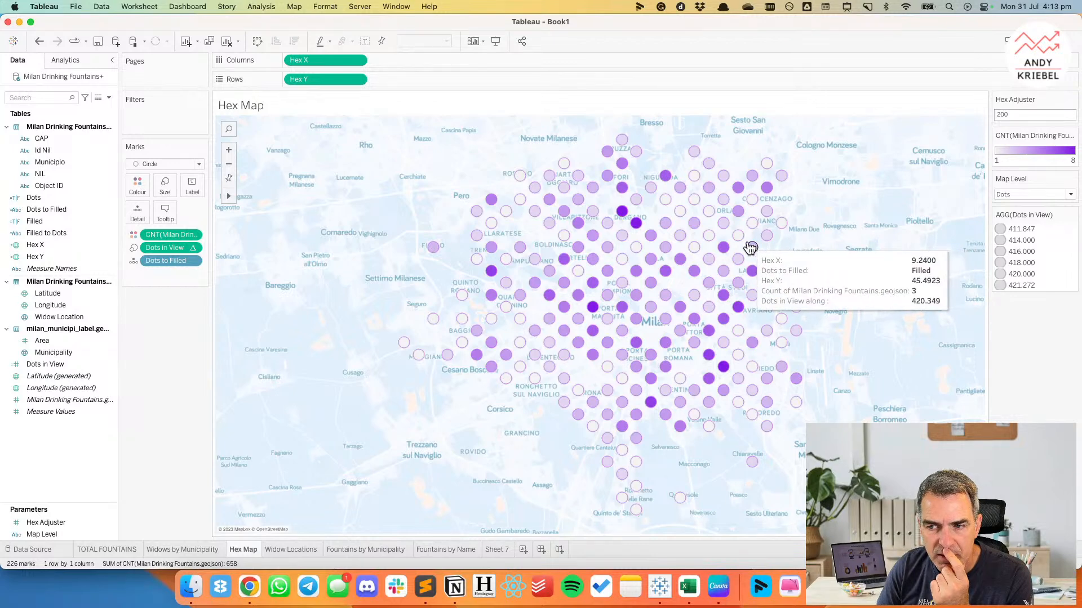
mouse_move(722, 231)
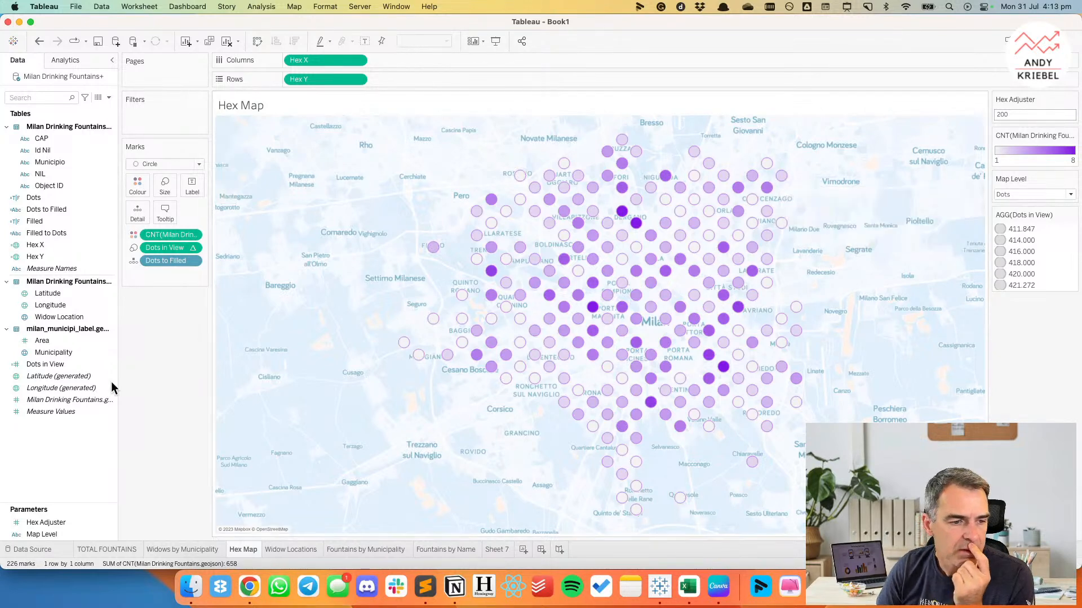
Edit the Dots in View calculation, replacing its Hex X term with { COUNTD([Hex X]) }.
click(55, 520)
click(49, 434)
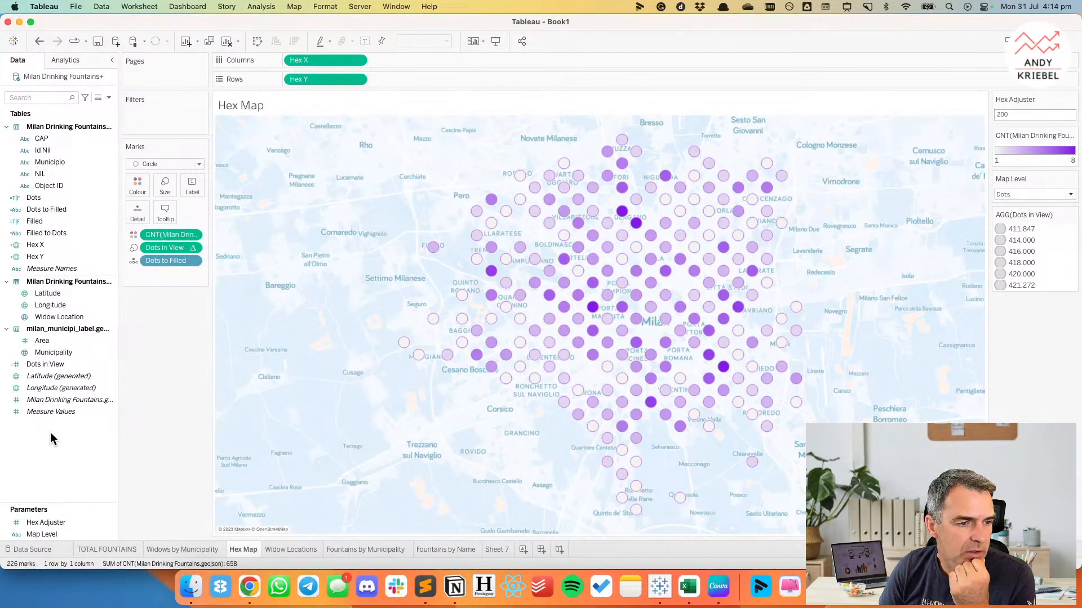
right_click(52, 364)
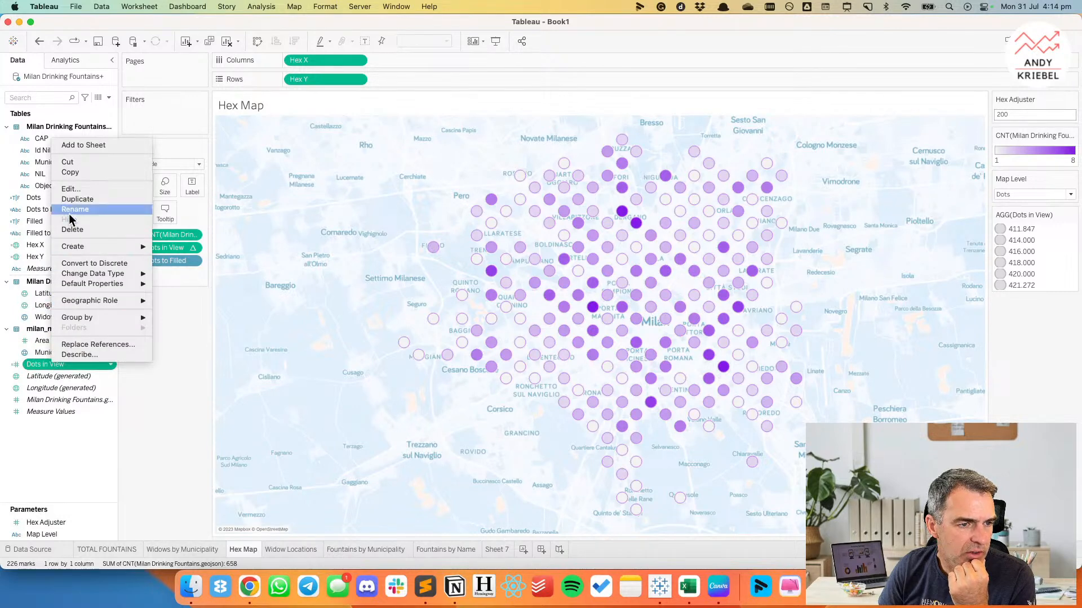
click(74, 186)
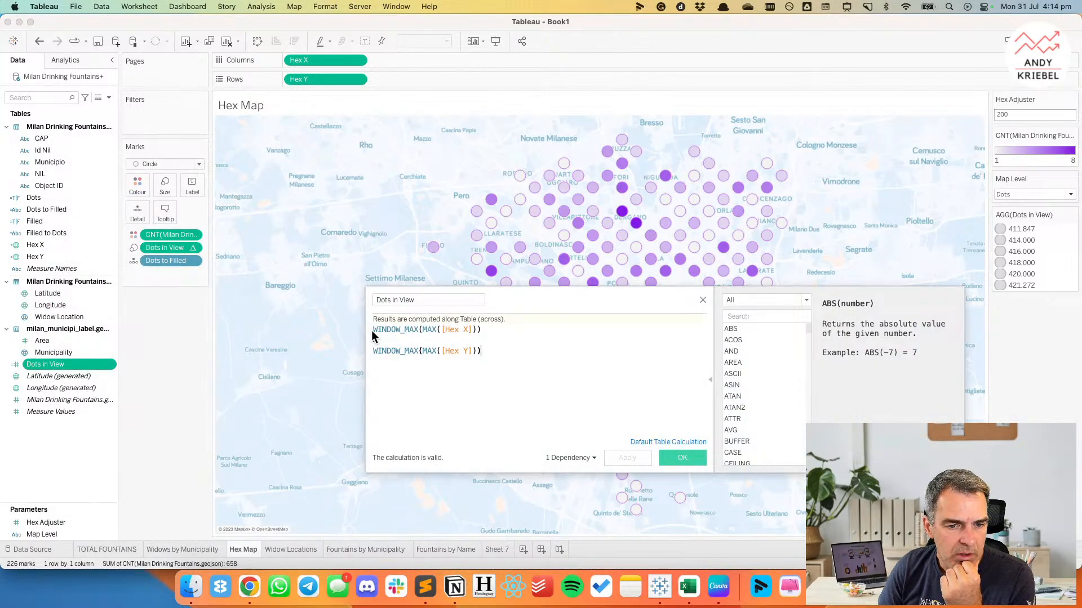
drag(372, 329, 483, 324)
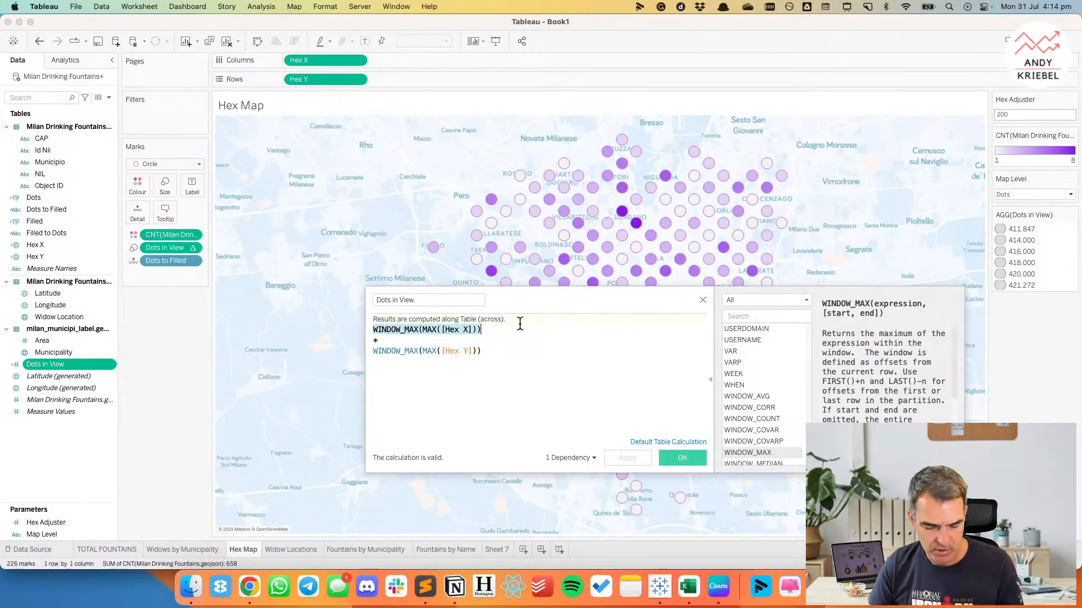
text({ count)
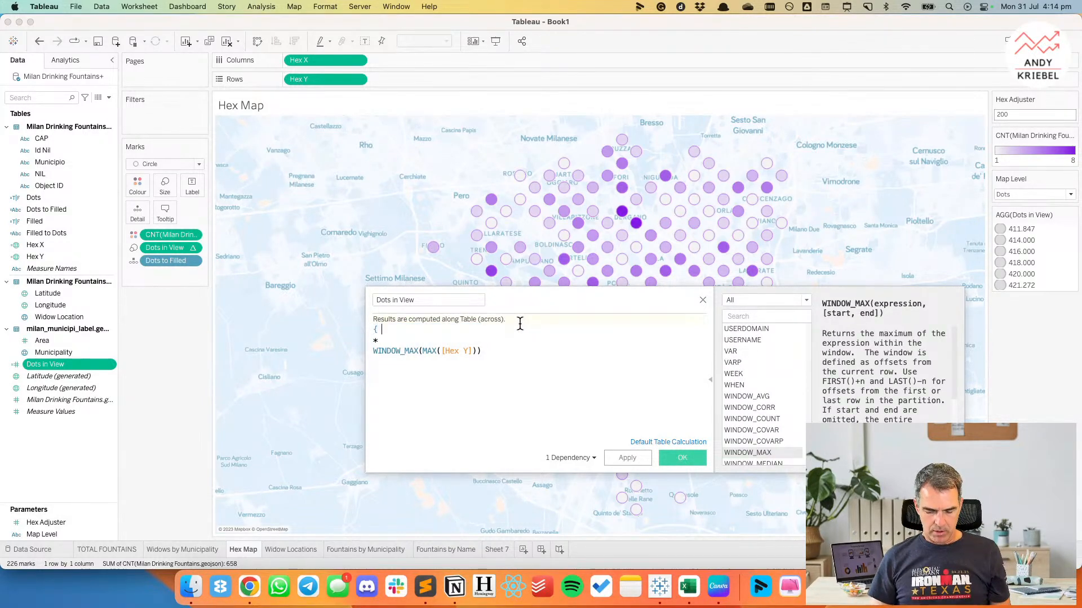
key(Down)
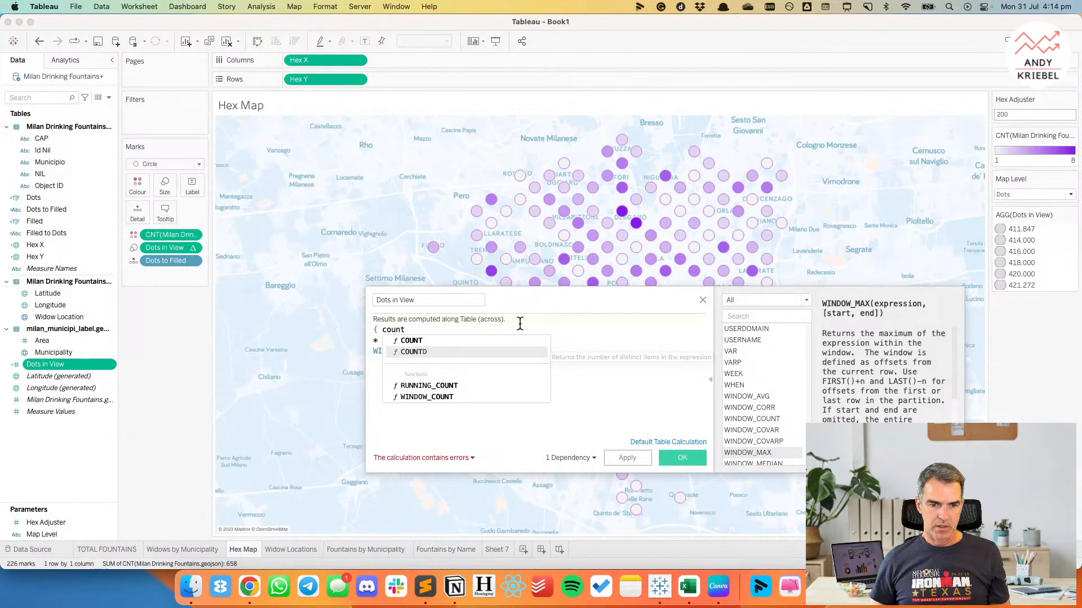
key(Return)
text(hex)
key(Down)
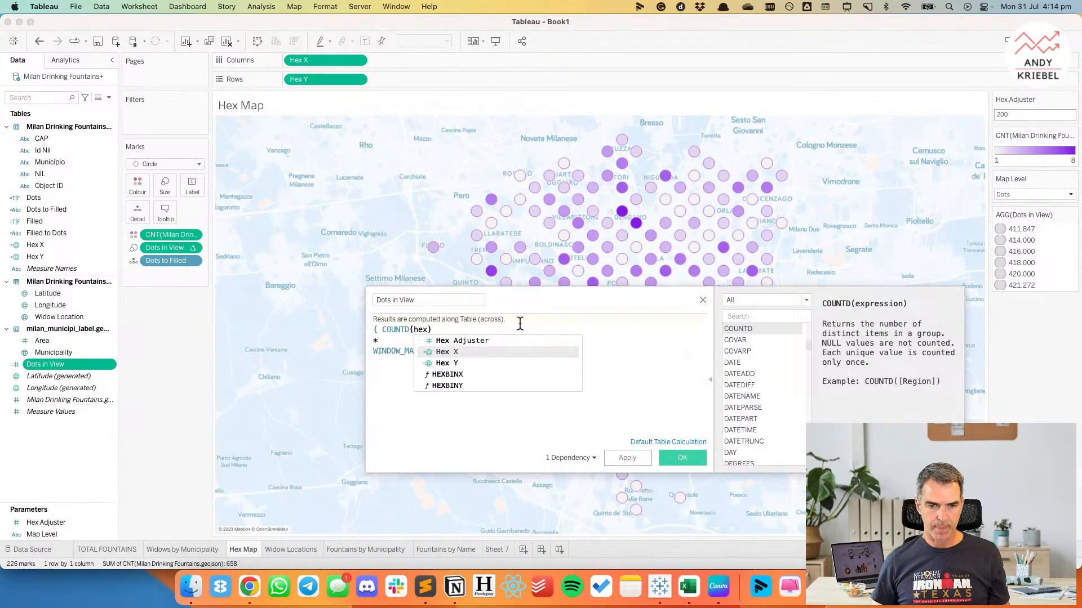
key(Return)
text(})
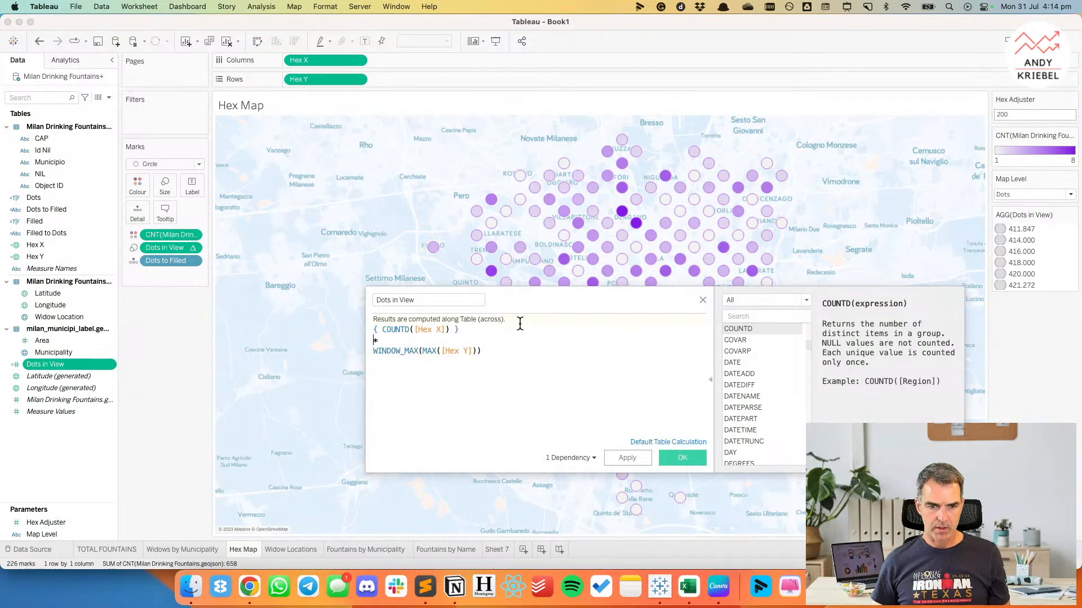
Replace the WINDOW_MAX term for Hex Y with an opening brace and COUNTD([Hex Adjuster]).
key(Down)
key(shift+super+Right)
text({ count)
key(Down)
key(Return)
text([hex)
key(Return)
key(Right)
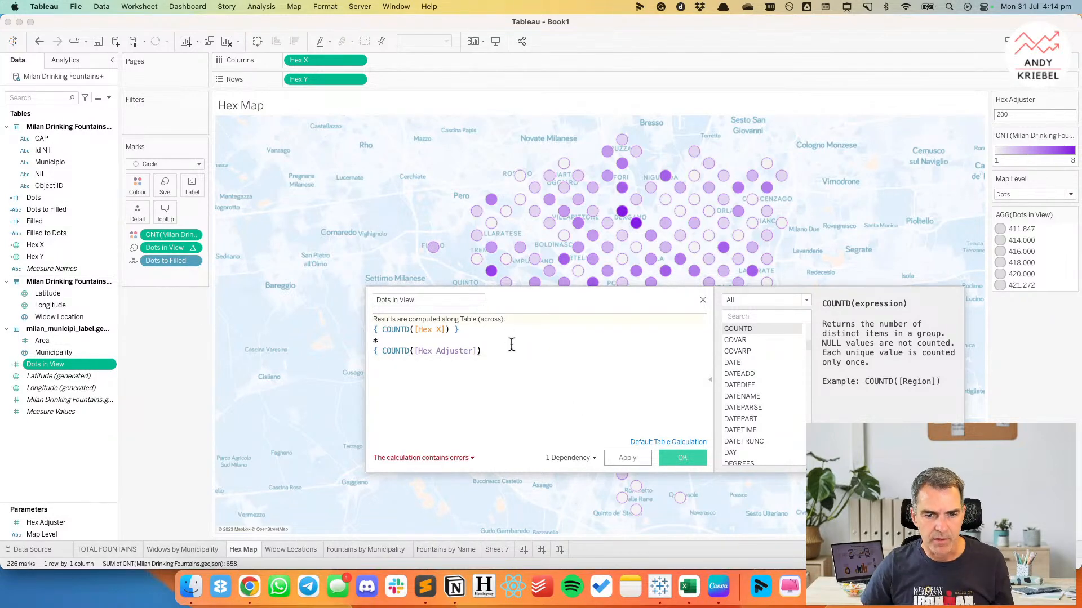
Clear the entire Dots in View formula and start it again with COUNTD([Hex X]).
drag(498, 350, 363, 332)
text(count)
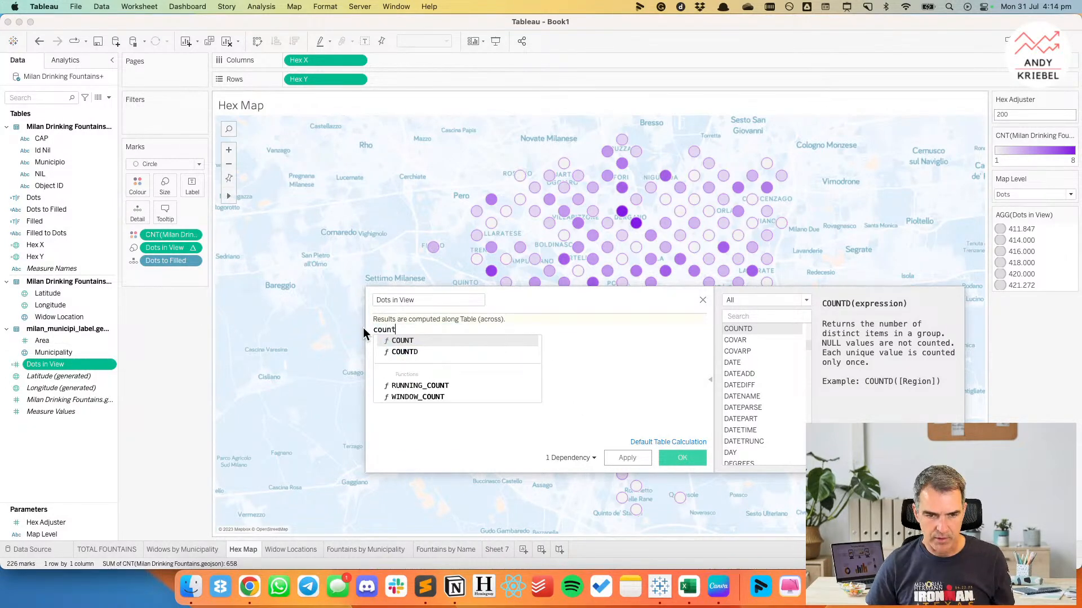
key(Down)
key(Return)
text([hex x)
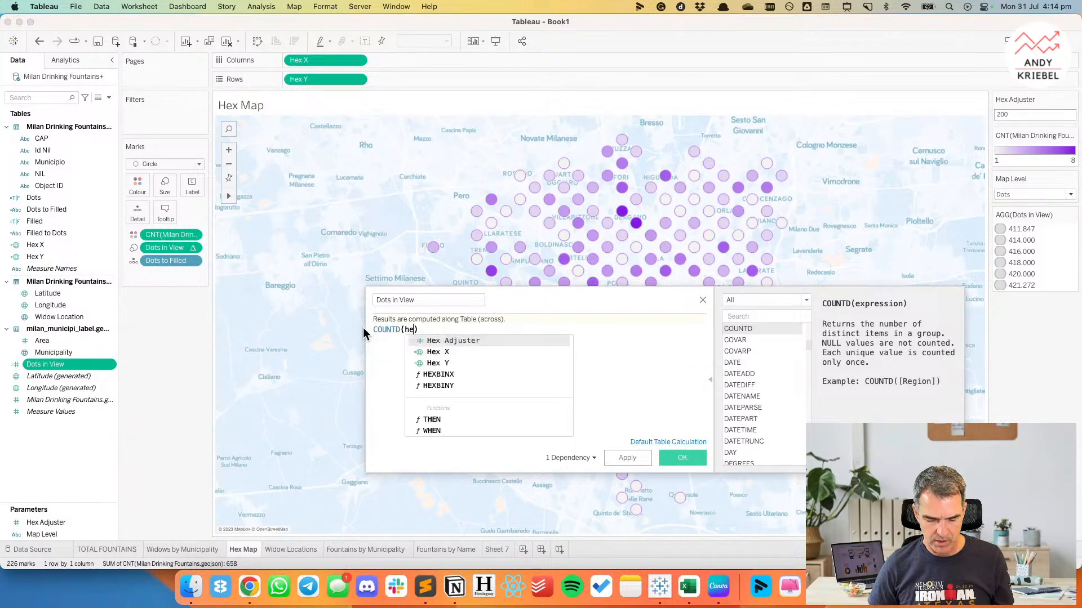
key(Return)
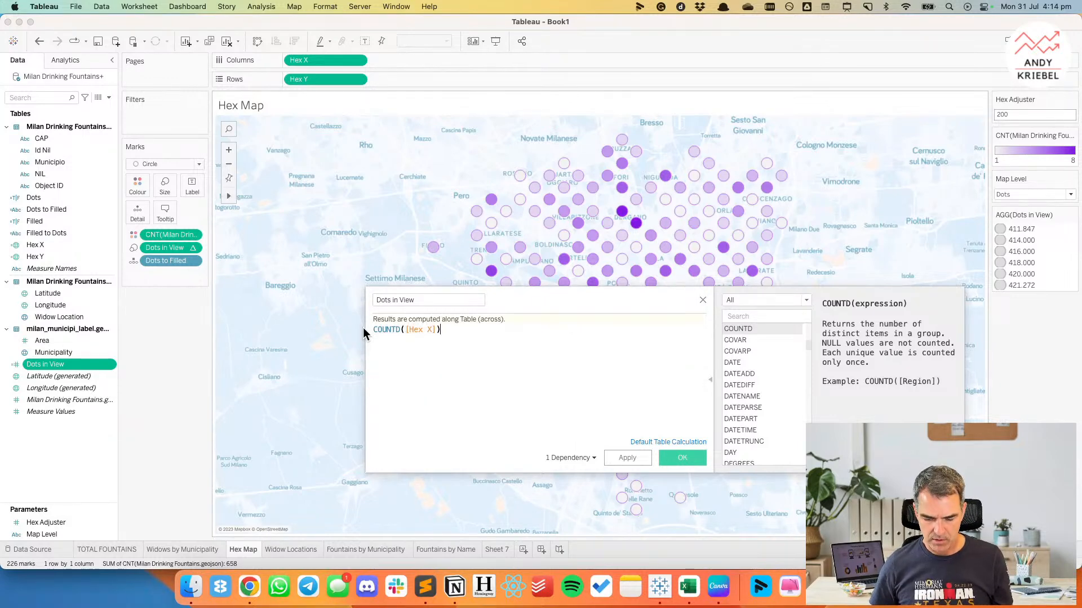
Multiply the Hex X count by COUNTD([Hex Y]) and apply the calculation.
text(* count)
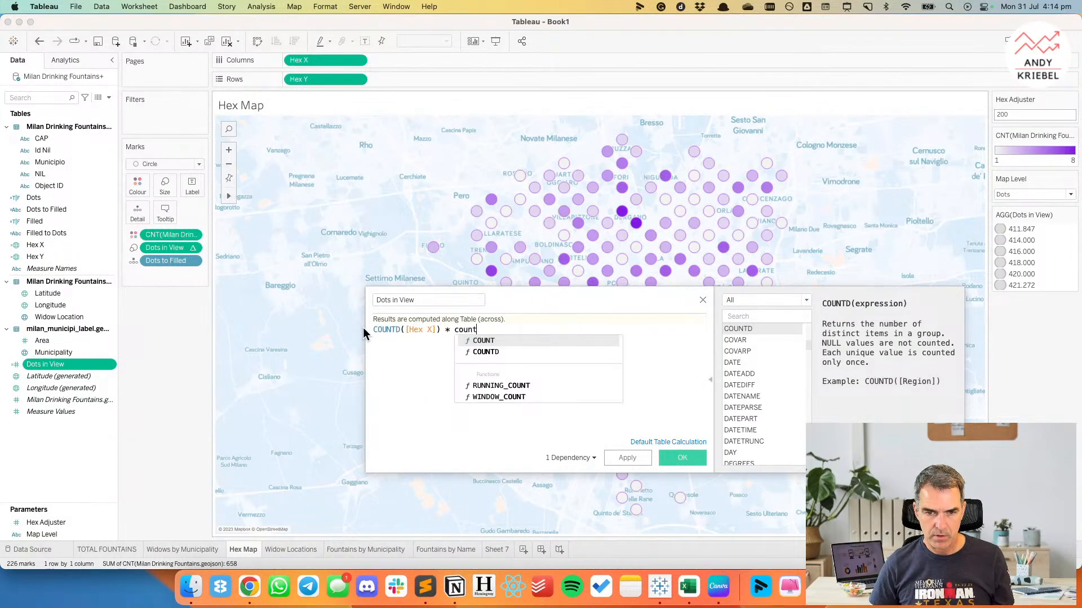
key(Return)
text(hex)
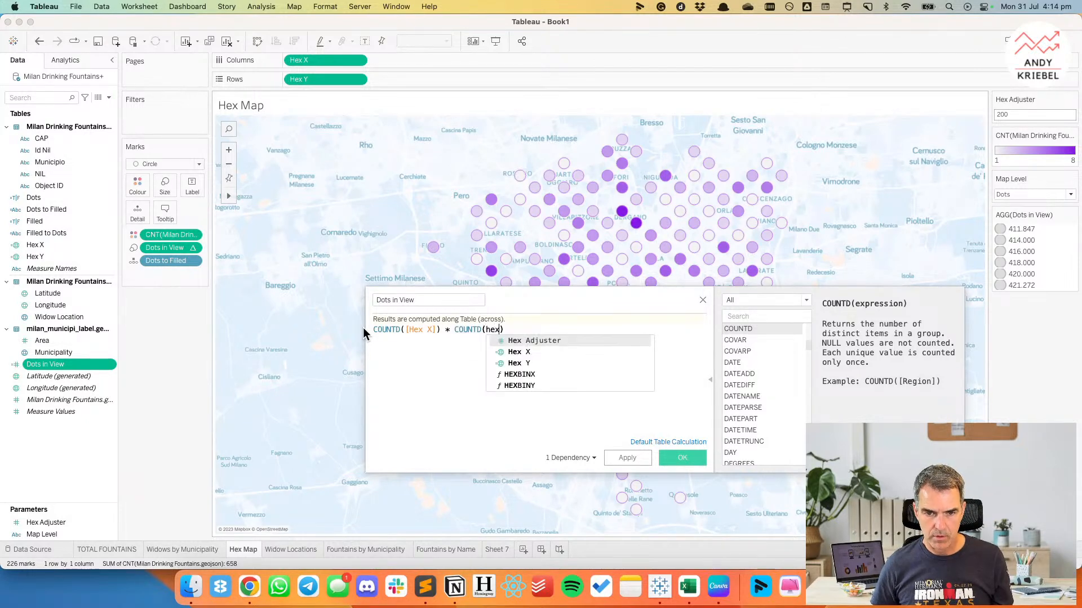
key(Down)
key(Down)
key(Return)
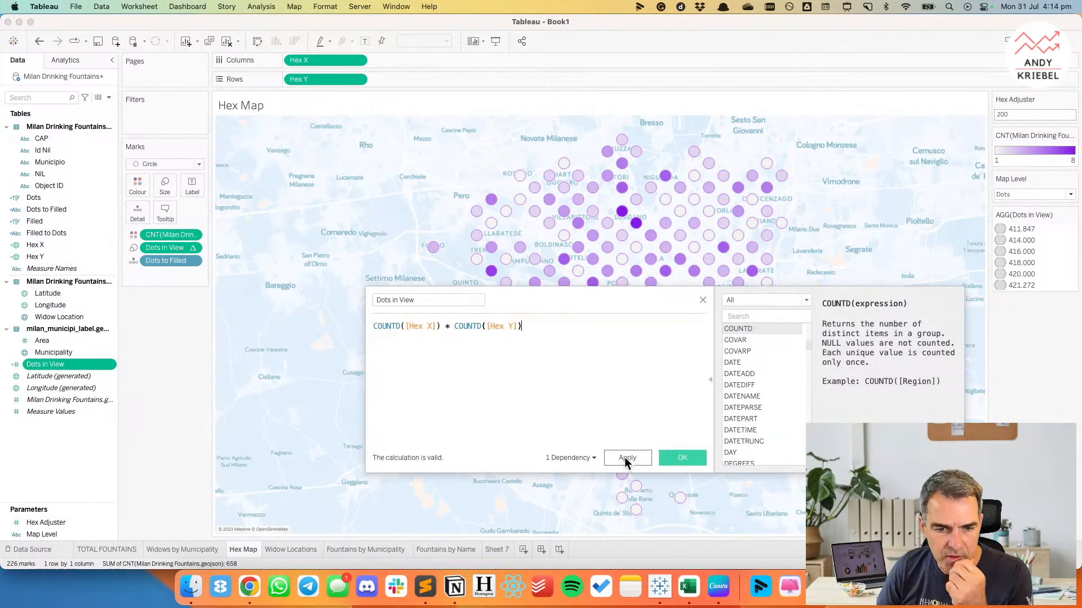
click(625, 458)
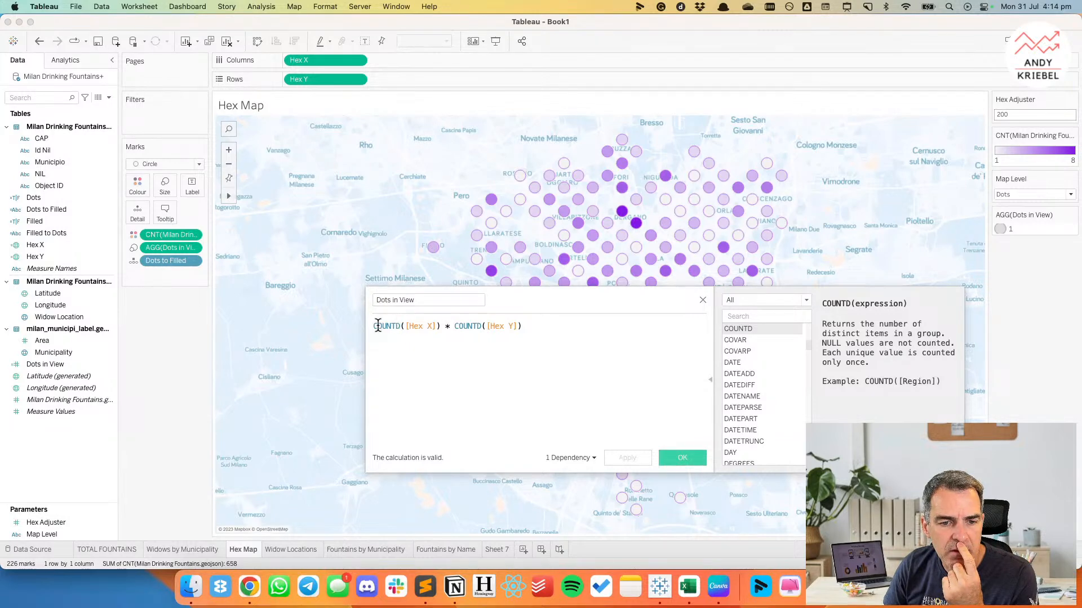
Wrap both COUNTD terms in braces, giving {COUNTD([Hex X])} * {COUNTD([Hex Y])}, and save the calculation.
text({)
click(426, 321)
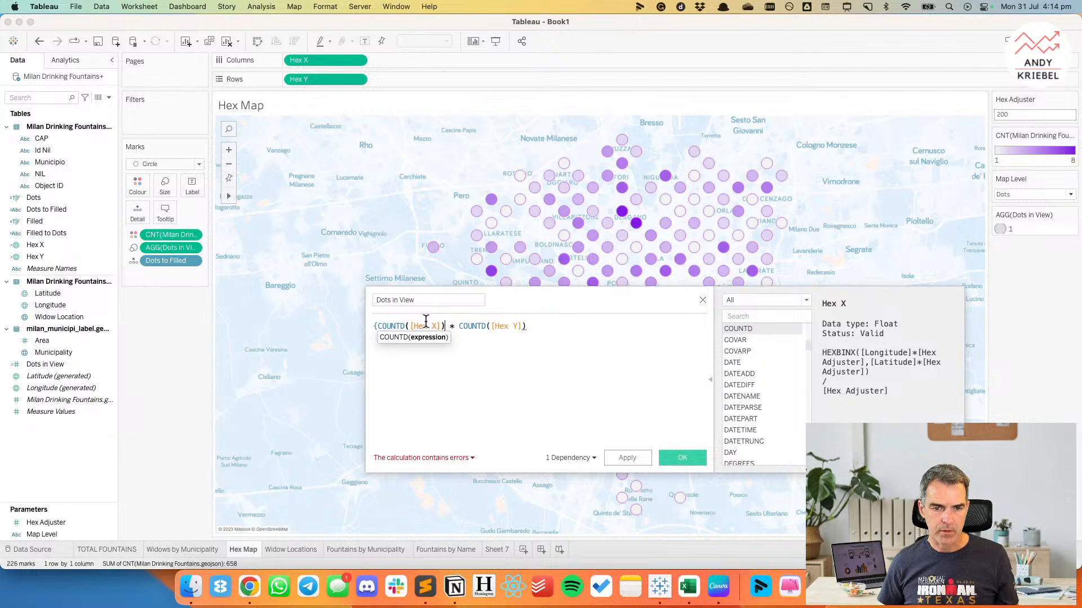
key(Right)
text(})
key(Right)
key(Right)
key(Right)
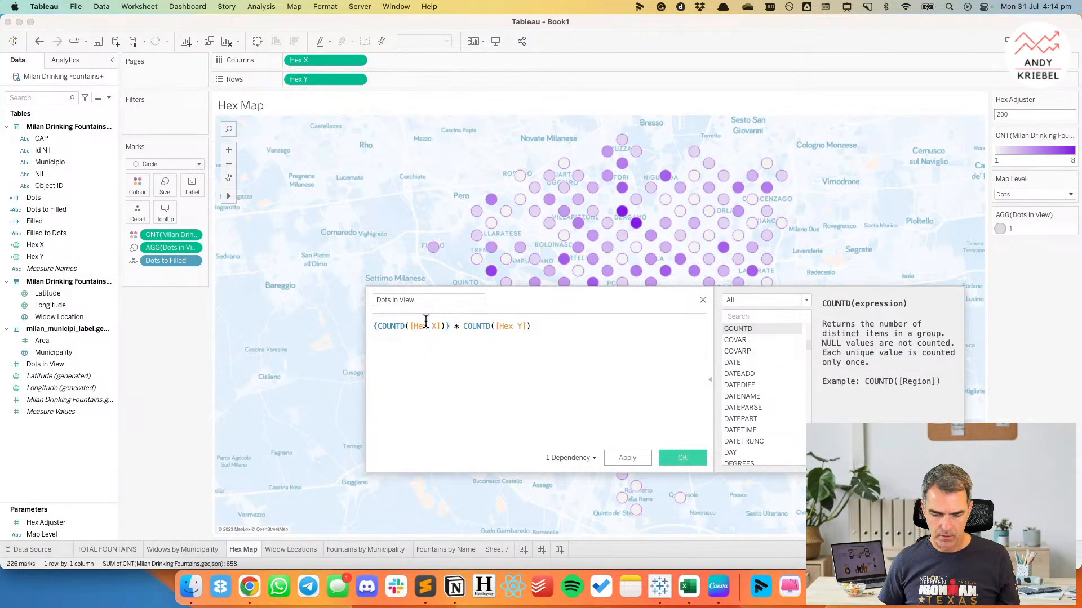
text({)
key(End)
text(P)
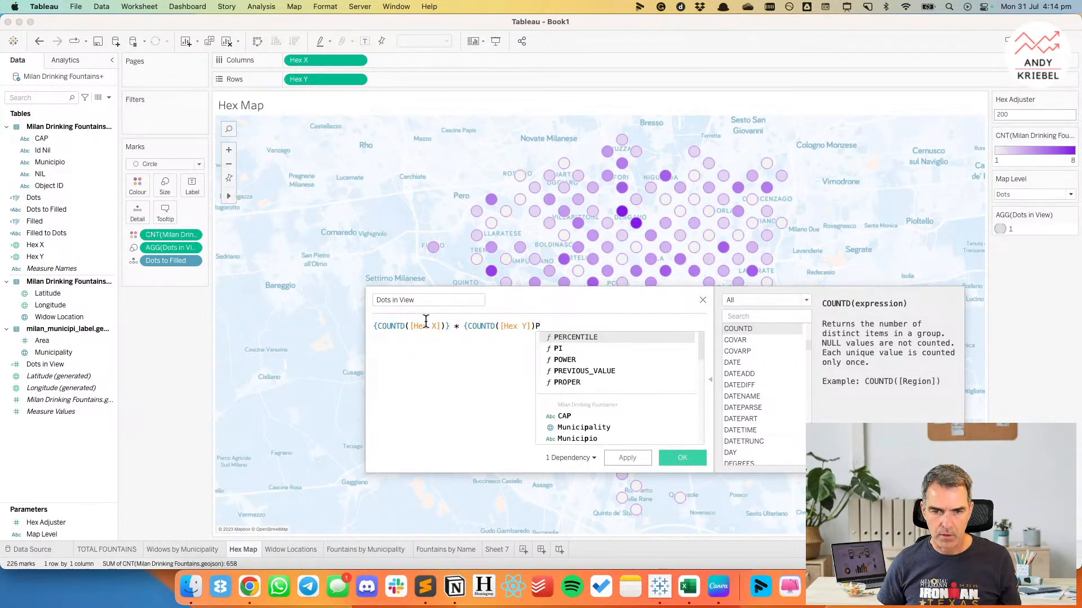
key(BackSpace)
text(})
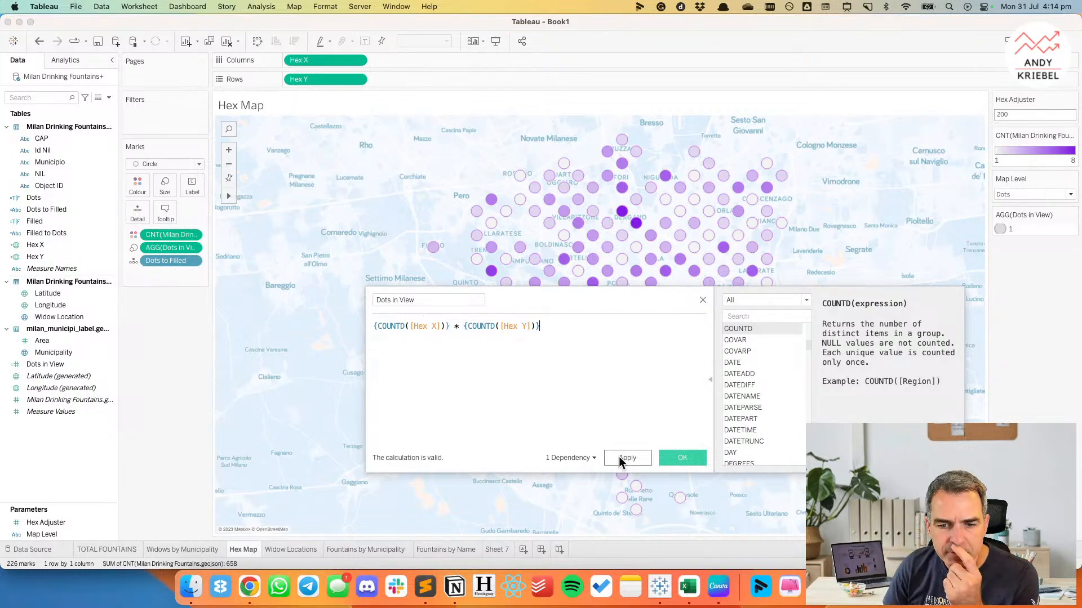
click(620, 458)
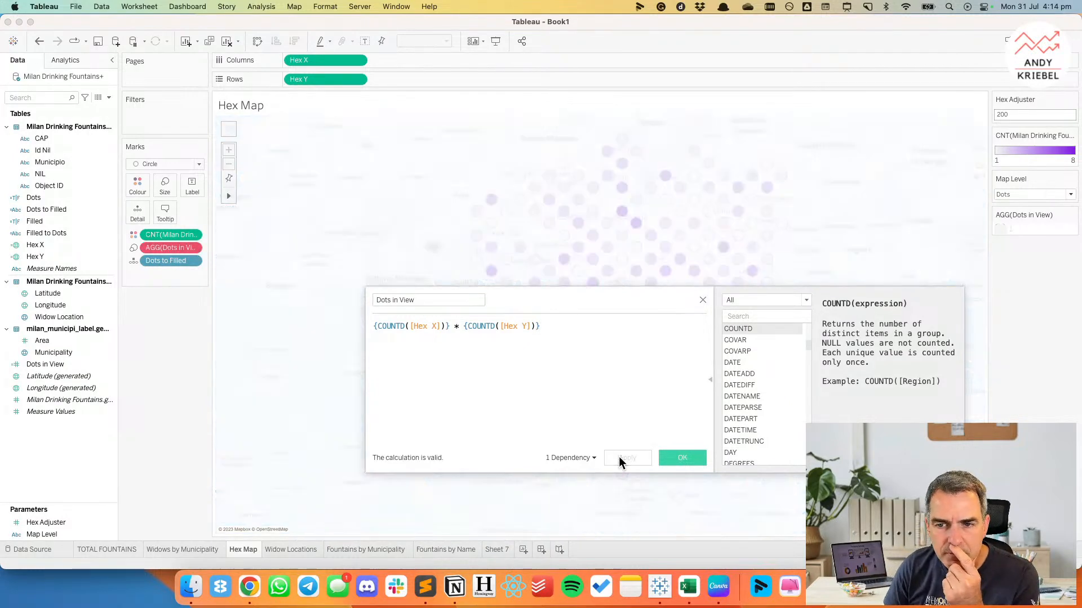
click(681, 458)
Replace the invalid size field with the updated Dots in View and aggregate it as Average.
drag(45, 364, 160, 246)
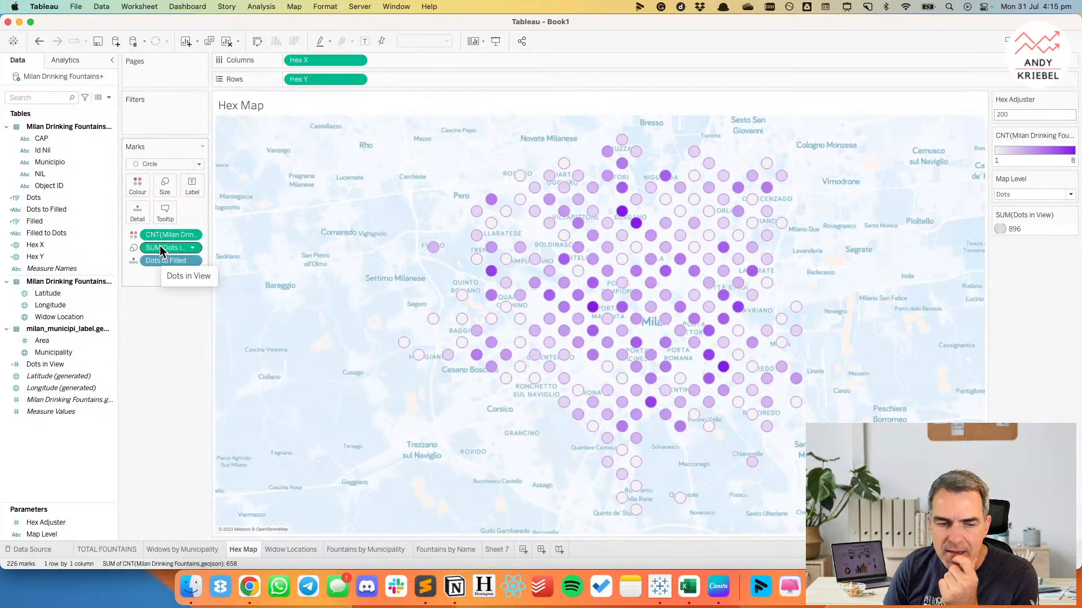
mouse_move(502, 317)
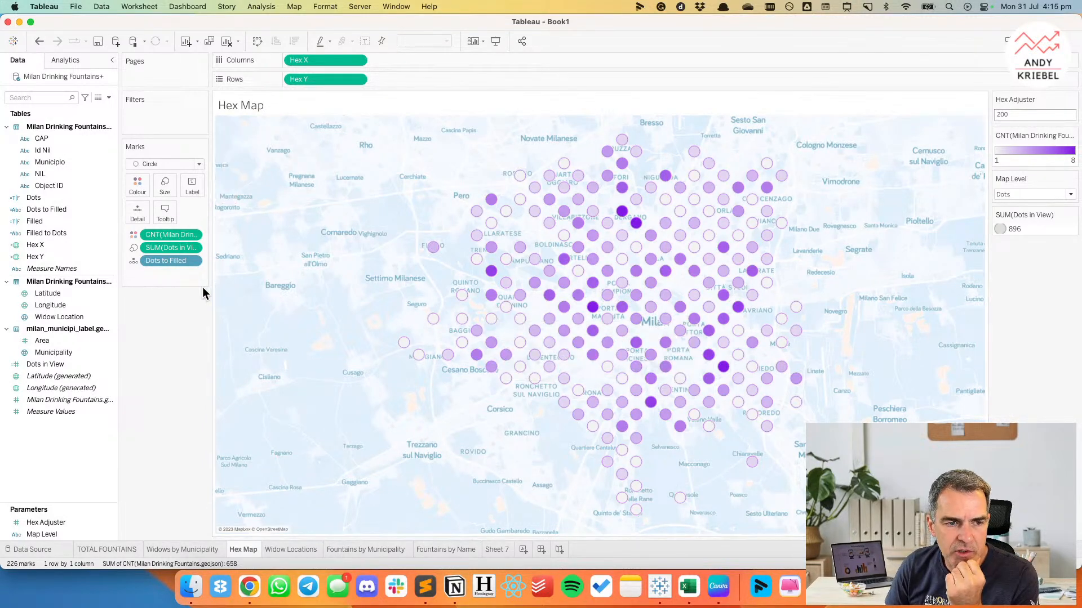
click(191, 248)
mouse_move(203, 352)
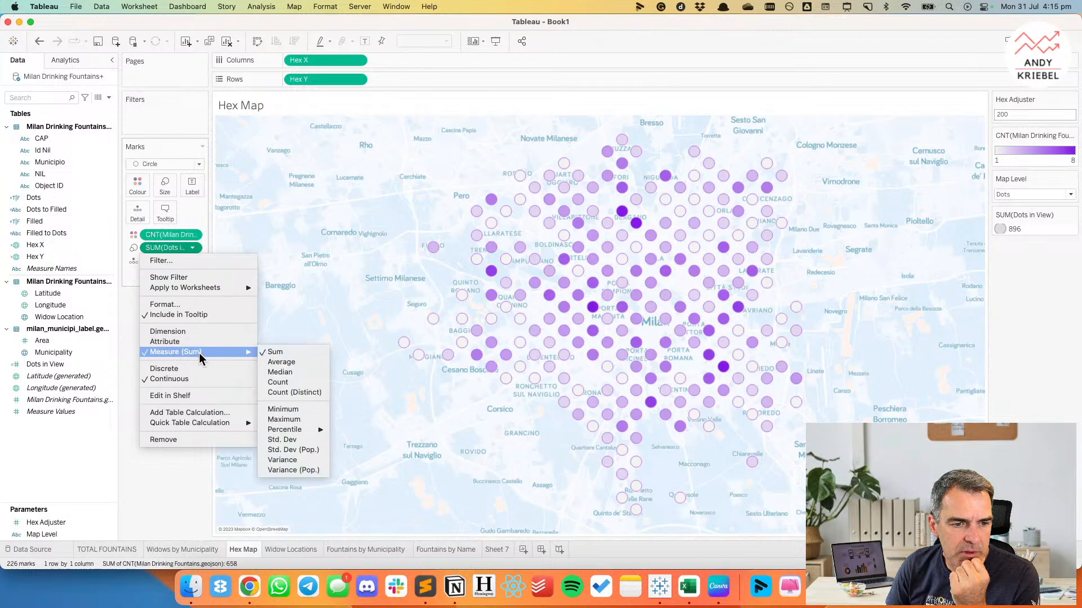
click(275, 362)
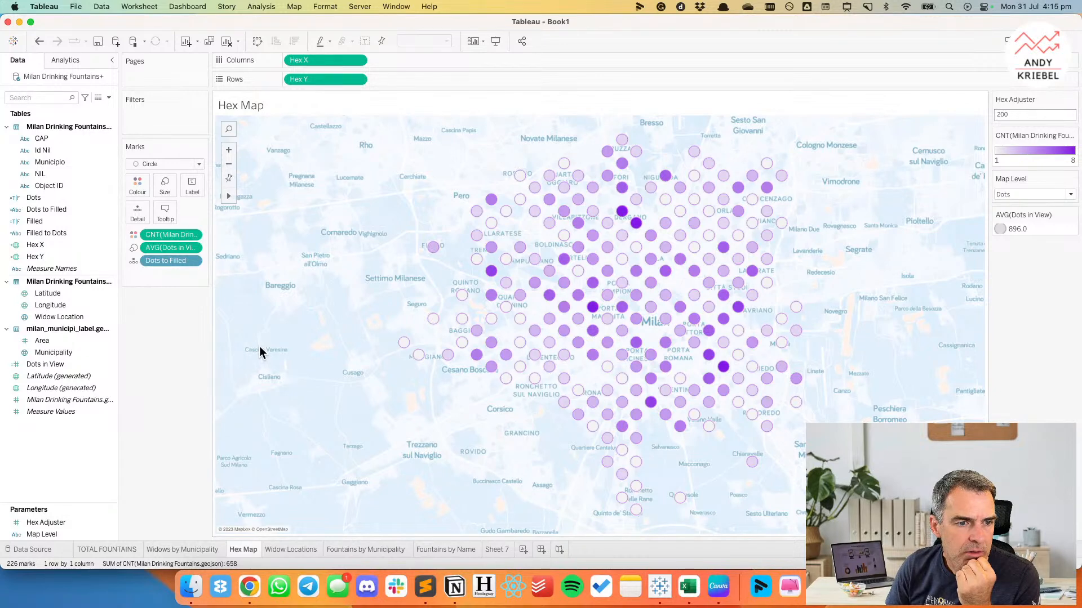
Remove Dots in View from the hex map's marks and delete the calculated field from the data source.
drag(158, 247, 160, 354)
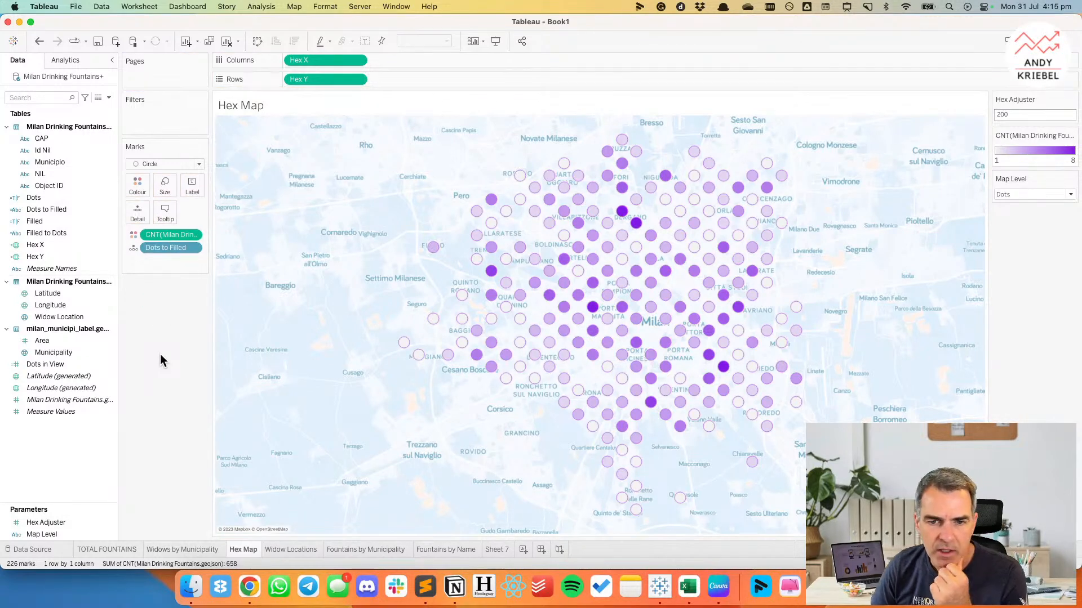
click(56, 364)
right_click(60, 363)
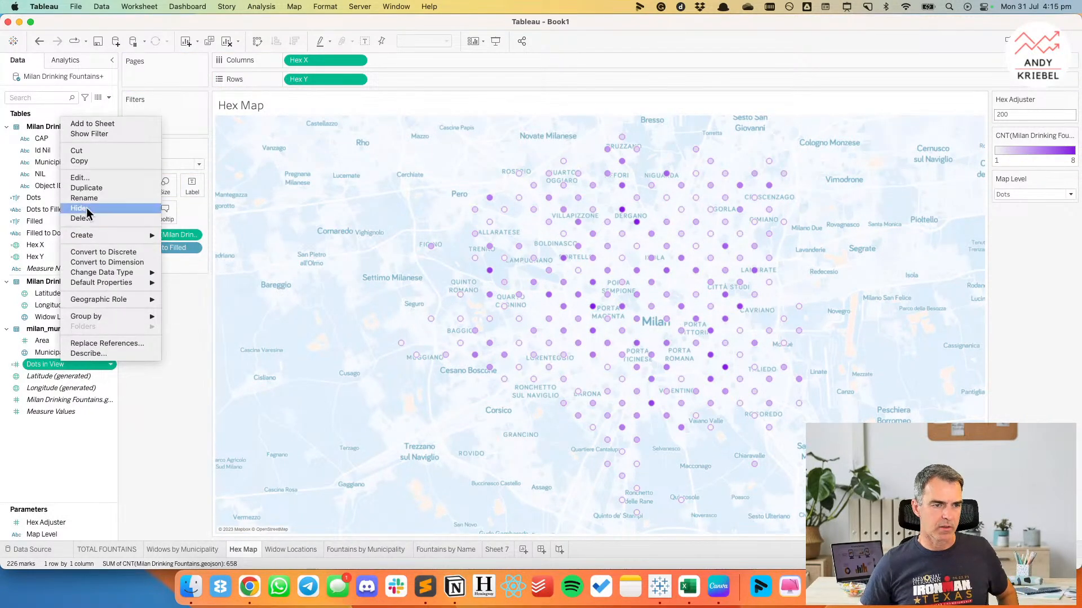
click(94, 219)
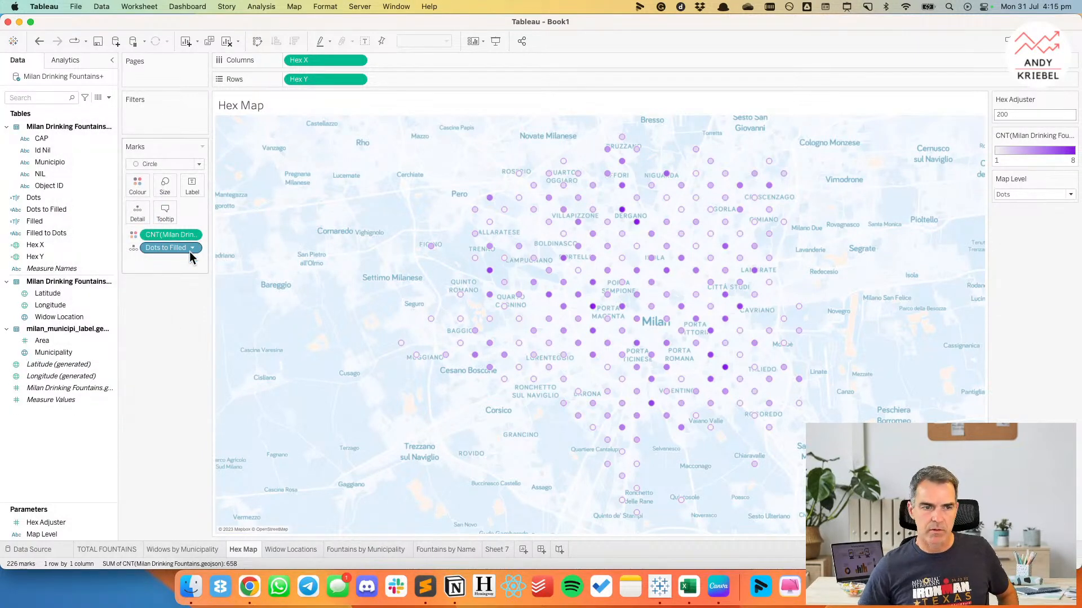
Enlarge the hex map's circles until neighbouring dots nearly touch, and open the Fountains by Name sheet.
click(164, 192)
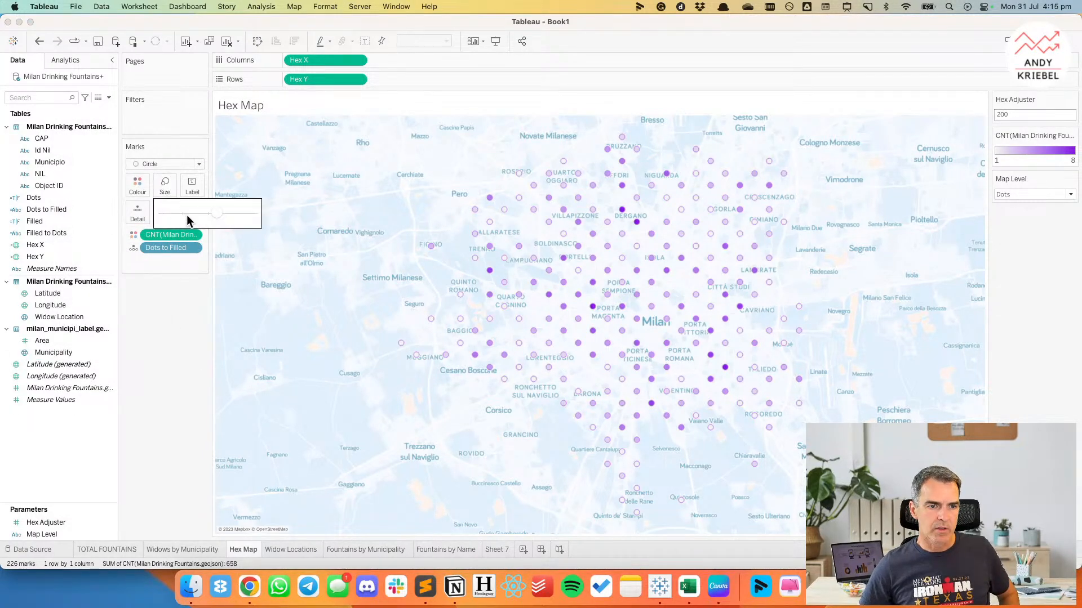
click(219, 219)
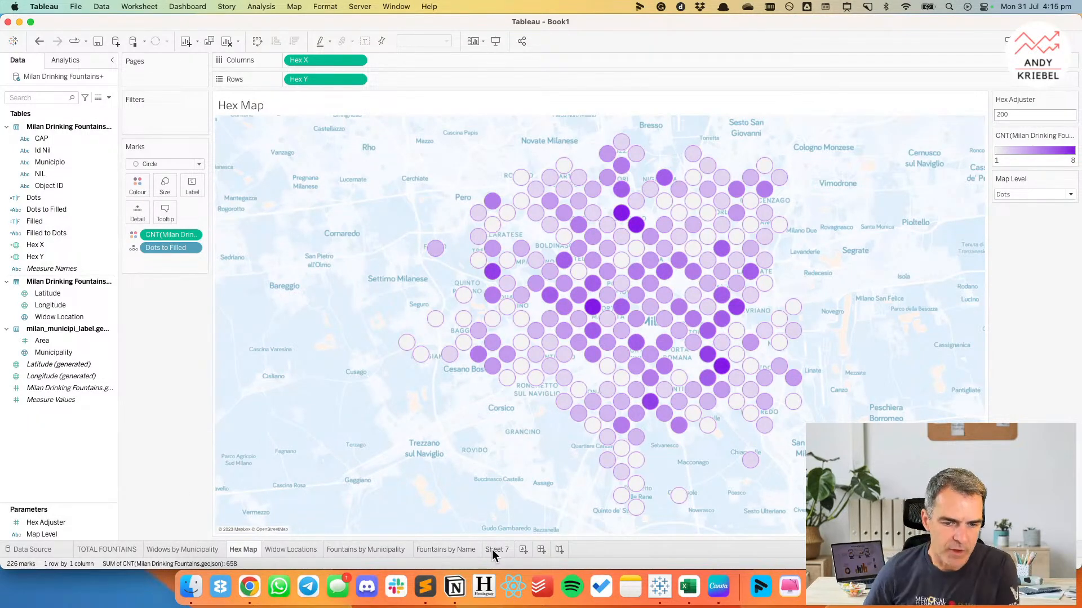
click(448, 552)
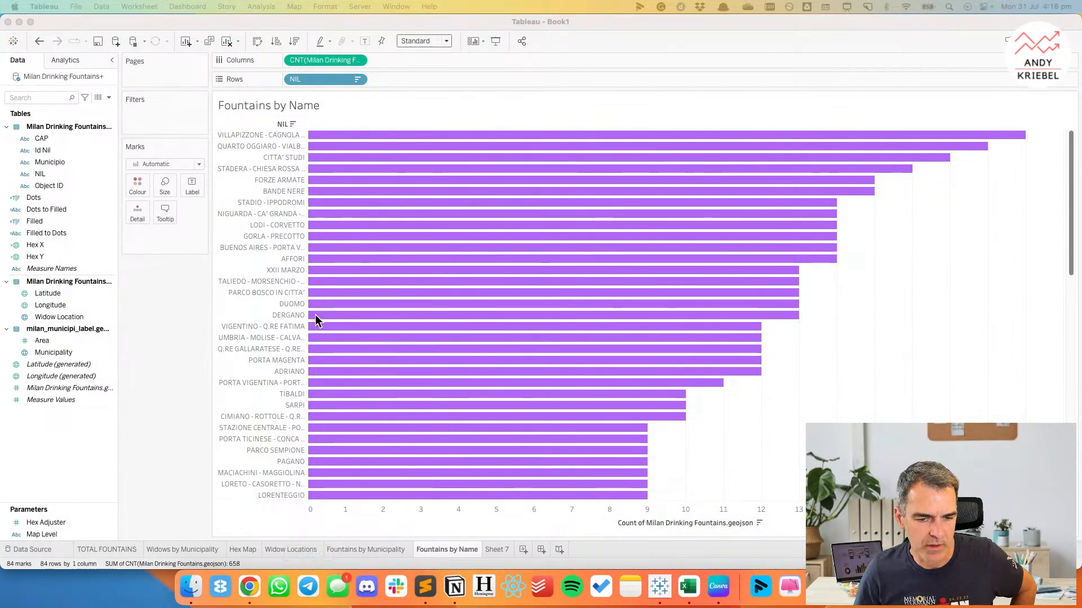
Hide the NIL field label and the fountain count axis on the Fountains by Name chart.
right_click(265, 122)
click(290, 223)
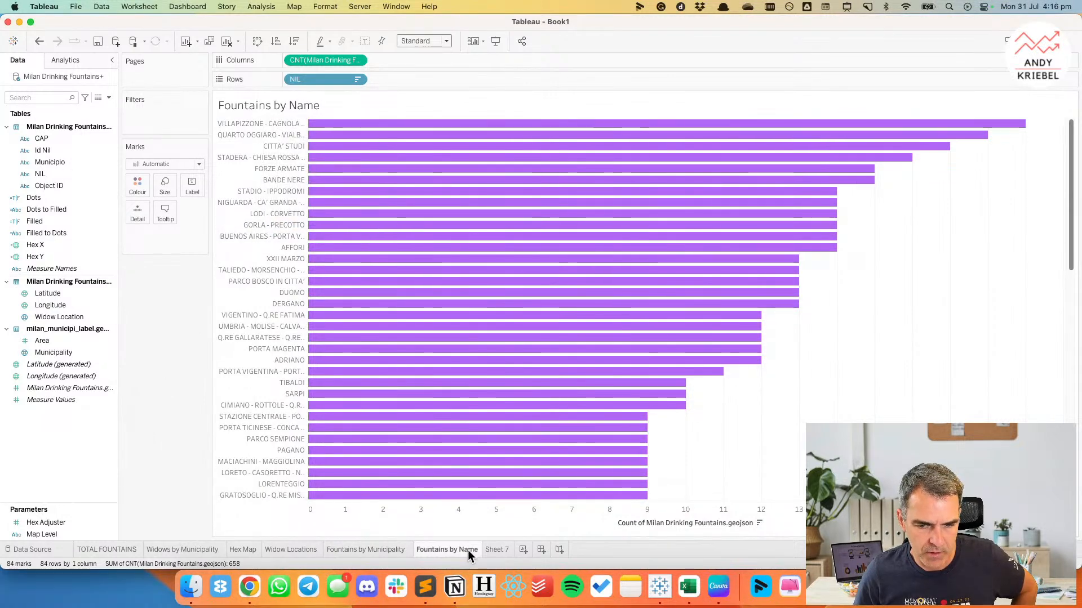
right_click(617, 523)
click(644, 497)
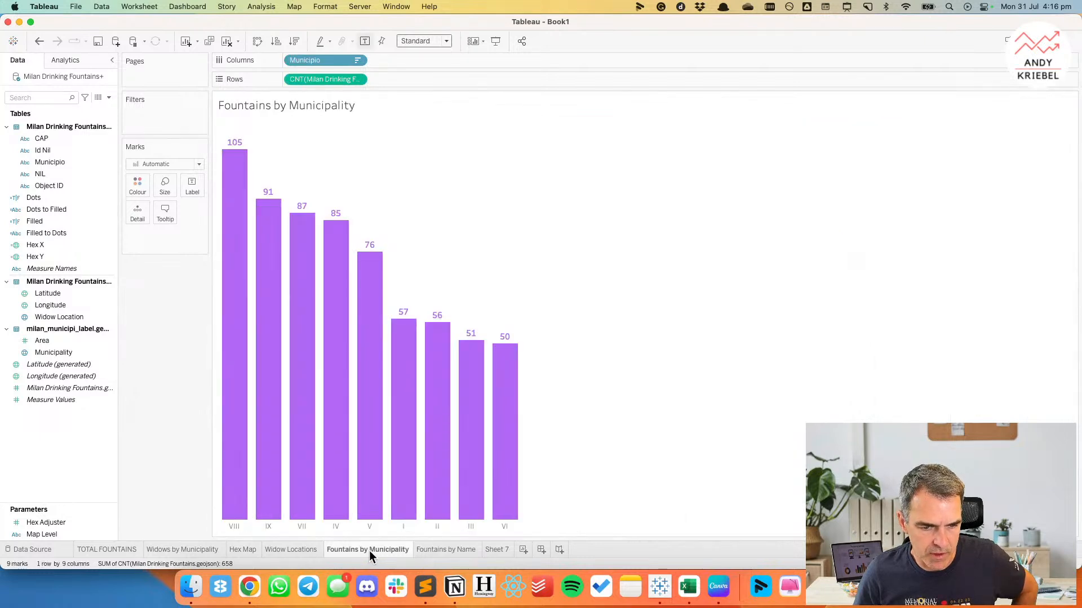
Copy the formatting of the Fountains by Municipality sheet and paste it onto the Fountains by Name sheet.
right_click(370, 551)
click(404, 514)
click(435, 551)
right_click(447, 548)
click(475, 520)
scroll(771, 445, down, 5)
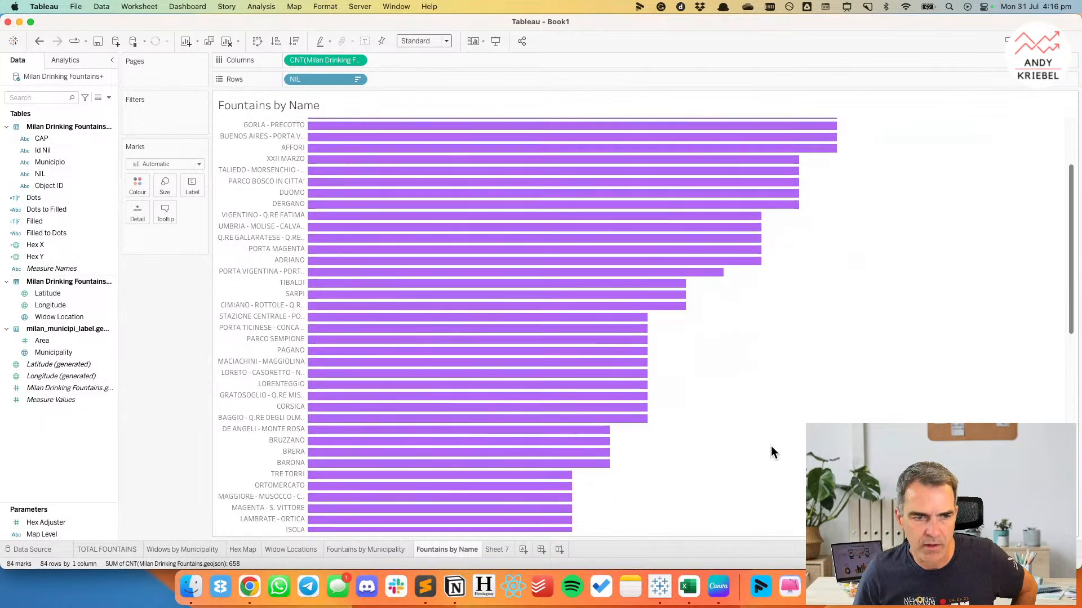
Show mark labels on the Fountains by Name bars and allow them to overlap other marks so every bar is labelled.
click(365, 41)
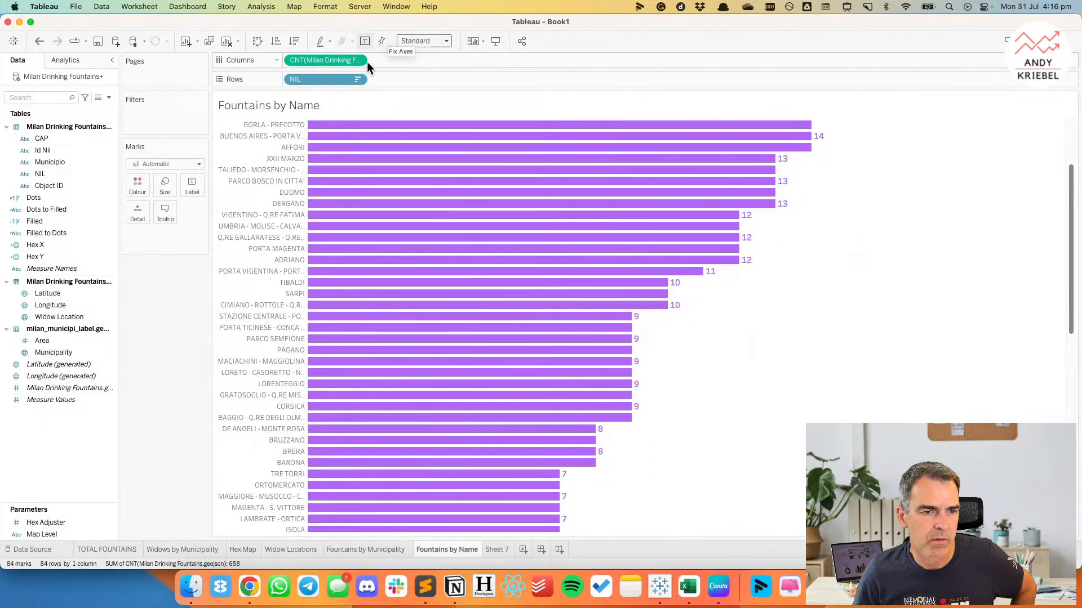
click(191, 186)
click(196, 353)
click(194, 194)
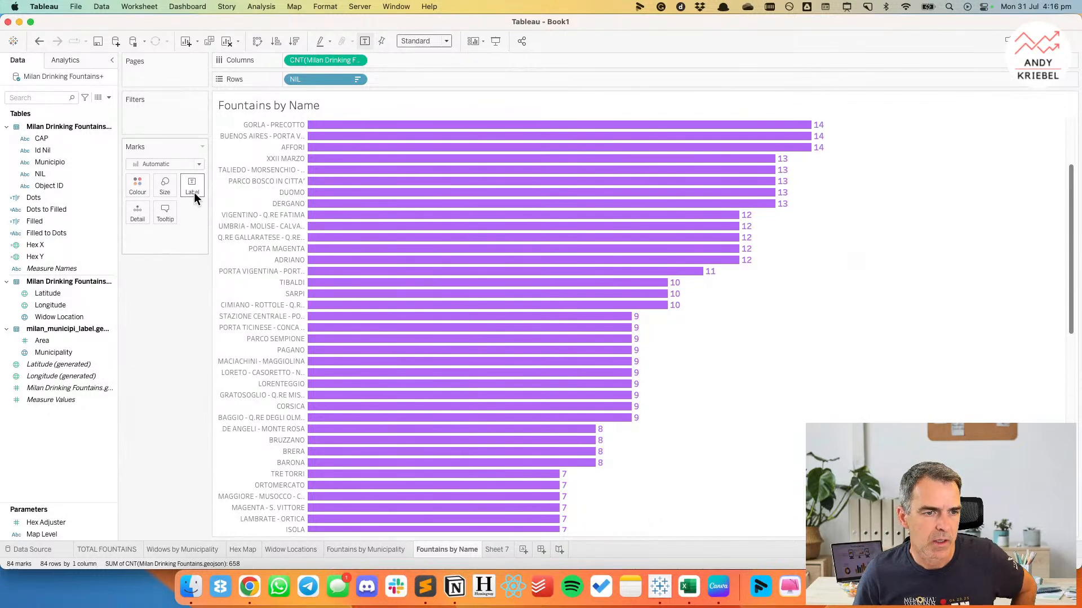
Make the Fountains by Name bars slightly thinner.
click(164, 187)
drag(215, 220, 209, 220)
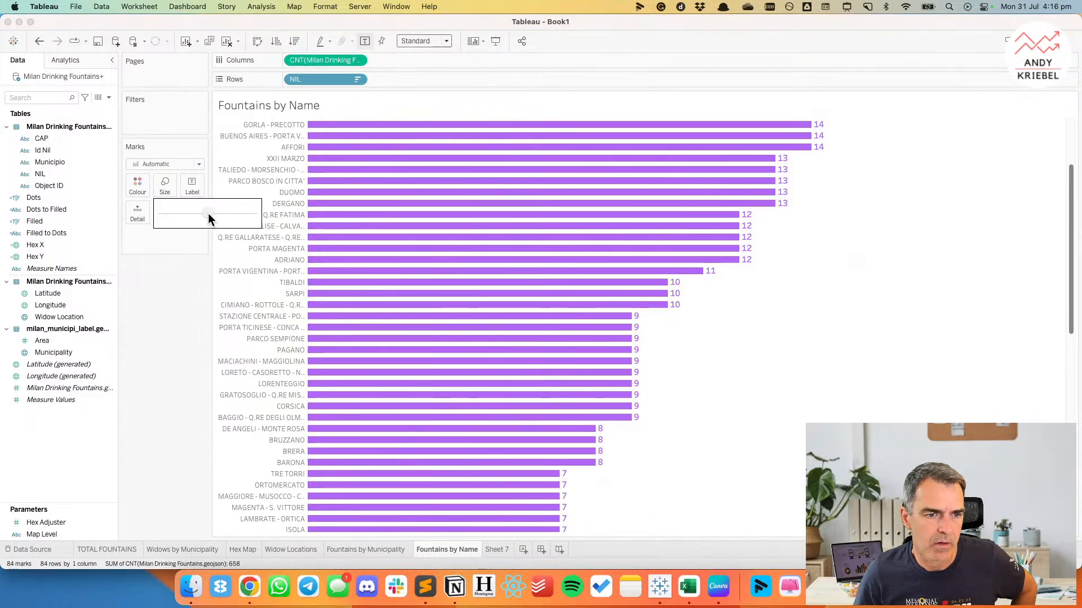
click(153, 396)
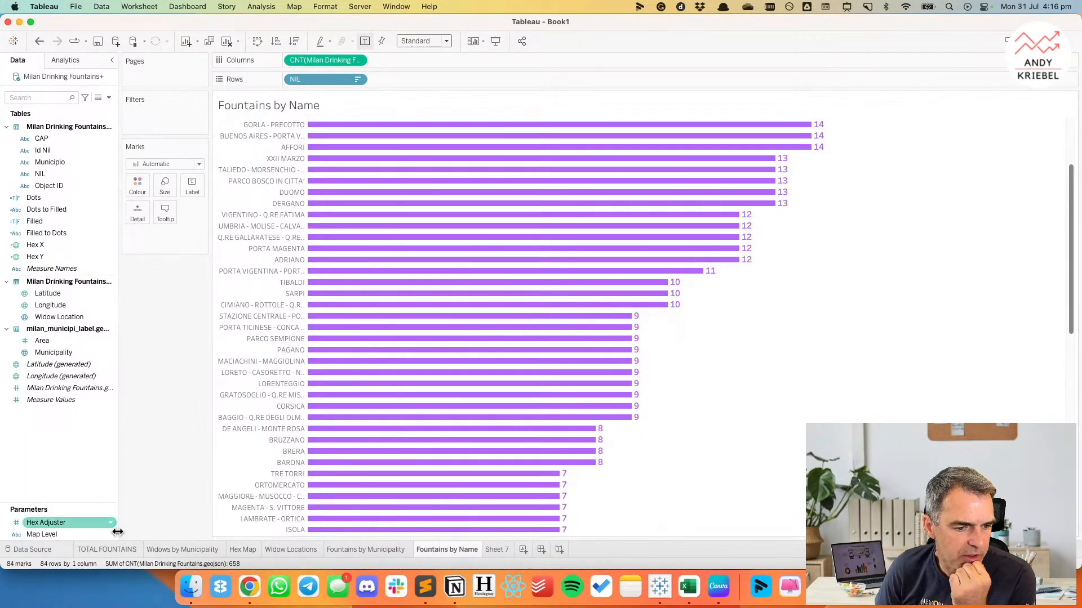
Review the finished sheets one by one, from TOTAL FOUNTAINS through Fountains by Municipality.
click(107, 549)
click(182, 550)
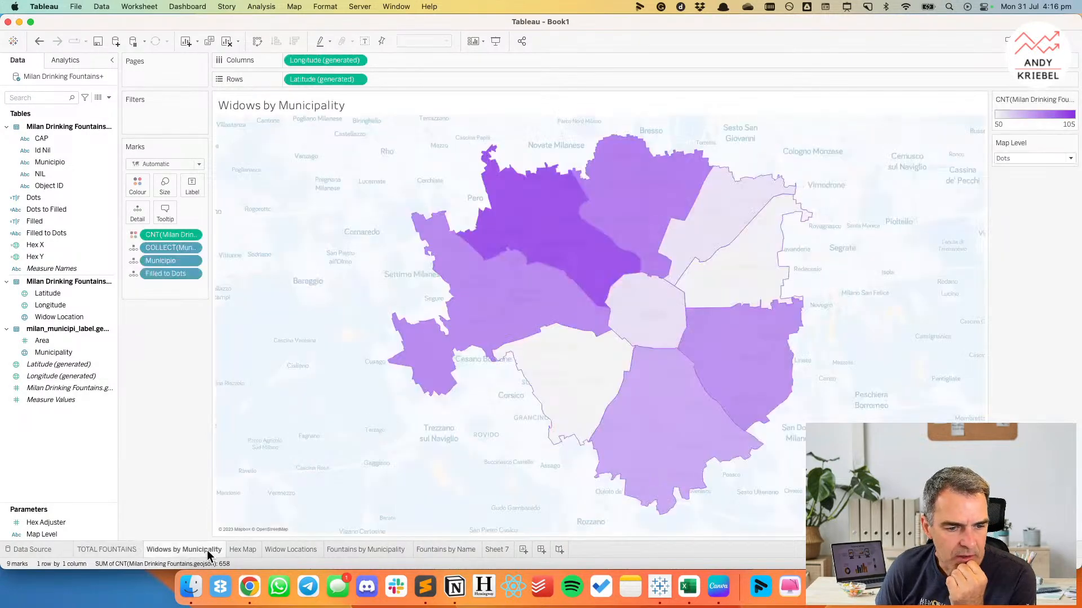
click(240, 550)
click(290, 550)
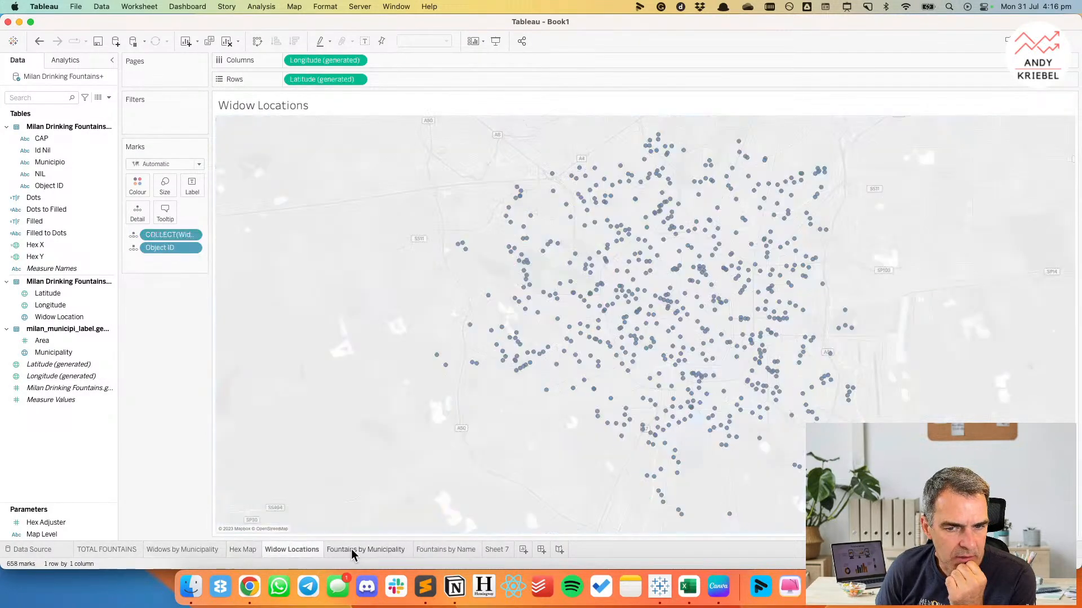
click(369, 550)
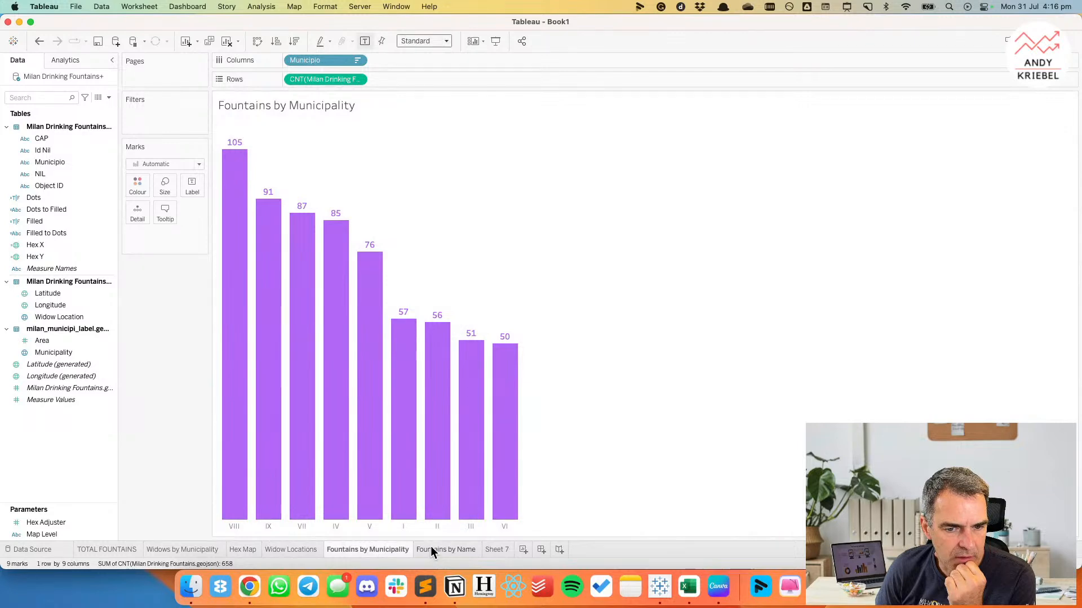
Switch to Chrome, open Excalidraw in a new tab, and clear the whole existing canvas.
click(251, 591)
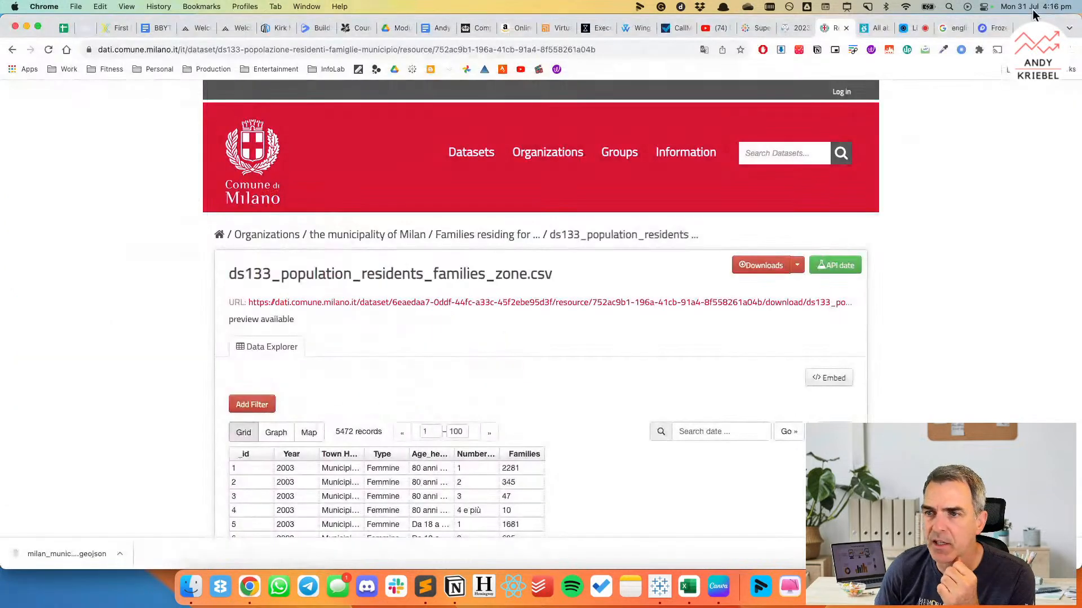
key(super+t)
text(excalidraw.com)
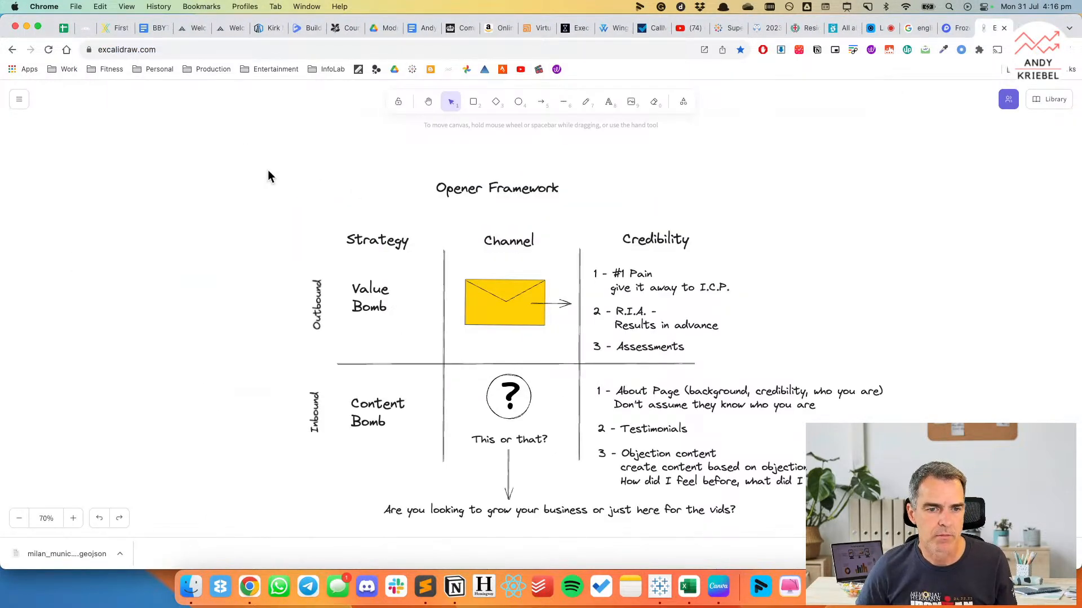
click(20, 99)
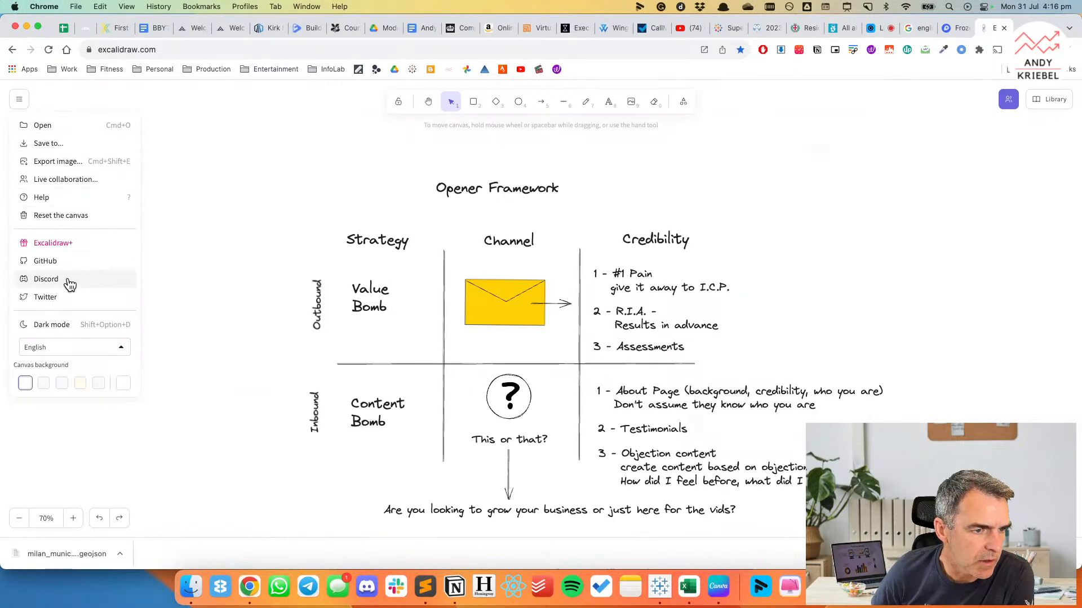
click(62, 216)
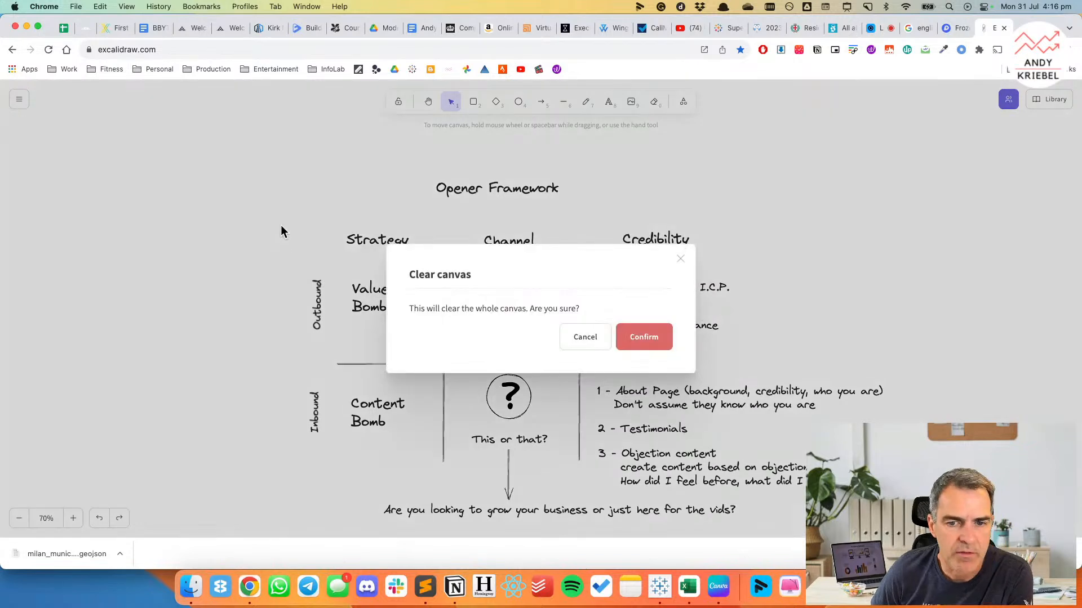
click(628, 343)
click(19, 100)
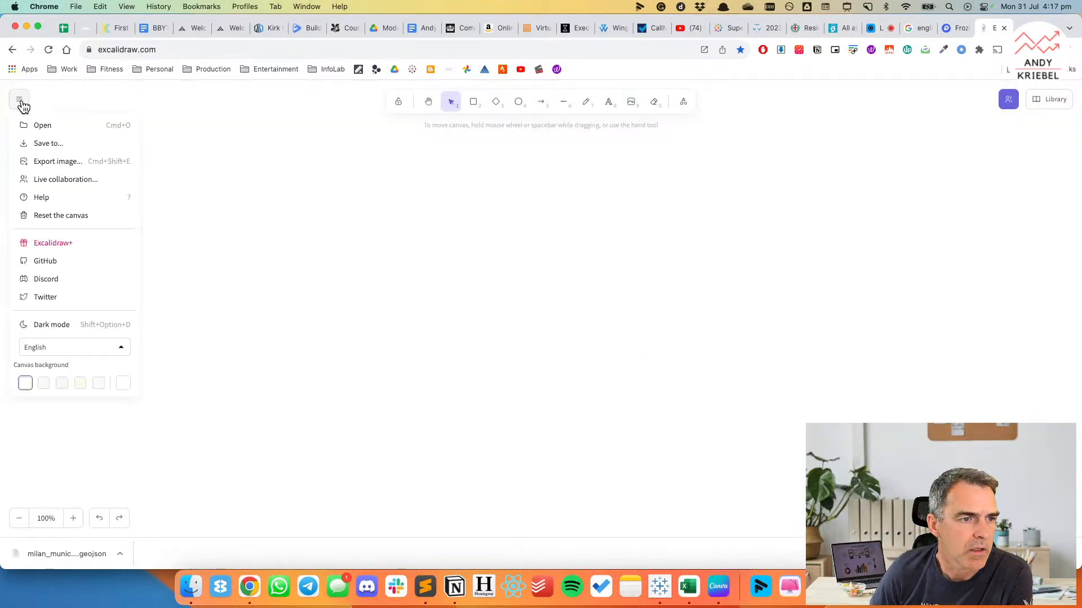
click(49, 144)
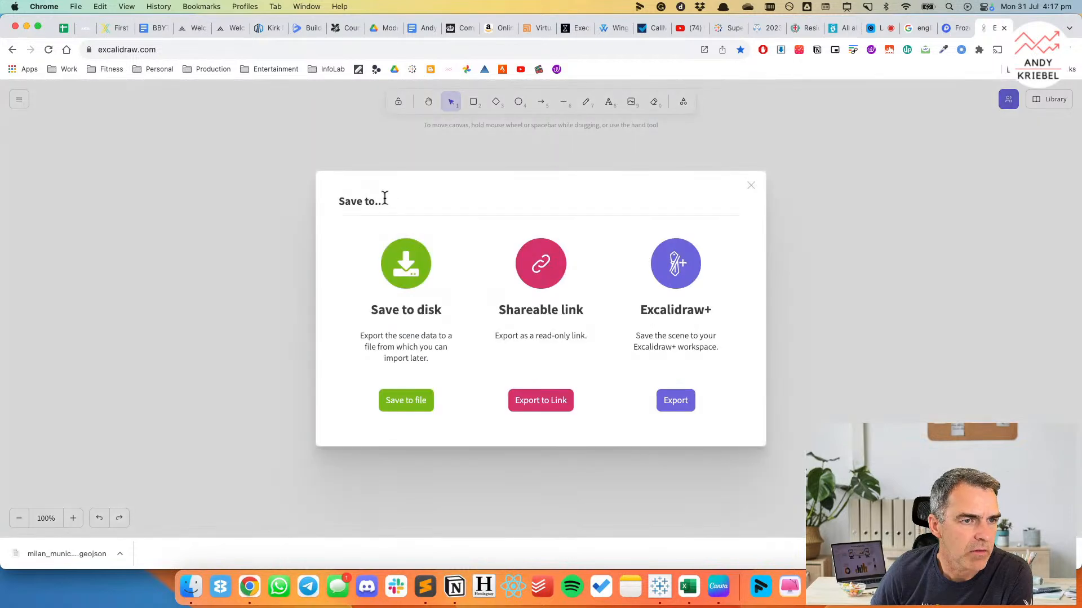
click(252, 255)
Draw a large landscape rectangle across the canvas as the dashboard outline.
click(473, 102)
drag(191, 185, 797, 526)
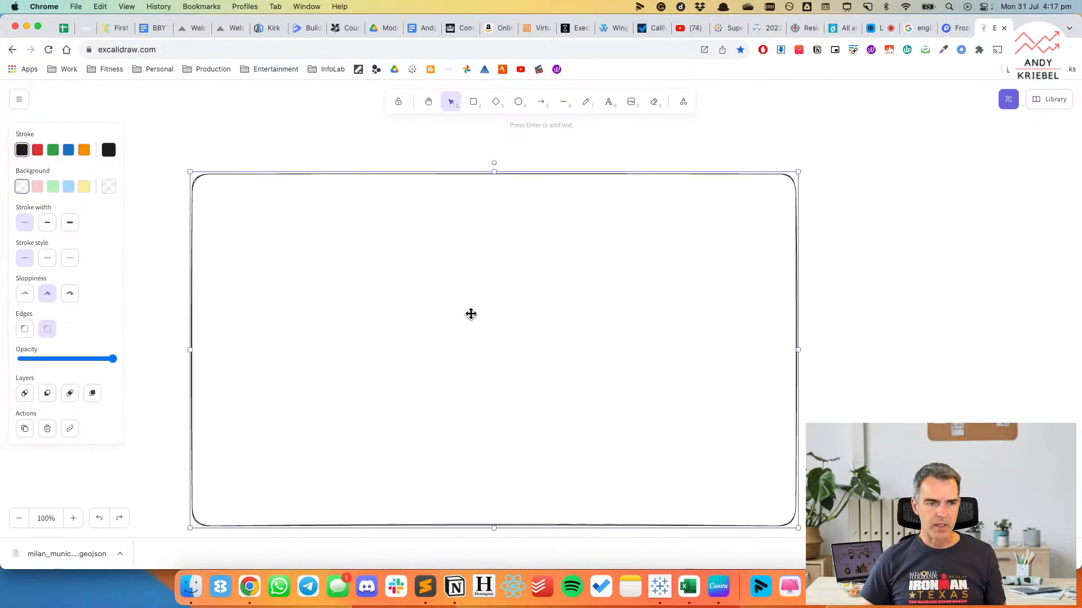
click(474, 103)
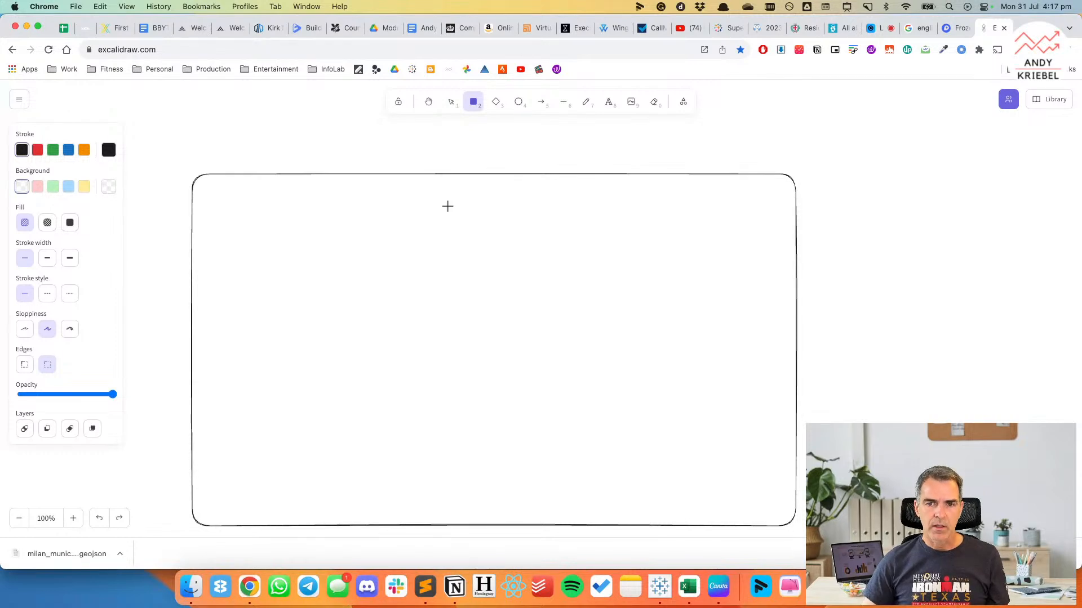
Add the title text "Drinking fountains in Milan" in the upper left corner of the rectangle.
click(608, 103)
click(232, 197)
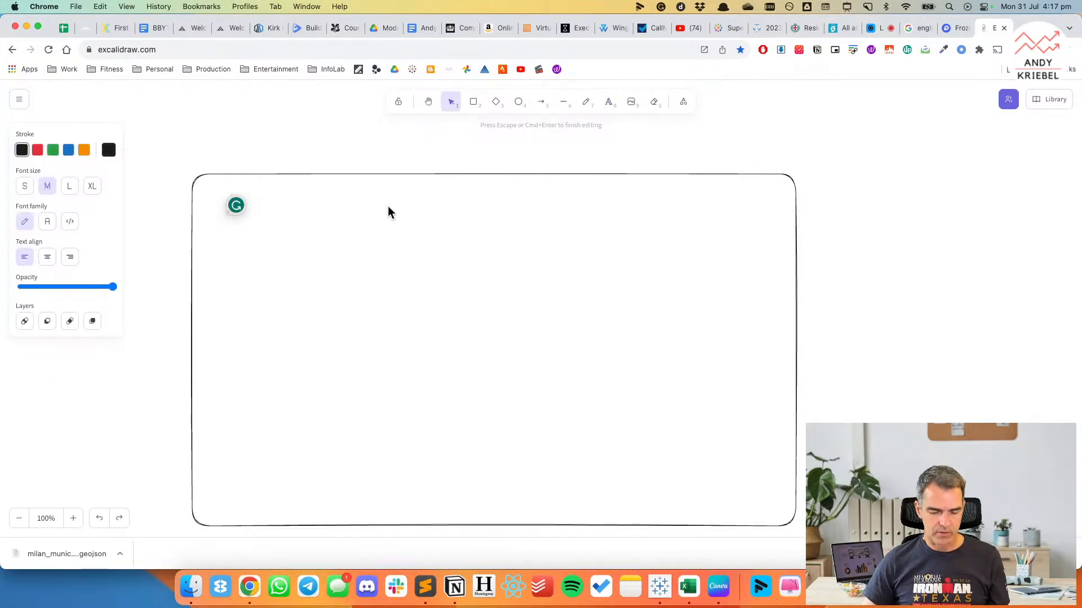
text(Drawing)
text( found)
text(t)
key(BackSpace)
key(BackSpace)
text(tainsi)
key(BackSpace)
text(in Milan)
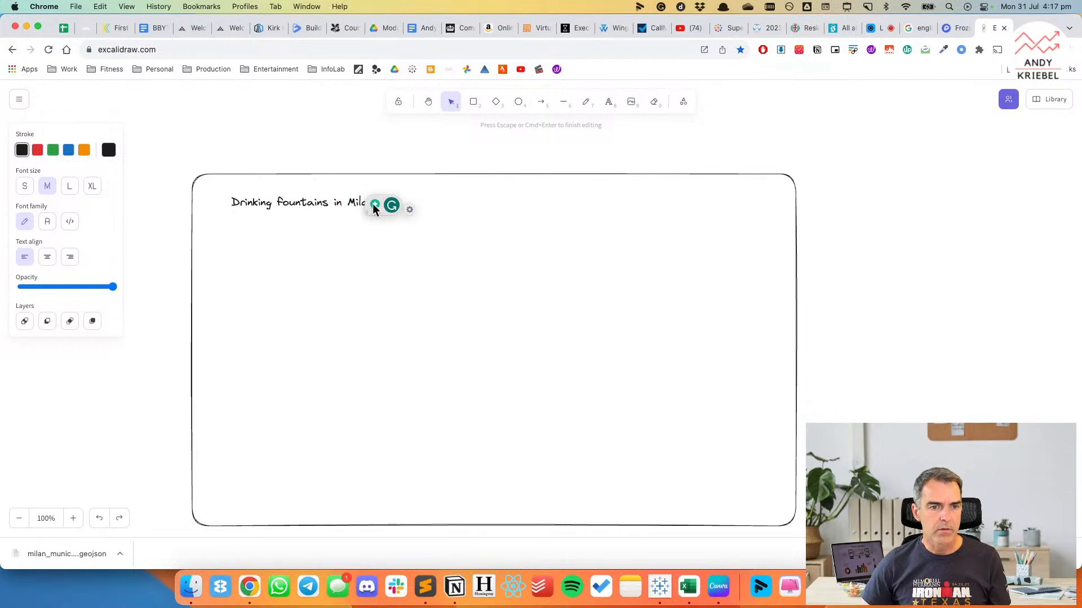
click(303, 161)
Set the title's font size to XL and move it slightly closer to the rectangle's left edge.
click(312, 202)
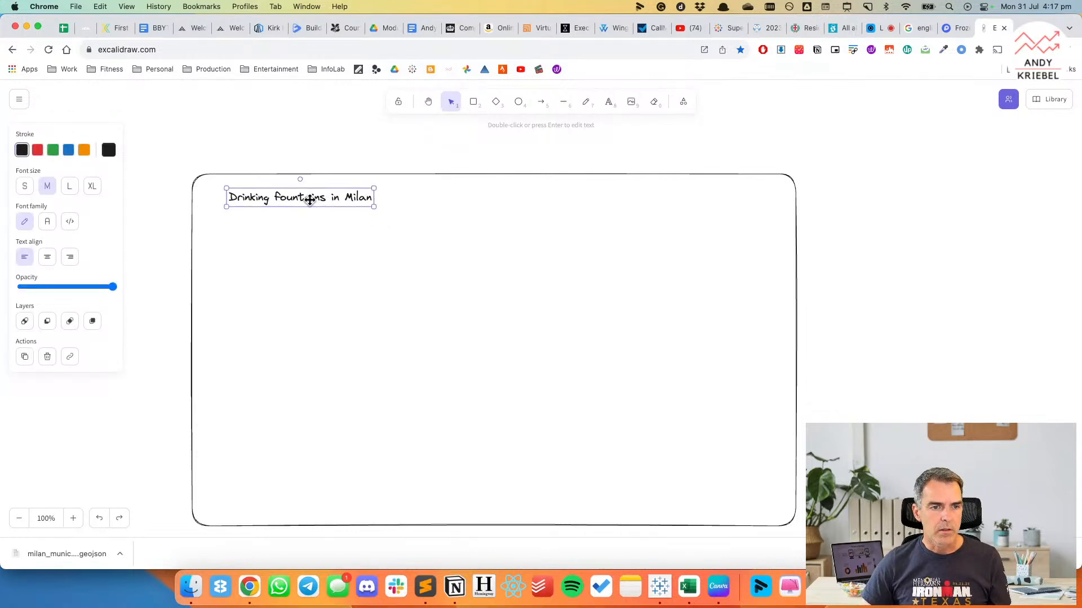
click(92, 187)
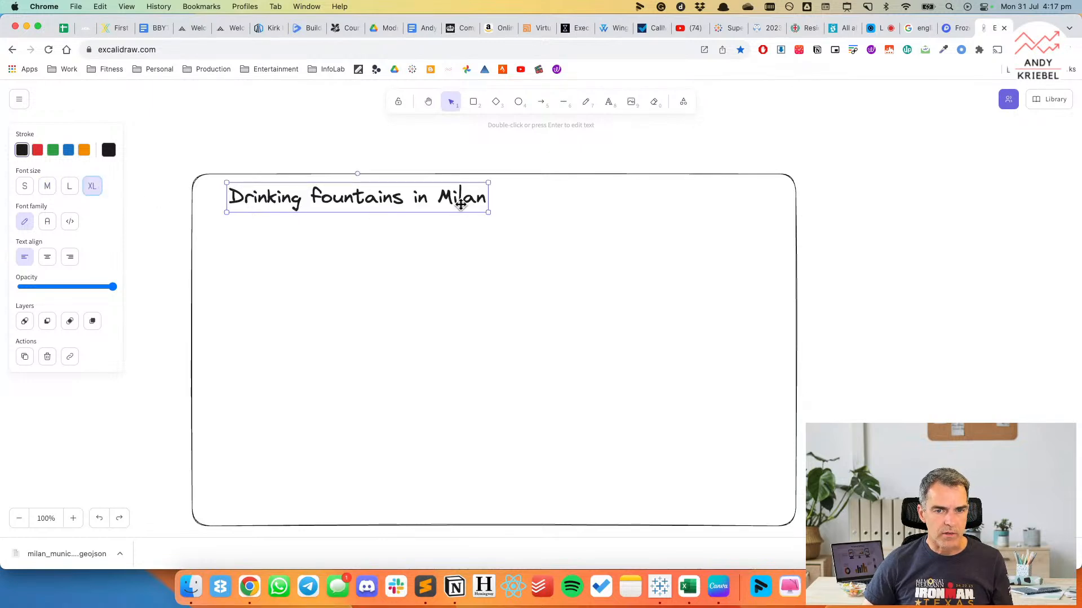
drag(434, 194, 423, 195)
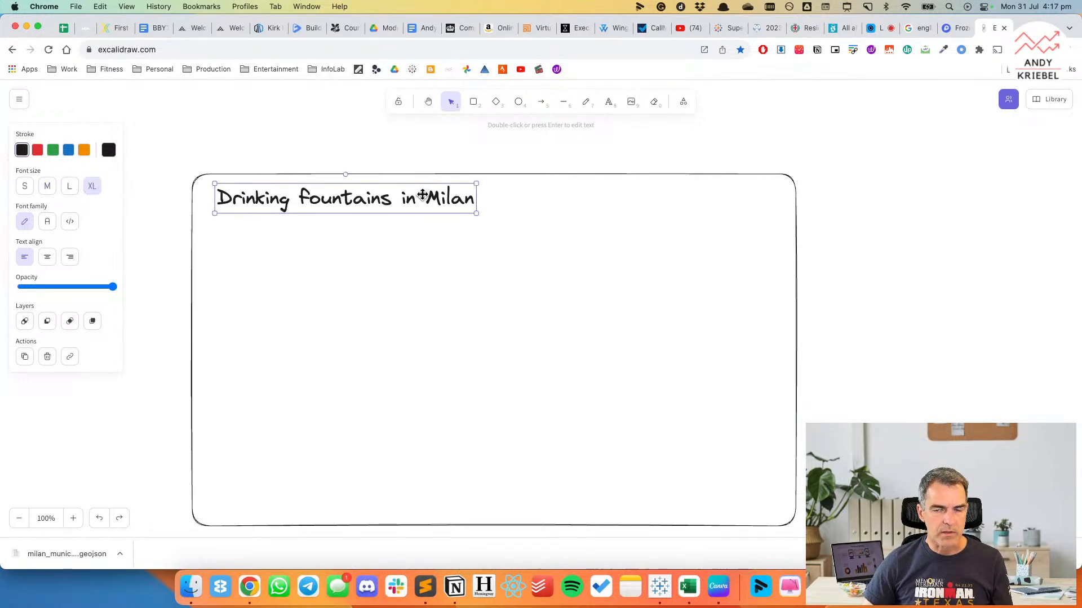
click(915, 251)
Draw a horizontal line beneath the title, spanning nearly the full width of the rectangle.
click(563, 102)
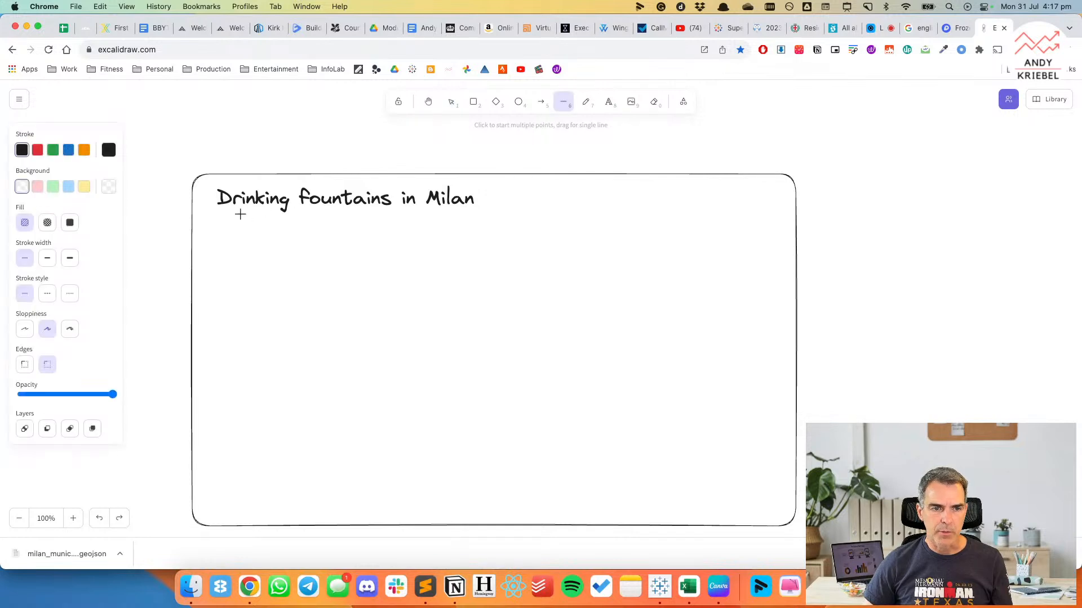
drag(216, 214, 770, 213)
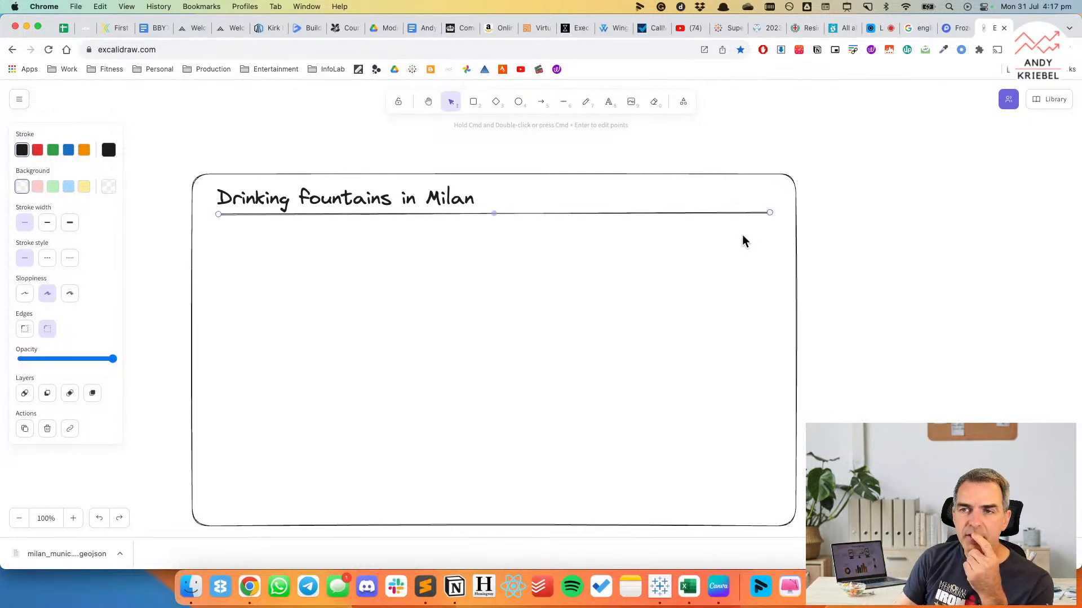
Add the text "658" below the line, near the left side of the rectangle.
click(608, 102)
click(241, 239)
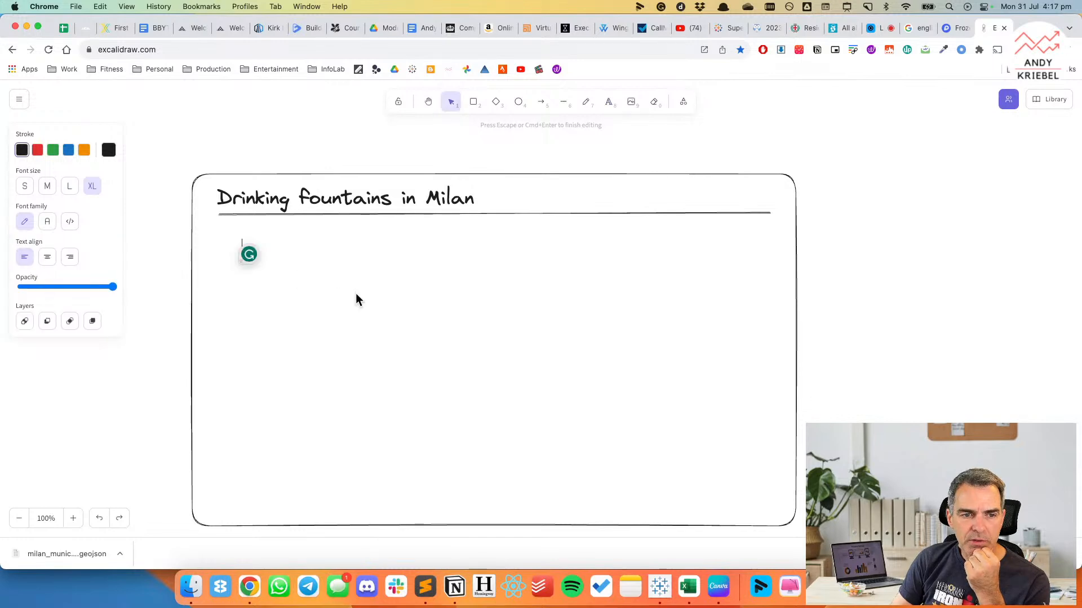
text(658)
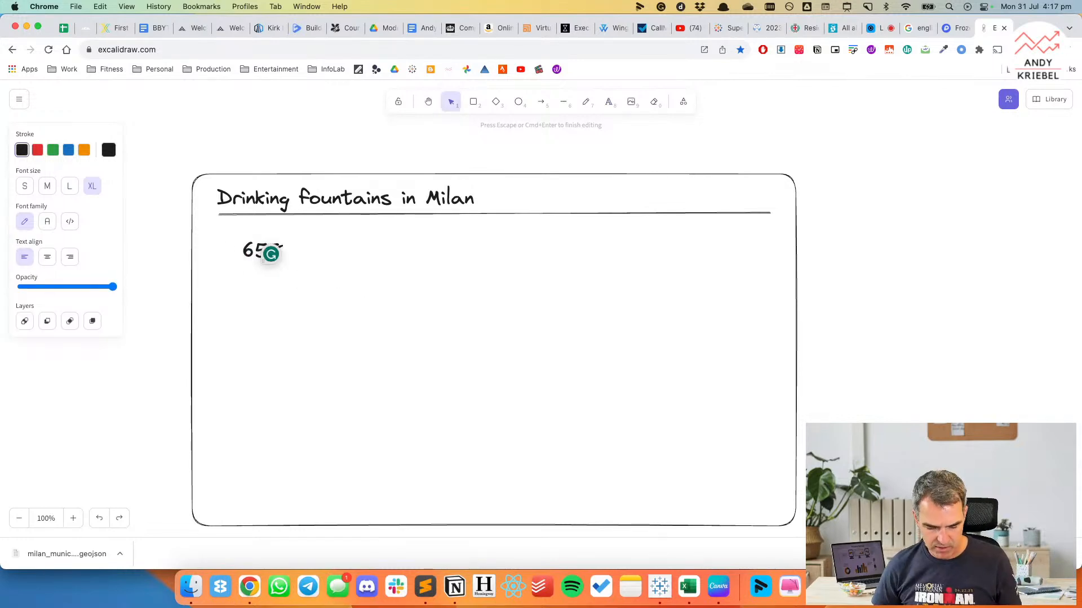
key(Return)
text(fountains)
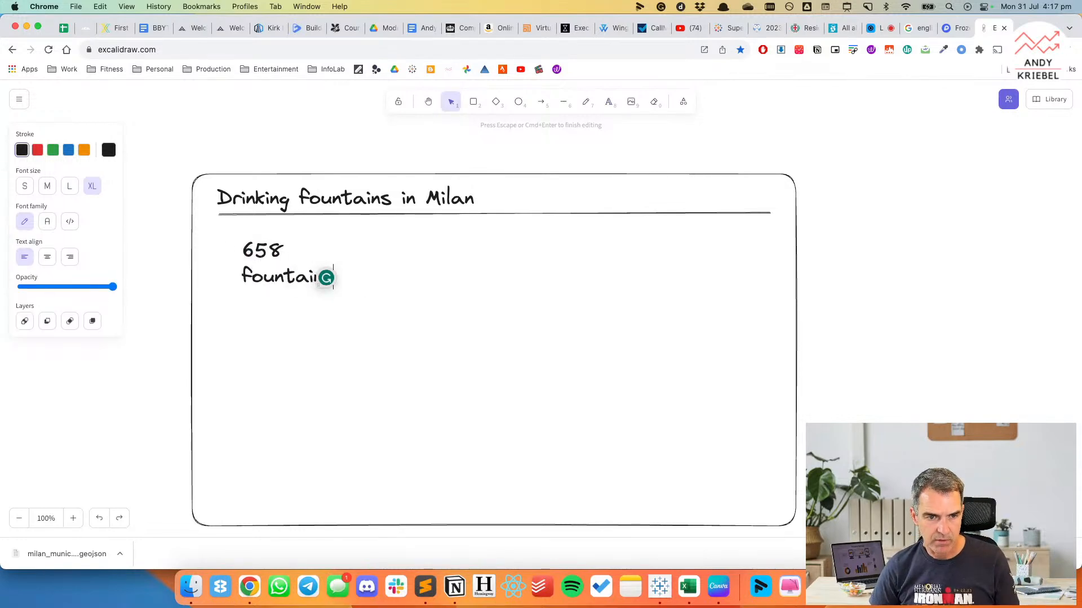
key(alt+shift+Left)
click(27, 187)
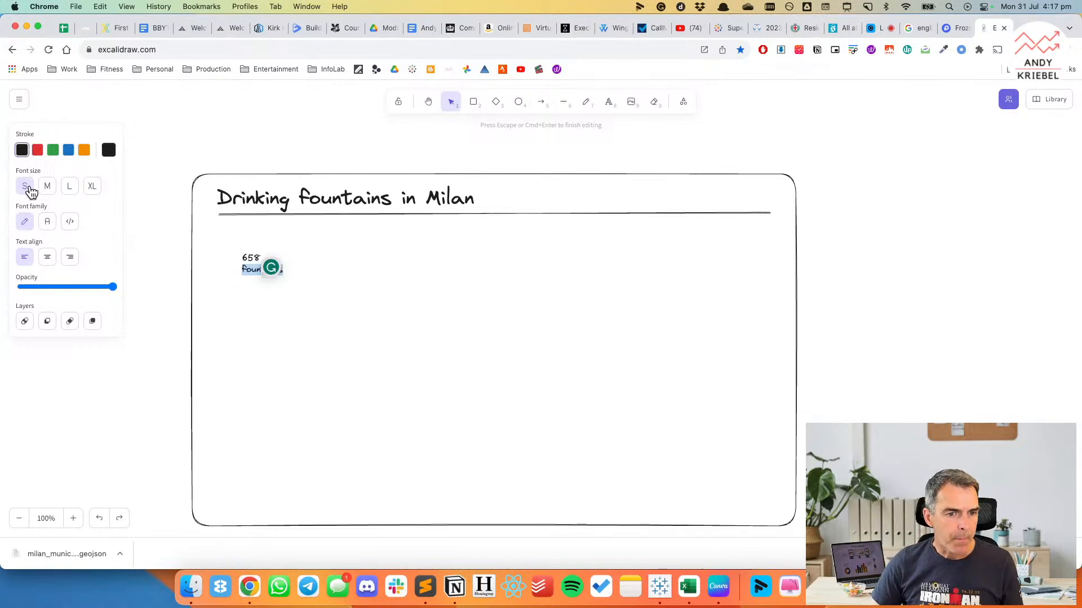
key(BackSpace)
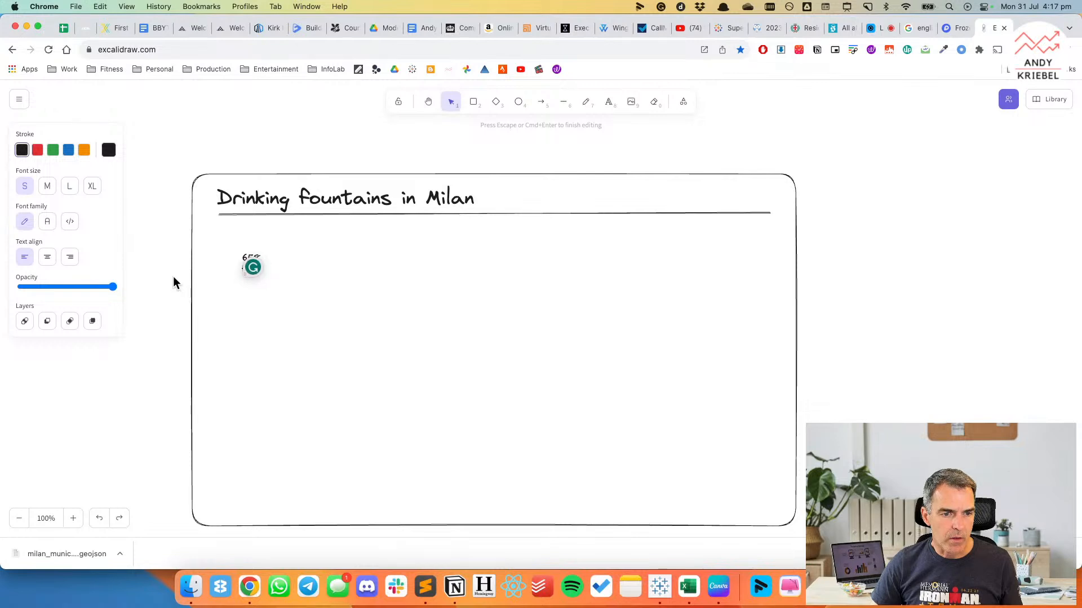
key(BackSpace)
key(BackSpace)
key(BackSpace)
key(BackSpace)
Set the 658 text to font size XL, then place it just below the title line and scale it up.
click(163, 255)
click(249, 259)
click(92, 186)
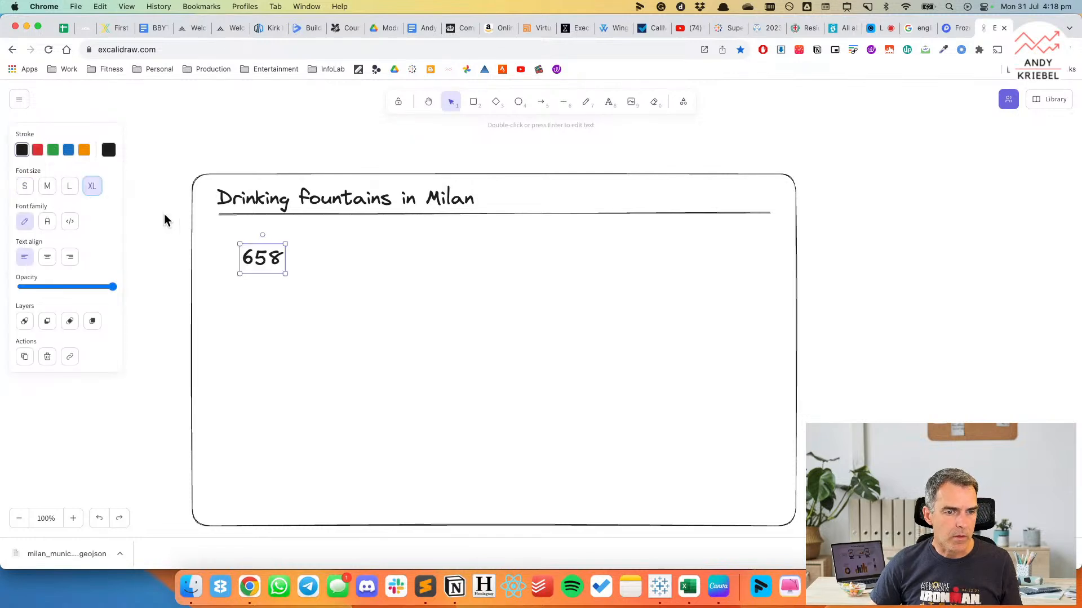
drag(259, 257, 240, 245)
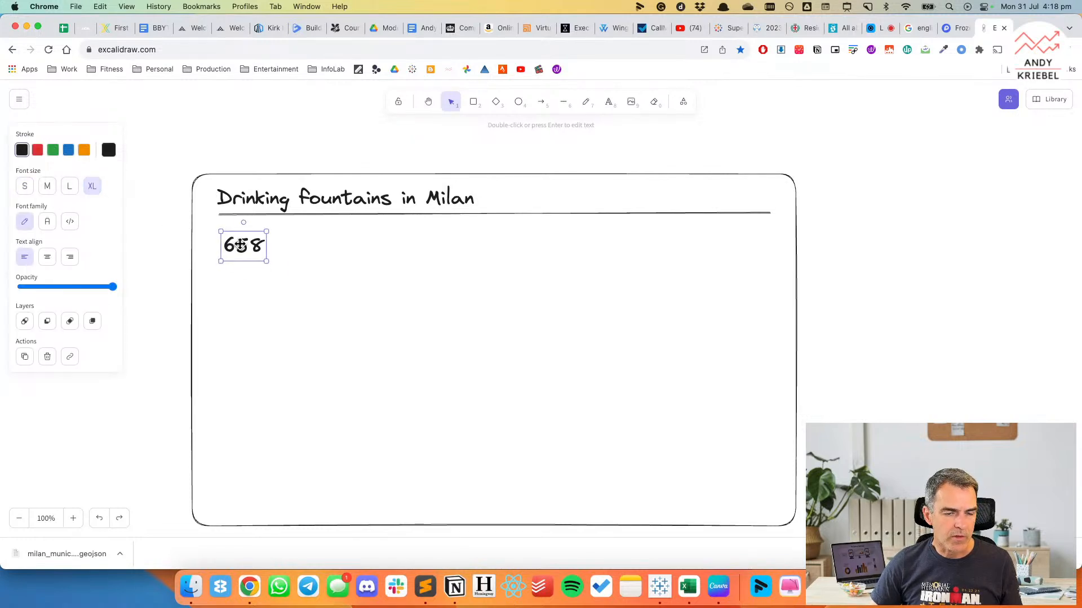
drag(266, 260, 329, 336)
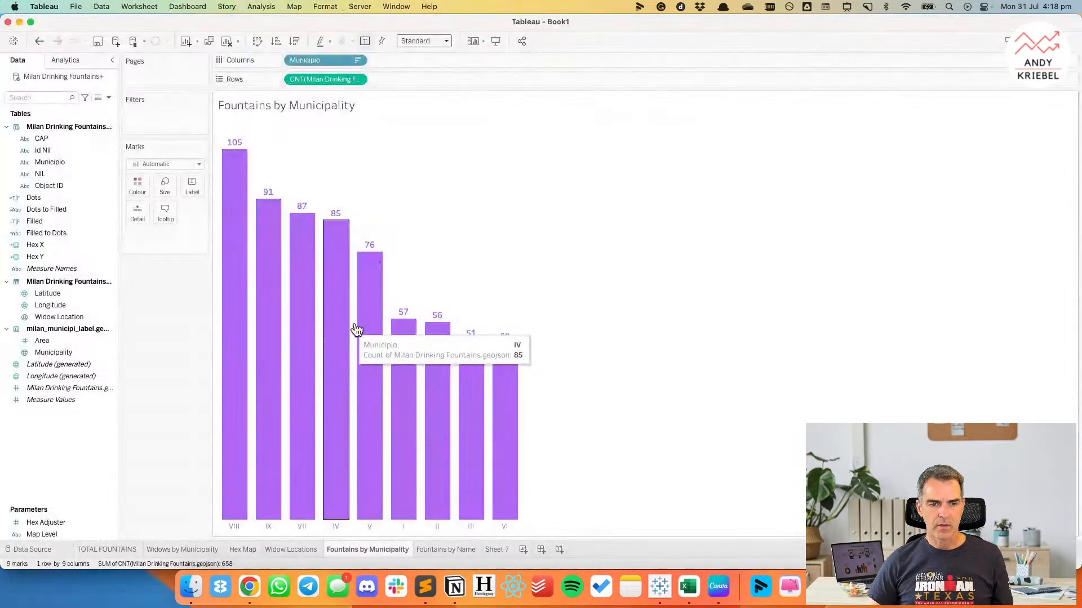
Back in Tableau, swap rows and columns on Fountains by Municipality and hide the Municipio field label.
click(258, 42)
right_click(228, 125)
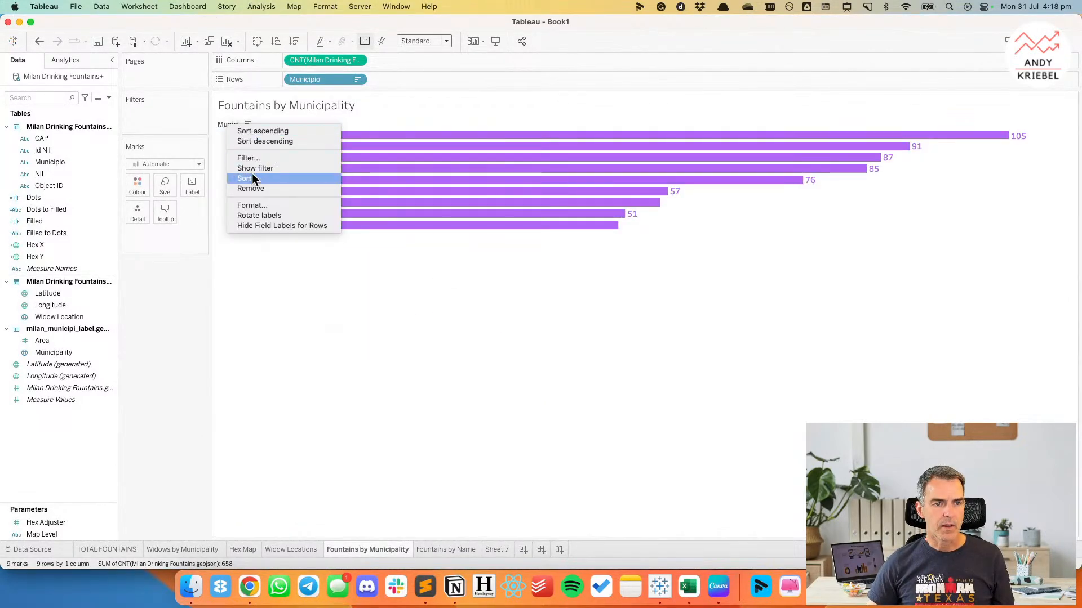
click(256, 222)
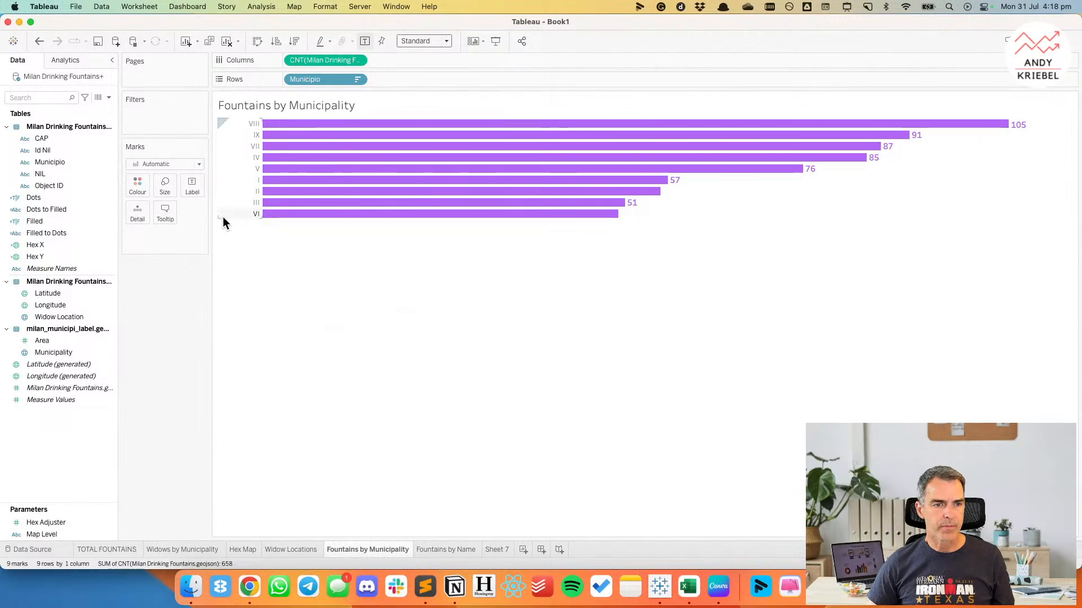
Allow the bar labels on Fountains by Municipality to overlap other marks.
click(192, 187)
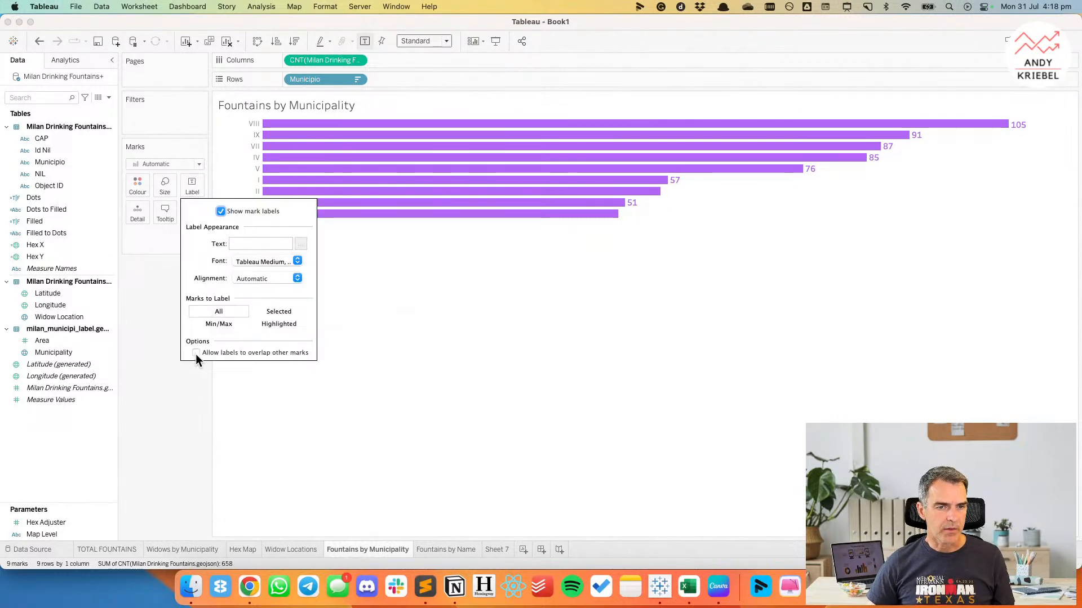
click(151, 322)
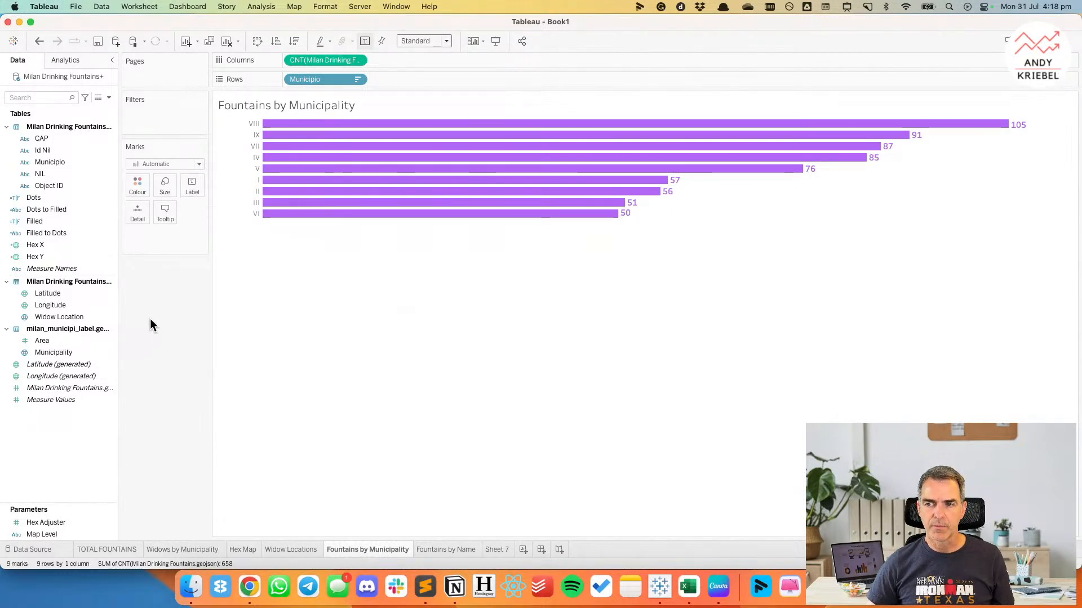
In Excalidraw, insert the horizontal bar chart from the library beneath the 658 text and enlarge it to fill the space below.
key(super+Tab)
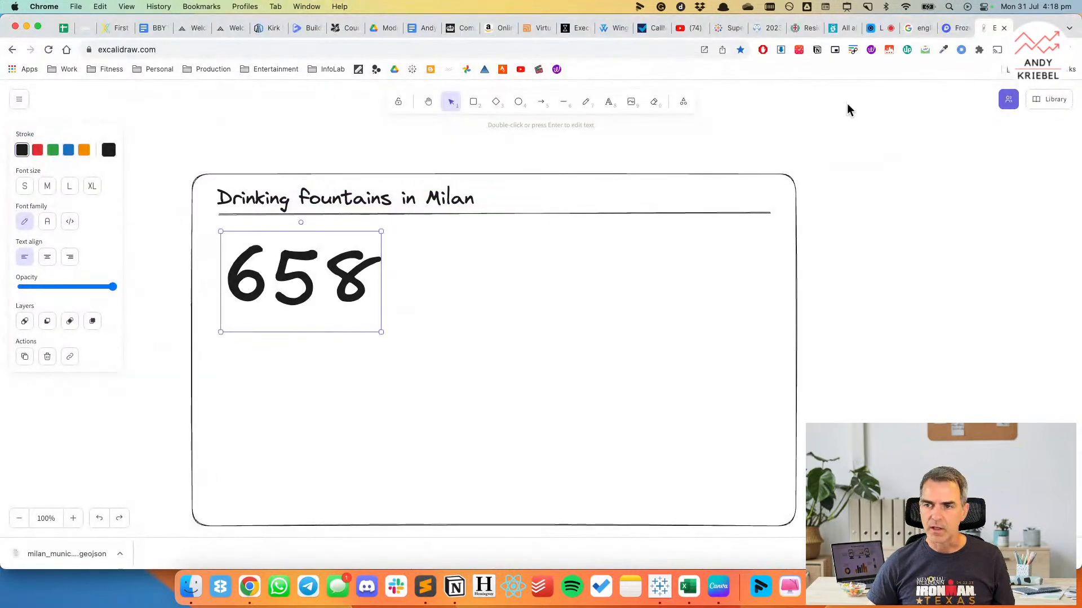
click(1050, 100)
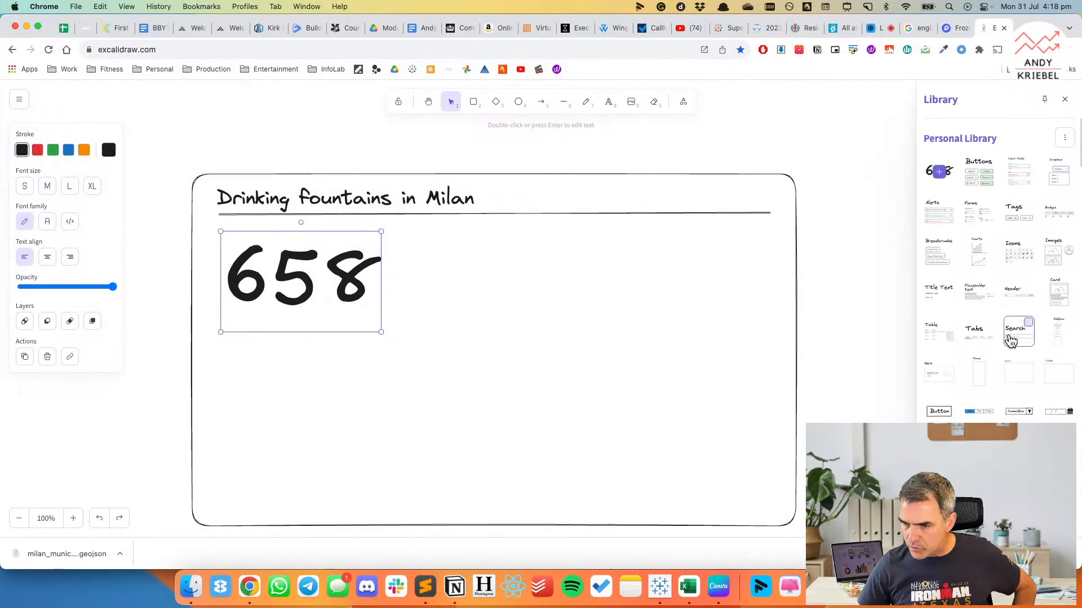
scroll(1008, 340, down, 10)
scroll(1008, 341, down, 3)
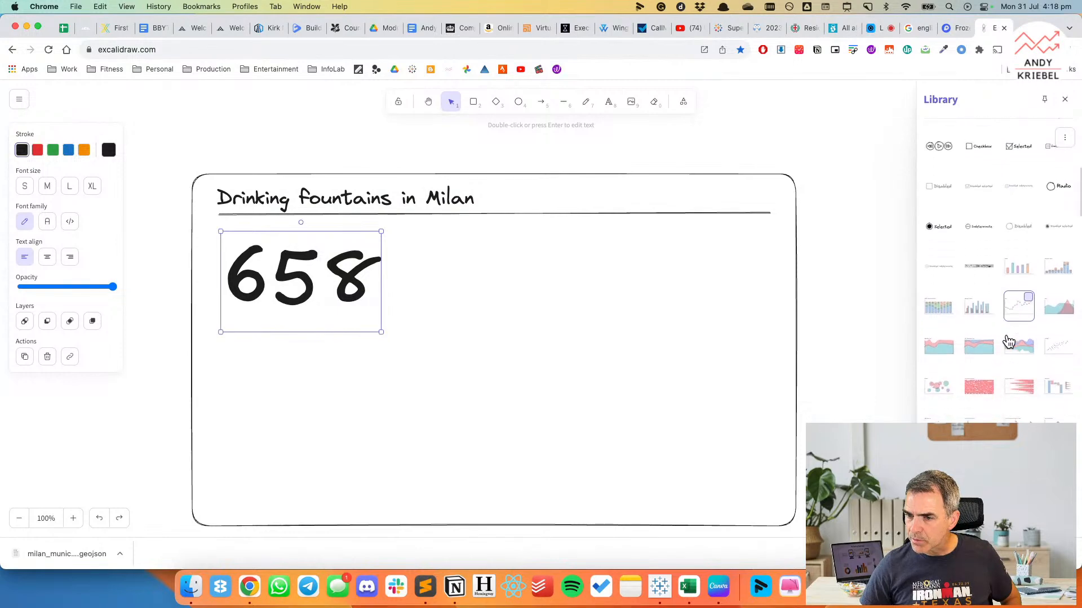
scroll(1009, 341, down, 5)
scroll(1009, 341, down, 1)
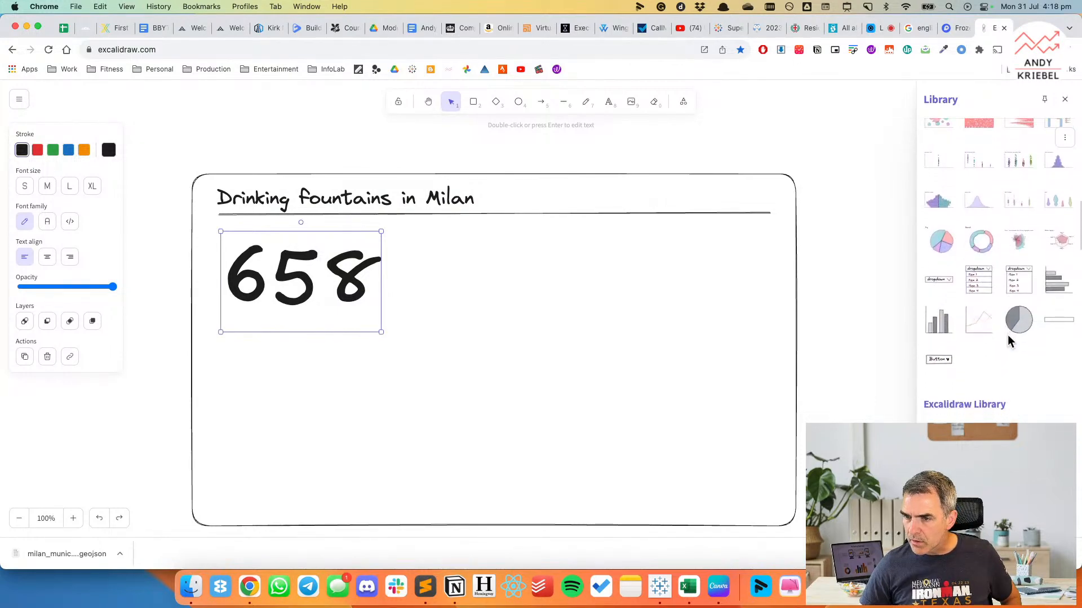
click(1058, 280)
drag(523, 301, 264, 368)
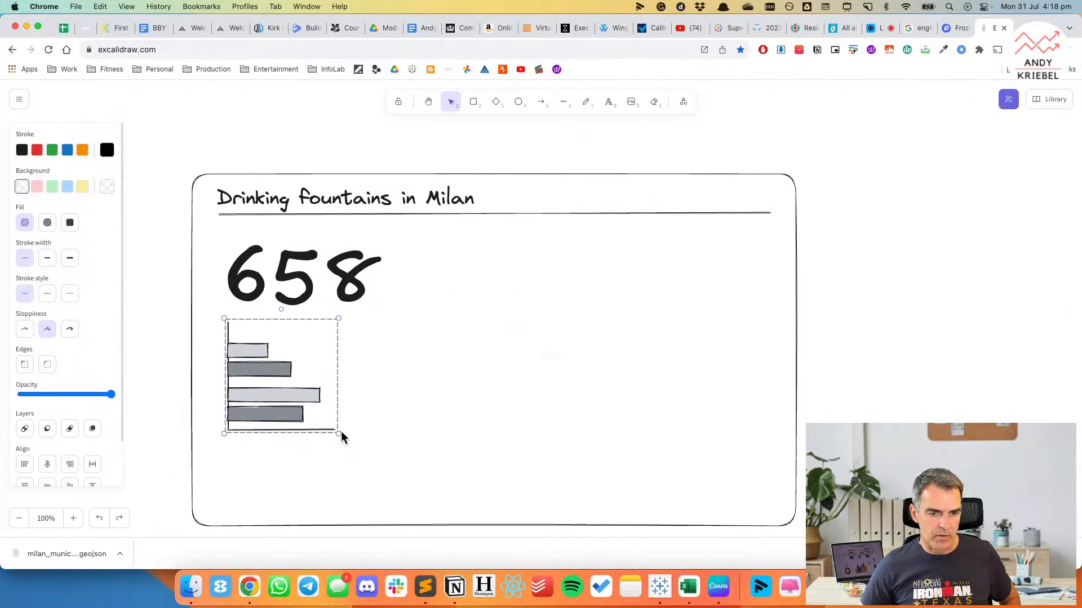
drag(339, 433, 382, 509)
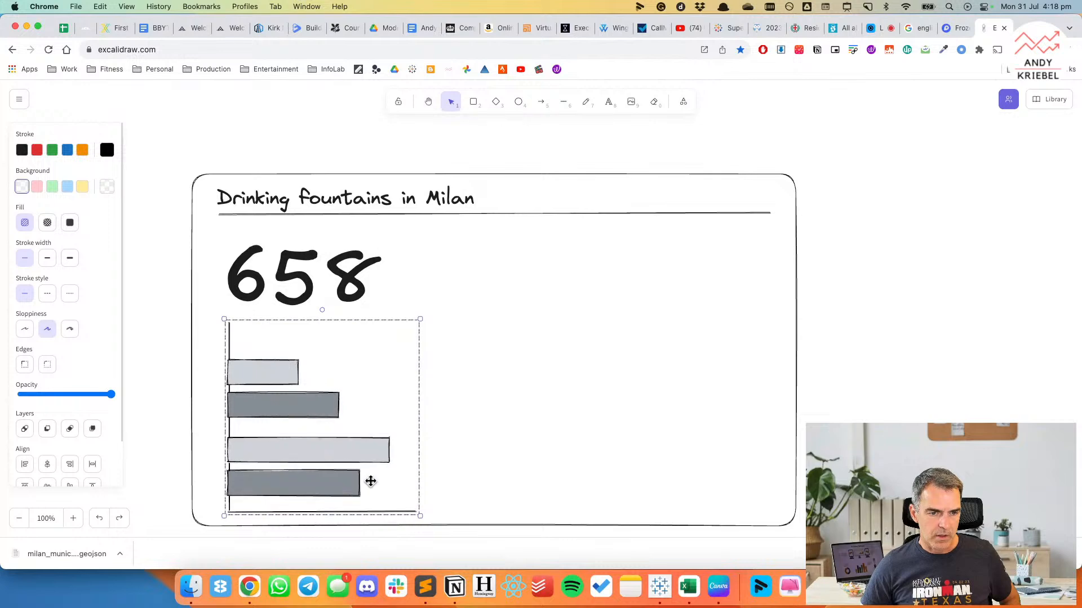
drag(353, 460, 349, 459)
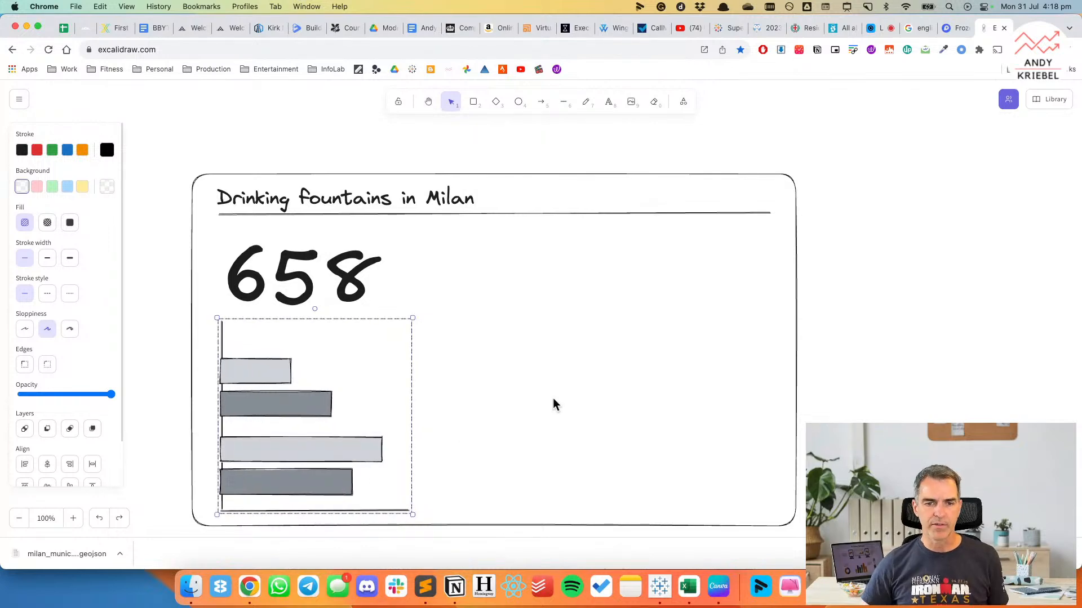
Draw a large rounded rectangle to the right of the 658 text and bar chart, filling the remaining space below the title line.
key(super+Tab)
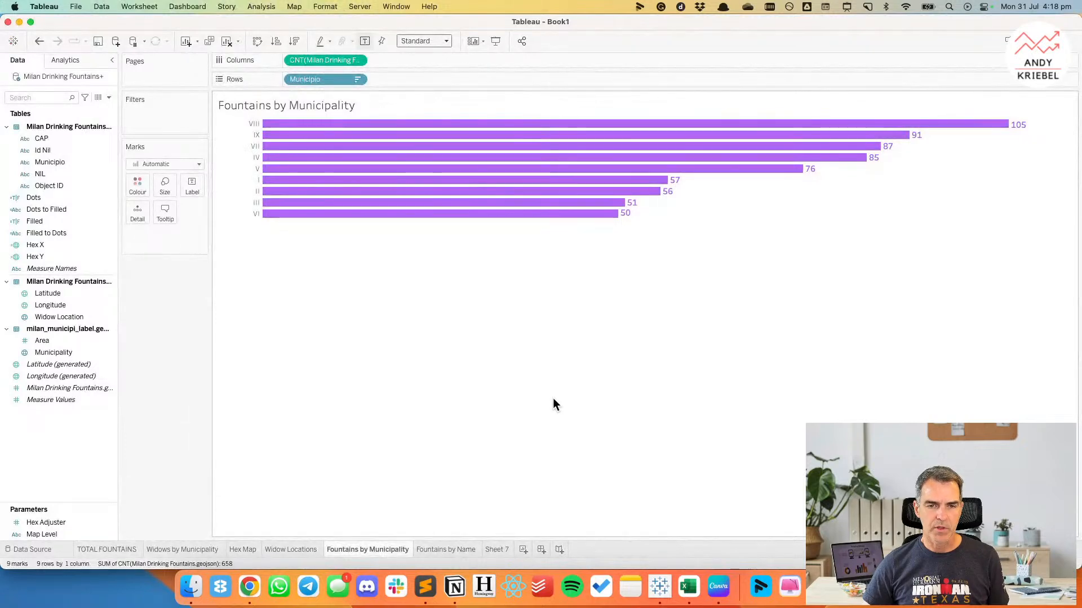
key(super+Tab)
click(473, 102)
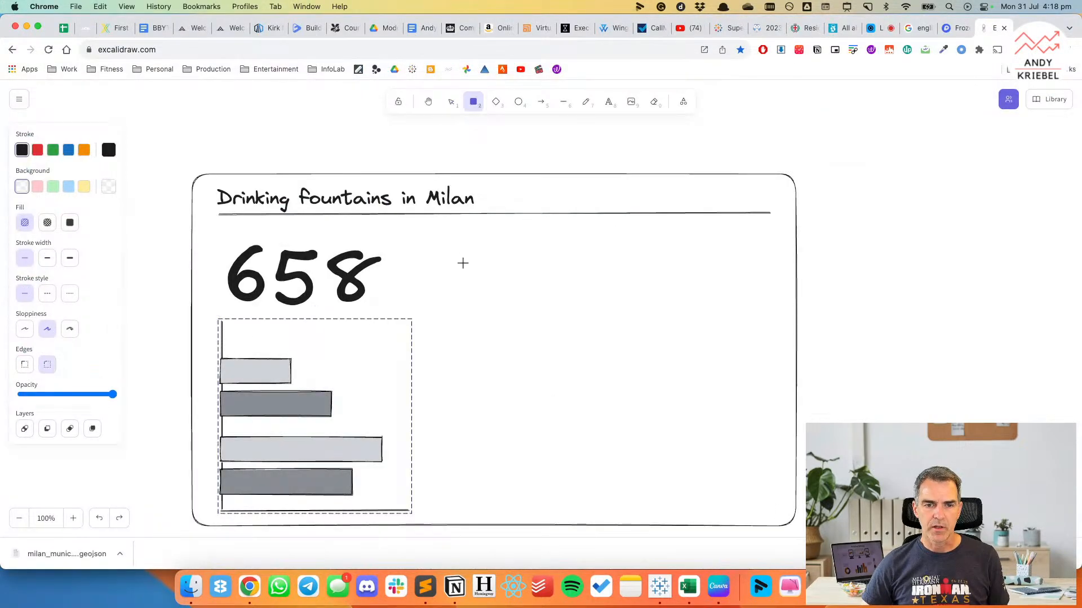
drag(428, 229, 782, 515)
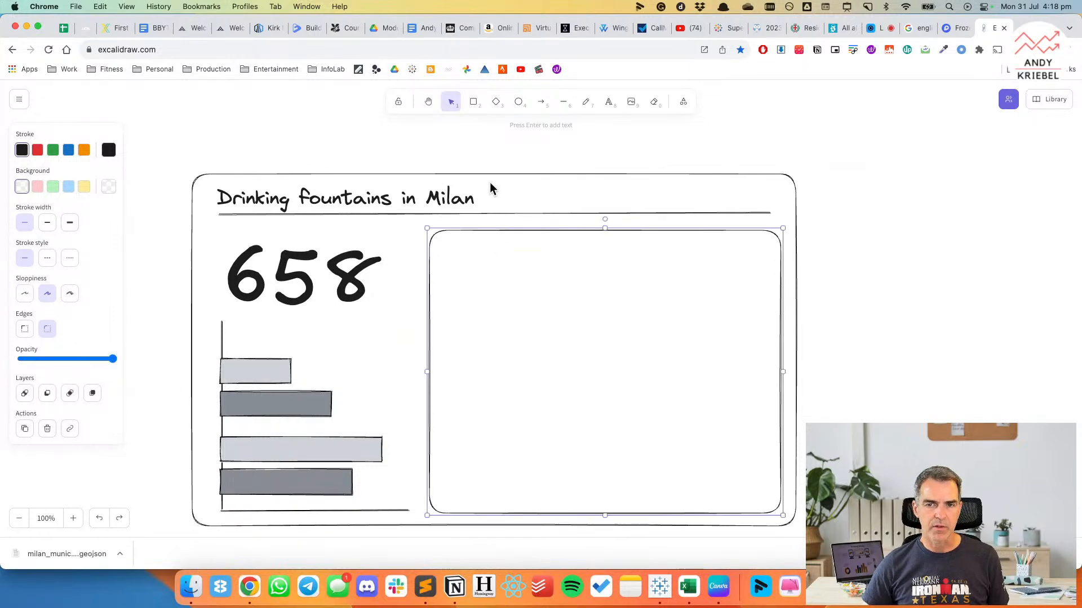
Look through the personal and Excalidraw library shapes for a map, and open the public Excalidraw Libraries directory.
click(1048, 100)
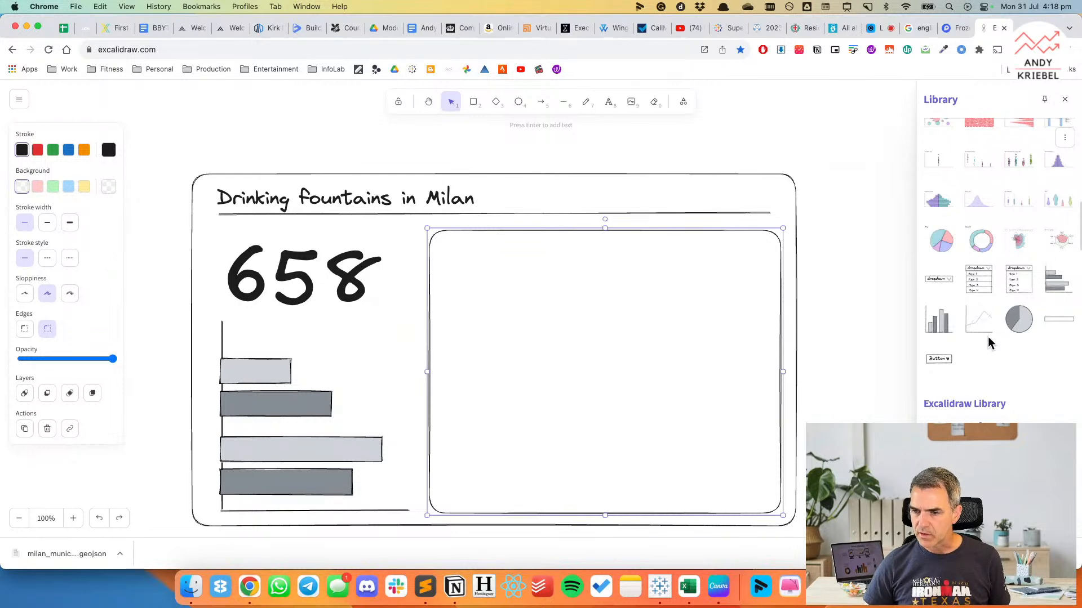
scroll(987, 356, down, 10)
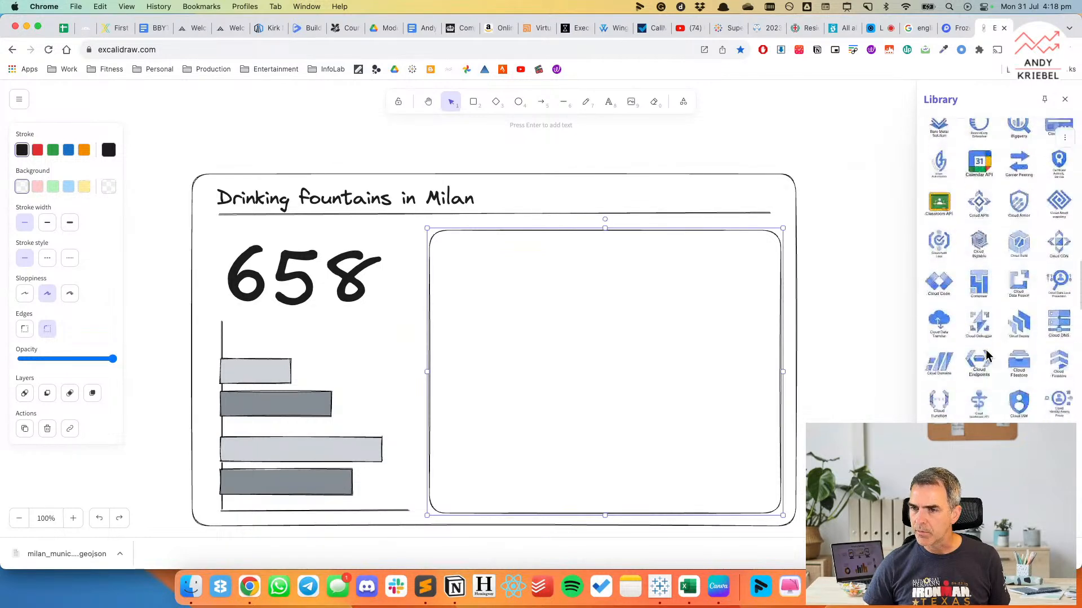
scroll(986, 355, down, 5)
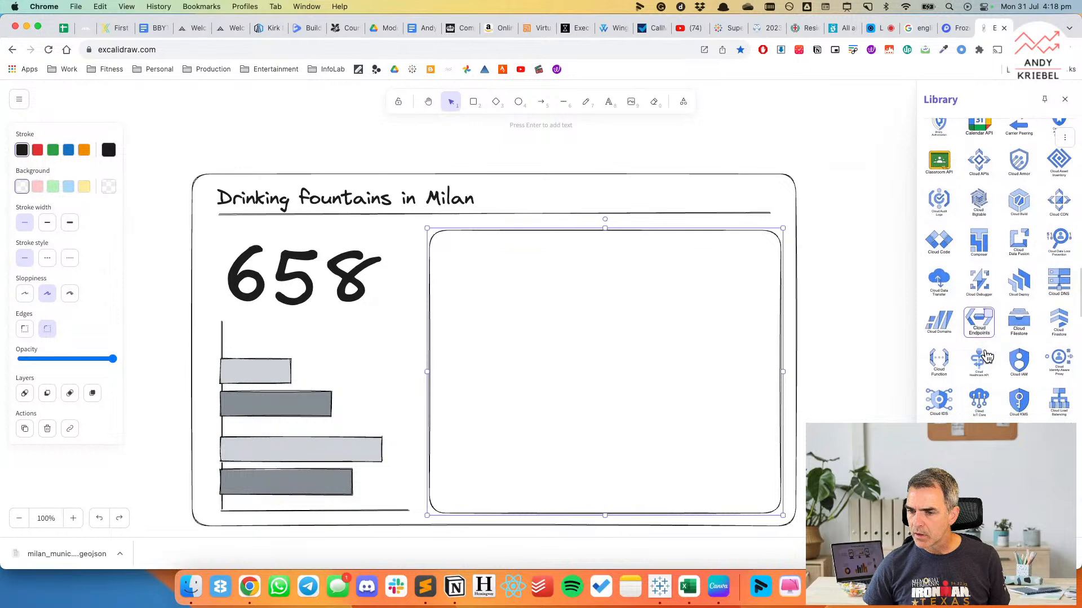
scroll(986, 355, down, 10)
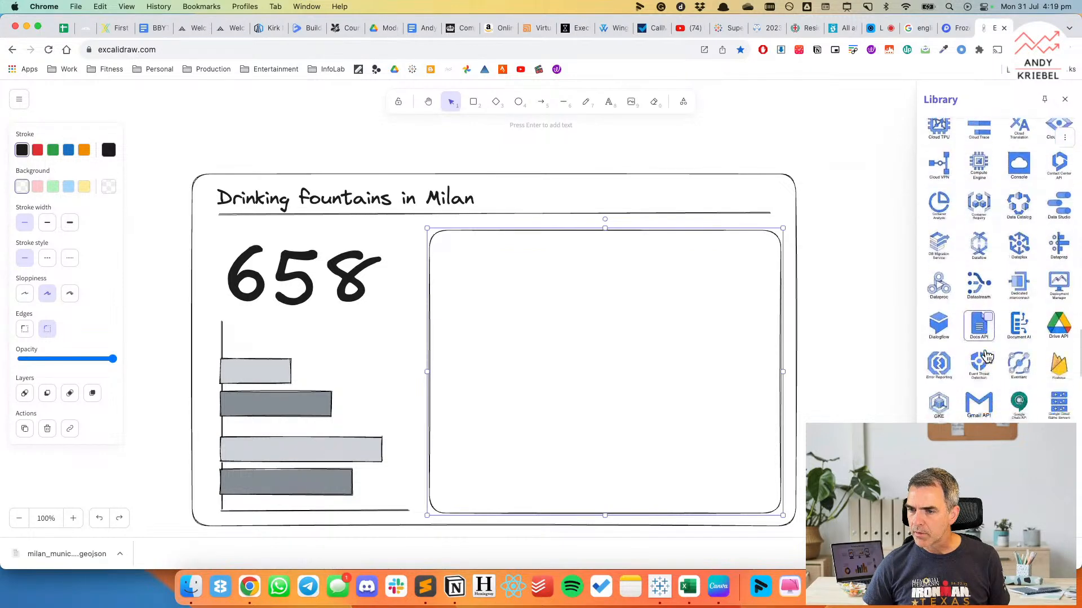
scroll(986, 355, down, 3)
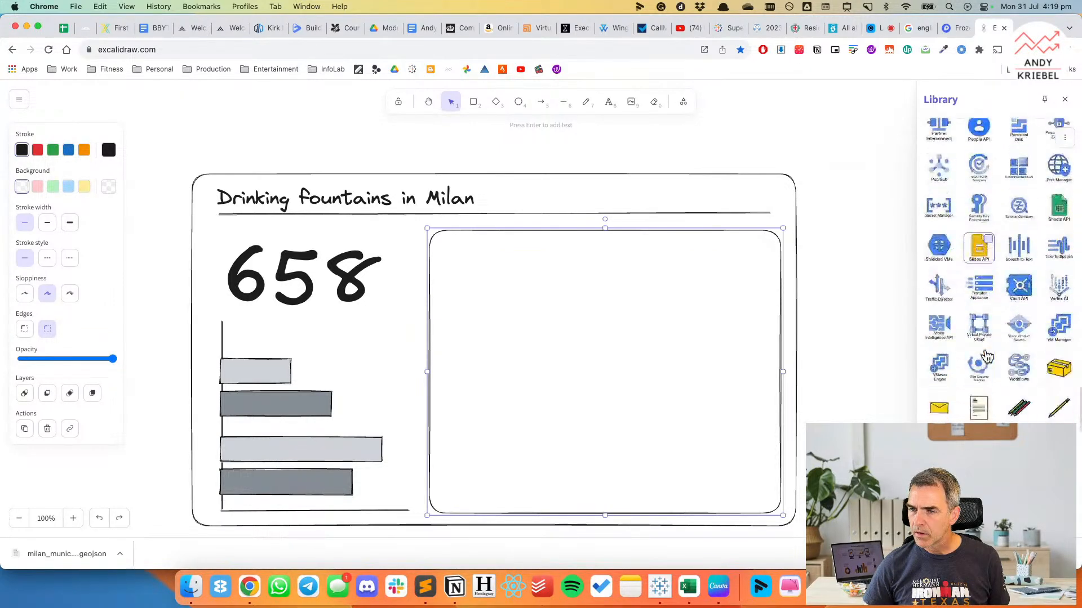
scroll(986, 355, down, 15)
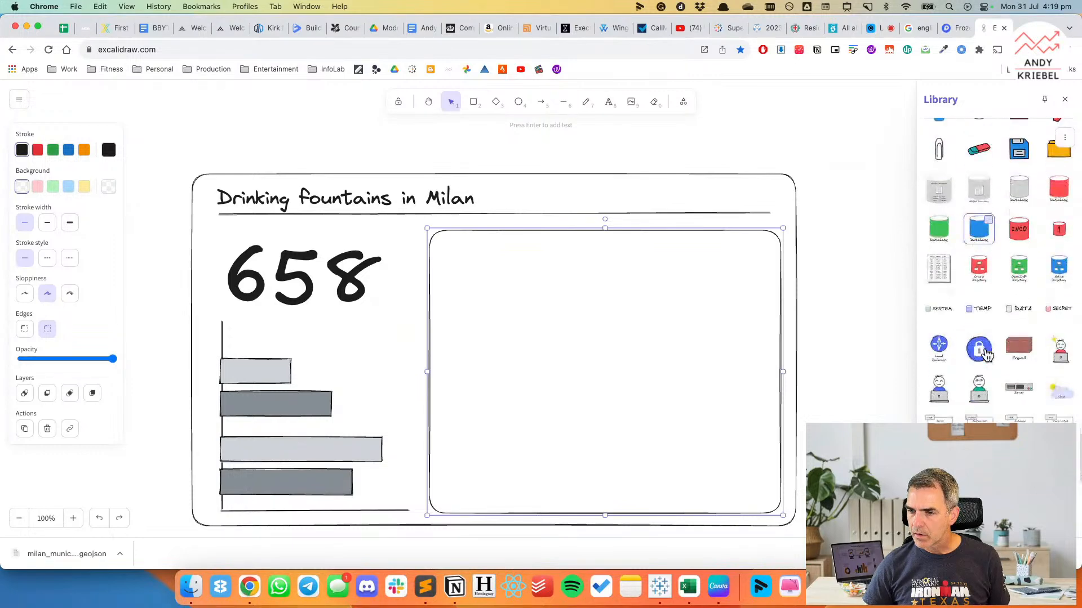
scroll(985, 355, down, 1)
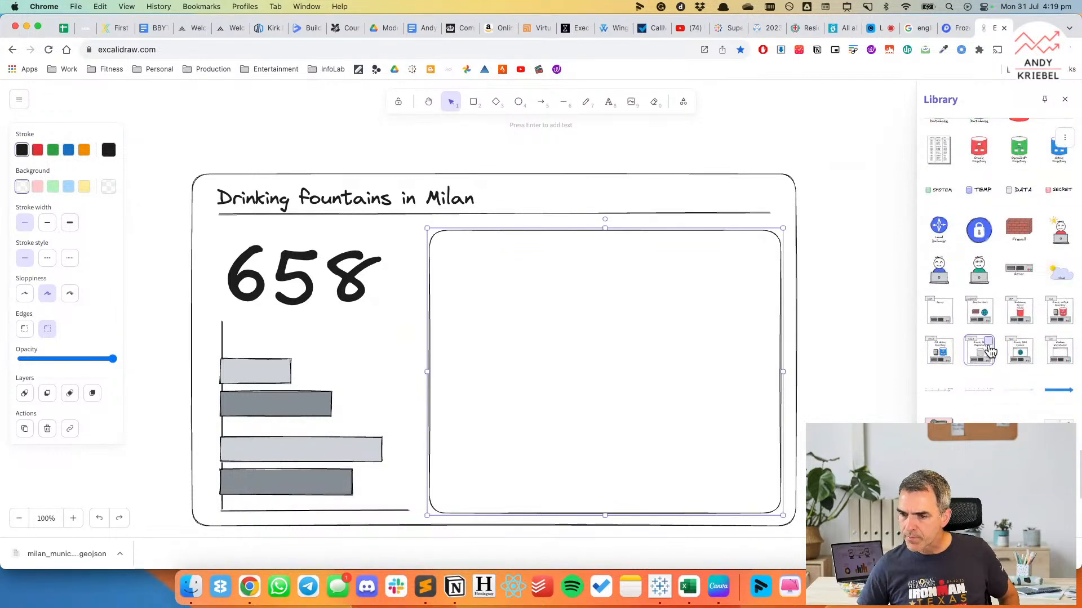
scroll(1003, 394, up, 20)
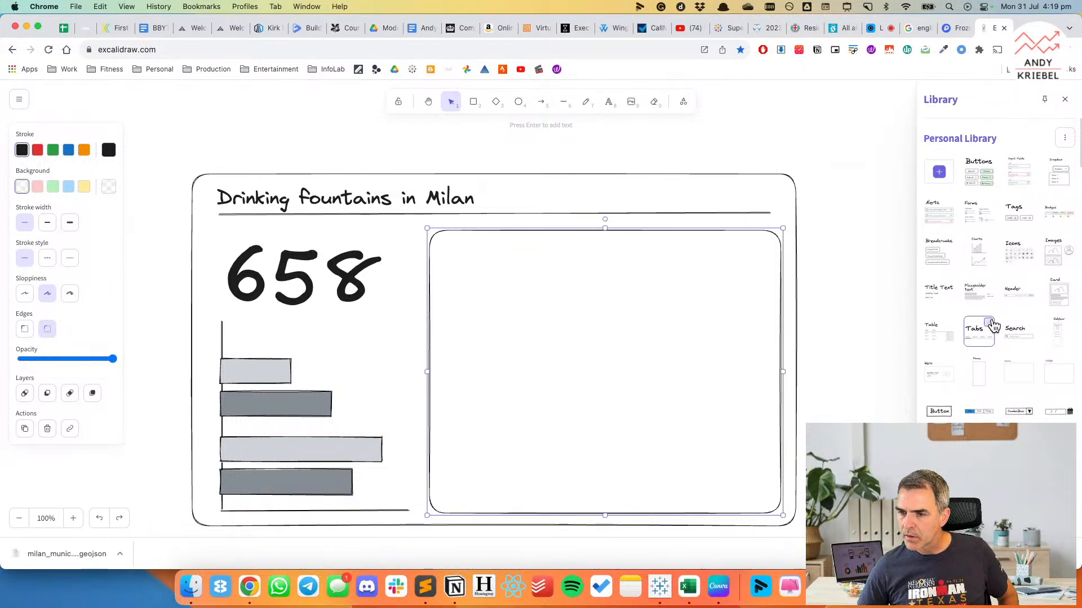
scroll(993, 326, down, 15)
scroll(994, 327, down, 20)
scroll(990, 326, down, 2)
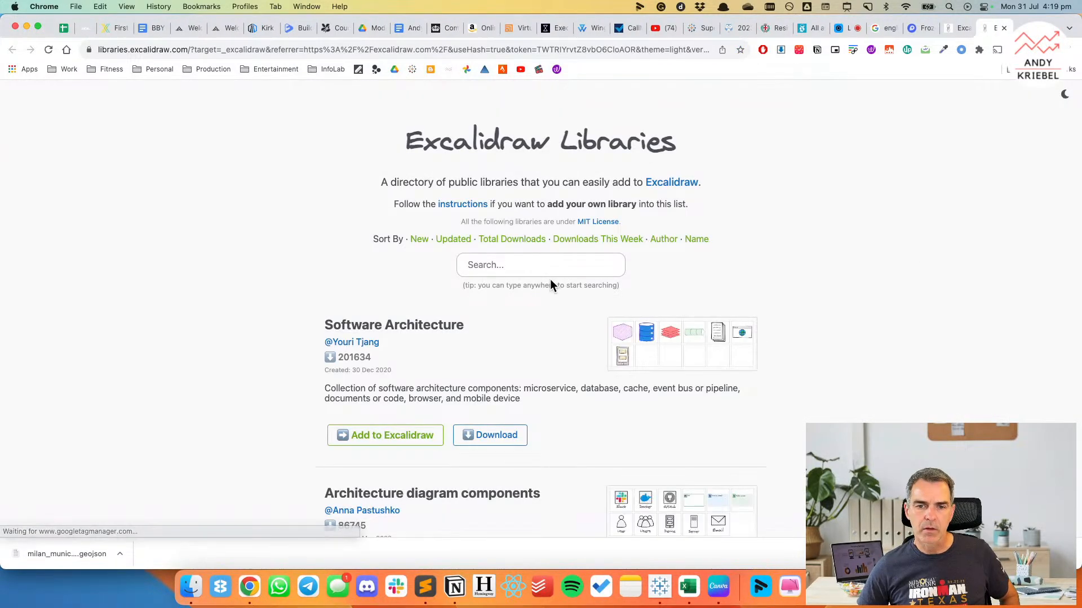
Search the public libraries for "map", look through the matching libraries, and close the directory page.
click(546, 265)
text(map)
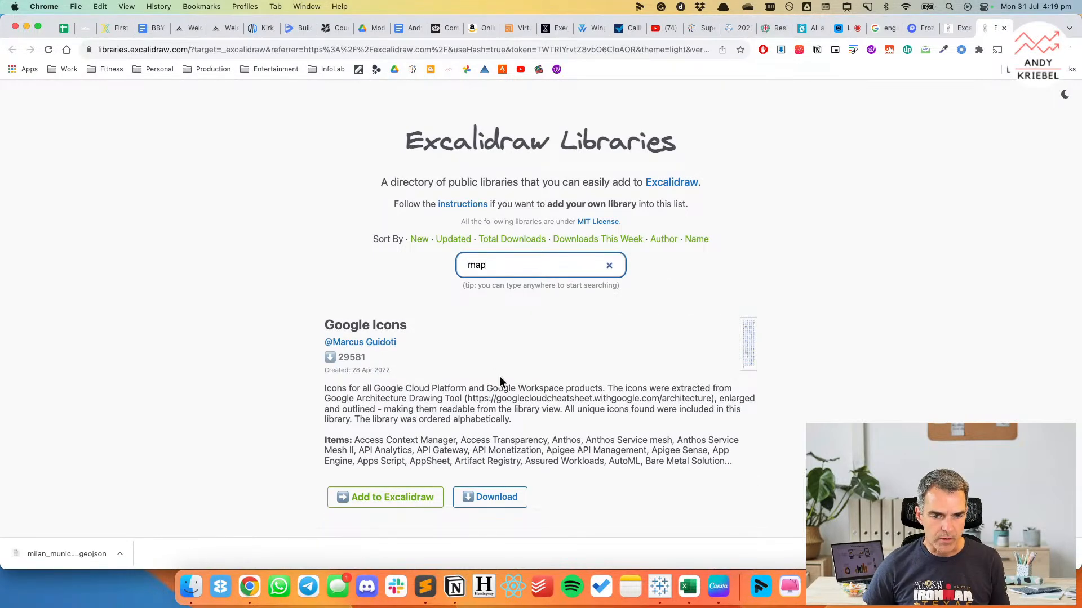
scroll(499, 381, down, 2)
scroll(499, 381, down, 10)
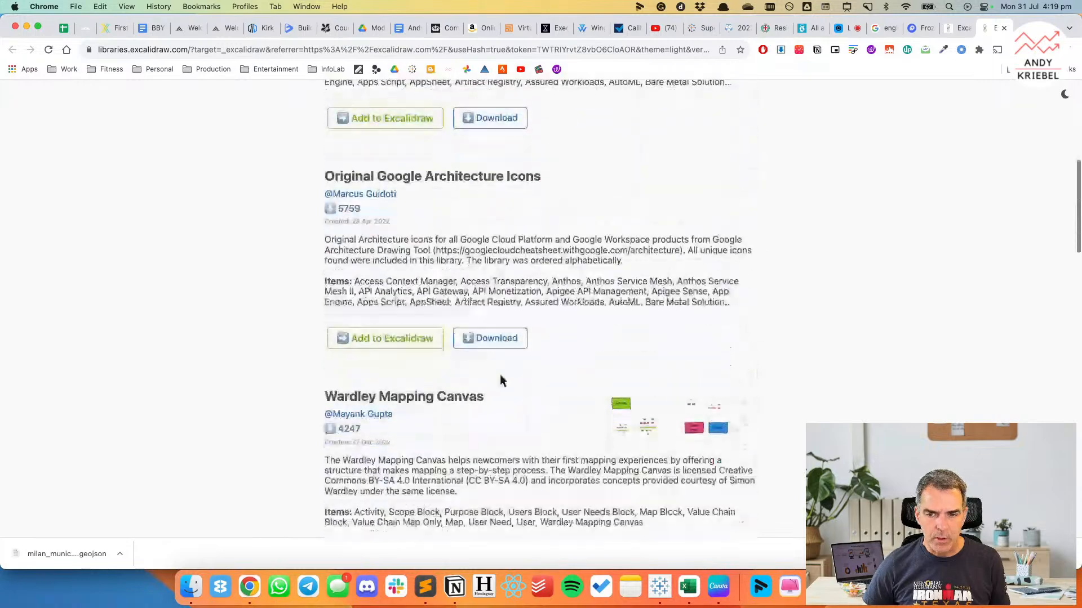
scroll(500, 381, down, 10)
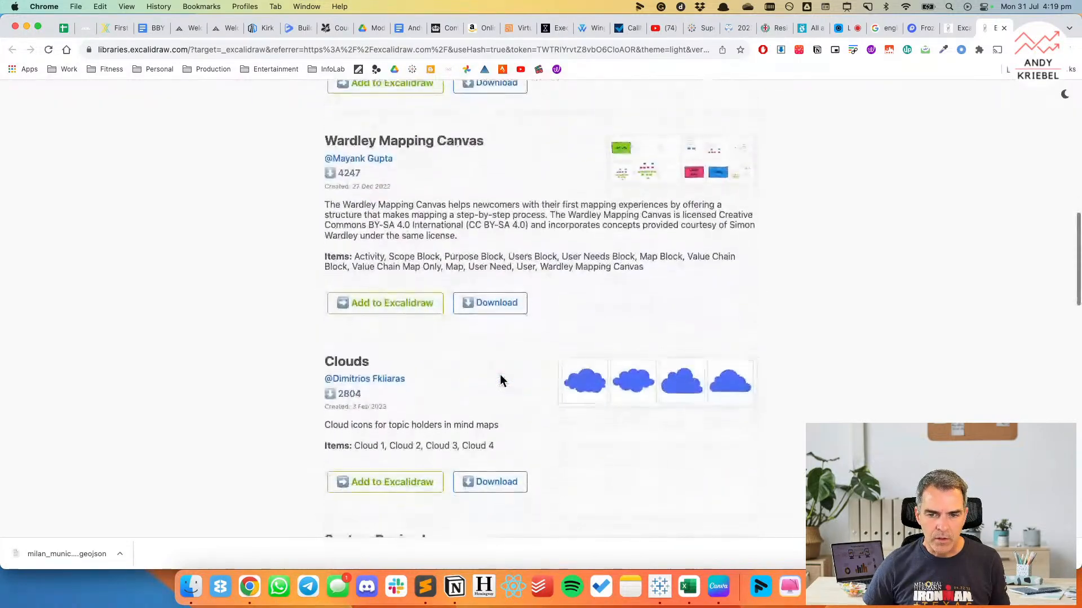
scroll(500, 381, down, 11)
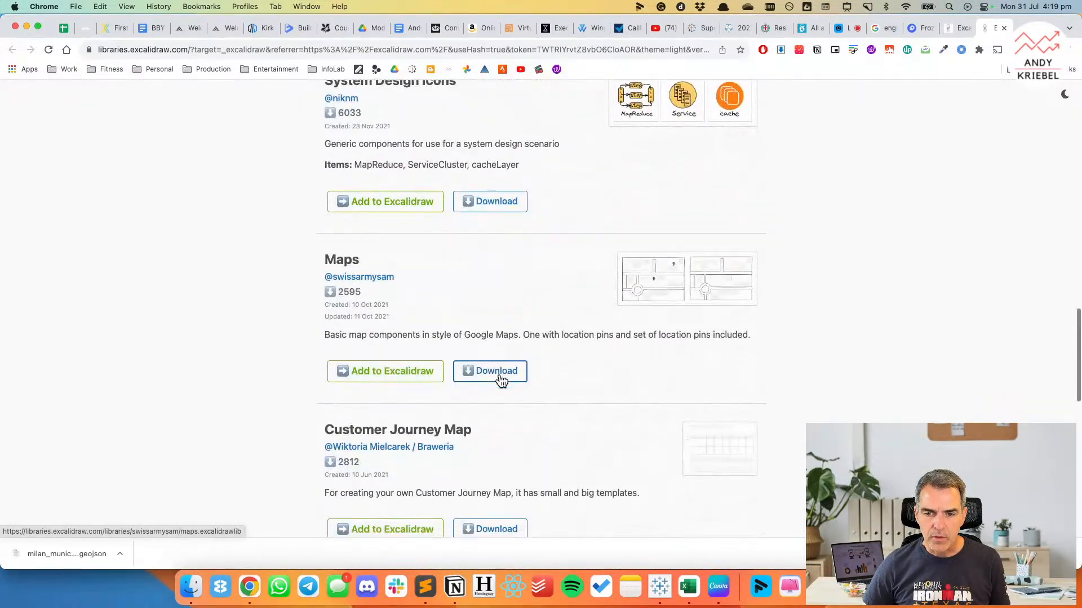
scroll(501, 381, down, 8)
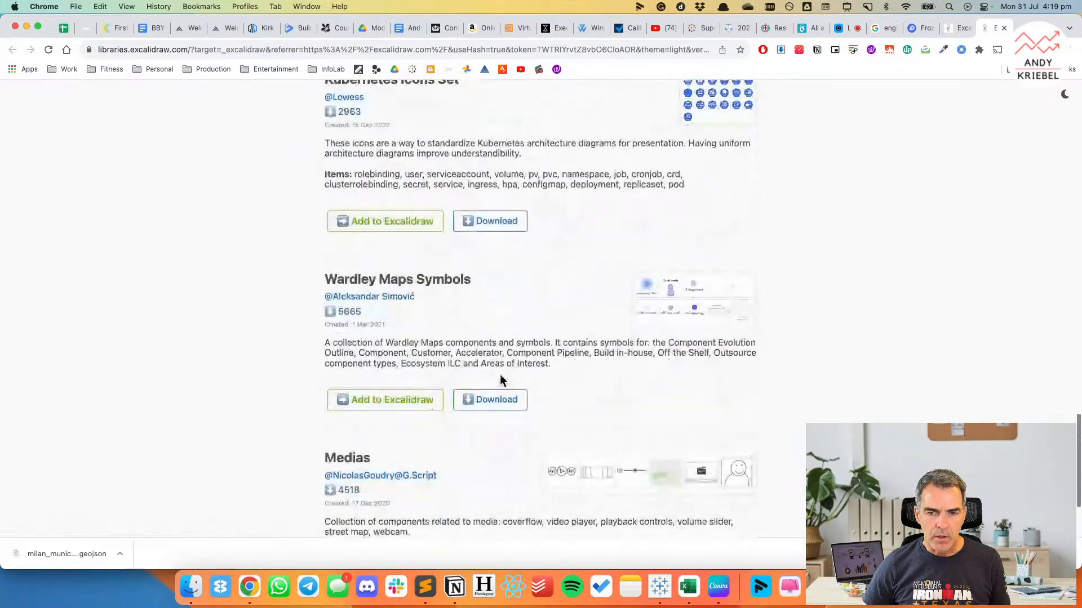
scroll(501, 382, down, 2)
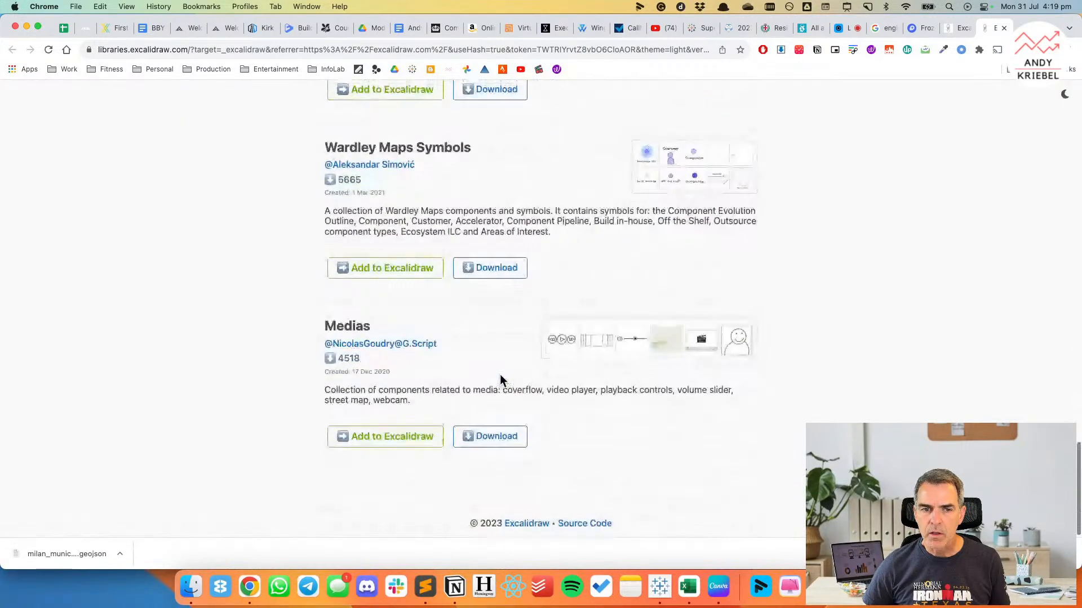
scroll(478, 342, down, 2)
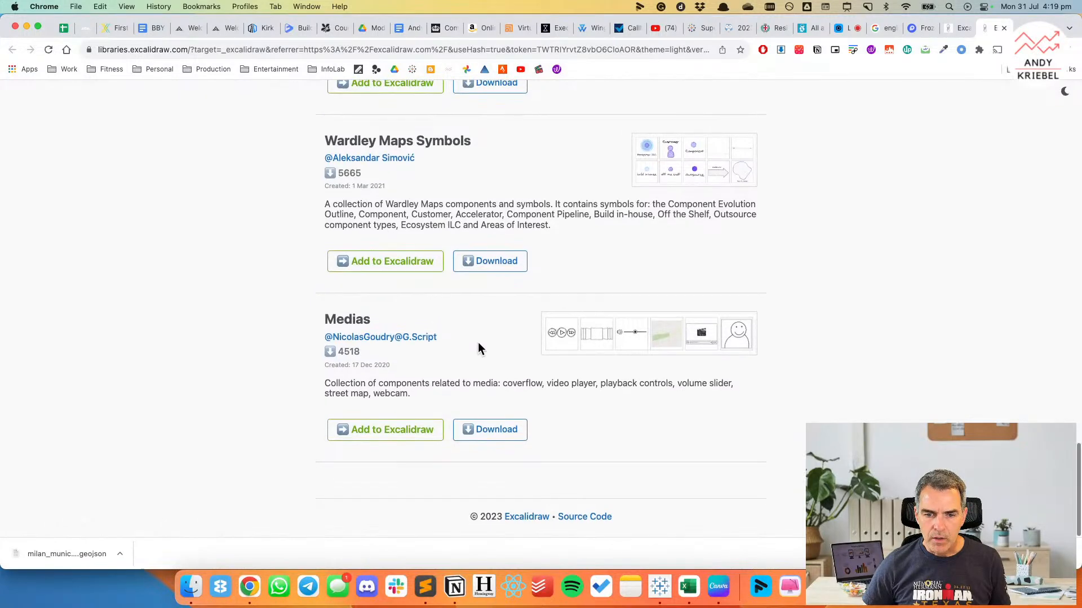
scroll(478, 343, up, 20)
scroll(478, 343, up, 7)
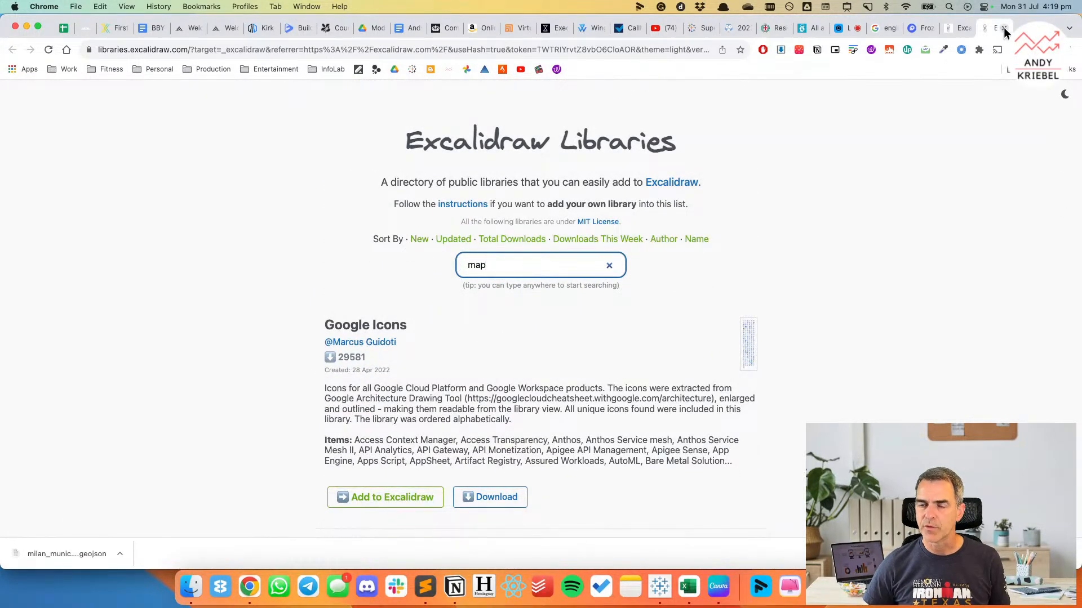
click(1003, 33)
Check the Widows by Municipality map in Tableau, and sketch a rough freehand city outline inside the empty rectangle in Excalidraw.
key(super+Tab)
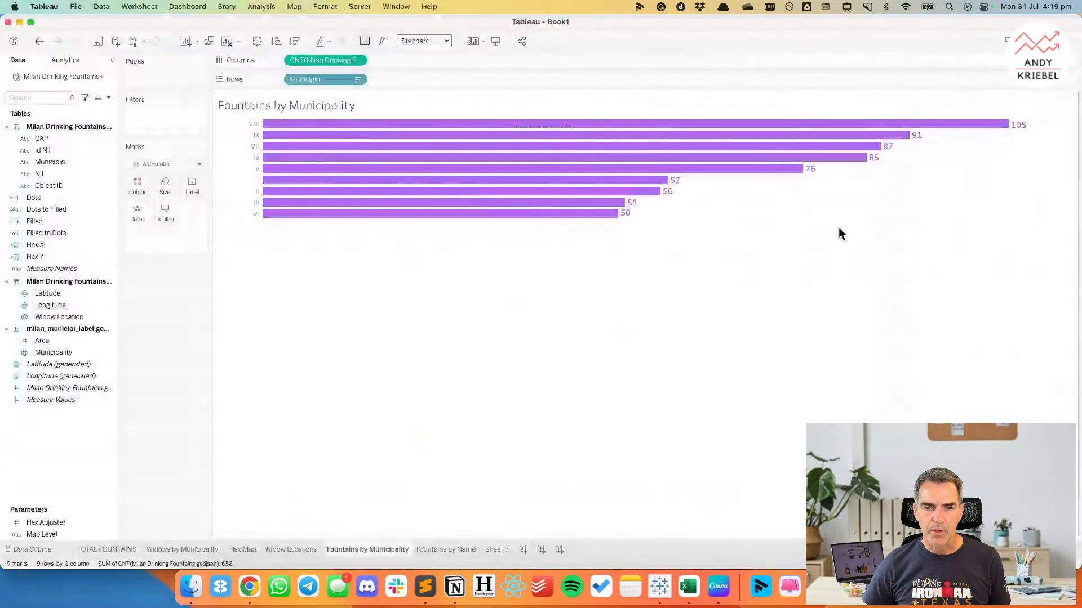
click(181, 549)
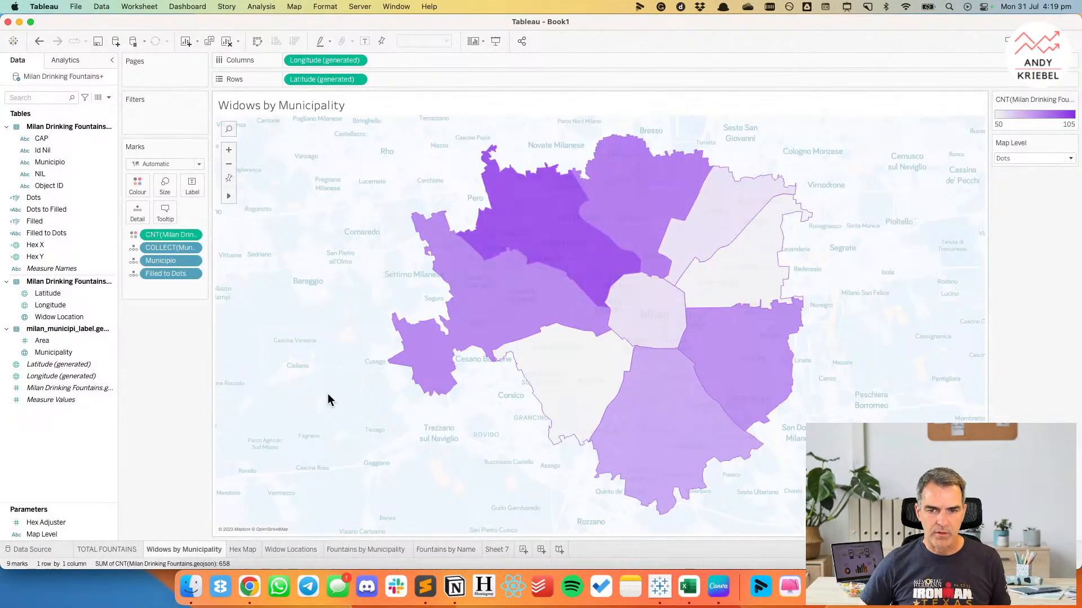
key(super+Tab)
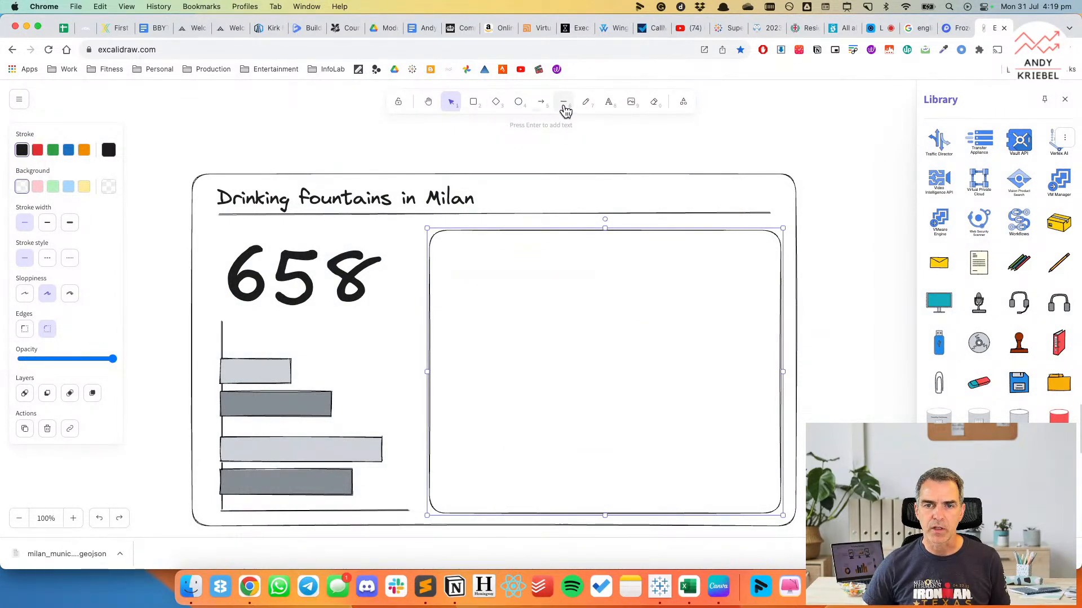
click(586, 110)
mouse_move(550, 287)
mouse_down()
mouse_move(598, 282)
mouse_move(734, 374)
mouse_move(652, 459)
mouse_move(505, 441)
mouse_move(451, 368)
mouse_move(519, 275)
mouse_move(553, 287)
mouse_up()
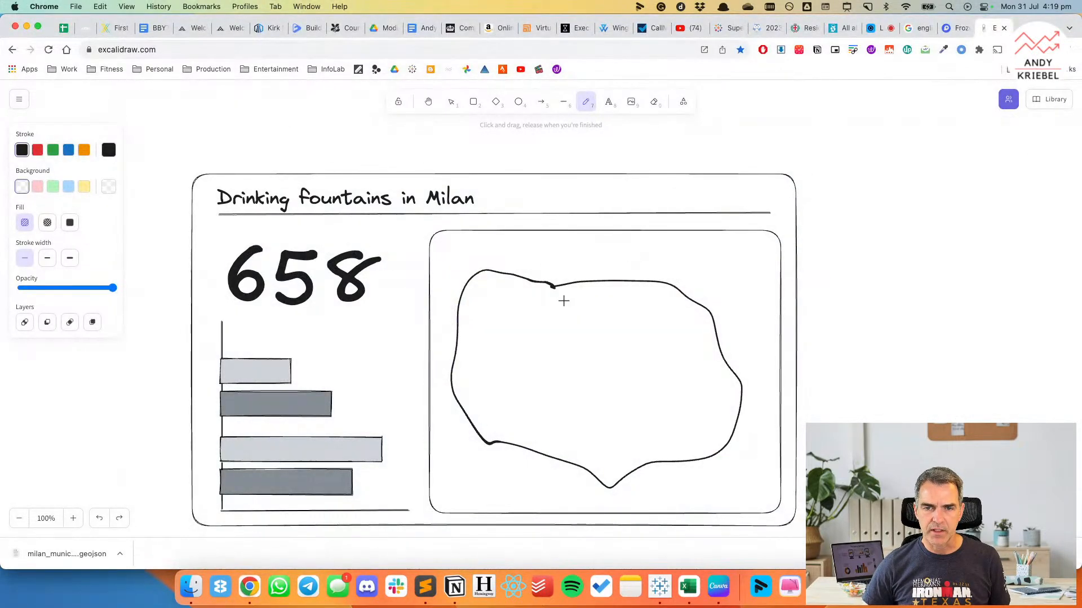
Draw a small ellipse inside the map outline and paste copies of it scattered across the map as fountain locations.
click(519, 102)
drag(522, 305, 536, 316)
key(super+v)
key(super+v)
key(super+v)
key(super+v)
key(super+v)
key(super+v)
key(super+v)
key(super+v)
key(super+v)
key(super+v)
key(super+v)
key(super+v)
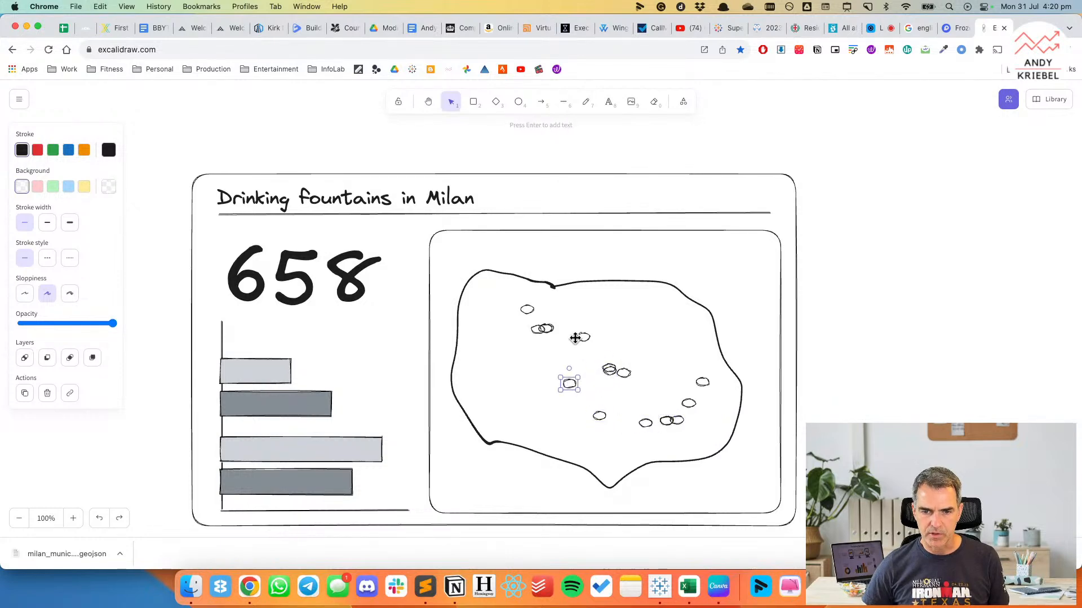
key(super+v)
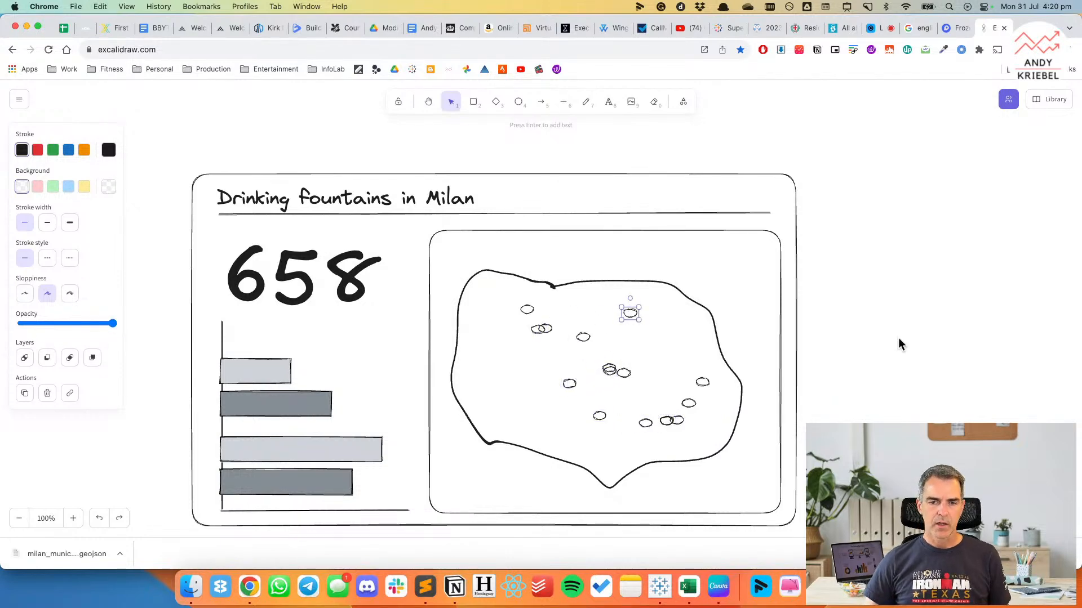
Create a dashboard without a phone layout in Tableau and place a floating vertical container of 333 by 266 near its centre.
click(659, 587)
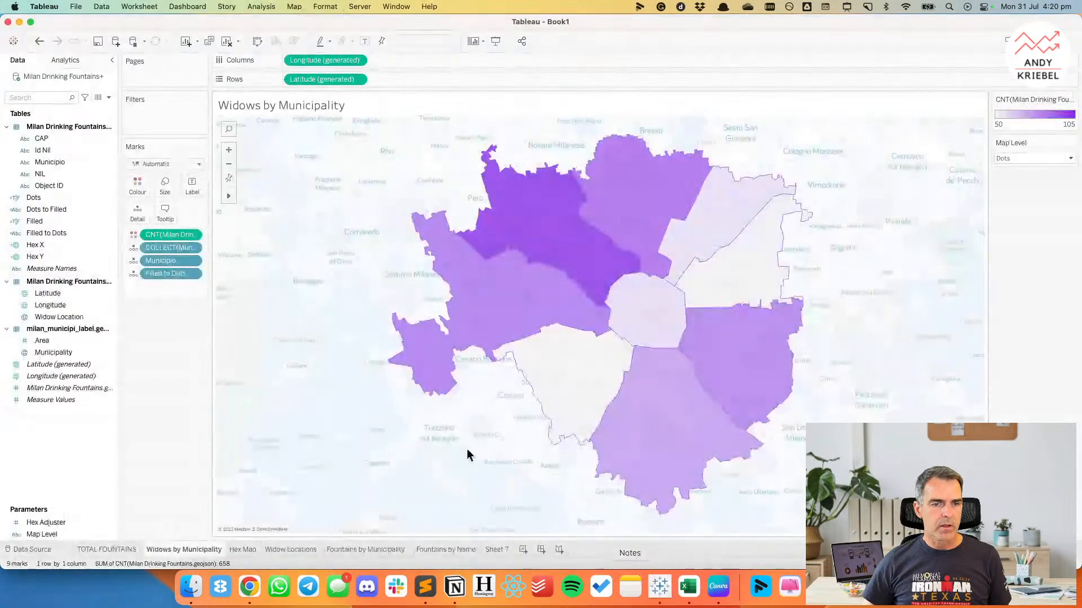
click(539, 549)
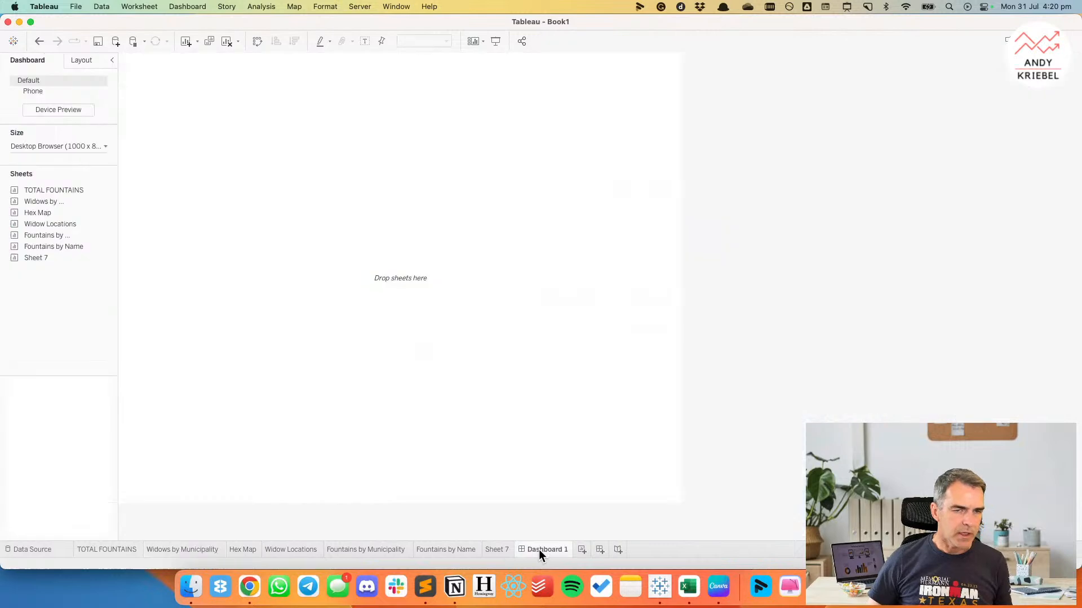
click(103, 90)
click(109, 123)
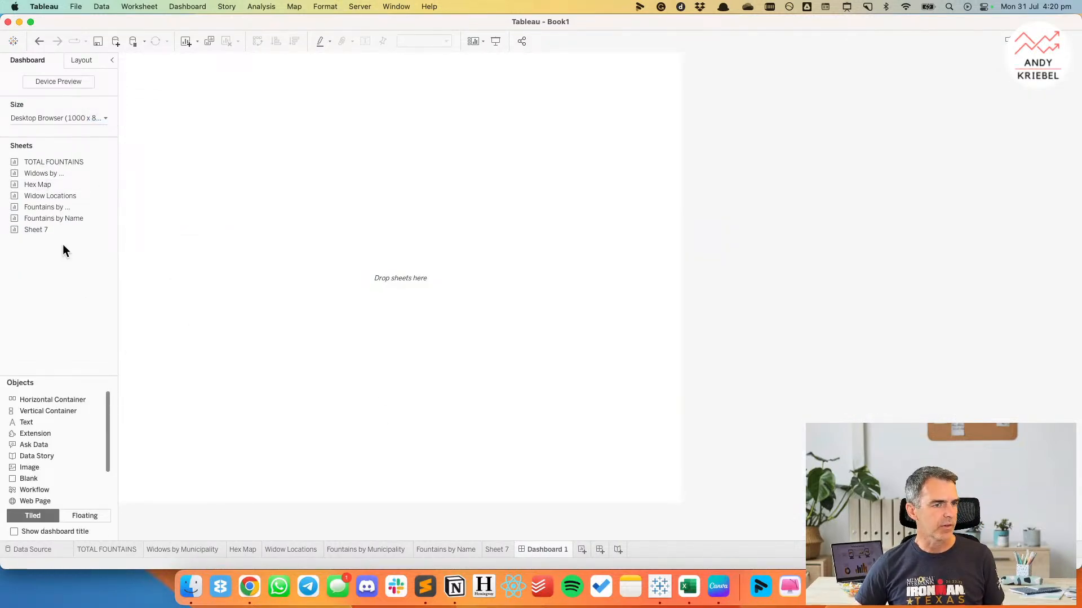
drag(39, 408, 246, 220)
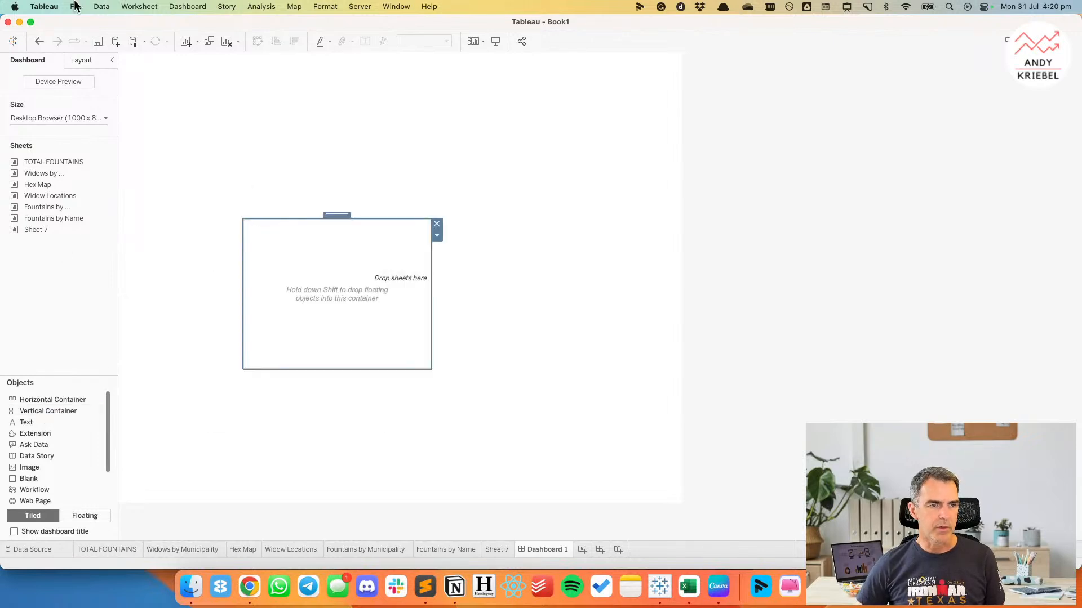
click(82, 59)
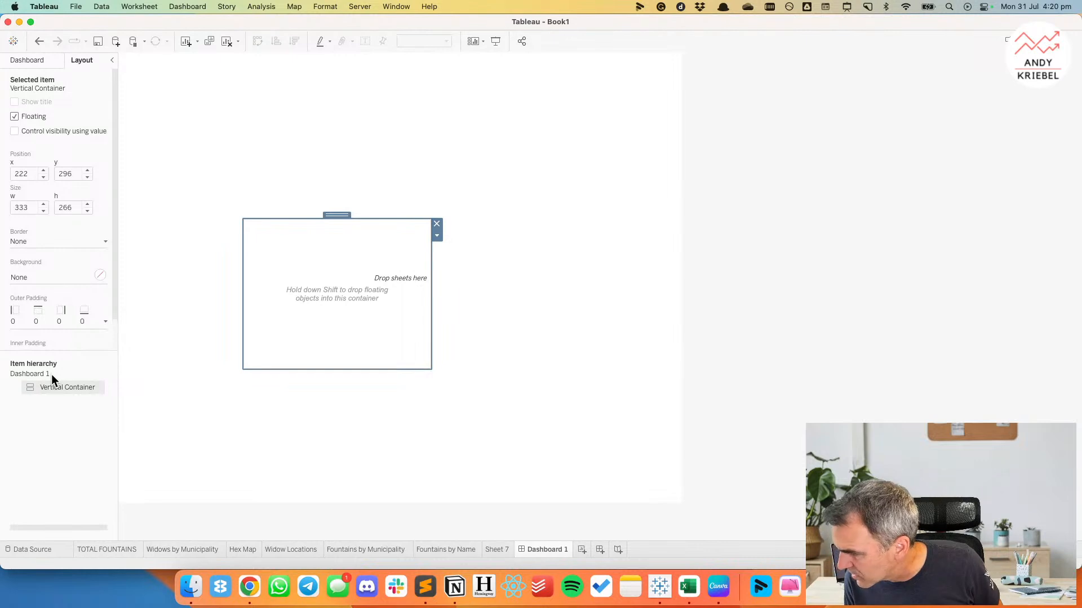
Switch to Chrome and review the "Le vedovelle a Milano" fountain map in the Il Post article.
click(249, 586)
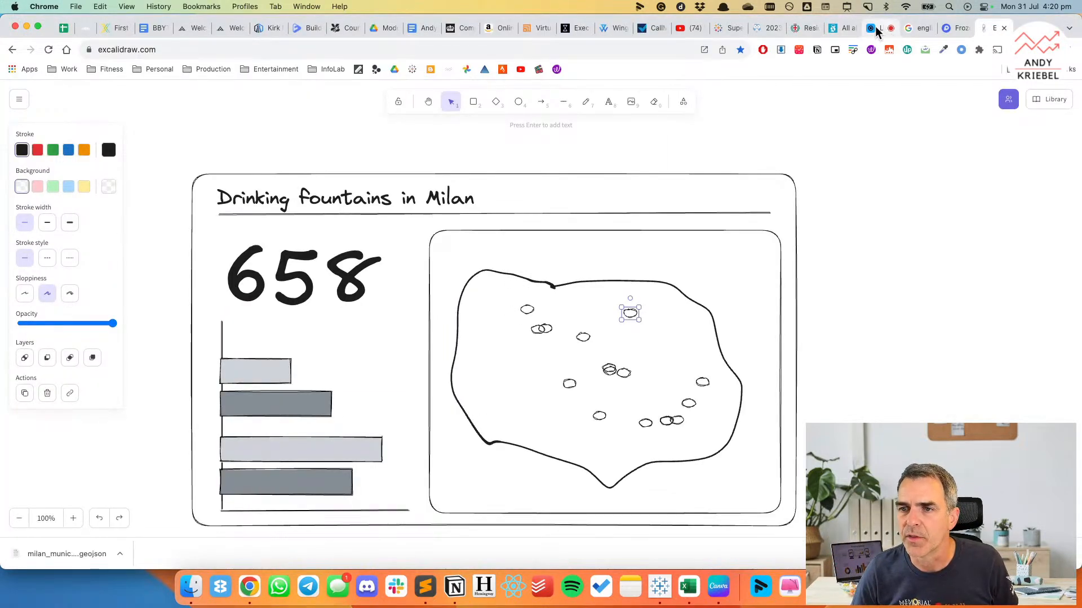
click(839, 28)
scroll(715, 305, down, 10)
scroll(715, 306, down, 15)
scroll(715, 305, up, 2)
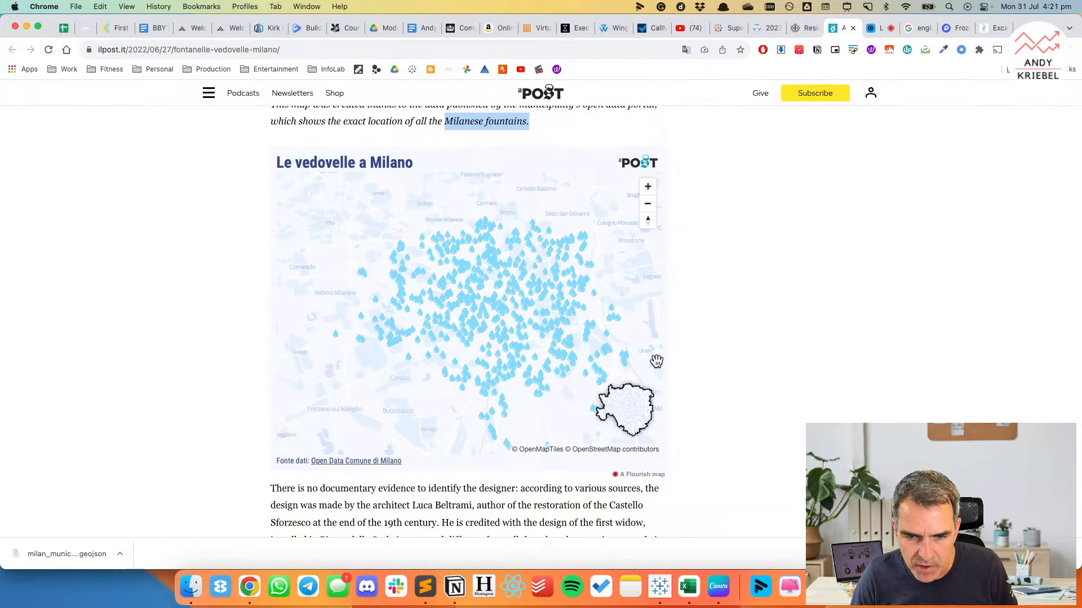
Inspect the fountain map's page elements in the browser's developer tools and close the inspector.
right_click(698, 364)
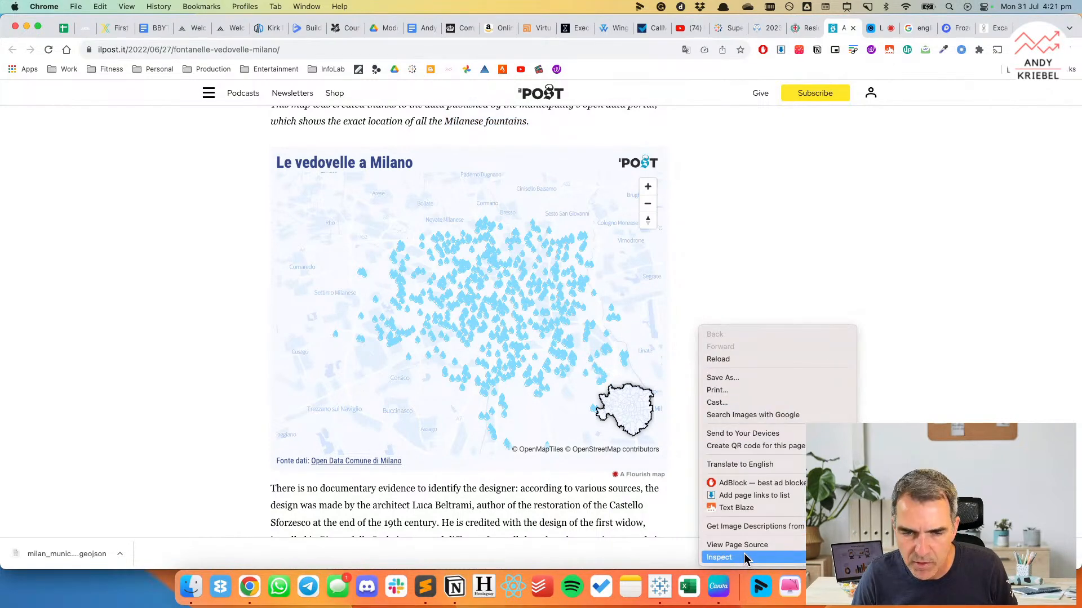
click(744, 558)
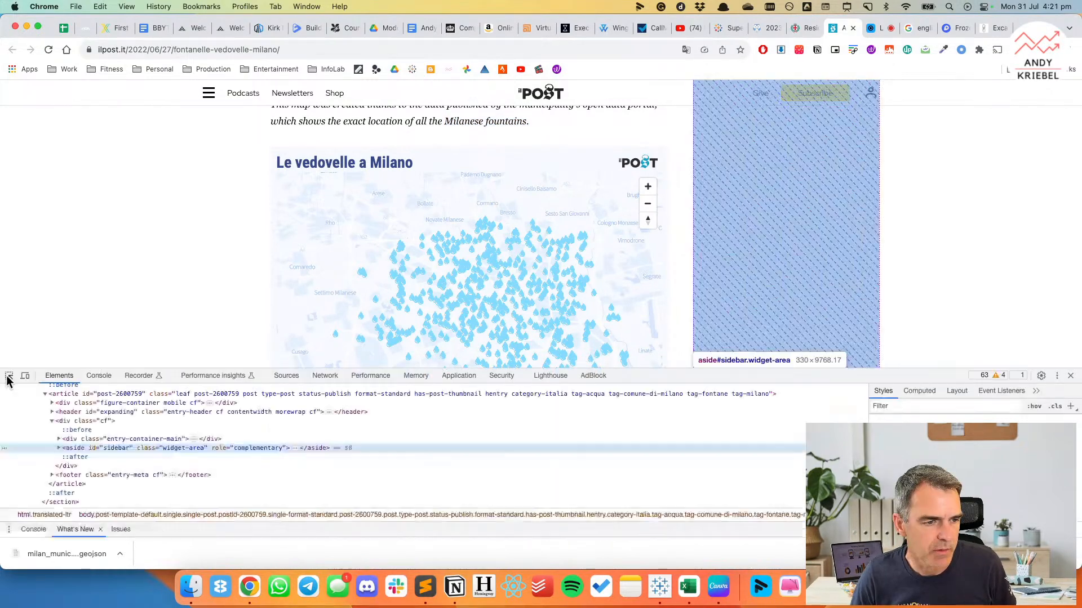
click(468, 309)
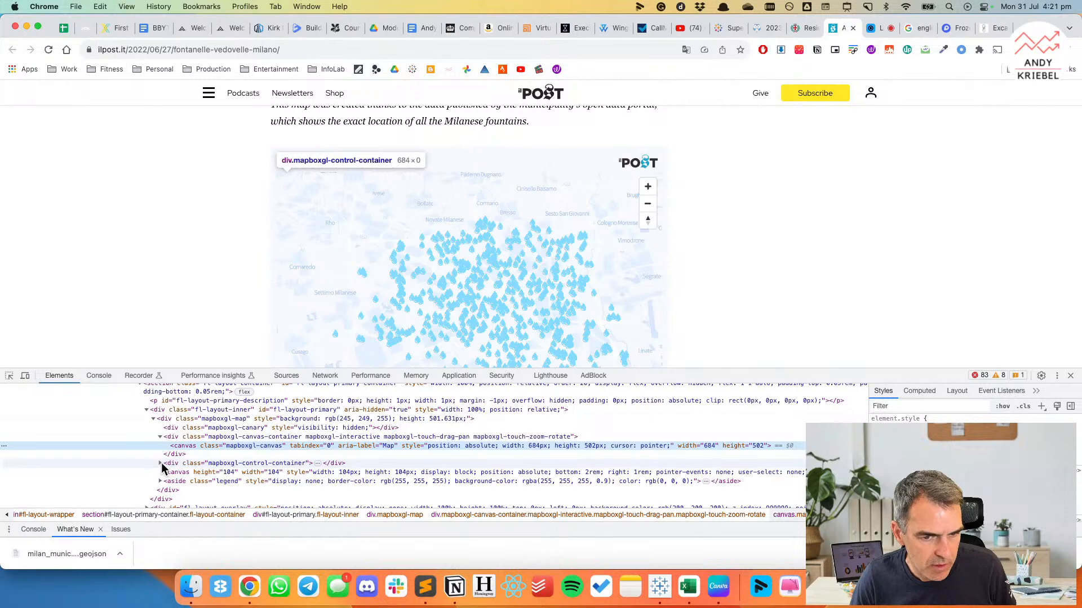
click(1070, 376)
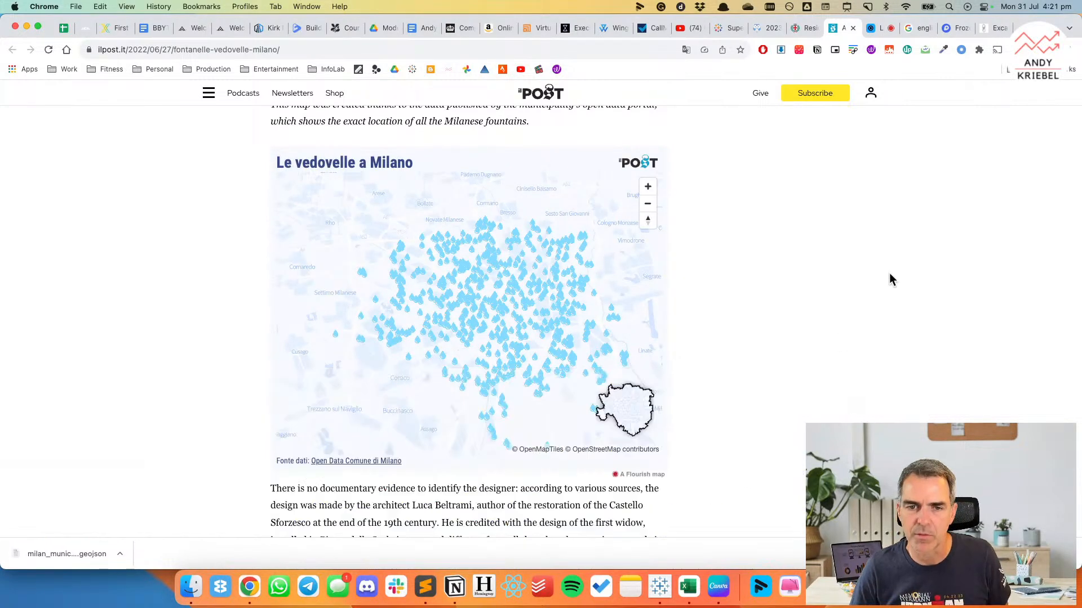
Search Google for "water drop icon" in a new tab and open the Flaticon water drop results.
key(super+t)
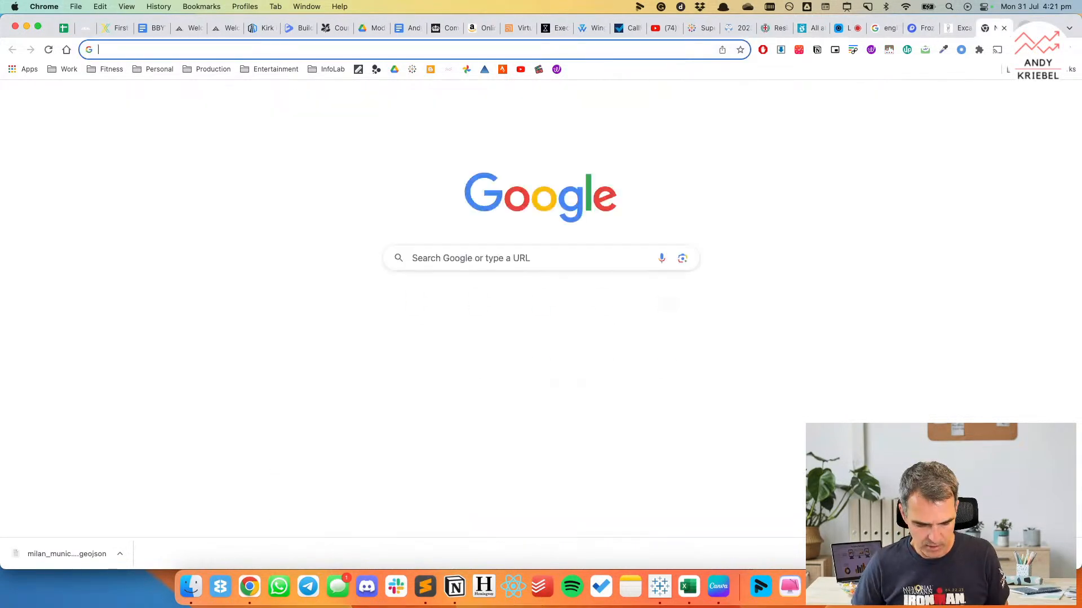
text(water drop icon)
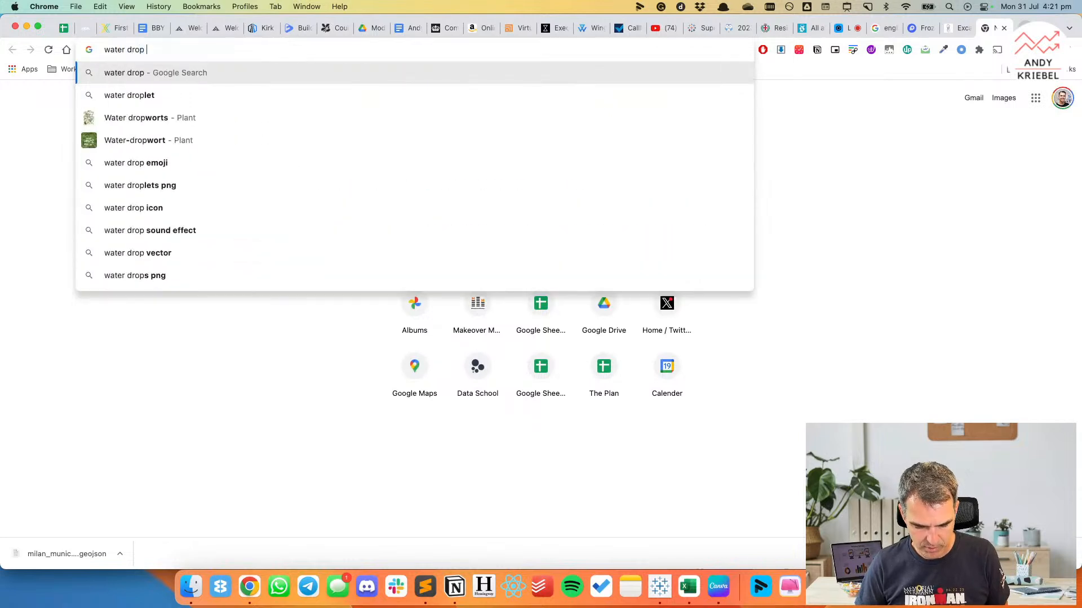
key(Return)
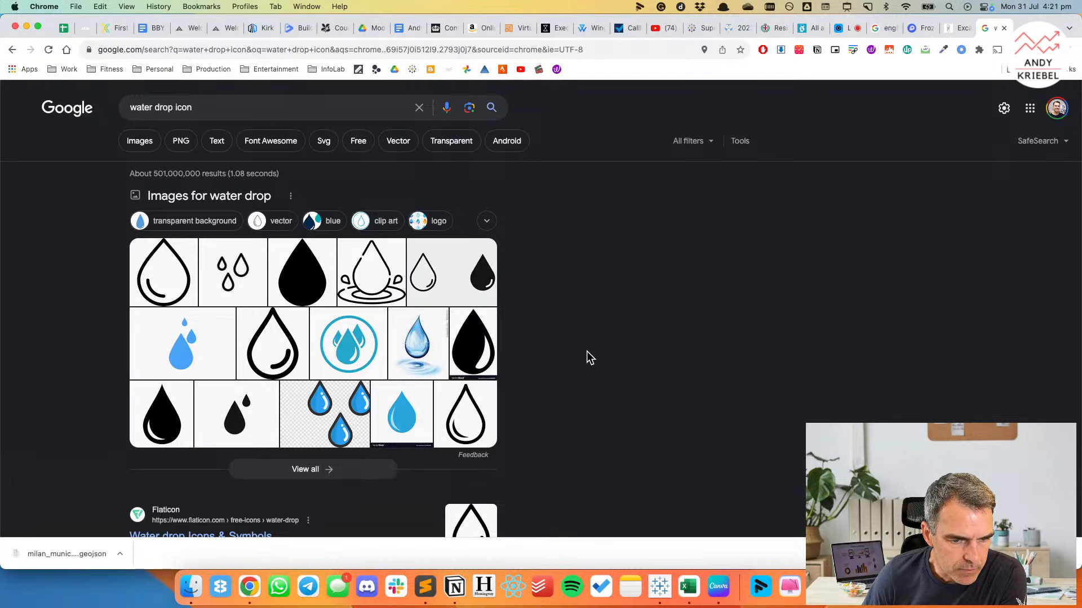
scroll(587, 351, down, 3)
click(237, 395)
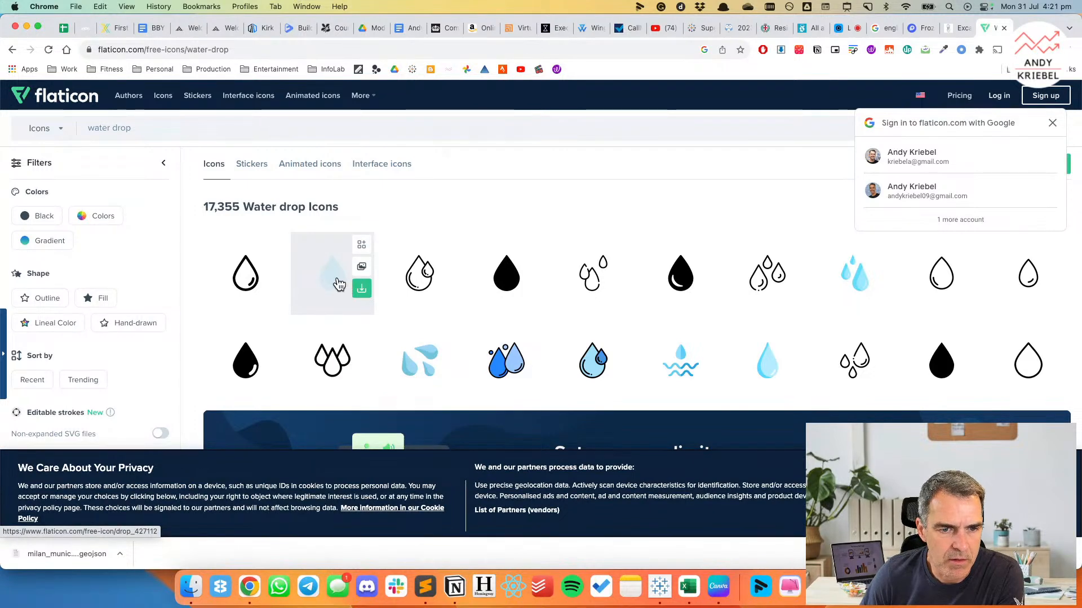
Download the light blue Drop icon by Vectors Market from Flaticon as a free PNG.
click(361, 289)
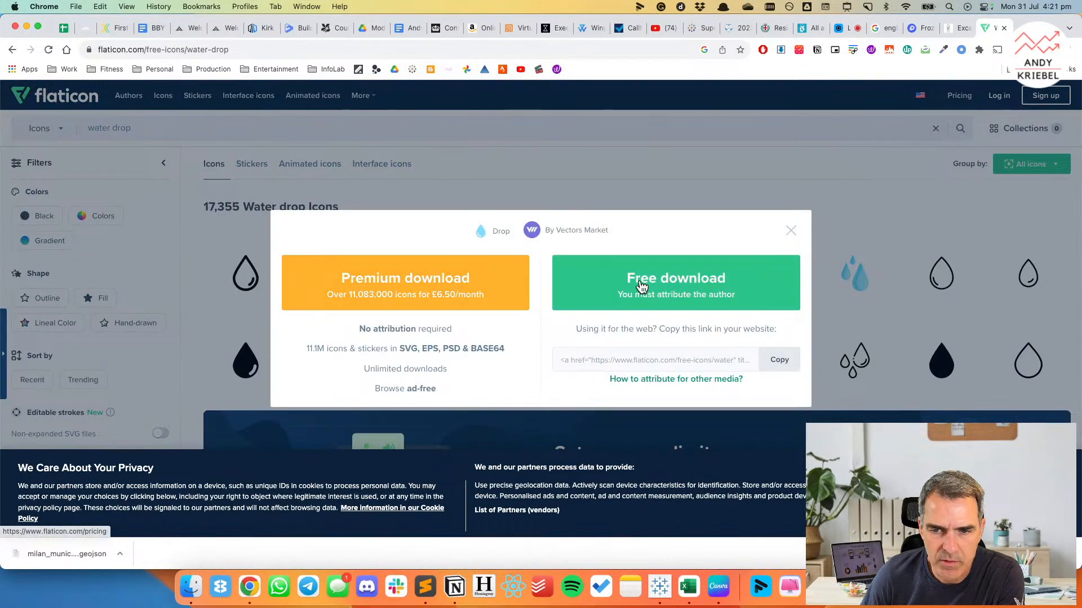
click(673, 359)
click(672, 295)
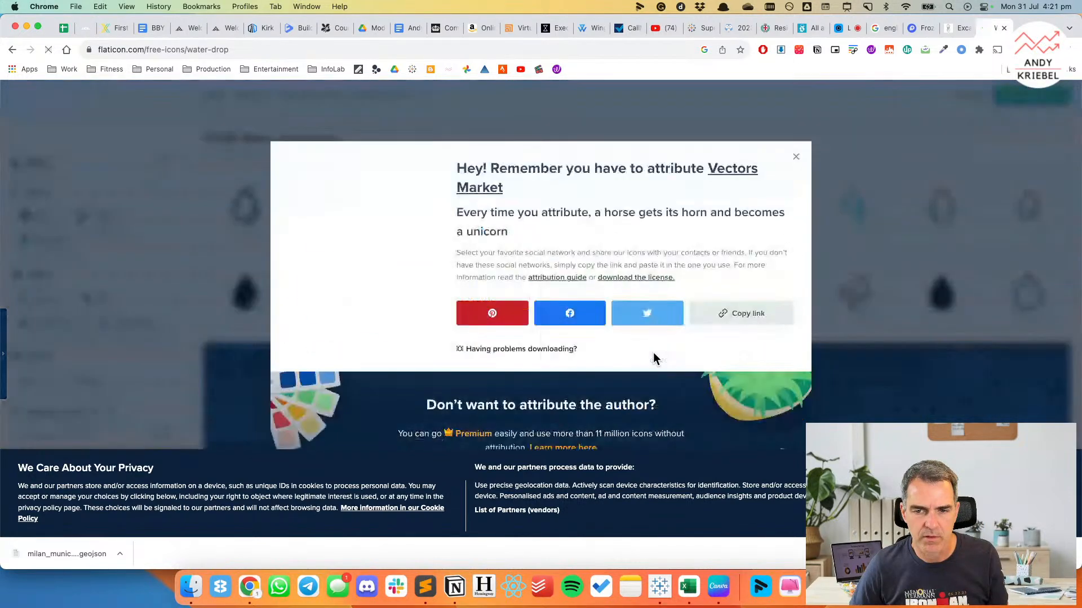
Try to copy drop.png from Downloads into the Icons folder of the Tableau repository's Shapes, stopping instead of replacing the existing file.
click(190, 591)
click(327, 196)
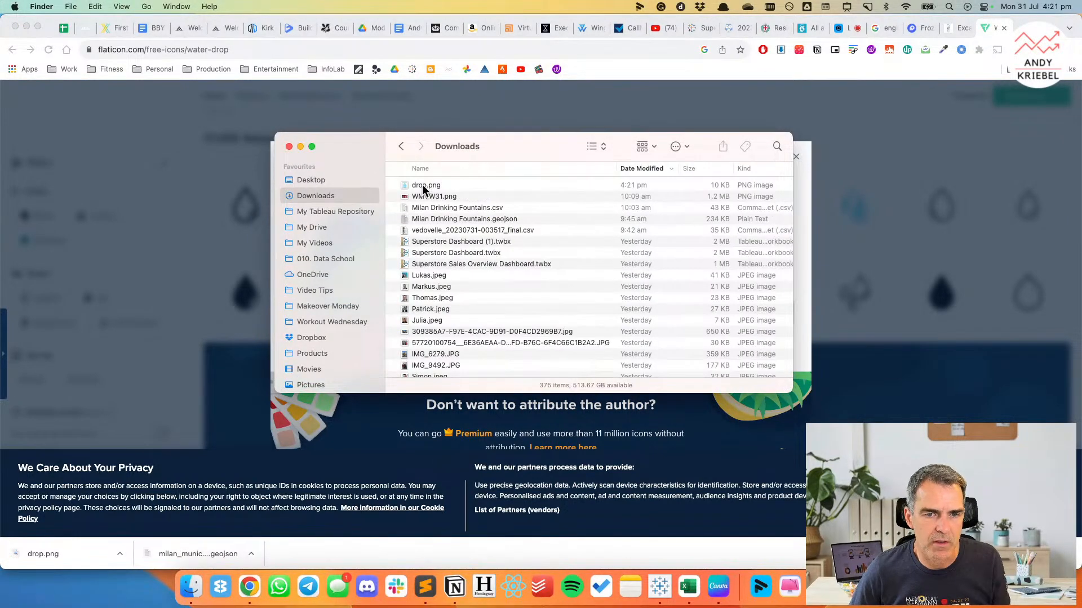
click(422, 184)
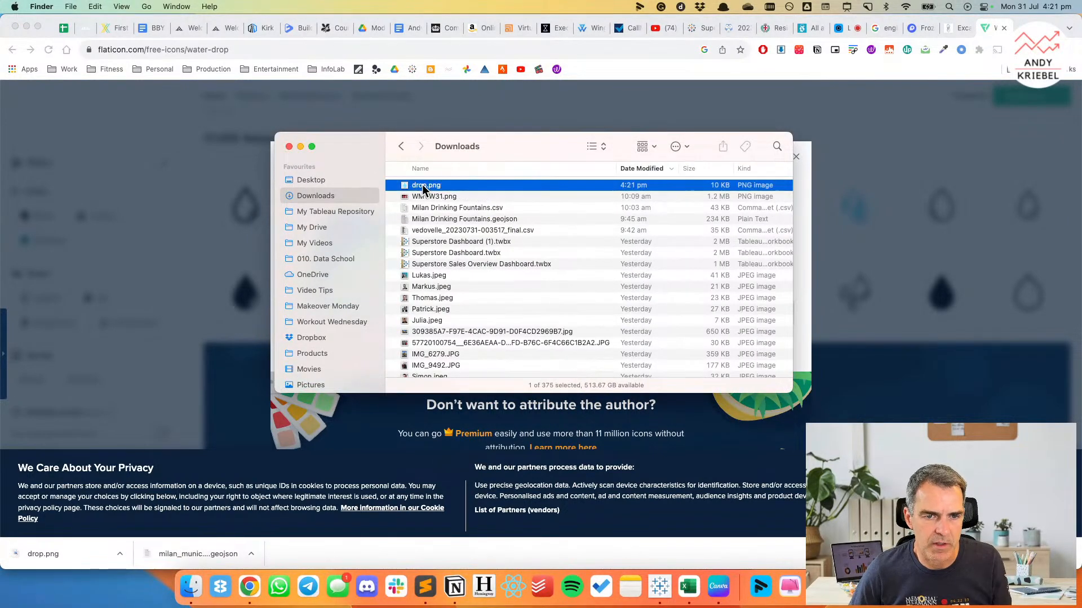
click(326, 212)
double_click(404, 277)
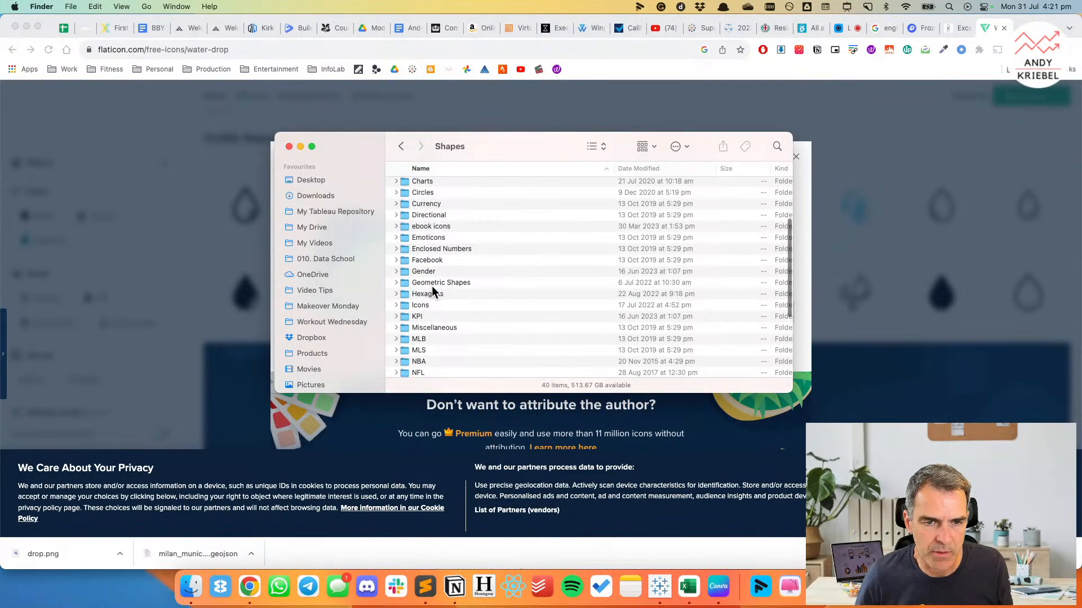
scroll(432, 285, up, 5)
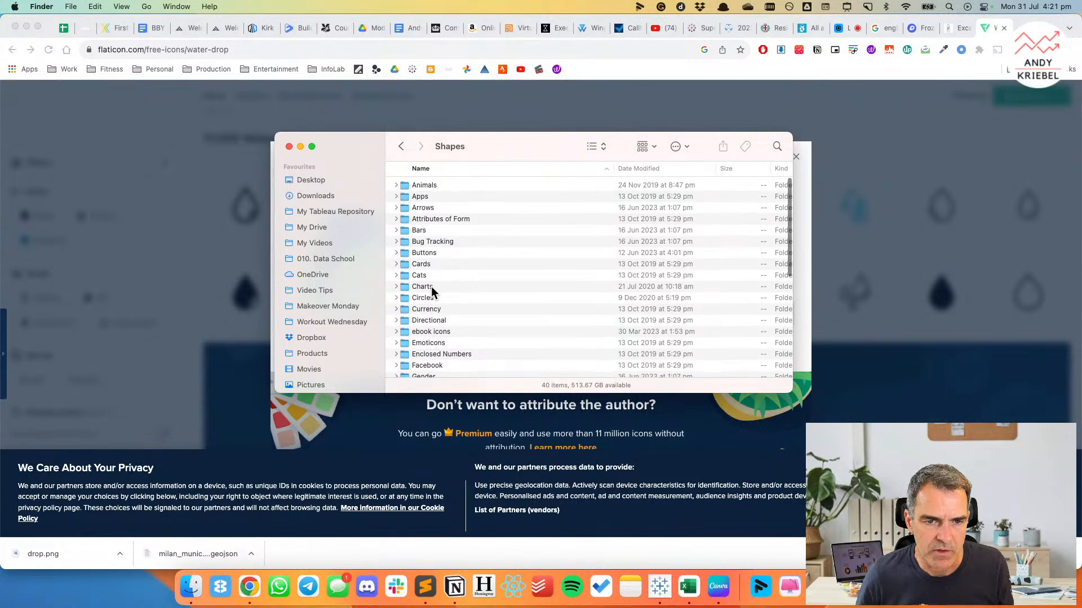
scroll(431, 286, down, 3)
scroll(431, 286, down, 1)
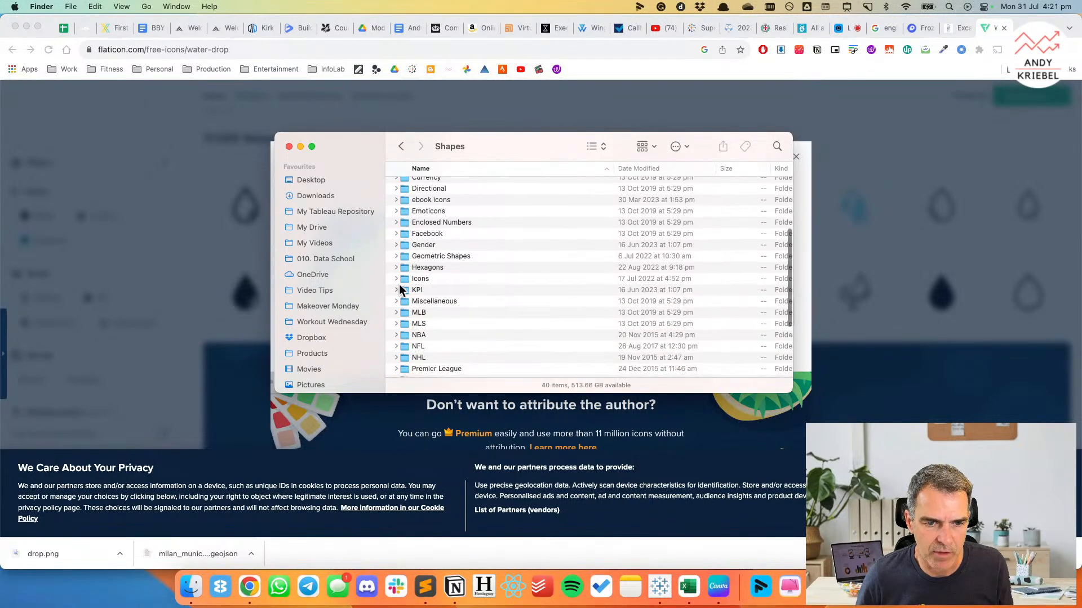
double_click(404, 279)
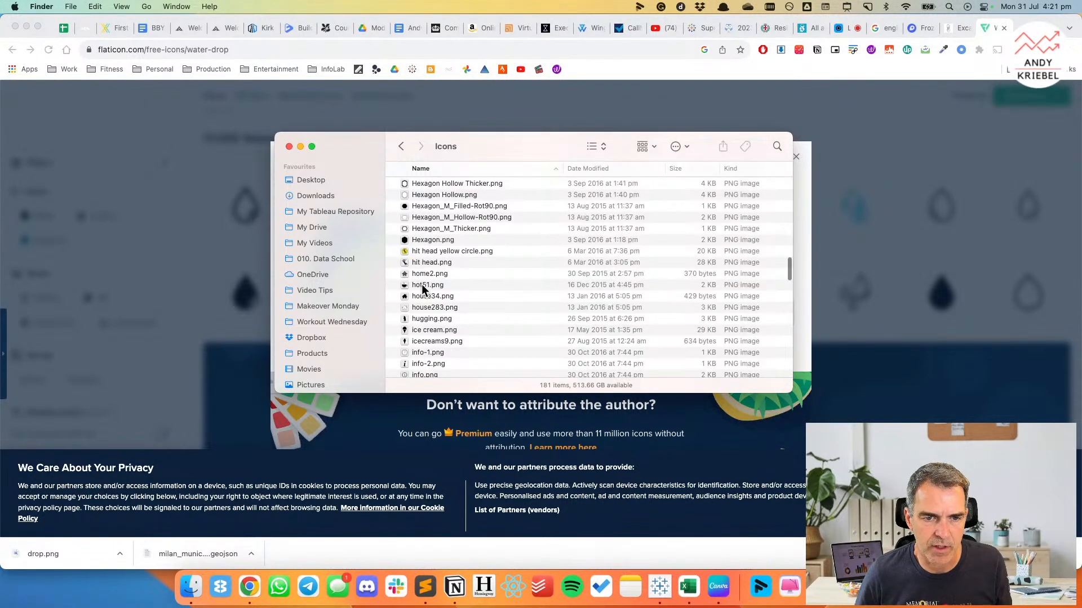
key(super+v)
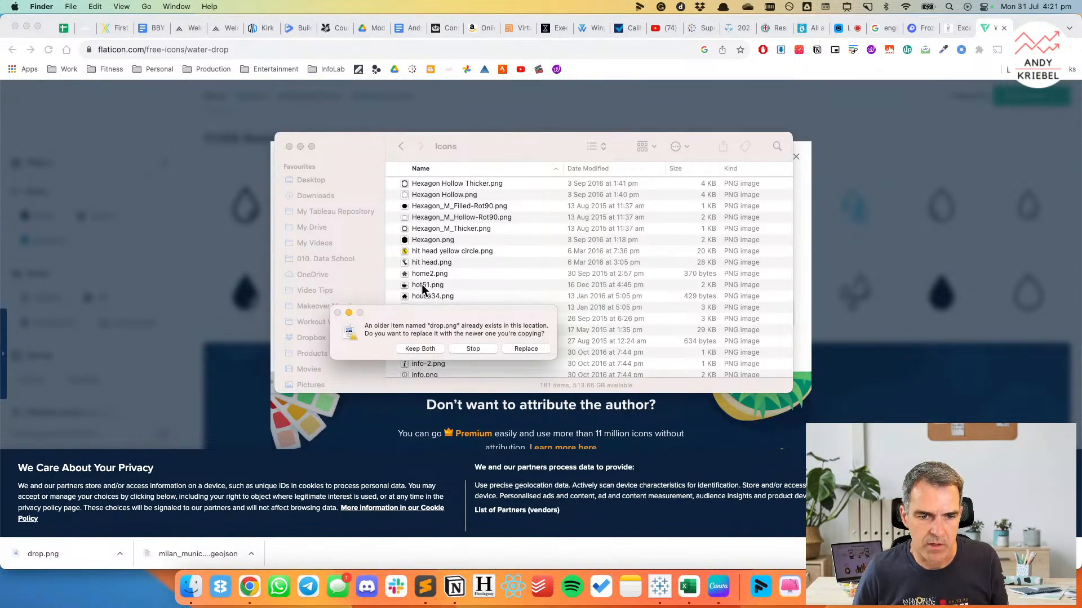
click(473, 349)
Check the Icons folder for existing drop images and close the Finder window.
scroll(467, 299, down, 4)
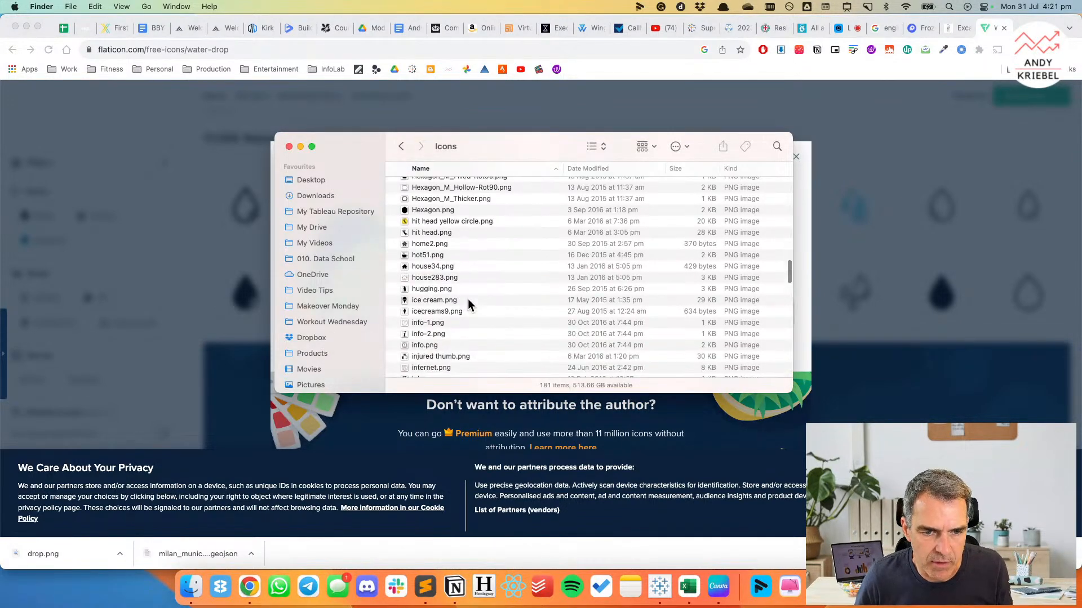
scroll(467, 302, up, 6)
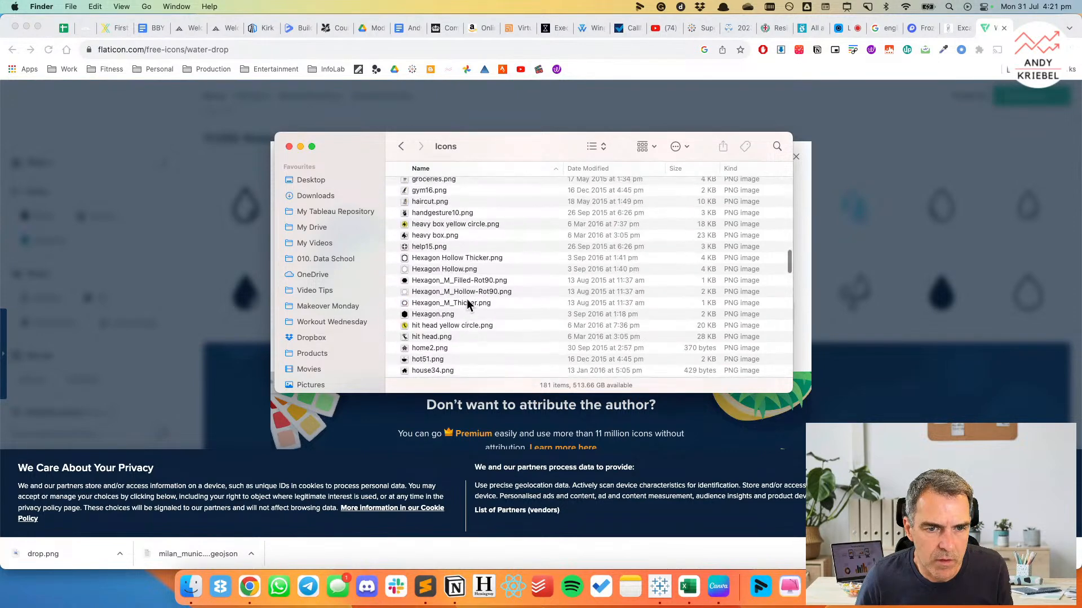
scroll(467, 298, up, 5)
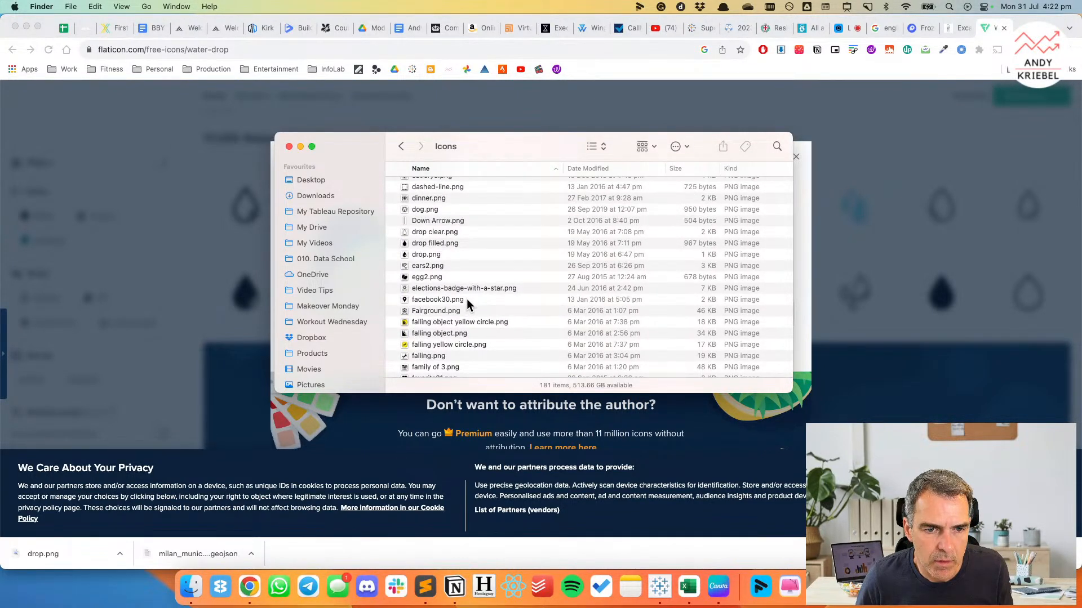
click(289, 146)
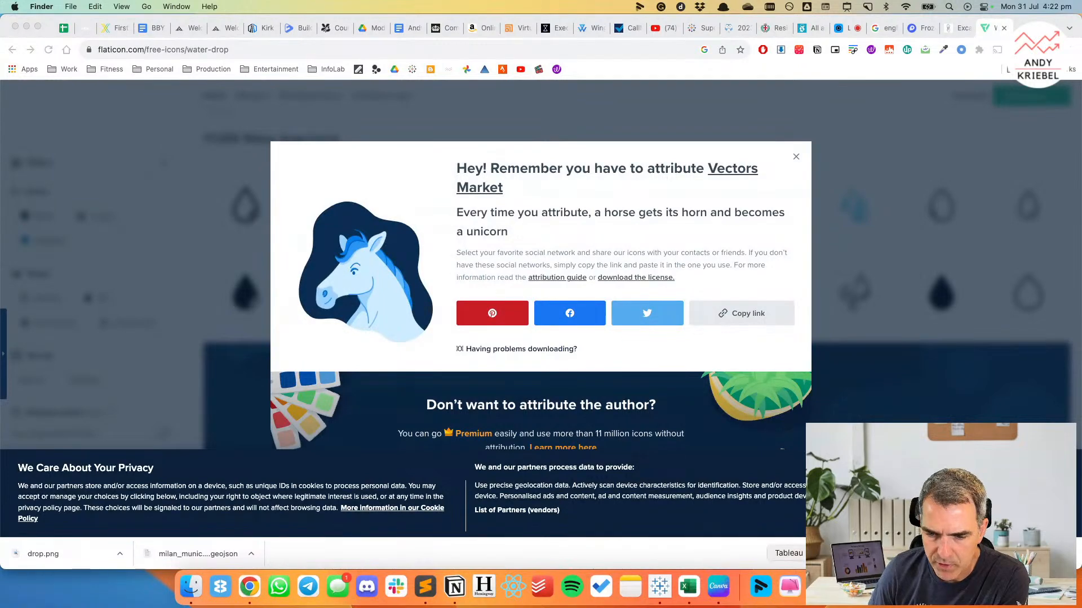
Close the "Swap Metrics & Charts with Dynamic Zone Visibility" workbook in Tableau without saving, and return to Book1.
click(658, 587)
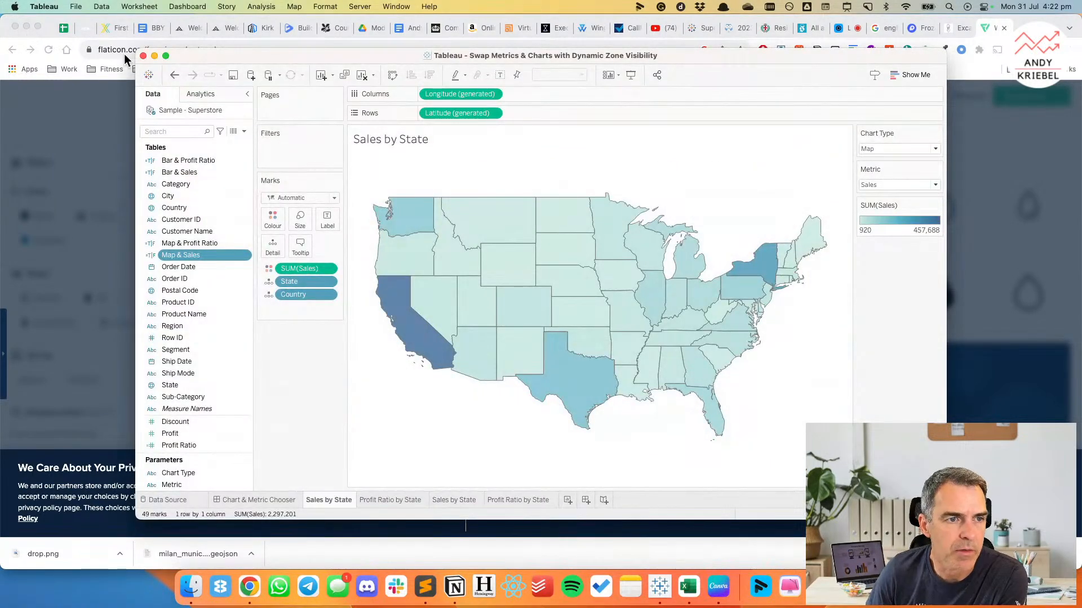
click(143, 55)
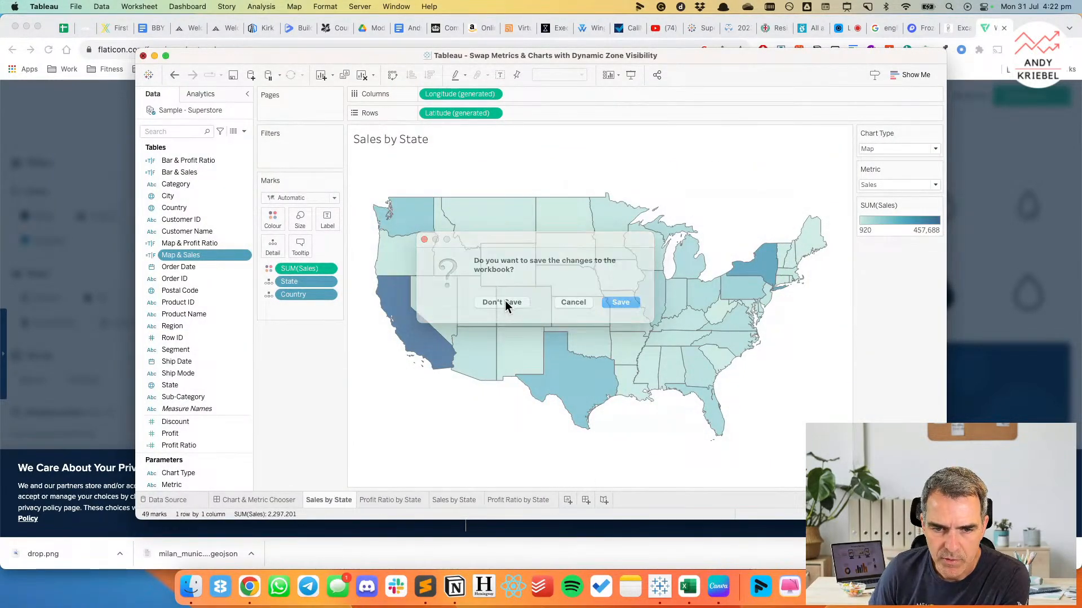
click(505, 301)
click(660, 588)
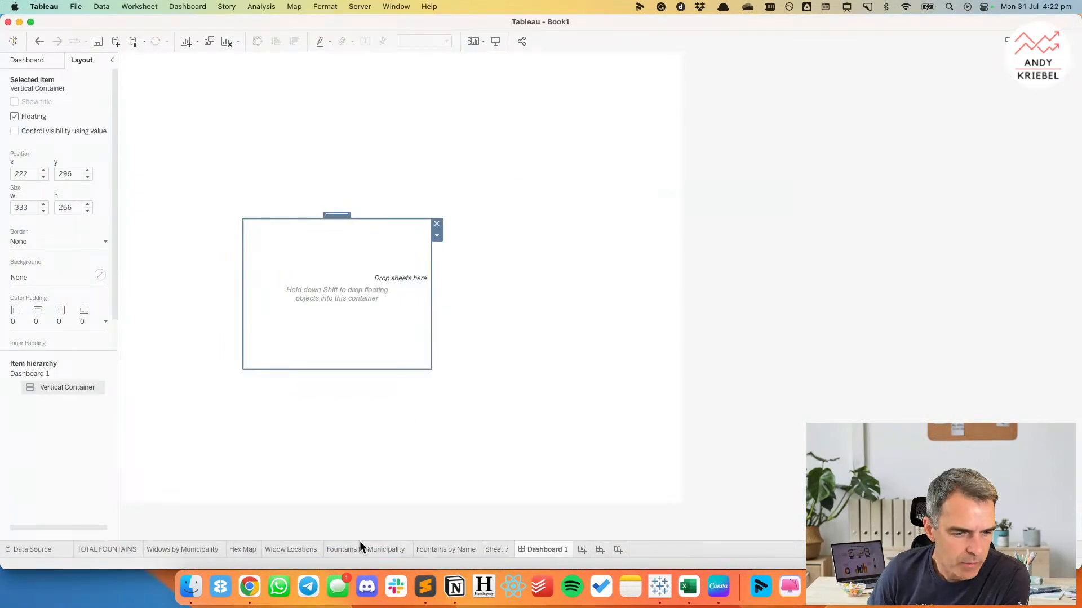
Change the mark type of the Hex Map sheet from circles to Shape.
click(252, 550)
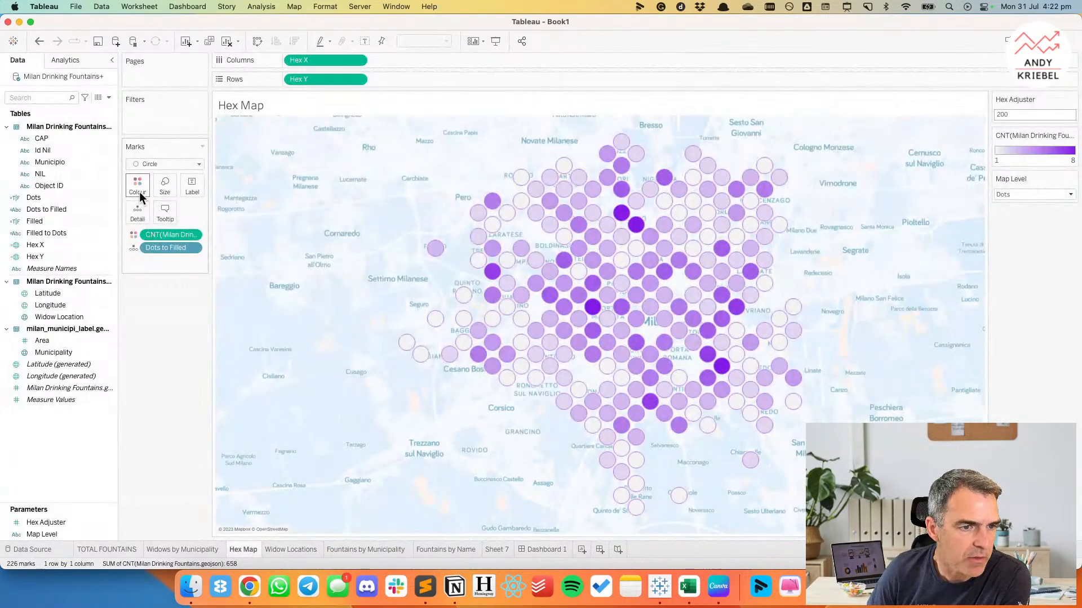
click(155, 165)
click(161, 251)
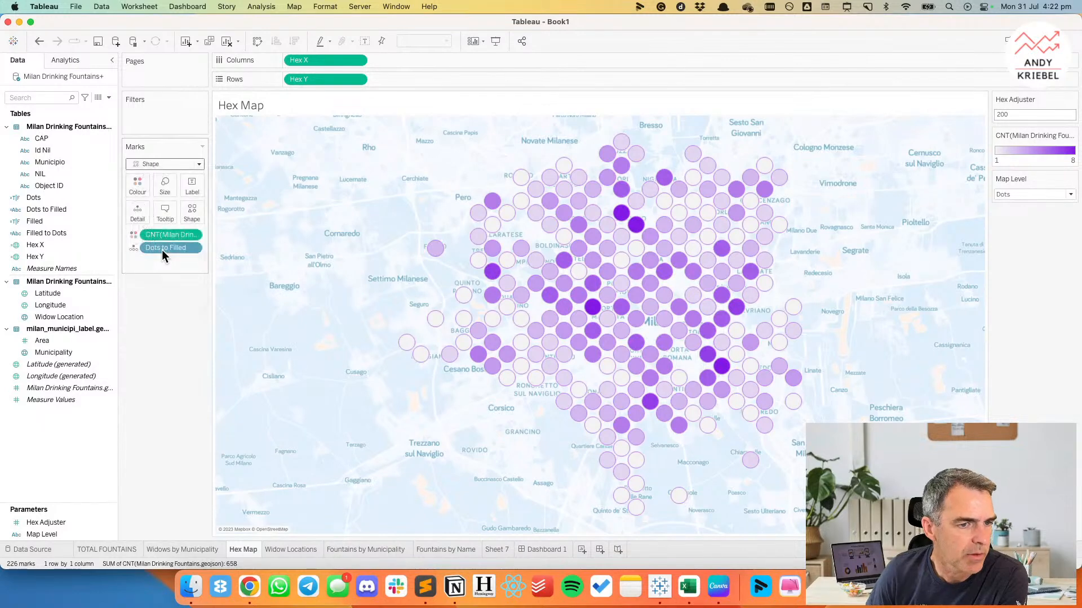
Assign the filled water drop with a highlight from the Icons shape palette to the Hex Map marks.
click(190, 214)
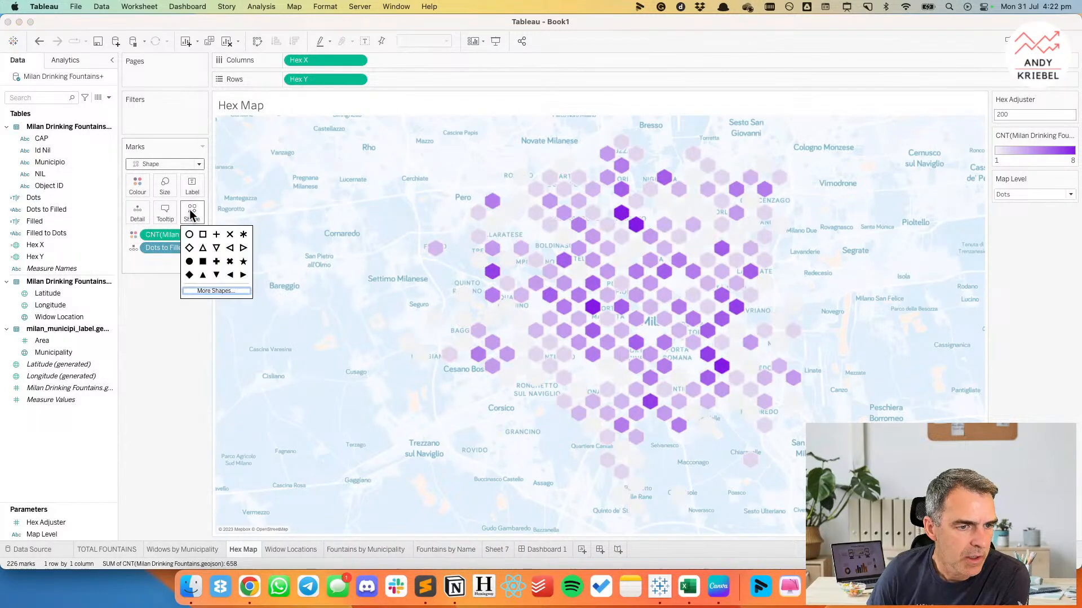
click(214, 290)
click(545, 214)
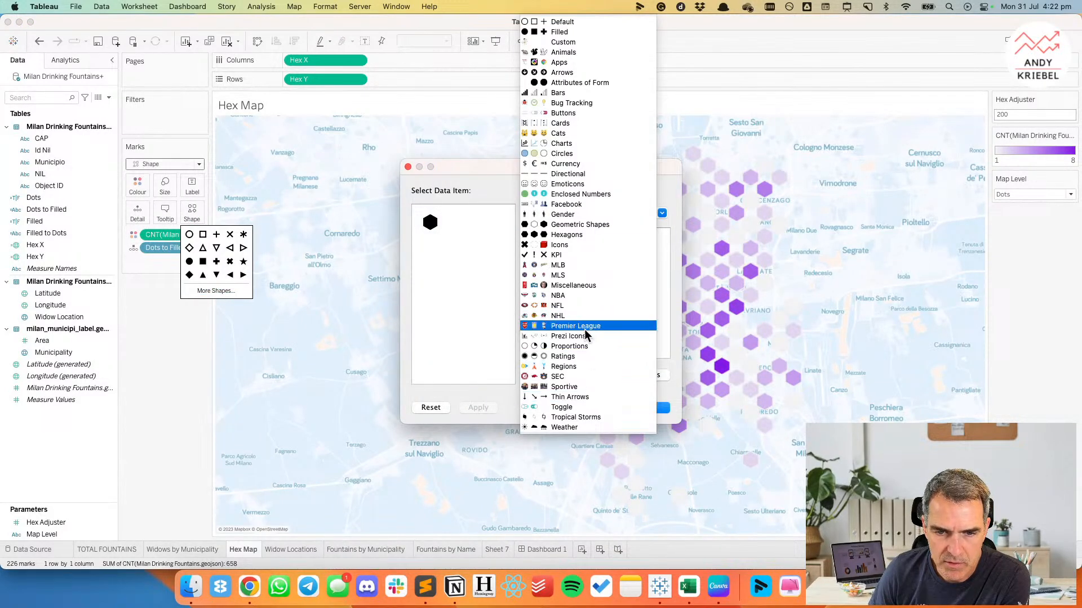
click(574, 243)
scroll(599, 301, down, 10)
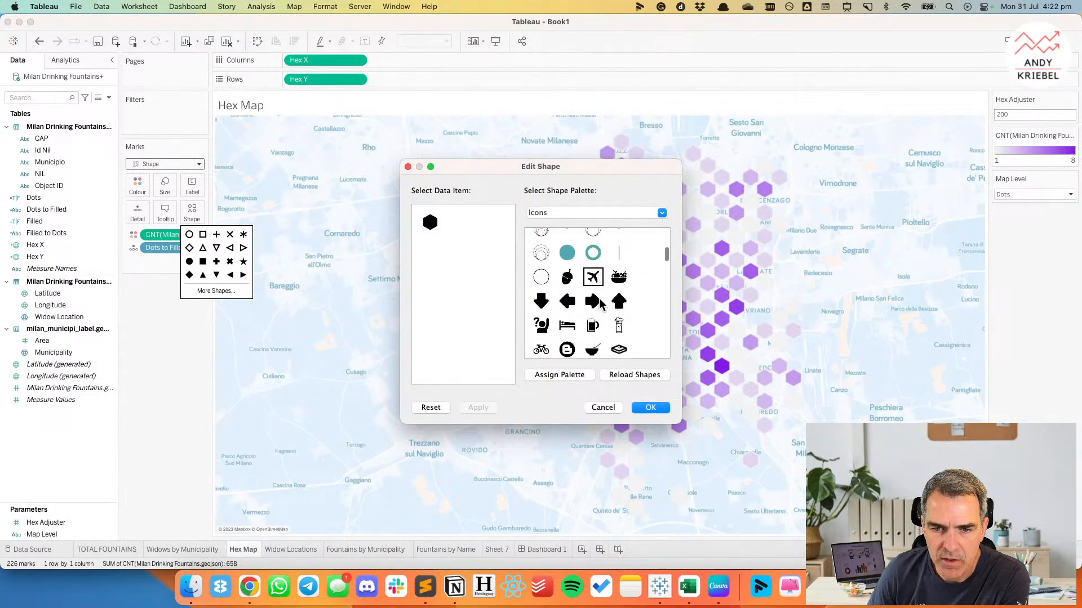
scroll(600, 303, down, 8)
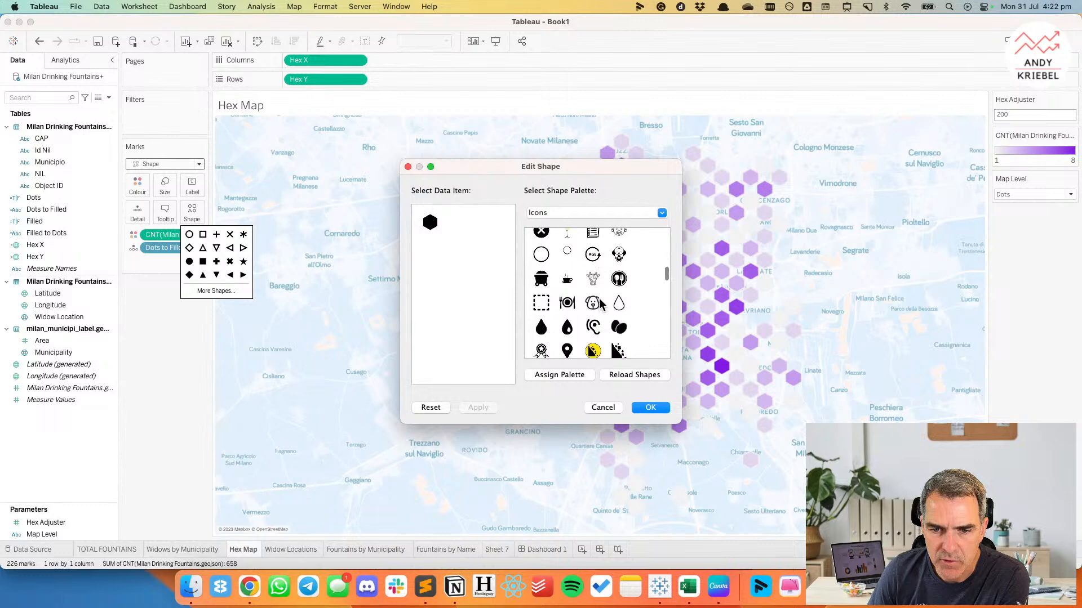
click(568, 279)
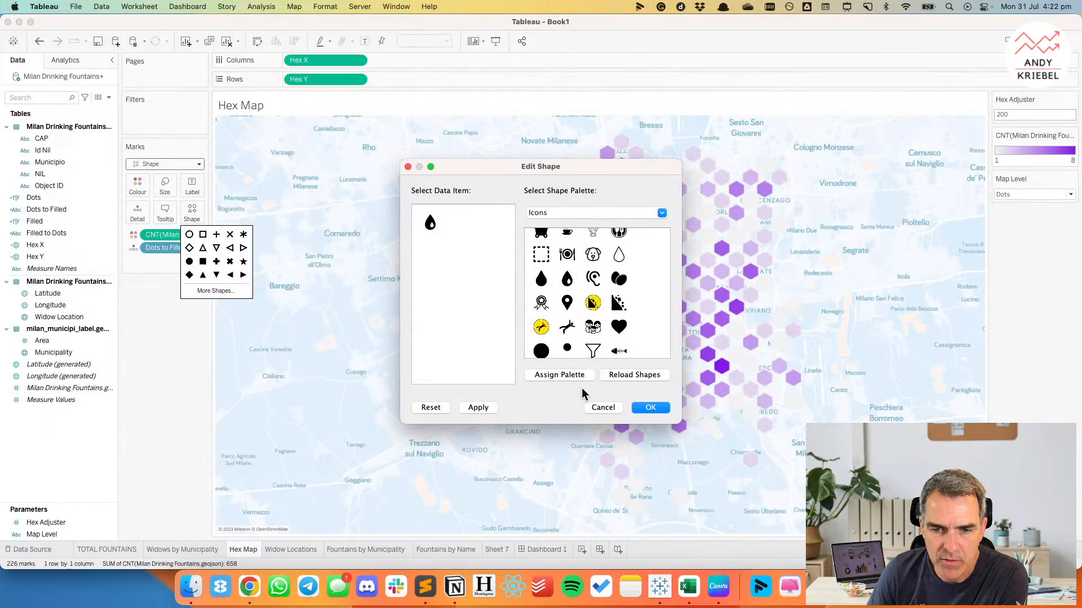
click(648, 408)
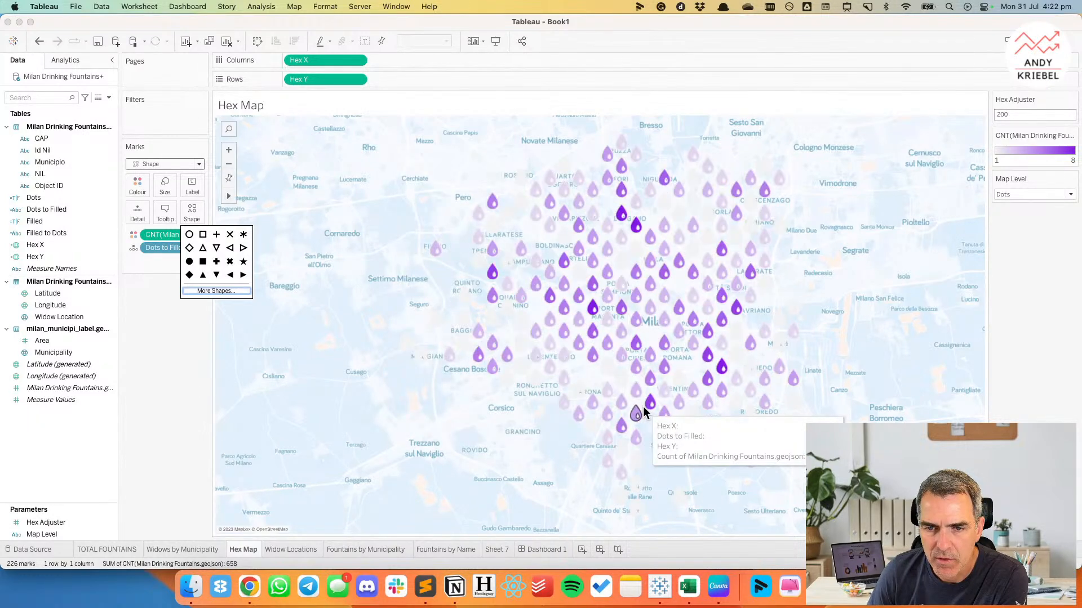
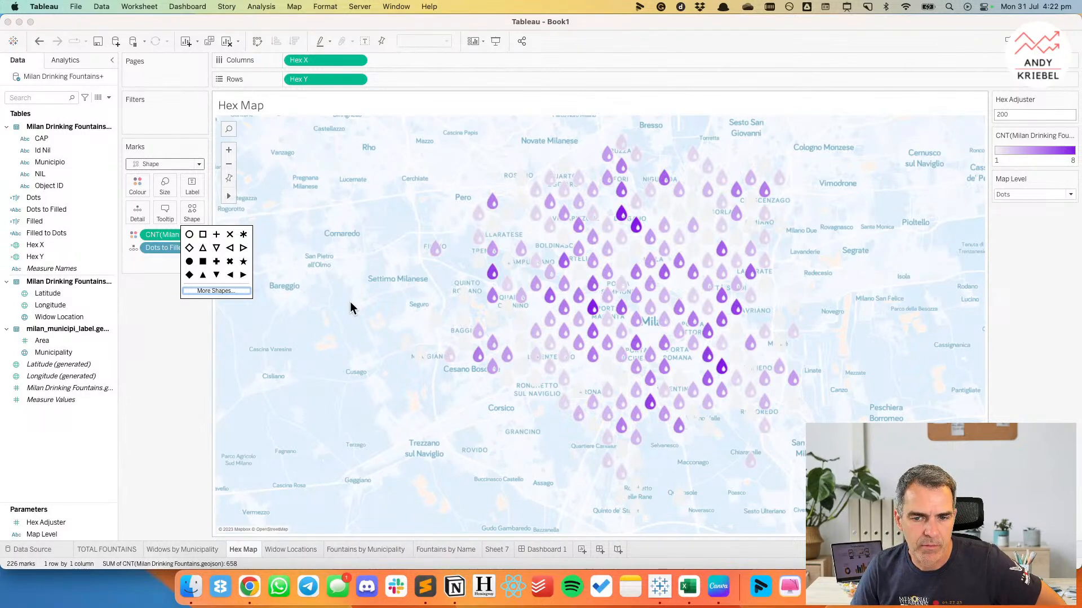
On Dashboard 1, position the floating vertical container at x 0, y 0 and set its size to 1000 by 800.
click(158, 377)
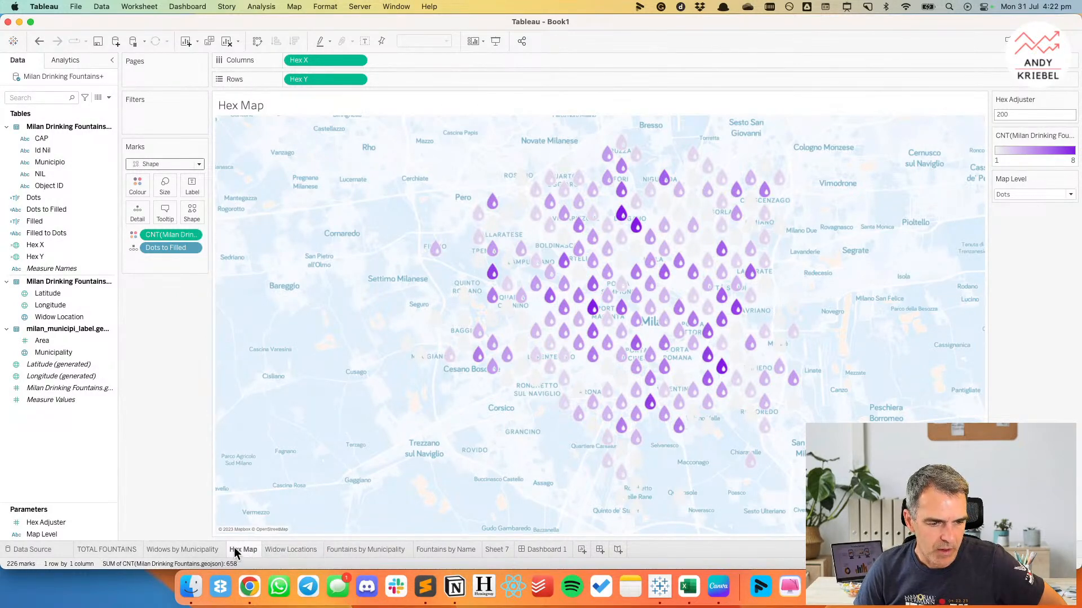
click(535, 550)
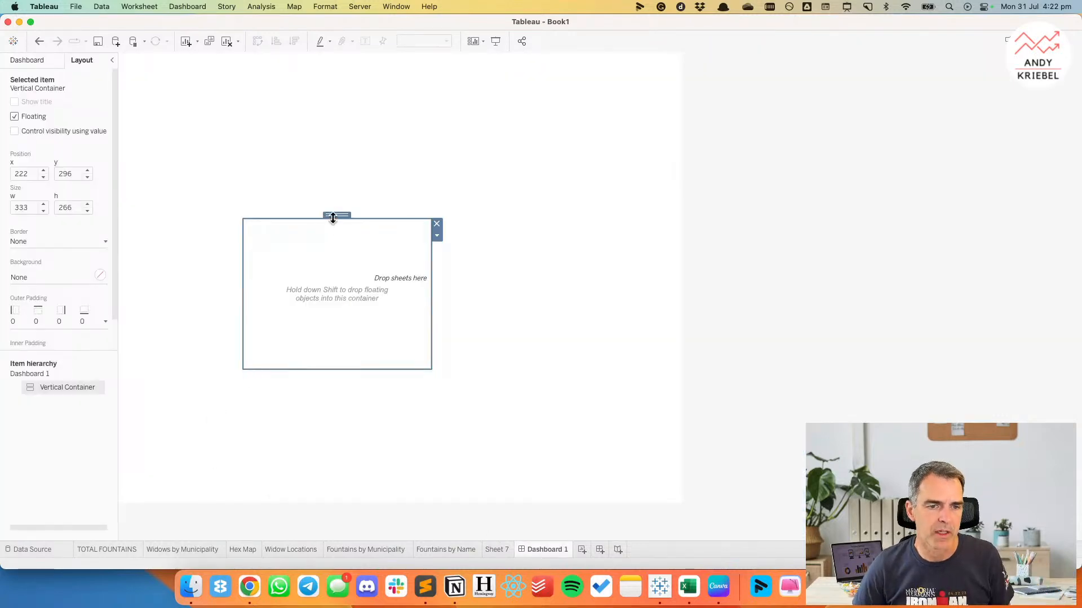
drag(331, 215, 213, 86)
double_click(22, 173)
text(0)
key(Tab)
text(0)
key(Tab)
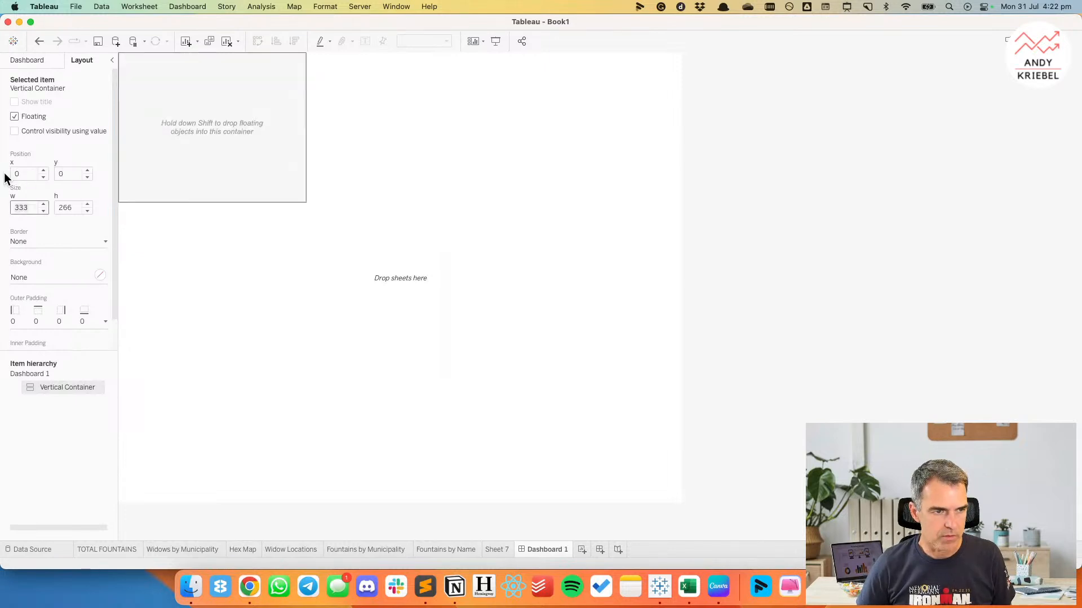
text(1000)
key(Tab)
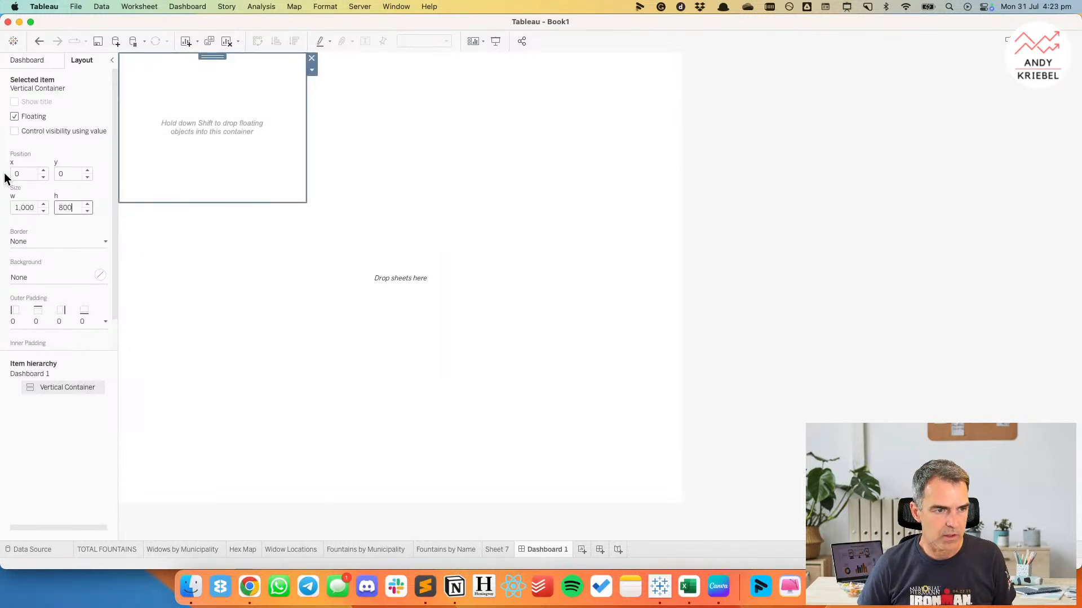
text(800)
key(Return)
Set the vertical container's inner padding to 20 on all sides.
scroll(47, 325, down, 2)
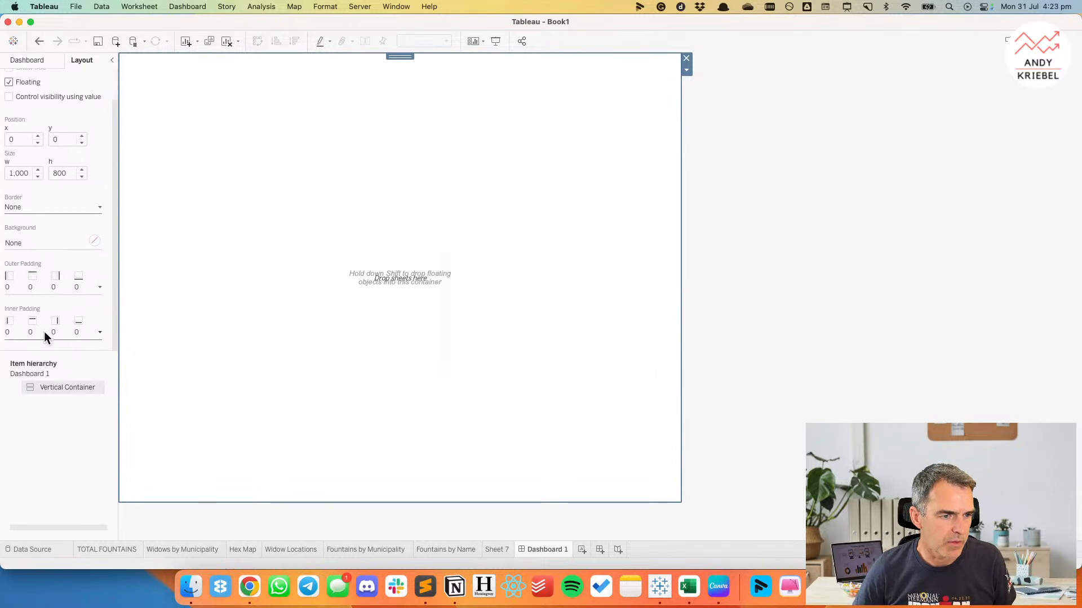
click(45, 334)
text(20)
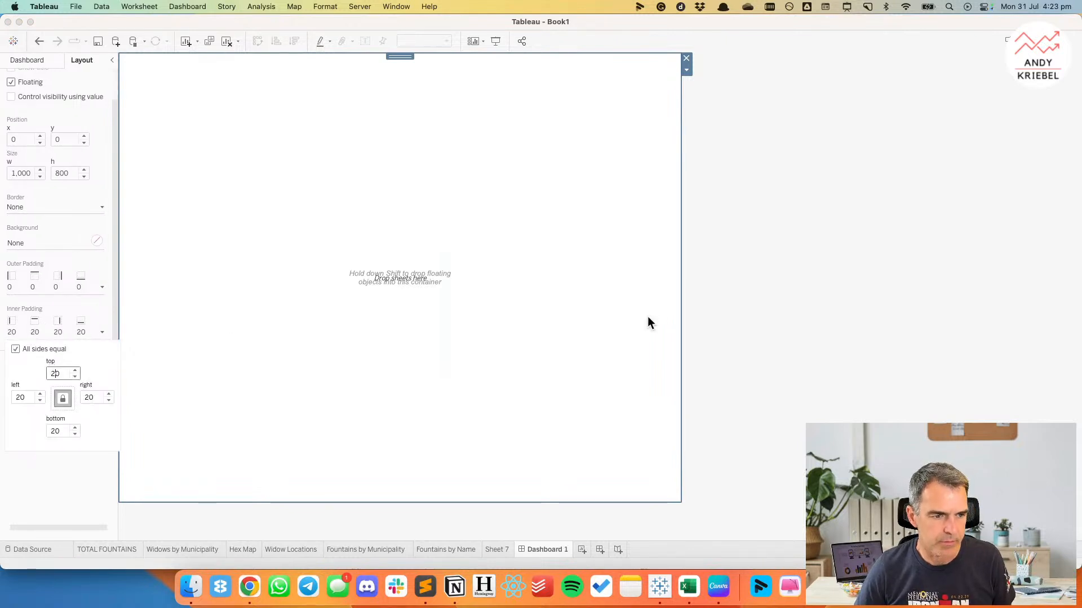
click(750, 311)
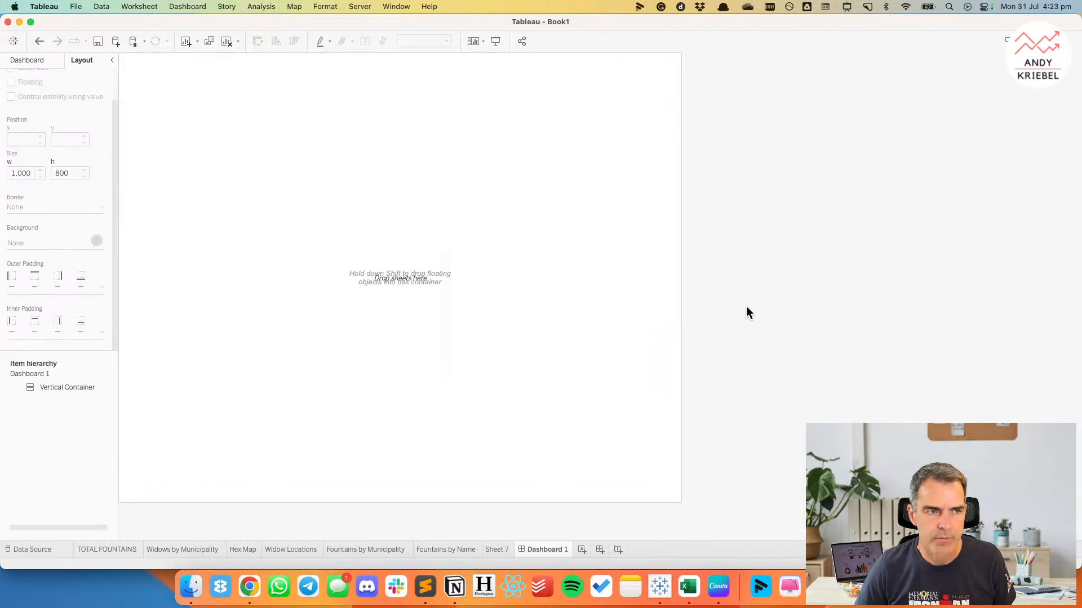
Add a text object to the vertical container with the title "Drinking Foutains in Milan".
click(23, 59)
drag(33, 421, 319, 227)
text(D)
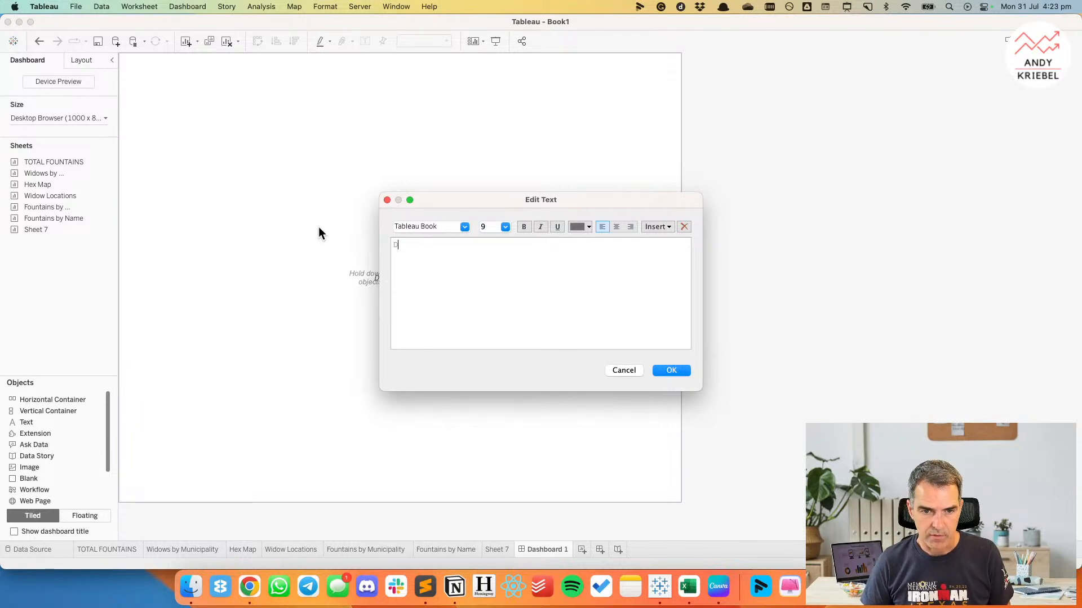
text(rinking Fout)
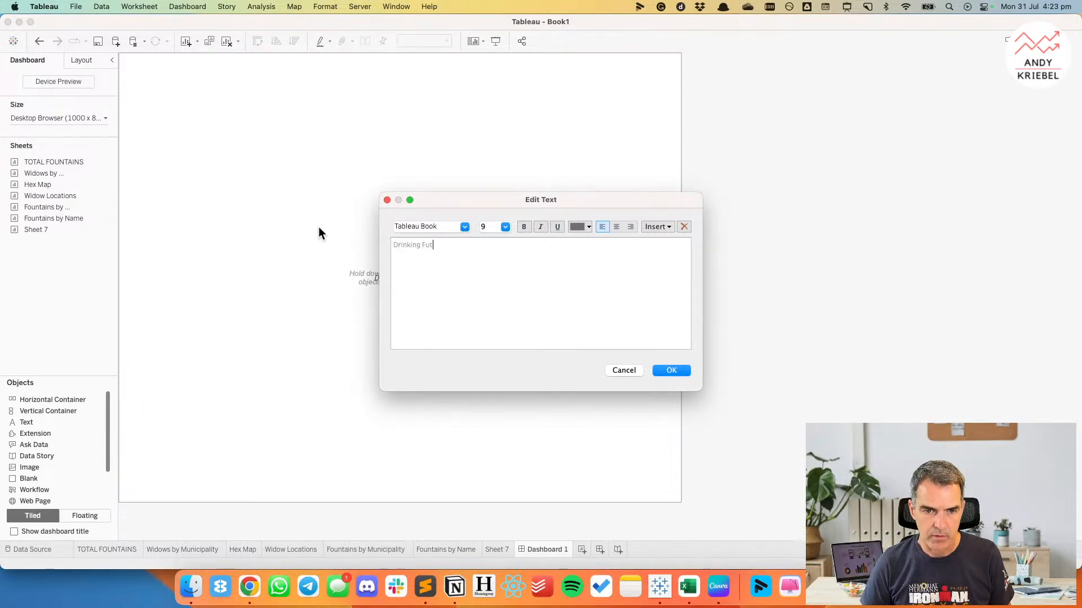
text(ains in Milan)
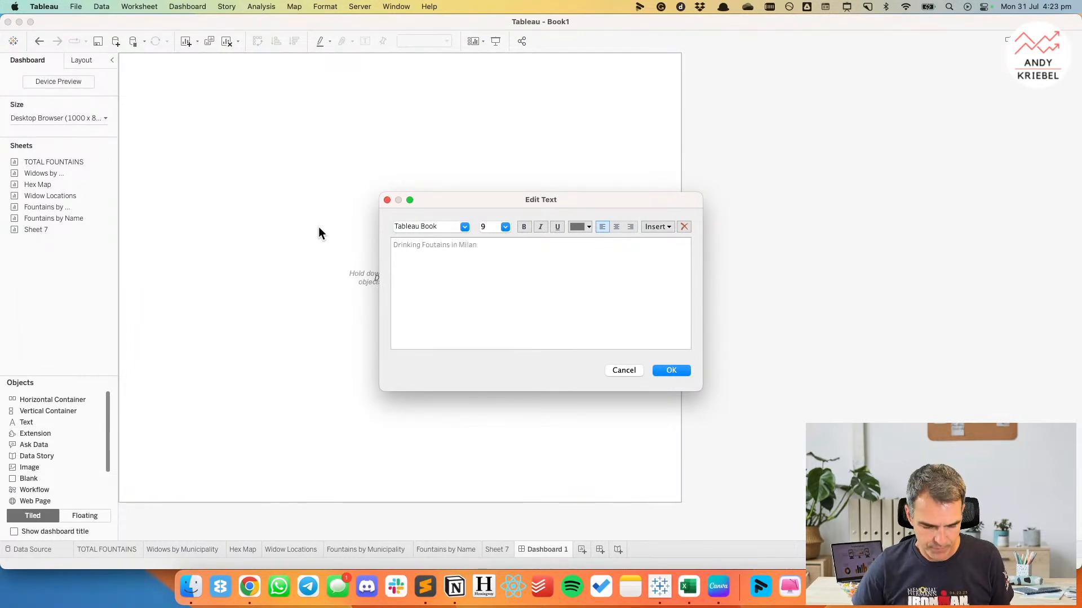
Format the whole title text in dark purple at font size 28.
key(super+a)
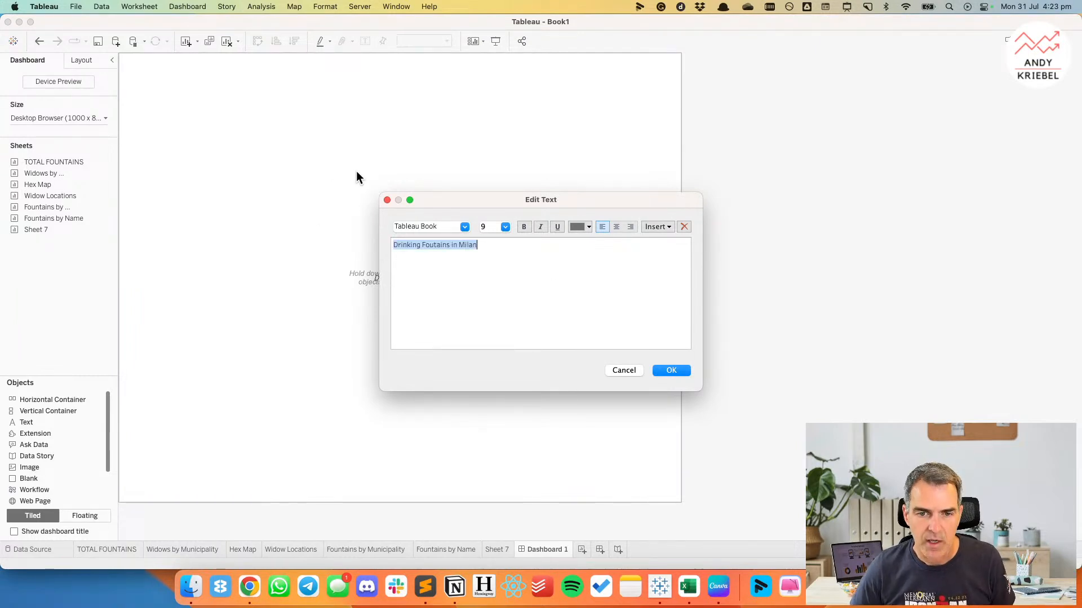
click(587, 227)
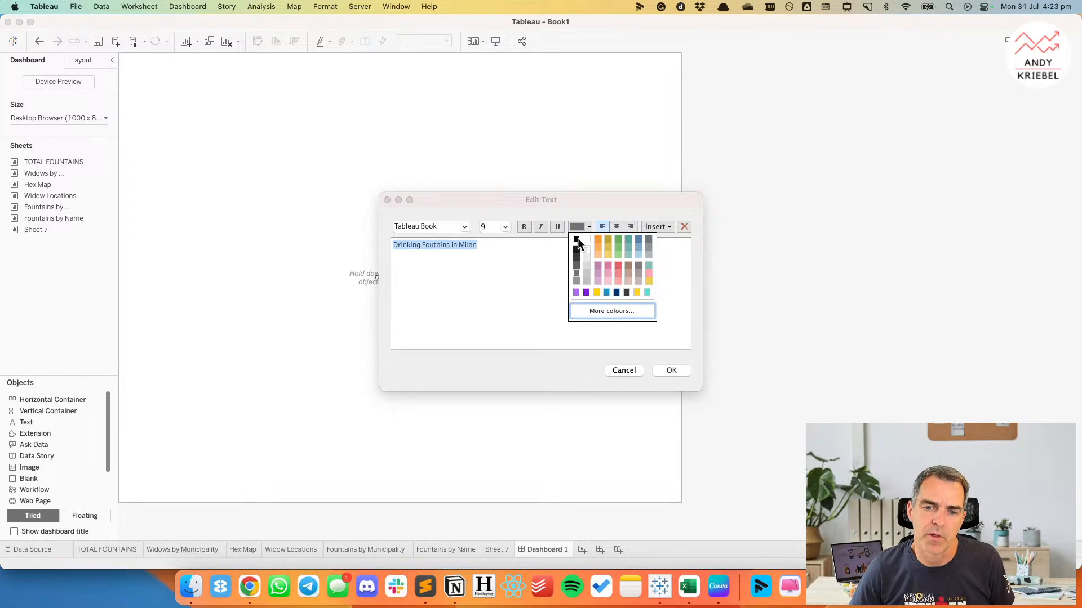
click(584, 292)
click(504, 227)
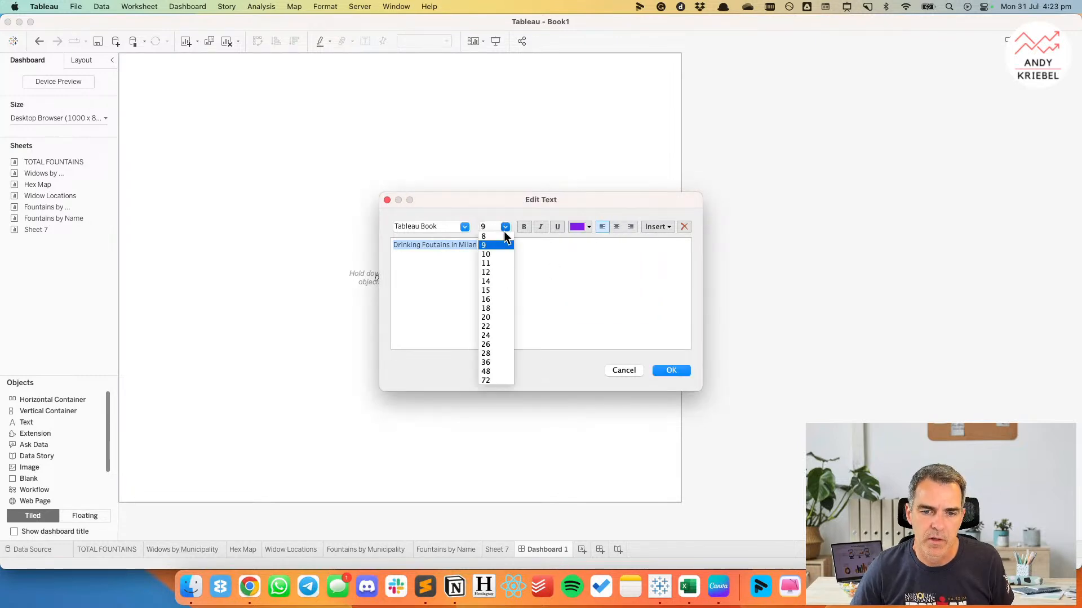
click(495, 353)
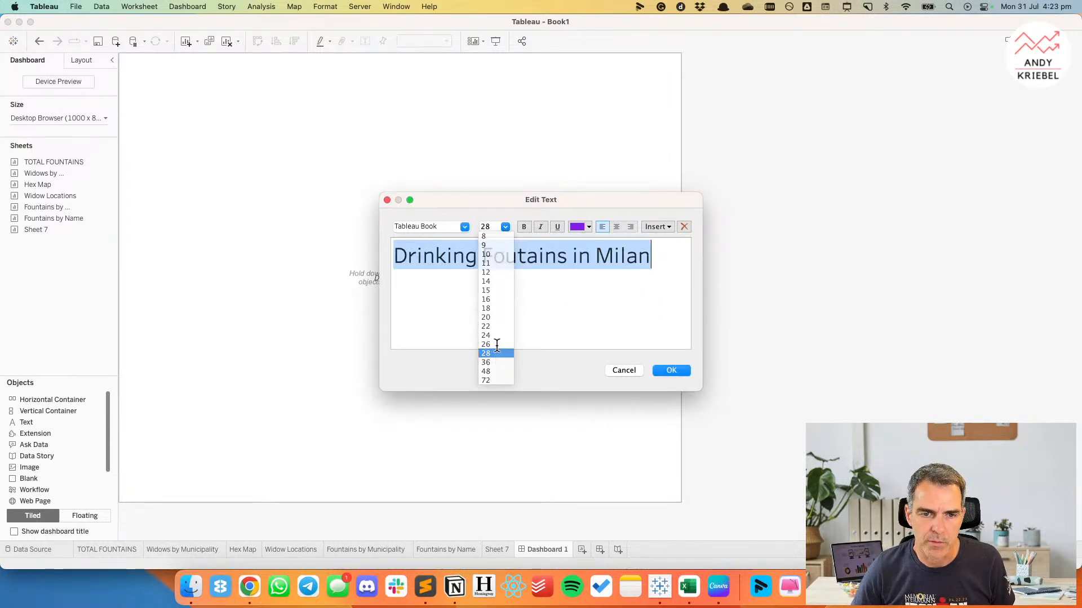
Set the title's font to Tableau Medium and correct its wording to "Drinking Fountains in Milan".
click(464, 227)
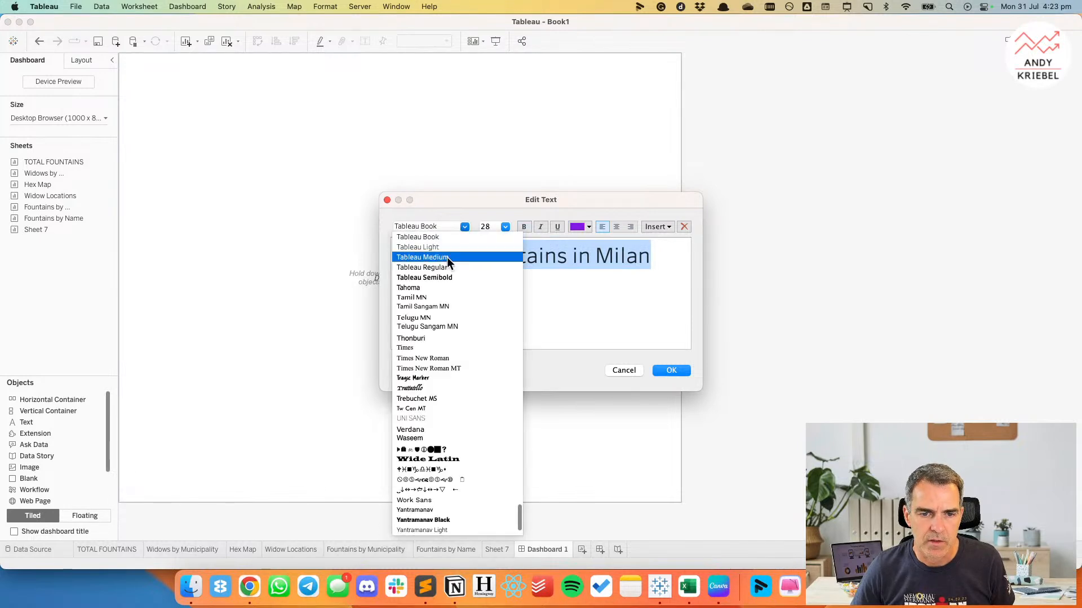
click(445, 256)
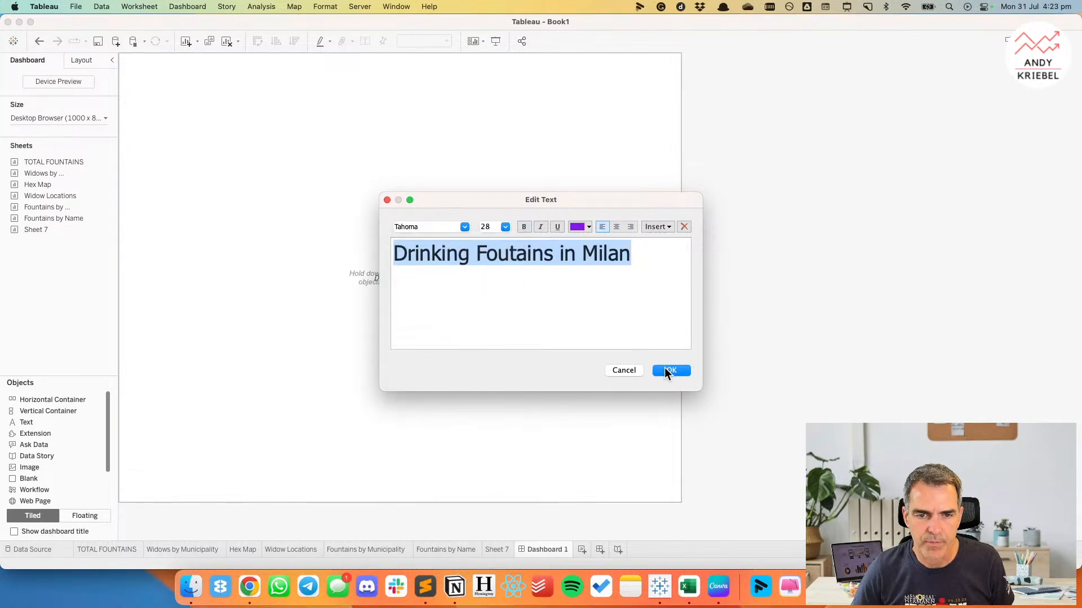
click(464, 227)
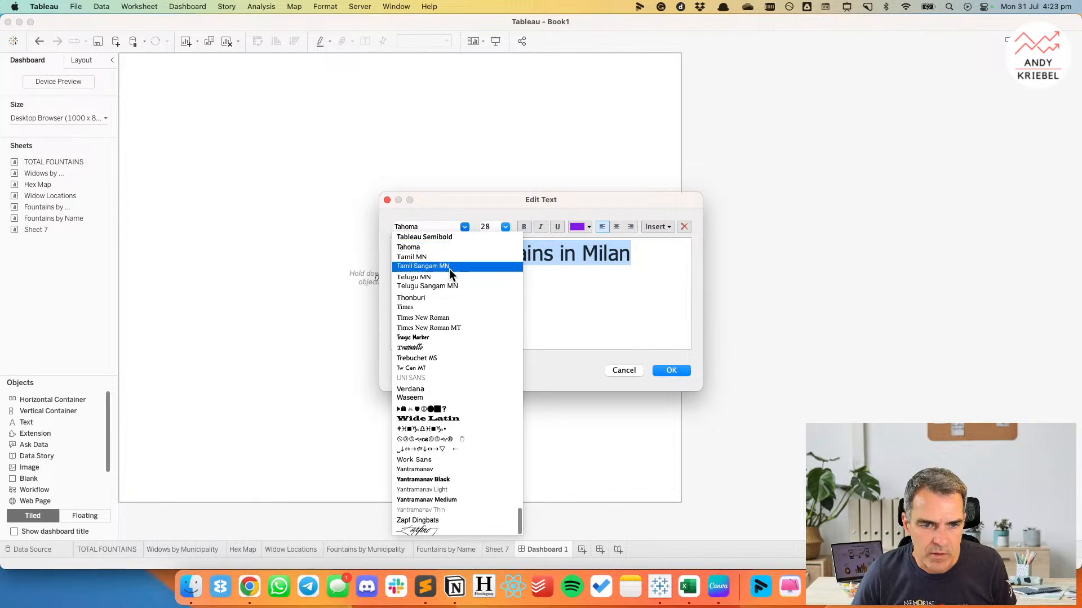
scroll(440, 261, up, 2)
click(438, 257)
click(518, 257)
text(n)
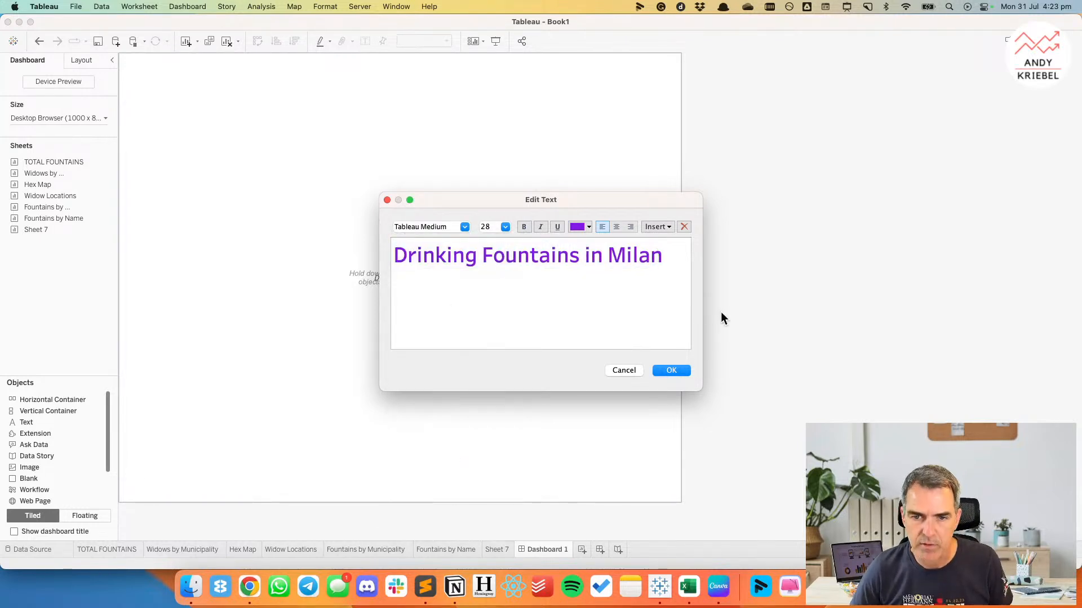
click(676, 371)
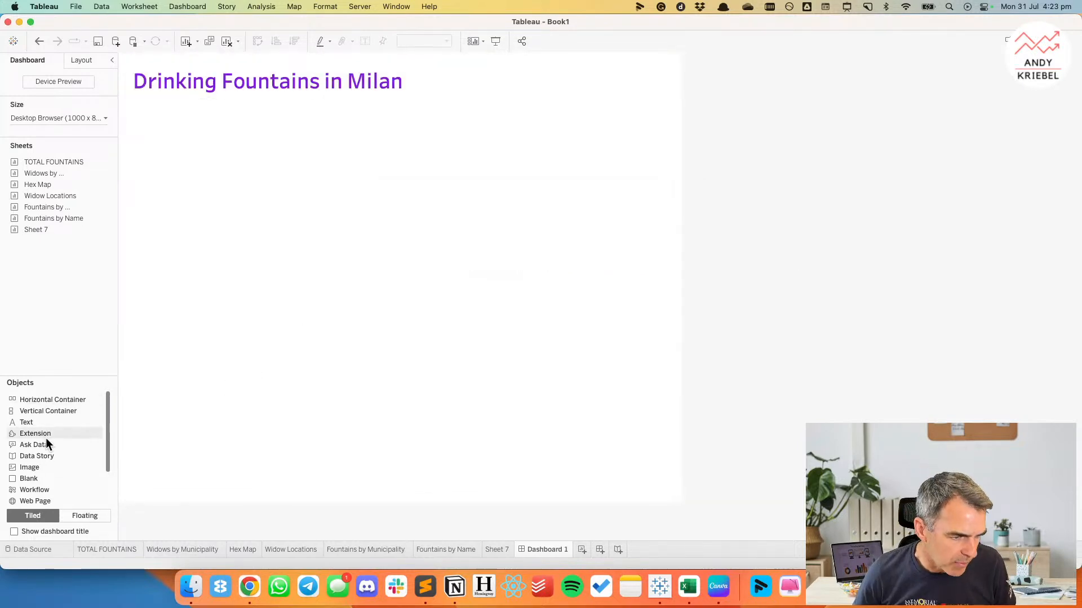
Add a blank object below the title and set its fixed height to 10.
mouse_move(27, 422)
mouse_down()
mouse_move(264, 185)
mouse_move(84, 319)
mouse_move(94, 288)
mouse_move(473, 128)
mouse_up()
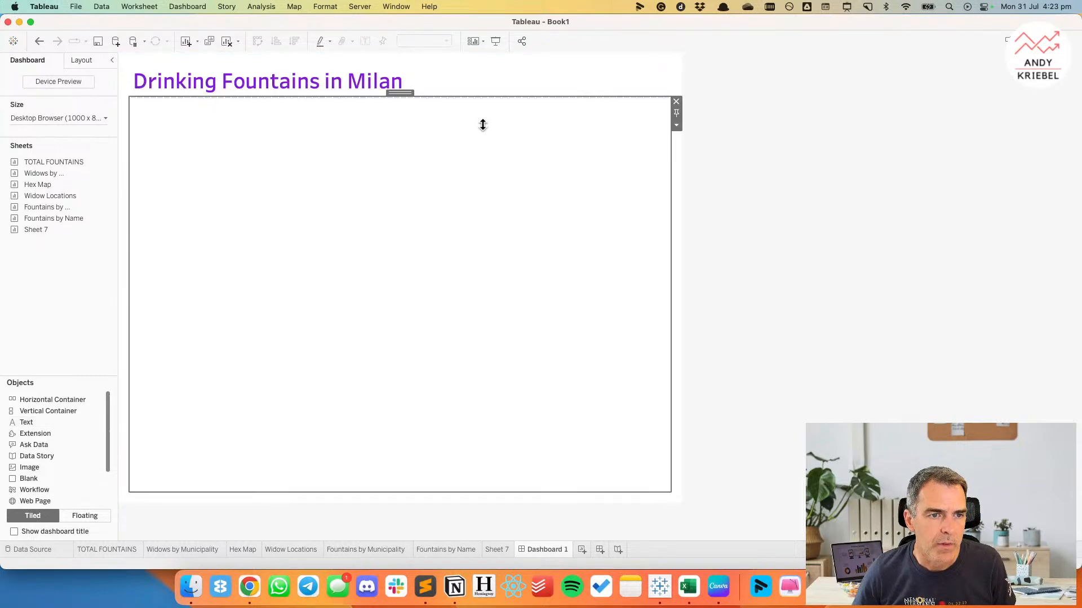
click(677, 126)
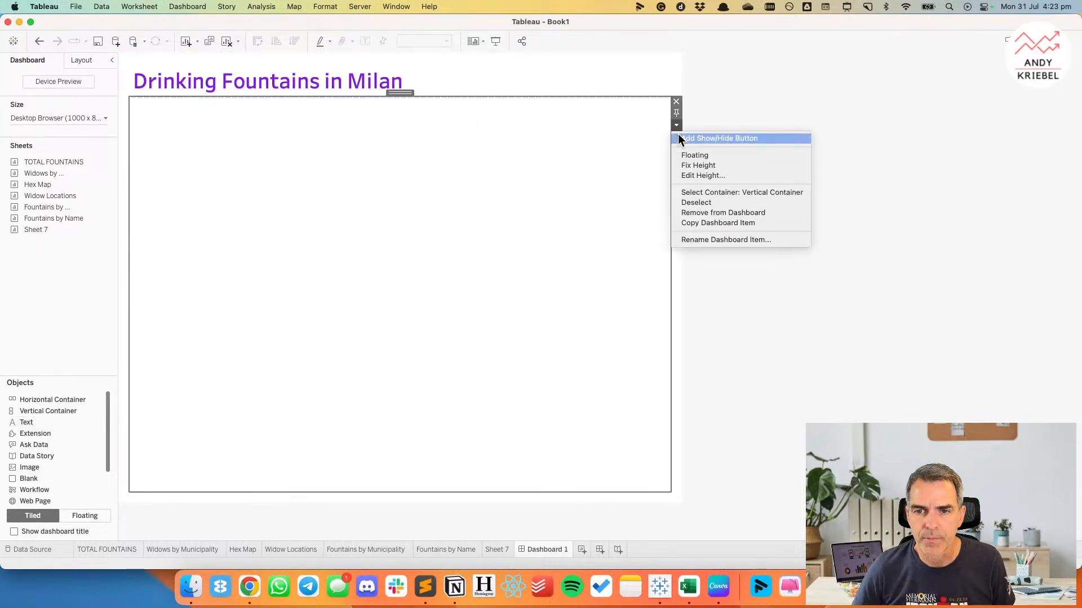
click(687, 170)
text(10)
key(Return)
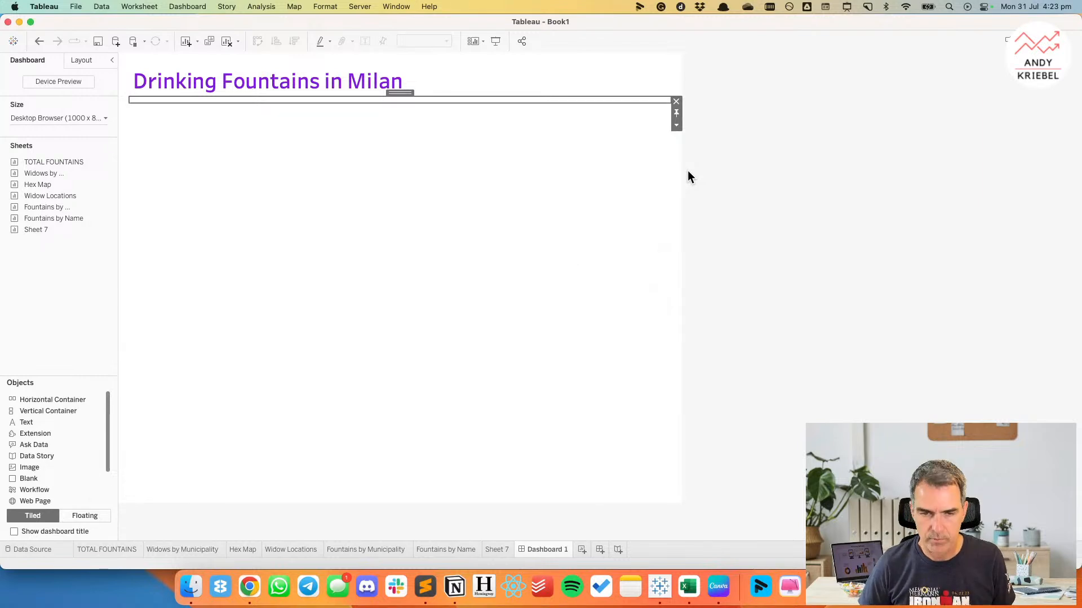
Fill the blank object under the title with the dark purple background to make a divider line.
click(85, 61)
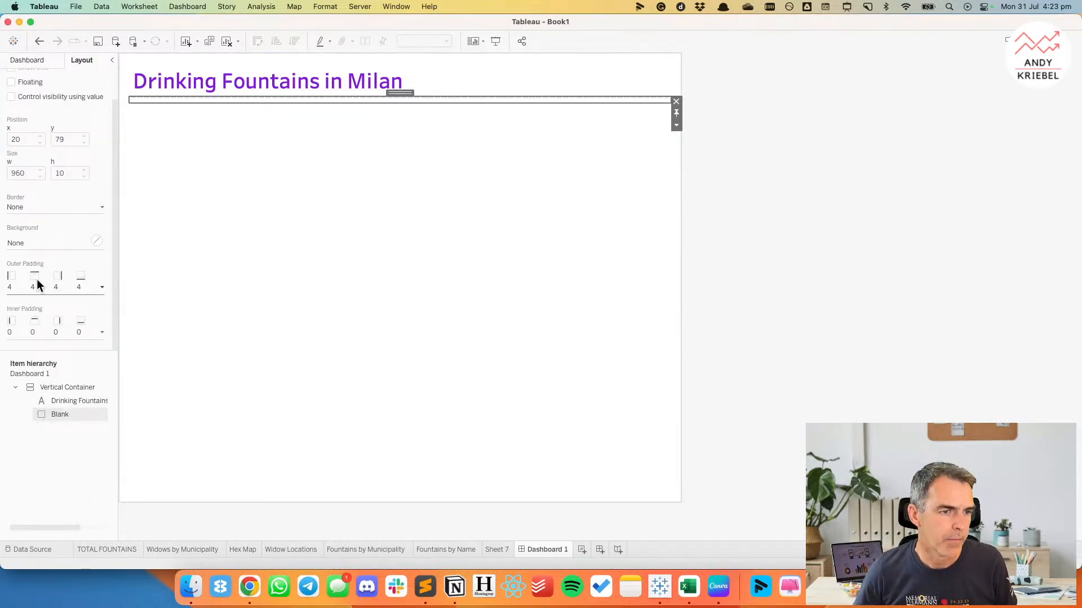
click(25, 243)
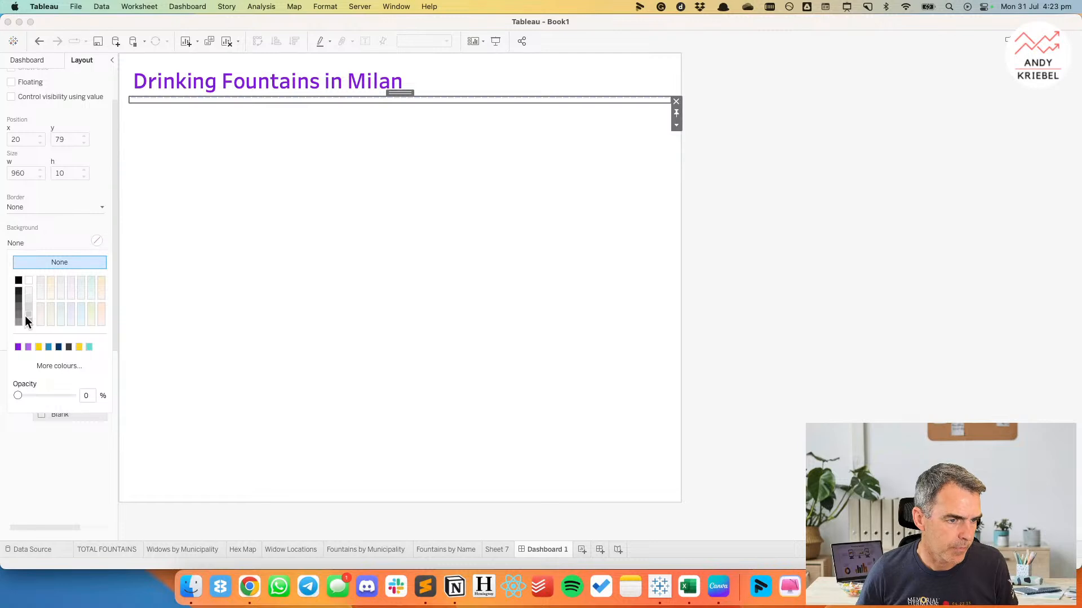
click(18, 347)
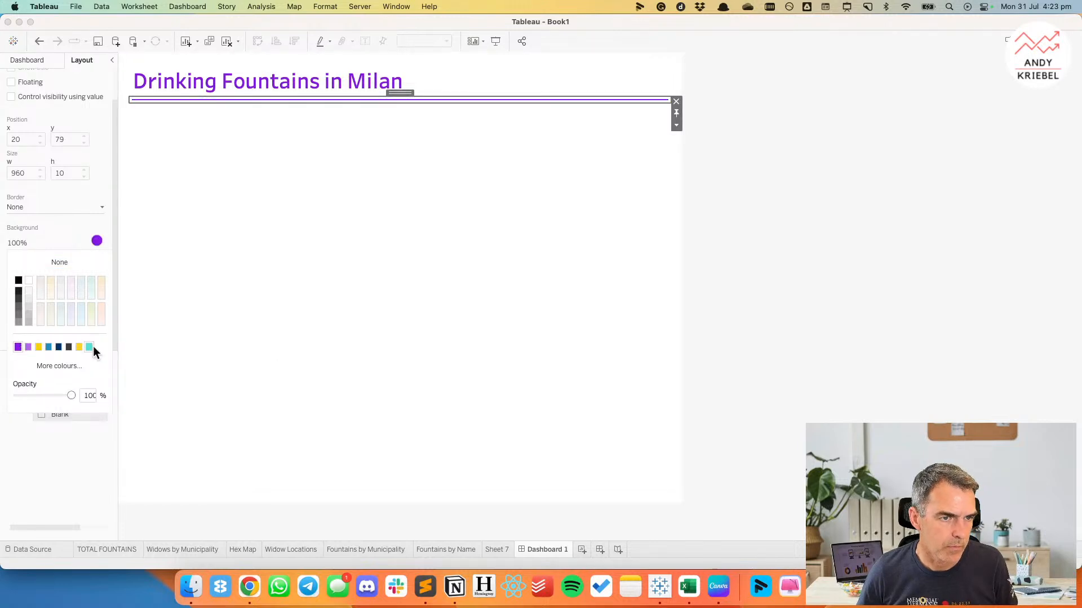
click(751, 309)
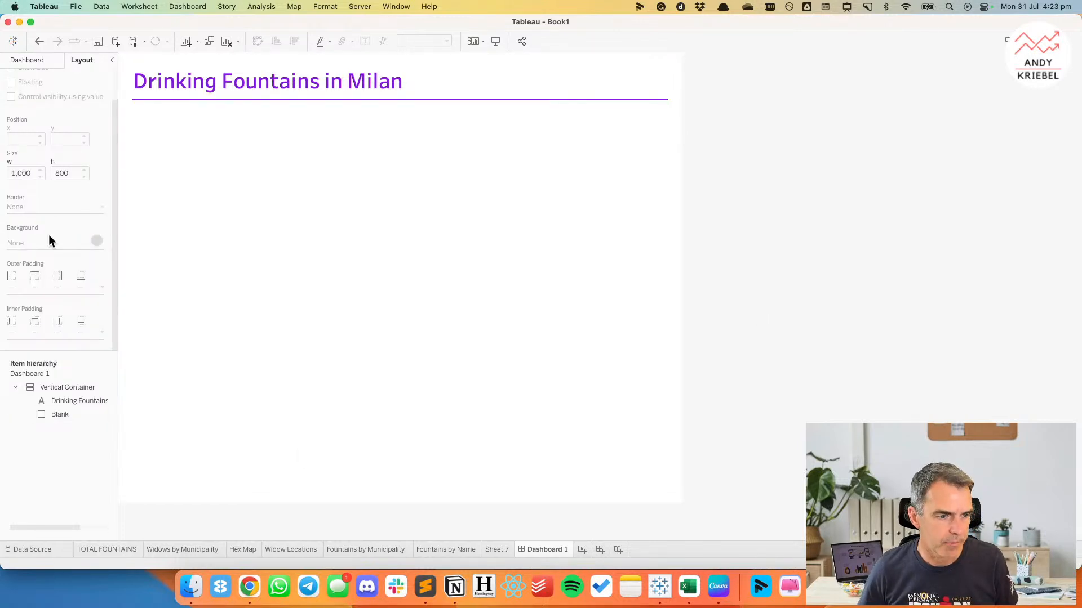
Add a centred footer text object below the divider, starting with "DATA SOURCE:".
click(28, 59)
drag(29, 421, 305, 396)
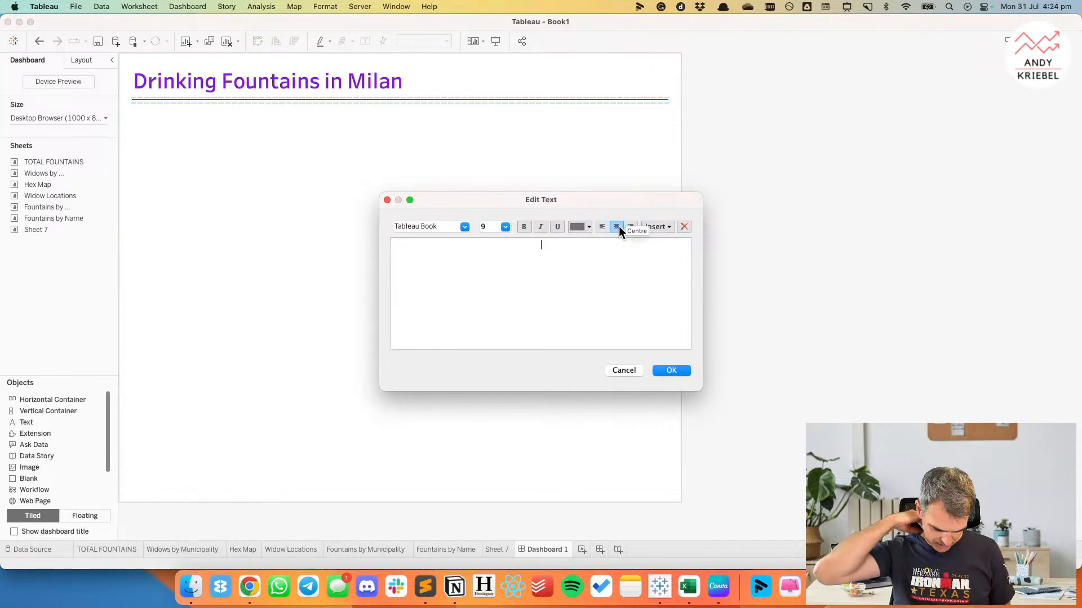
text(DATA SOURCE:)
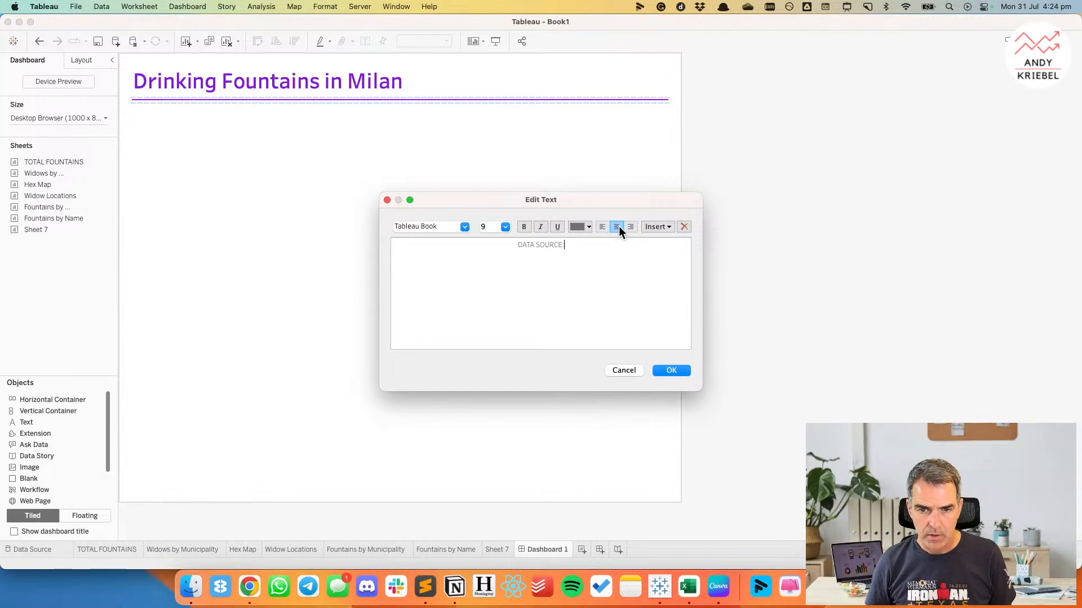
Switch to Chrome and look up the data source name on the data.world 2023/W31 Milan Drinking Fountains page.
key(super+Tab)
key(super+Tab)
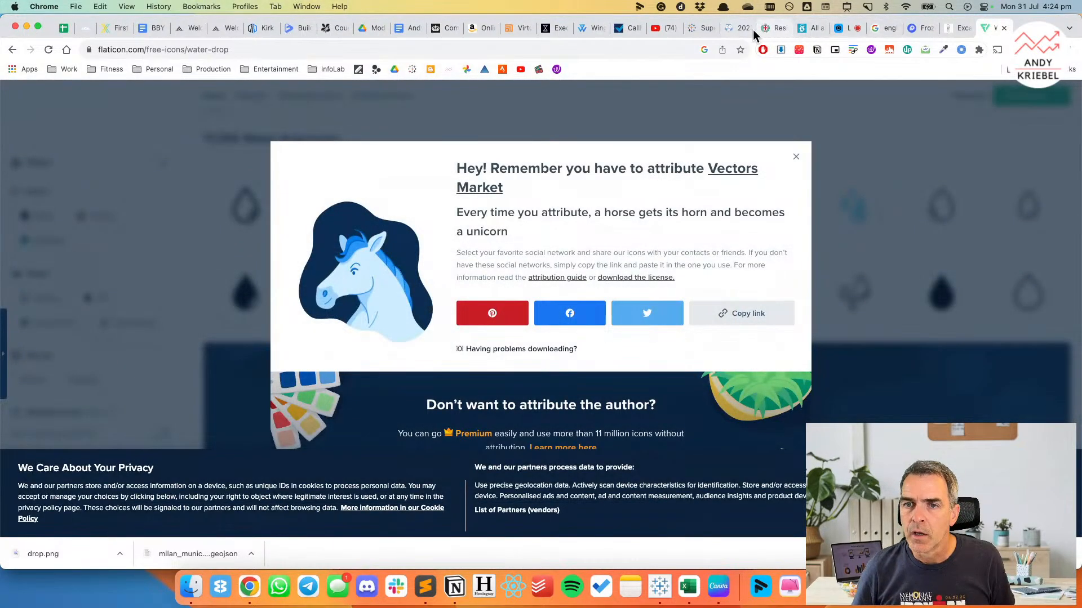
click(728, 28)
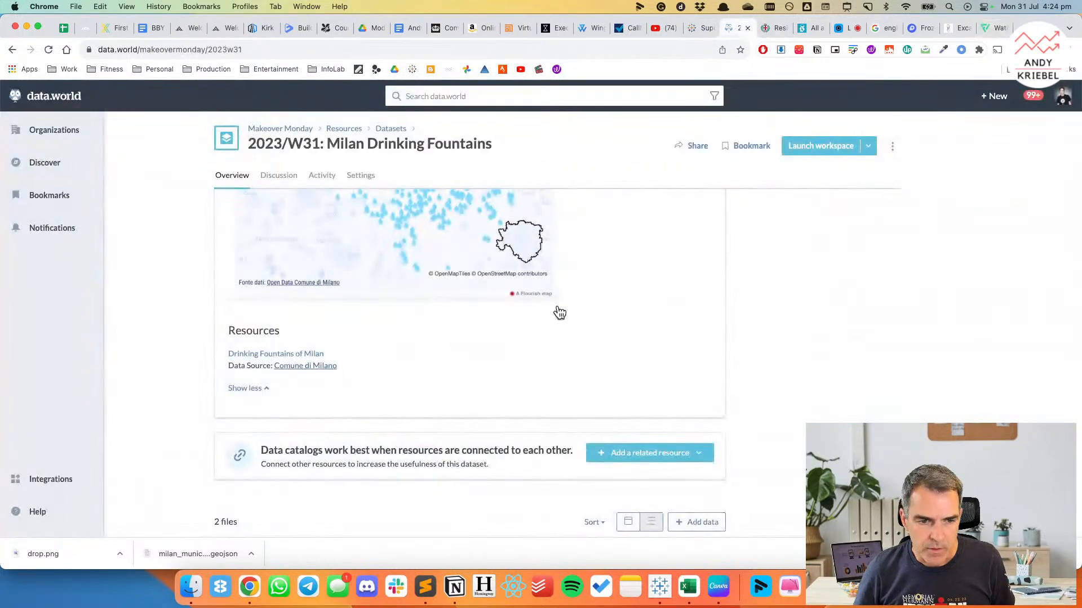
drag(338, 367, 277, 368)
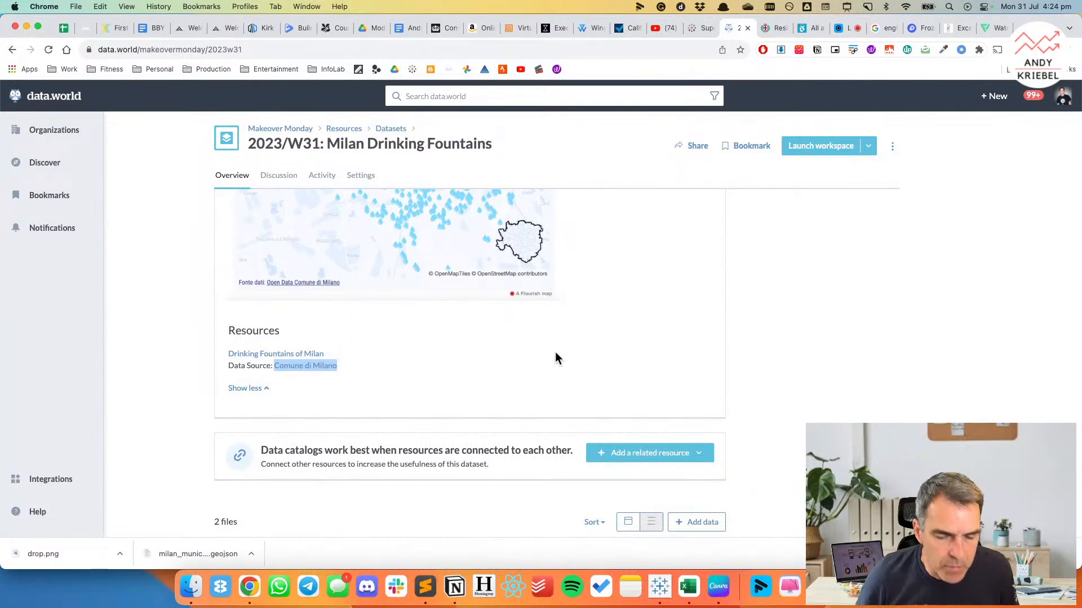
Return to Tableau and complete the data source credit in the footer with "COMUNE DI MILANO".
key(super+Tab)
text(COMUNE)
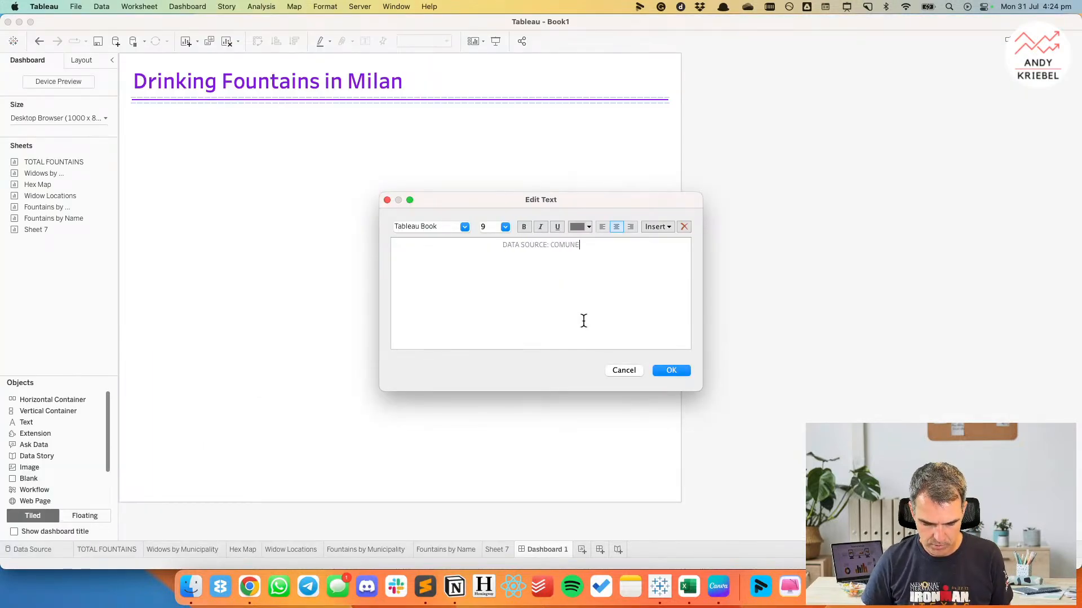
text( DI MILAON)
key(BackSpace)
key(BackSpace)
text(NO • CREAR)
Append "• CREATED BY:" with the author's full name to the footer text, followed by another bullet separator.
key(BackSpace)
text(TED BY: ANDY KRIEBEL • )
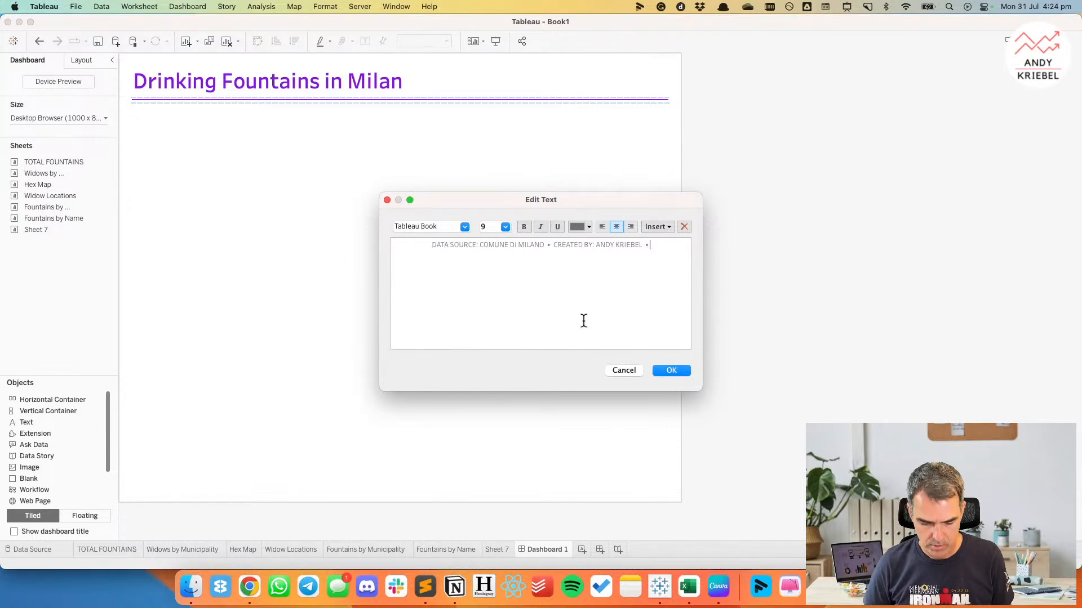
text(DROPLET COUT)
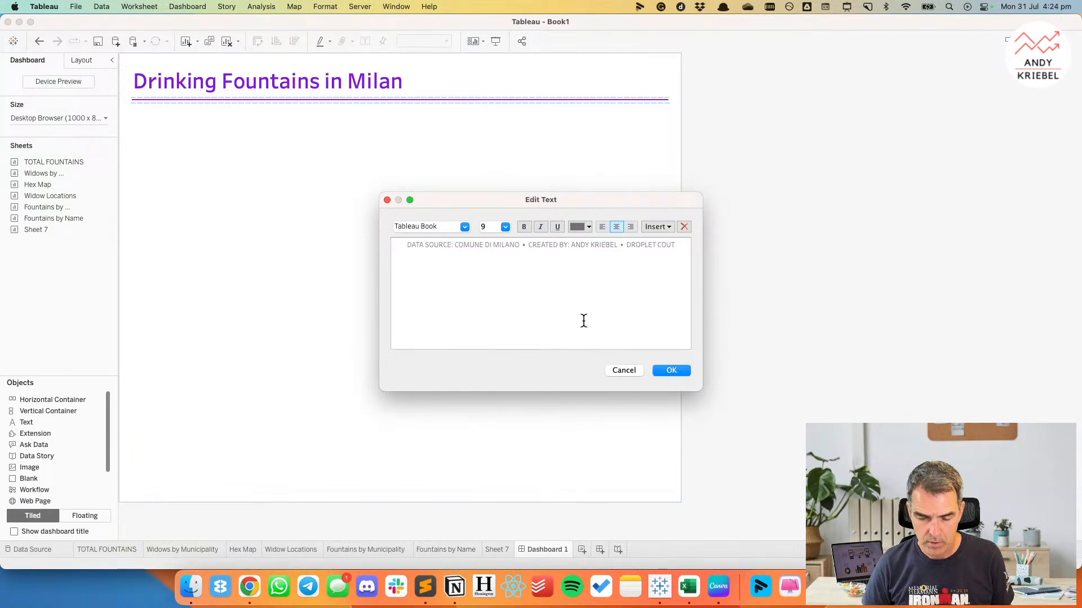
Append "DROPLET COURTESY:" after the last bullet separator in the footer text.
key(BackSpace)
text(R)
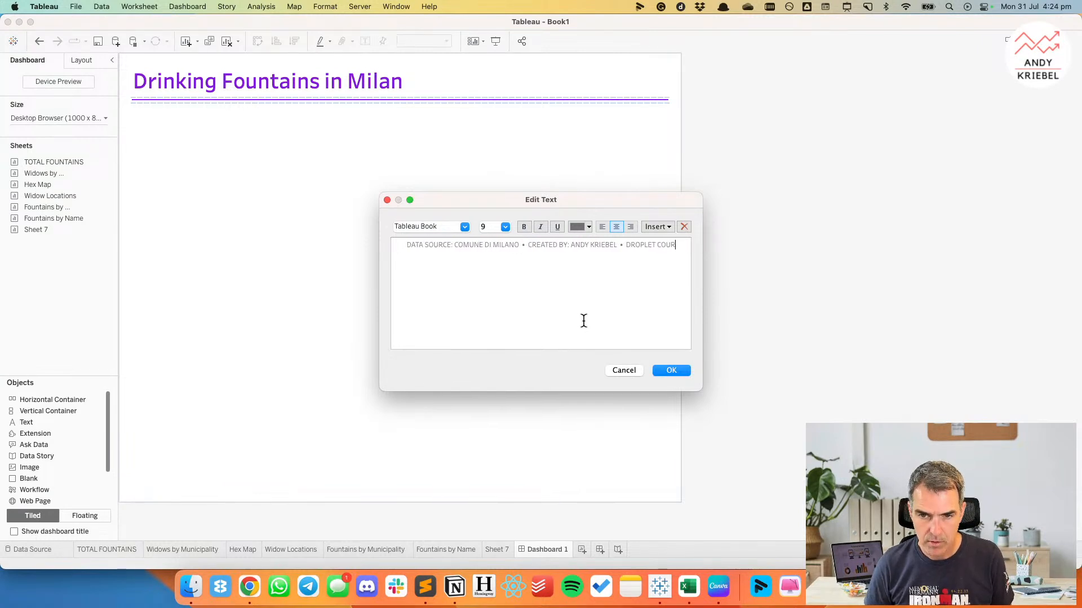
text(TESY)
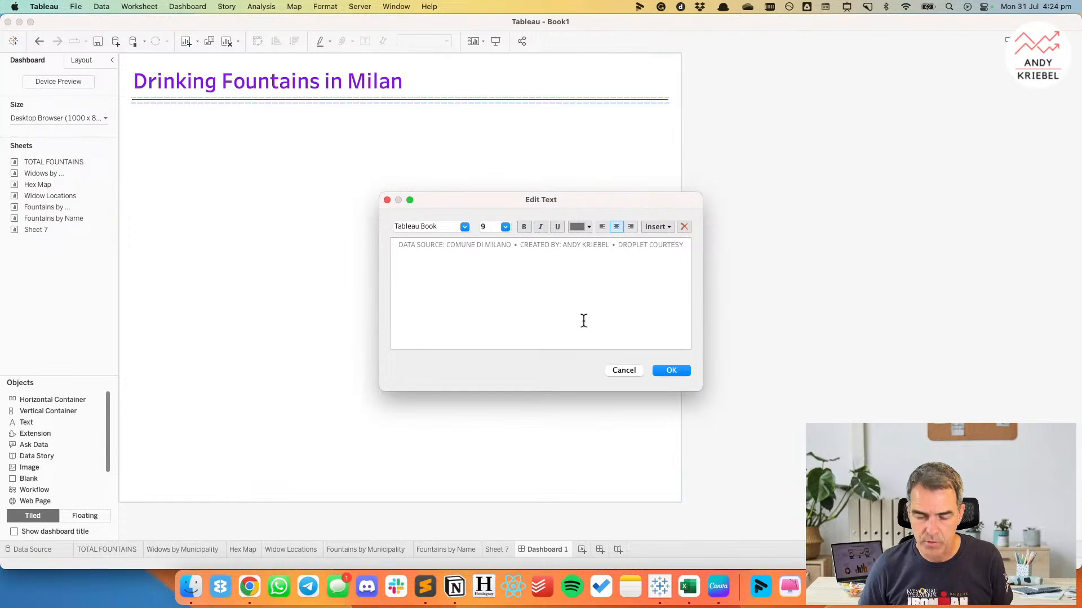
text(:)
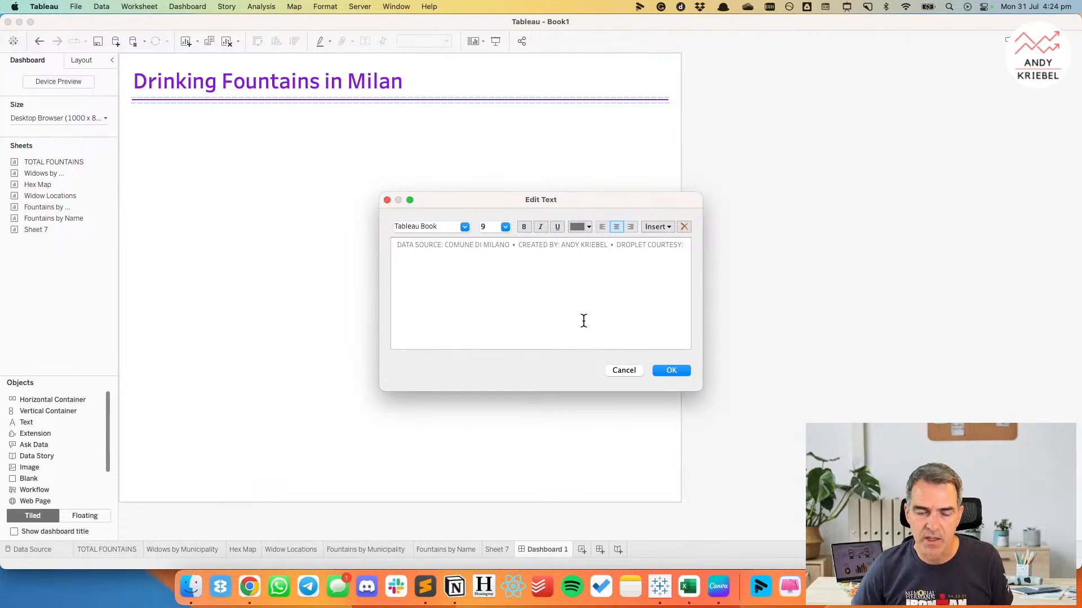
Switch to Chrome and copy the Vectors Market attribution link from the Flaticon water drop page.
key(super+Tab)
click(587, 307)
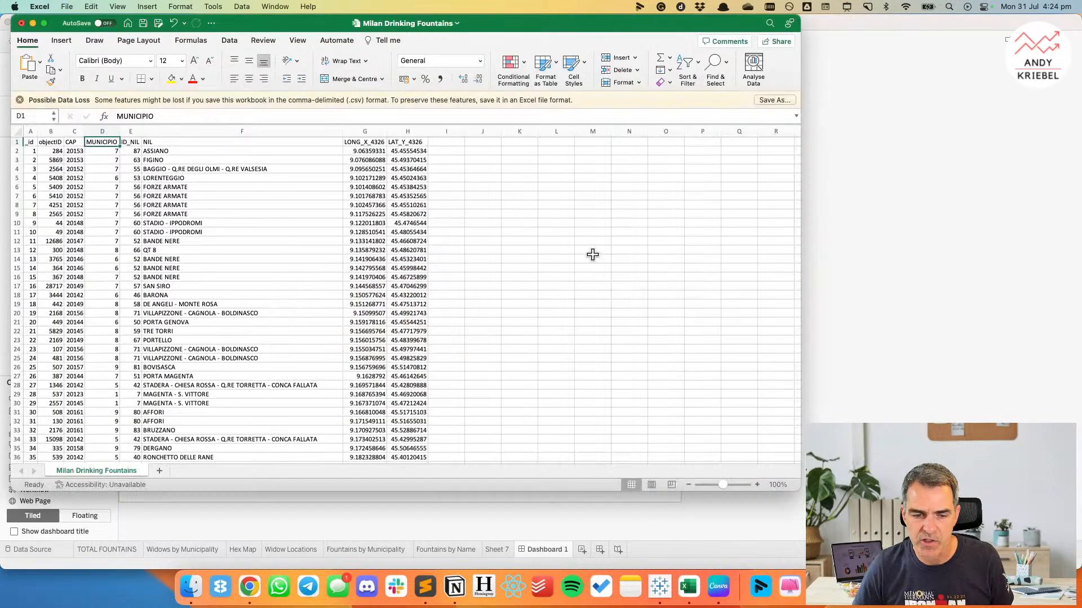
click(252, 588)
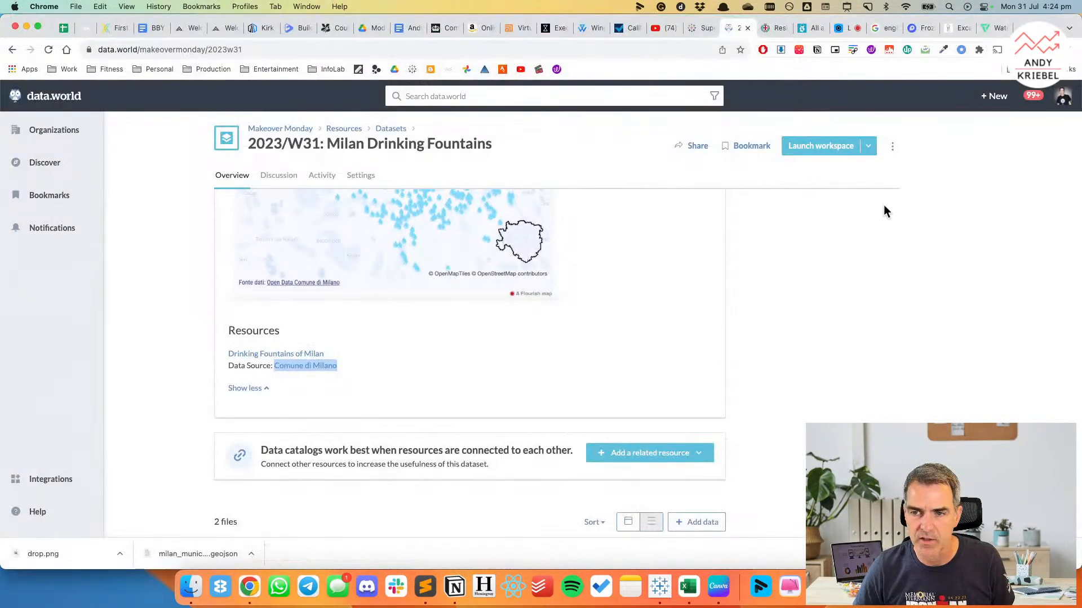
click(989, 28)
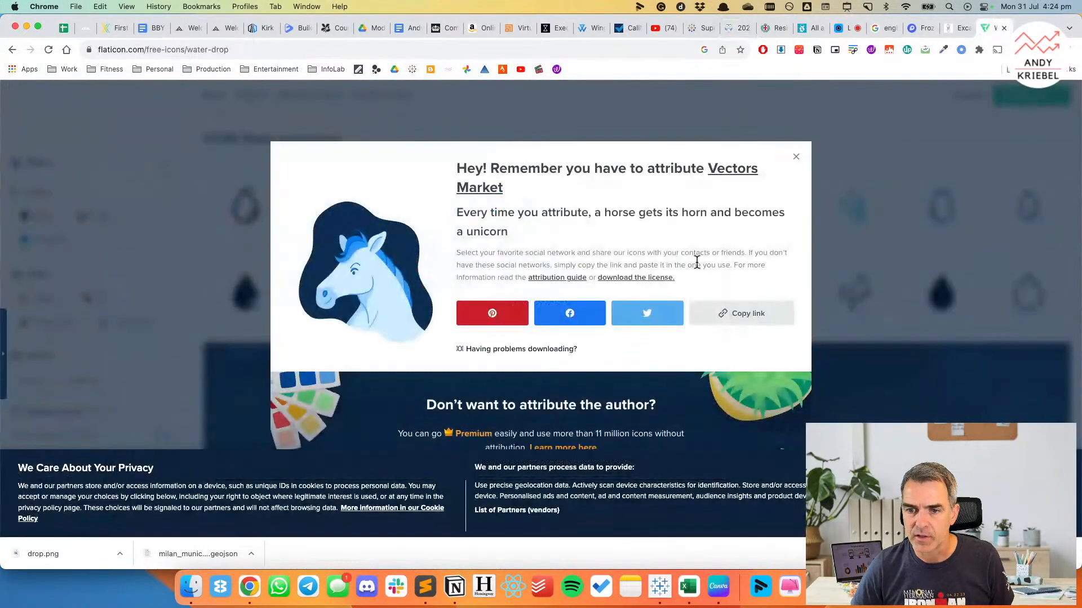
click(731, 315)
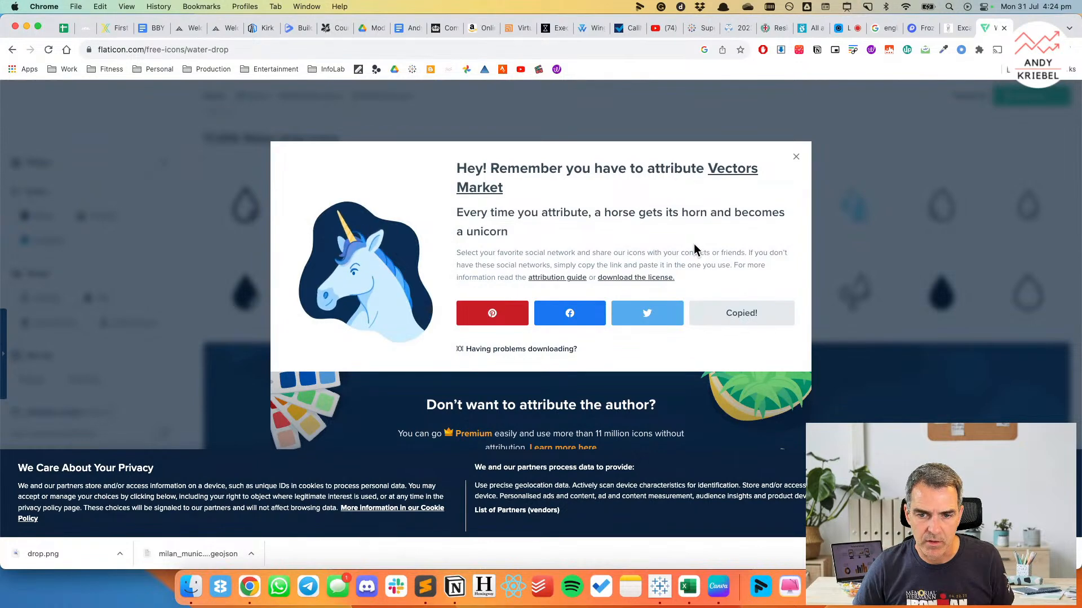
Return to Tableau and paste the copied Flaticon attribution below the footer line.
key(super+Tab)
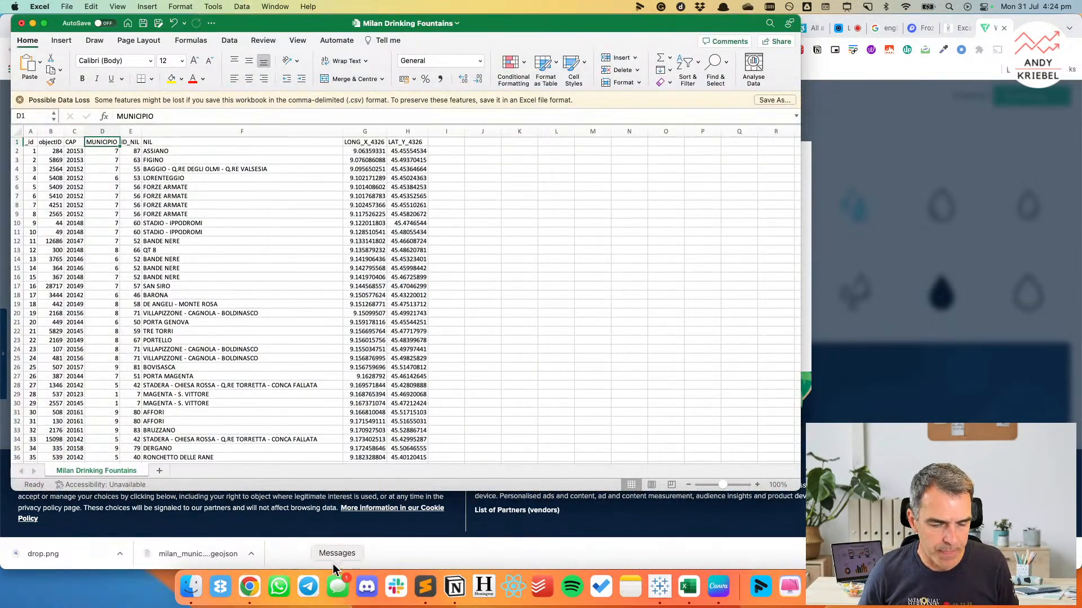
click(661, 590)
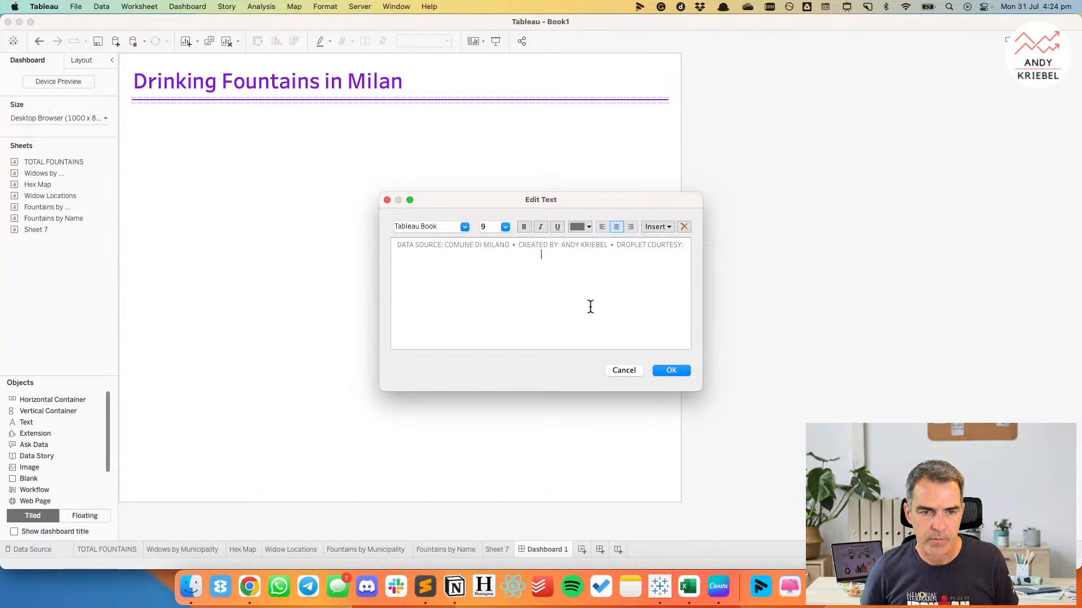
key(super+v)
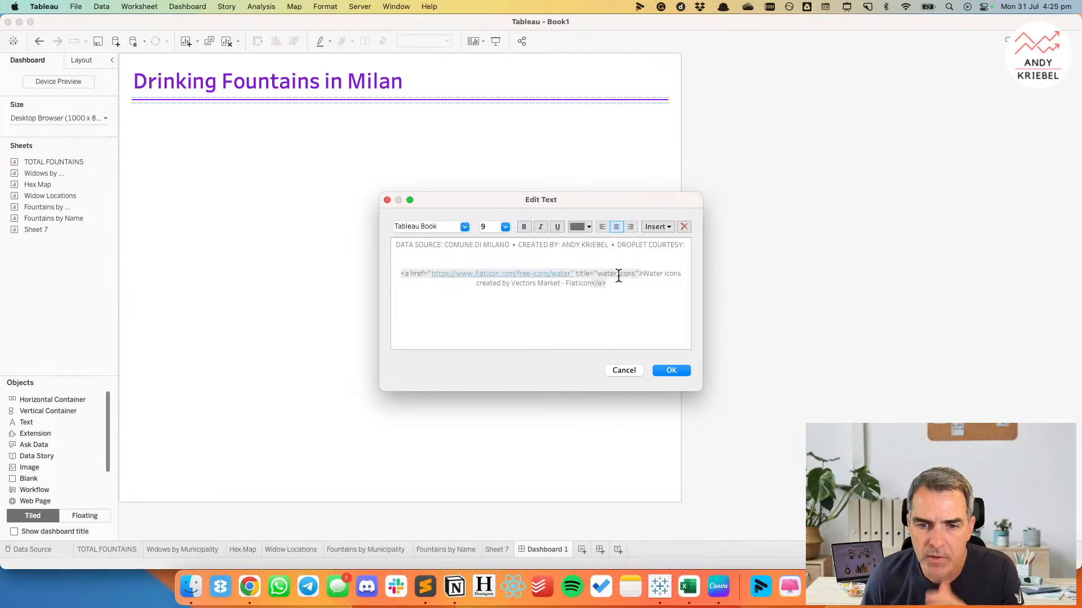
Strip the HTML tags from the pasted attribution and join the remaining text directly after "DROPLET COURTESY:".
click(644, 274)
key(super+shift+Left)
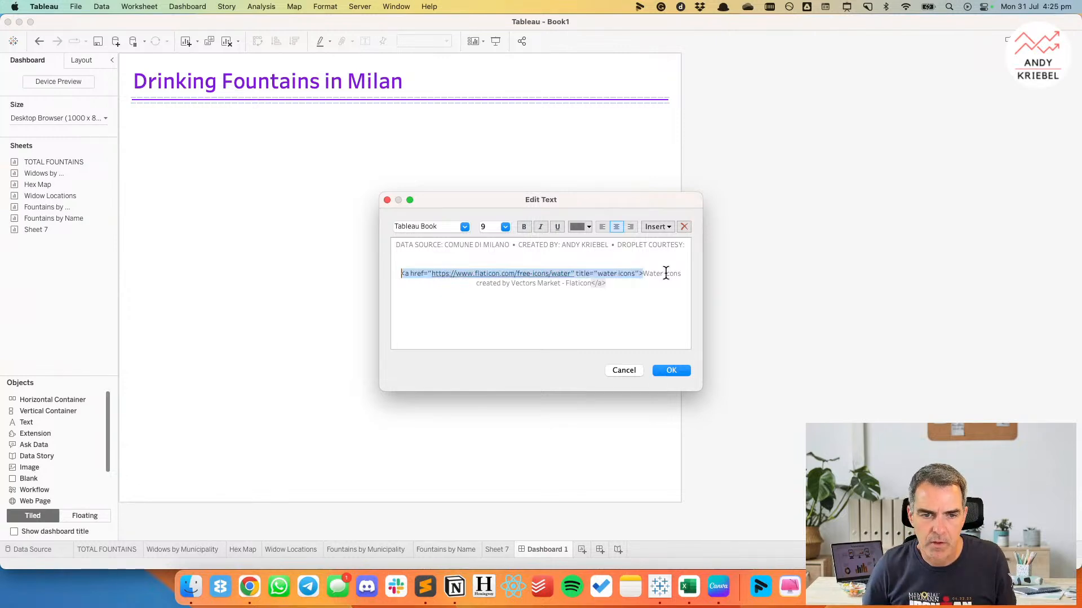
key(BackSpace)
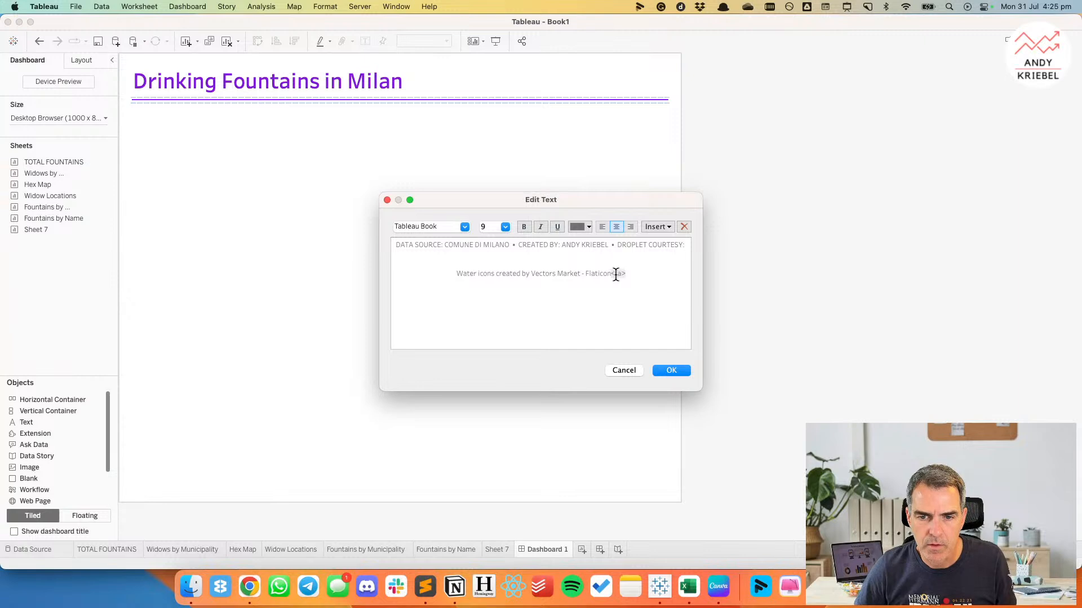
key(BackSpace)
key(BackSpace)
key(BackSpace)
key(BackSpace)
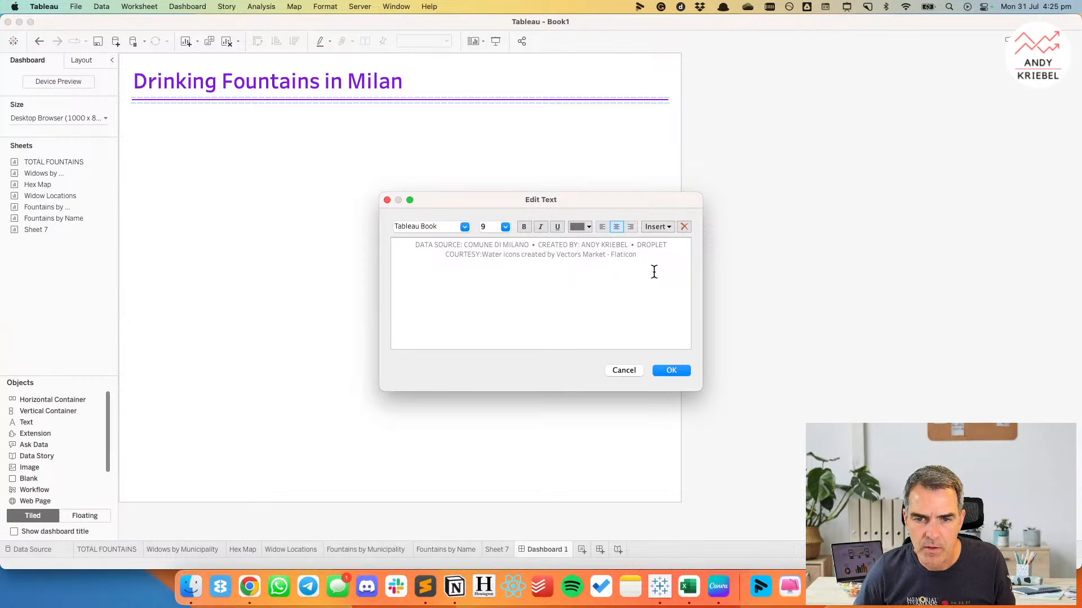
Remove the bullet separator before "DROPLET COURTESY:" and start the droplet credit on a second footer line.
click(630, 243)
key(BackSpace)
key(BackSpace)
key(BackSpace)
key(BackSpace)
key(BackSpace)
key(Return)
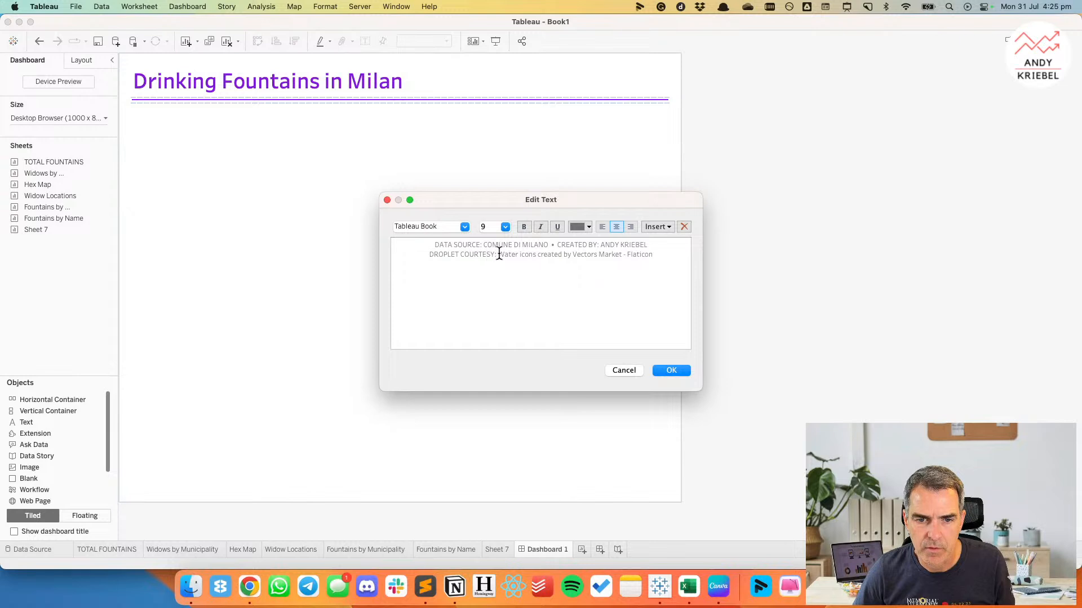
Move the pasted attribution to its own line and add "WATER ICONS CREATED BY" after "DROPLET COURTESY:".
key(Return)
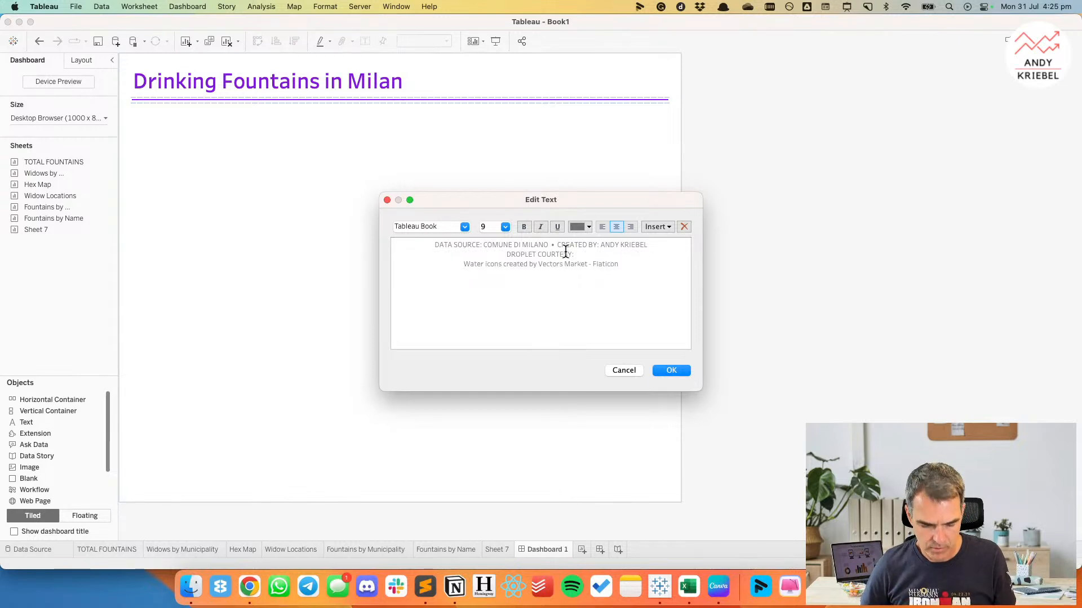
text(WATER ICOND)
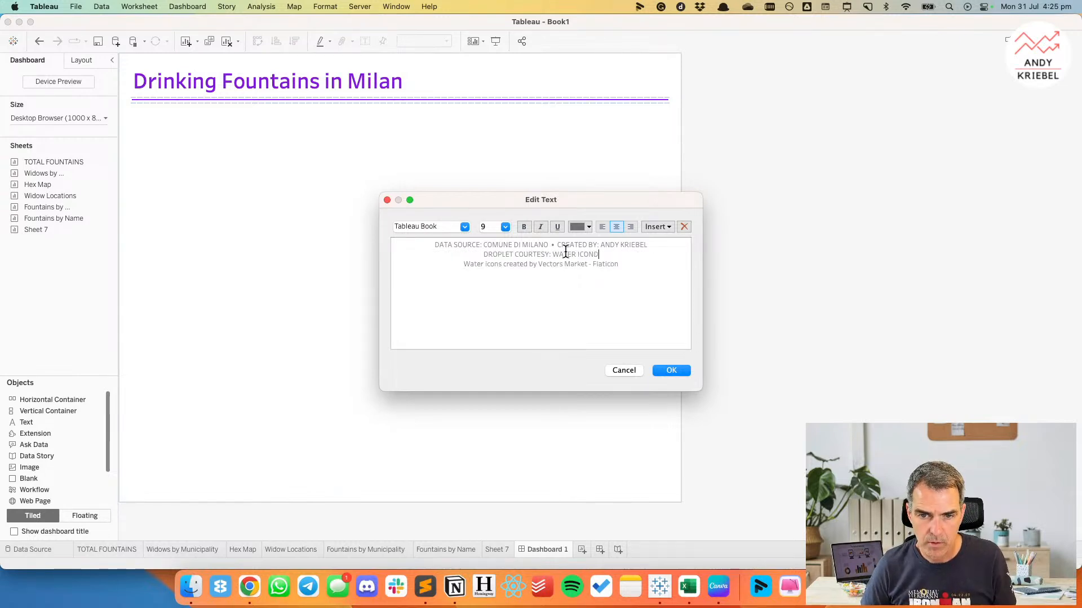
key(BackSpace)
text(S CREA)
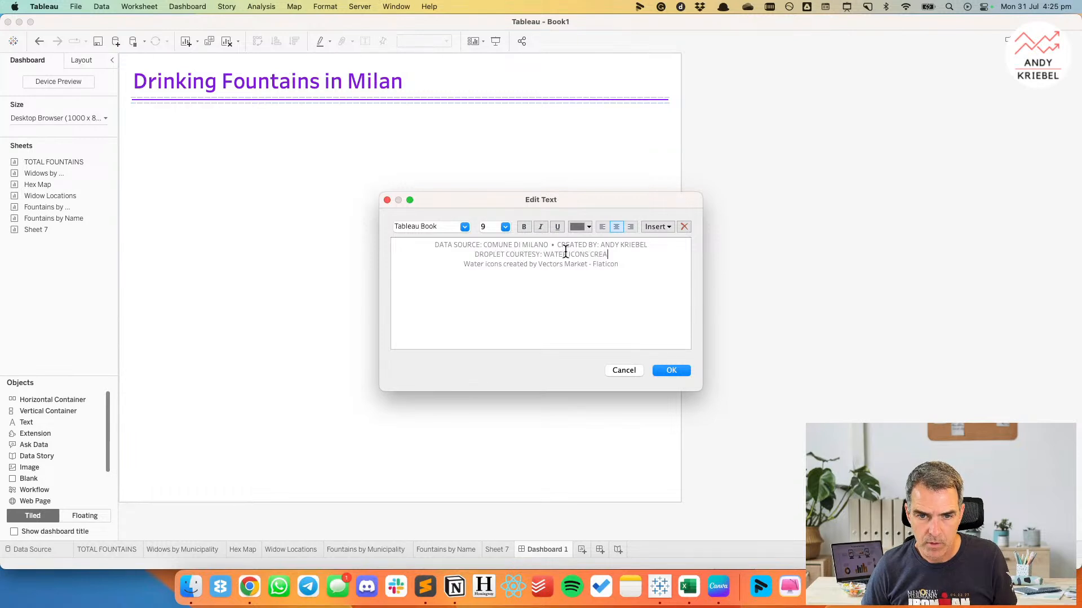
text(TED BY)
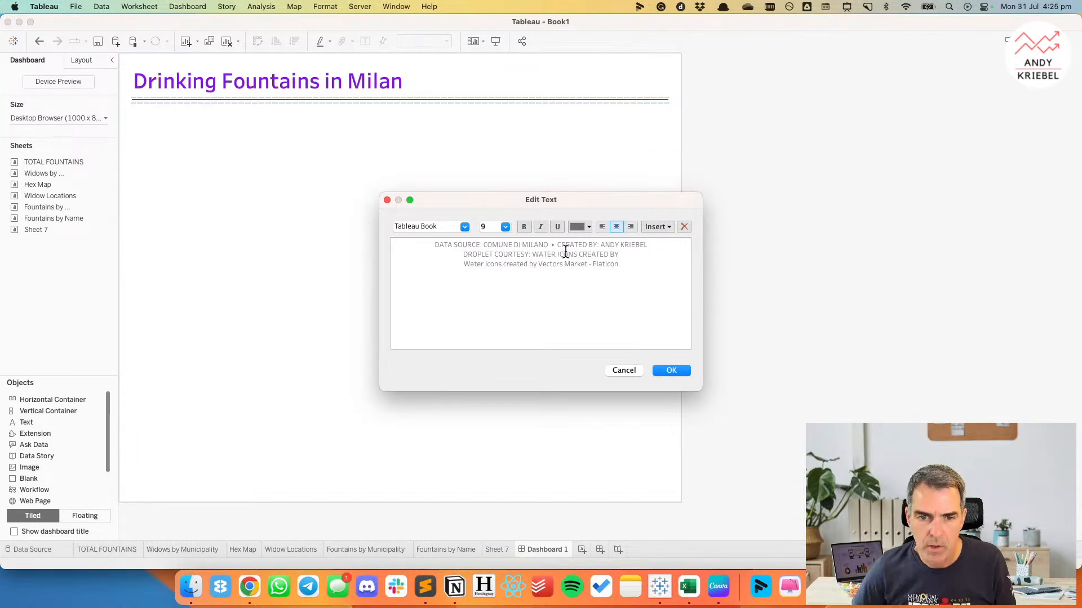
Replace "WATER ICONS CREATED BY" with "VECTORS MARKETS via FLATICON" and delete the pasted attribution line beneath it.
drag(533, 253, 613, 254)
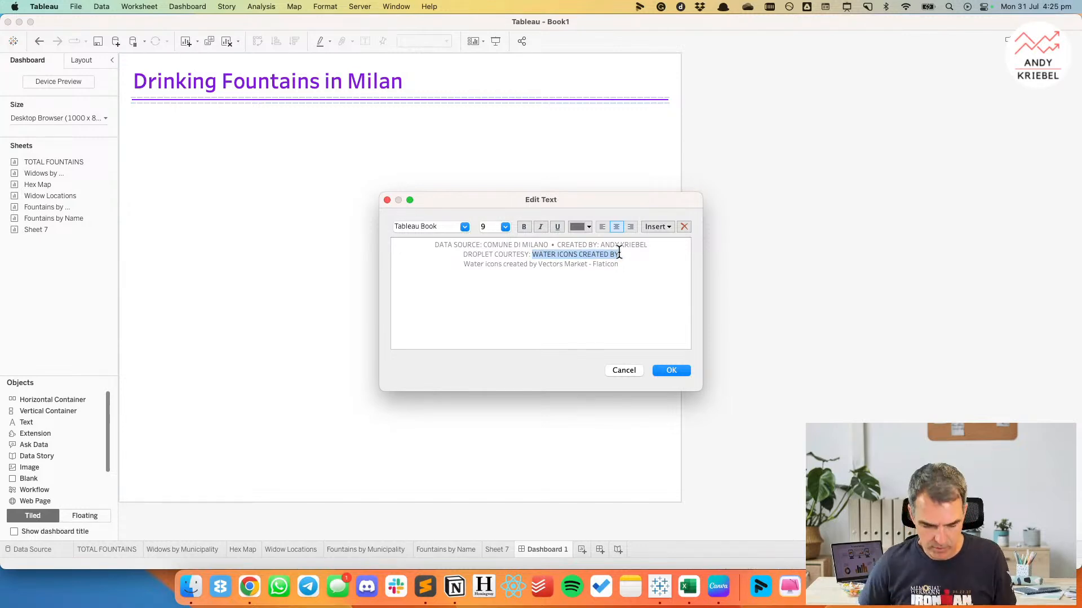
text(VECTORS MA)
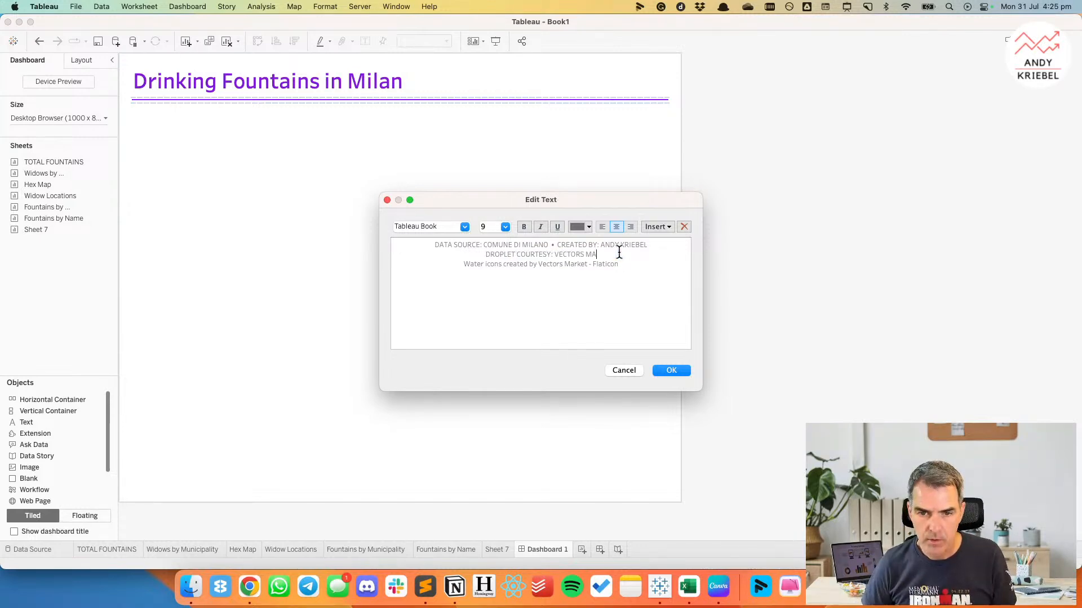
text(RKETS VI)
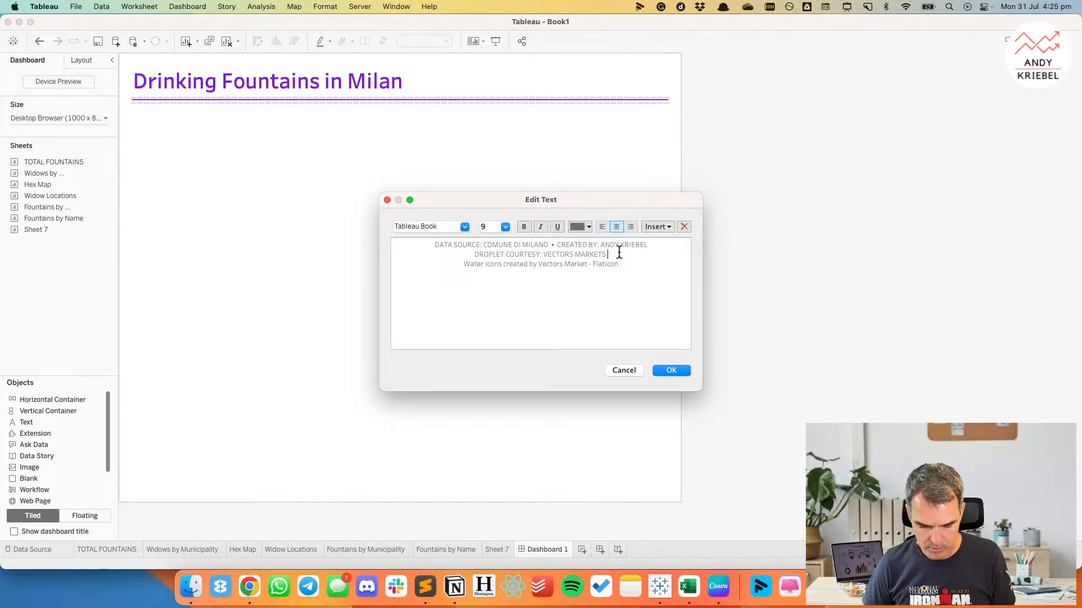
key(BackSpace)
key(BackSpace)
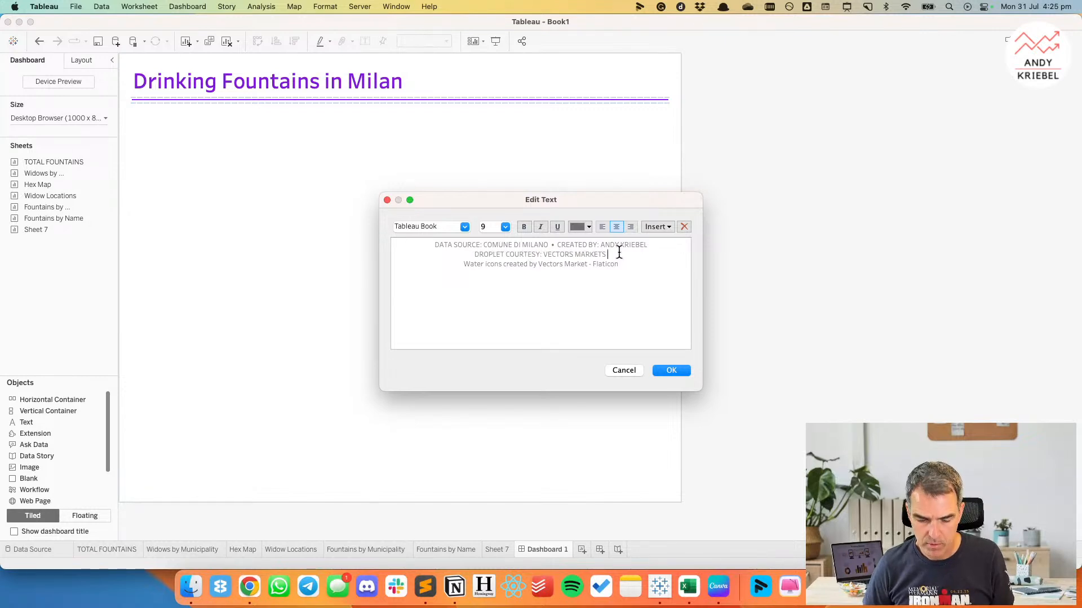
text(via FLA)
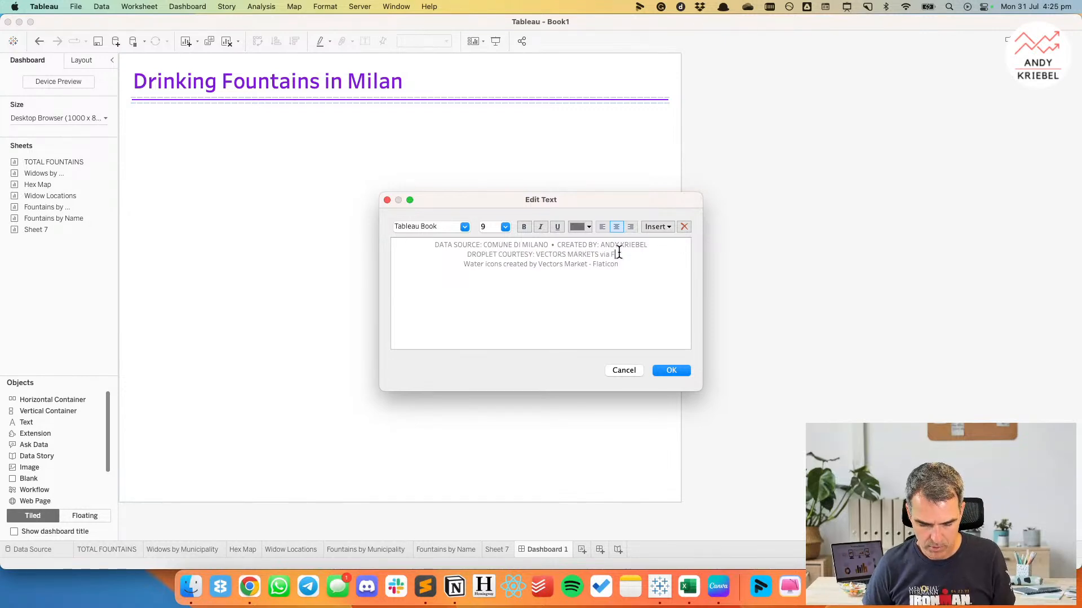
text(TICON)
key(shift+Down)
key(BackSpace)
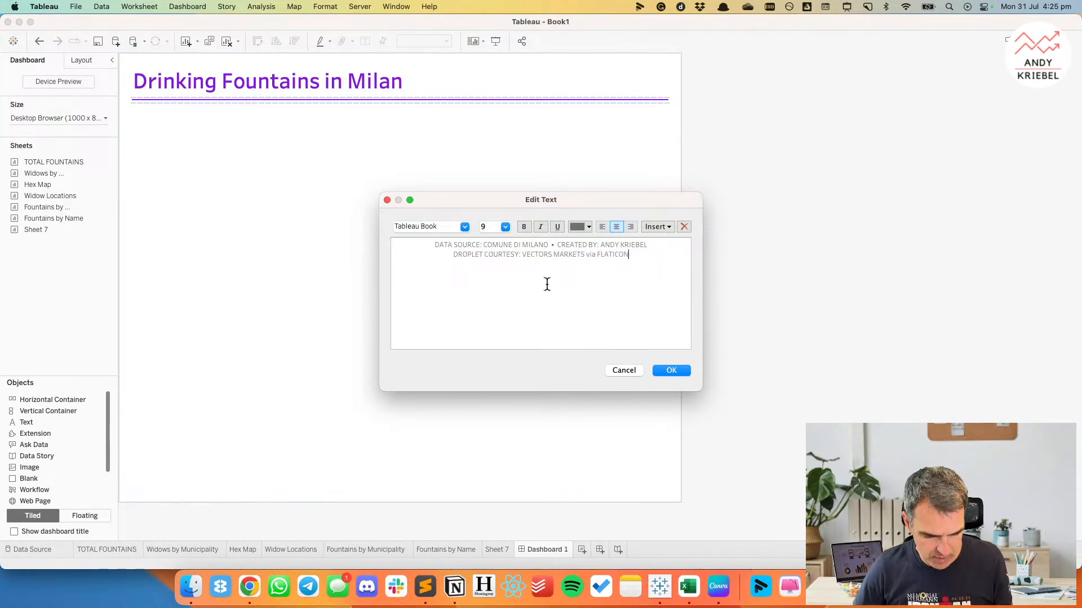
Format all the footer text at size 8 in a lighter grey and apply the text edits.
key(super+a)
click(504, 227)
click(500, 234)
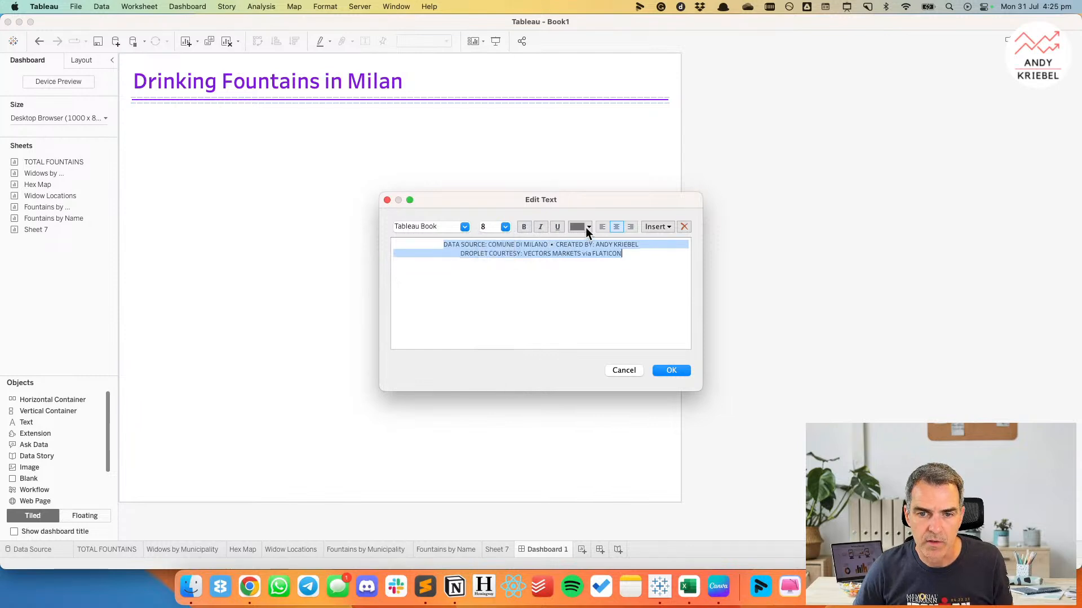
click(587, 226)
click(586, 280)
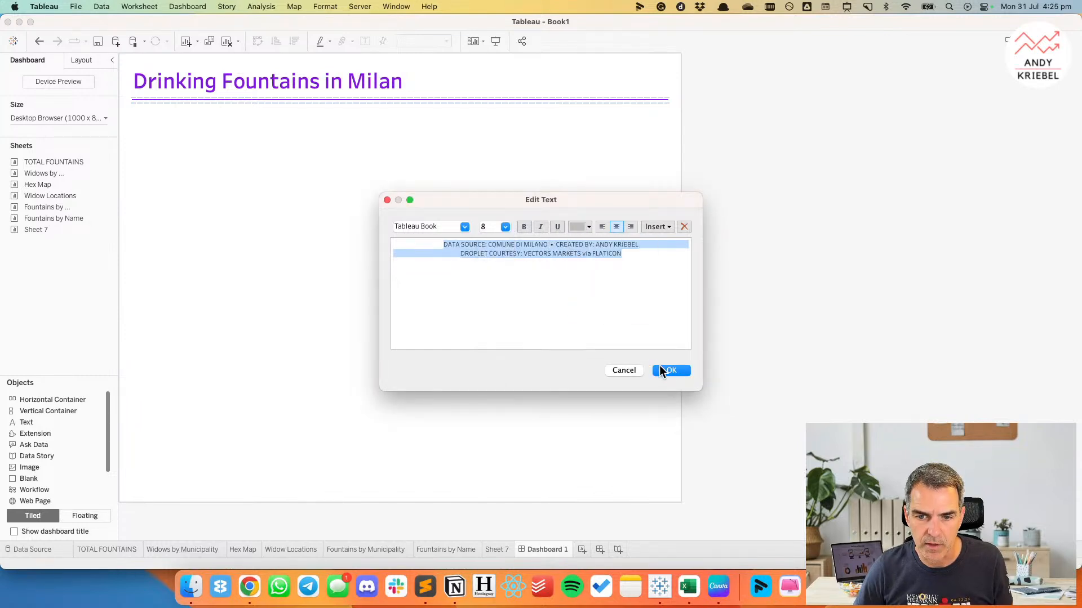
click(668, 371)
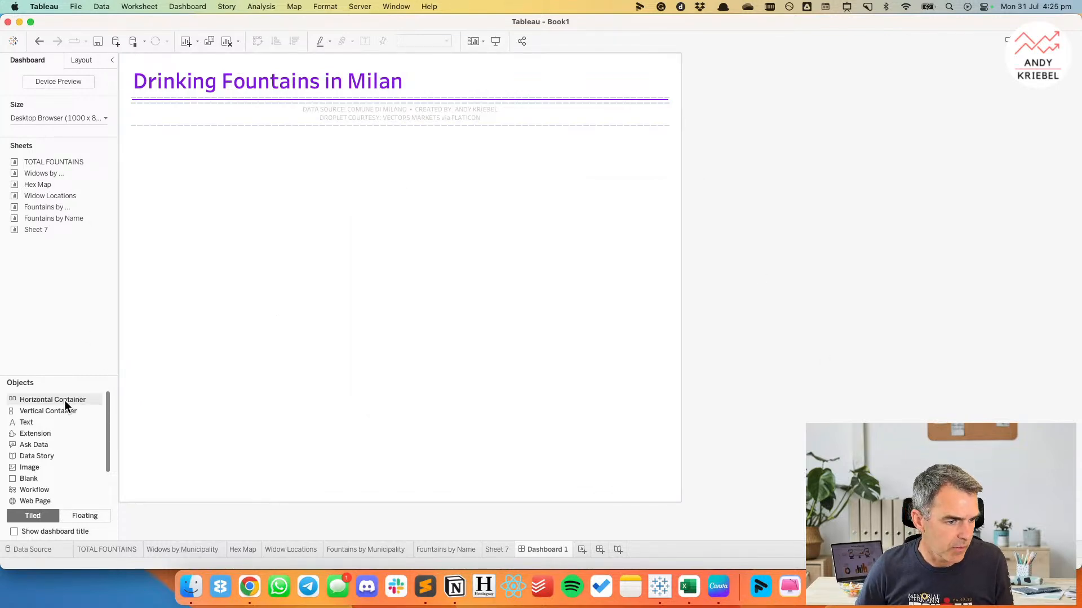
Switch to the Excalidraw sketch in Chrome and frame the 658 figure and bar chart with one green rounded rectangle.
key(super+Tab)
key(super+Tab)
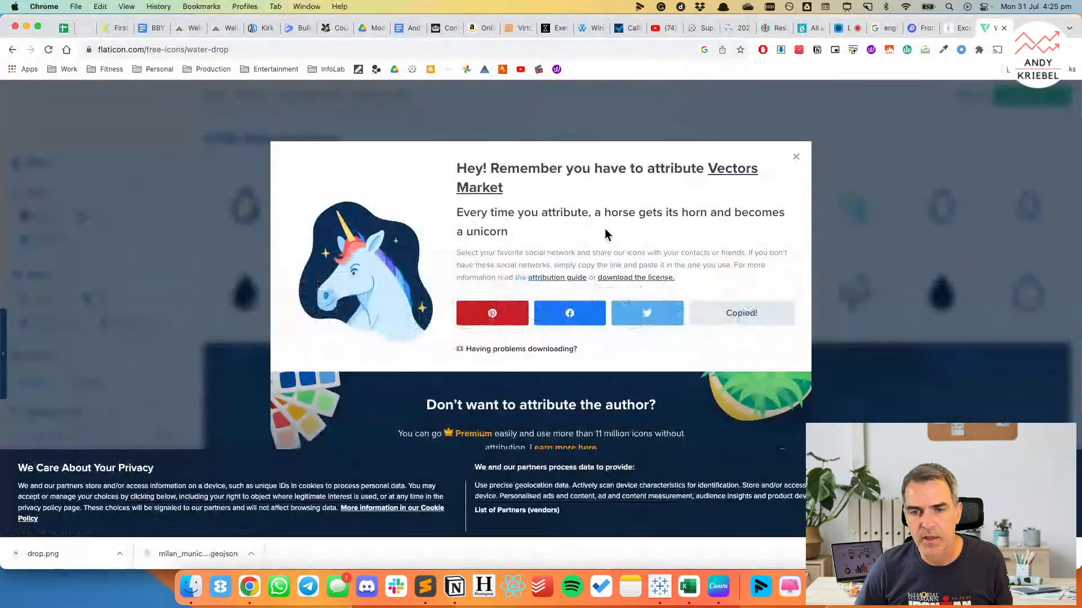
click(962, 30)
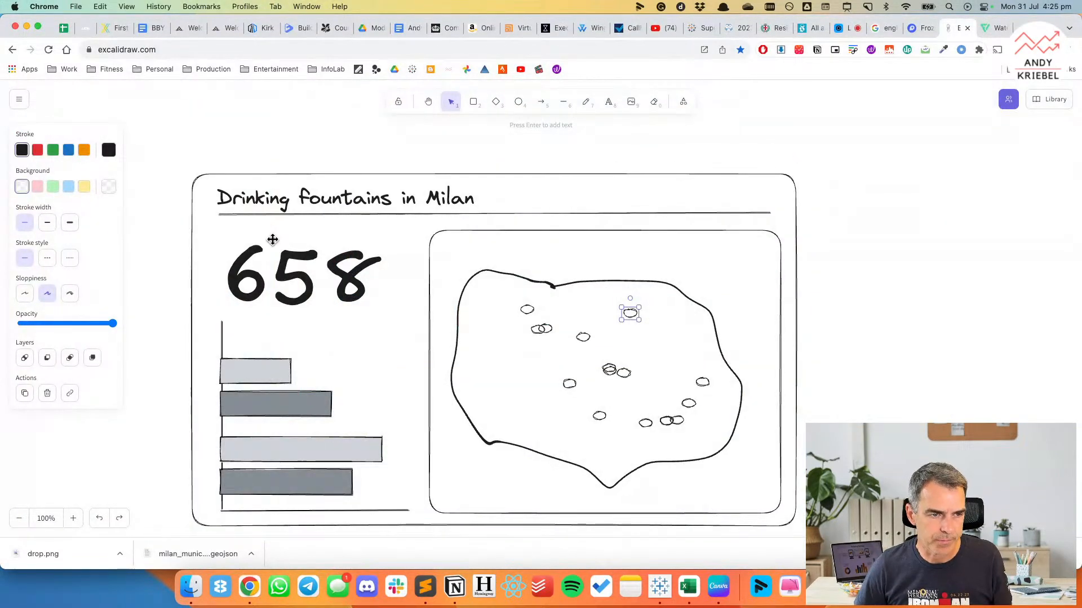
click(473, 103)
drag(212, 221, 420, 516)
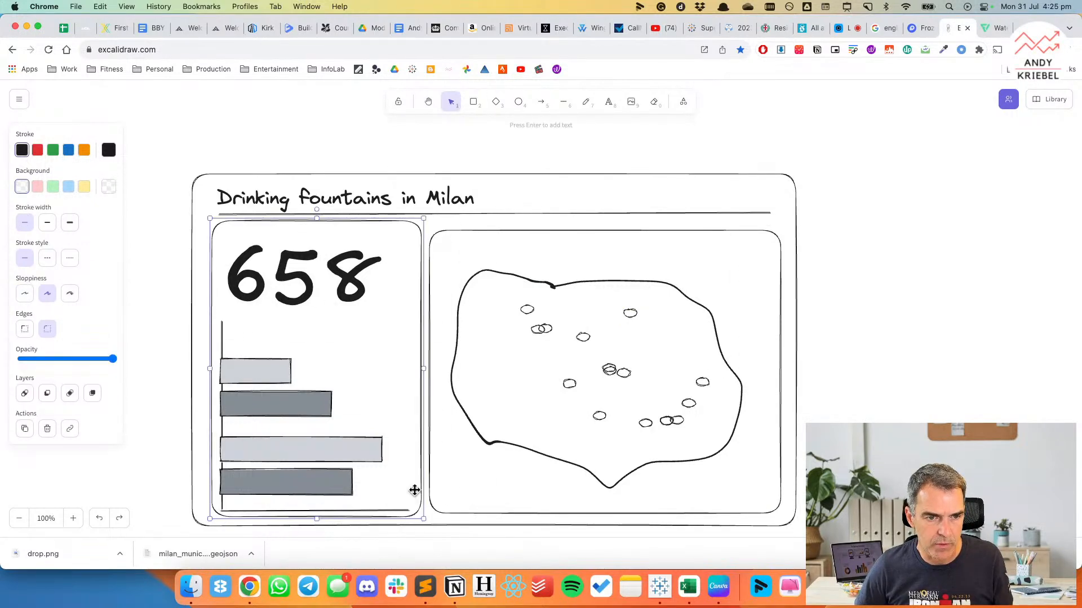
drag(316, 218, 317, 227)
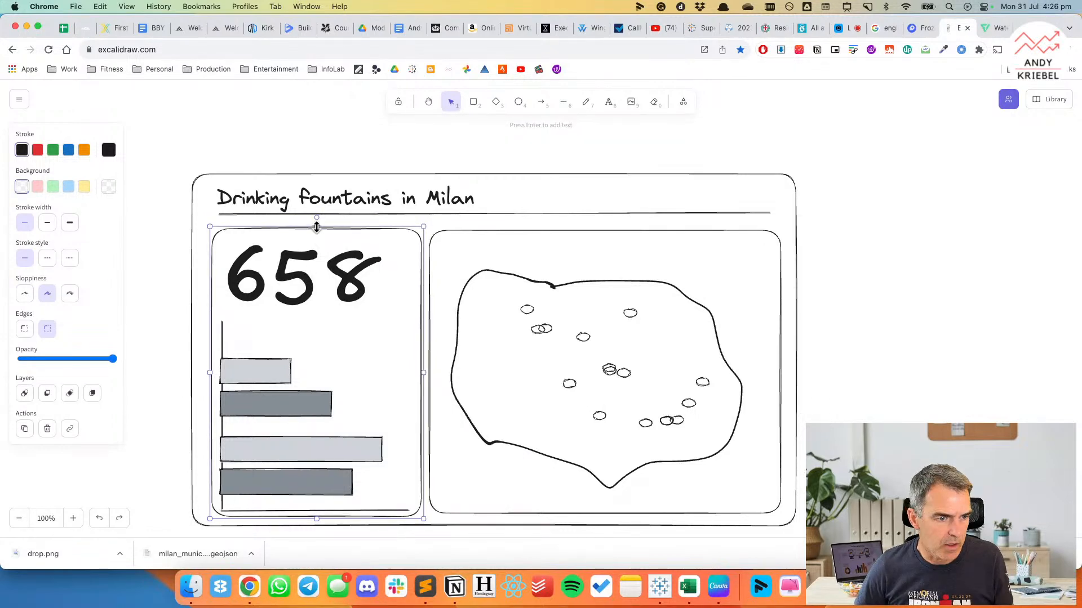
click(144, 215)
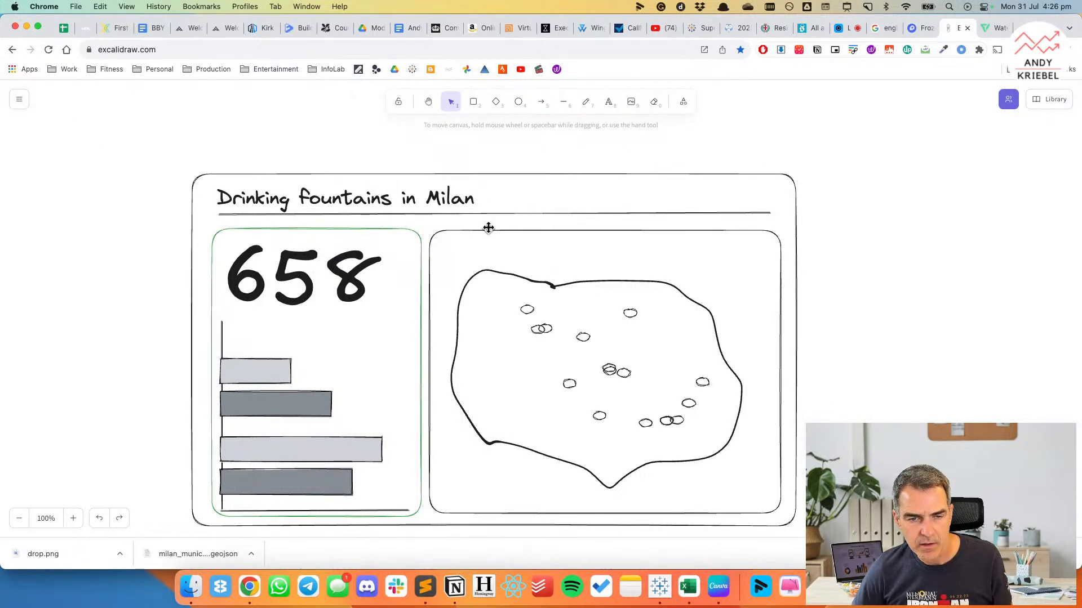
Draw a larger green rounded rectangle enclosing both the chart frame and the map frame below the title line.
click(474, 102)
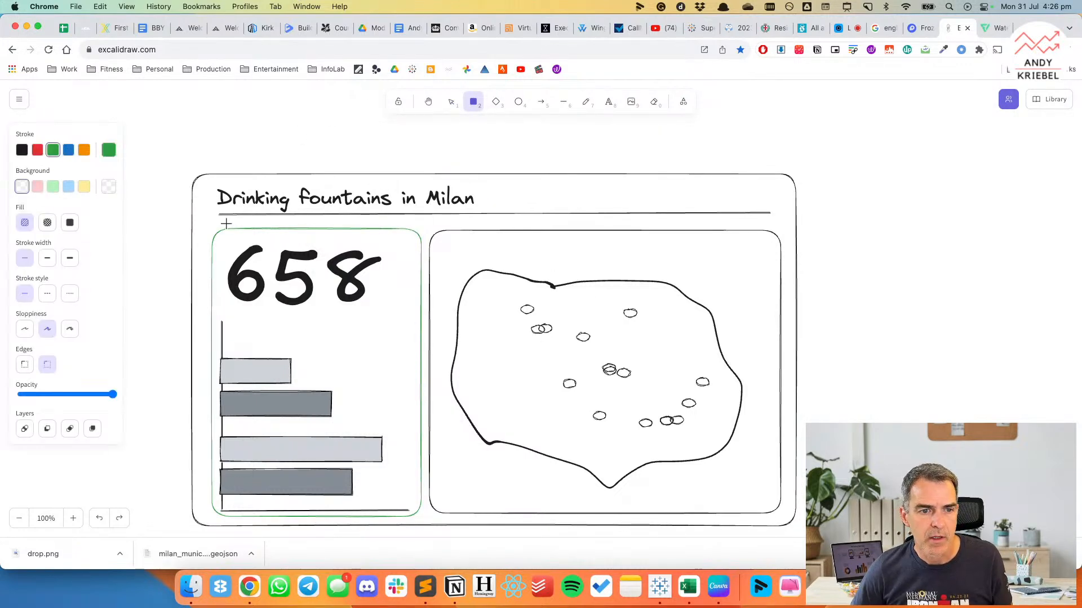
drag(203, 224, 785, 516)
drag(785, 517, 788, 524)
drag(495, 222, 494, 220)
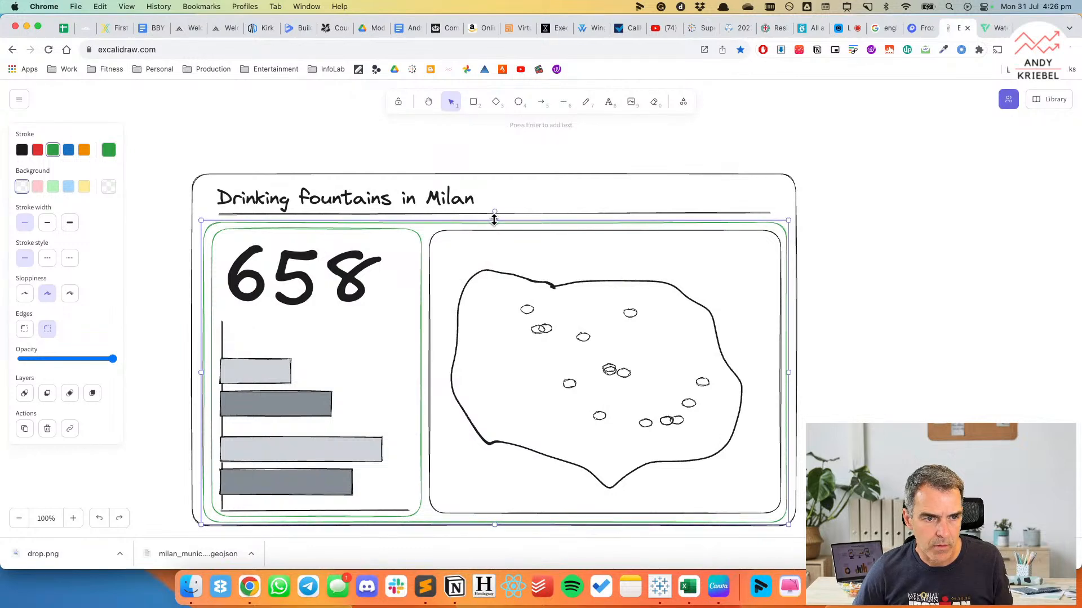
Give the frame around the chart and map areas an orange stroke at the thickest width and deselect it.
click(84, 150)
click(70, 223)
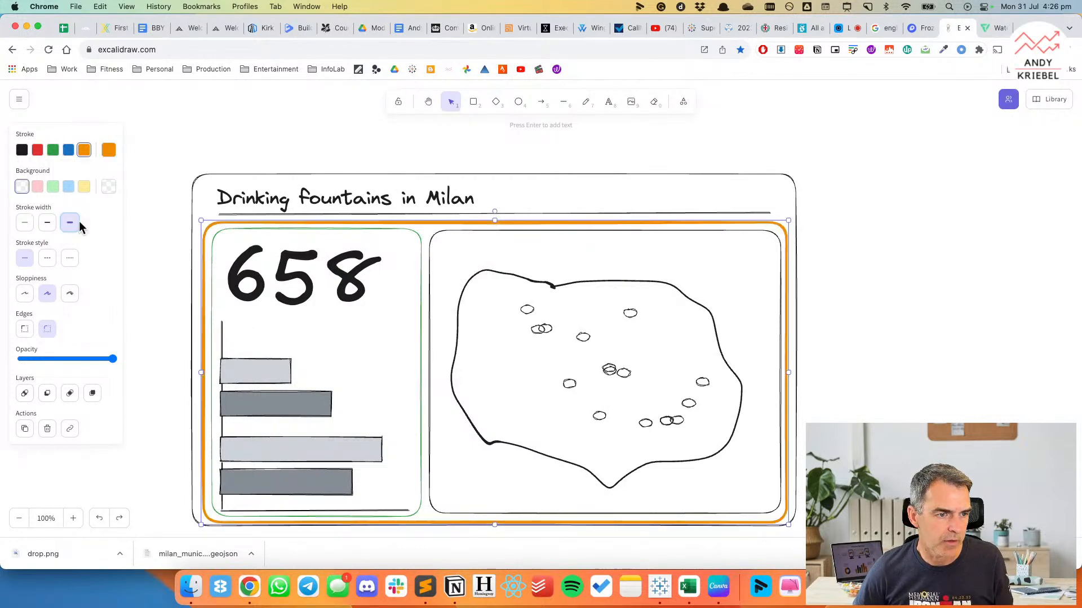
click(184, 162)
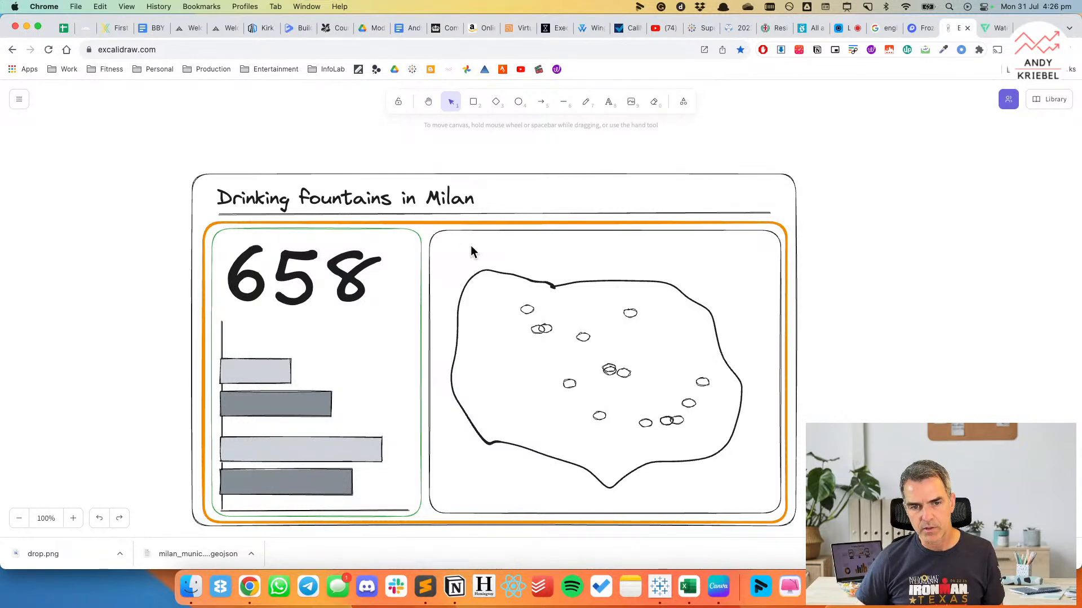
Switch to Tableau and add a tiled horizontal container between the purple divider and the footer, with a blank object inside it.
key(super+Tab)
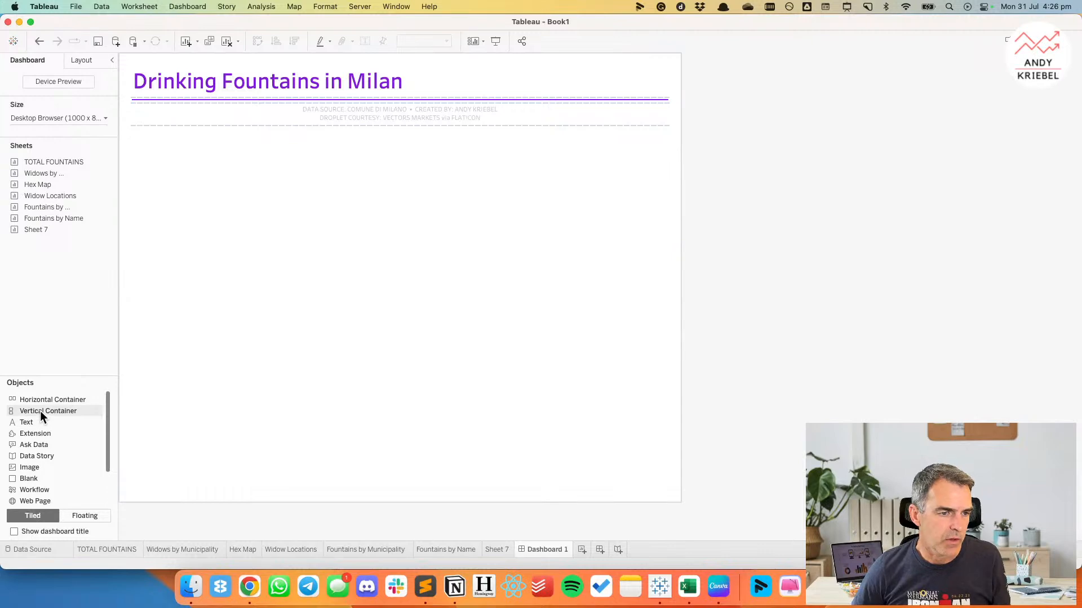
key(super+Tab)
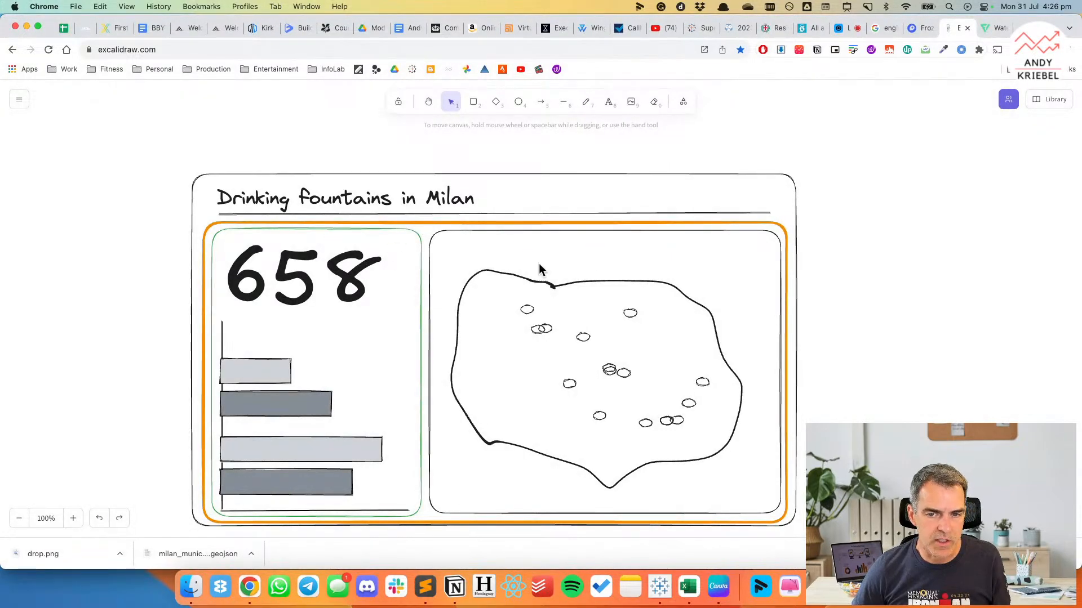
key(super+Tab)
drag(49, 391, 228, 113)
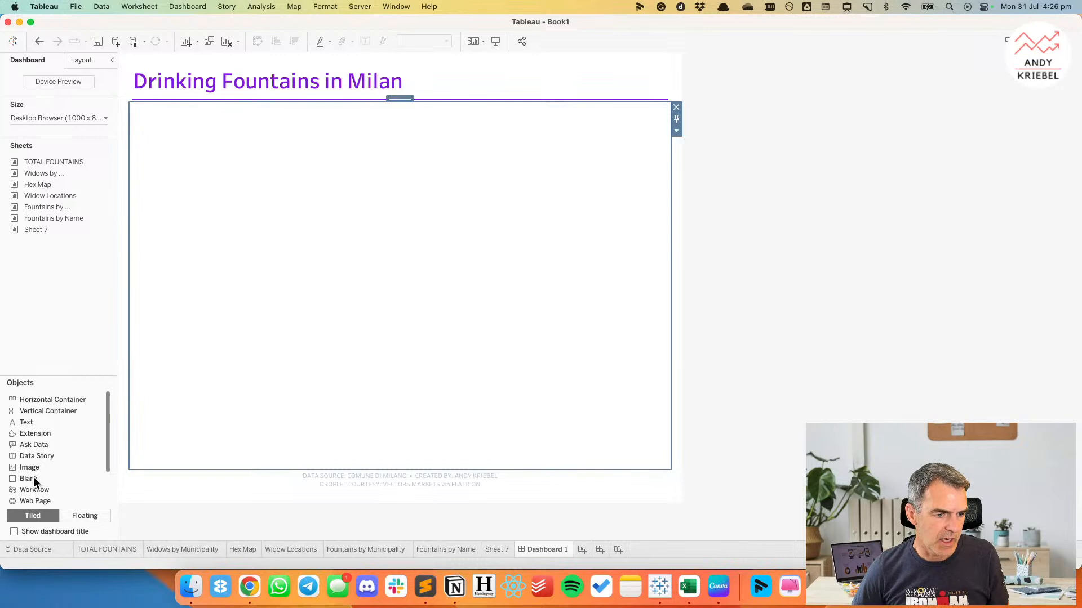
drag(23, 477, 306, 321)
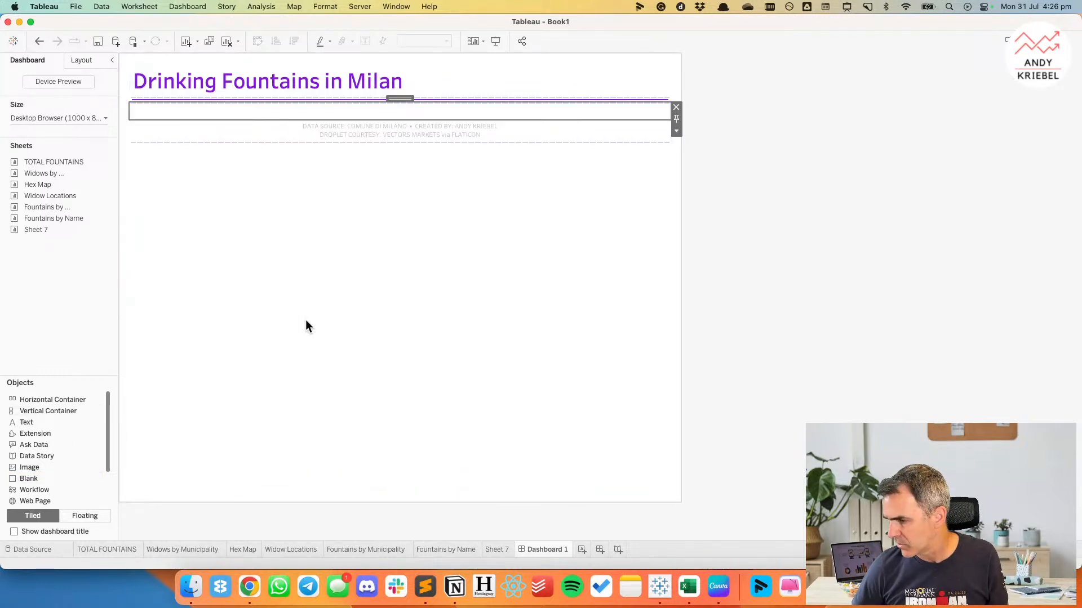
Add a vertical container to the left of the blank and stack the TOTAL FOUNTAINS and Fountains by Municipality sheets in it.
key(super+Tab)
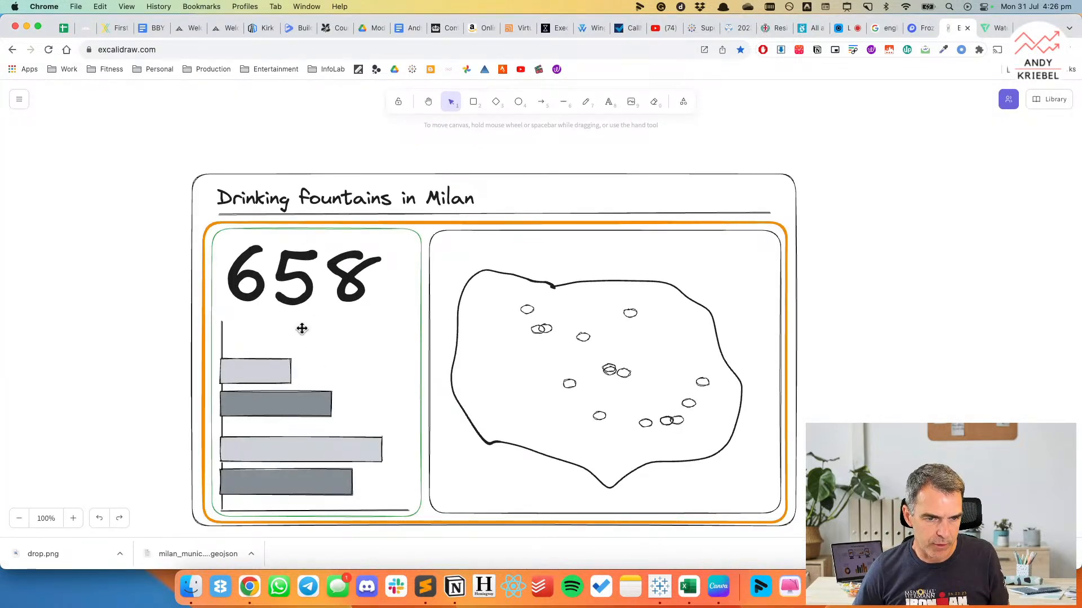
key(super+Tab)
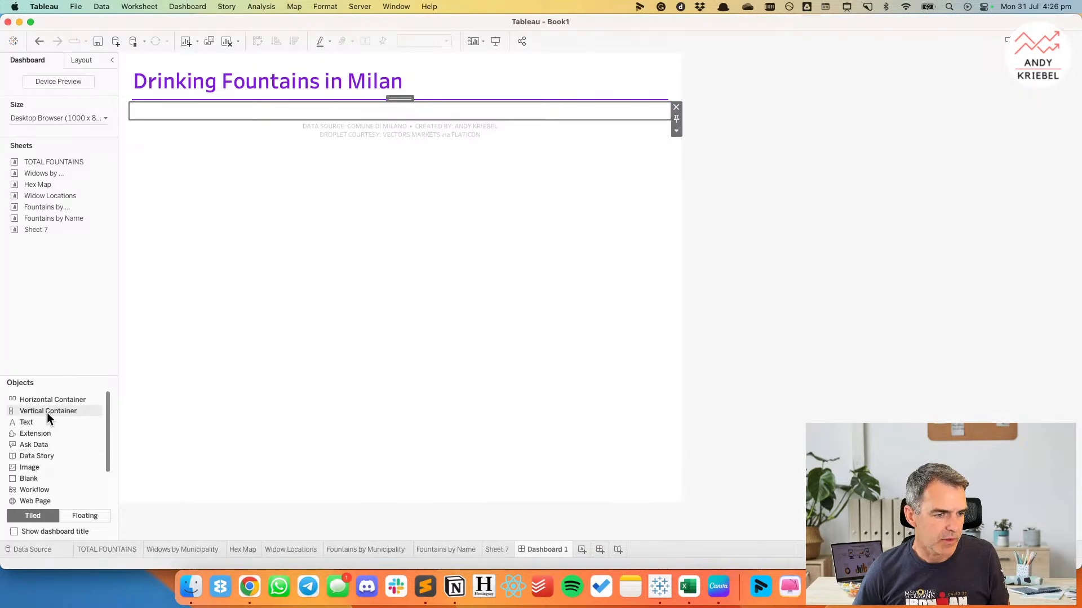
drag(46, 412, 167, 113)
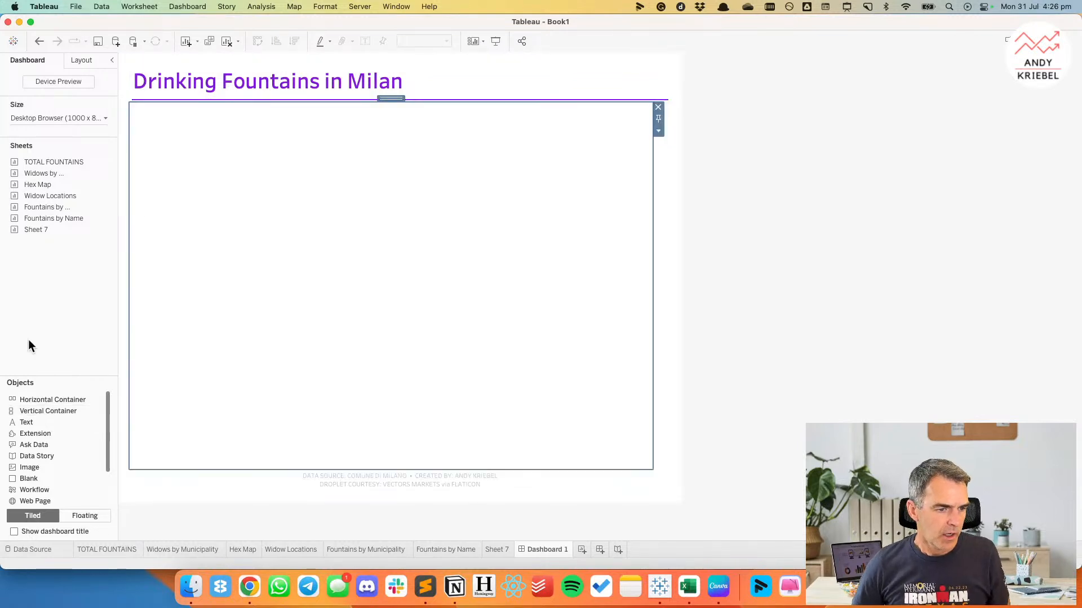
drag(45, 162, 182, 180)
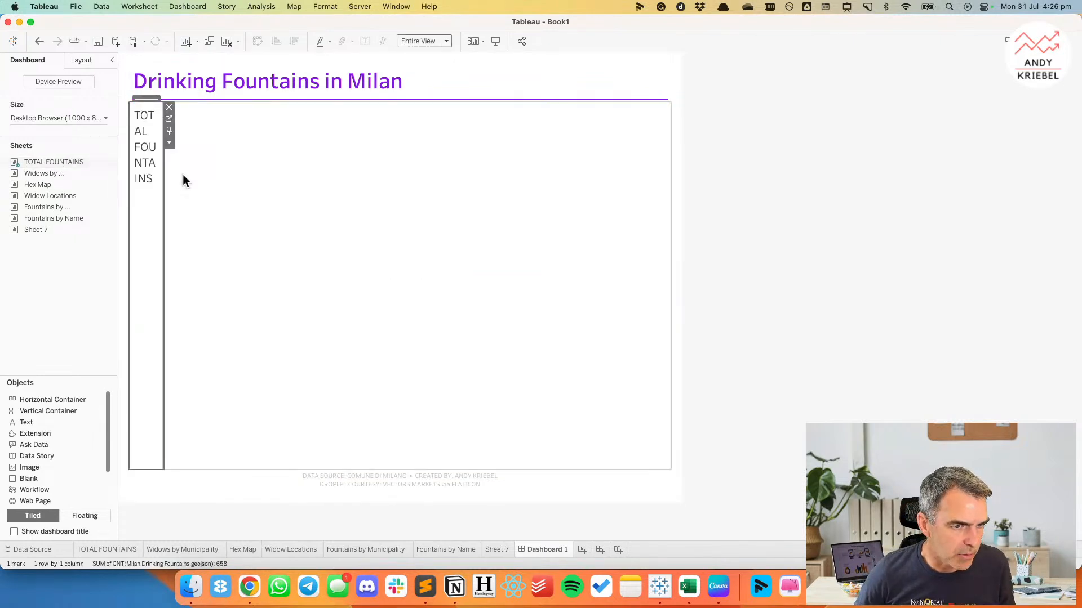
drag(110, 209, 147, 418)
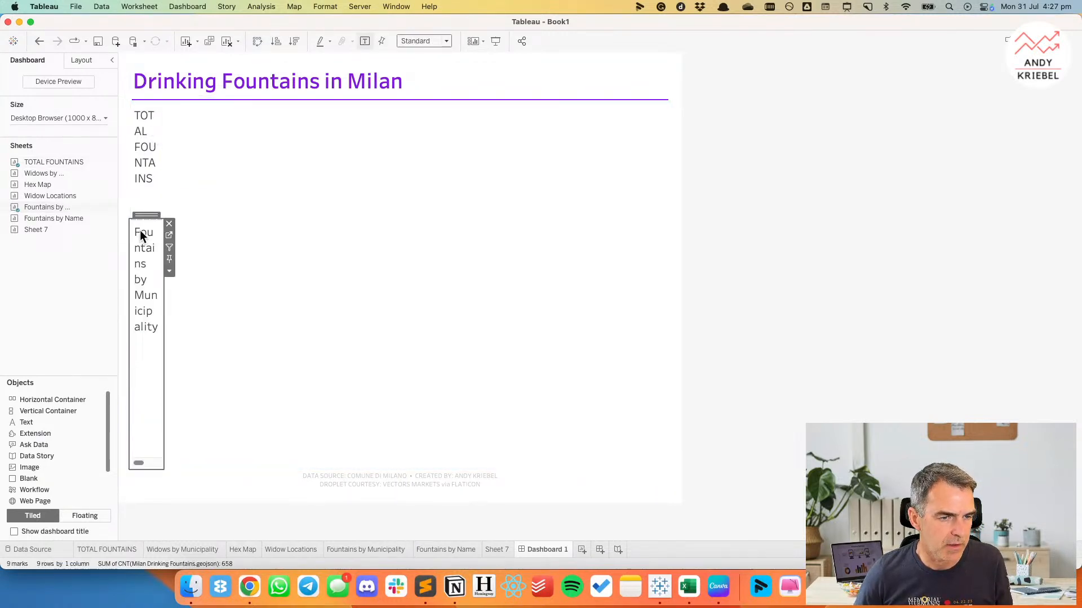
Set the width of the vertical container holding the two sheets to 300 pixels.
right_click(147, 120)
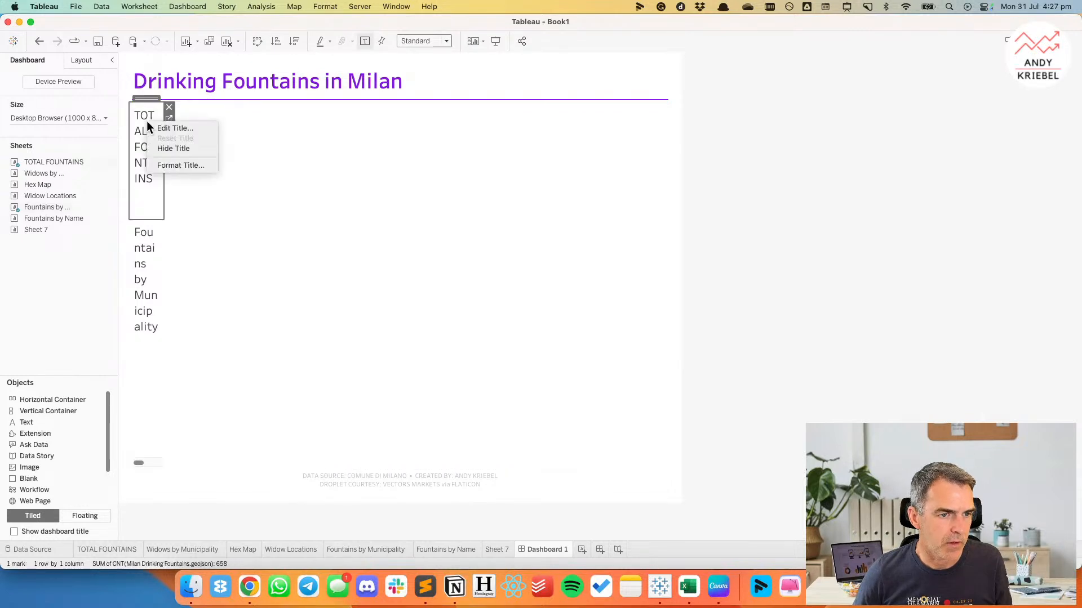
click(148, 118)
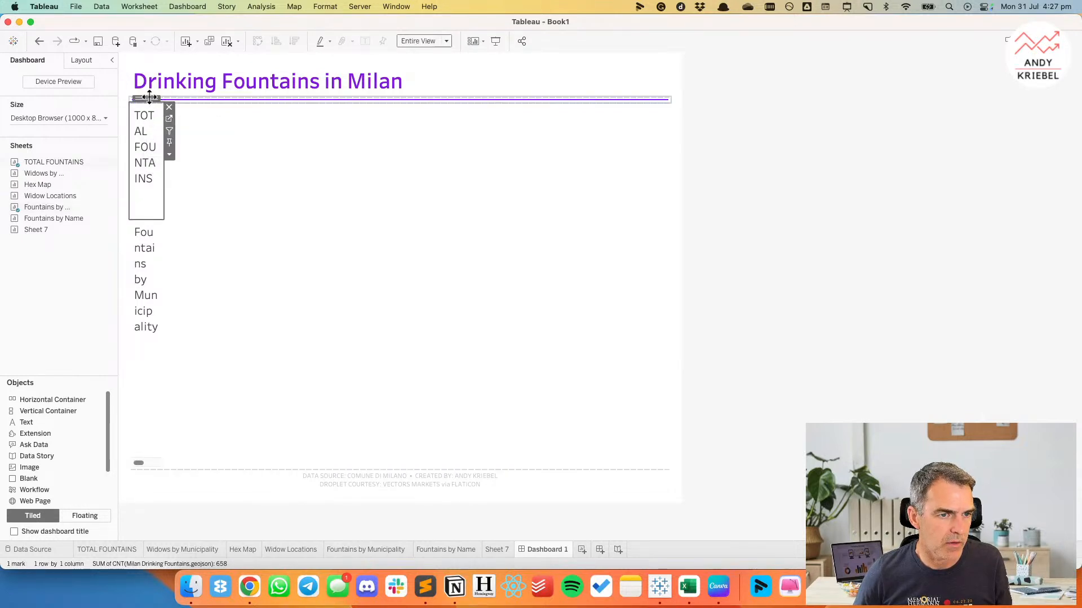
double_click(147, 98)
double_click(147, 98)
click(169, 130)
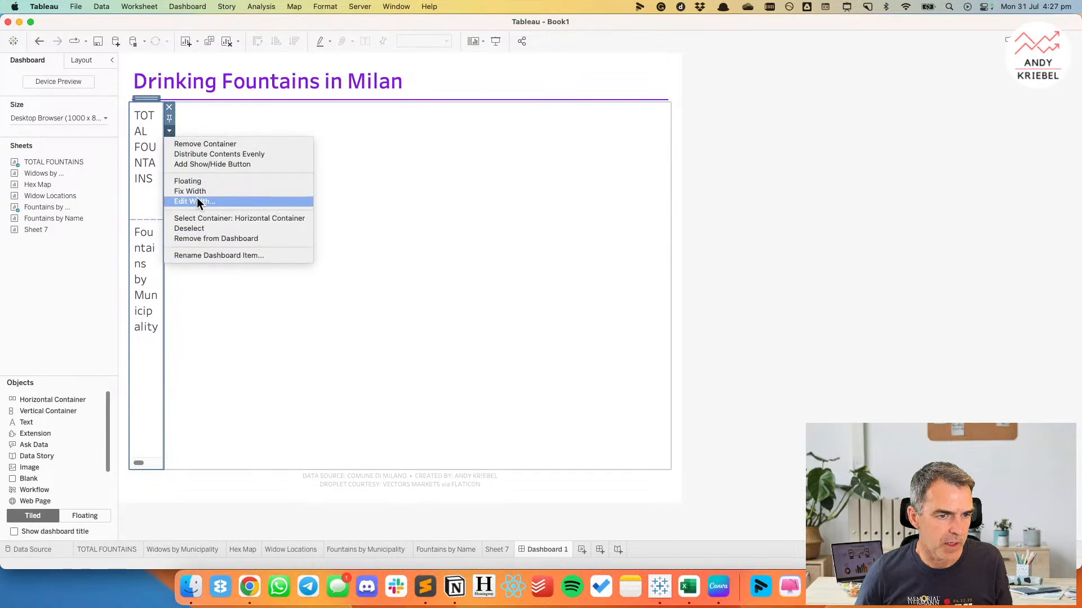
click(198, 201)
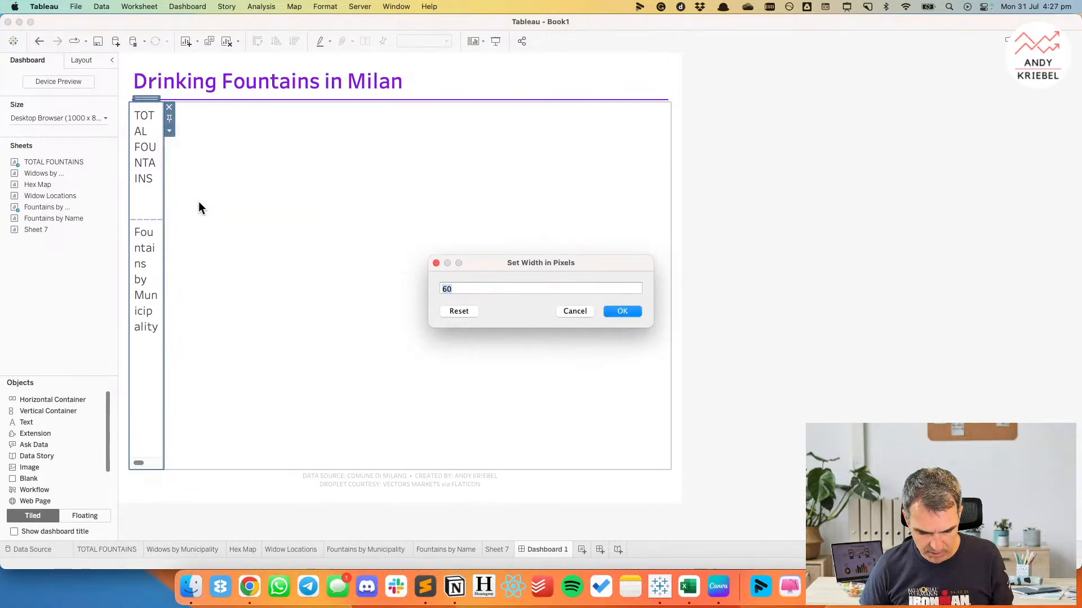
text(300)
key(Return)
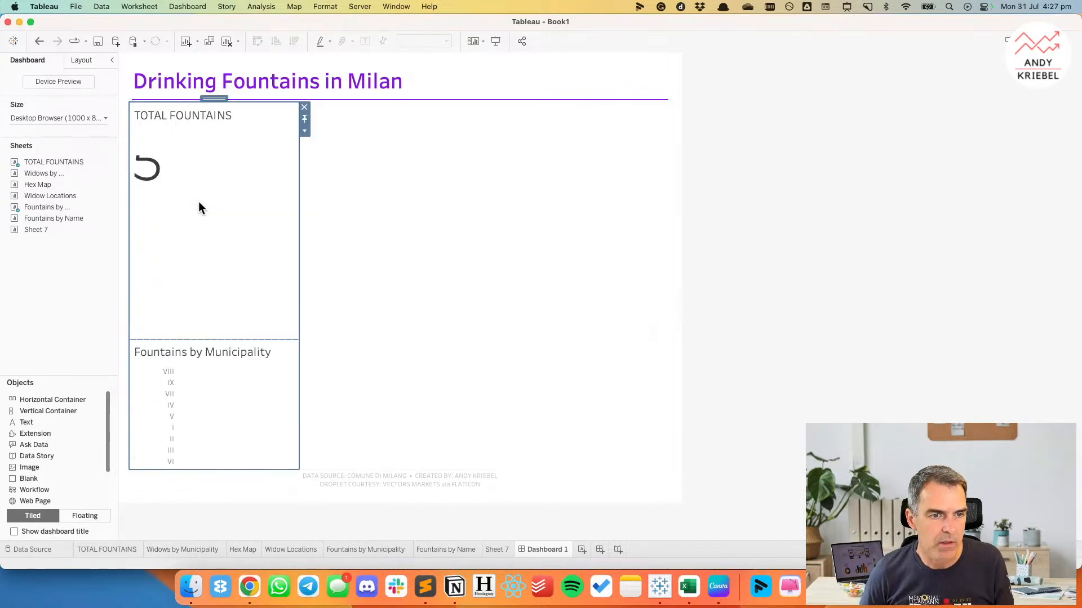
Hide the TOTAL FOUNTAINS sheet's title and set the sheet's height to 200 pixels.
click(260, 113)
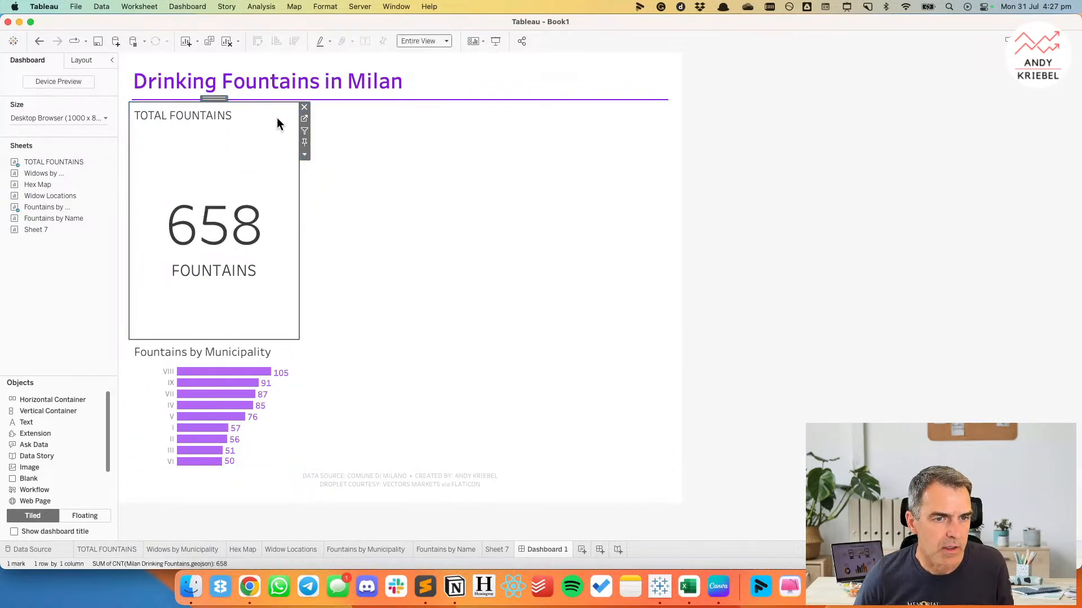
right_click(237, 115)
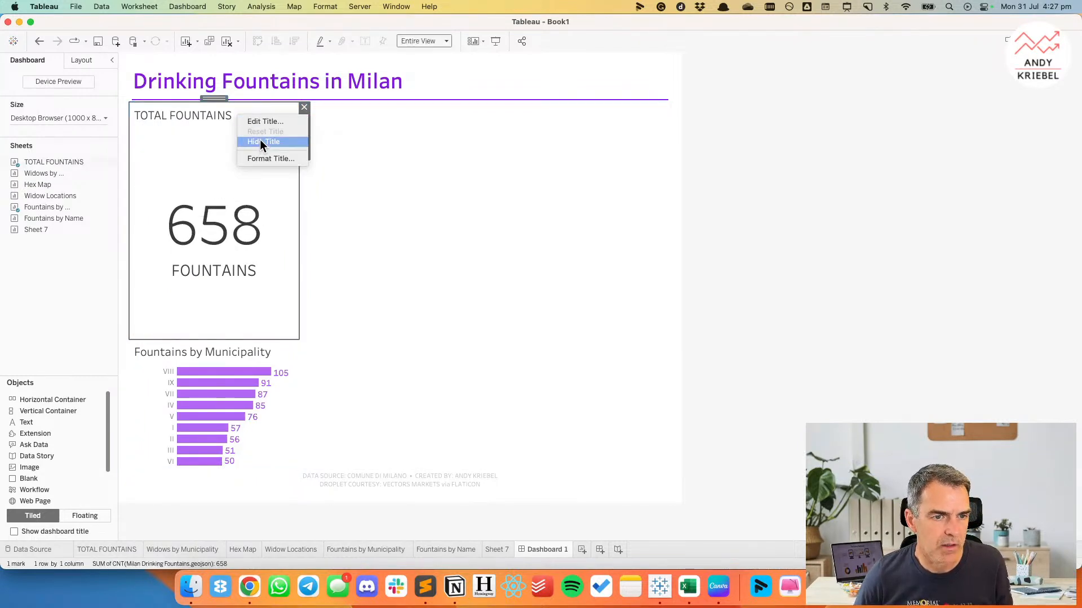
click(260, 140)
click(305, 154)
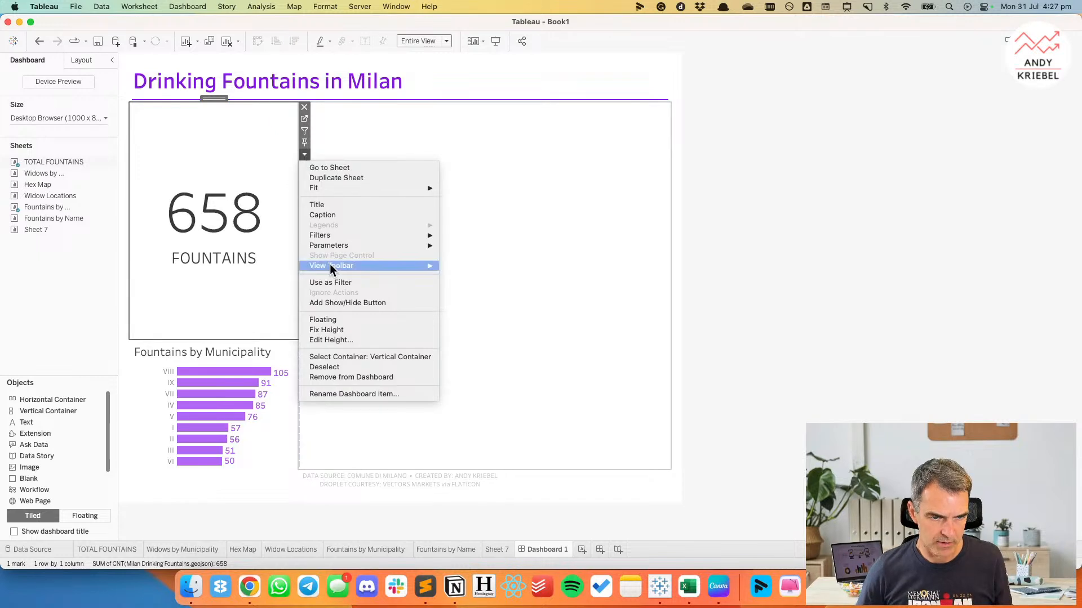
click(335, 339)
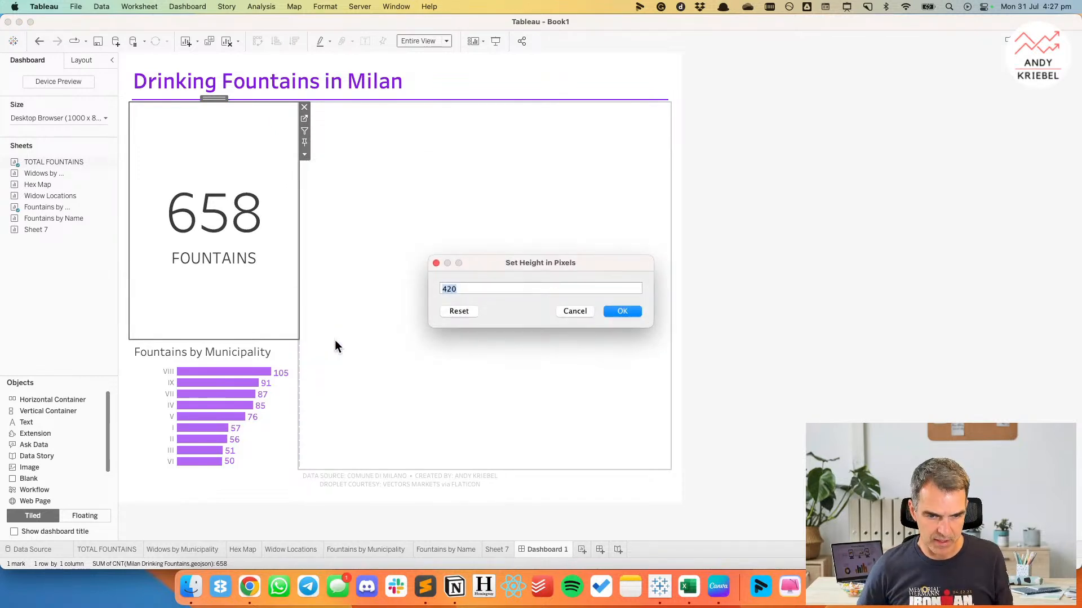
text(200)
key(Return)
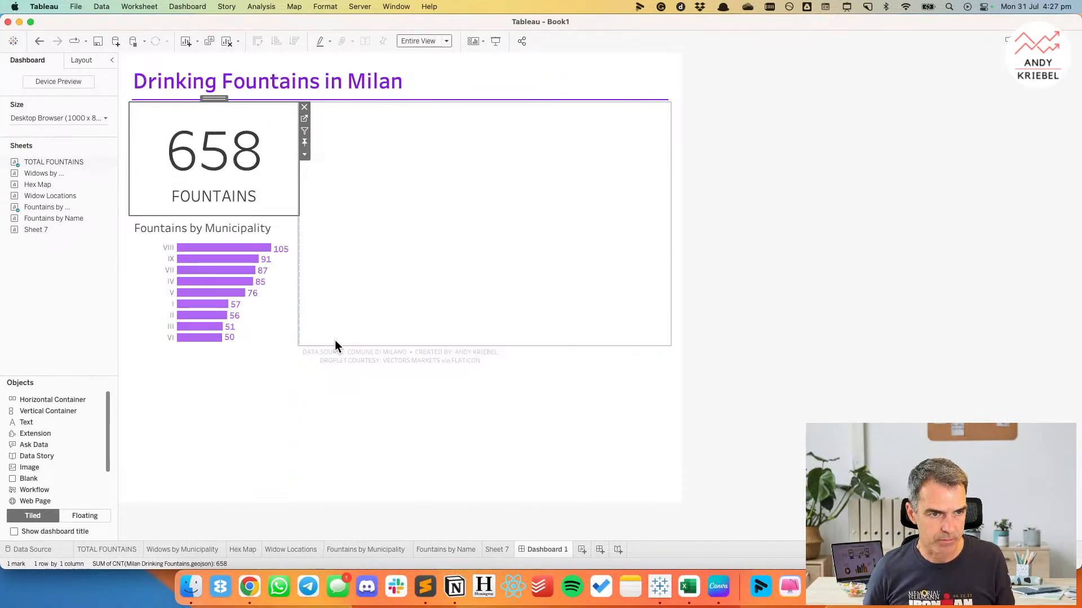
Fit the Fountains by Municipality bar chart to Entire View.
click(275, 219)
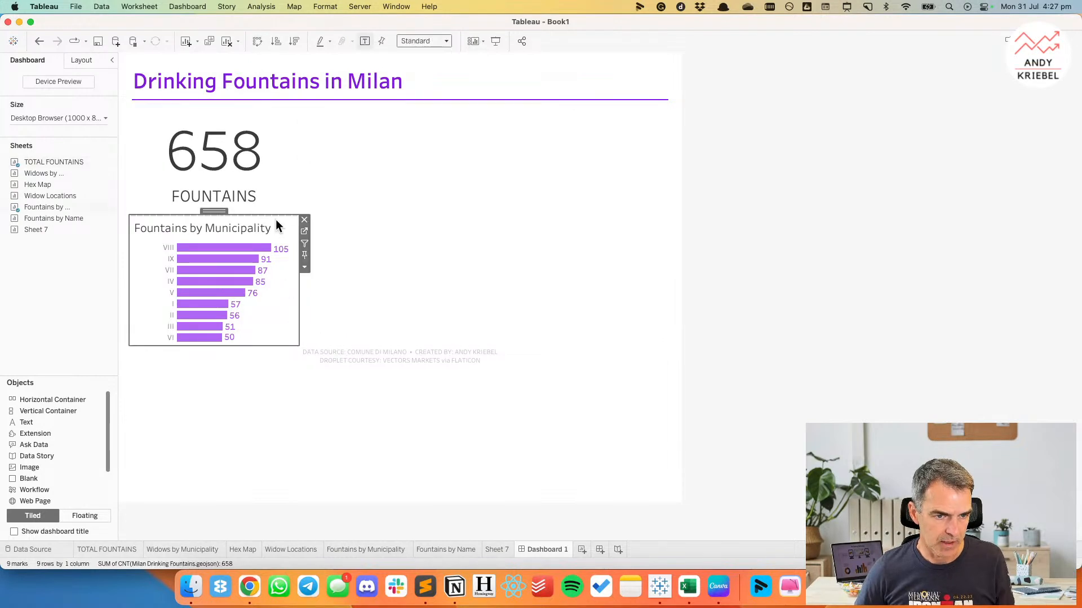
click(405, 40)
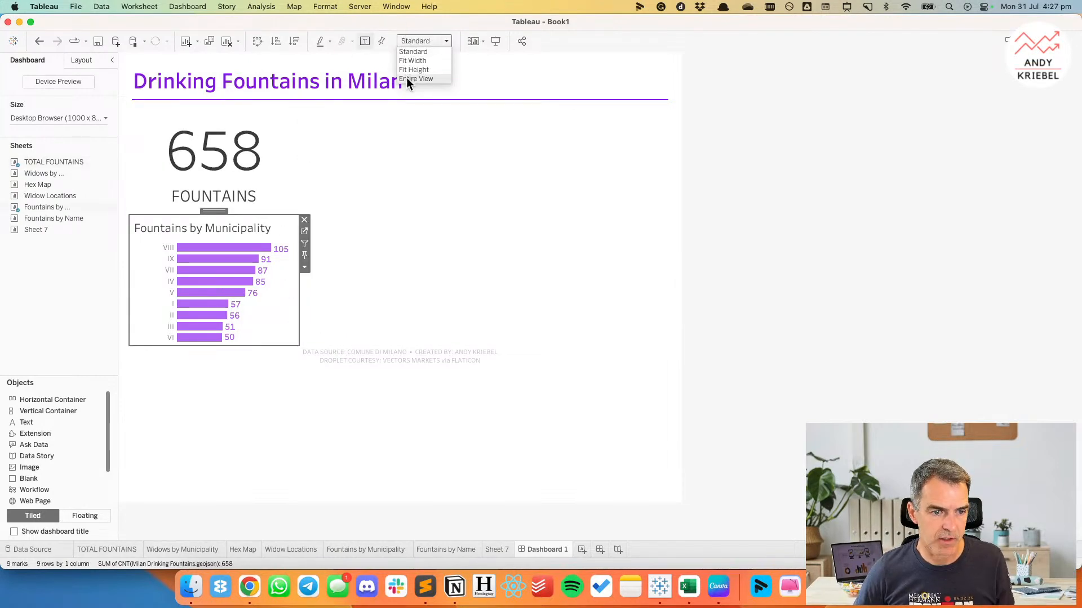
click(407, 78)
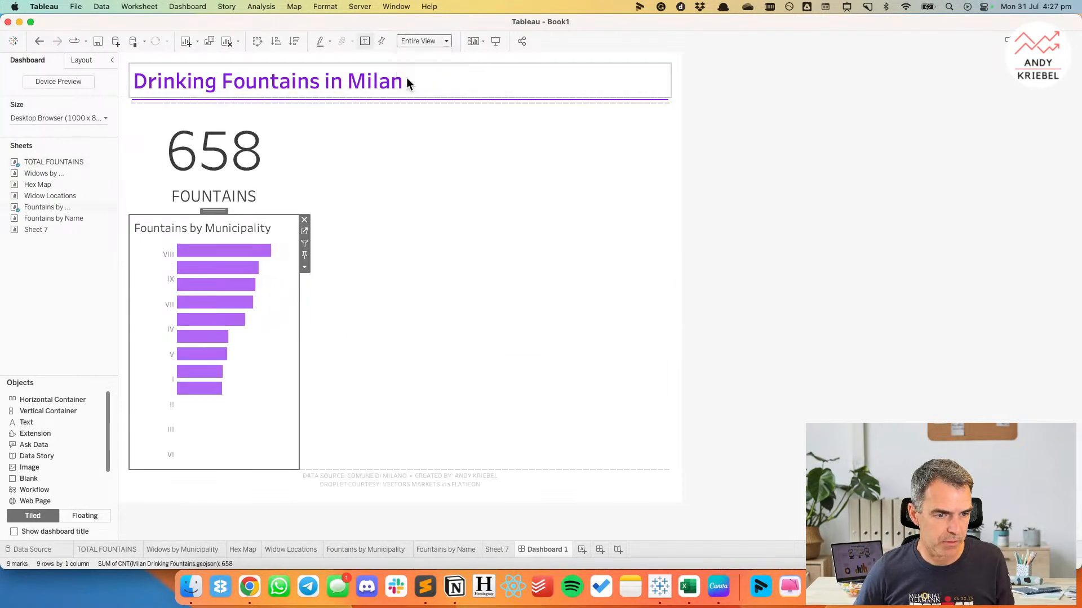
click(61, 284)
Unlink the footer text's outer padding sides and set its top outer padding to 10.
click(576, 483)
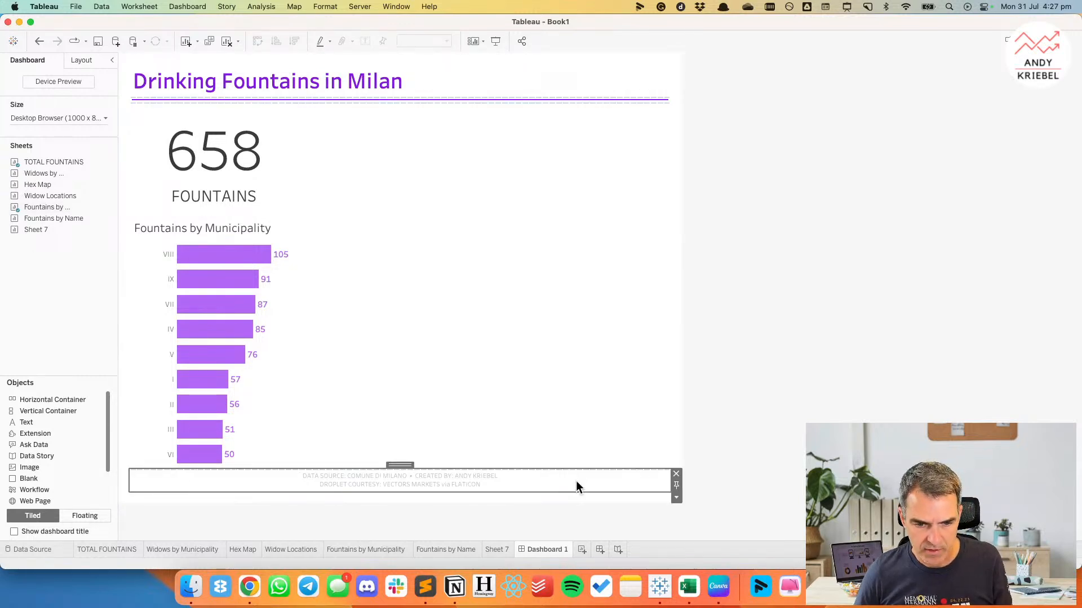
click(81, 60)
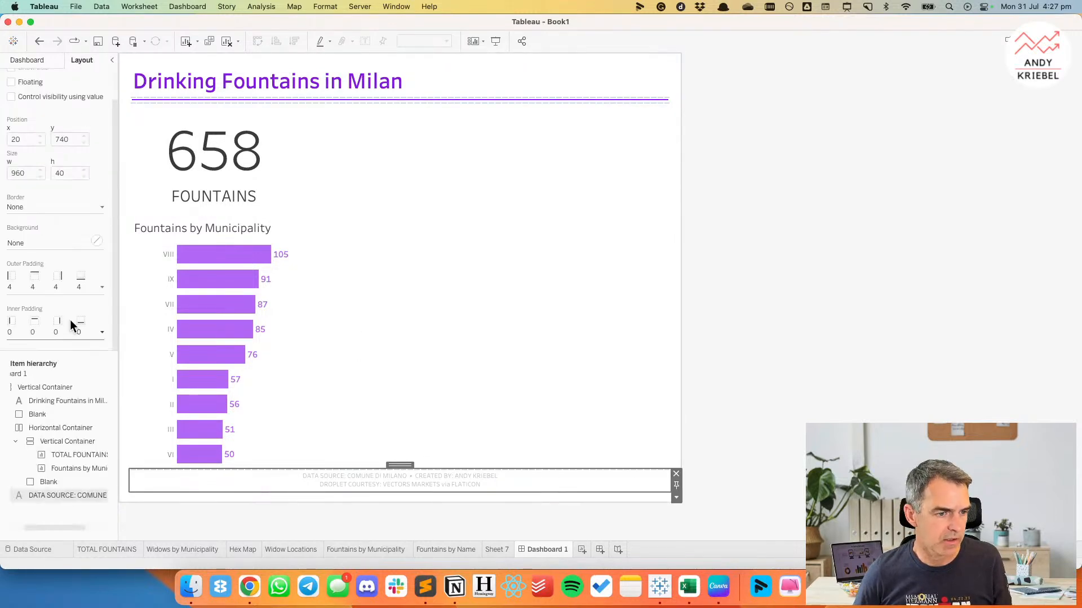
click(39, 288)
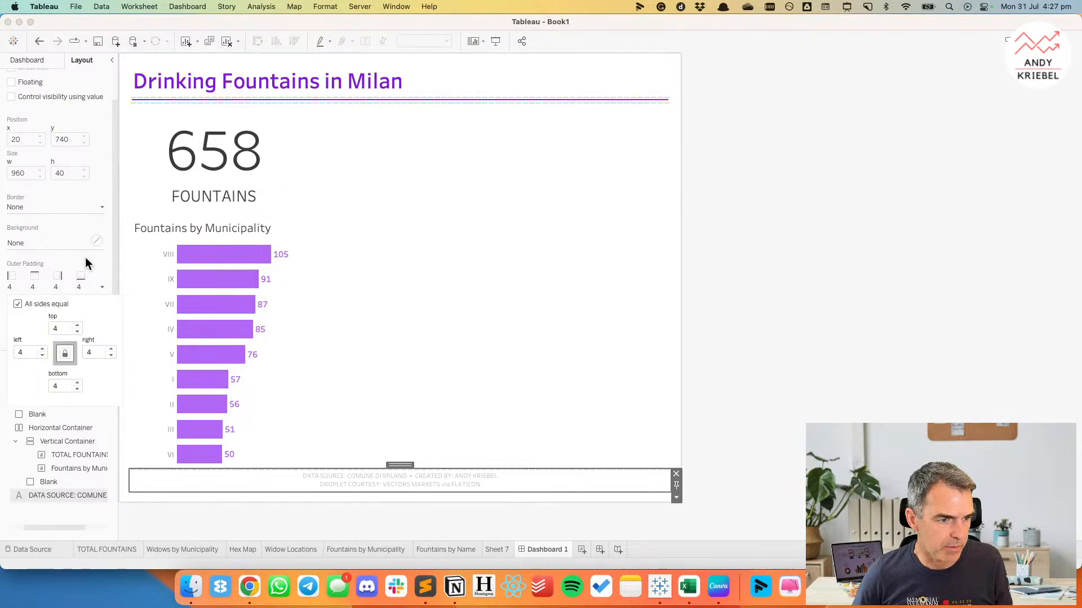
click(17, 304)
drag(68, 330, 52, 328)
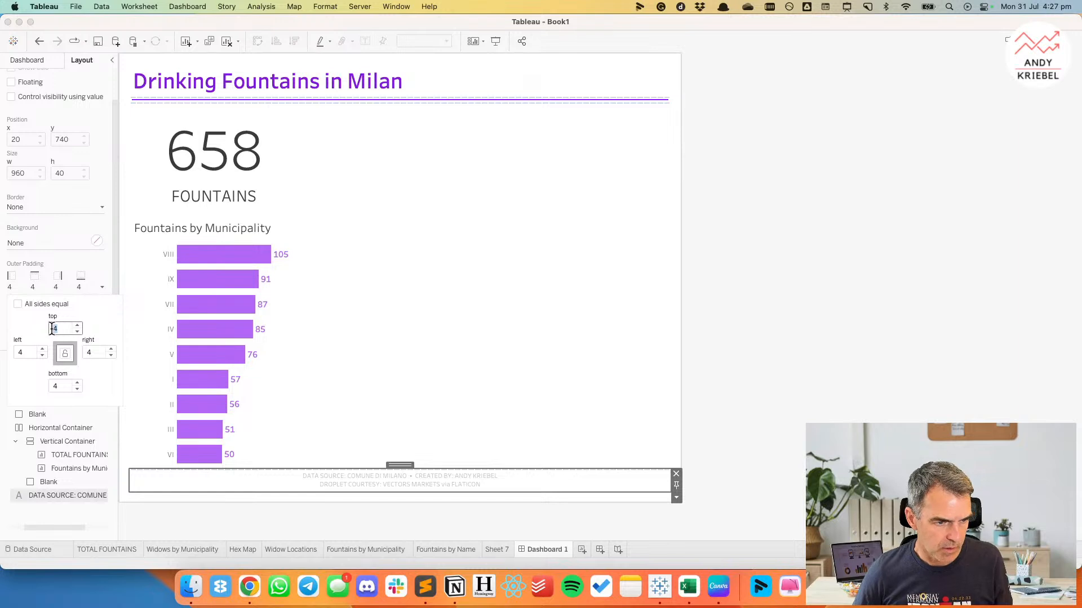
text(10)
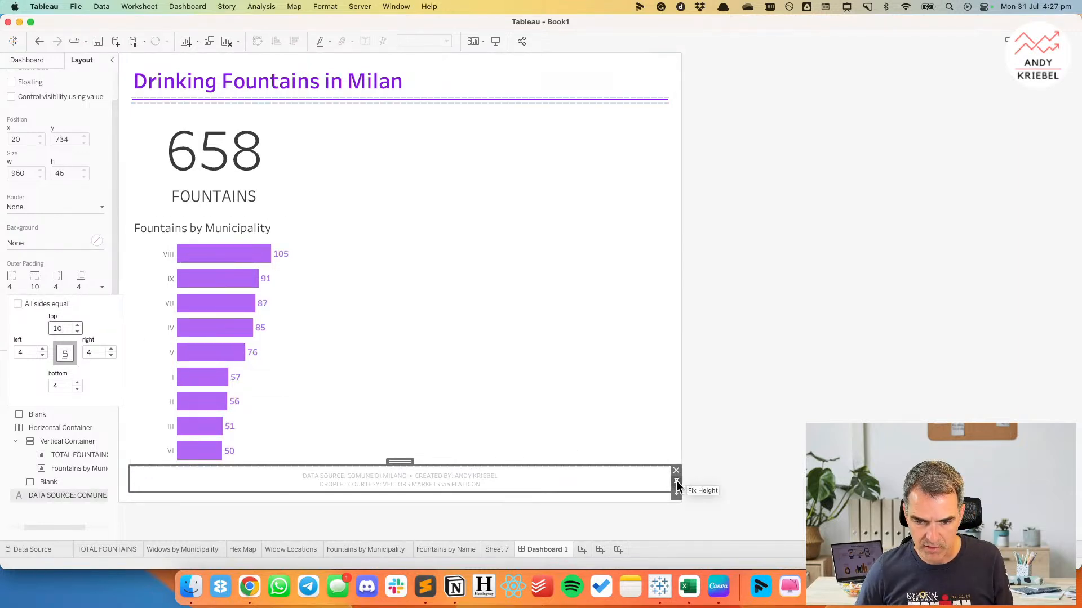
click(782, 387)
Select the blank object beside the bar chart and return to the dashboard's sheet and object lists.
click(383, 86)
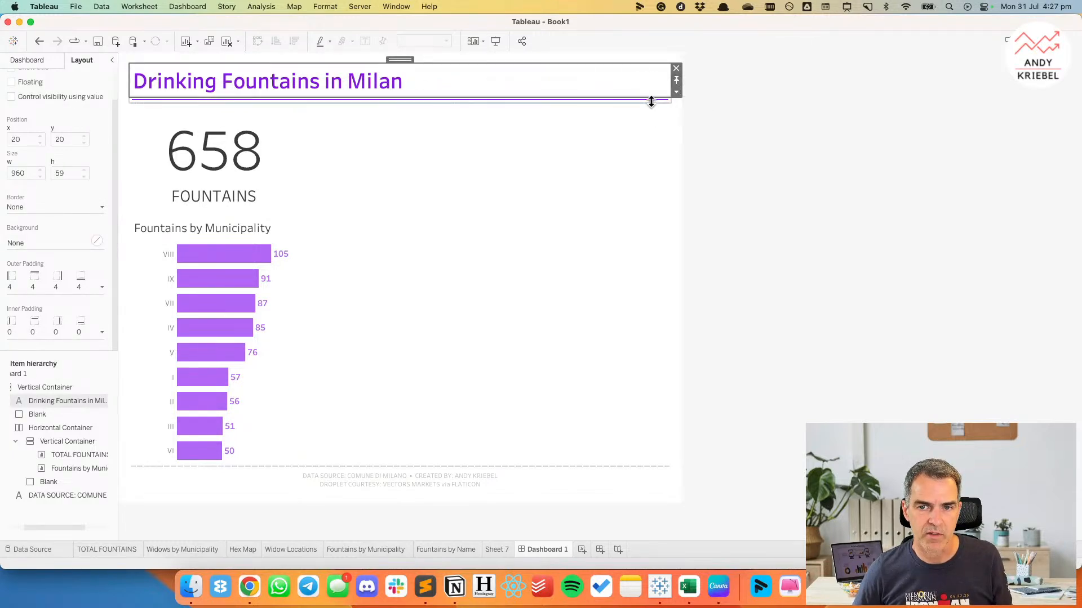
click(782, 152)
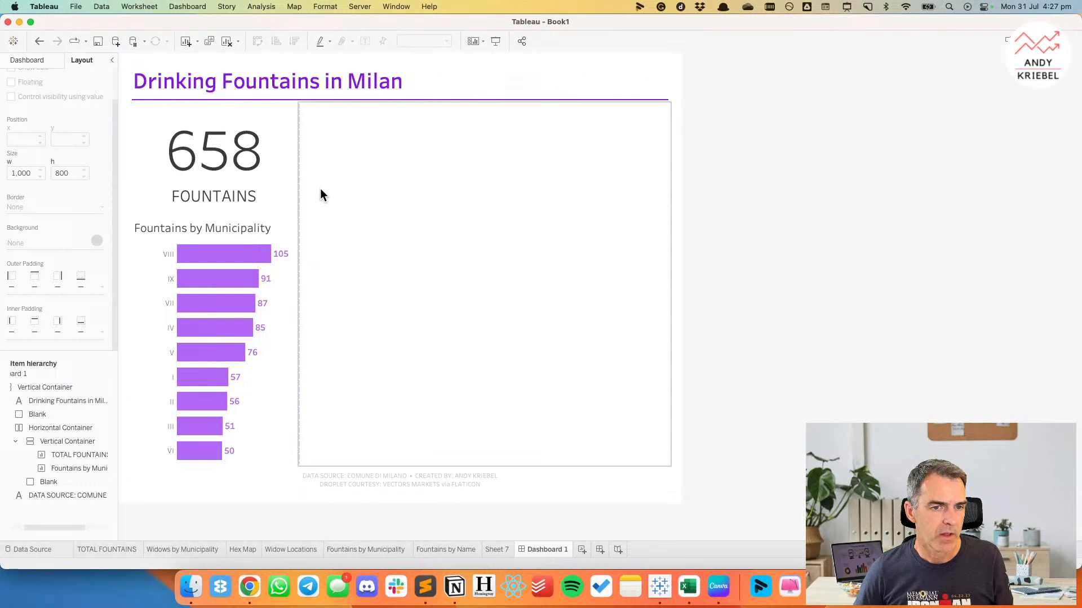
click(344, 176)
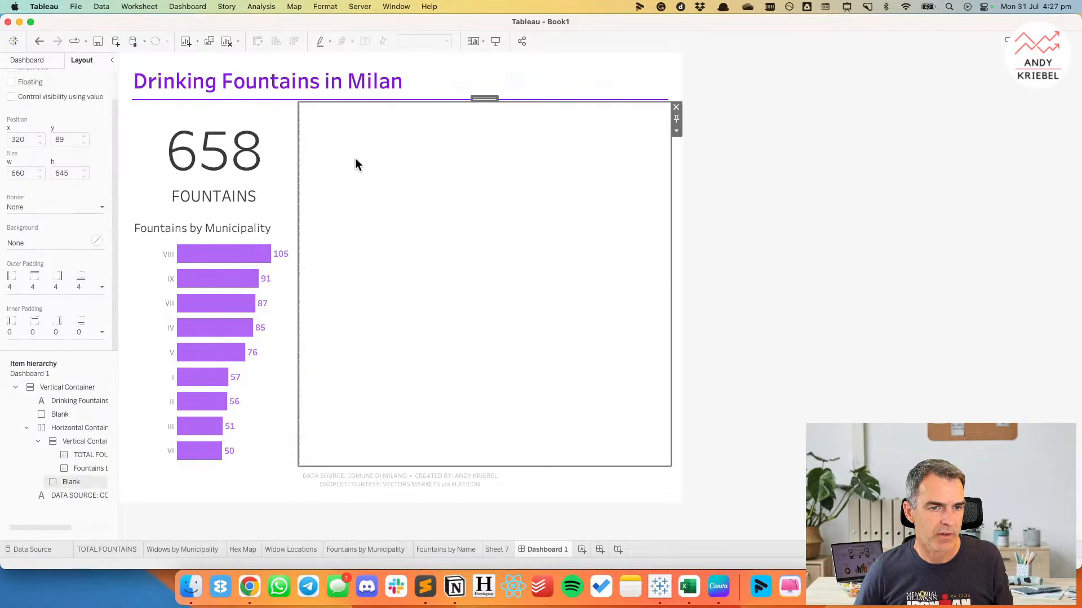
click(28, 61)
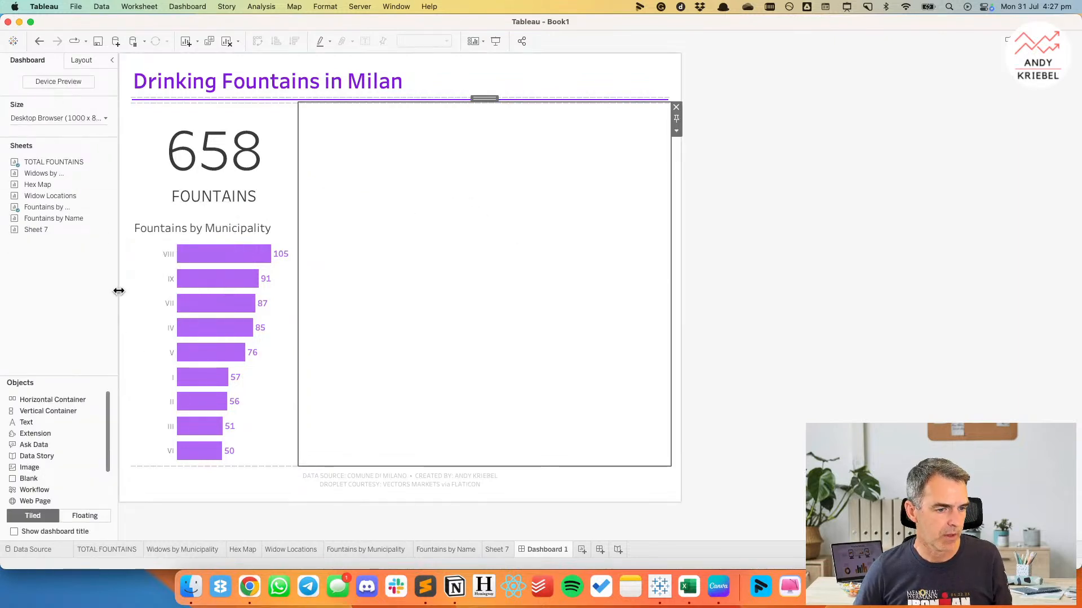
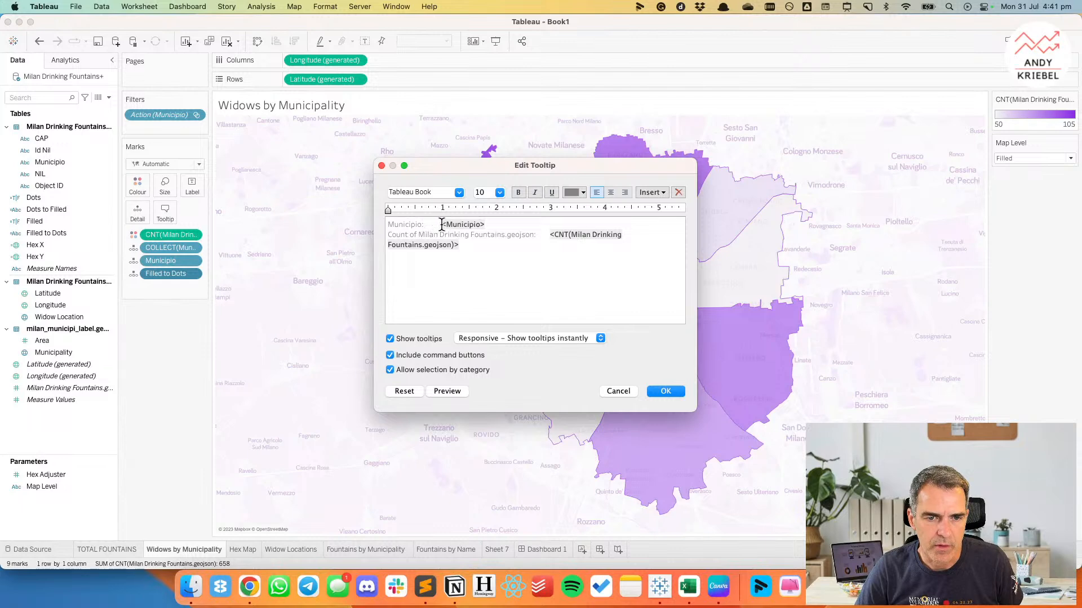
Replace the colon and wide gap after the Municipio label in the tooltip with a single space before the field.
drag(435, 224, 423, 225)
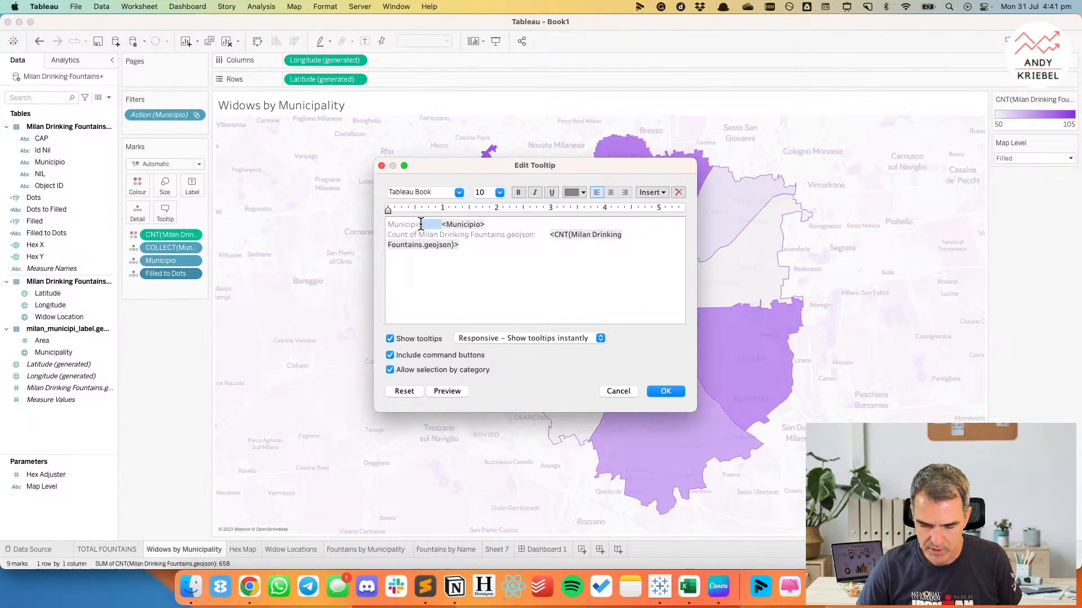
key(BackSpace)
key(End)
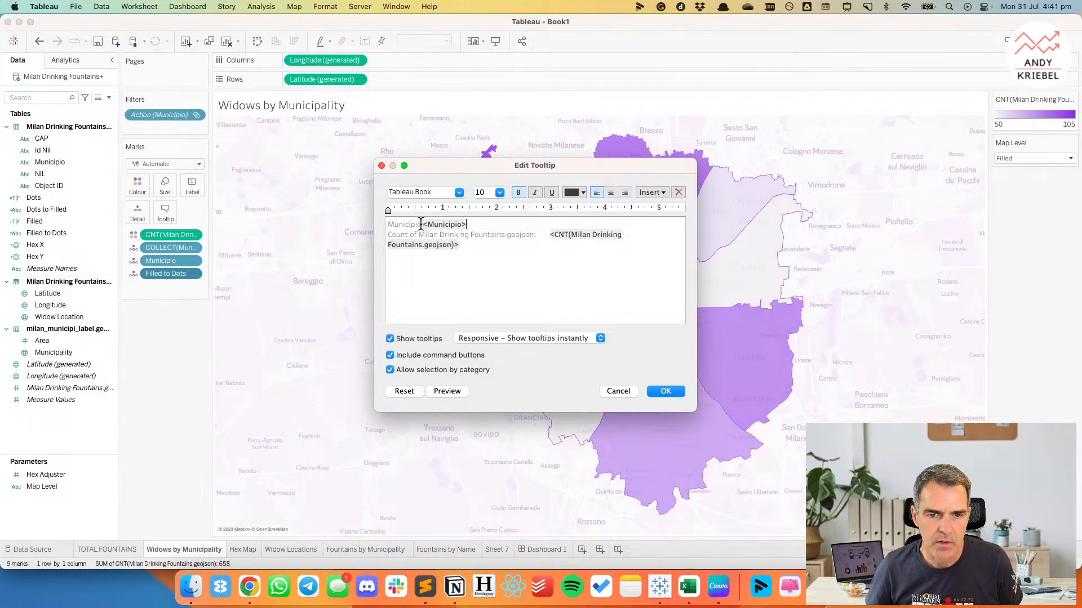
Remove the count field's label from the tooltip and add a new line reading FOUNTAINS below the count.
shift+click(549, 235)
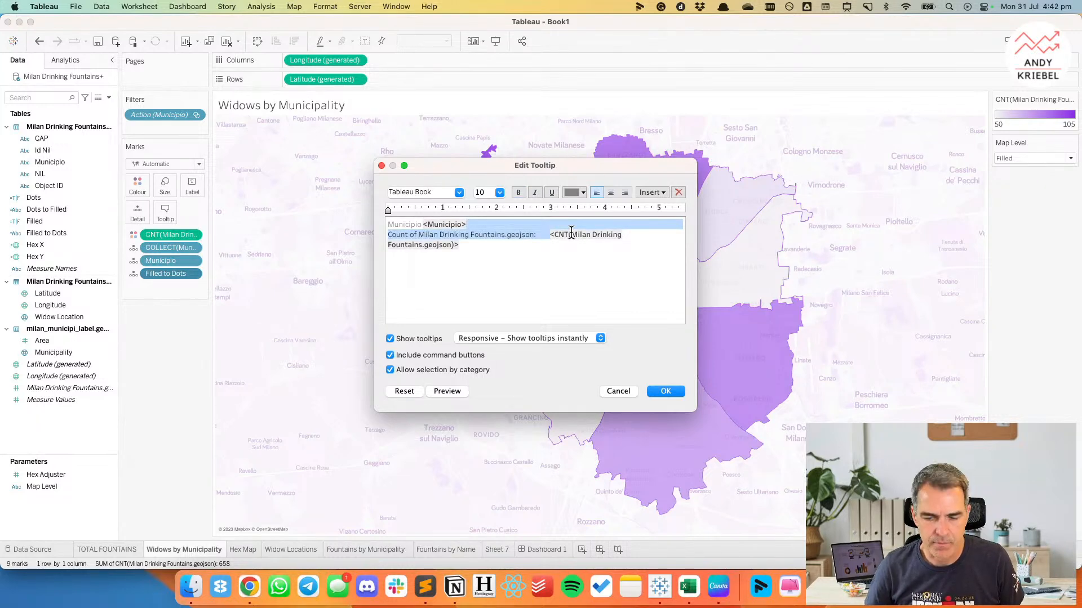
key(BackSpace)
key(Return)
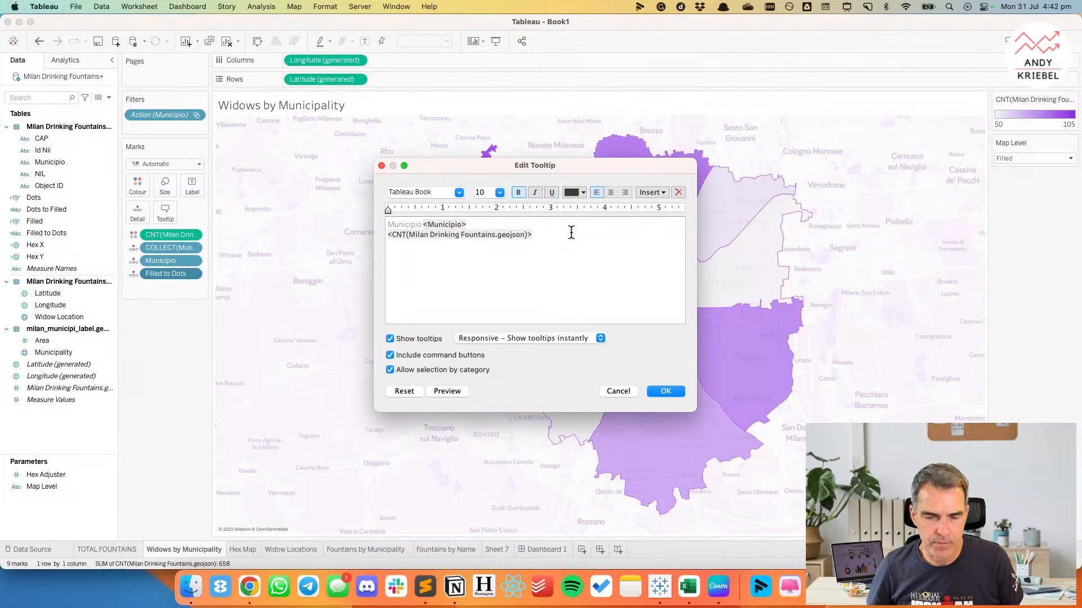
text(FONTA)
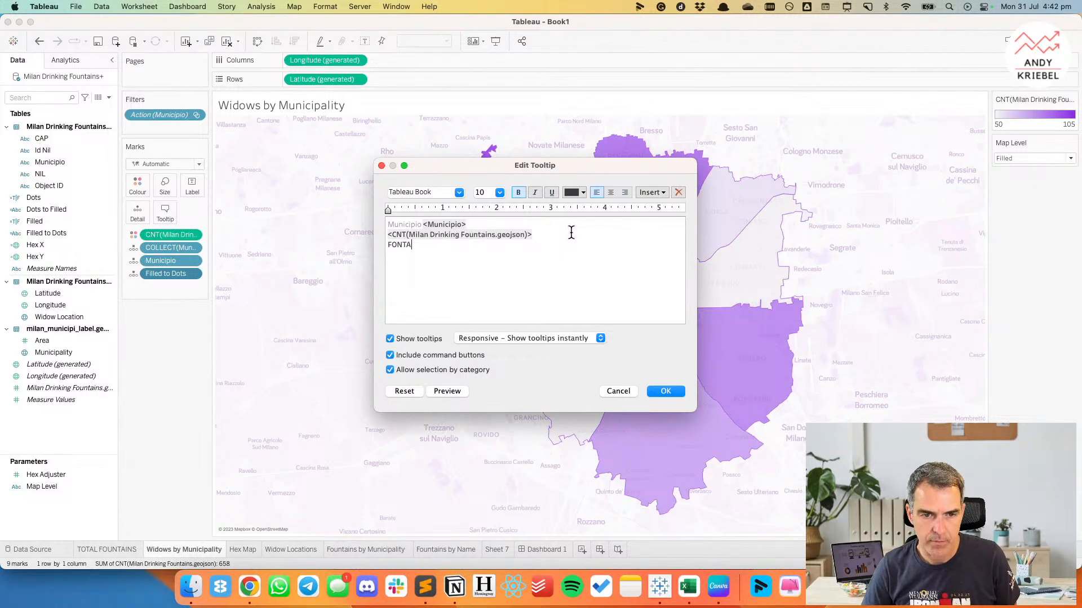
text(UNTAINS)
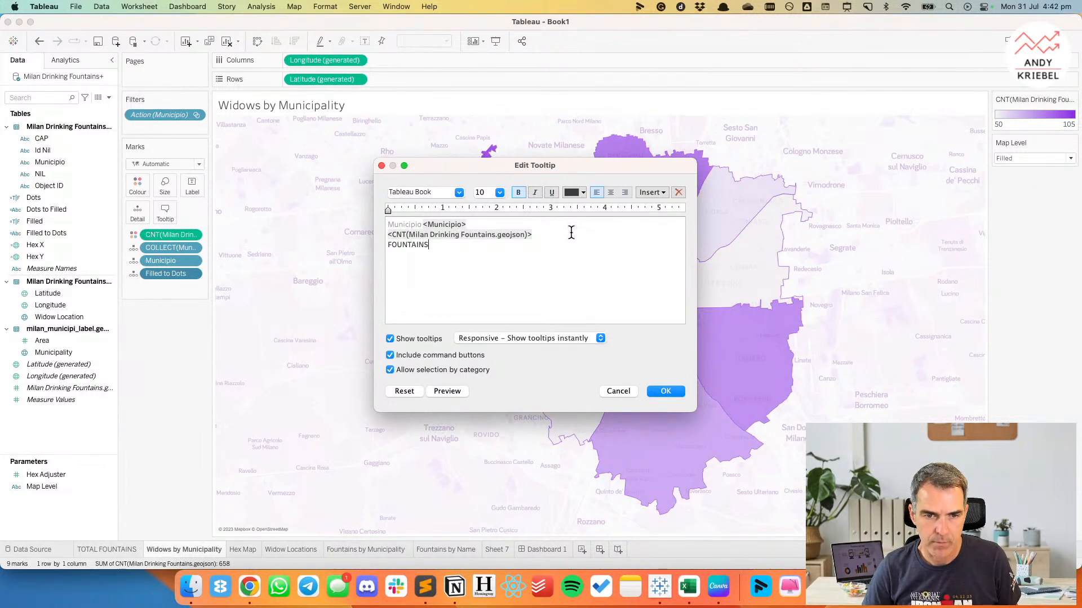
Set the fountain count field in the tooltip to font size 24.
double_click(428, 235)
click(500, 192)
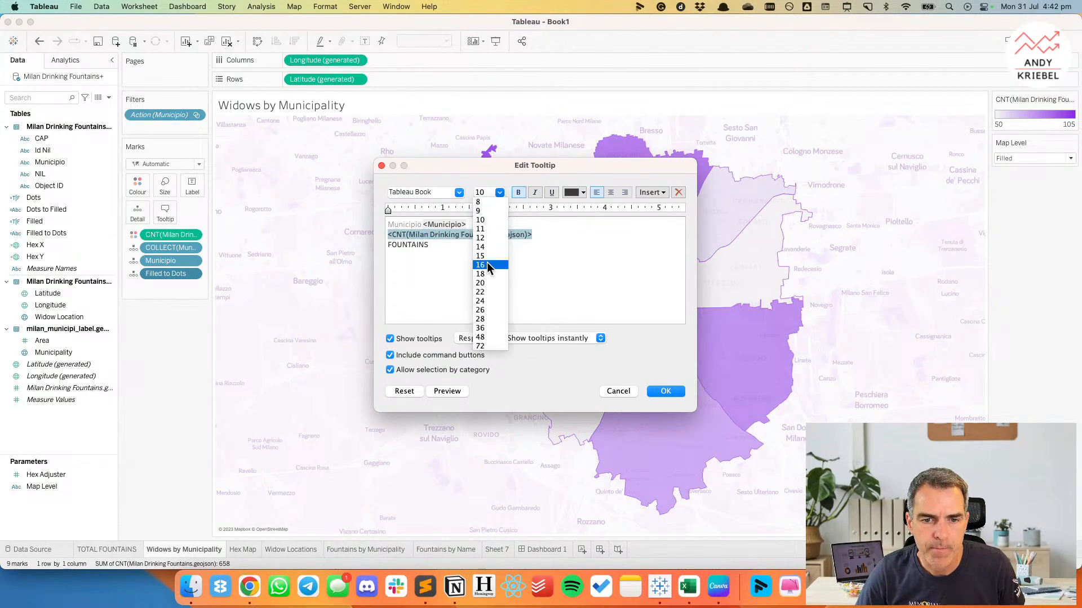
click(485, 301)
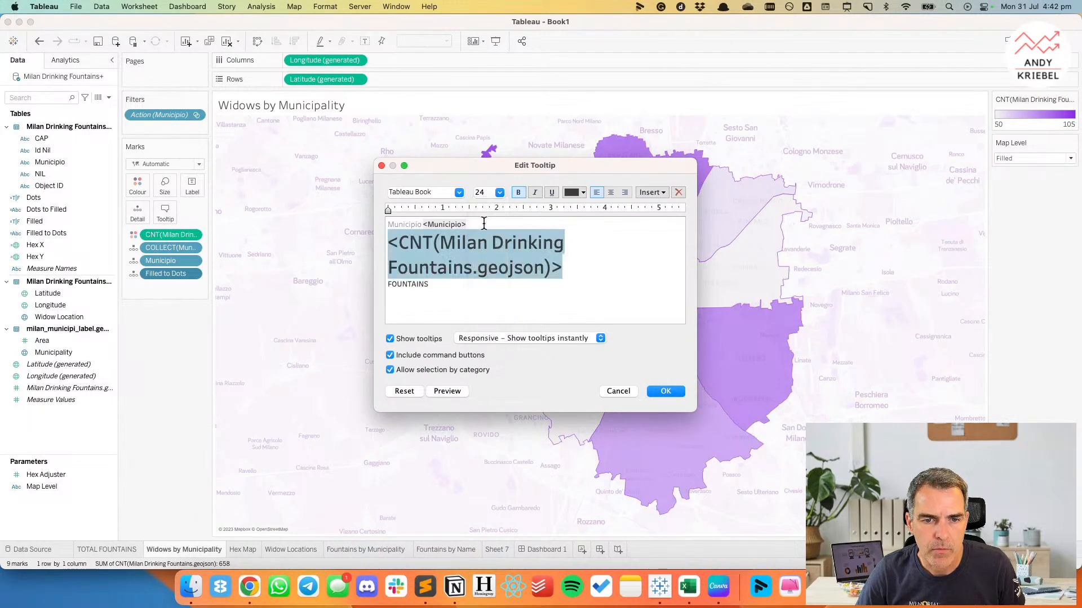
Insert a blank line beneath the tooltip's Municipio line and give that line a uniform dark text colour.
key(Left)
drag(484, 224, 388, 224)
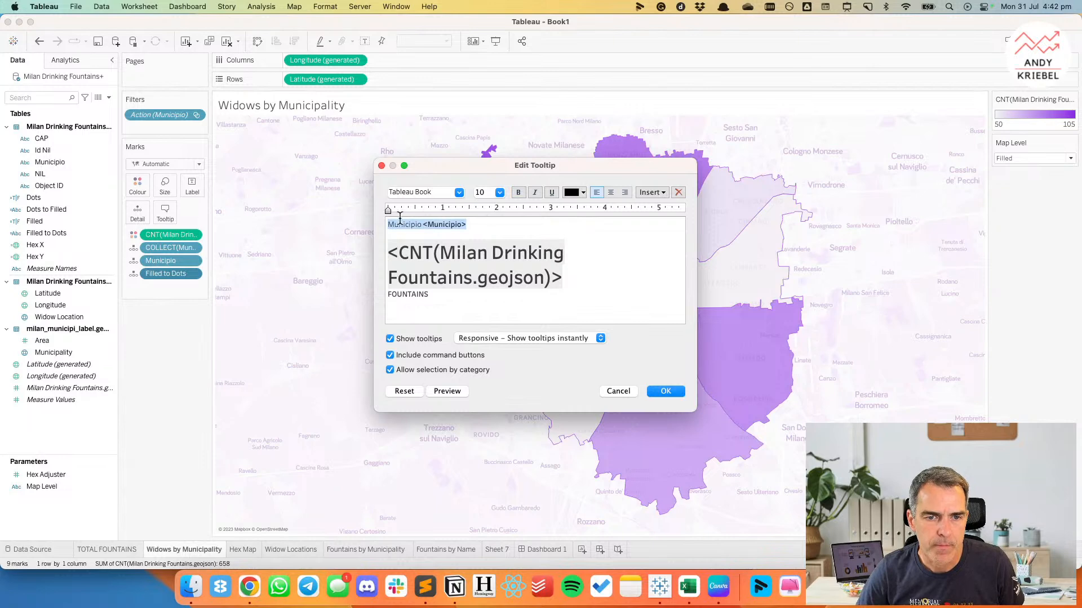
click(496, 192)
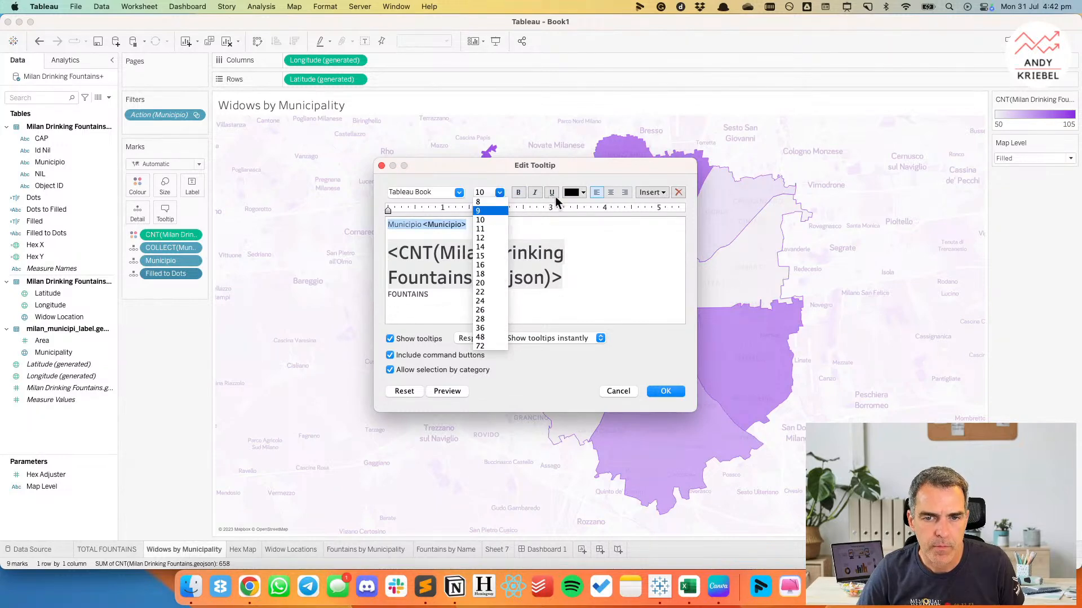
click(574, 192)
click(573, 214)
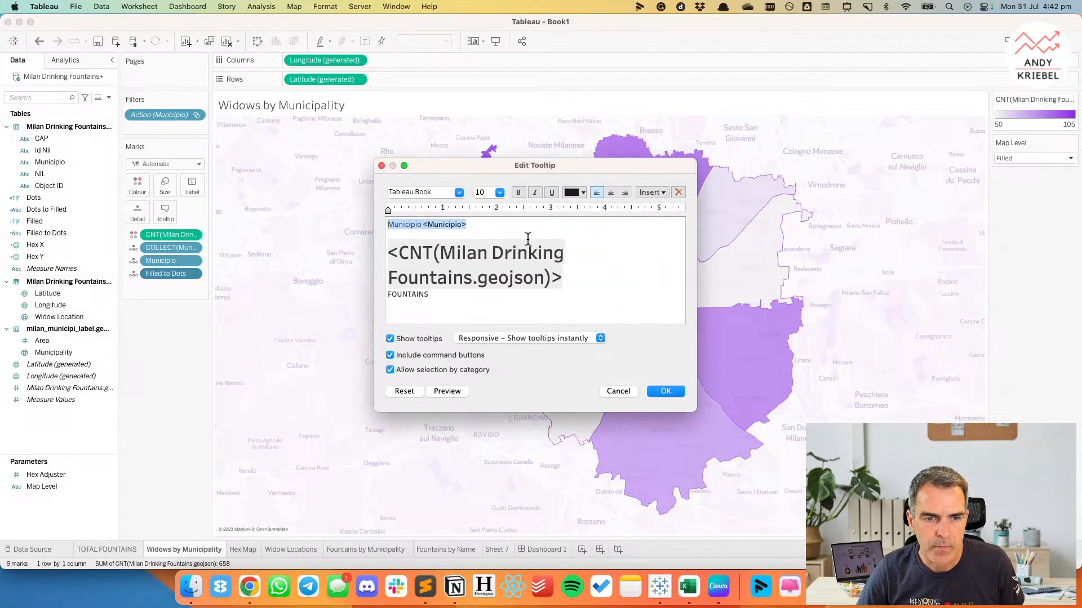
Replace the Municipio label in the tooltip with the uppercase text MUNICIPO.
double_click(404, 224)
text(N)
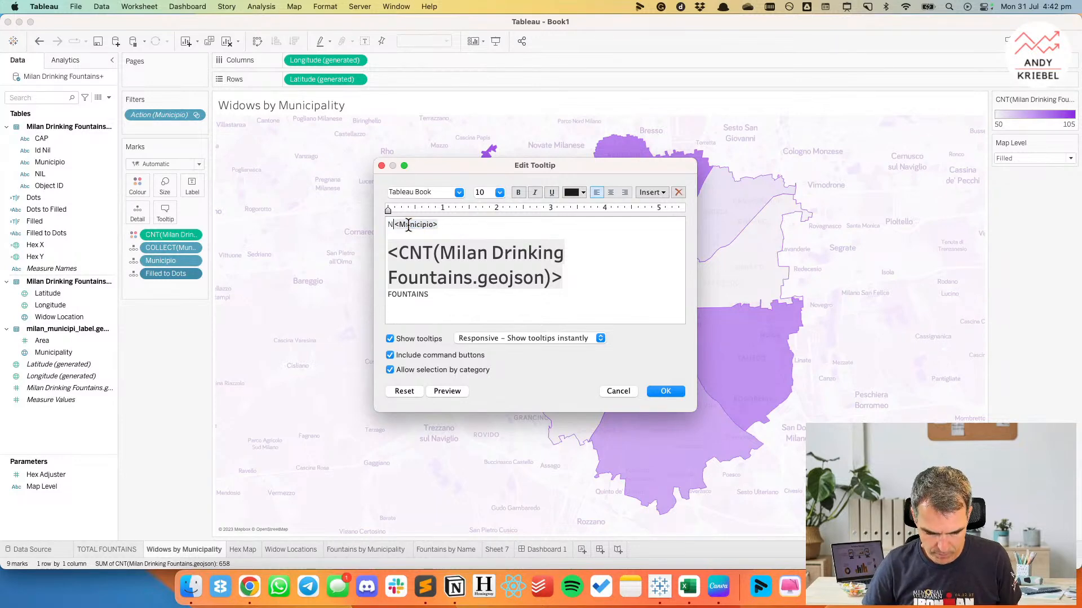
key(BackSpace)
text(MUNIC)
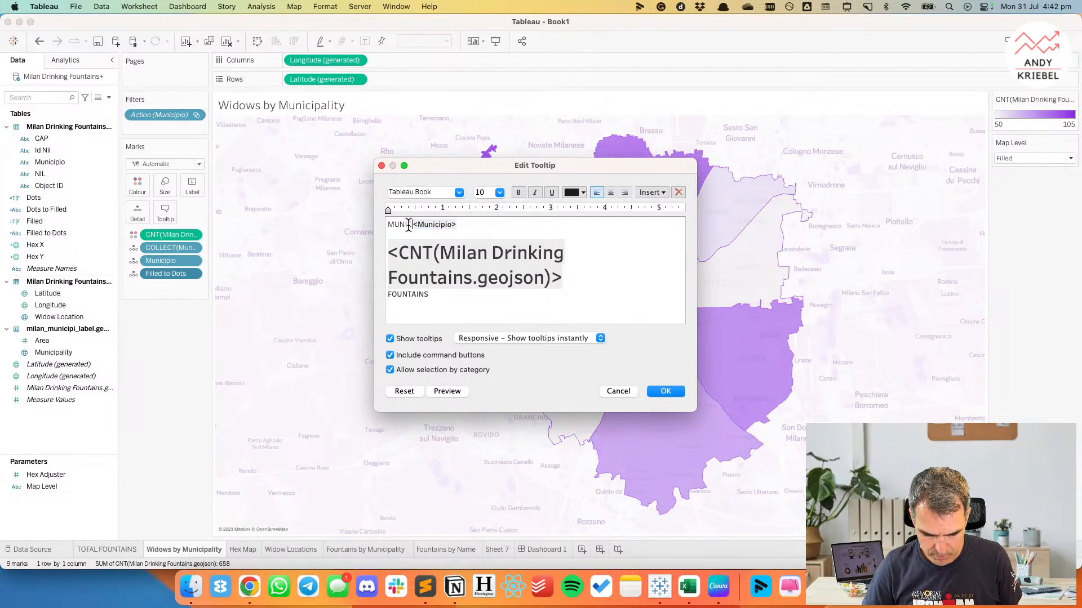
text(IPO)
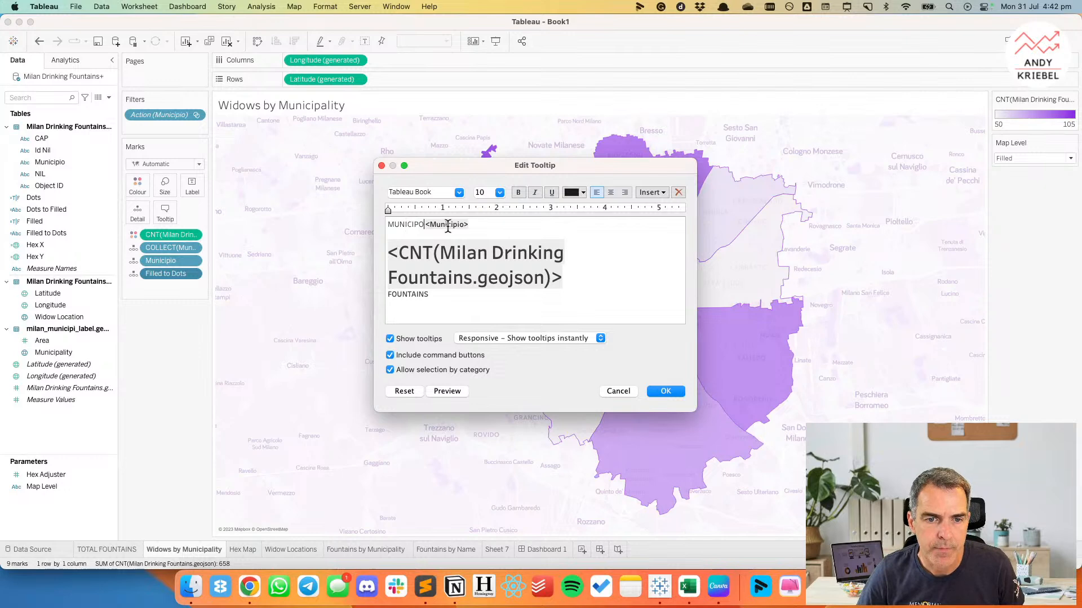
Make all of the tooltip text bold.
double_click(477, 225)
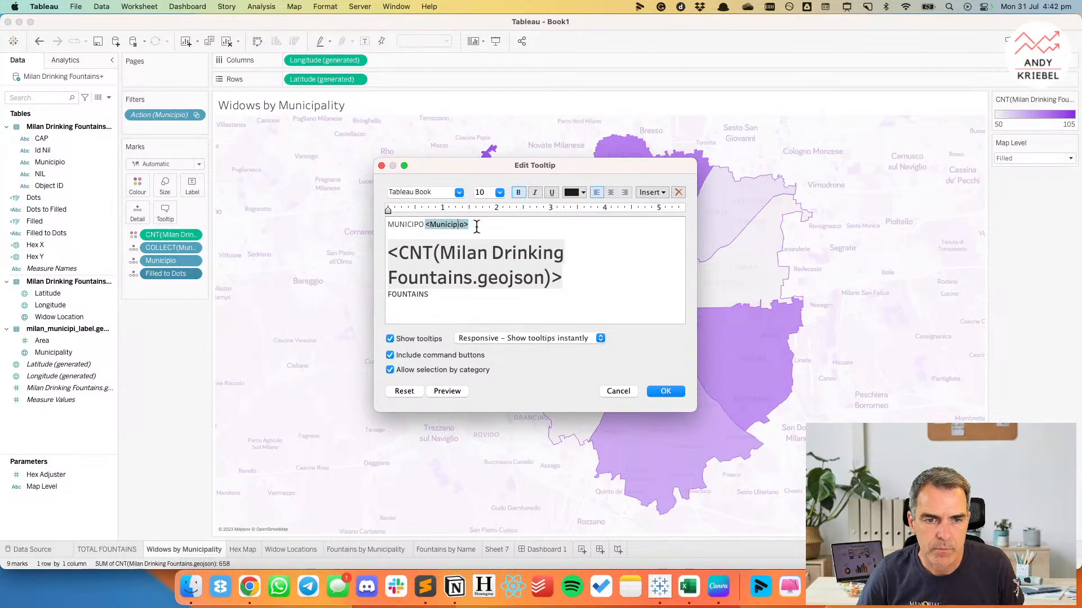
click(472, 246)
click(479, 225)
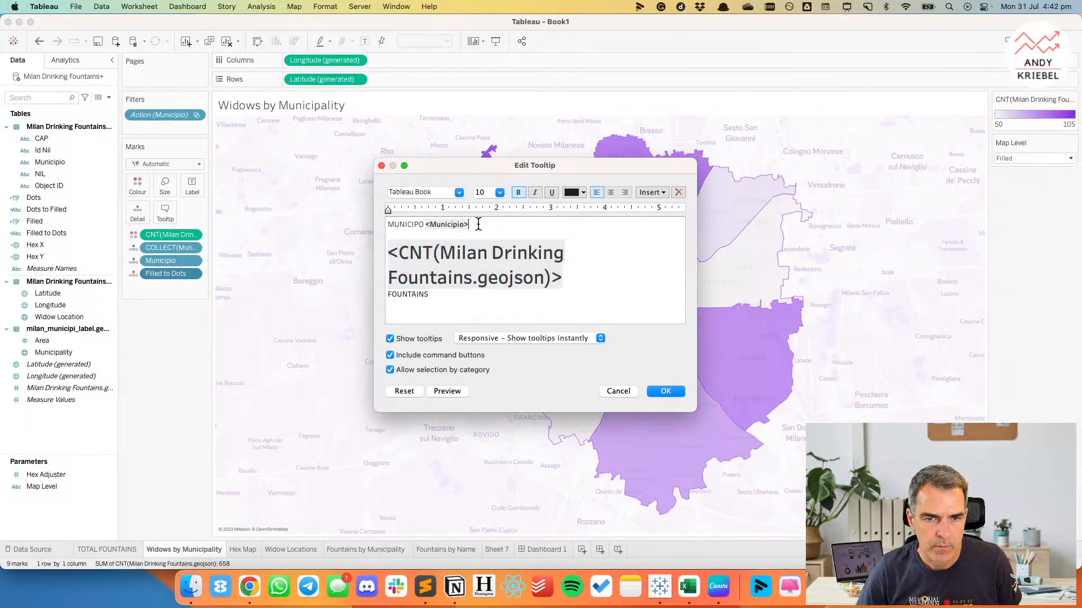
key(super+a)
click(517, 193)
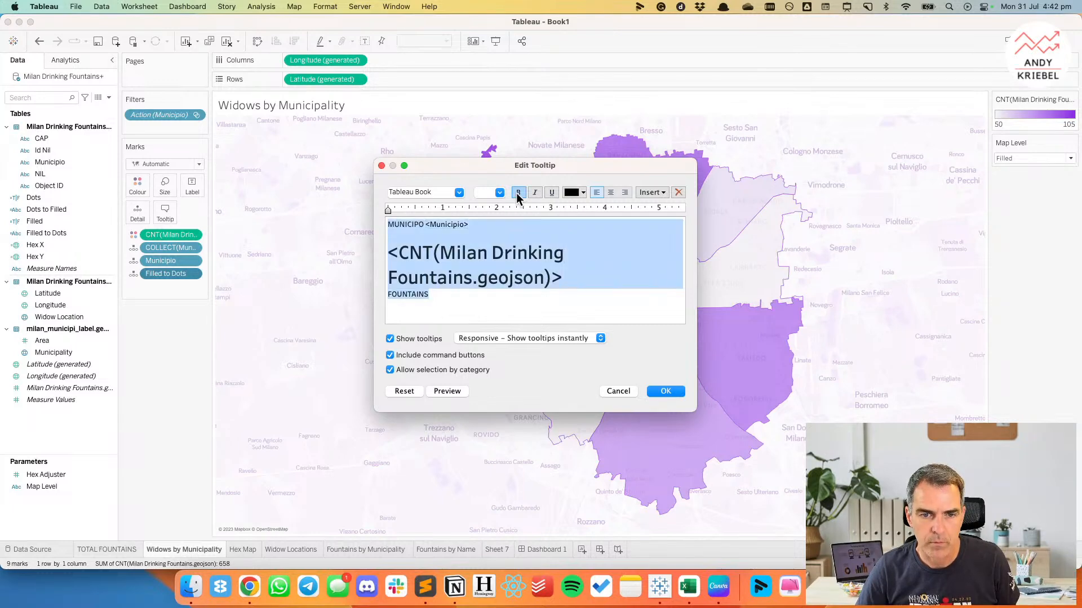
Turn off command buttons and selection by category for the tooltip, apply it, and check it on the central municipality.
click(389, 355)
click(425, 370)
click(683, 393)
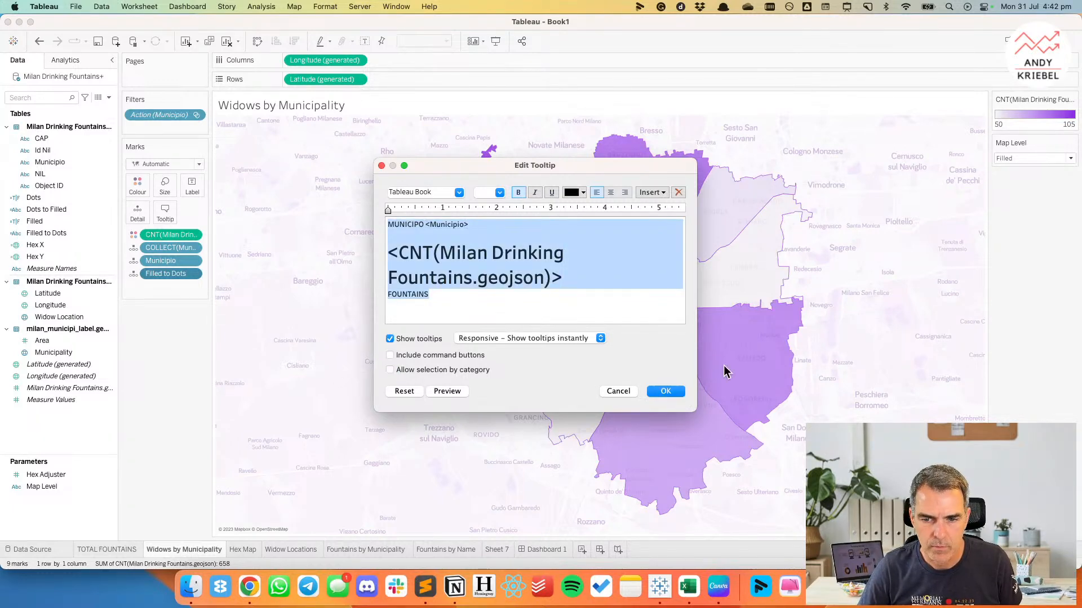
mouse_move(624, 318)
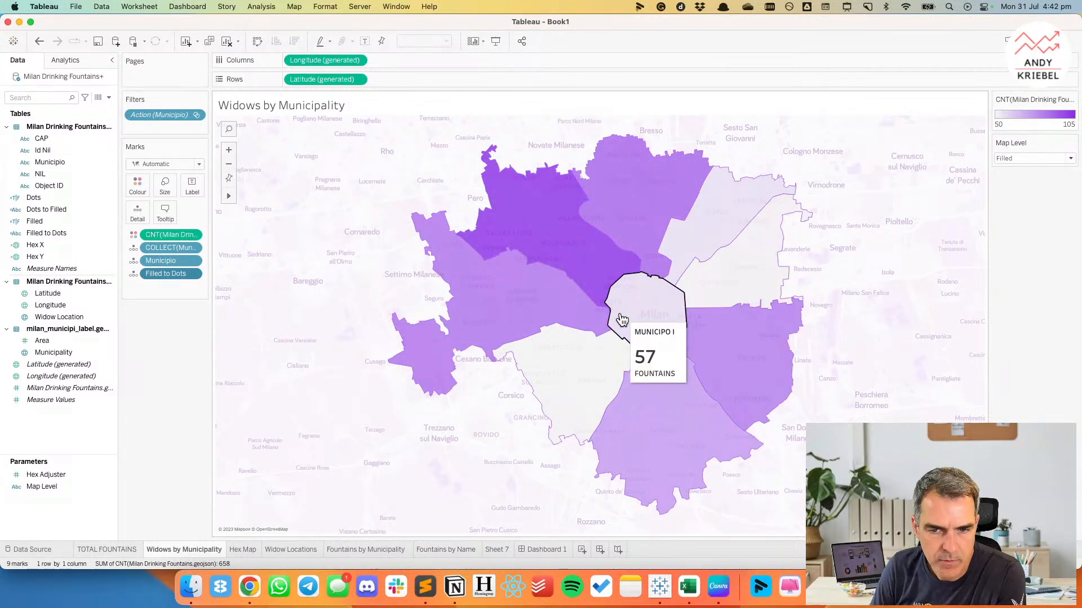
On the Hex Map sheet, exclude the Dots to Filled field from the tooltip.
click(247, 550)
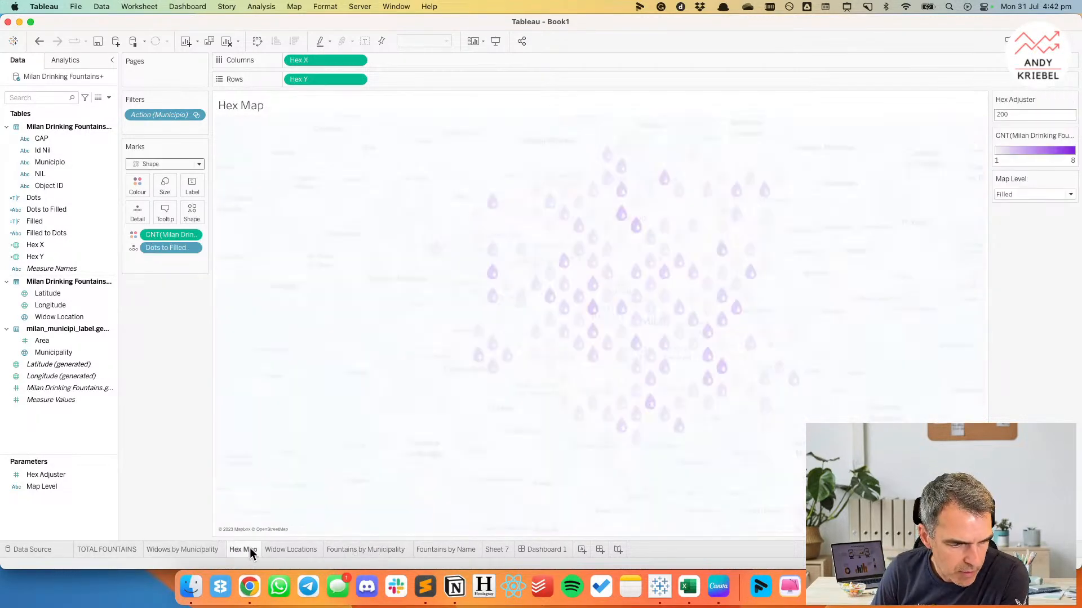
click(119, 549)
click(195, 550)
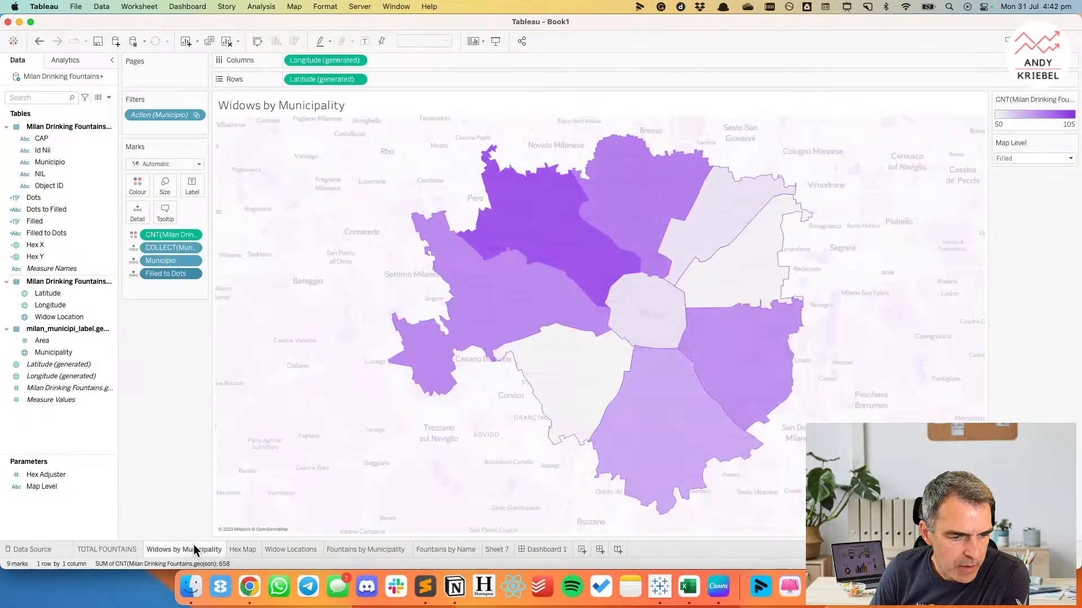
click(235, 545)
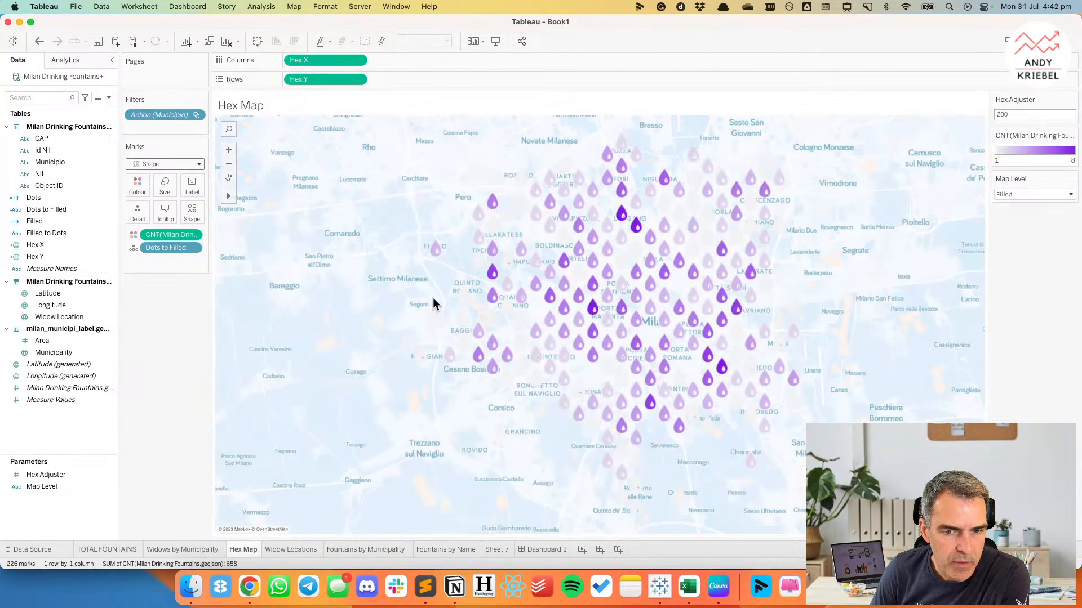
click(162, 212)
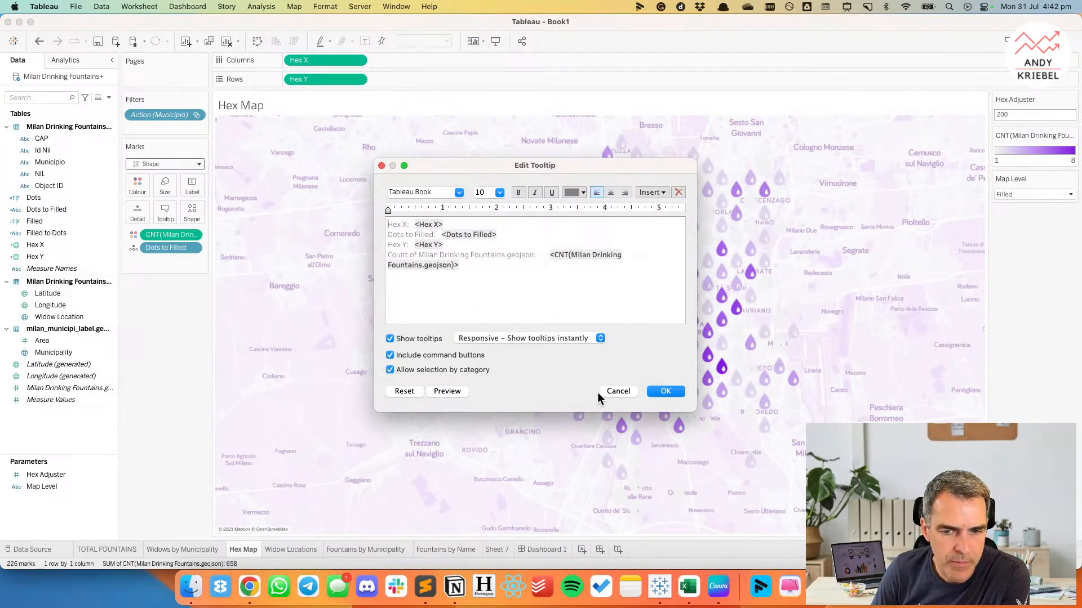
click(602, 391)
click(191, 248)
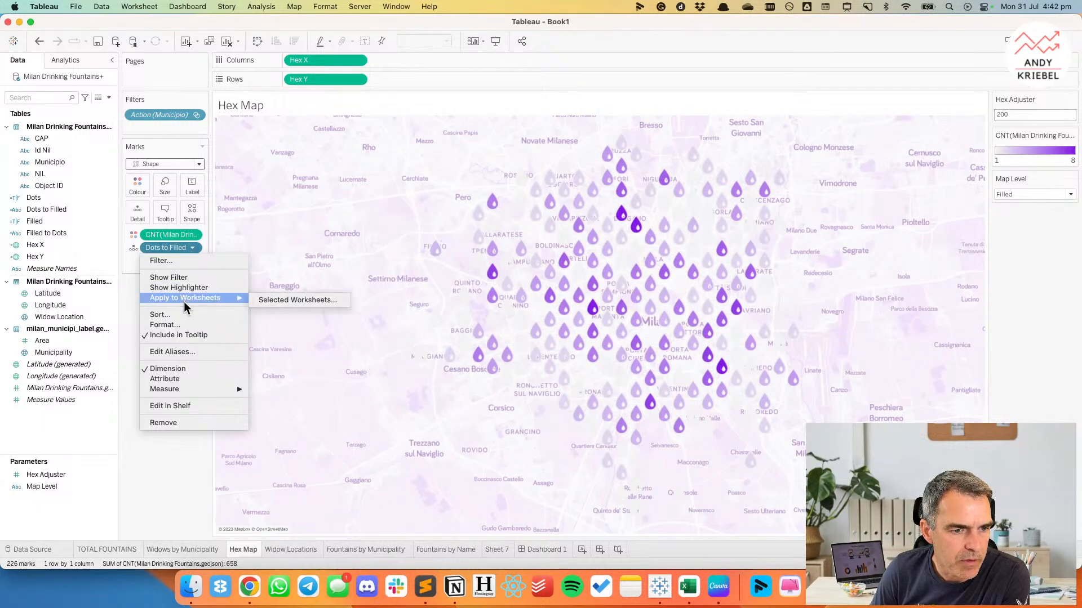
click(182, 336)
mouse_move(493, 275)
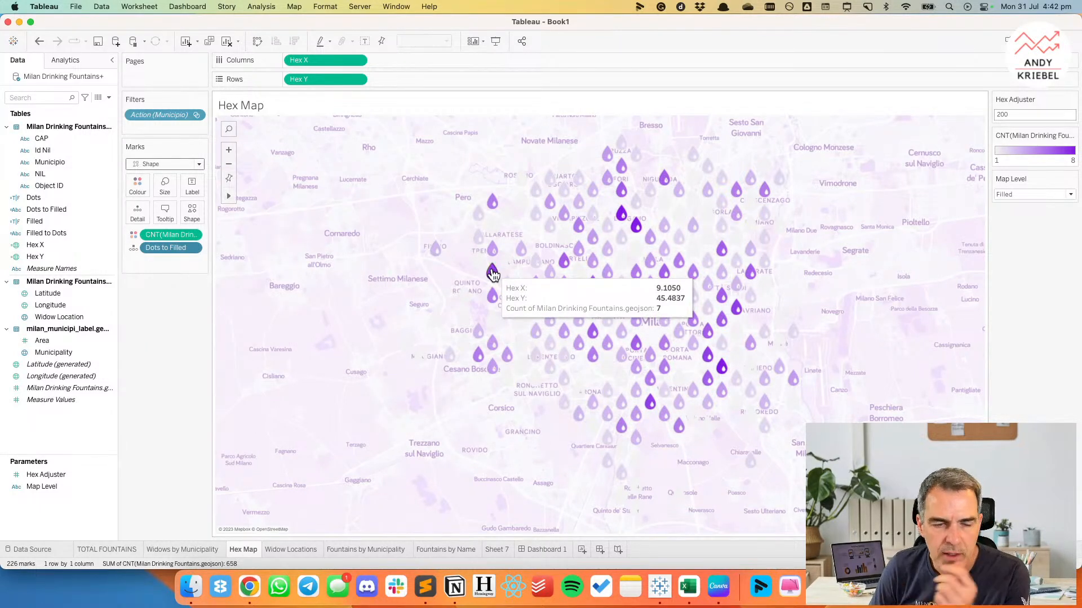
Reduce the Hex Map tooltip to the fountain count field alone, with a line reading FOUNTAINS below it.
click(165, 213)
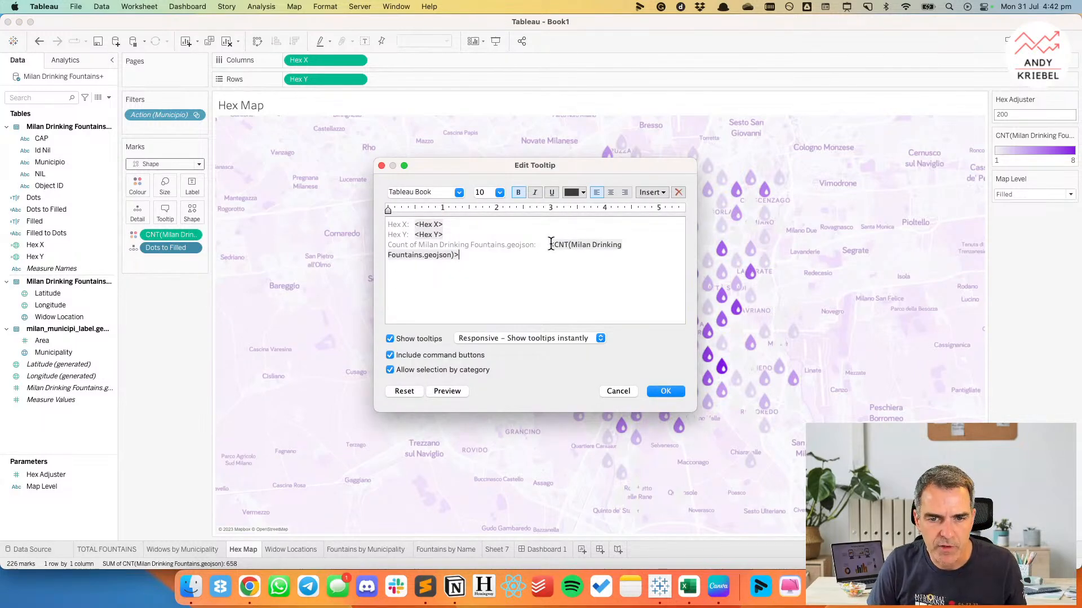
drag(551, 244, 347, 219)
key(BackSpace)
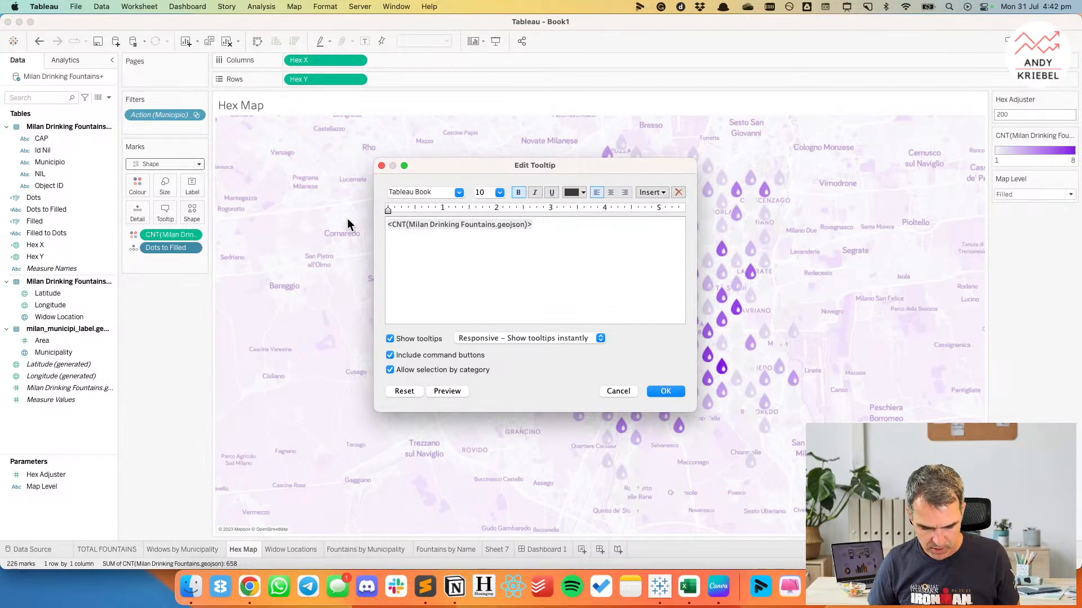
key(Return)
text(FOUNTAINS)
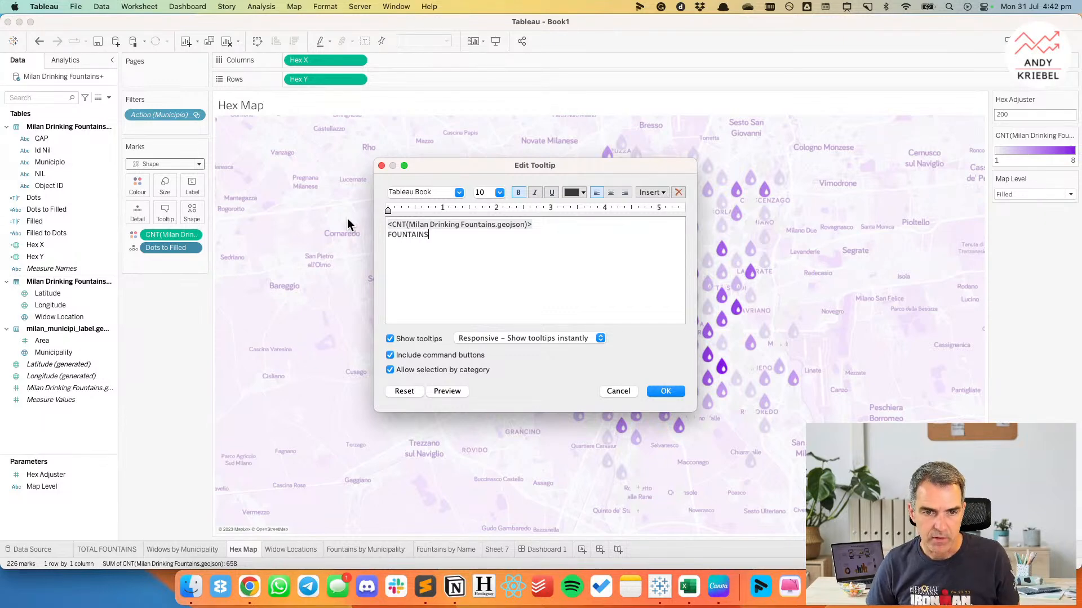
Set the count field to size 24, turn off command buttons and selection by category, and apply the tooltip.
double_click(444, 224)
click(499, 192)
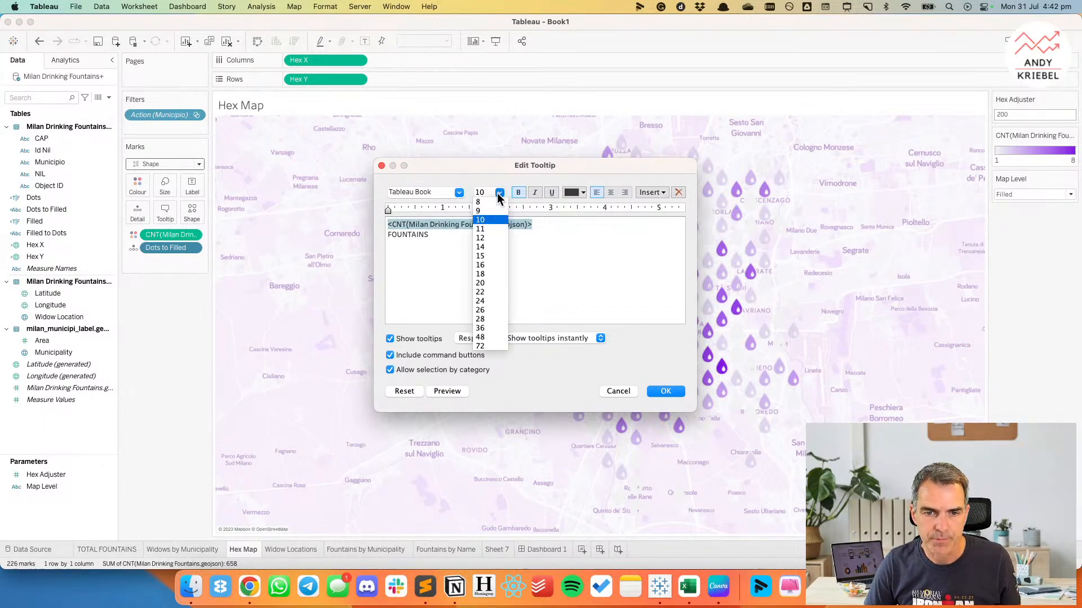
click(489, 302)
click(427, 354)
click(429, 369)
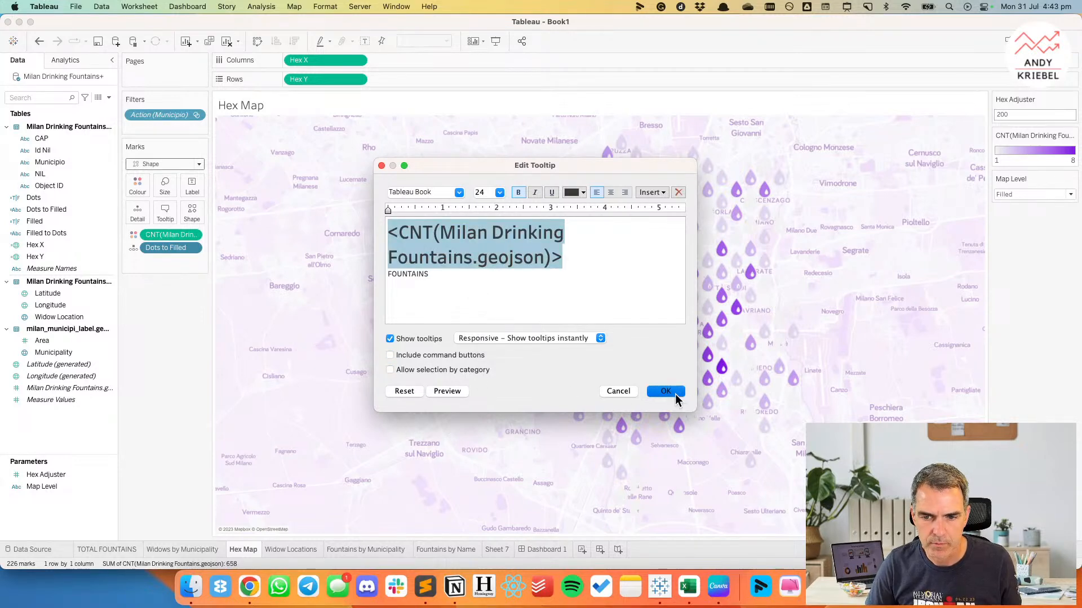
click(666, 391)
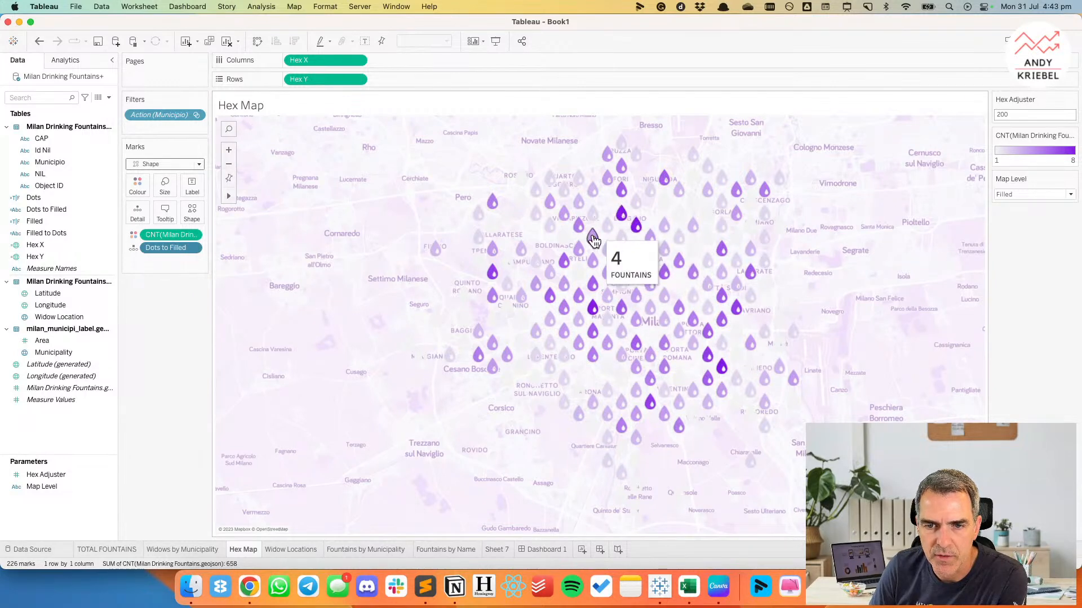
Review the TOTAL FOUNTAINS sheet and Dashboard 1, switch the dashboard map to droplets, and open the Widows by Municipality sheet.
click(107, 549)
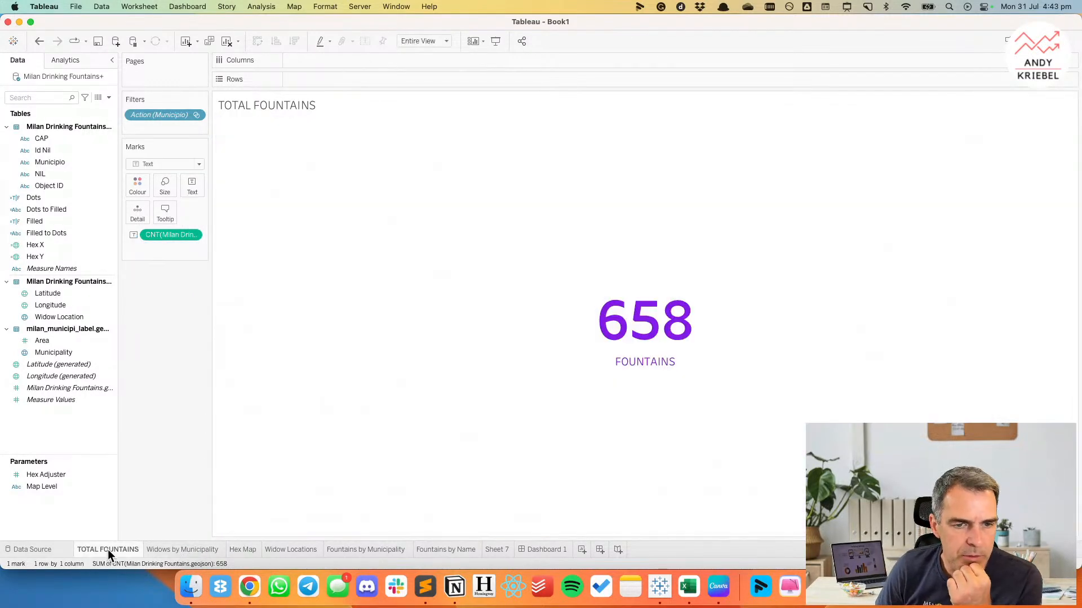
click(557, 548)
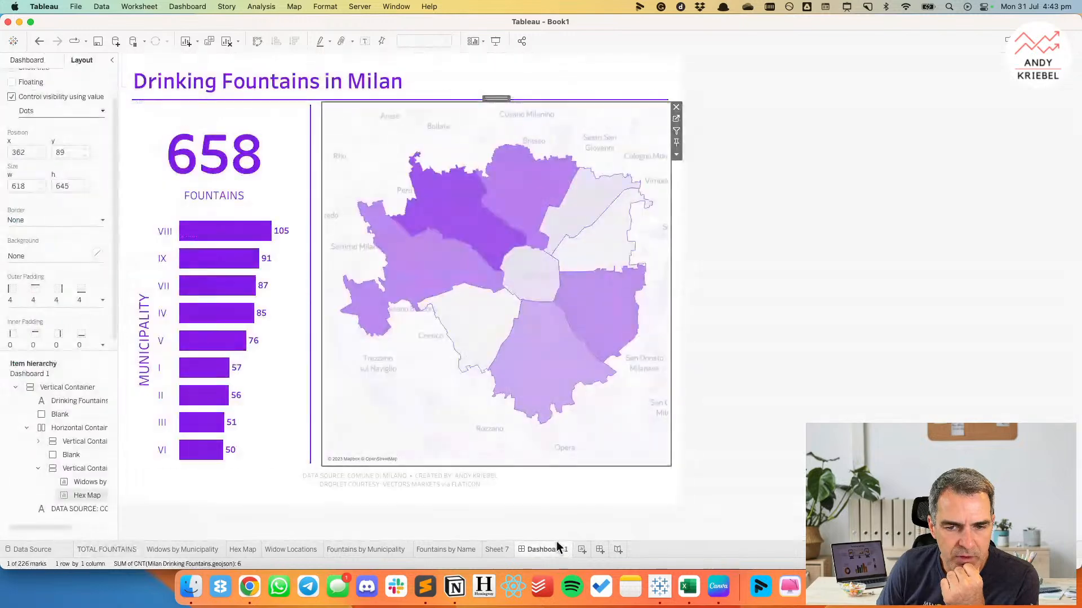
click(555, 338)
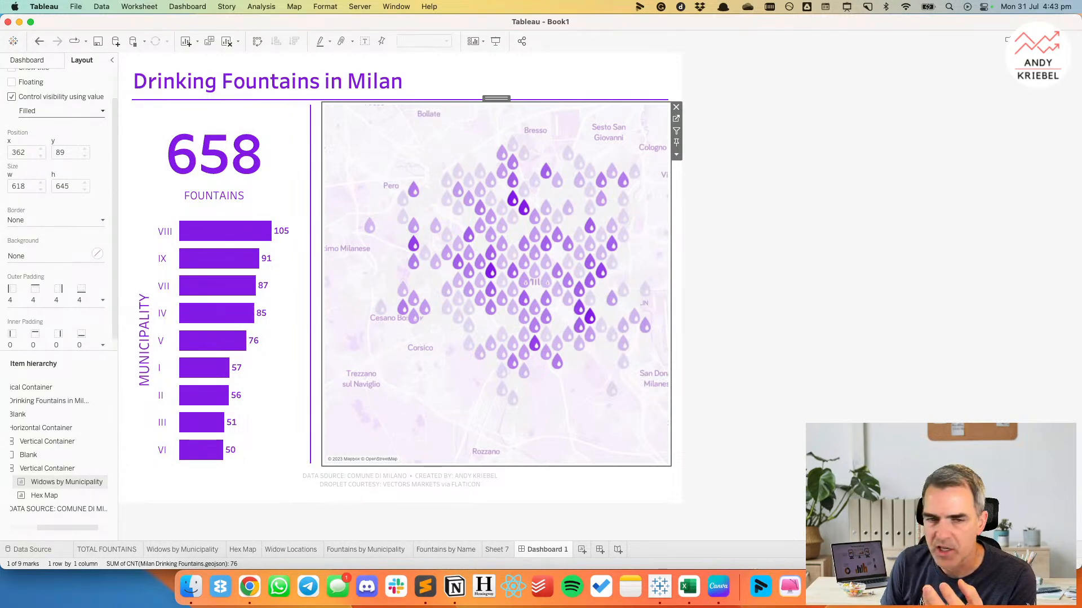
click(676, 121)
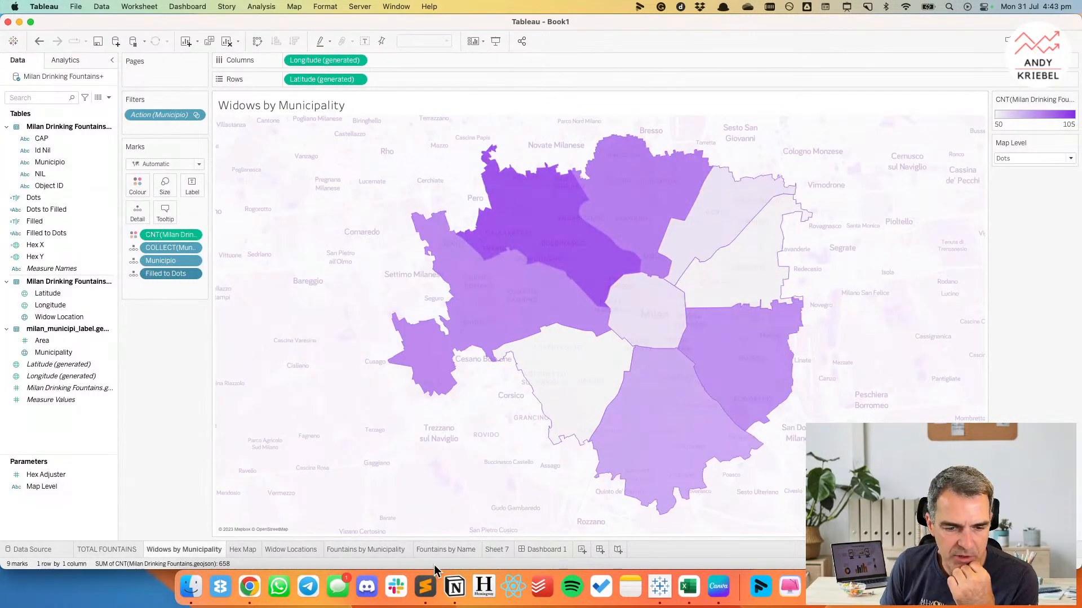
Open the Hex Map sheet.
click(241, 548)
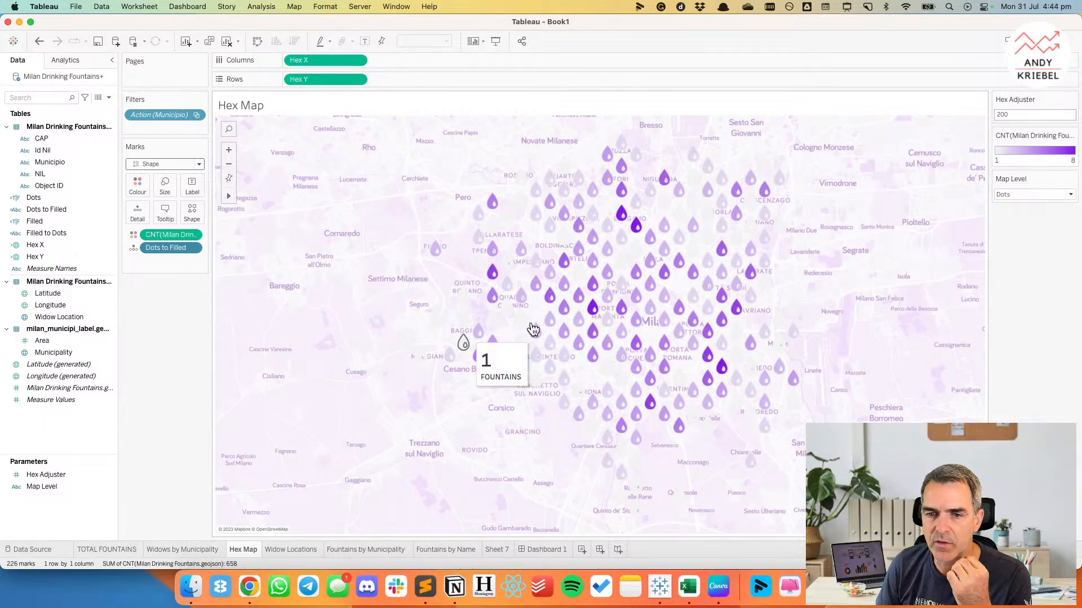
Try a Hex Adjuster value of 100 on the Hex Map, and undo the change.
click(1017, 116)
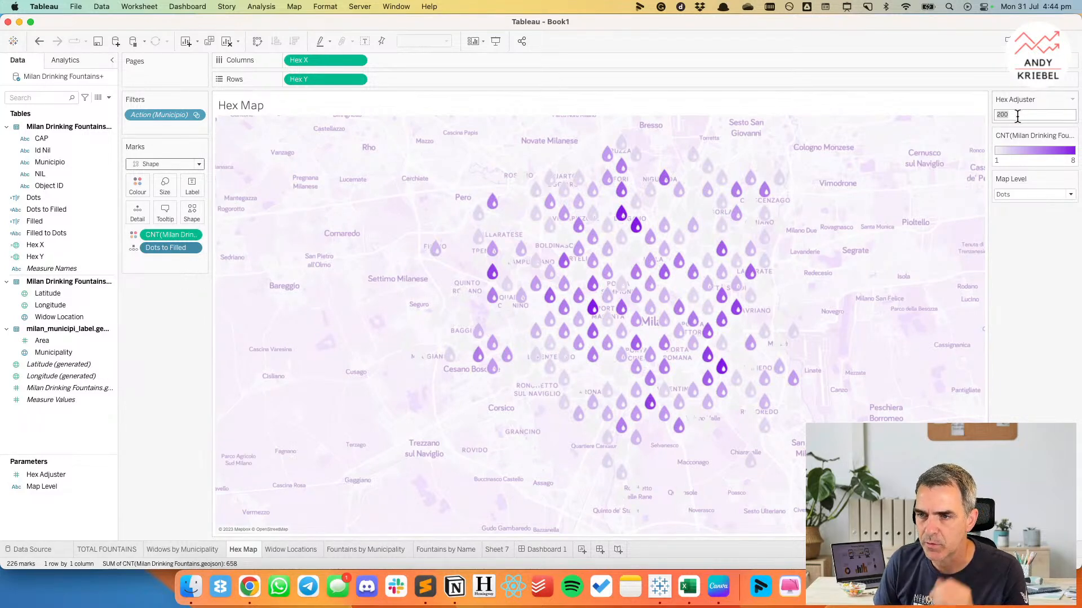
text(100)
key(Return)
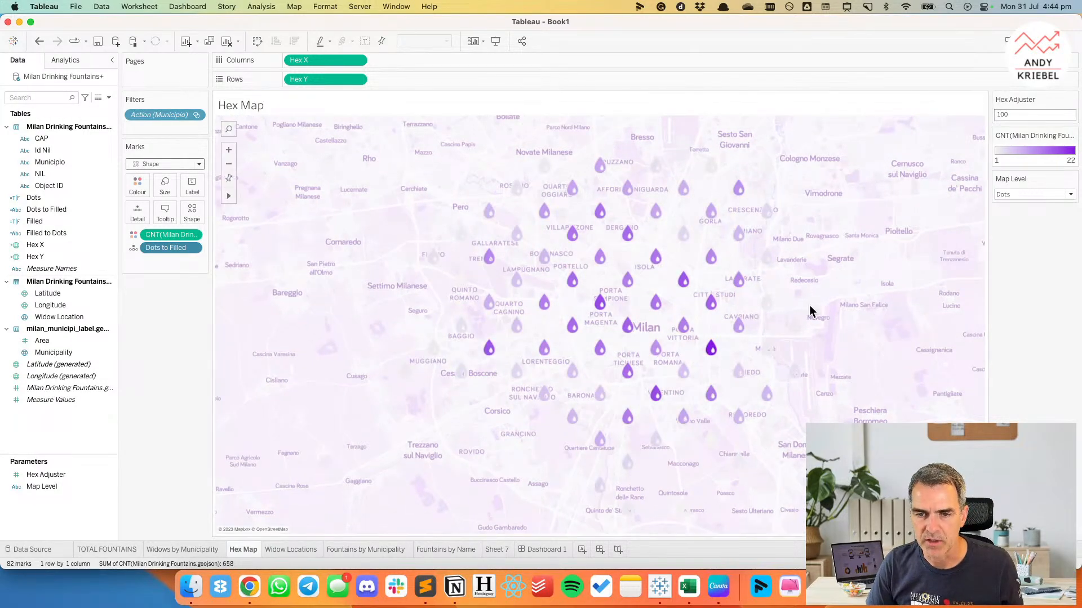
click(39, 42)
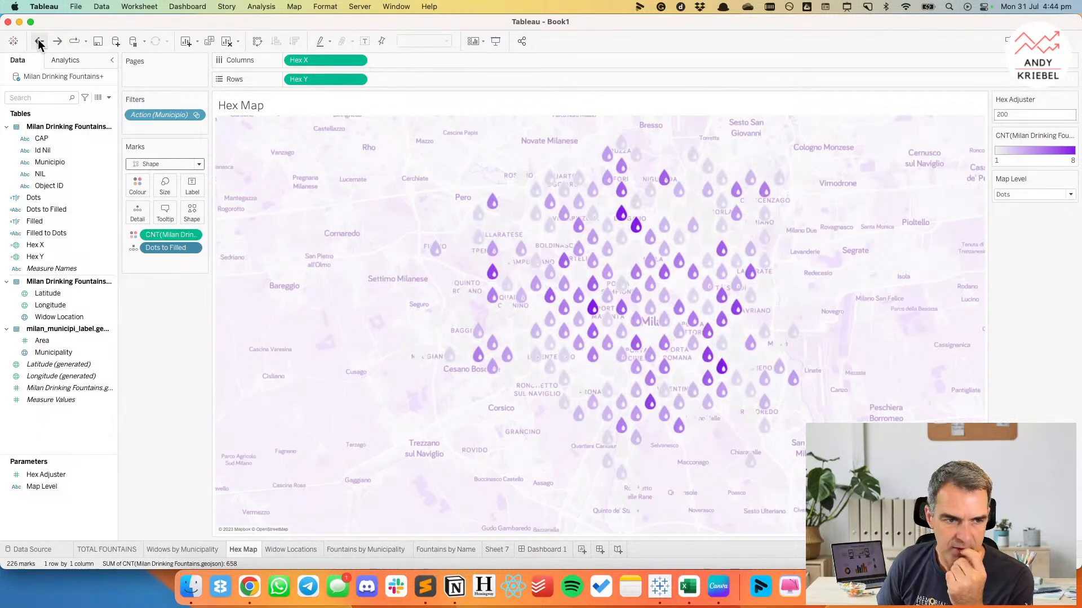
right_click(62, 415)
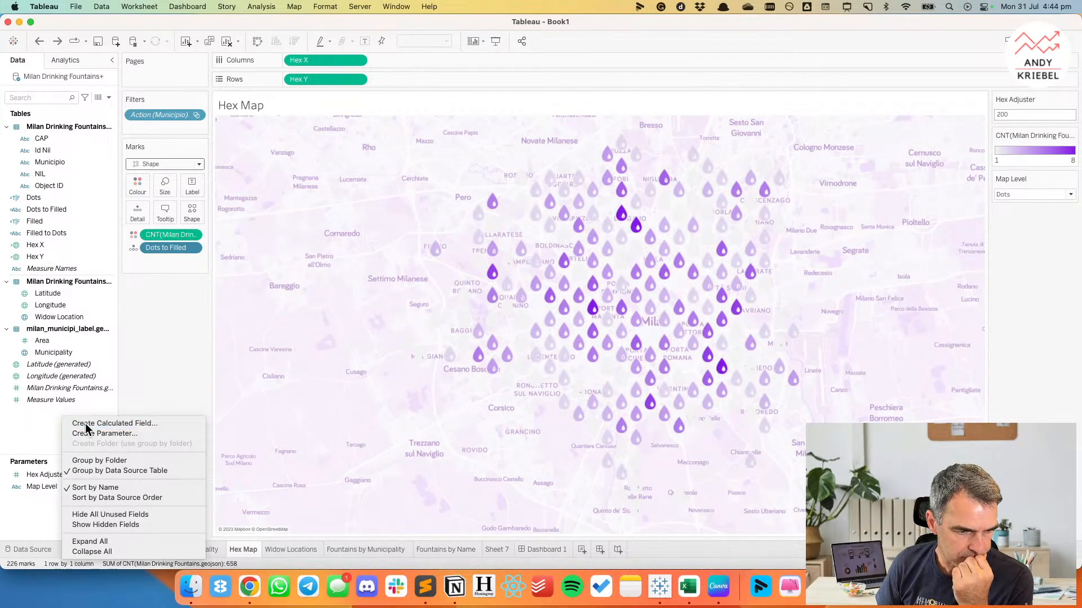
click(86, 425)
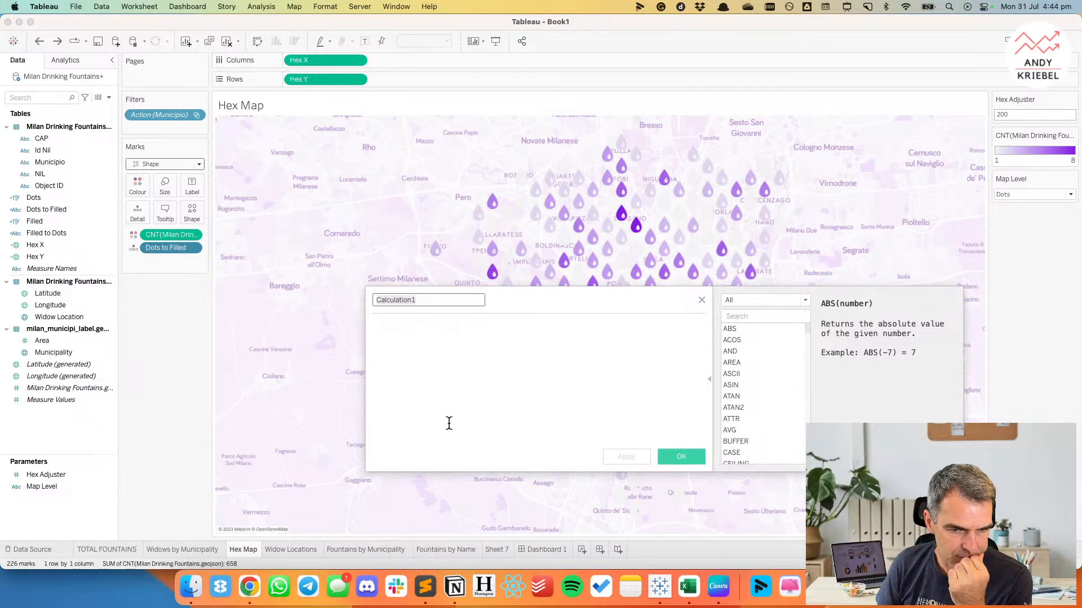
click(702, 300)
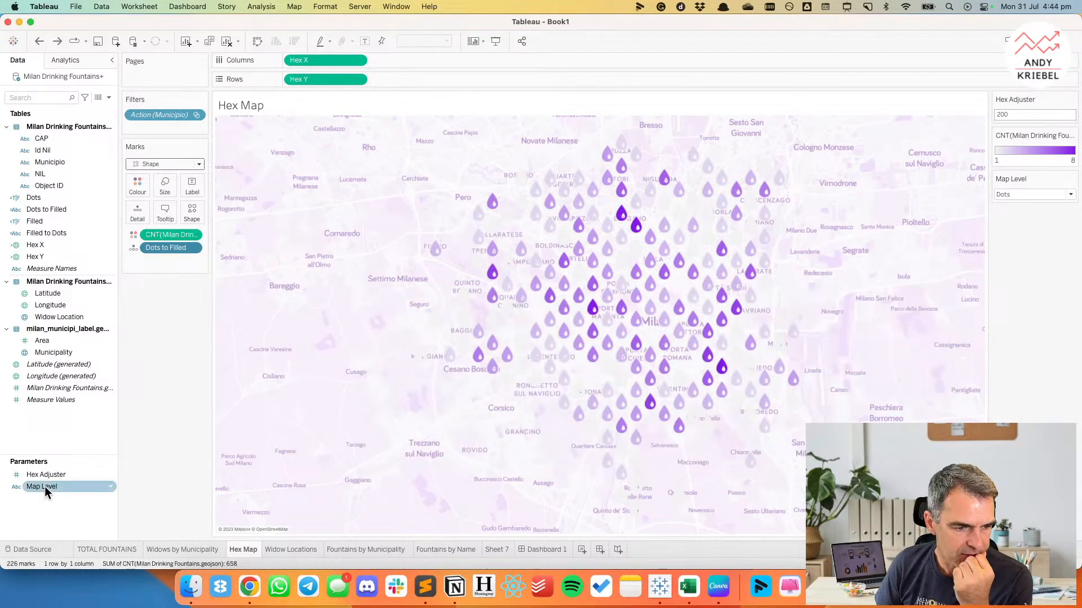
Restrict the Hex Adjuster parameter to a list of allowable values: 100, 200 and 300.
click(46, 475)
right_click(46, 475)
click(70, 347)
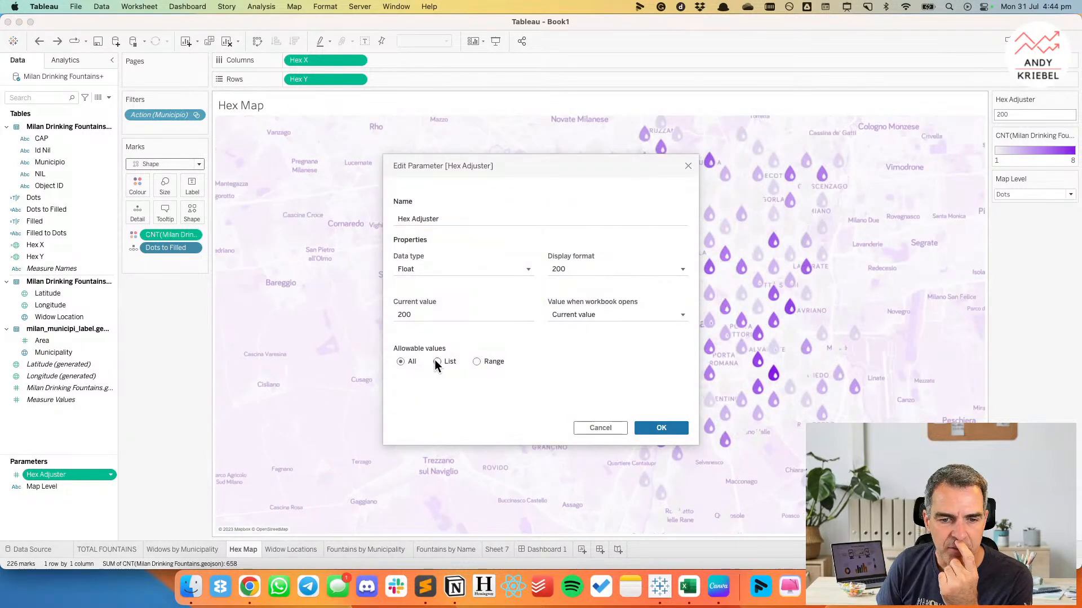
click(436, 361)
click(428, 396)
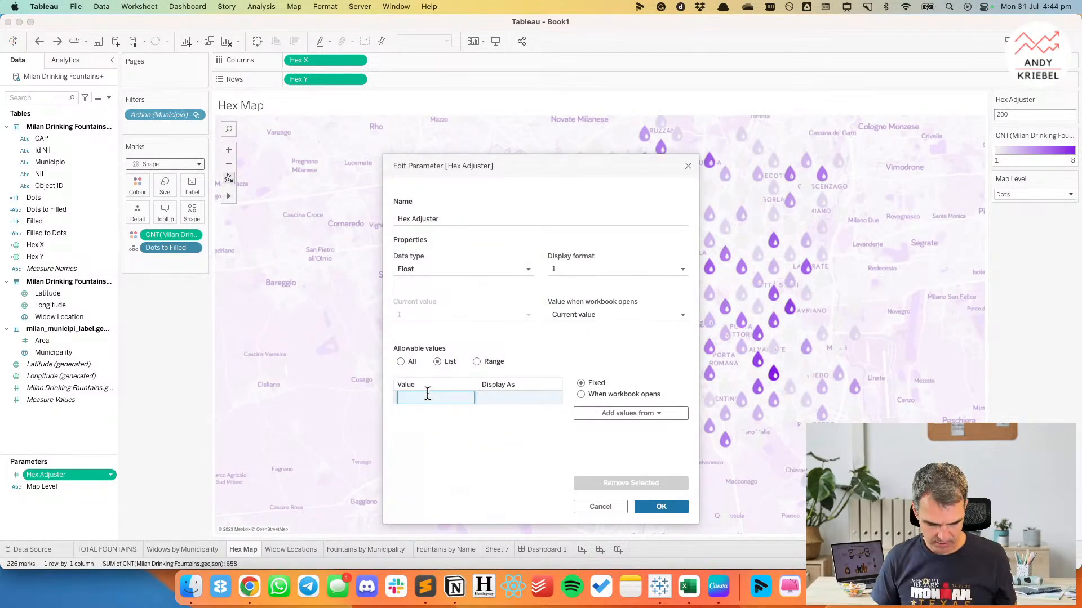
text(100)
key(Return)
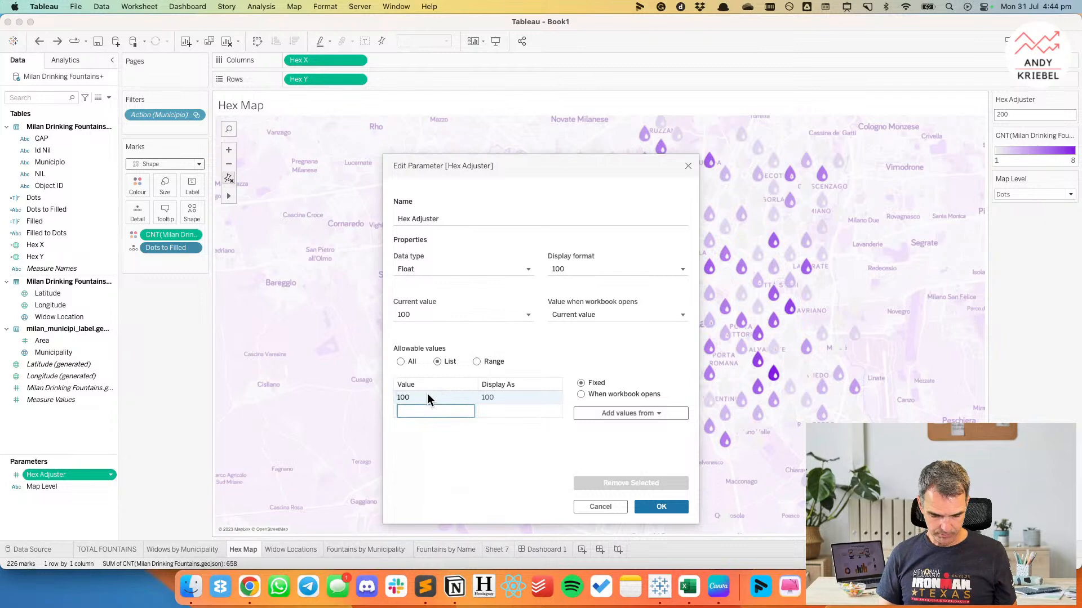
text(200)
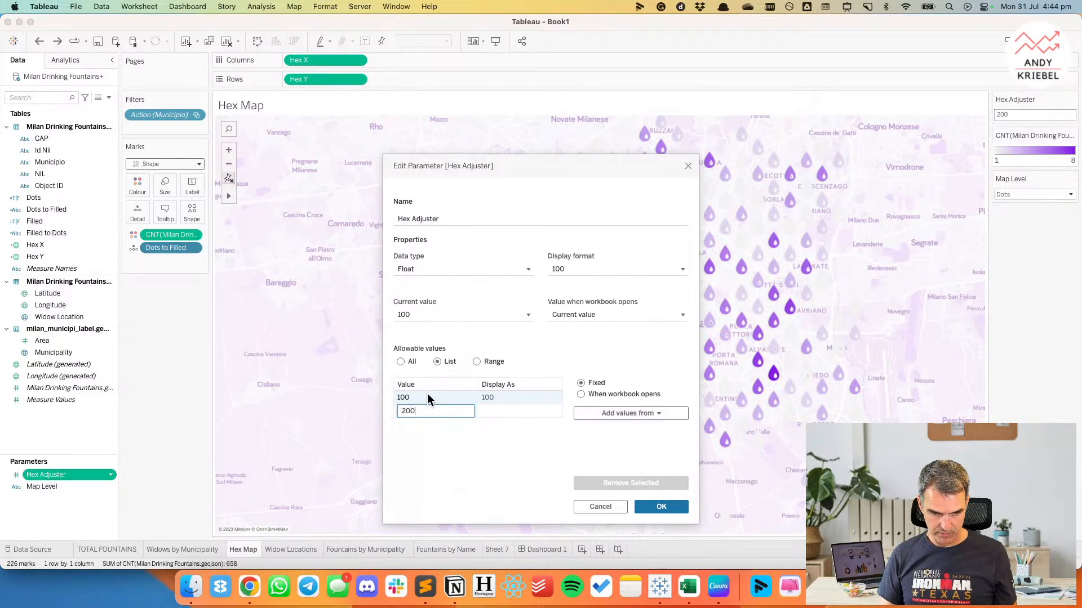
key(Return)
text(300)
key(Return)
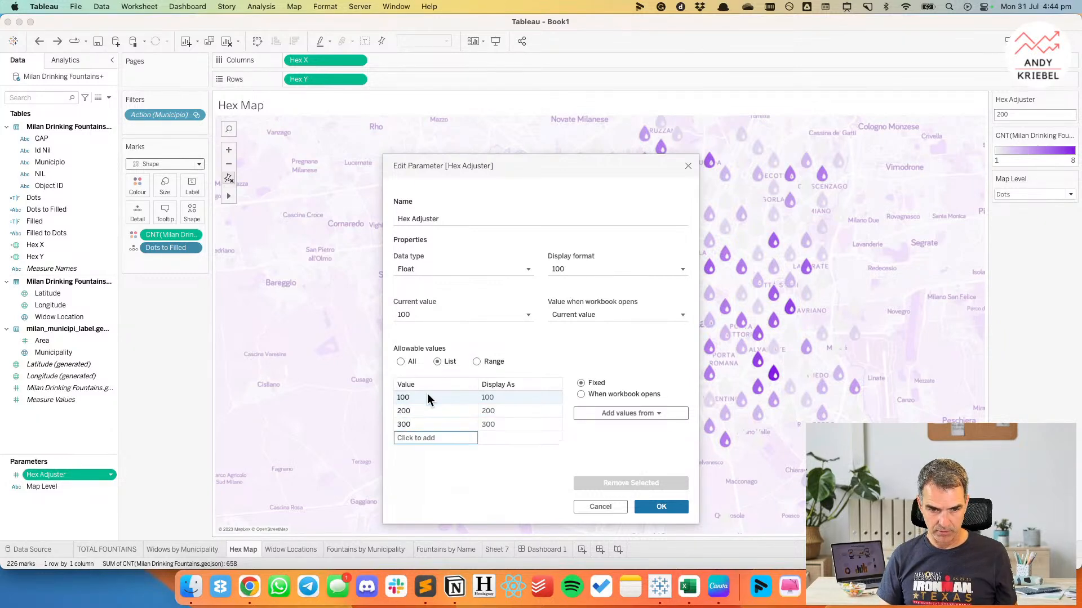
click(656, 507)
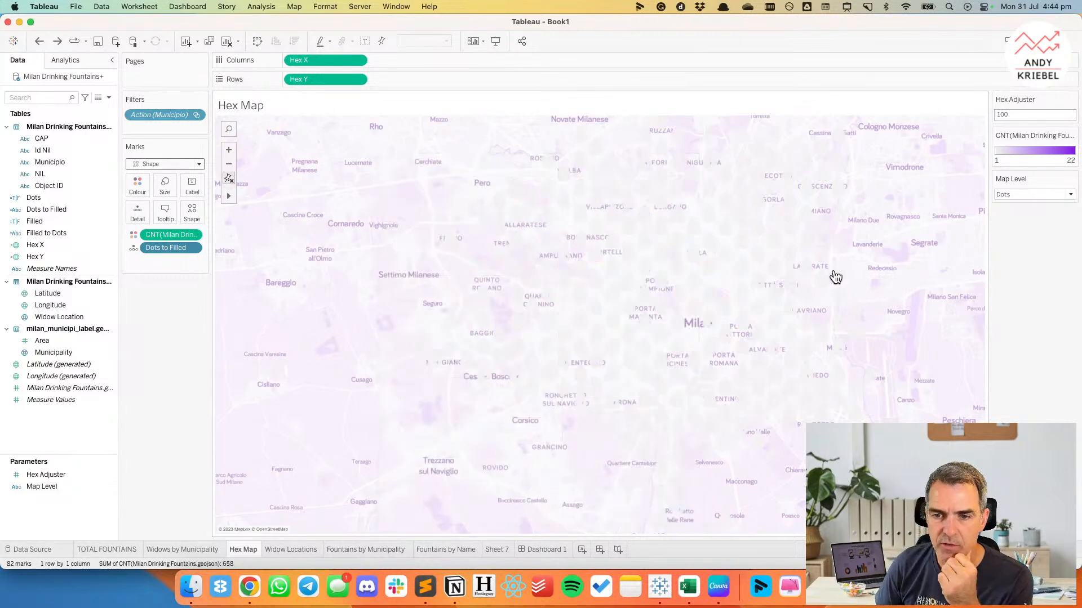
Show the Hex Adjuster control as a slider and step through its values, ending at 100.
click(1072, 100)
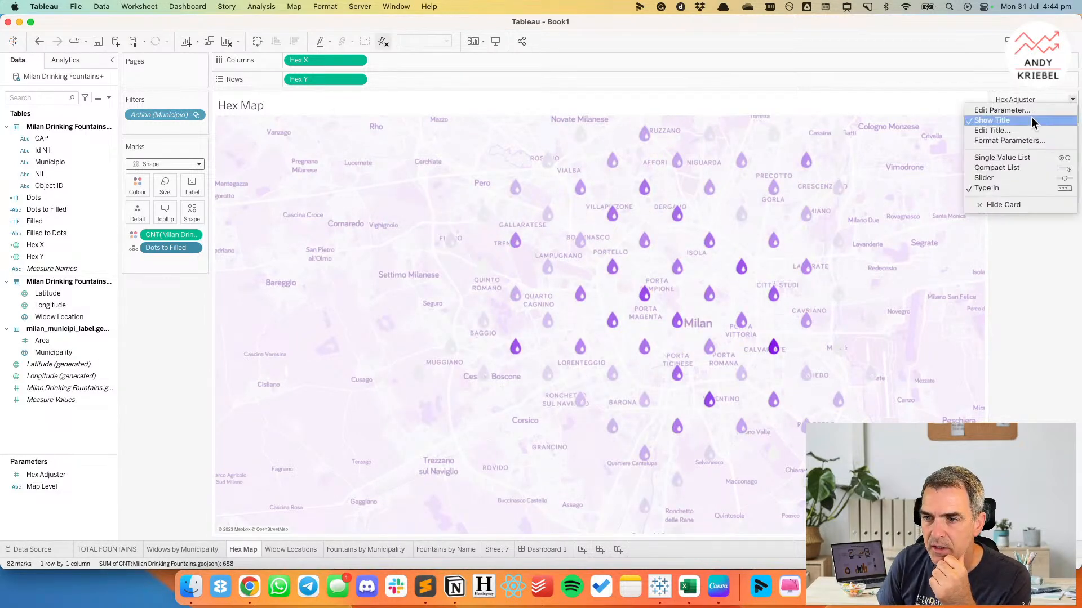
click(1012, 178)
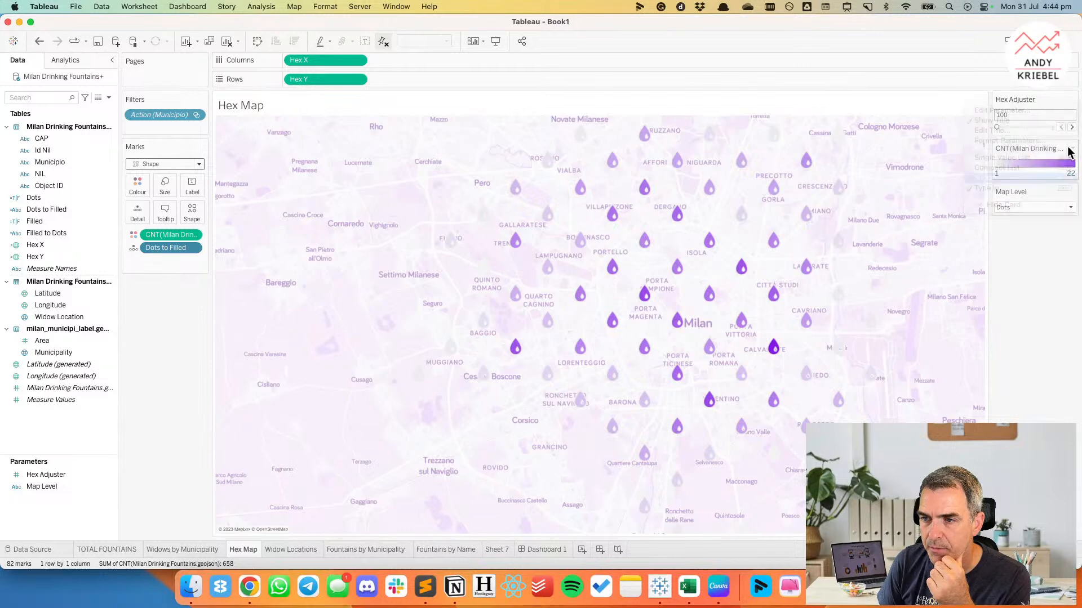
click(1072, 128)
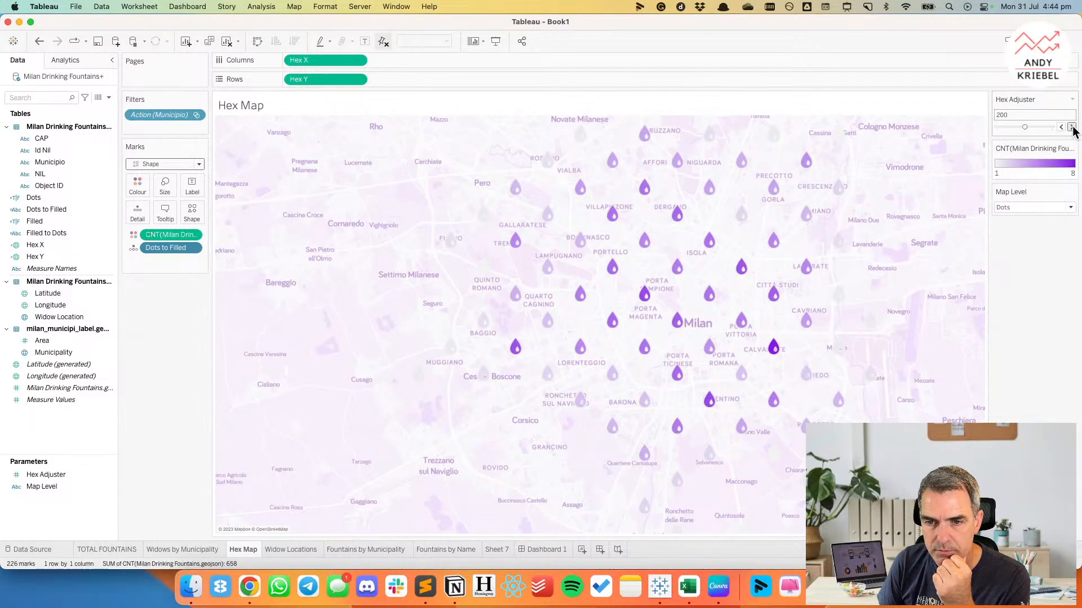
click(1071, 127)
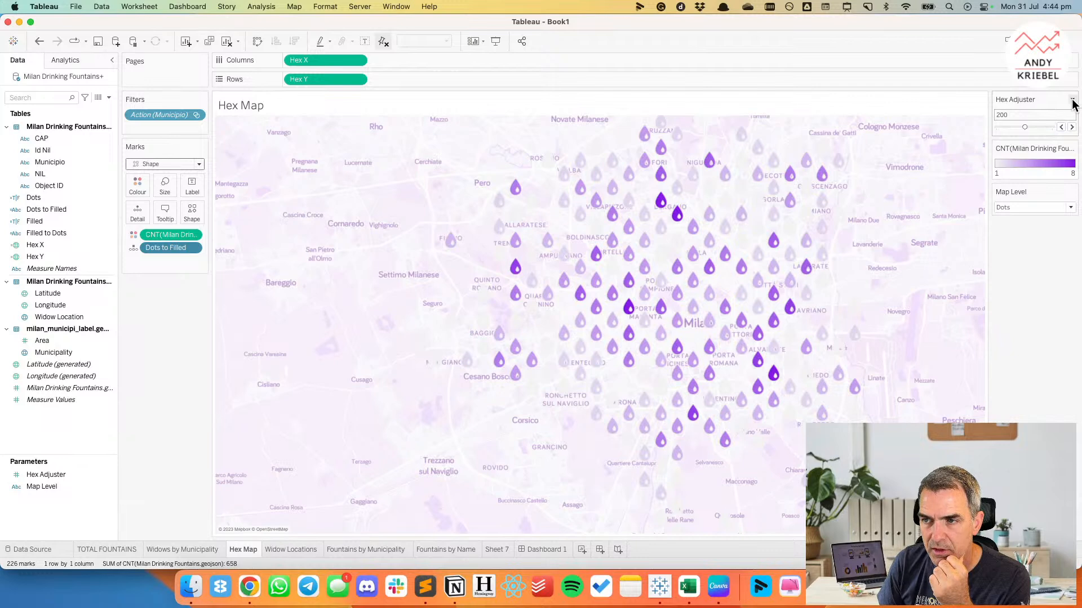
click(1061, 128)
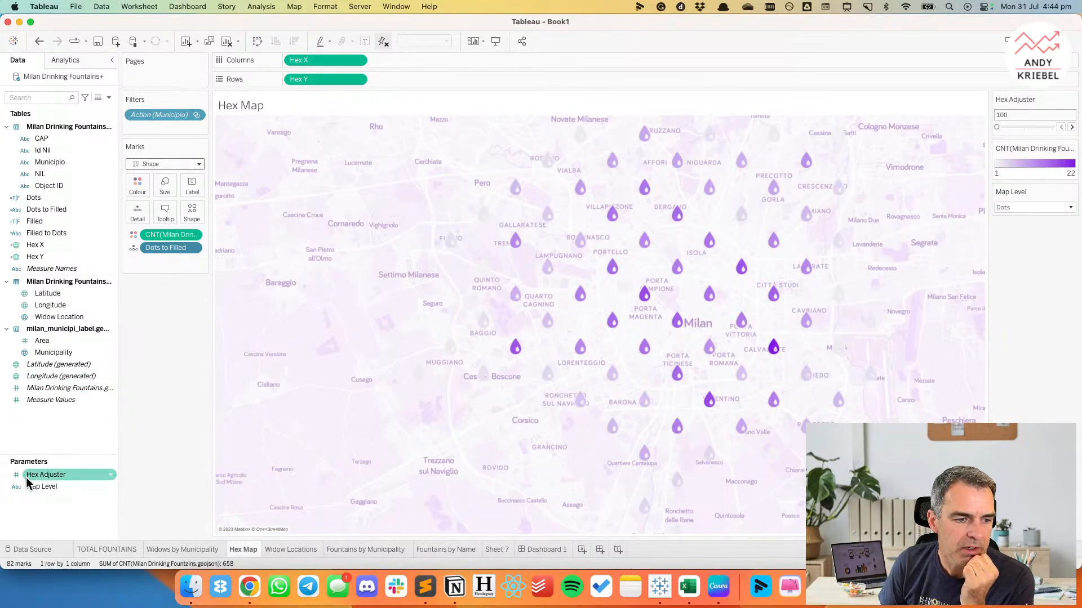
Size the Hex Map droplets by the Hex Adjuster parameter, with sizes varying by range from 100 to 300.
mouse_move(35, 476)
mouse_down()
mouse_move(120, 243)
mouse_move(165, 188)
mouse_up()
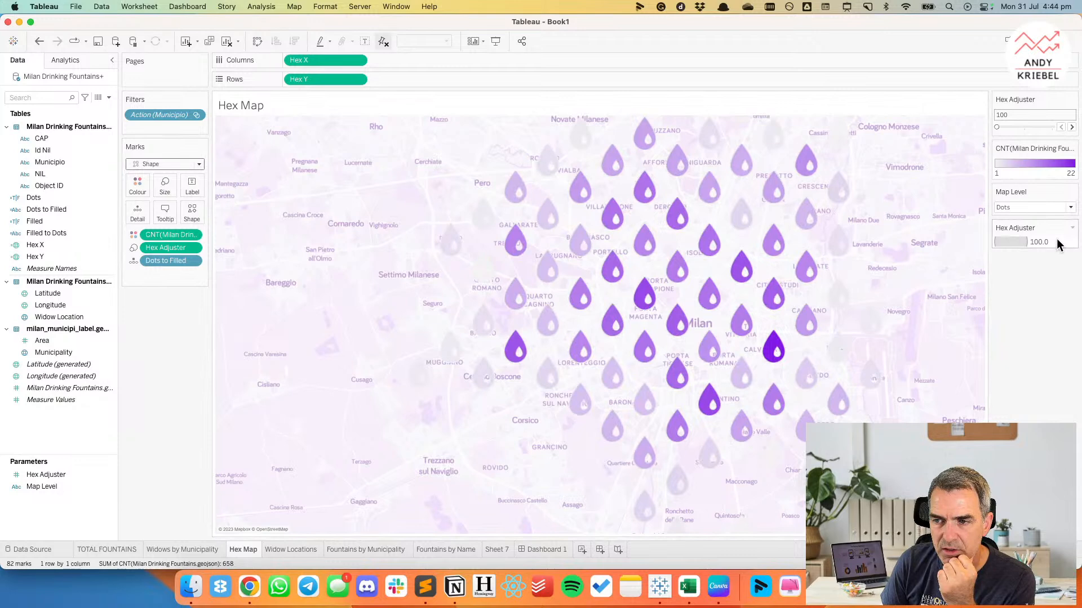
double_click(1058, 244)
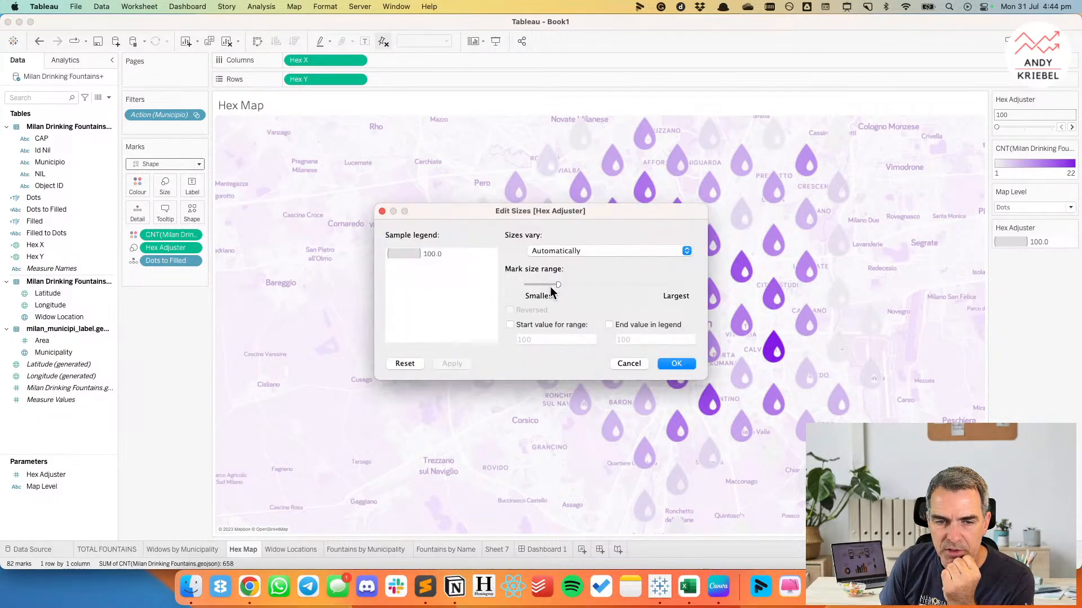
click(509, 325)
click(609, 325)
click(643, 339)
drag(642, 339, 615, 339)
text(300)
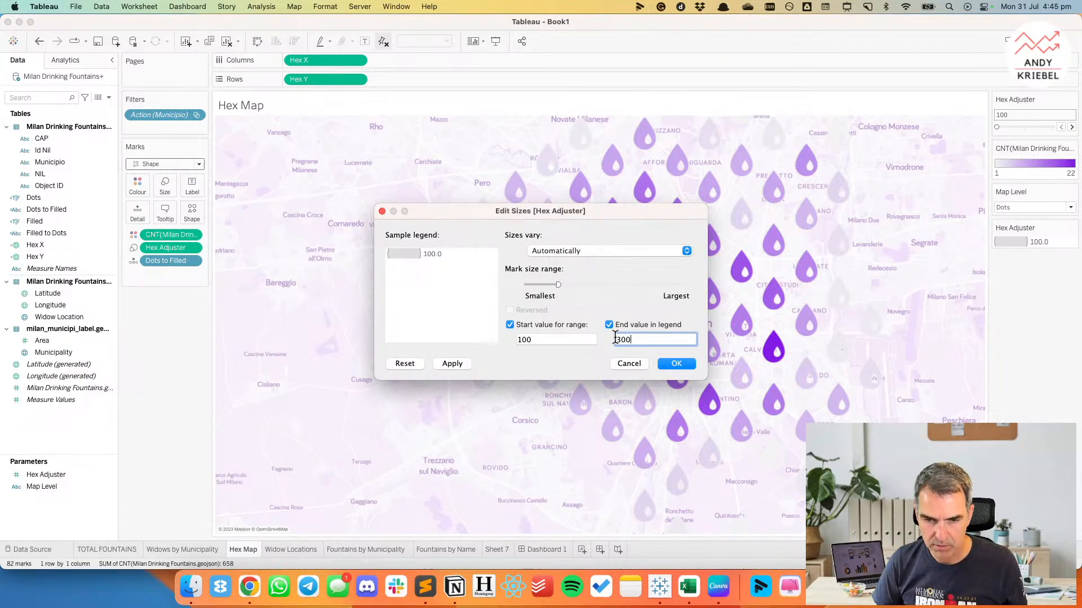
click(577, 251)
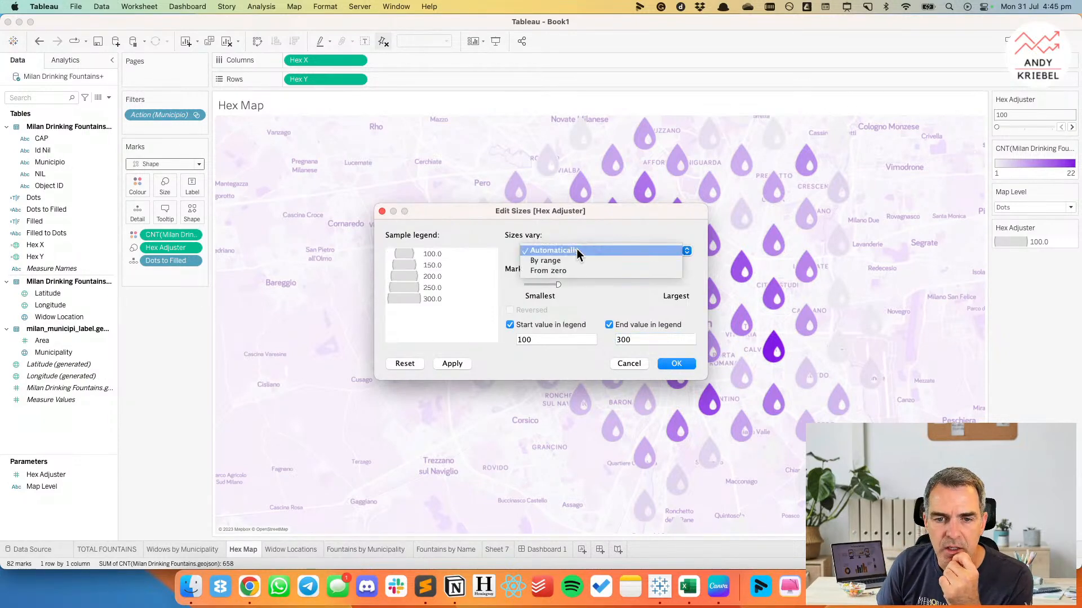
click(576, 260)
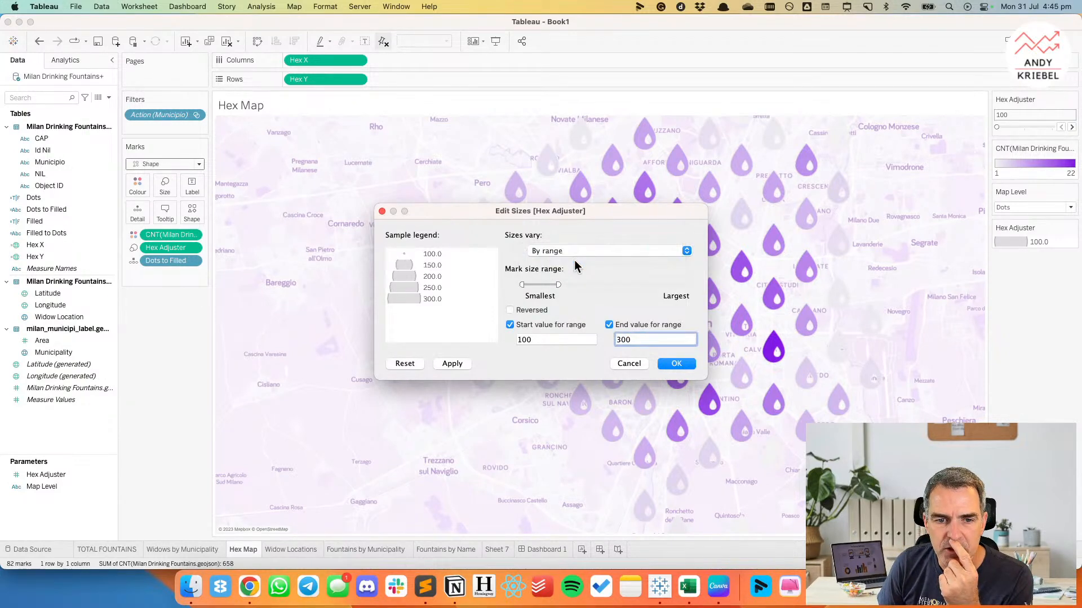
Reverse the Hex Adjuster size scale and narrow its mark size range by slightly raising the smallest size and lowering the largest.
drag(558, 284, 526, 286)
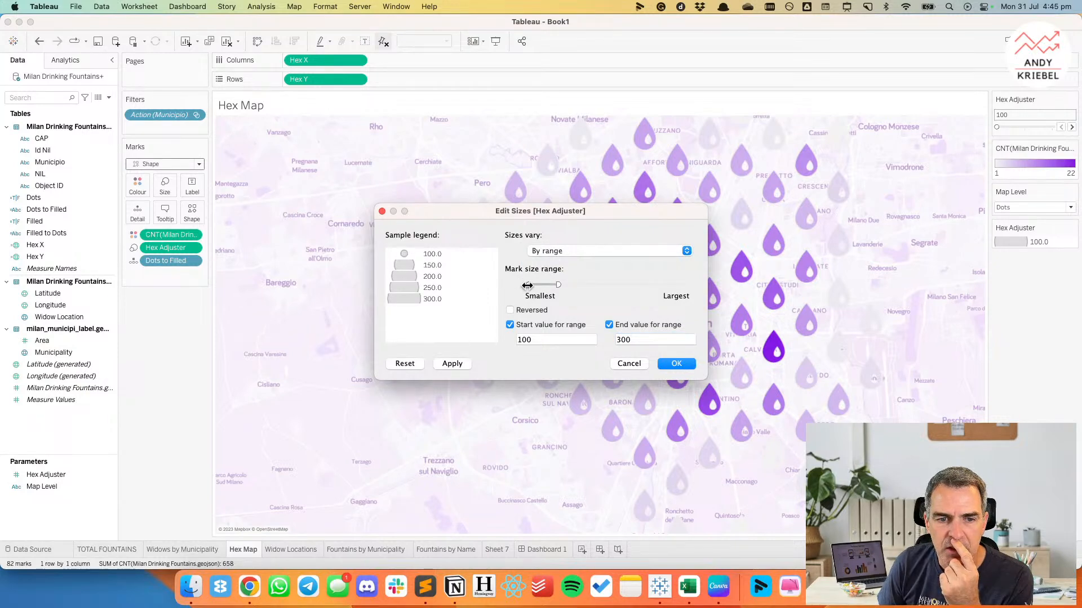
click(511, 310)
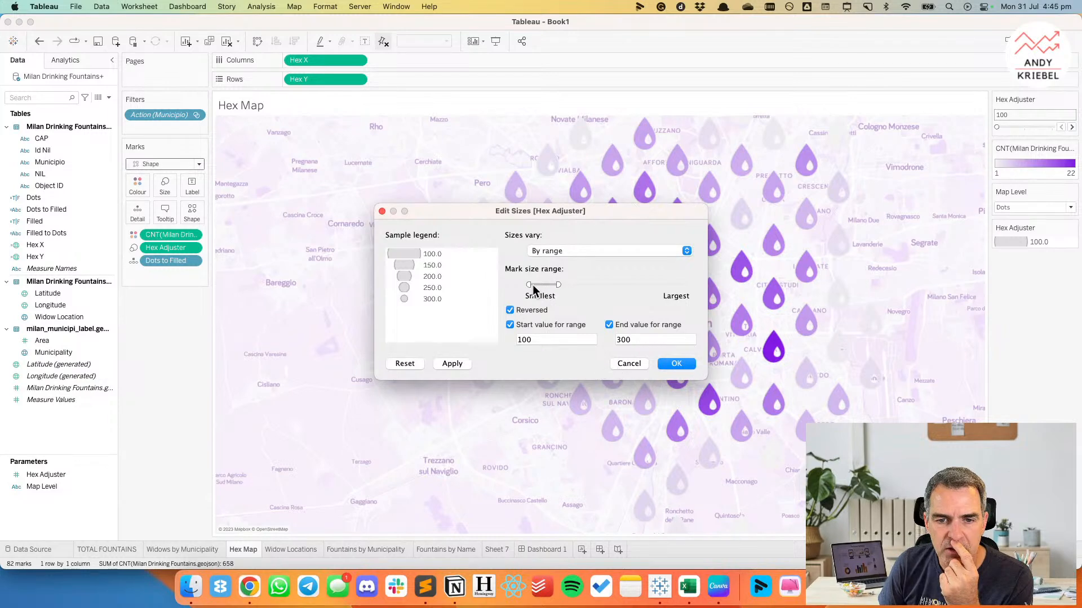
drag(553, 285, 547, 285)
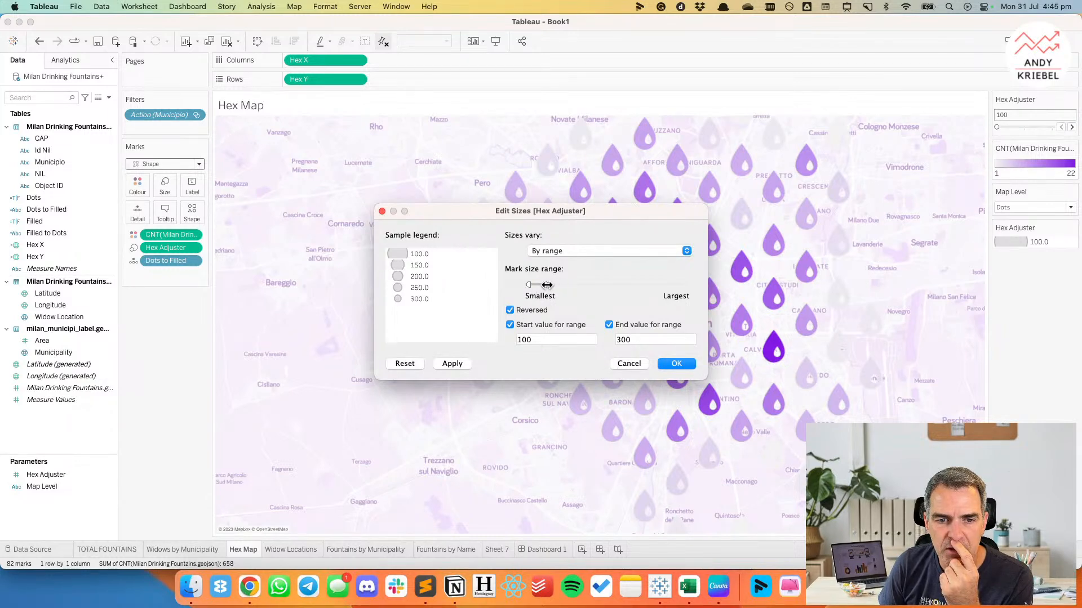
click(460, 365)
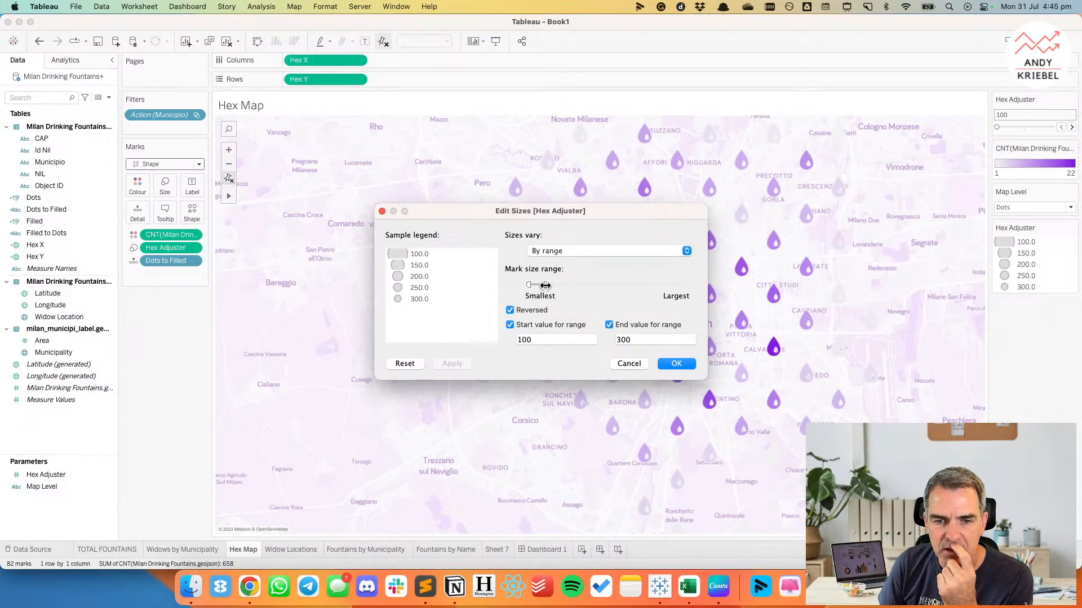
drag(546, 285, 552, 285)
click(454, 363)
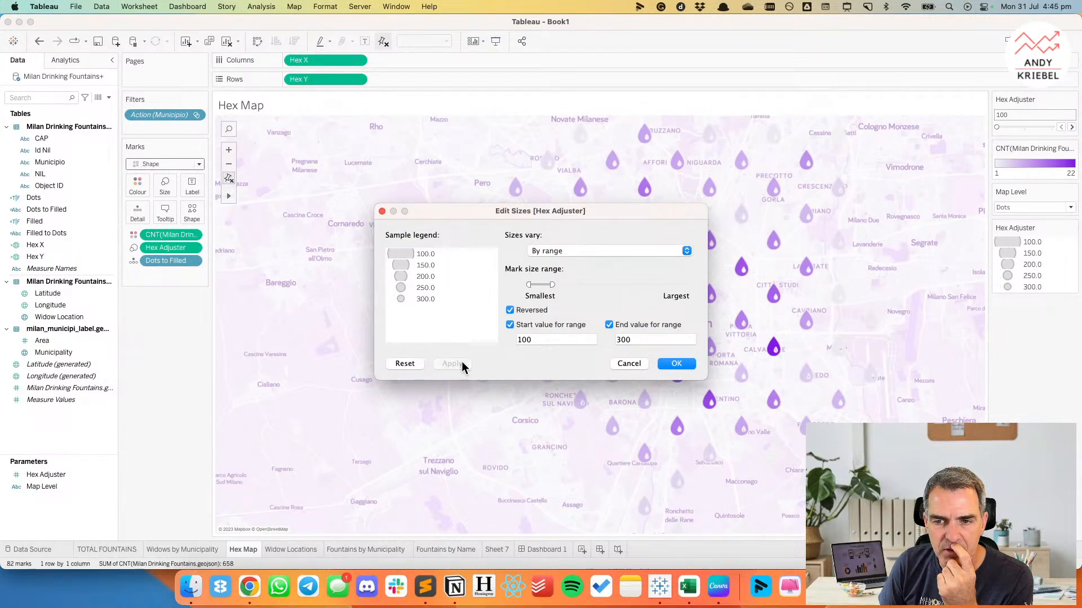
click(676, 364)
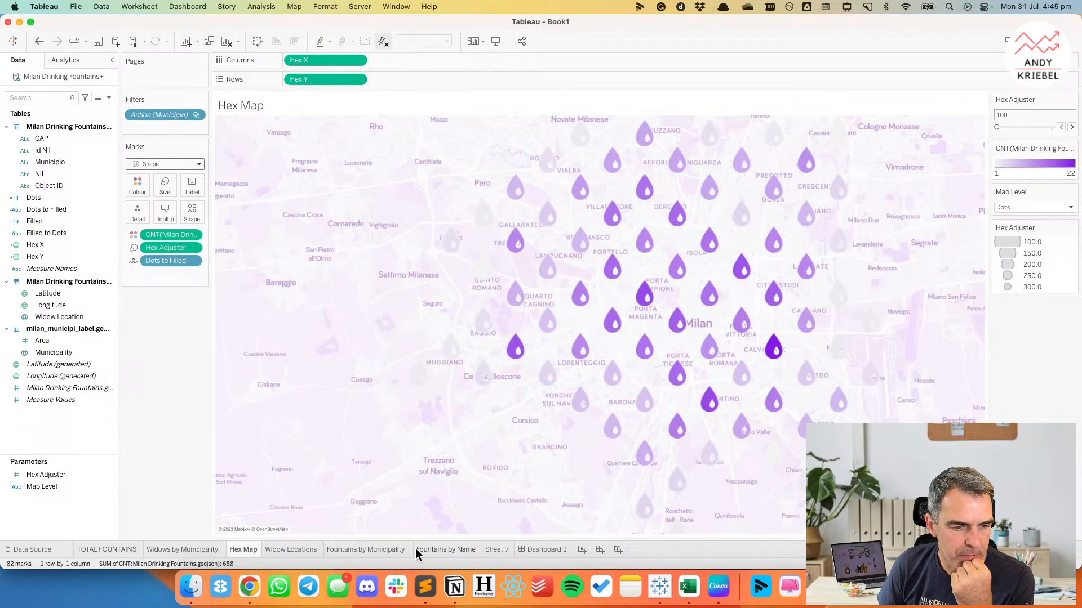
Check the droplets on Dashboard 1, reduce the largest mark size slightly on the Hex Map sheet, and return to the dashboard.
click(542, 549)
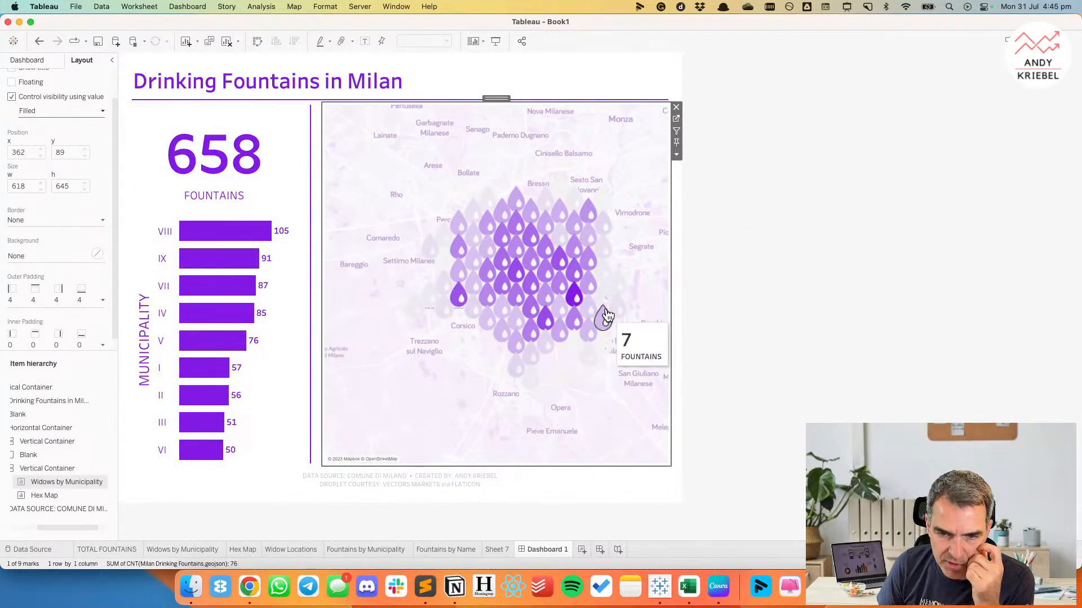
mouse_move(564, 284)
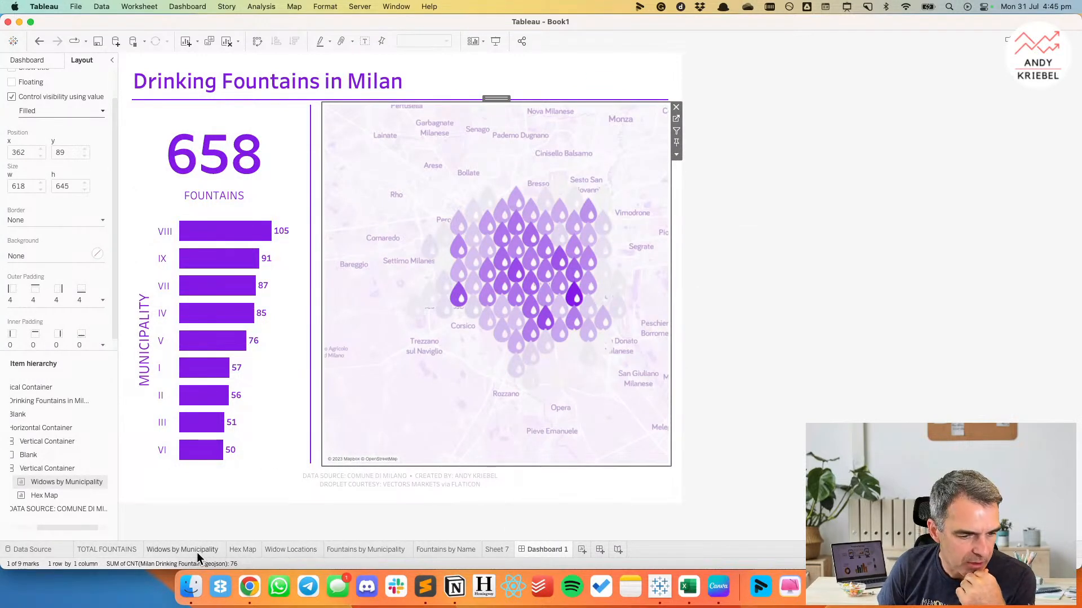
click(258, 549)
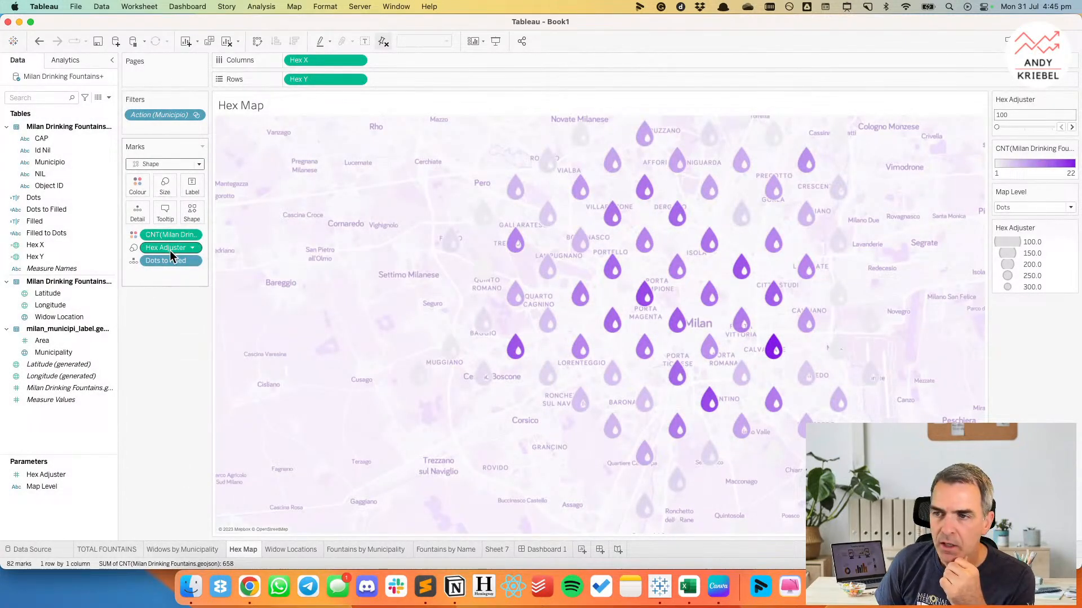
double_click(1049, 264)
drag(554, 285, 548, 285)
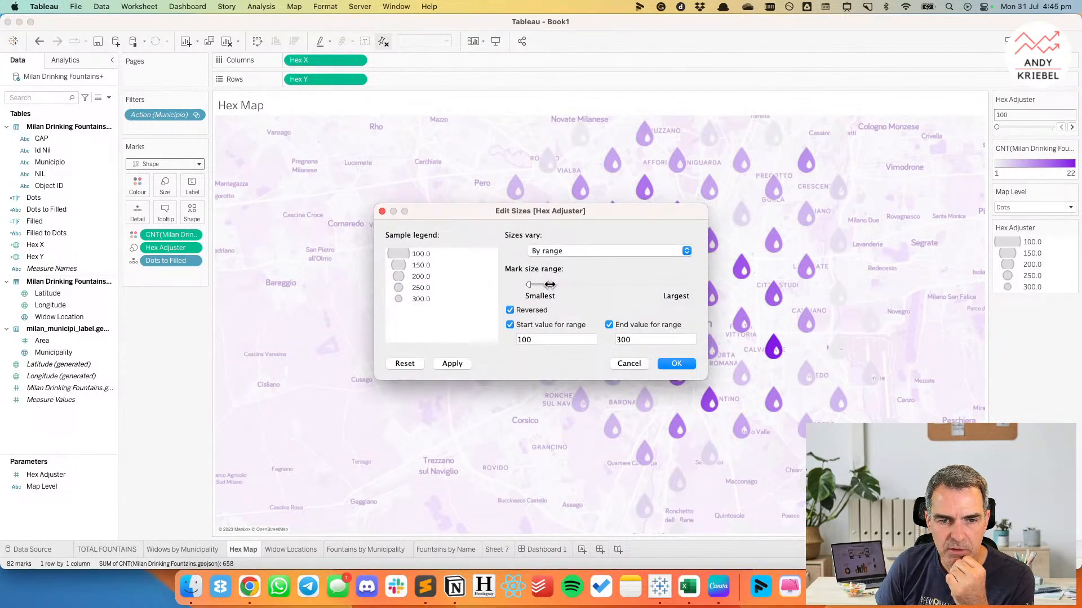
click(674, 365)
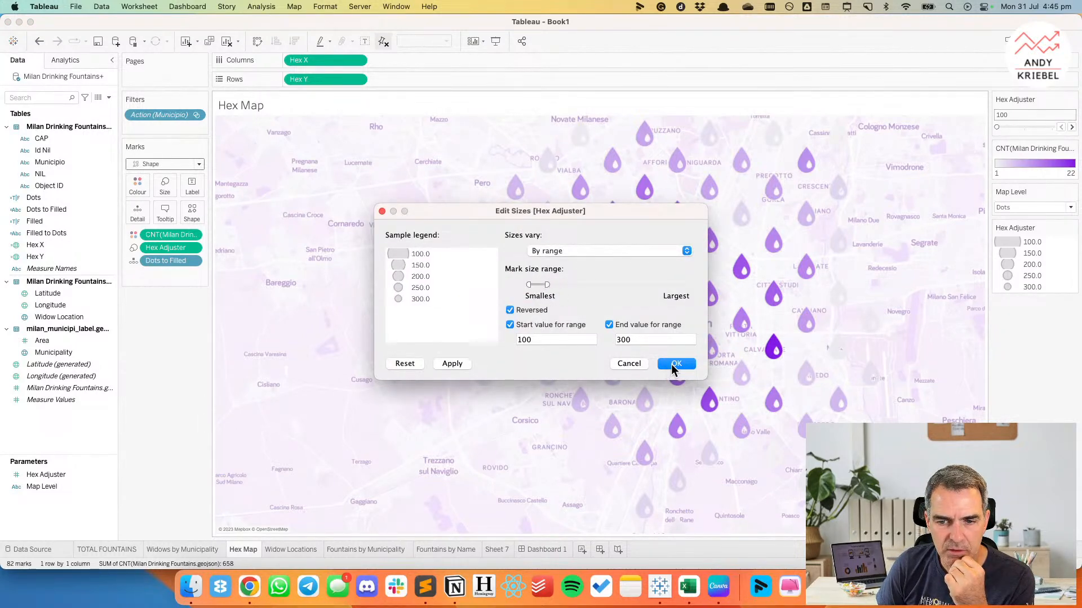
click(548, 550)
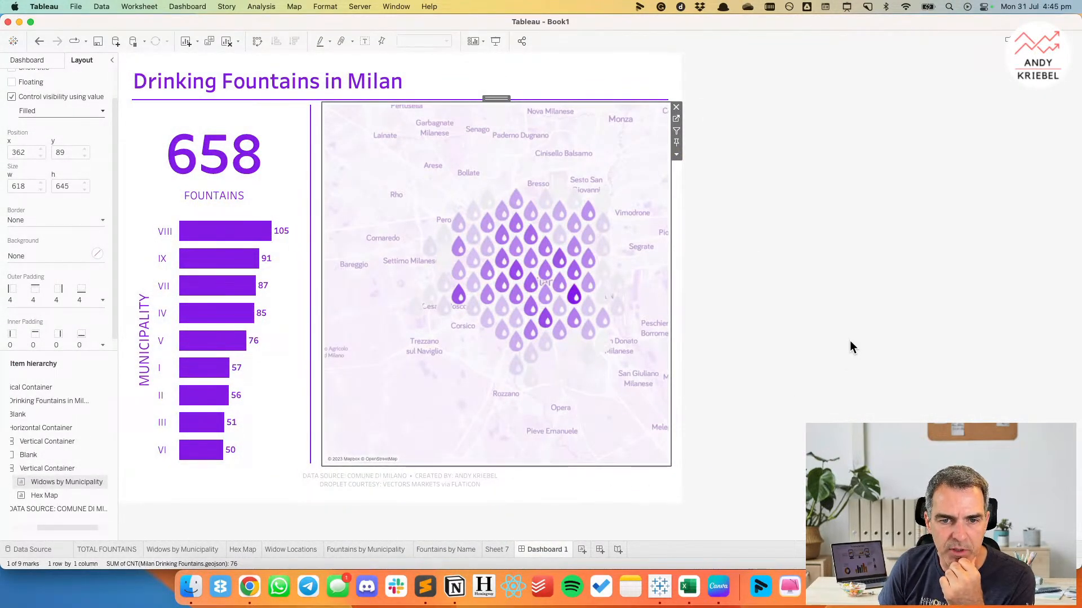
Set the Hex Adjuster to 200 on the Hex Map sheet and check the droplets on Dashboard 1.
click(677, 120)
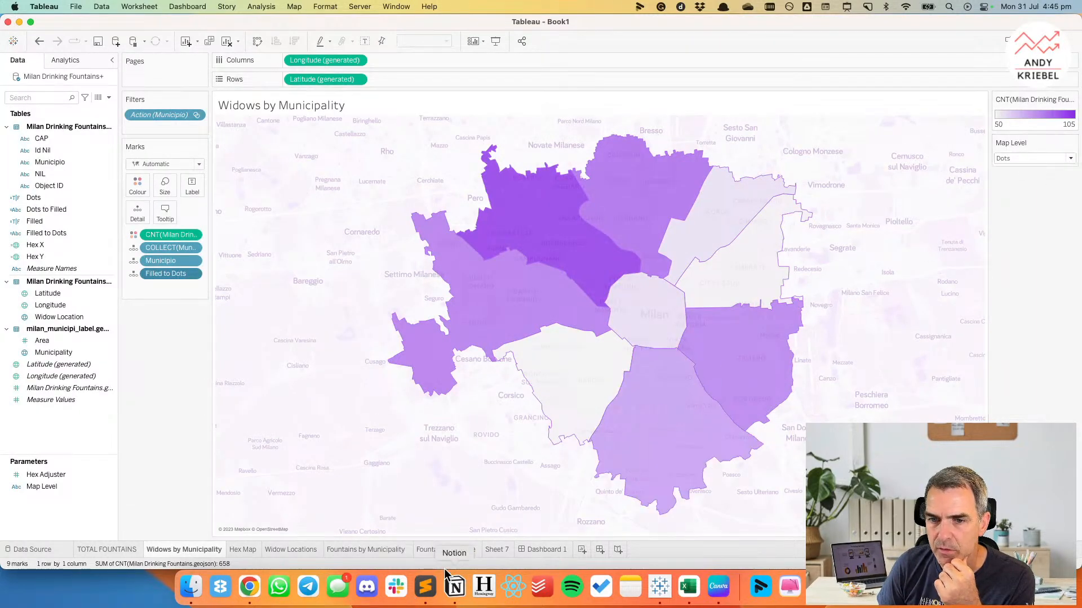
click(243, 549)
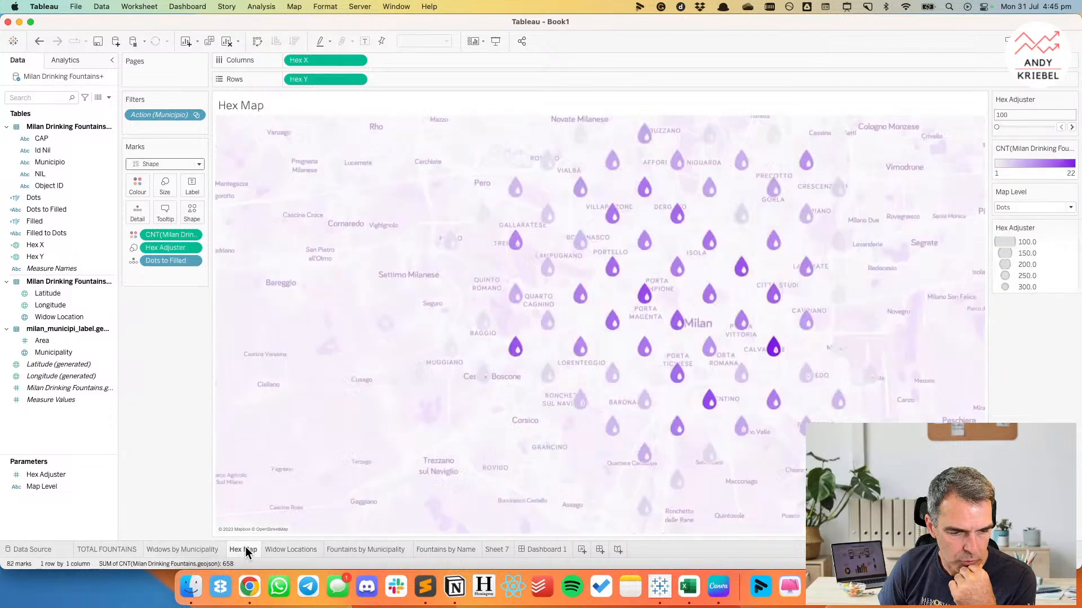
click(1071, 127)
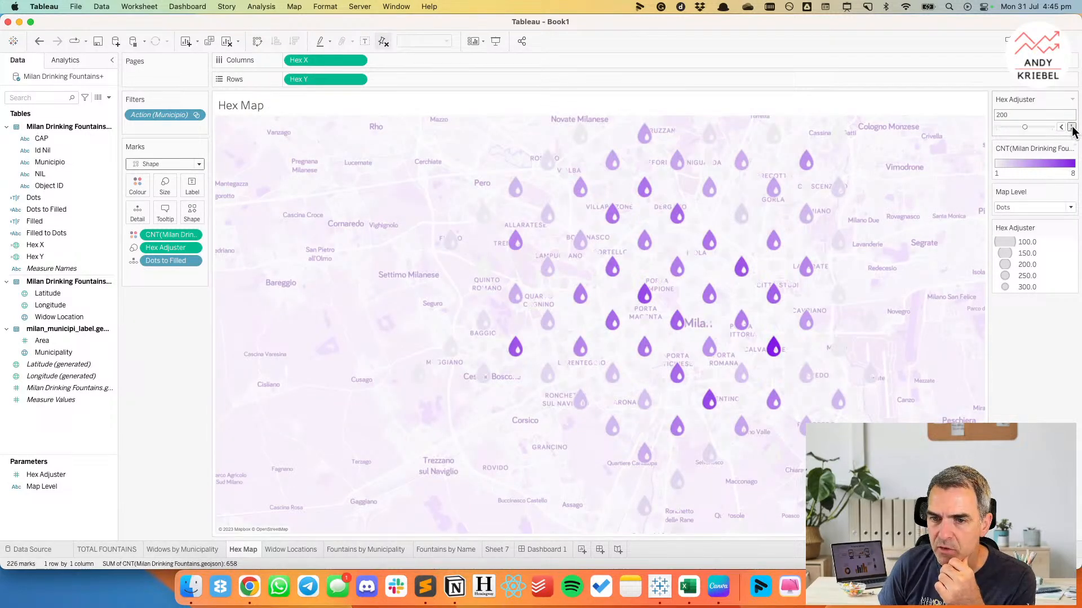
click(1071, 128)
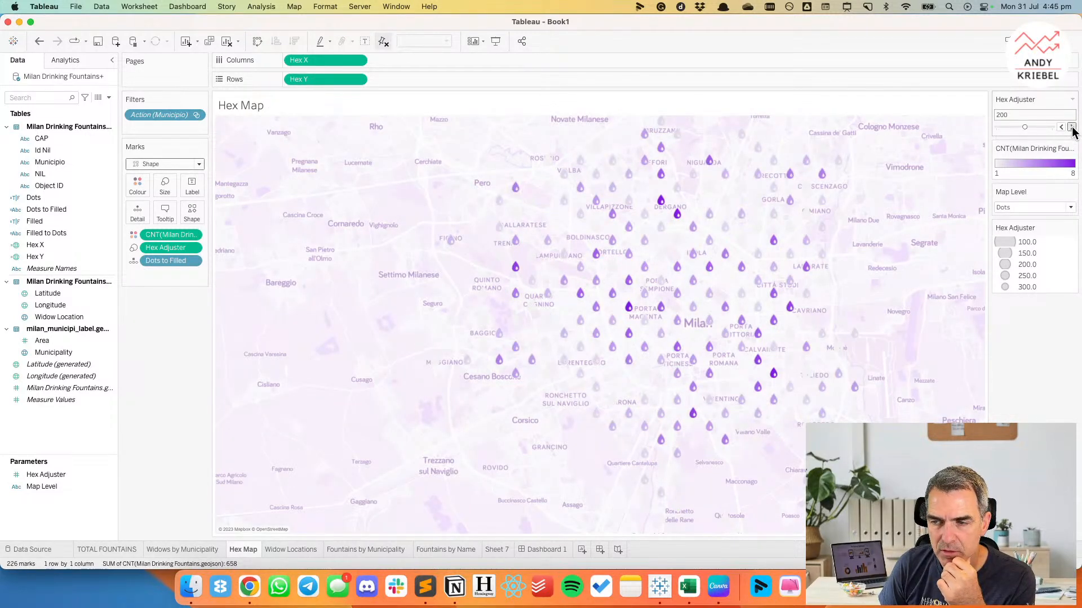
click(555, 552)
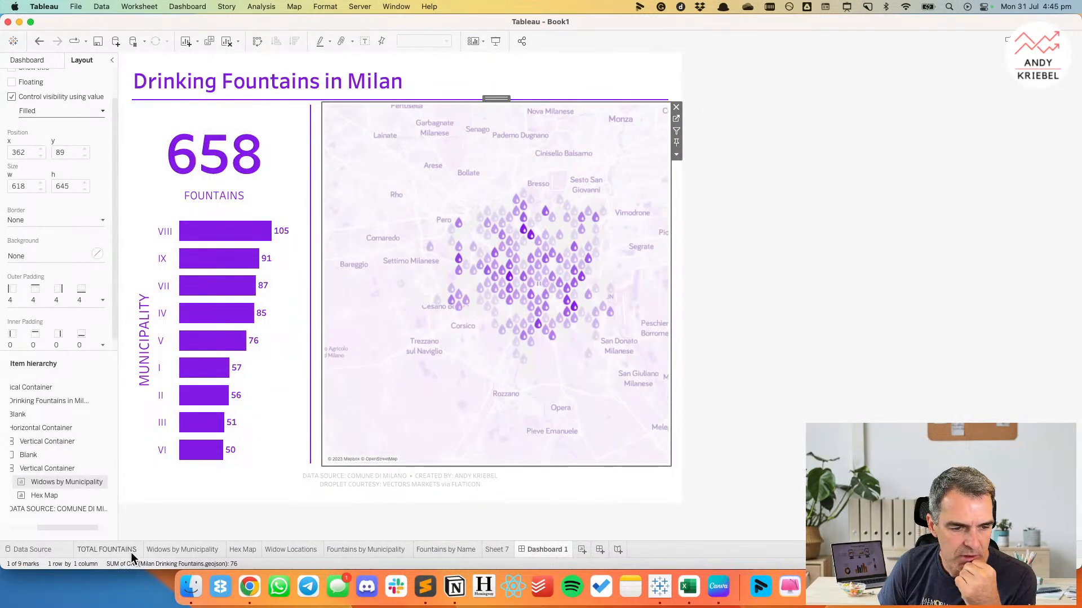
Raise the Hex Adjuster to 300 on the Hex Map sheet and check the droplets on Dashboard 1.
mouse_move(168, 555)
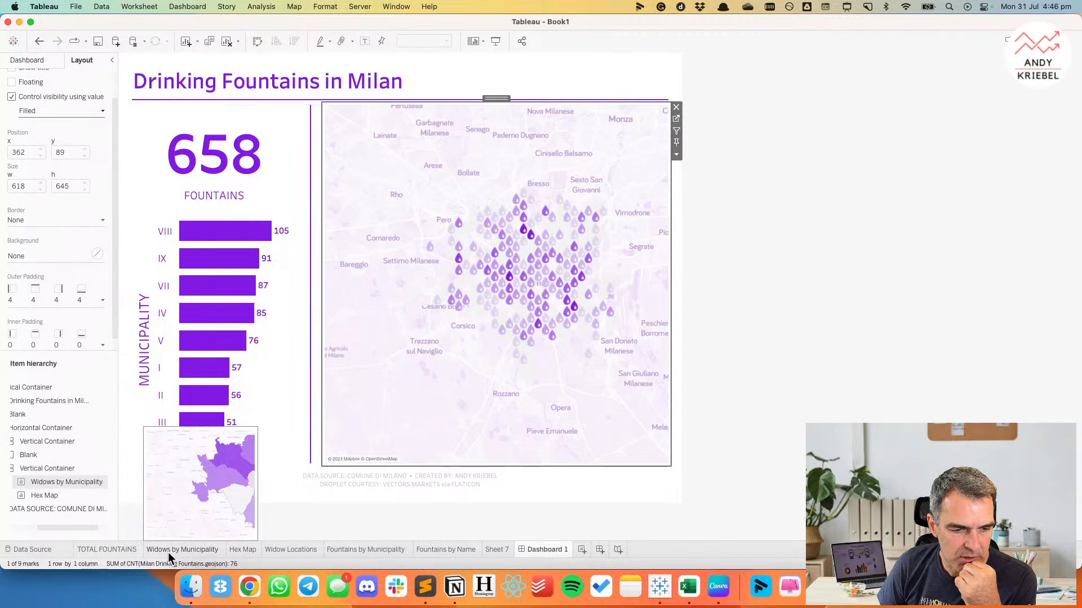
click(241, 552)
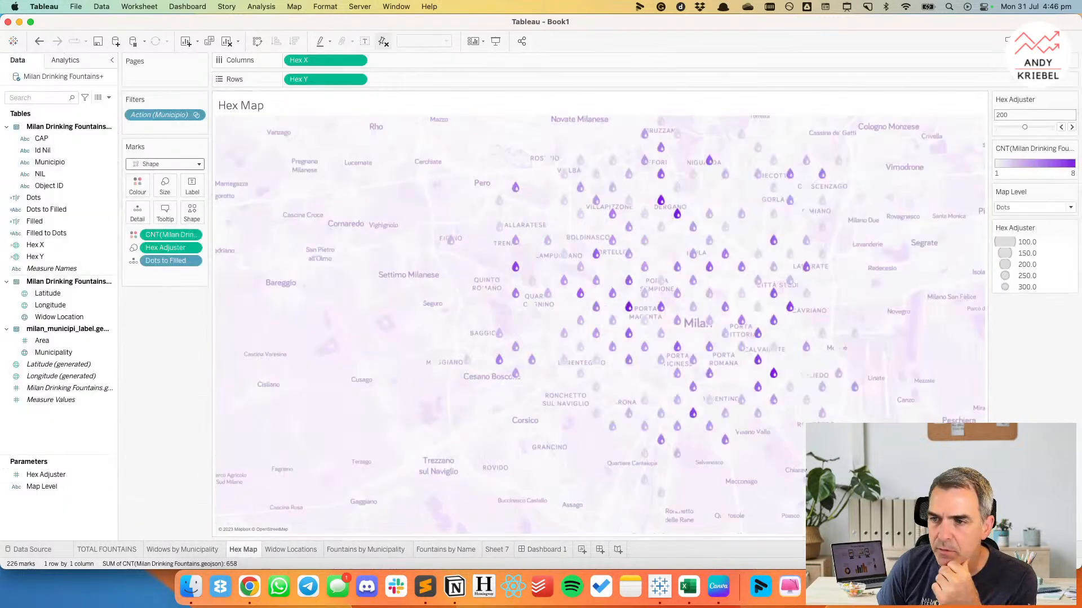
click(1071, 127)
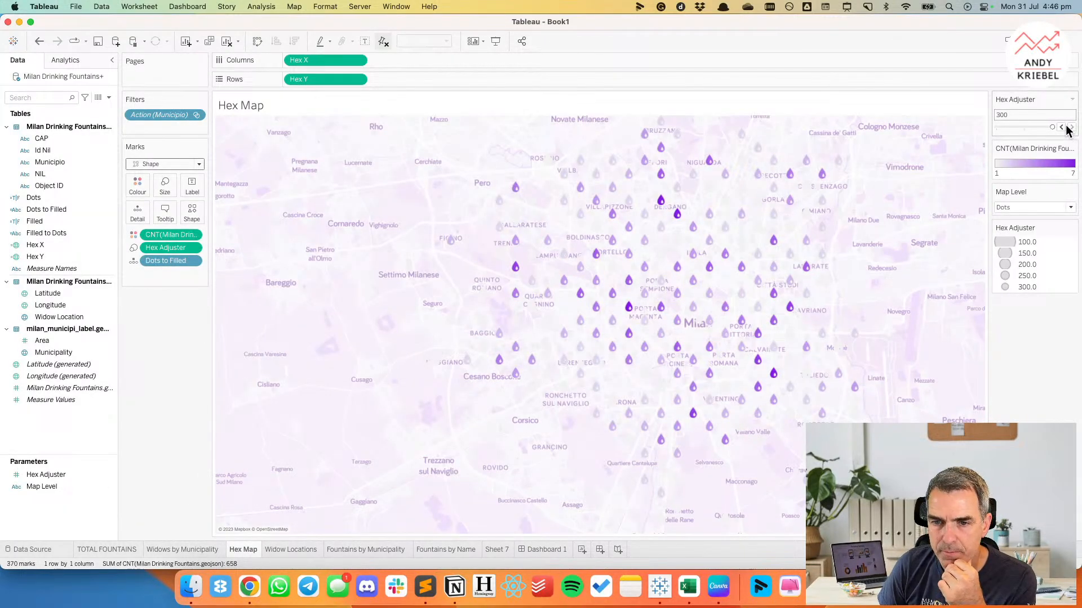
click(1071, 127)
click(562, 548)
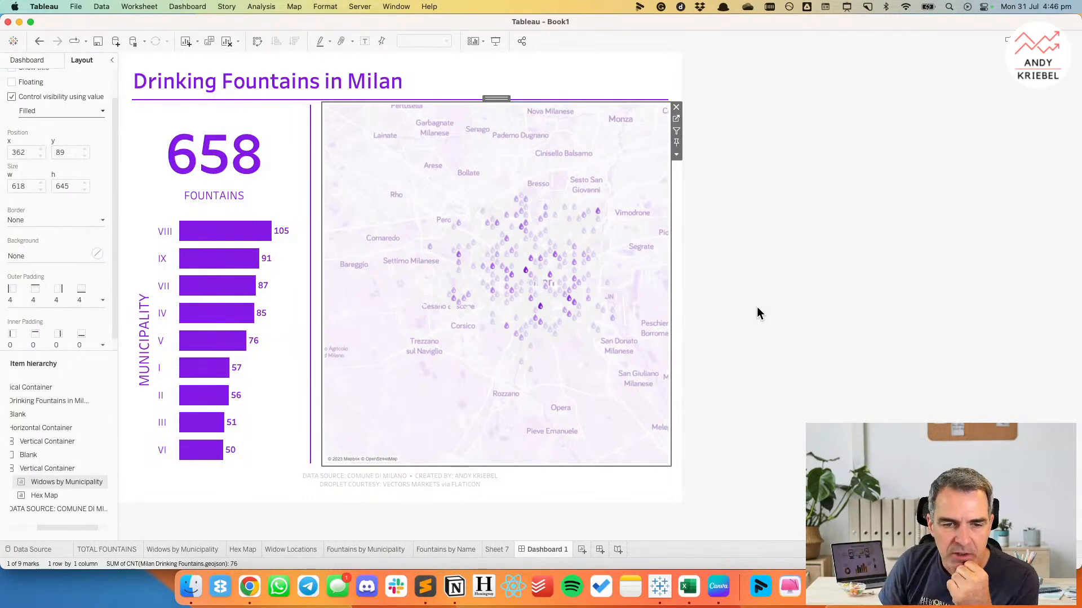
Turn off the Hex Map's Landcover, Landuse, Misc, Tunnels, Bridges, Borders, POI labels and Road labels layers, keeping the background layer on.
right_click(430, 179)
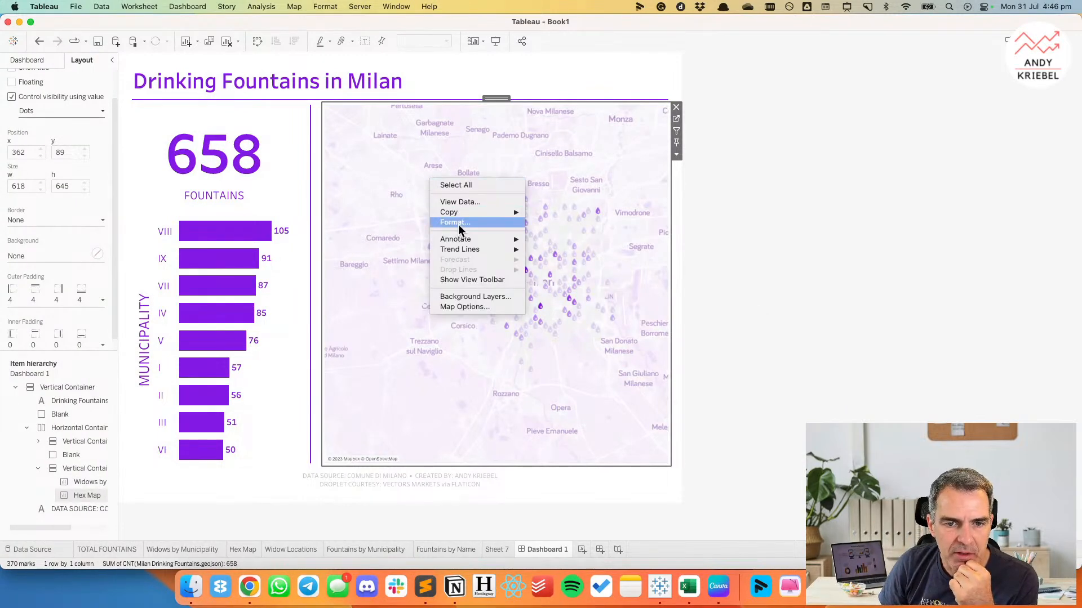
click(456, 295)
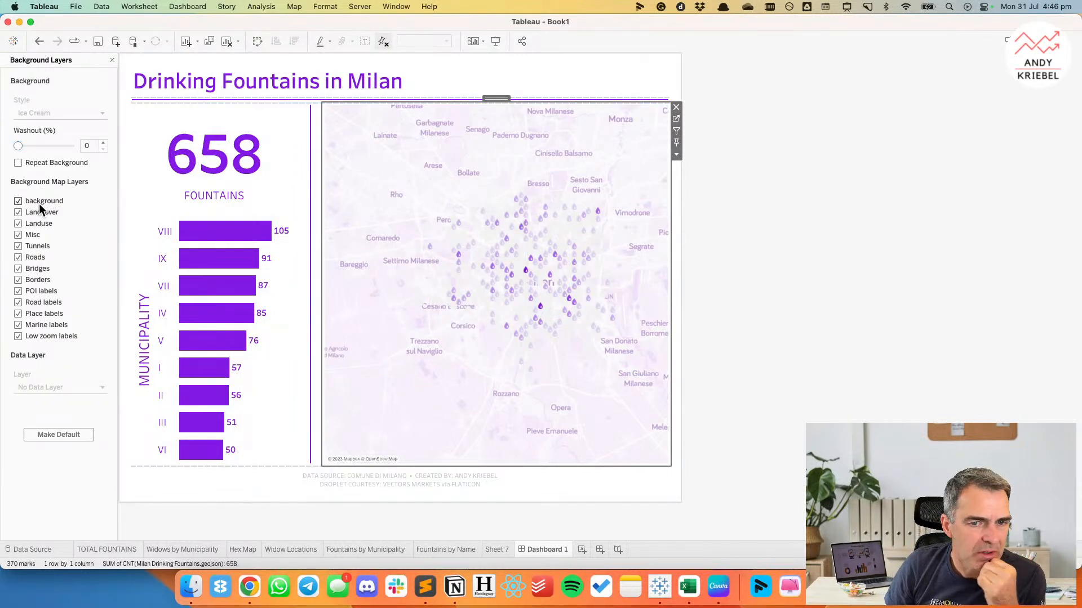
click(39, 202)
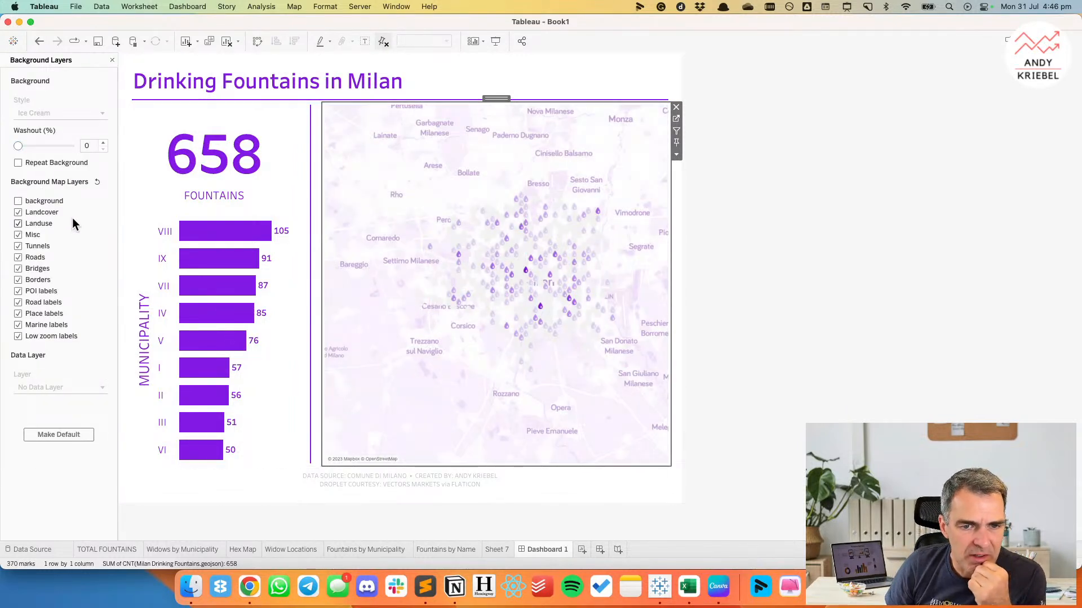
click(18, 291)
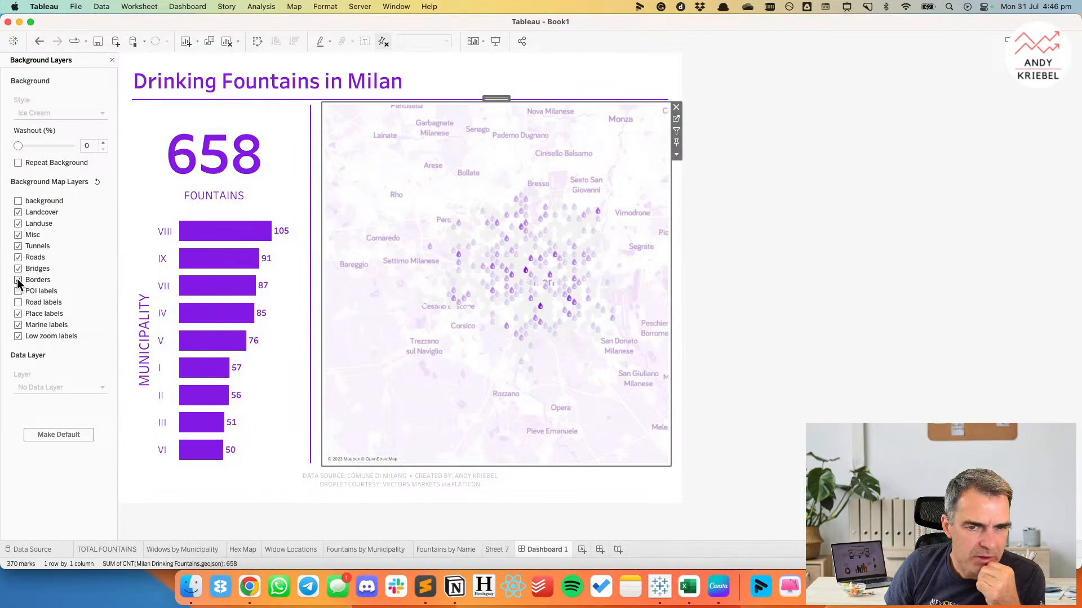
click(18, 280)
click(18, 269)
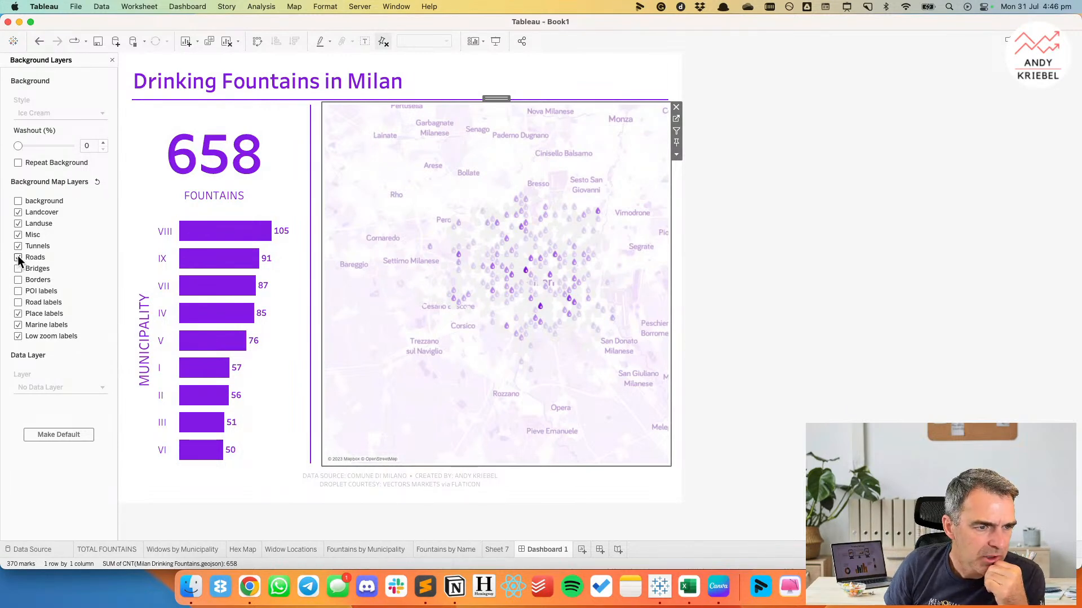
click(18, 246)
click(18, 234)
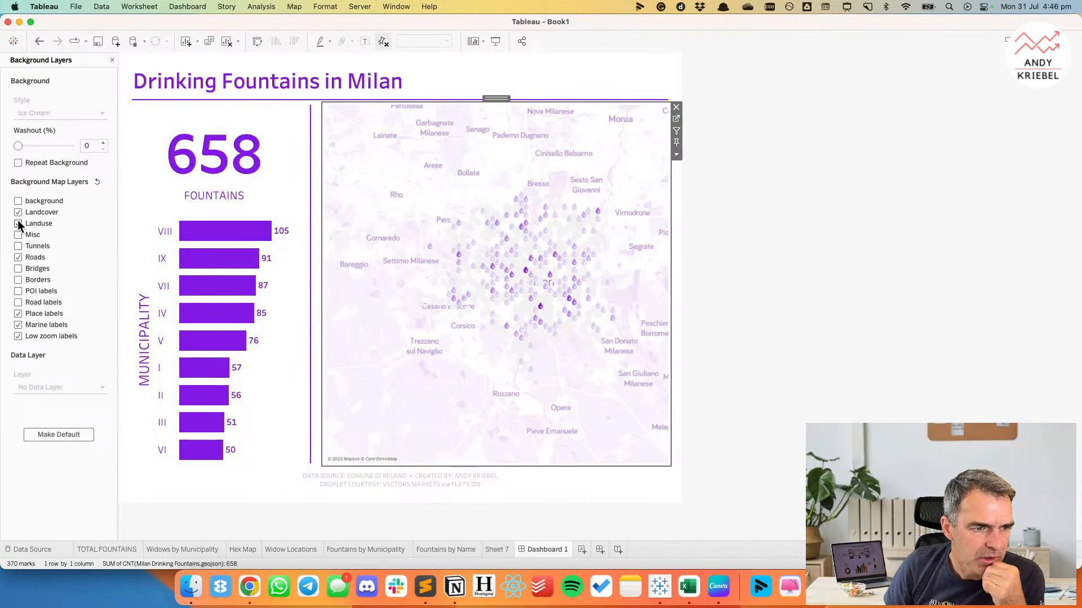
click(18, 224)
click(18, 213)
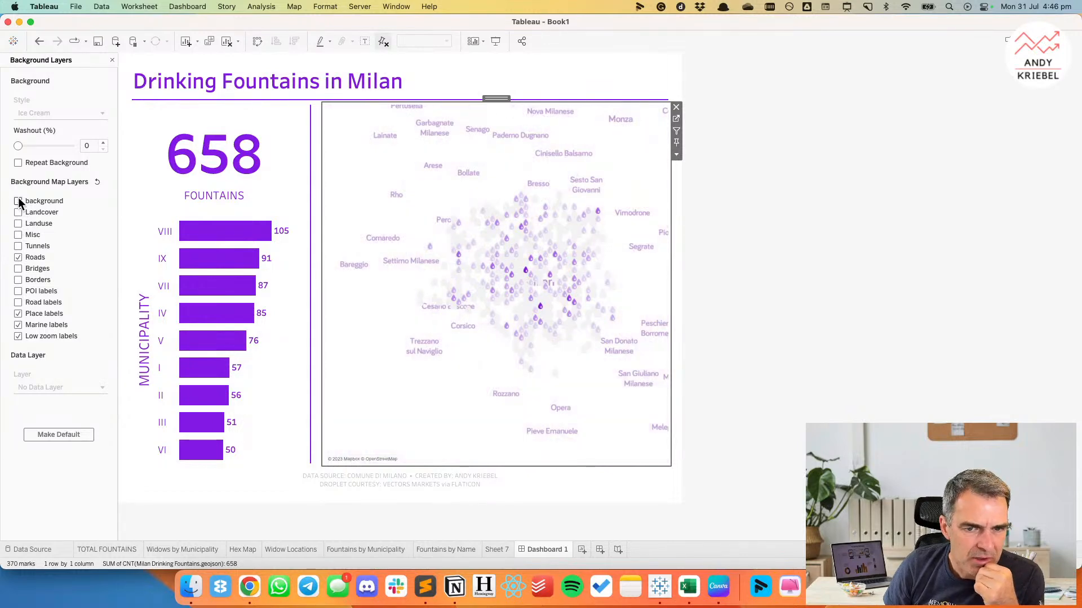
click(18, 202)
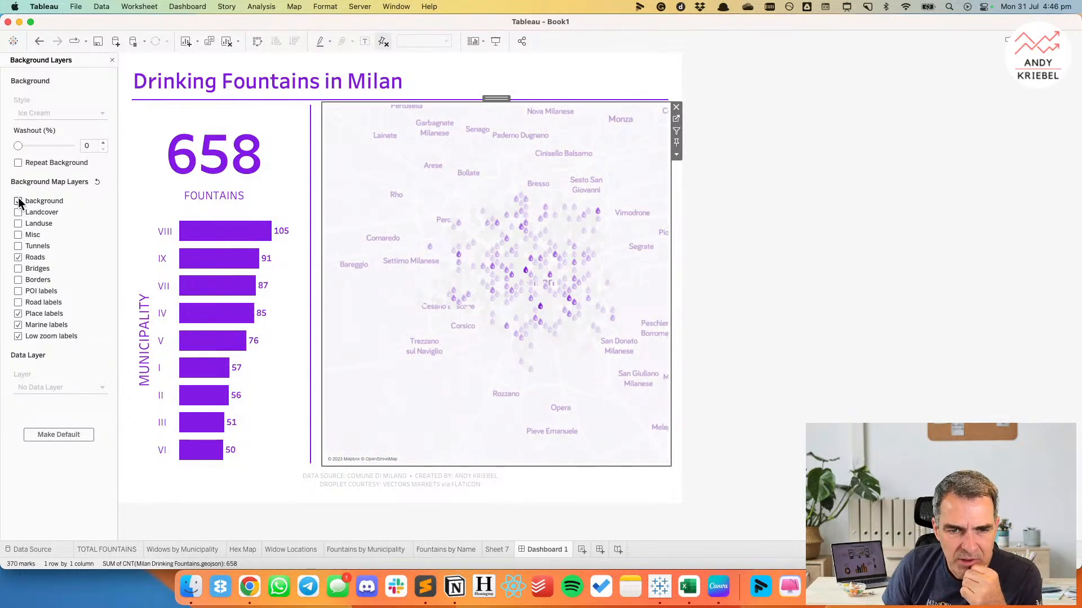
click(18, 201)
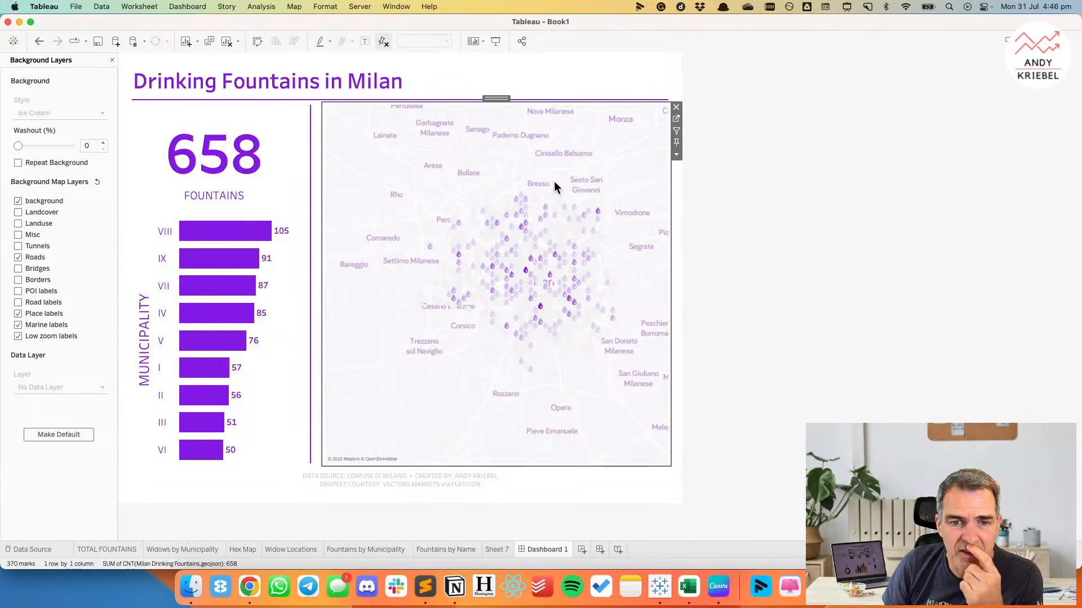
Fix the Hex Map's fountain count colour range to start at 0 and end at 7, and check it on Dashboard 1.
click(677, 119)
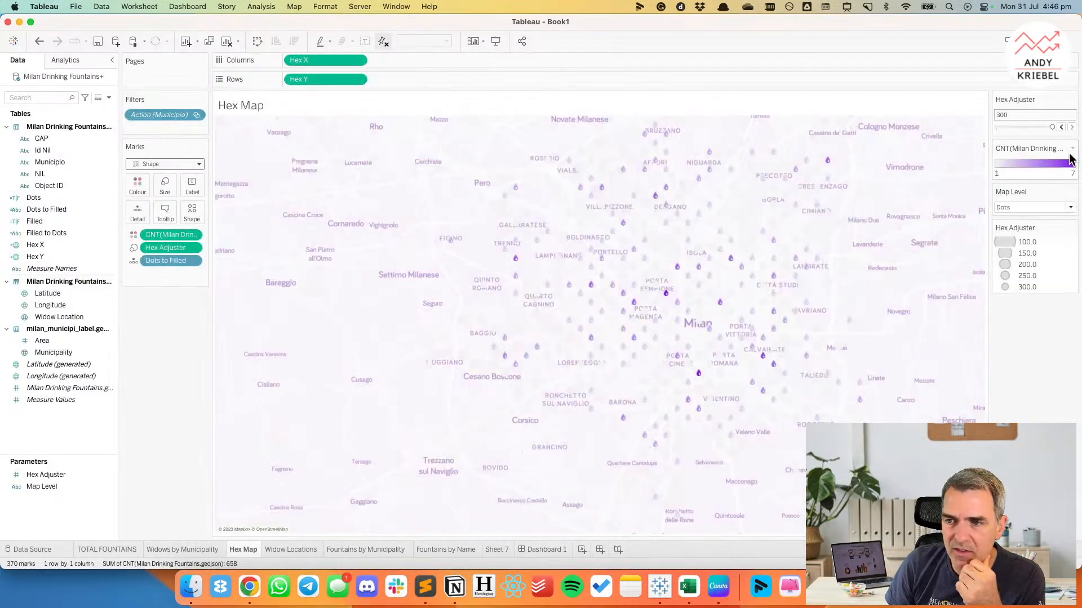
double_click(1032, 173)
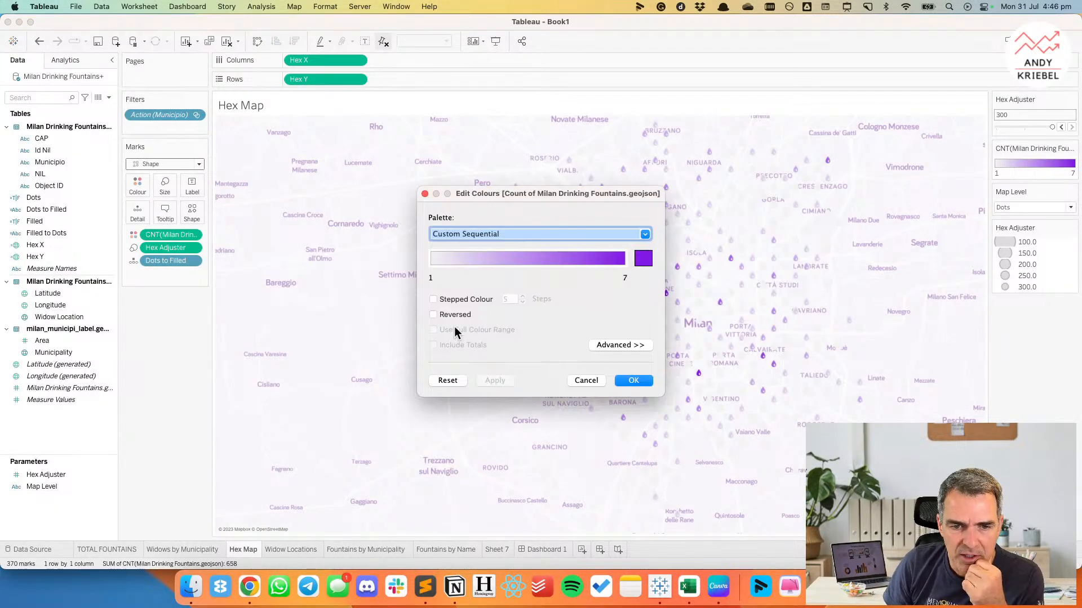
click(635, 346)
click(433, 376)
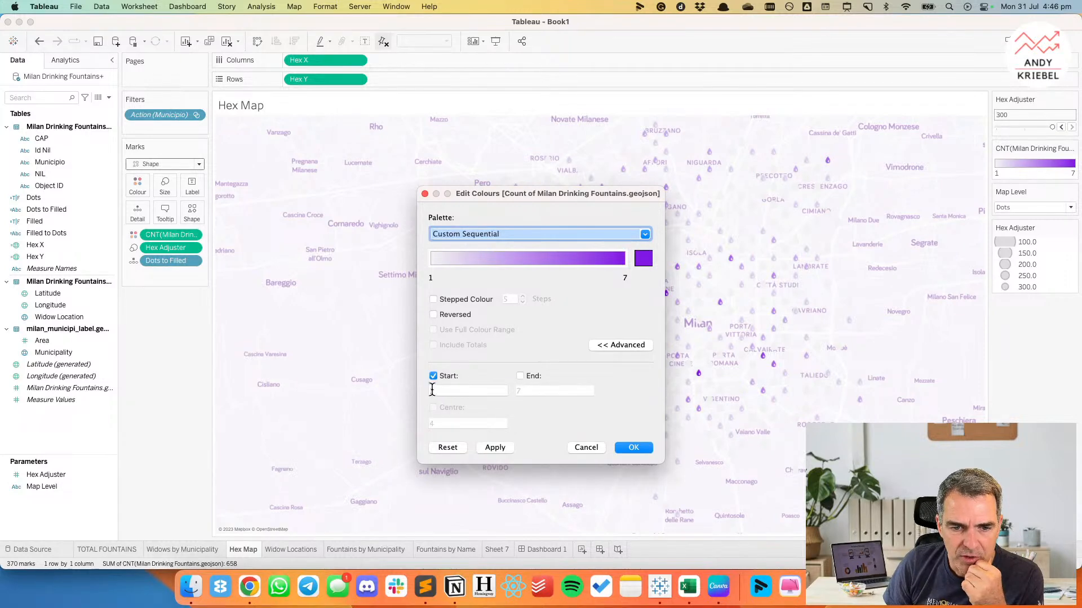
click(432, 390)
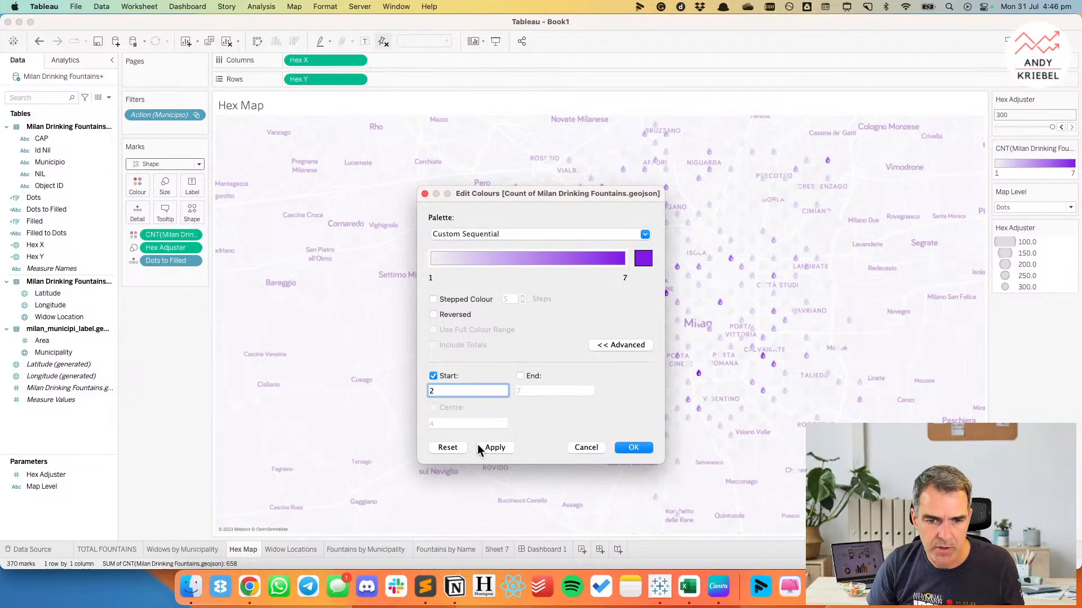
click(494, 448)
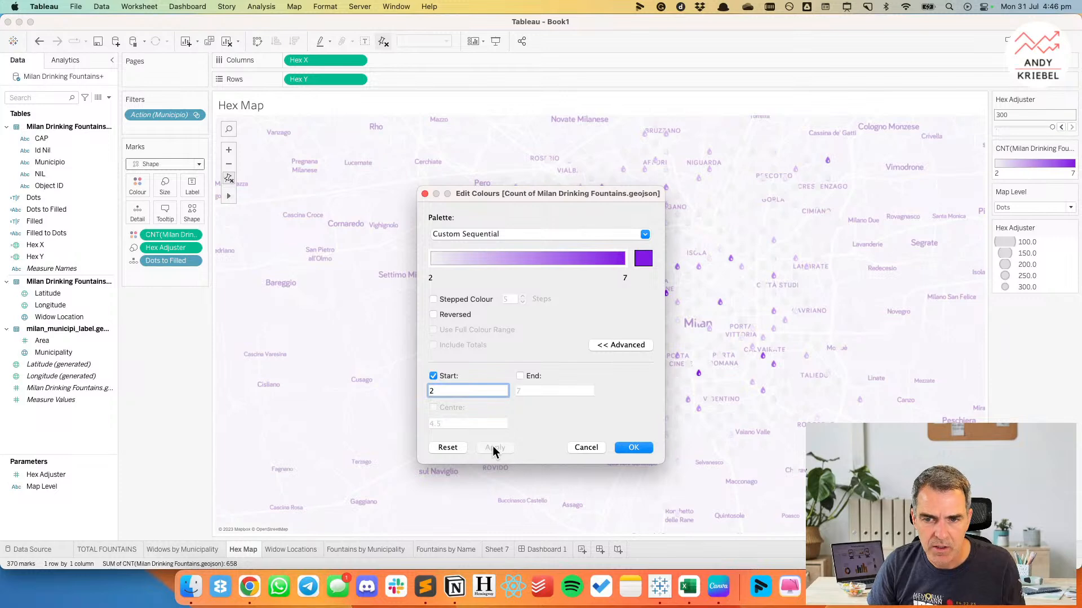
key(BackSpace)
text(0)
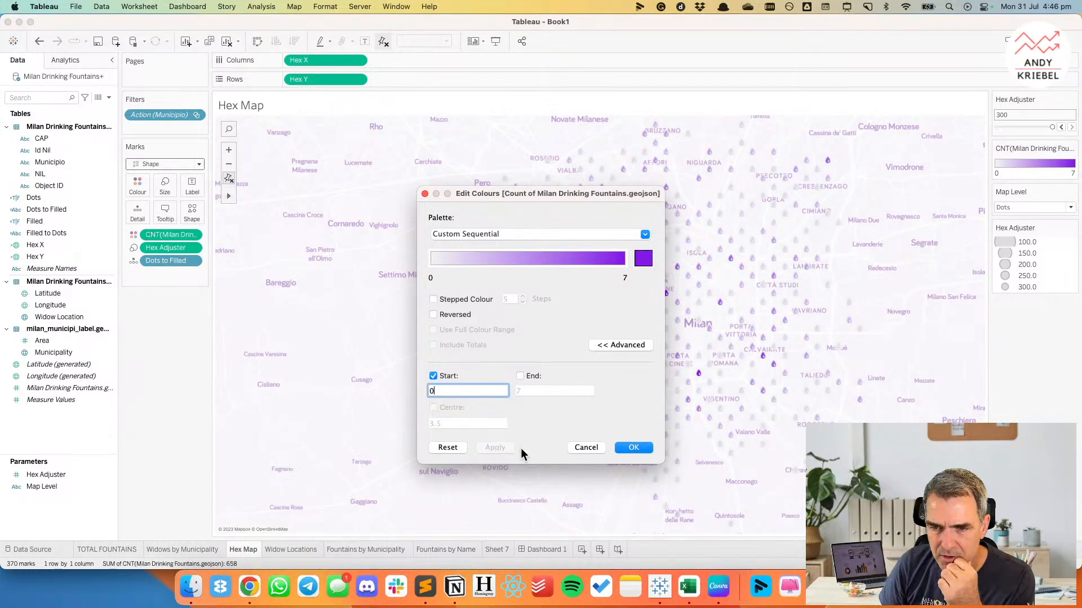
click(520, 376)
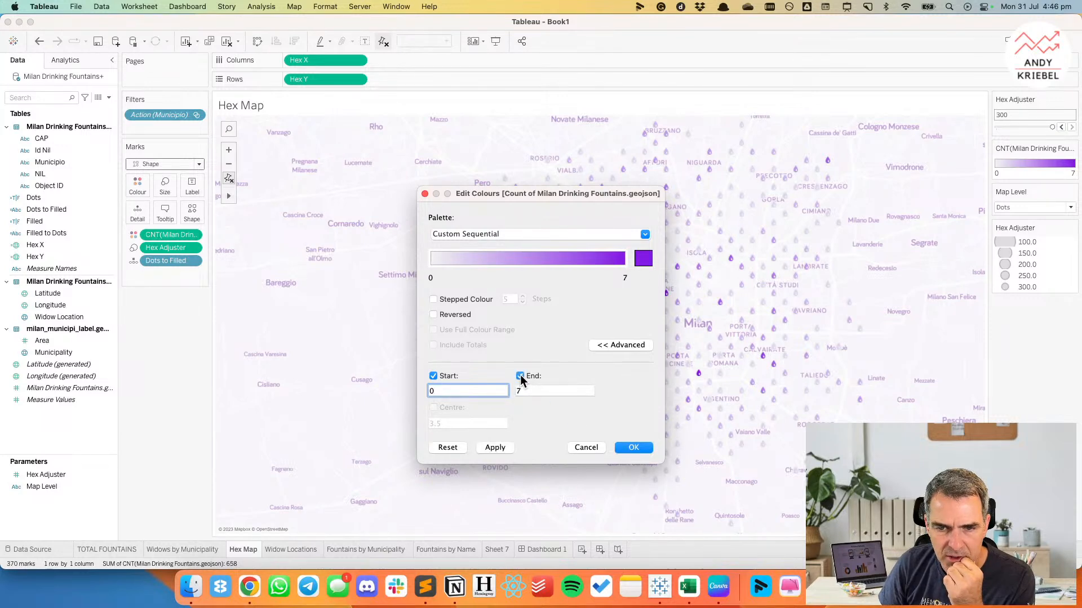
click(625, 448)
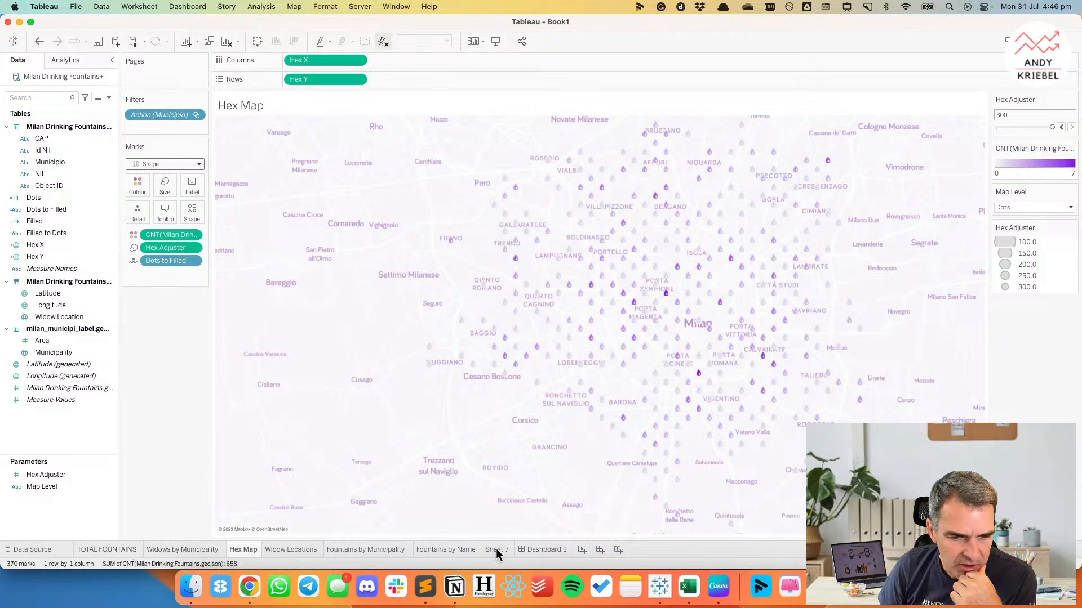
click(546, 549)
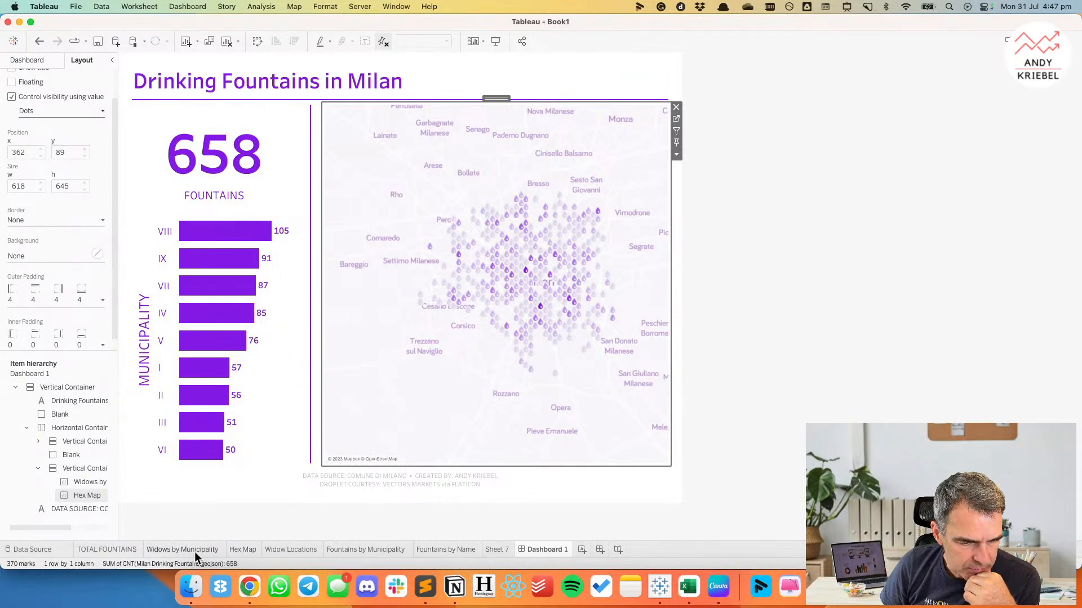
mouse_move(194, 555)
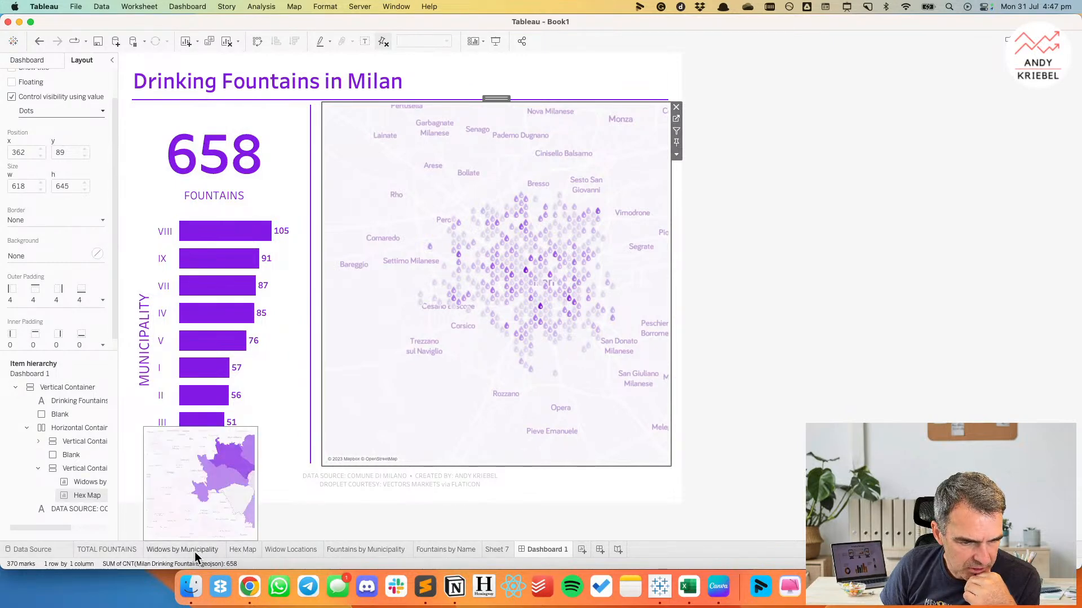
click(194, 552)
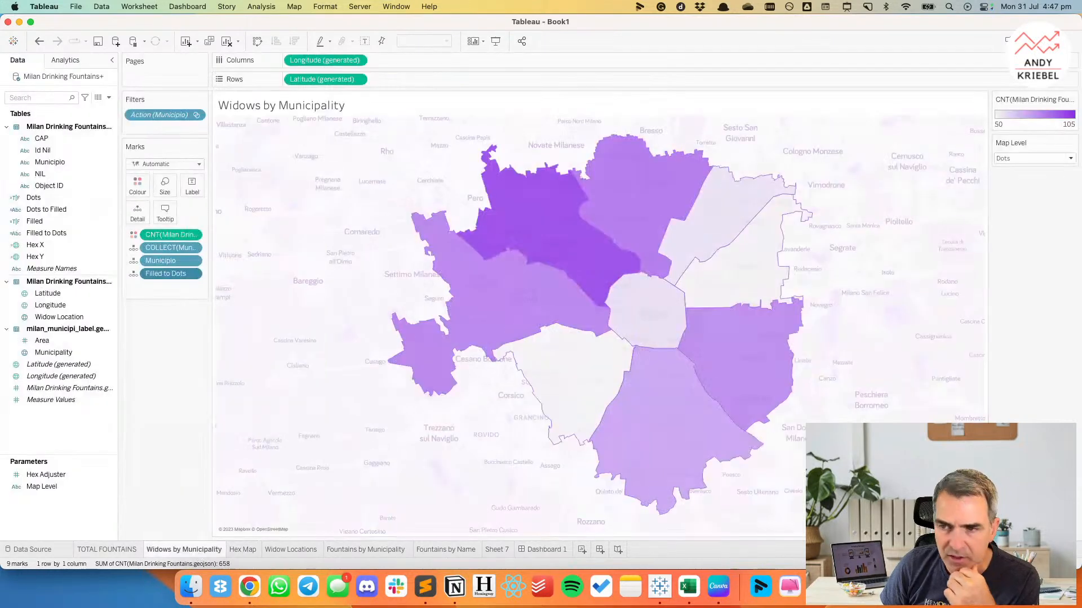
double_click(1019, 124)
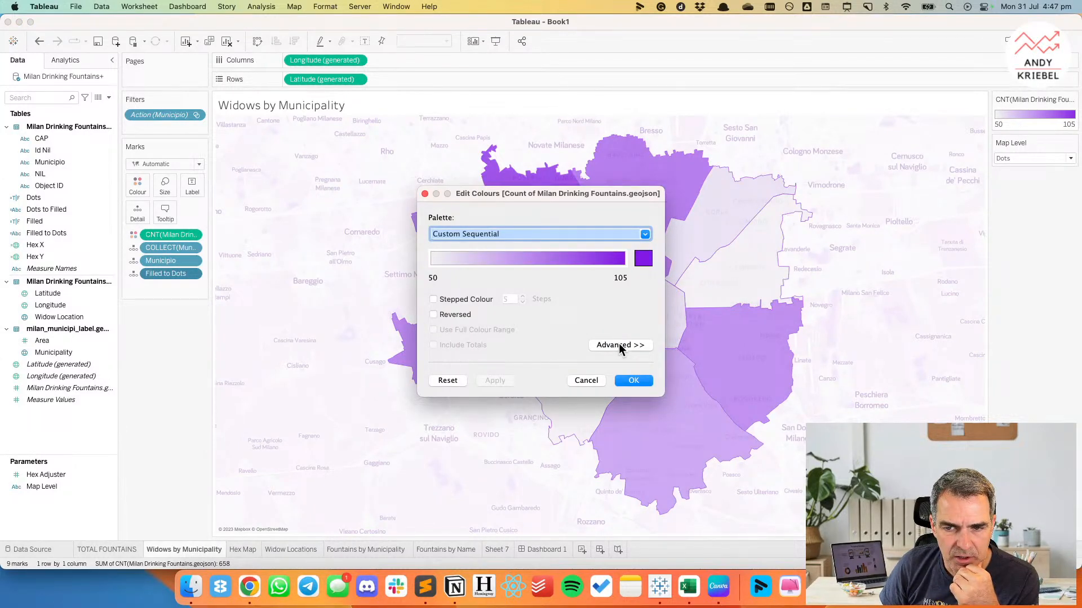
click(586, 381)
right_click(304, 258)
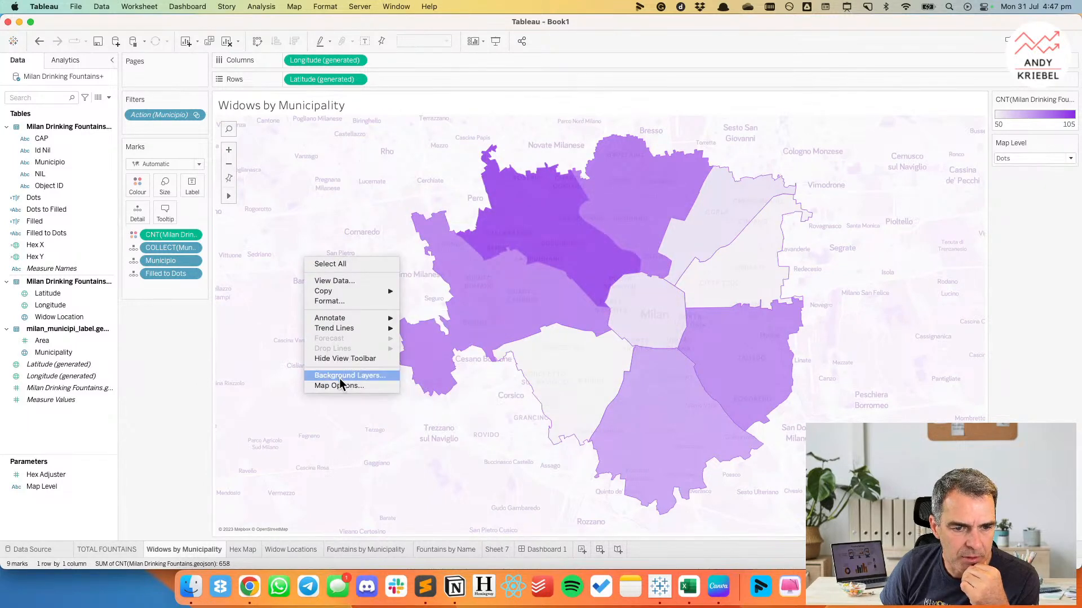
click(231, 548)
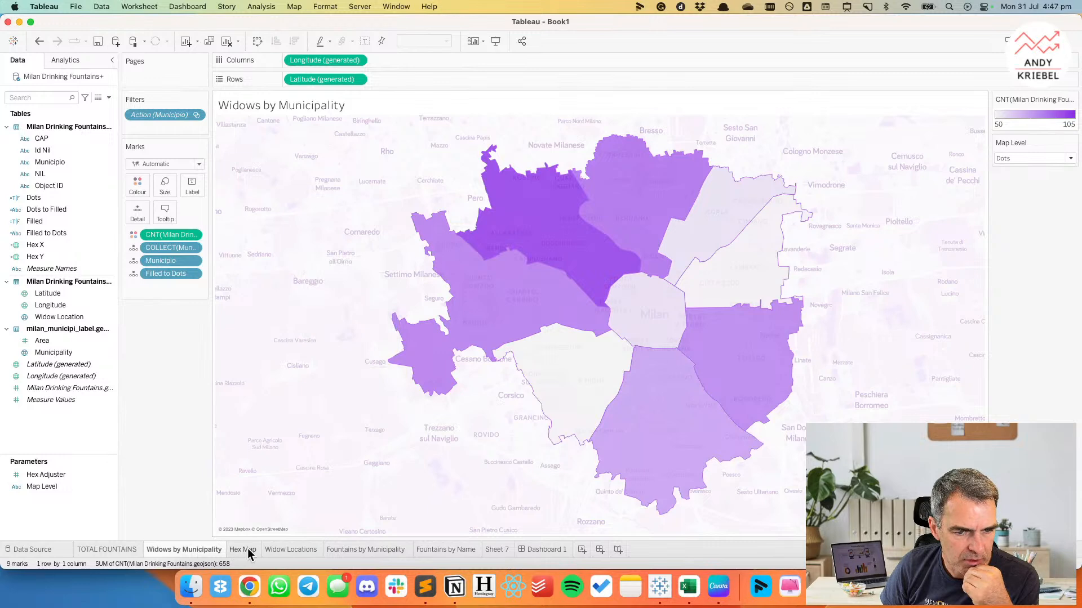
Turn off the Hex Map's Marine labels and Low zoom labels background layers, keeping Place labels on.
click(248, 549)
right_click(309, 384)
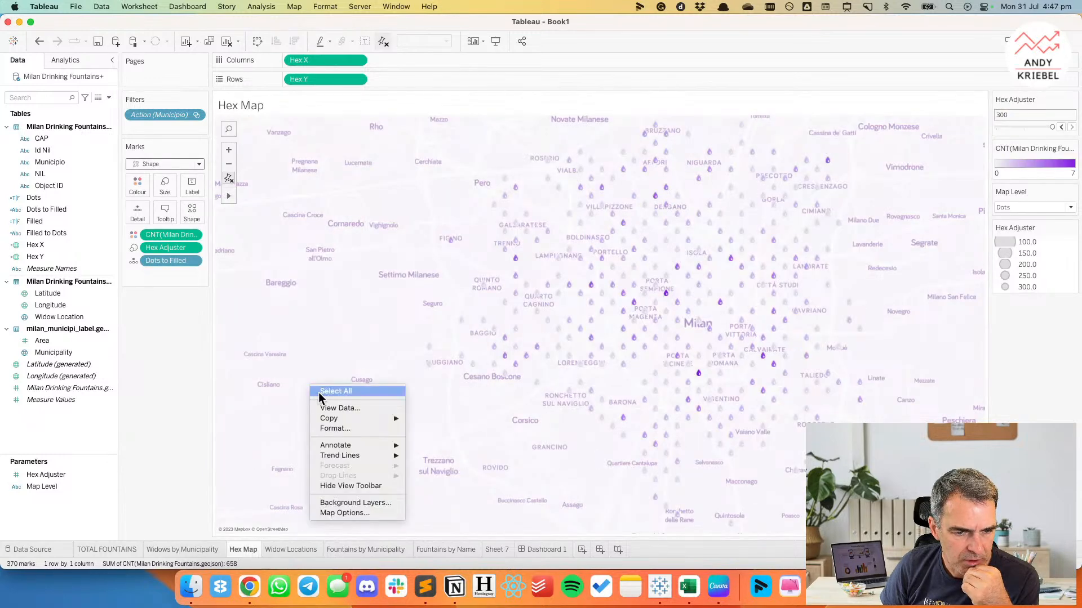
click(336, 428)
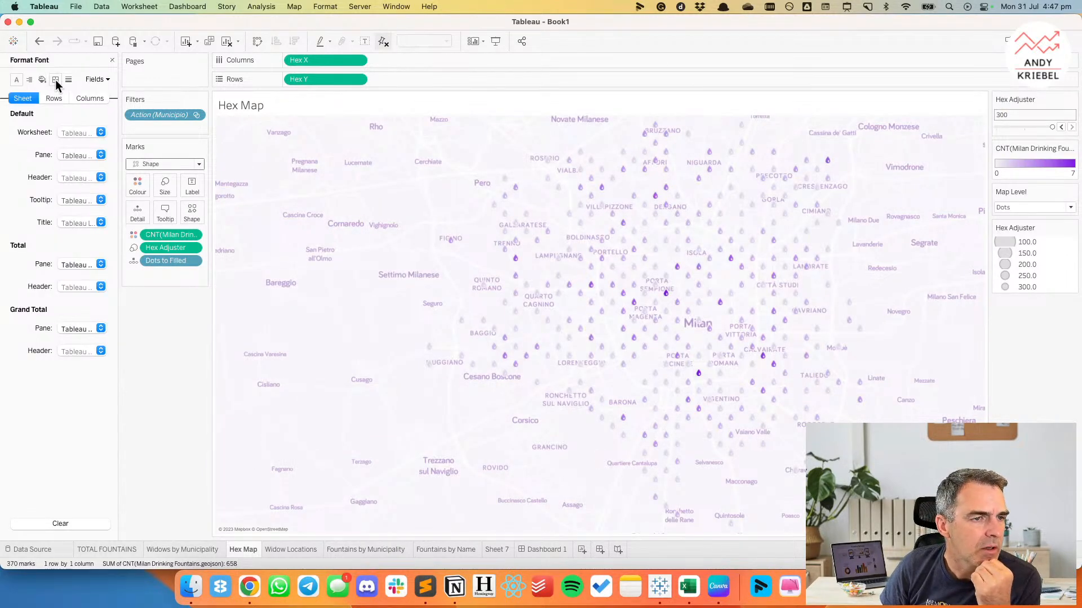
right_click(417, 300)
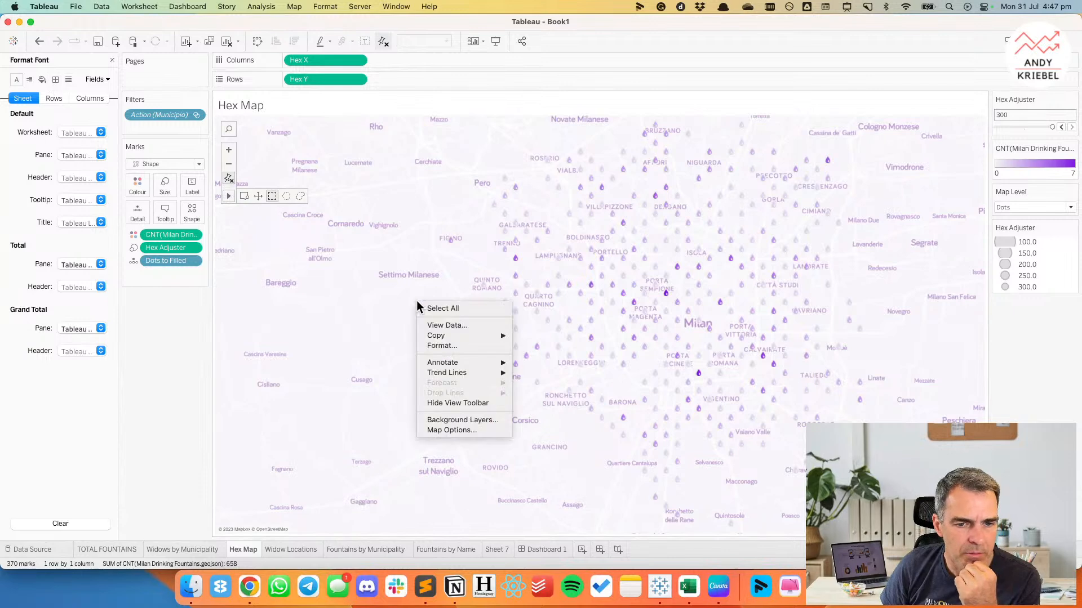
click(459, 420)
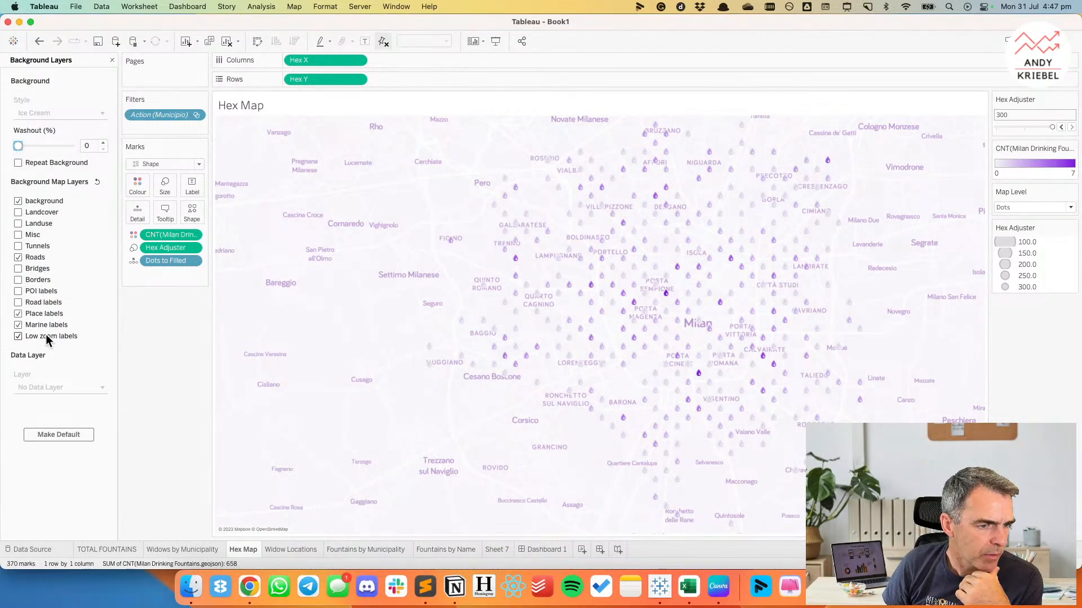
click(18, 315)
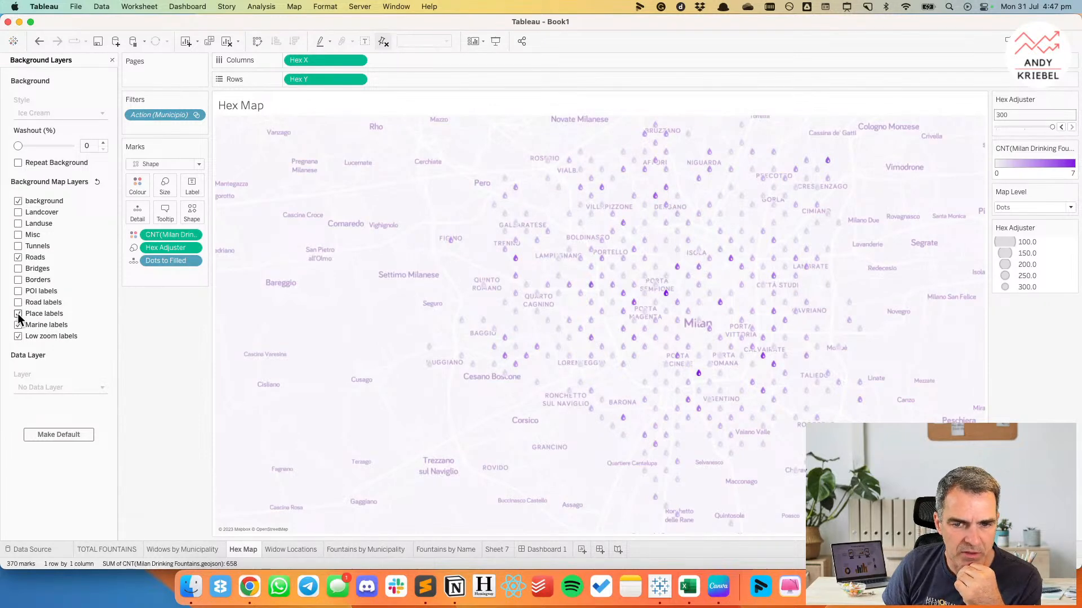
click(18, 314)
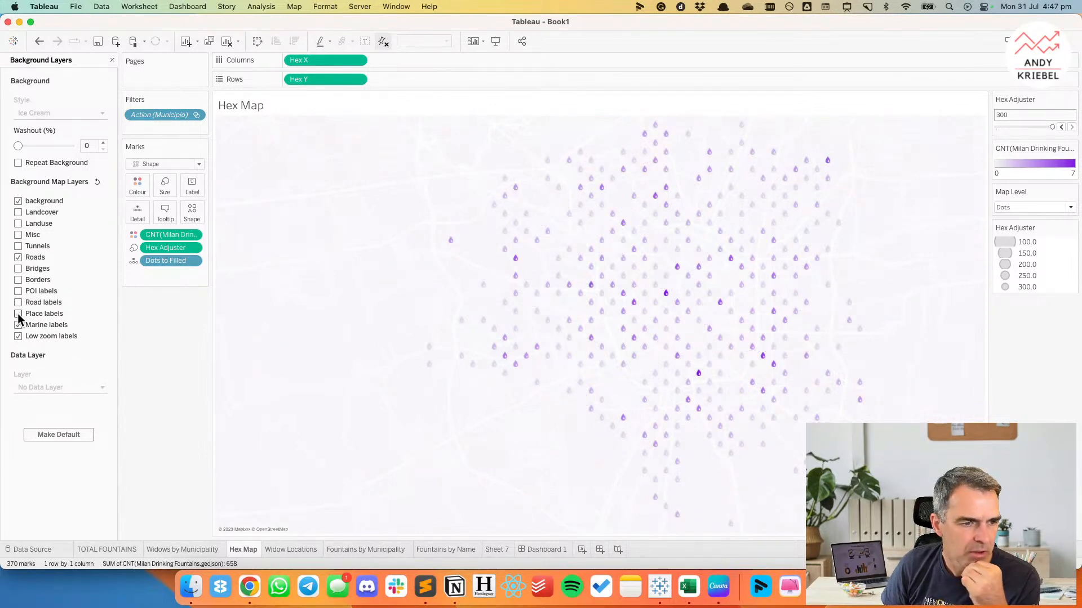
click(18, 315)
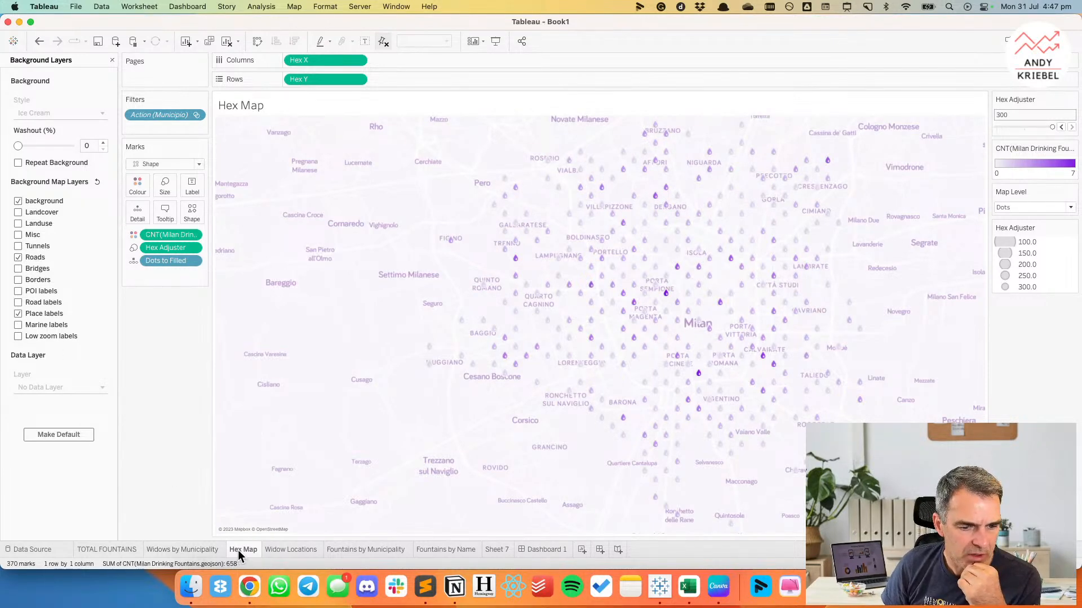
click(280, 549)
right_click(316, 340)
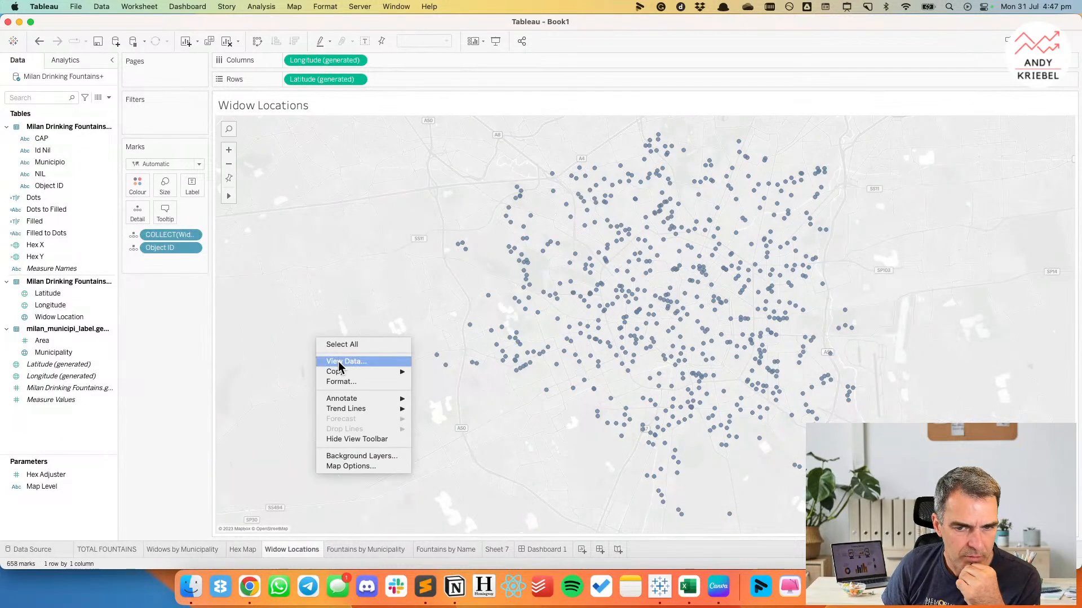
click(181, 544)
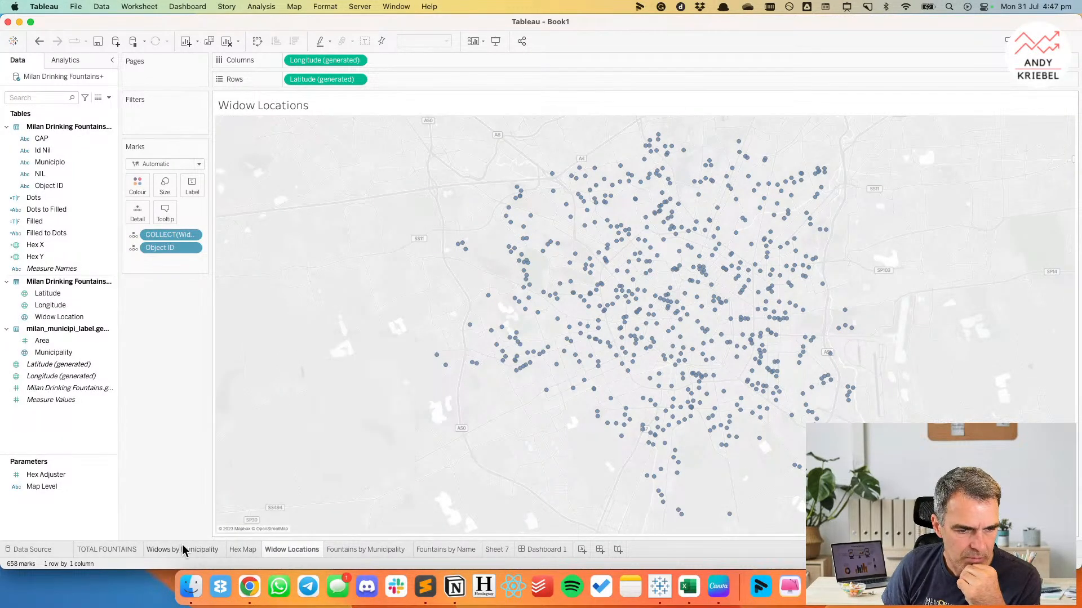
Turn off the Landcover, Landuse, Misc, Tunnels, Bridges and Borders background layers on the Widows by Municipality map.
click(181, 544)
right_click(322, 415)
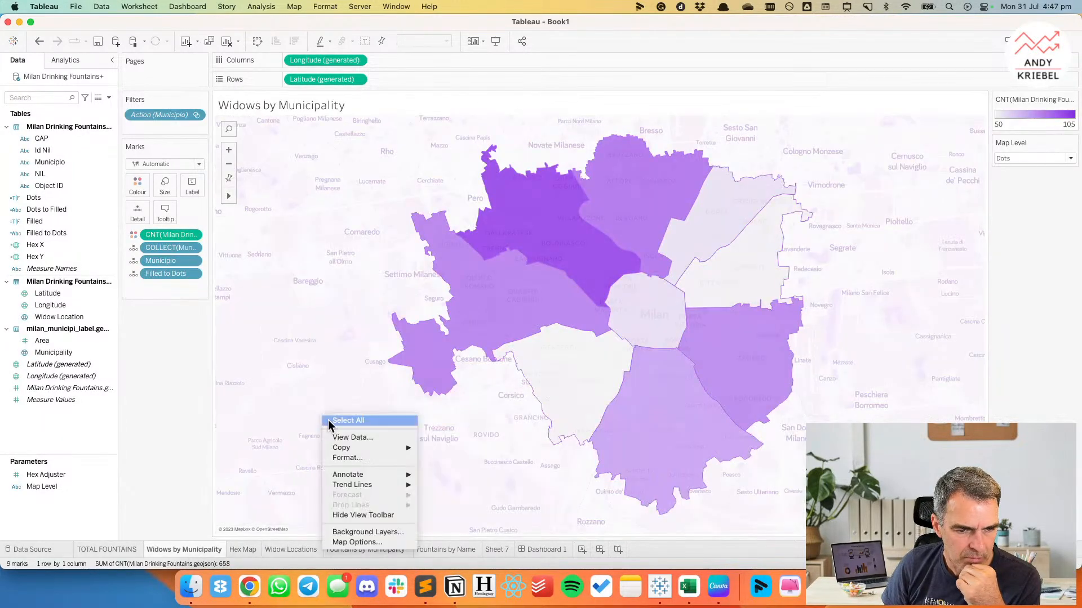
click(360, 532)
click(18, 213)
click(19, 224)
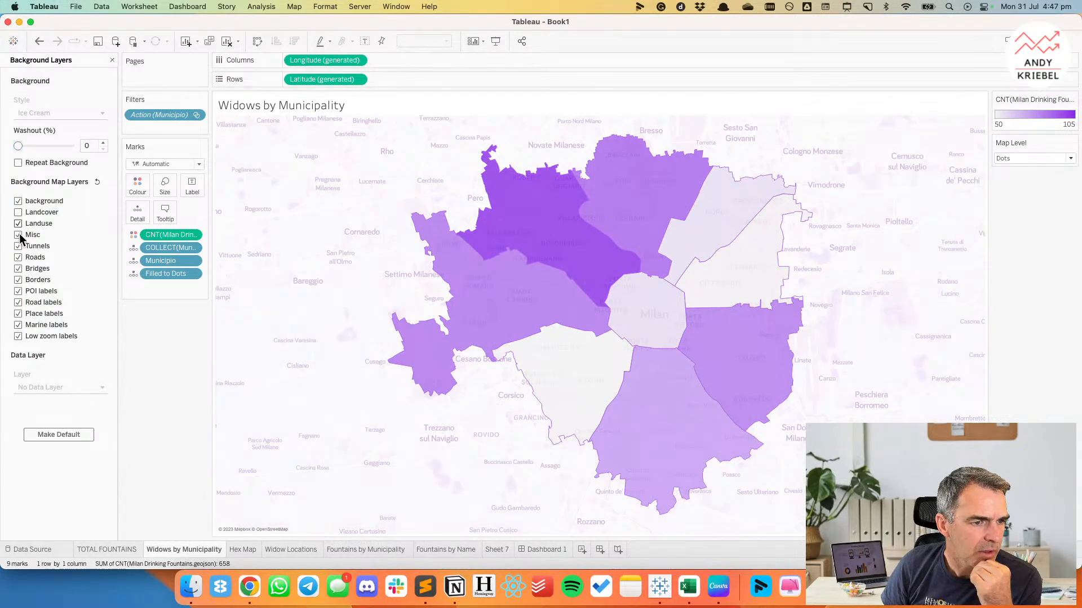
click(19, 235)
click(19, 246)
click(19, 268)
click(19, 280)
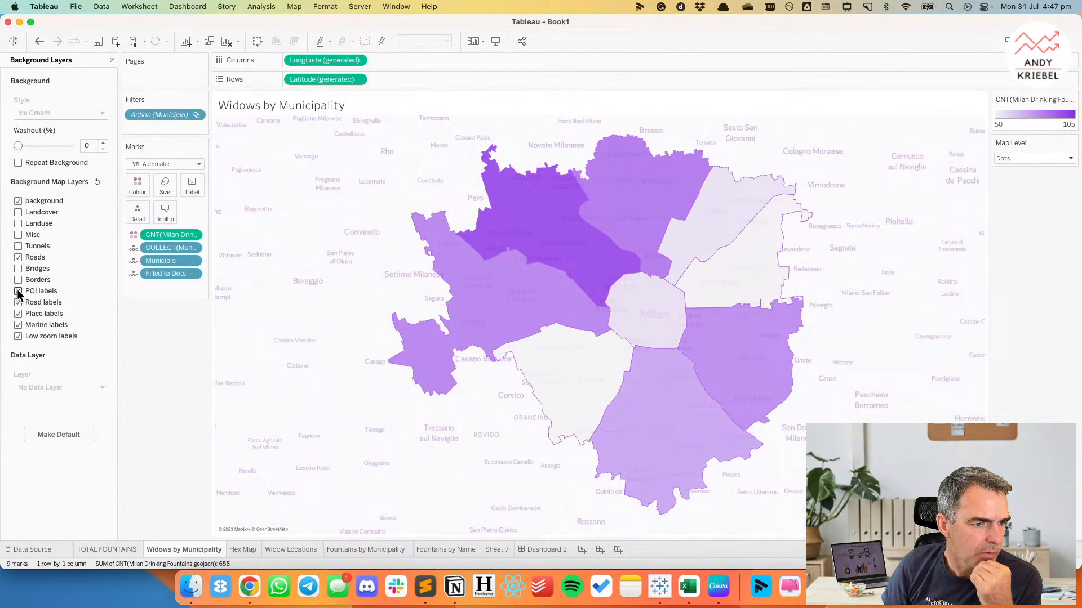
Turn off the POI labels, Road labels, Marine labels and Low zoom labels layers on the Widows by Municipality map.
click(19, 291)
click(19, 303)
click(19, 326)
click(18, 337)
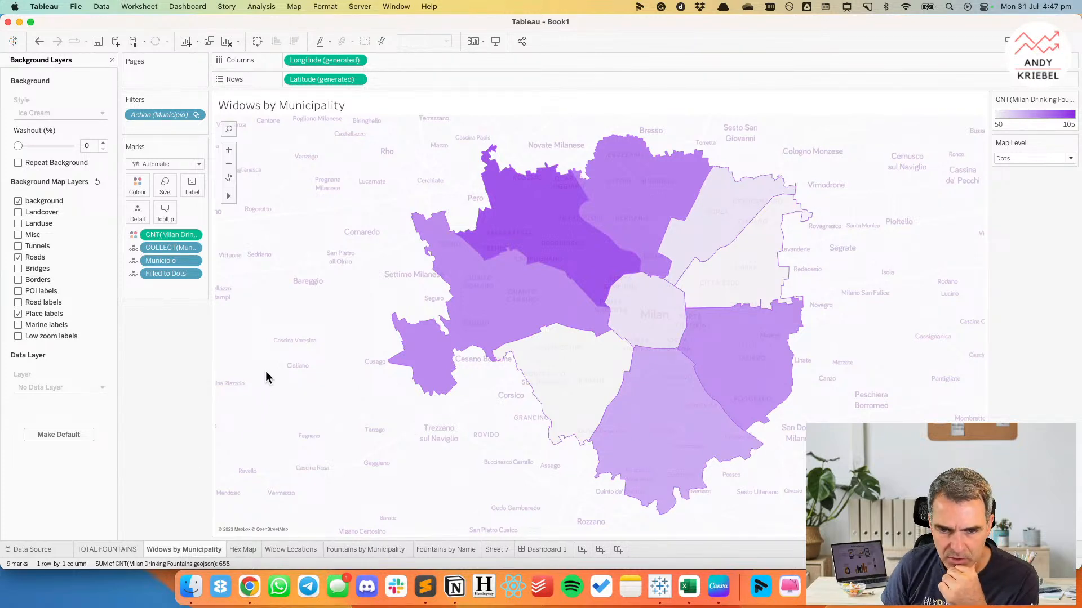
Check the simplified map background on Dashboard 1.
click(133, 549)
click(546, 547)
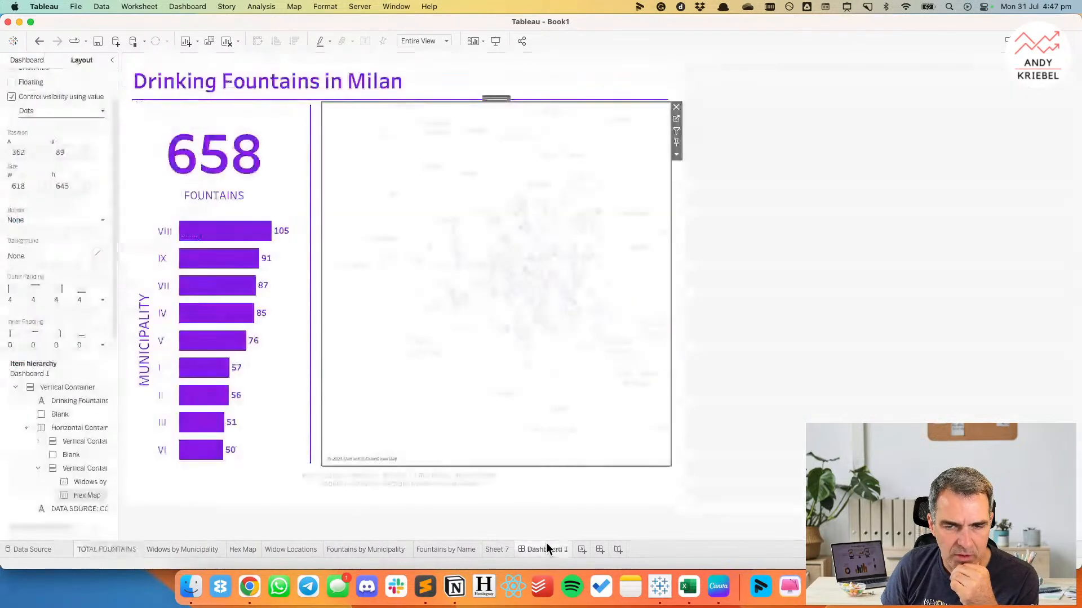
click(824, 262)
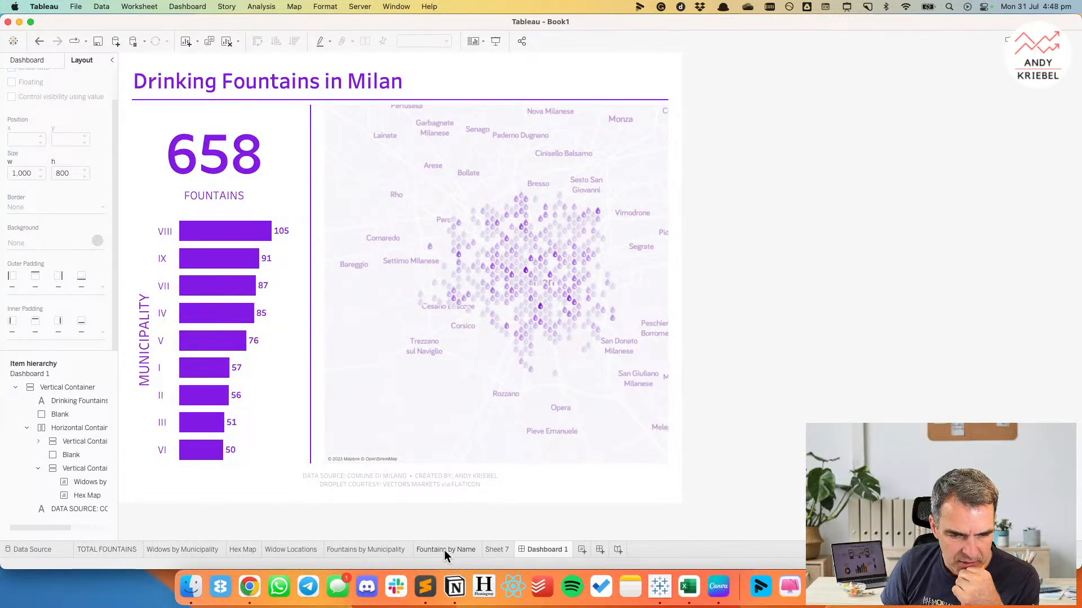
mouse_move(444, 550)
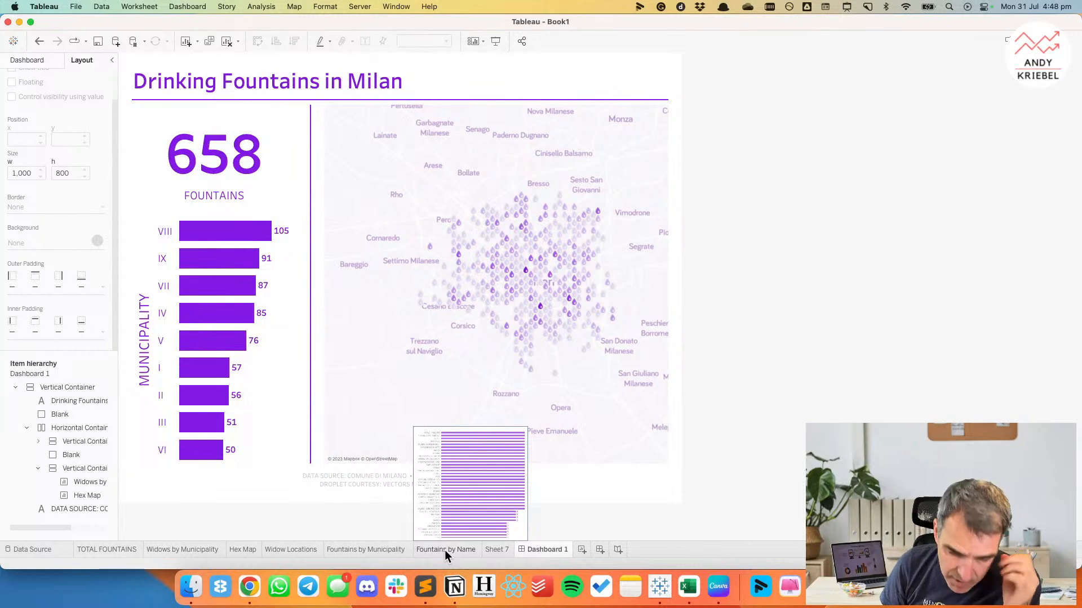
mouse_move(182, 549)
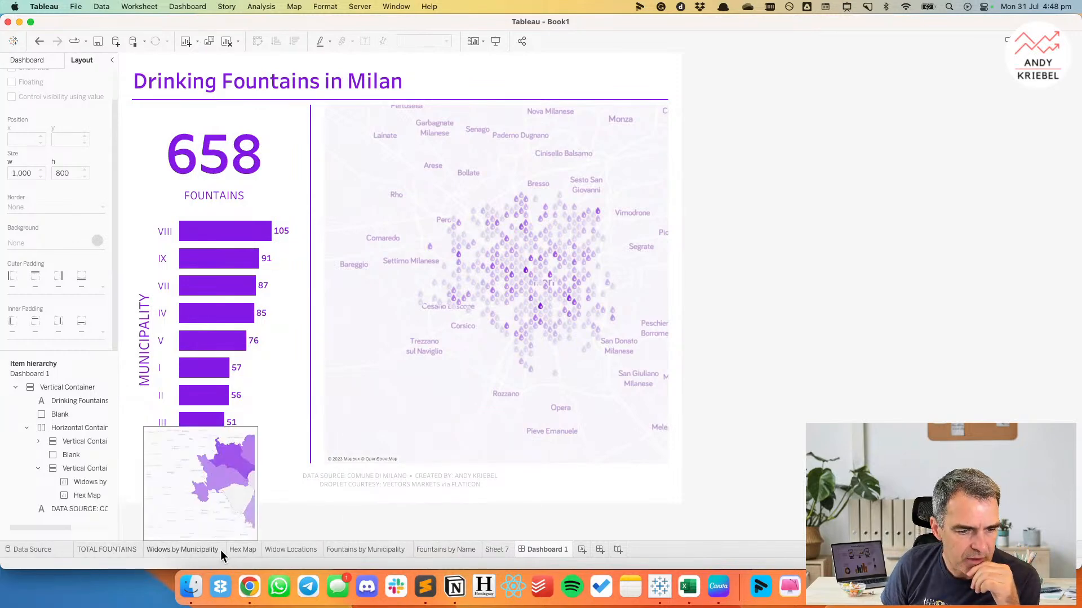
Edit the Hex Adjuster parameter from the Hex Map sheet so that the value 100 displays as LARGE.
click(236, 550)
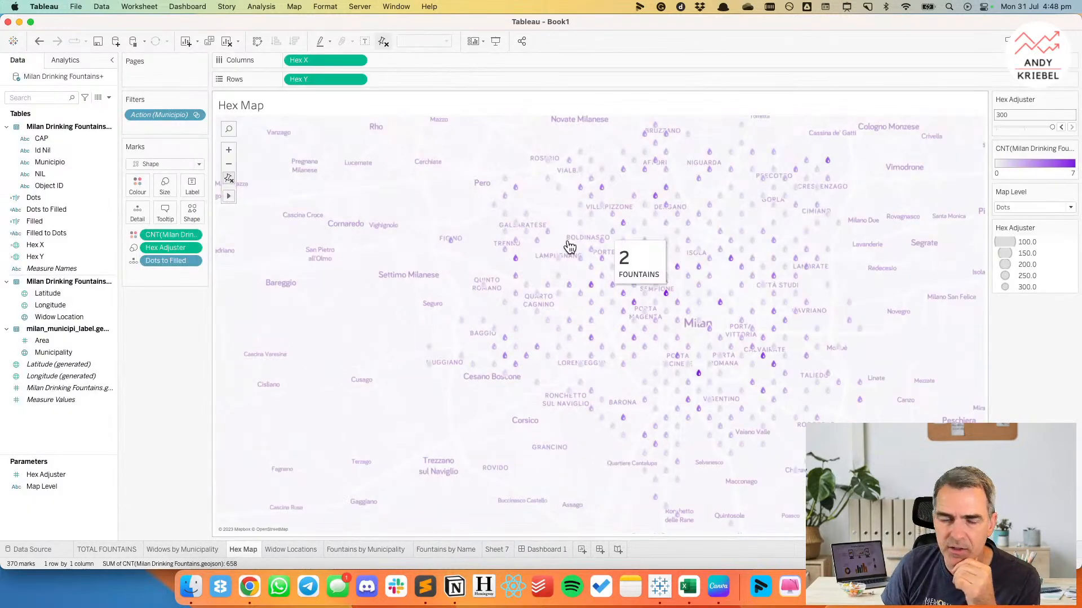
right_click(50, 473)
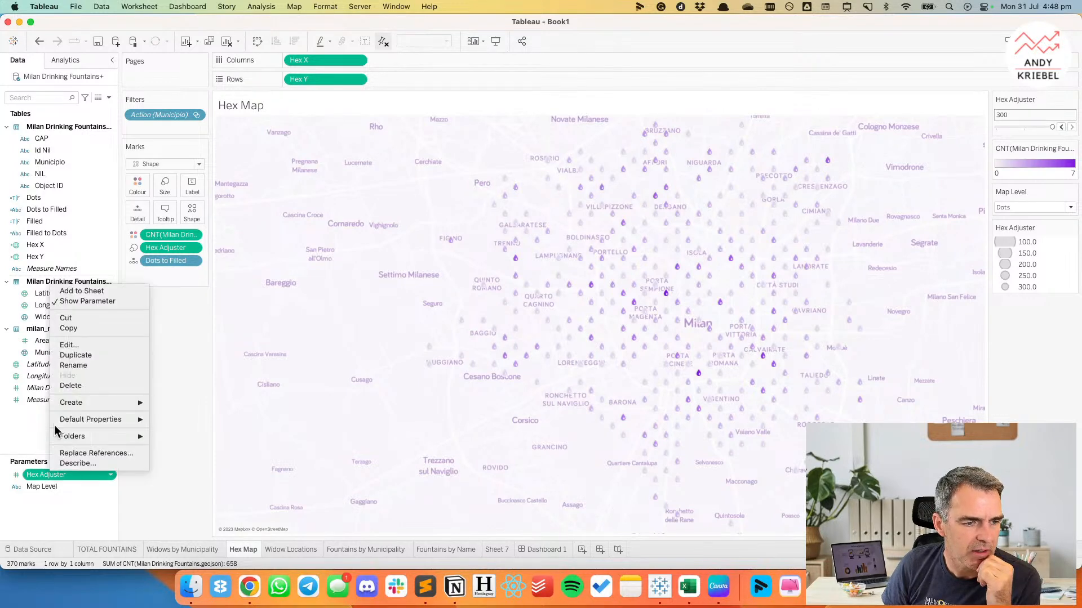
click(67, 344)
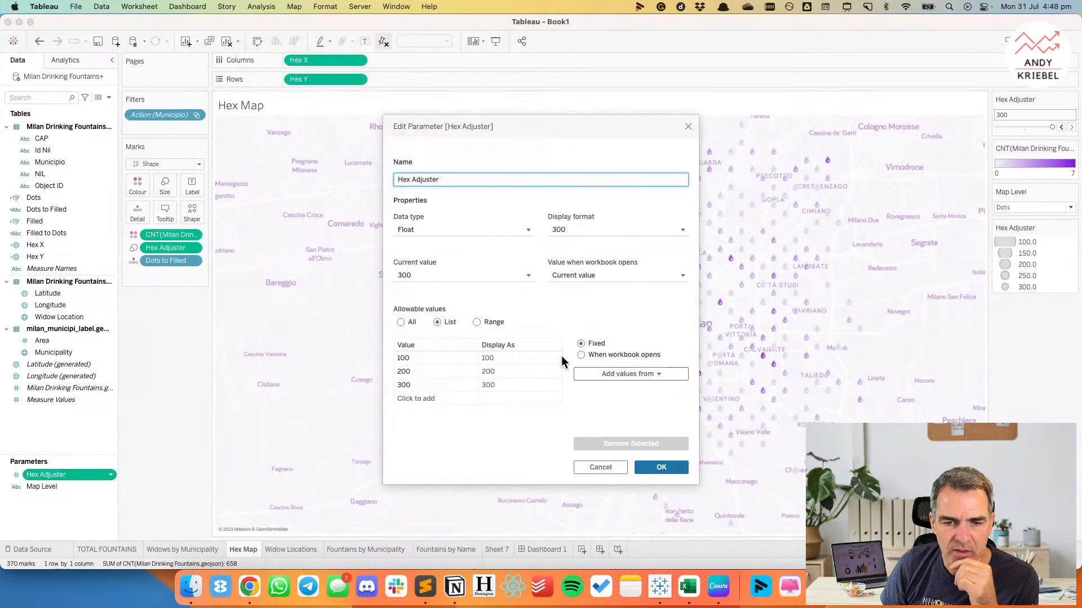
click(561, 357)
click(481, 357)
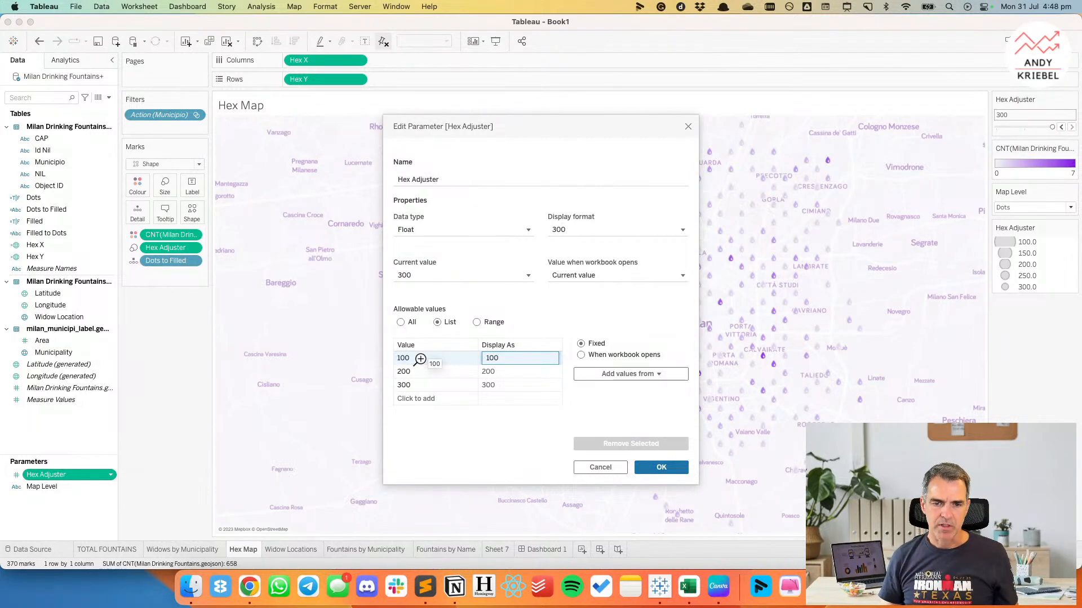
key(shift+super+Left)
text(LARGE)
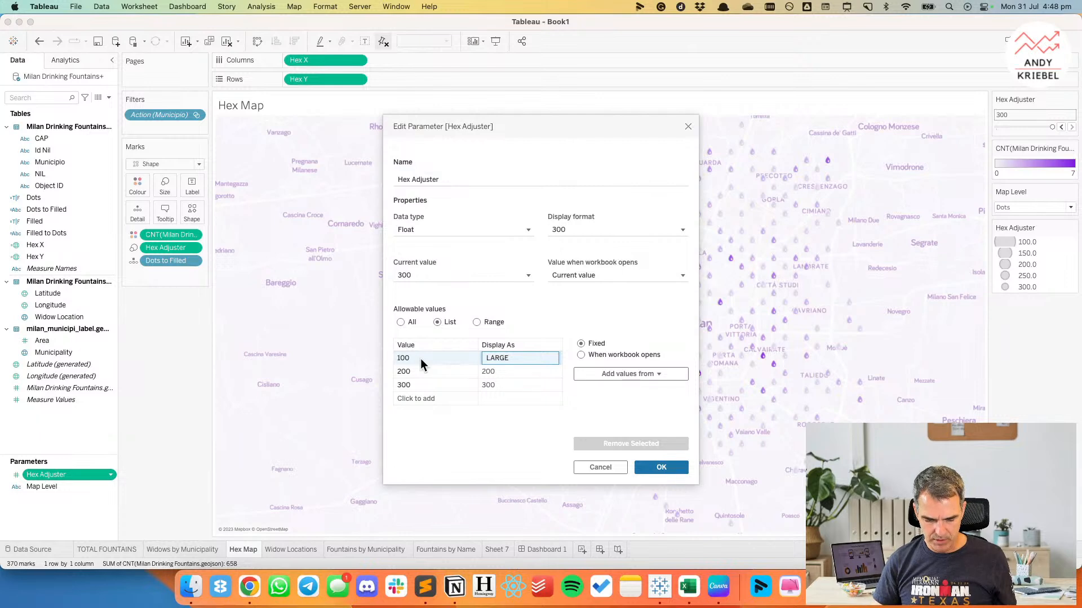
Display the Hex Adjuster value 200 as MEDIUM and 300 as SMALL, and save the parameter.
click(493, 372)
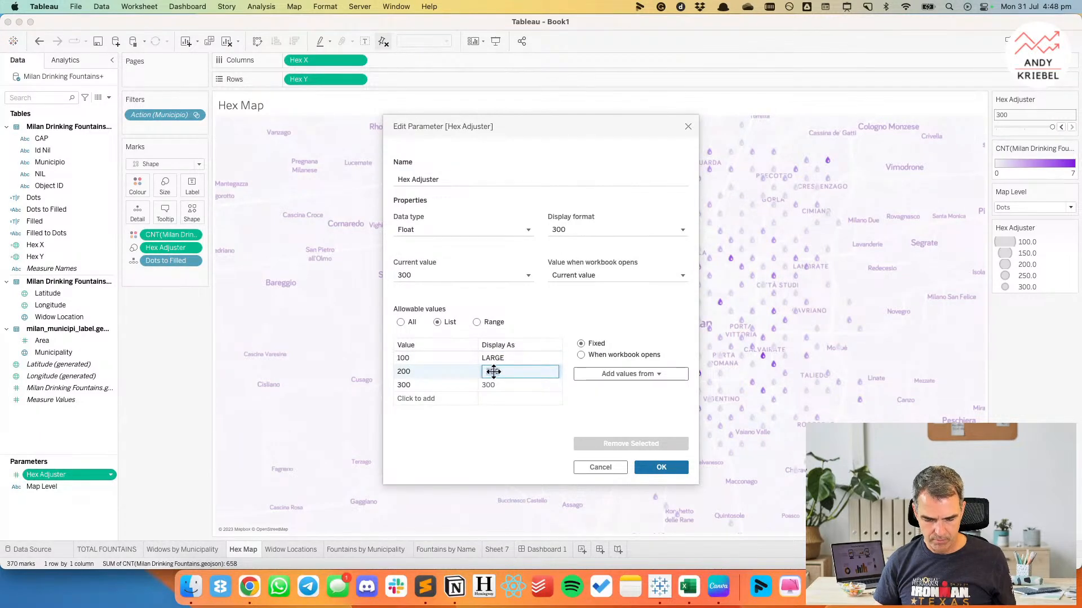
text(MEDIU)
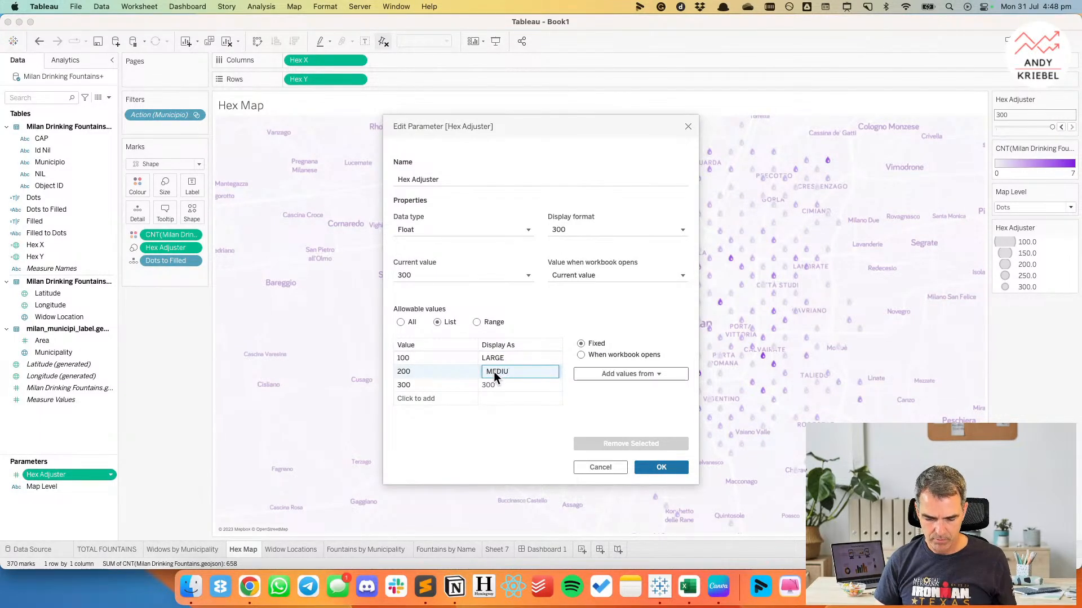
text(M)
click(493, 383)
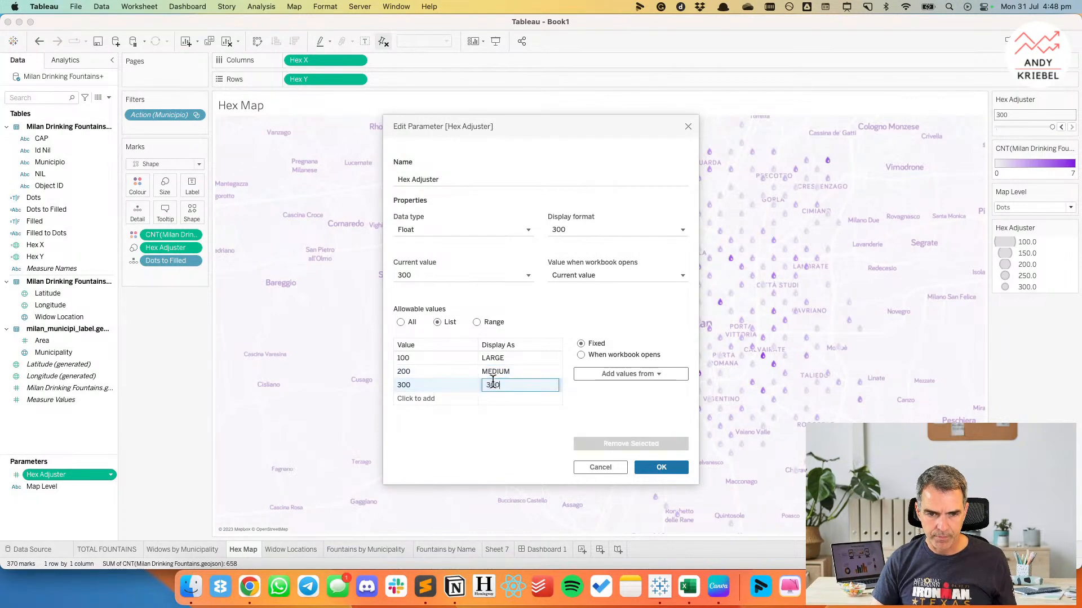
text(SMAL)
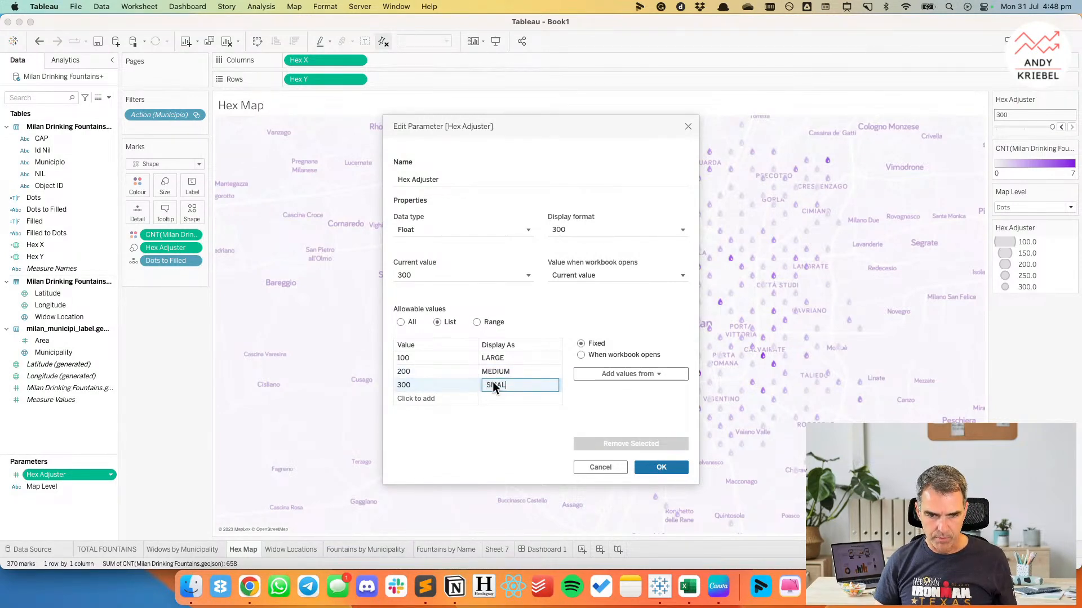
text(L)
key(Return)
click(663, 466)
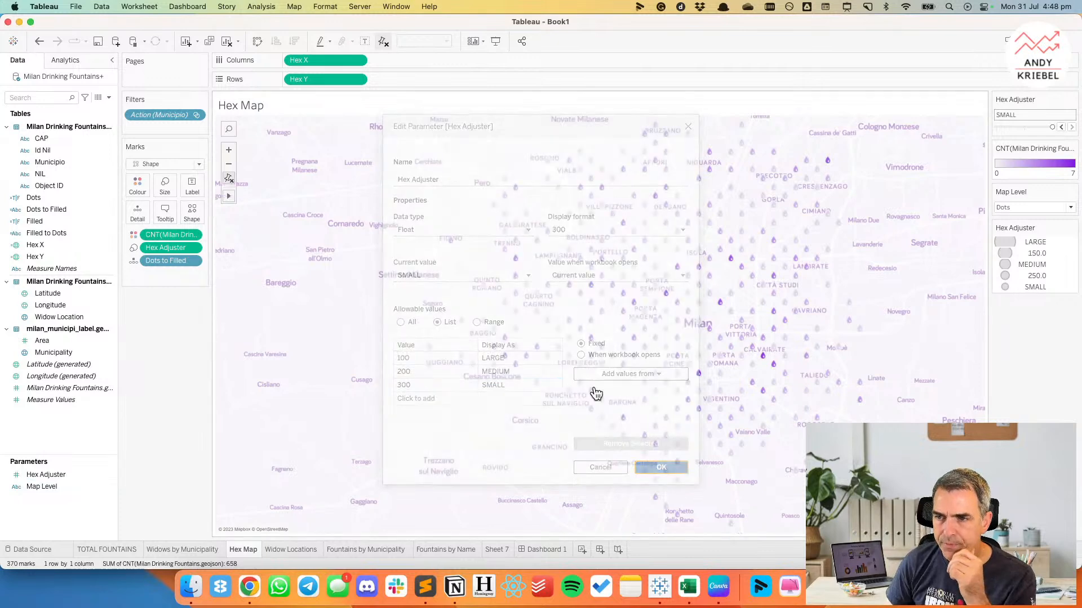
Switch the Hex Adjuster to LARGE on the Hex Map sheet and check the droplets on Dashboard 1.
click(1062, 127)
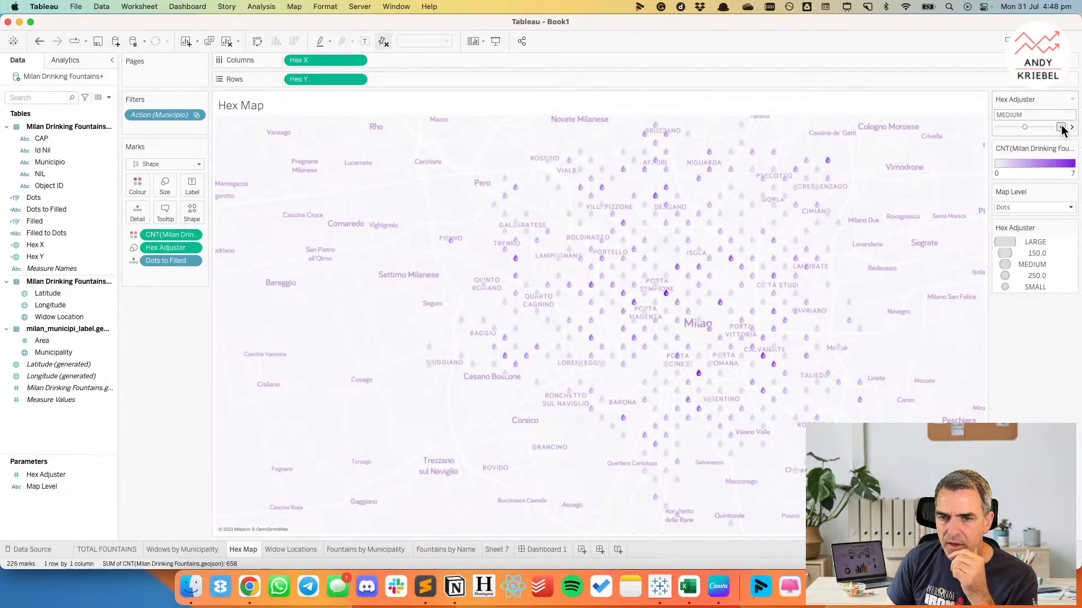
click(1061, 127)
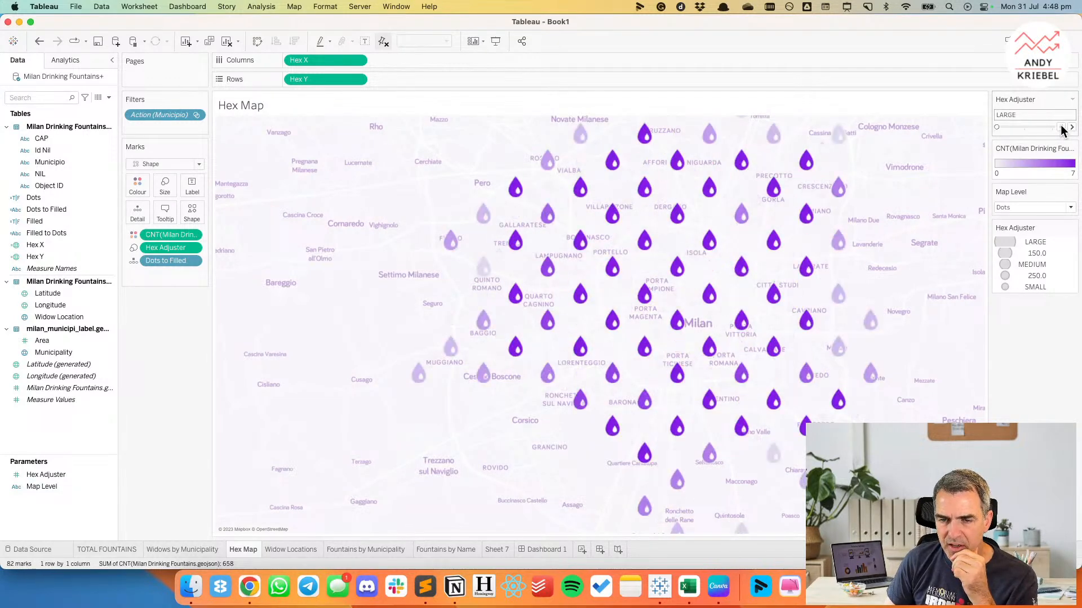
click(553, 549)
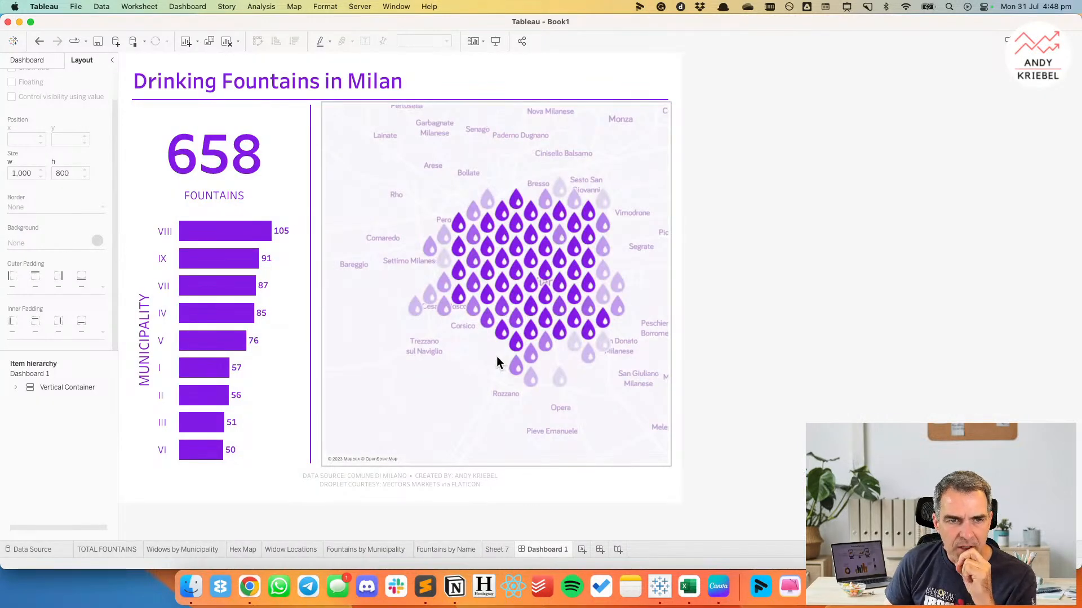
Test switching Dashboard 1's map from droplets to filled municipalities and back.
click(636, 133)
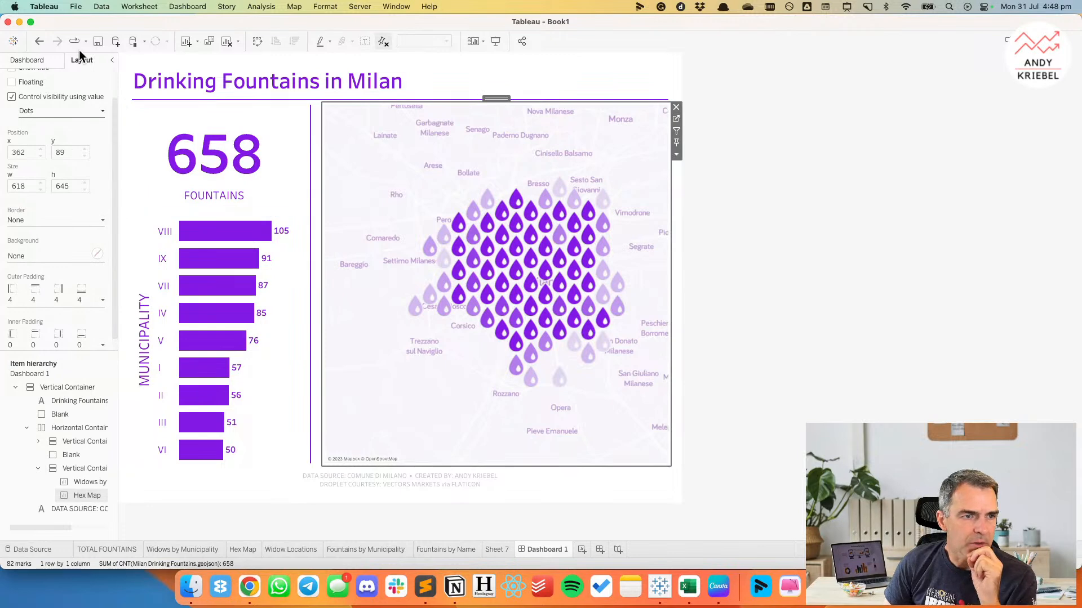
click(35, 61)
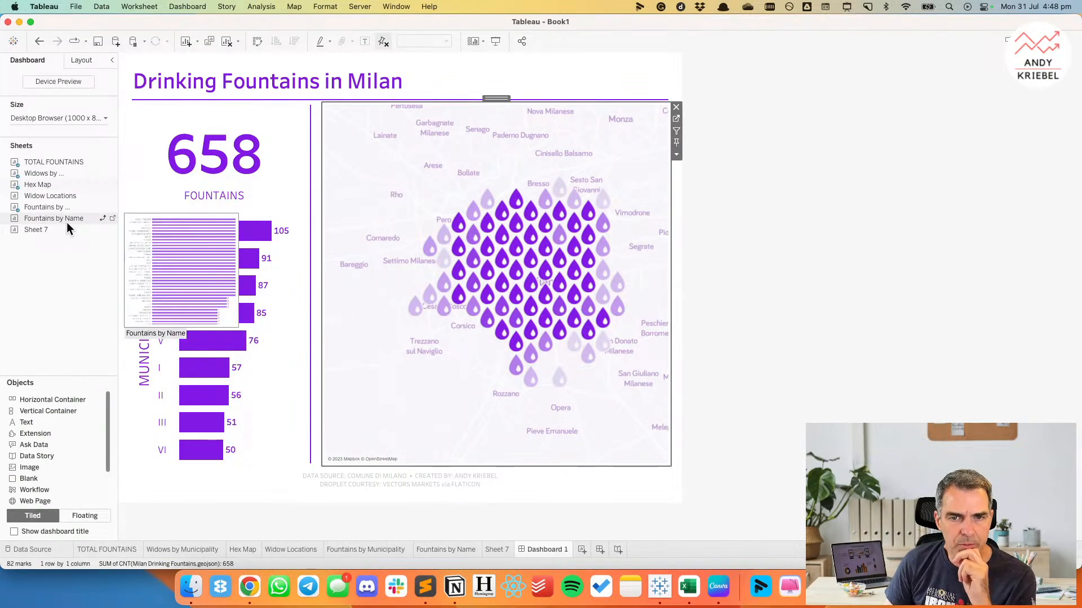
click(558, 192)
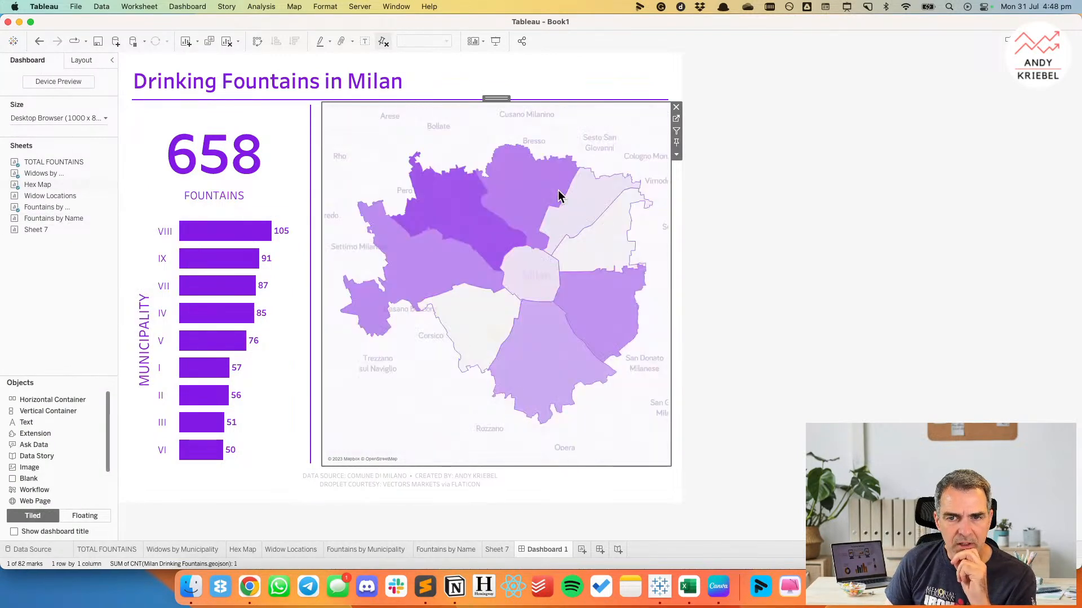
click(558, 190)
Show the Hex Adjuster parameter control on Dashboard 1 for the selected map.
click(677, 155)
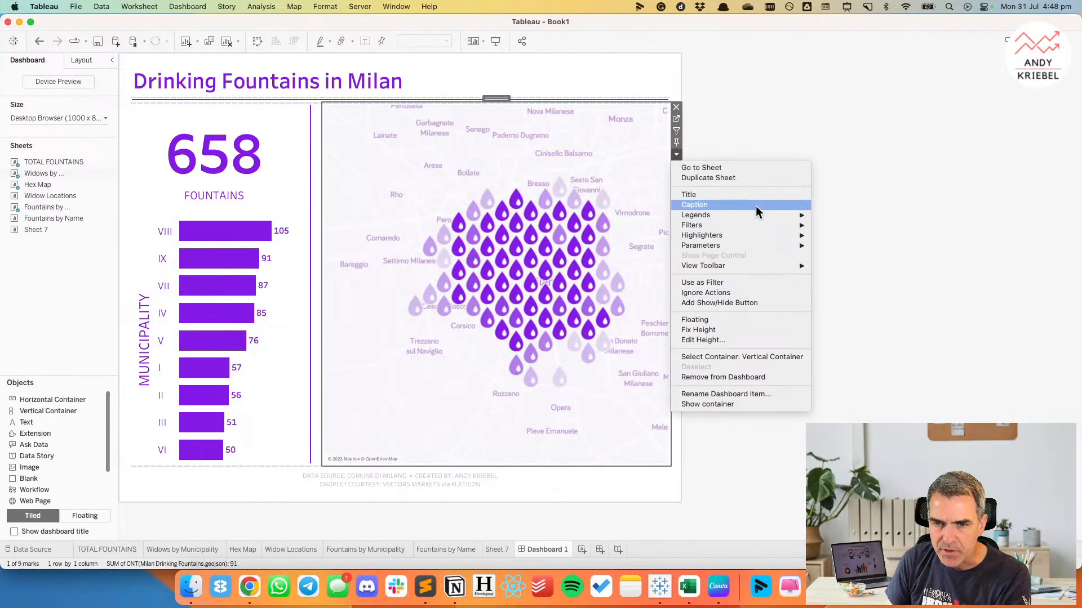
mouse_move(765, 247)
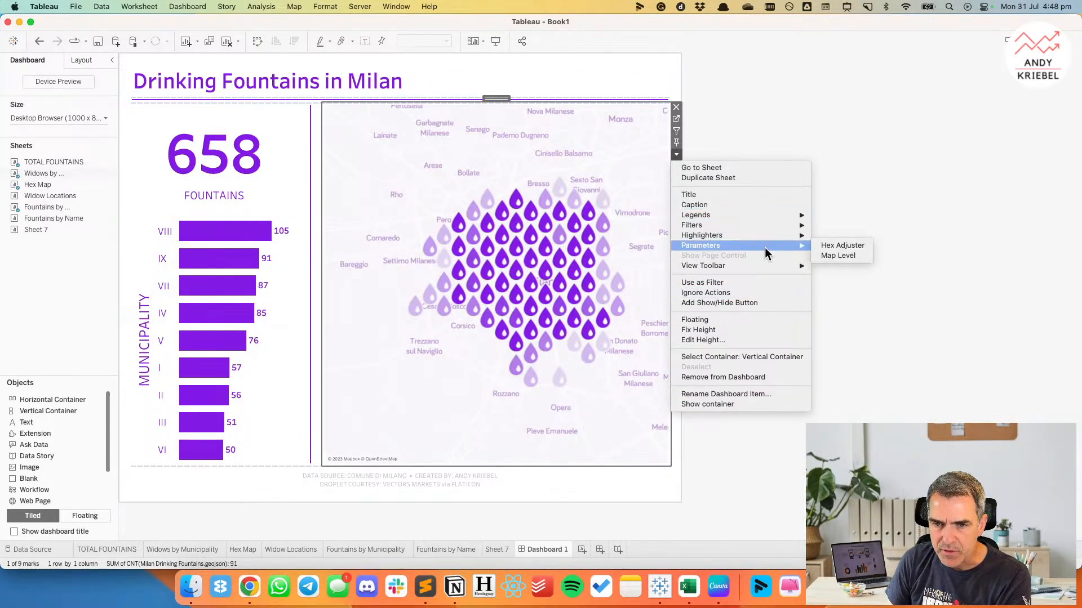
click(839, 245)
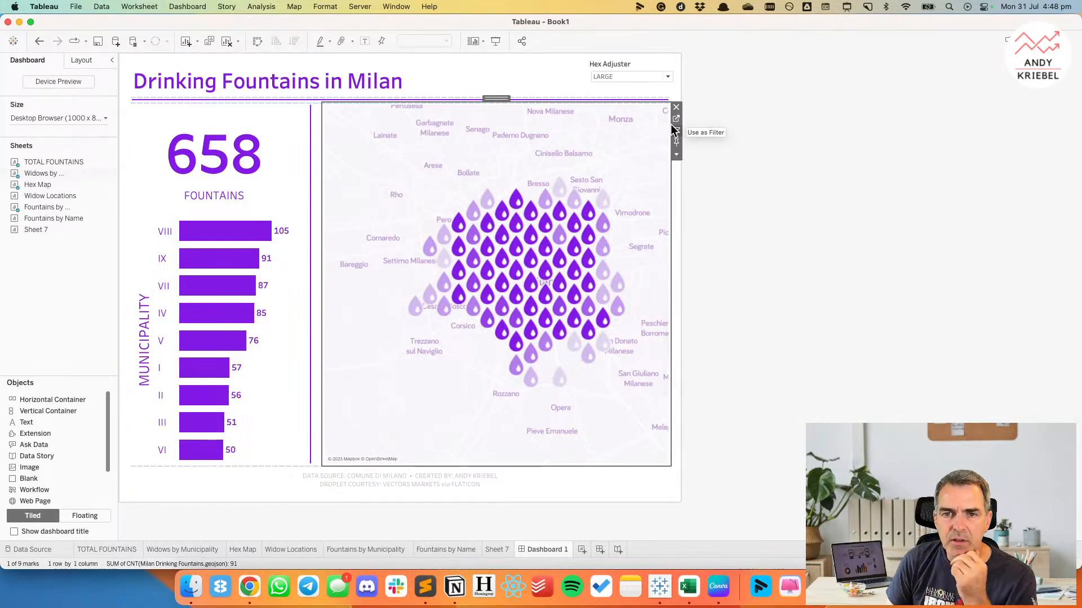
Find the Hex Adjuster control inside the nested tiled containers of the item hierarchy and make it floating.
click(81, 59)
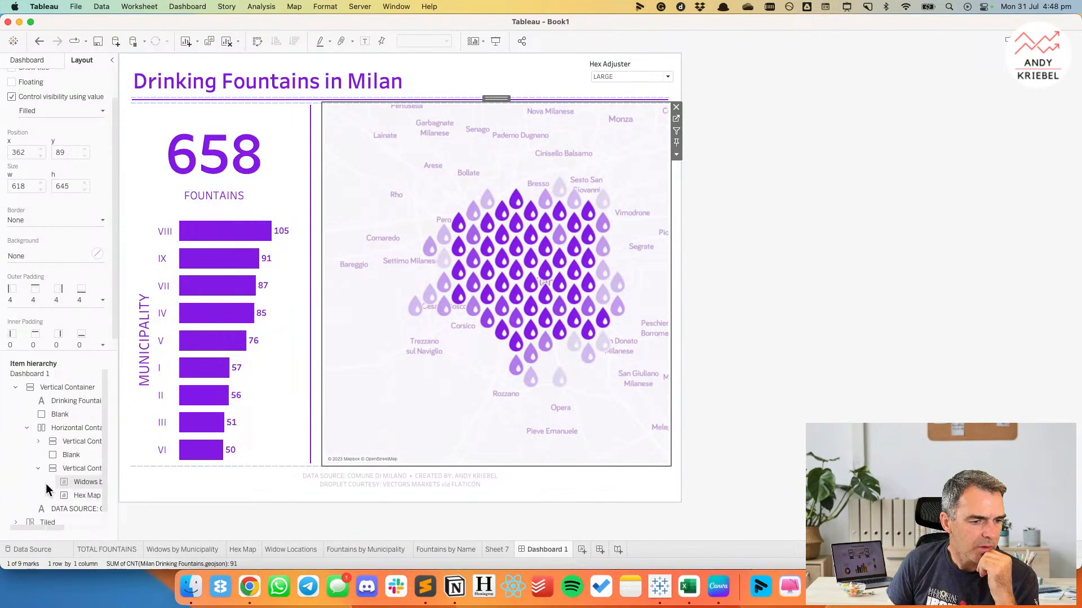
scroll(46, 484, down, 1)
click(14, 512)
scroll(31, 498, down, 1)
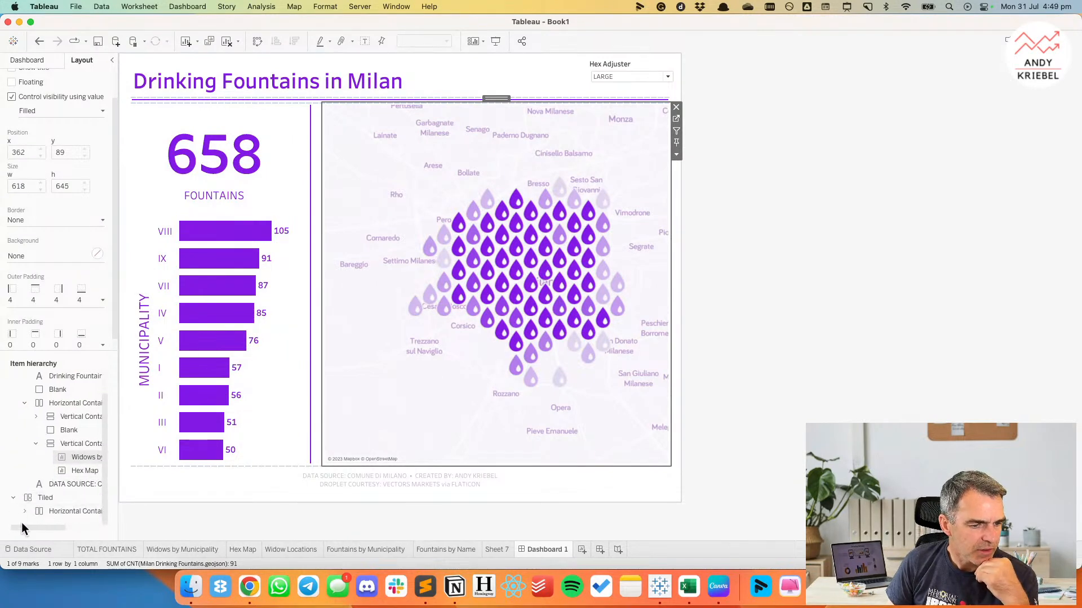
click(24, 511)
scroll(34, 505, down, 1)
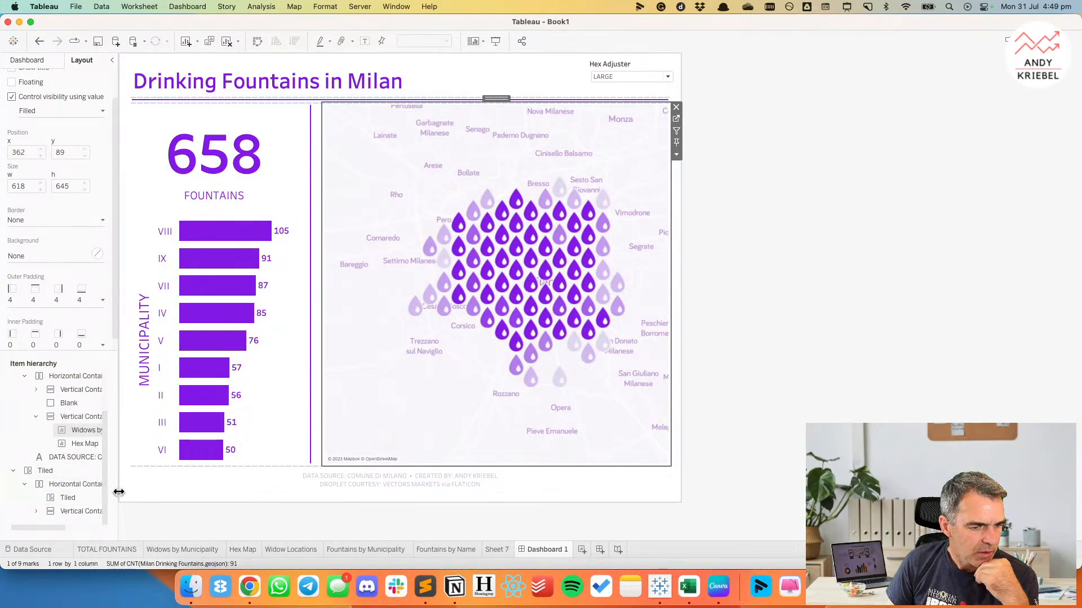
drag(119, 492, 178, 492)
click(36, 511)
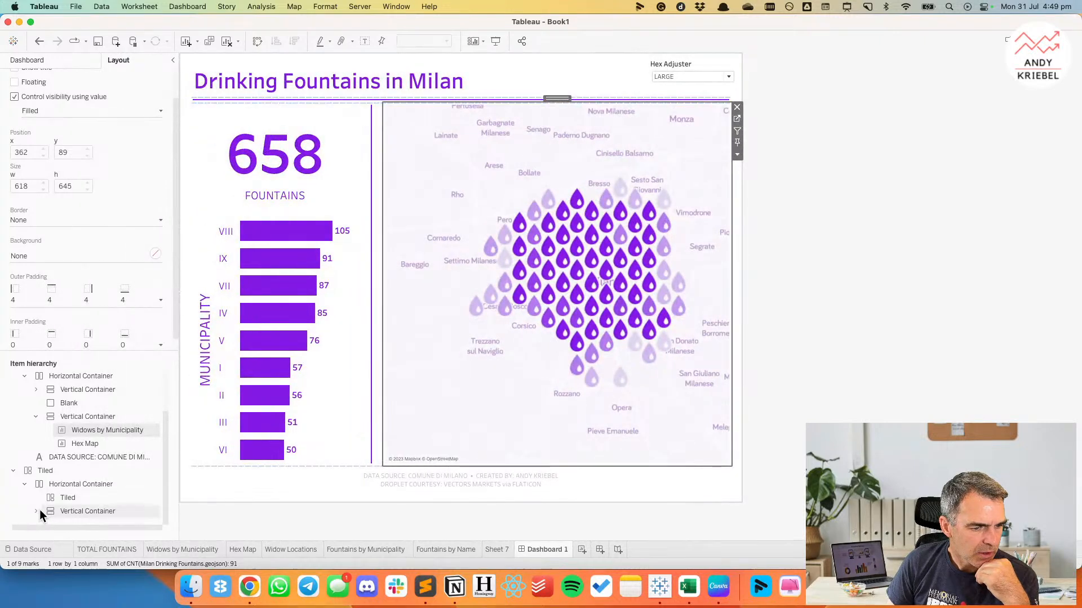
scroll(79, 502, down, 1)
click(81, 506)
right_click(81, 506)
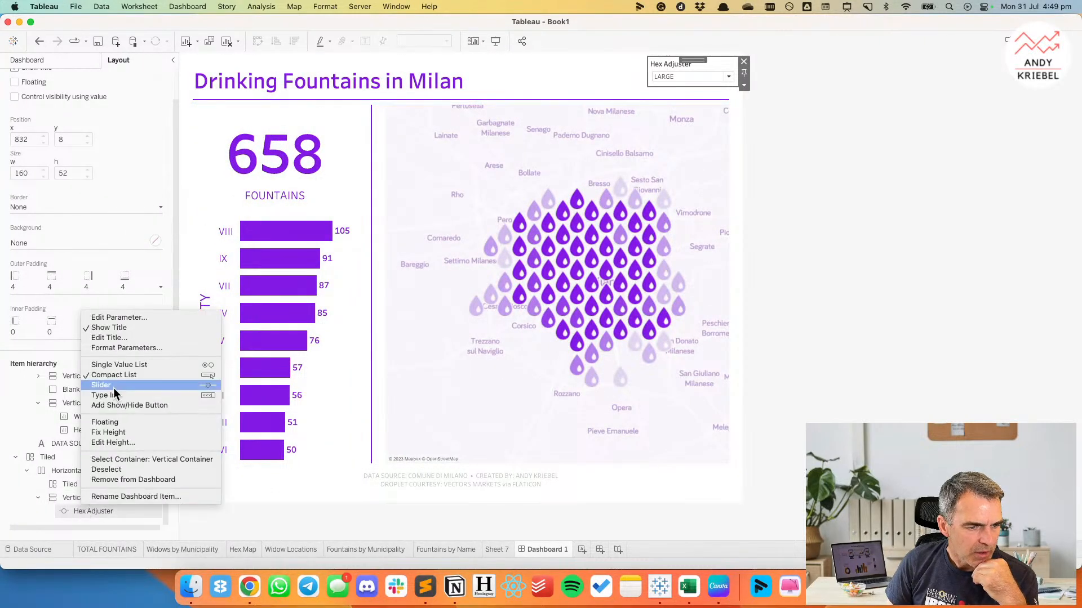
click(108, 422)
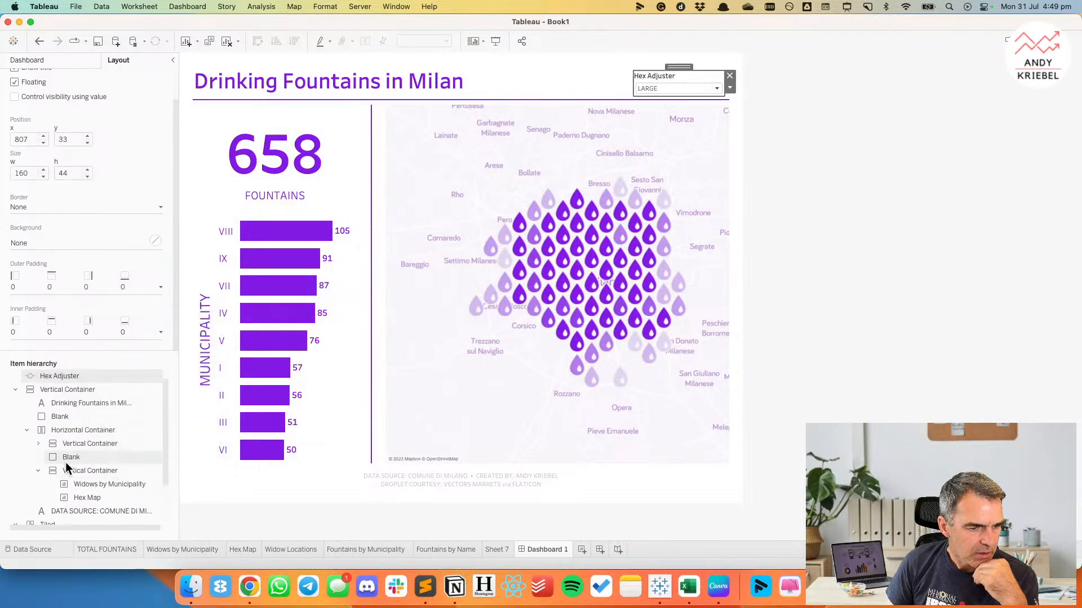
Remove the leftover Tiled layout container and its nested containers from the dashboard.
scroll(49, 492, down, 3)
right_click(45, 468)
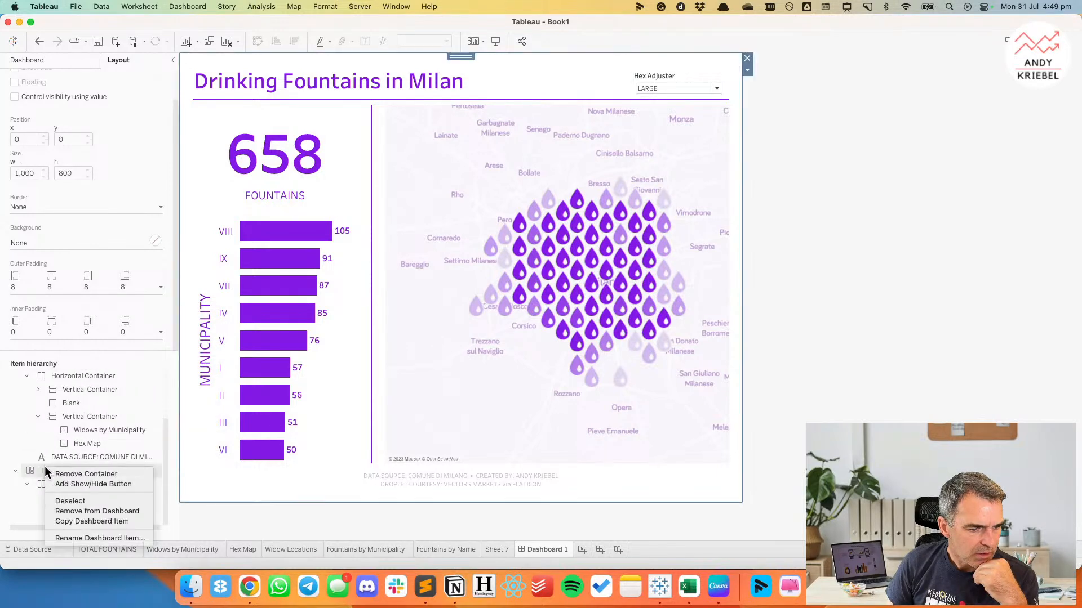
click(93, 511)
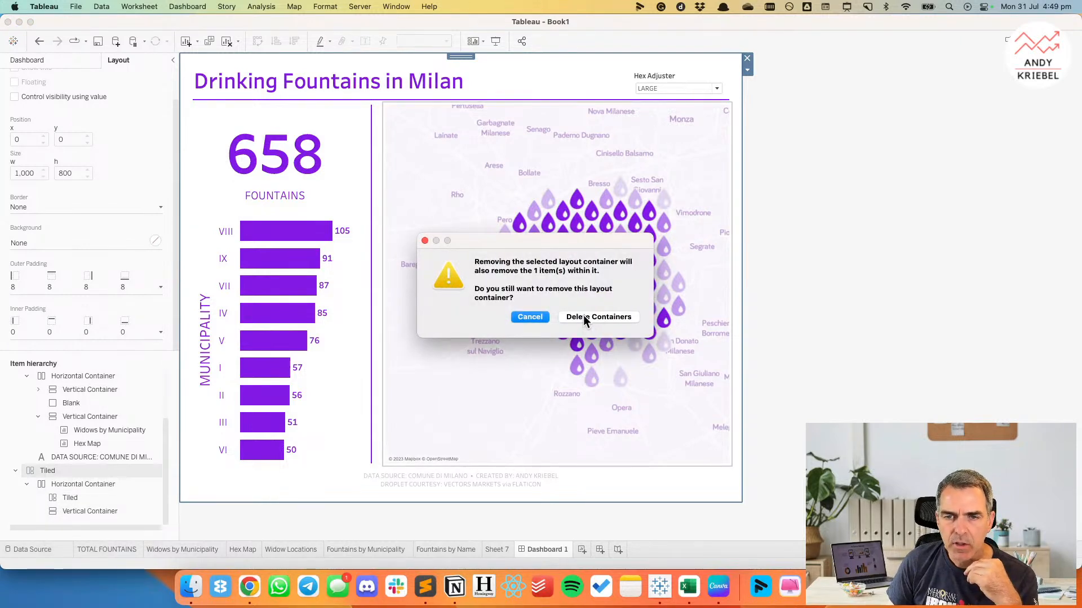
click(583, 318)
Move the floating Hex Adjuster control over the map's upper-right corner and change its title to a centred DROP SIZE.
drag(675, 78, 676, 107)
double_click(668, 112)
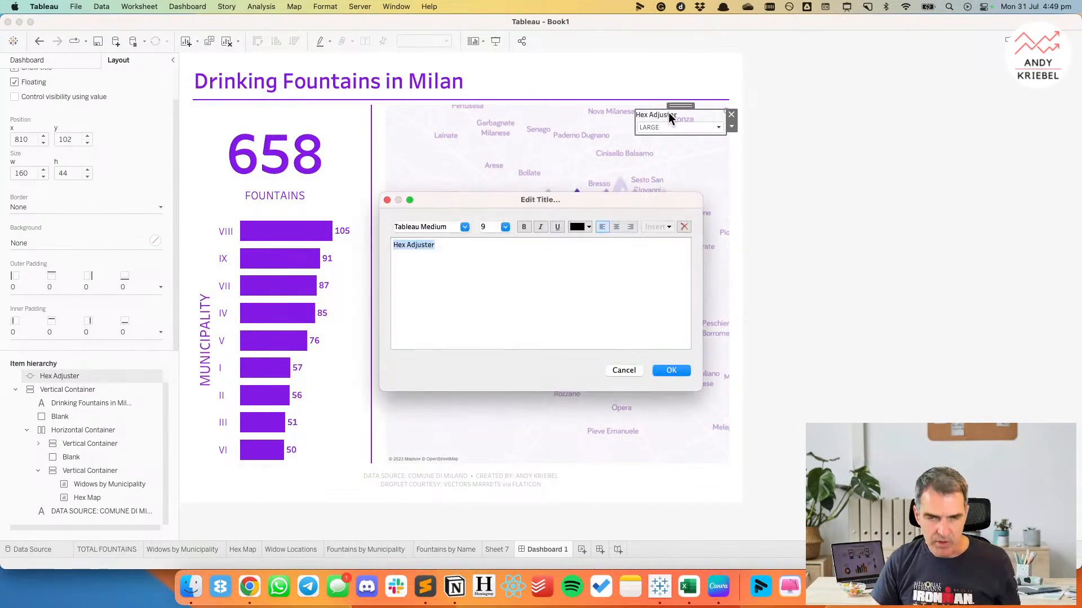
click(617, 227)
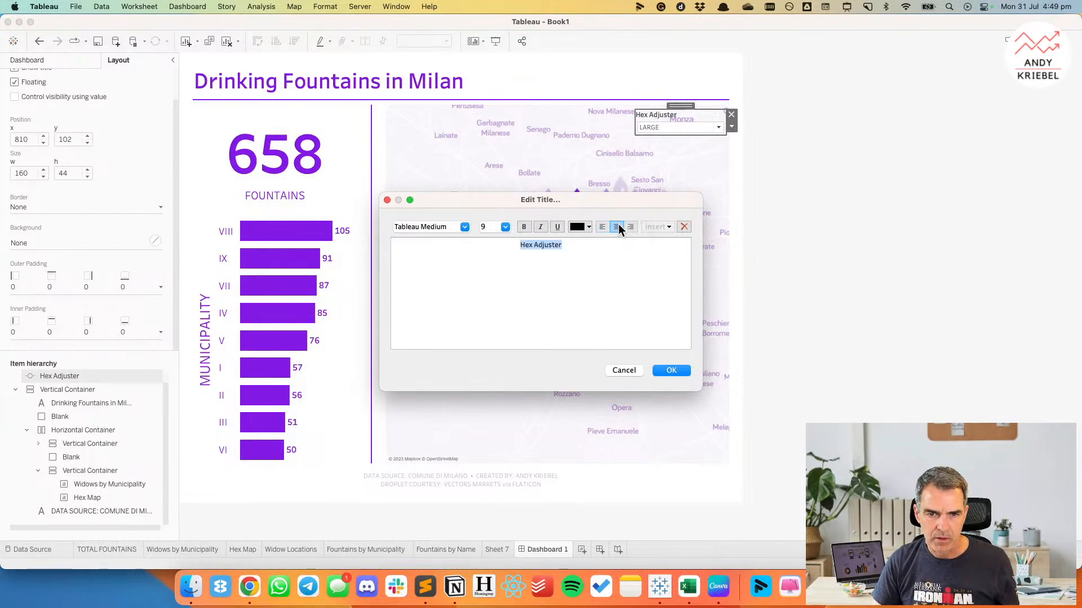
text(DROP SIZE)
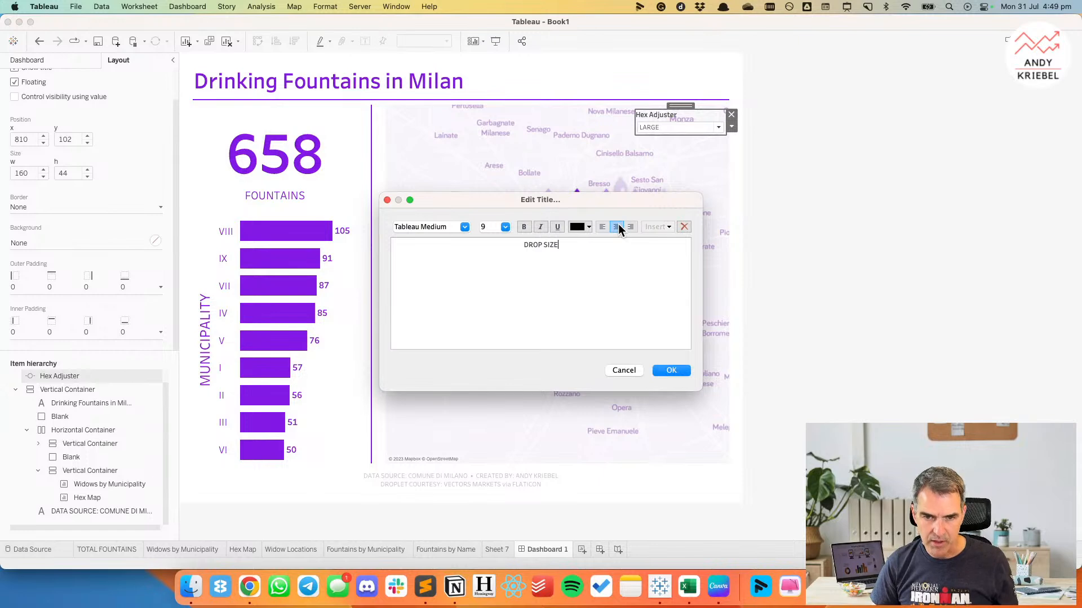
Colour the whole DROP SIZE title in the dashboard's purple and apply the title edit.
key(super+a)
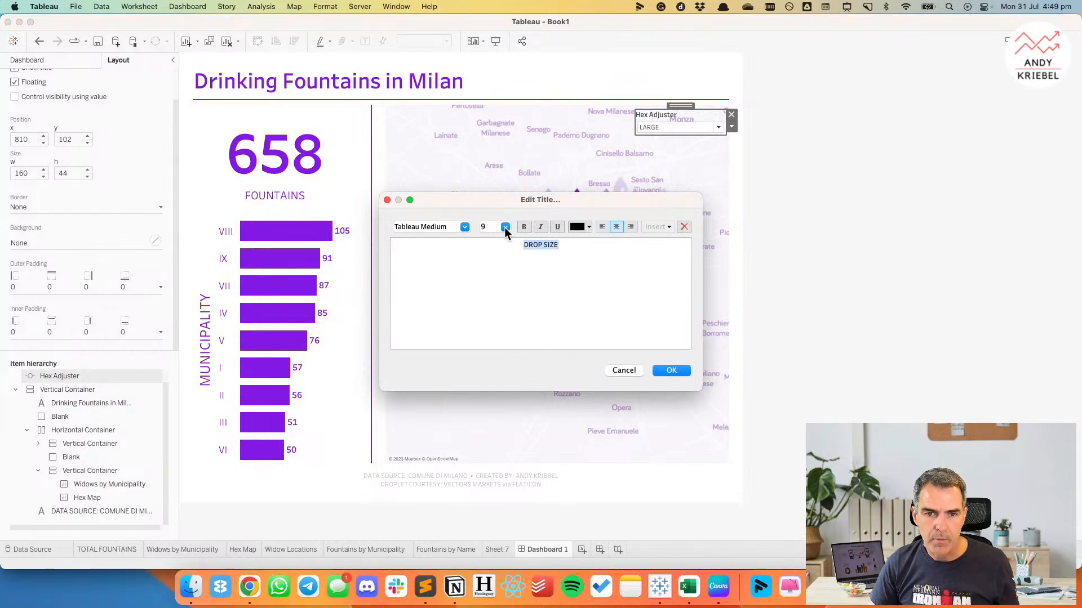
click(572, 226)
click(577, 295)
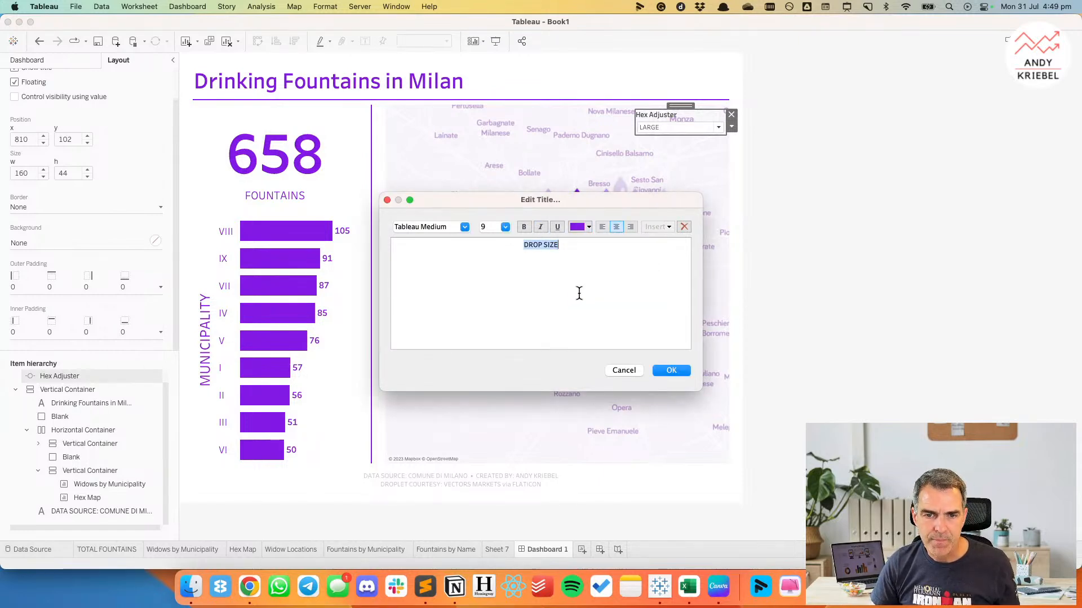
click(671, 370)
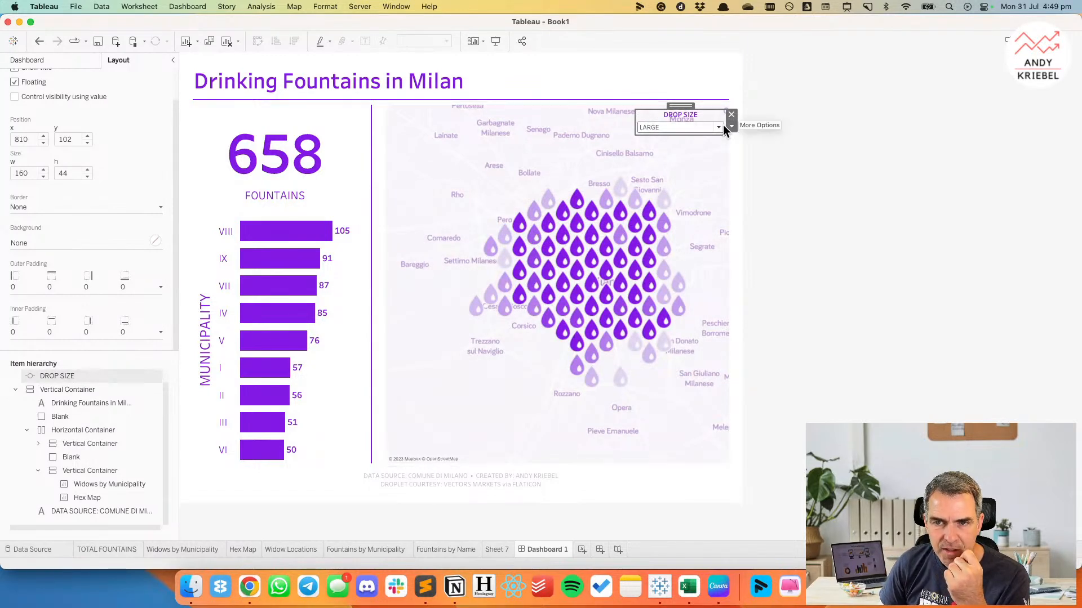
Give the DROP SIZE control a purple dotted border and a white background at 100% opacity.
click(25, 207)
click(34, 275)
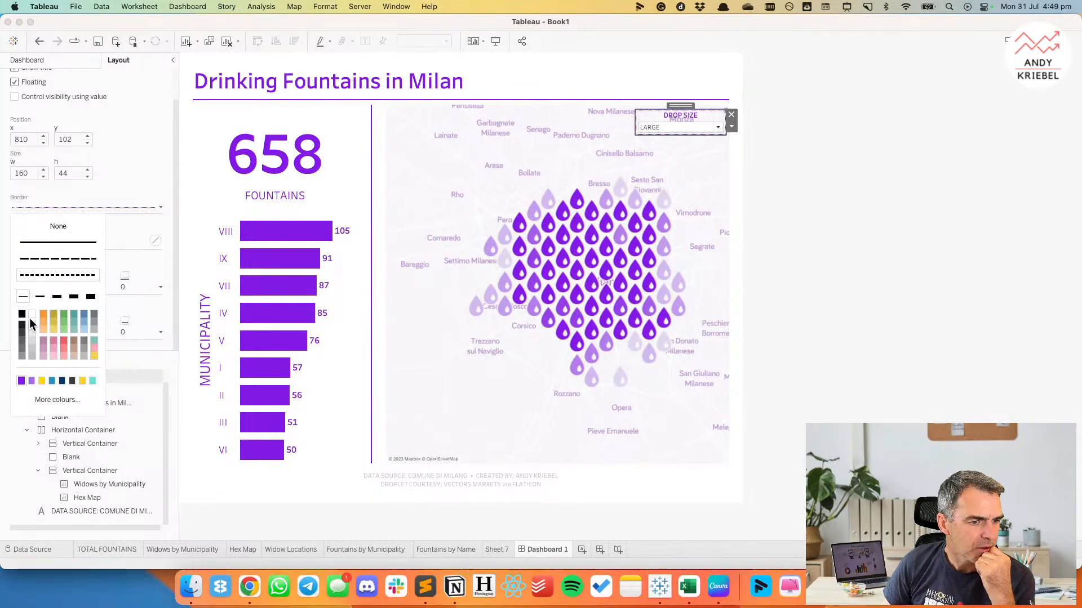
click(32, 189)
click(35, 244)
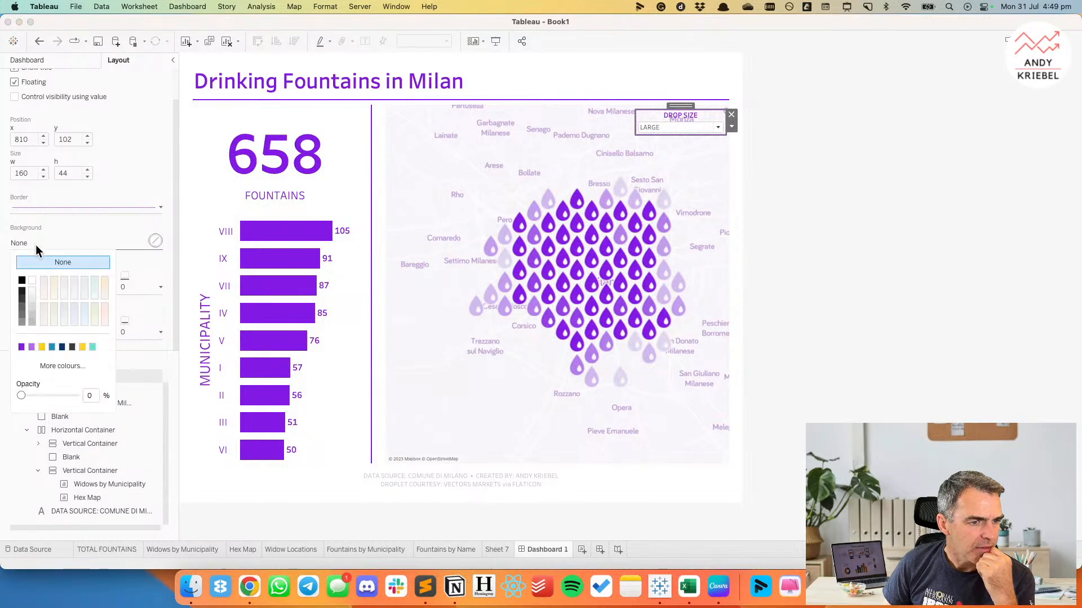
click(31, 278)
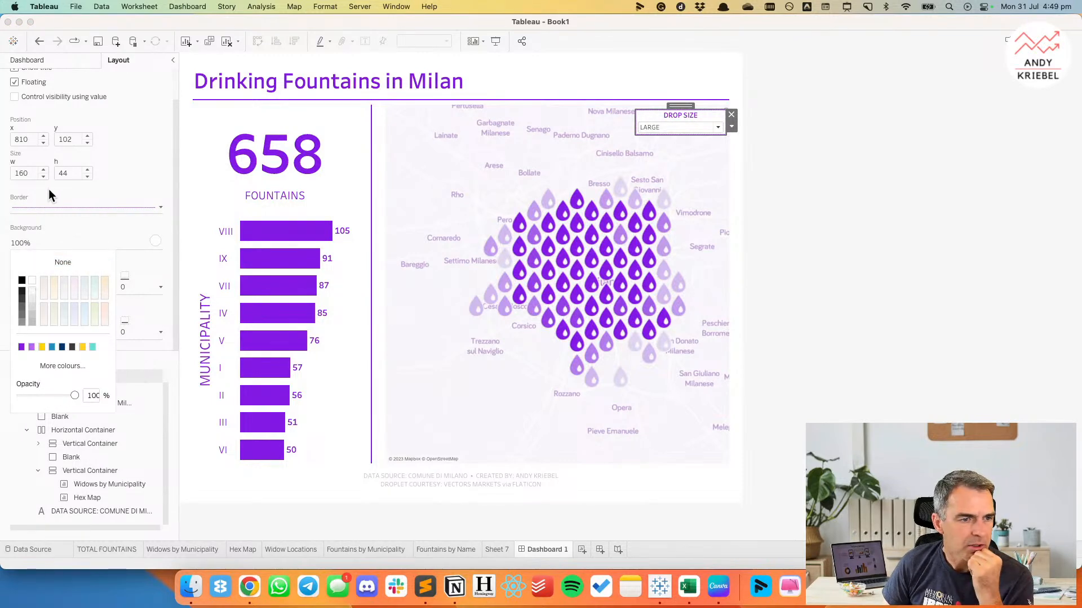
click(49, 189)
Set the DROP SIZE control's inner padding to 10 on all sides.
click(44, 327)
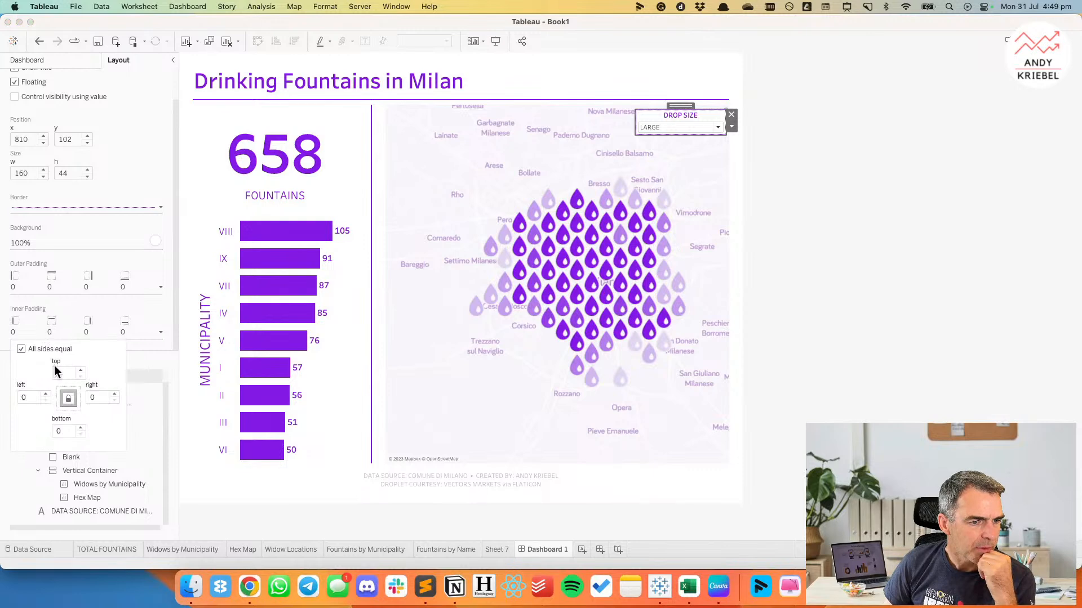
text(10)
key(Return)
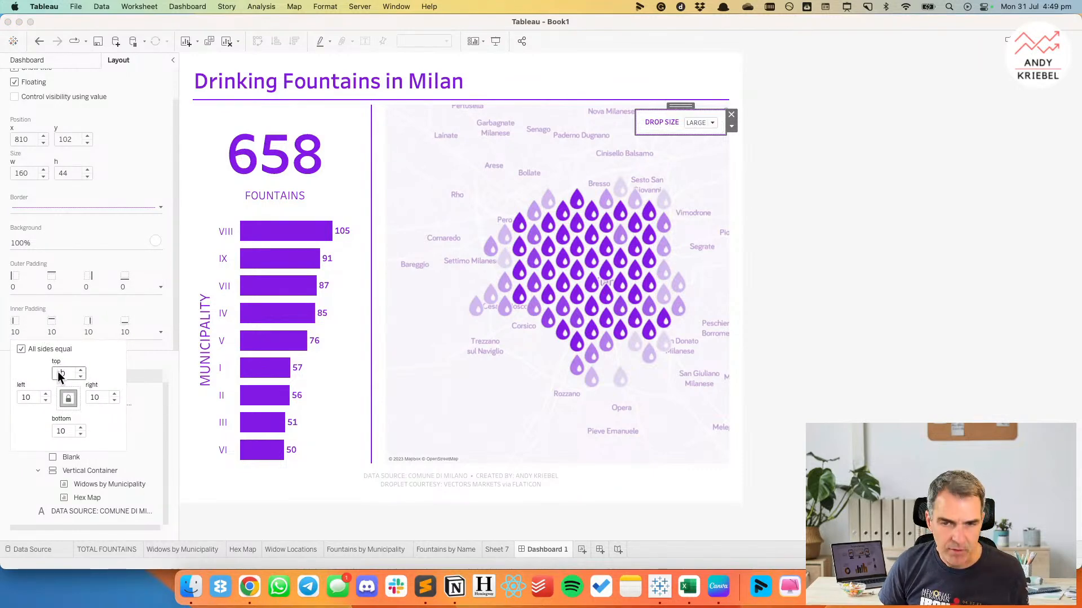